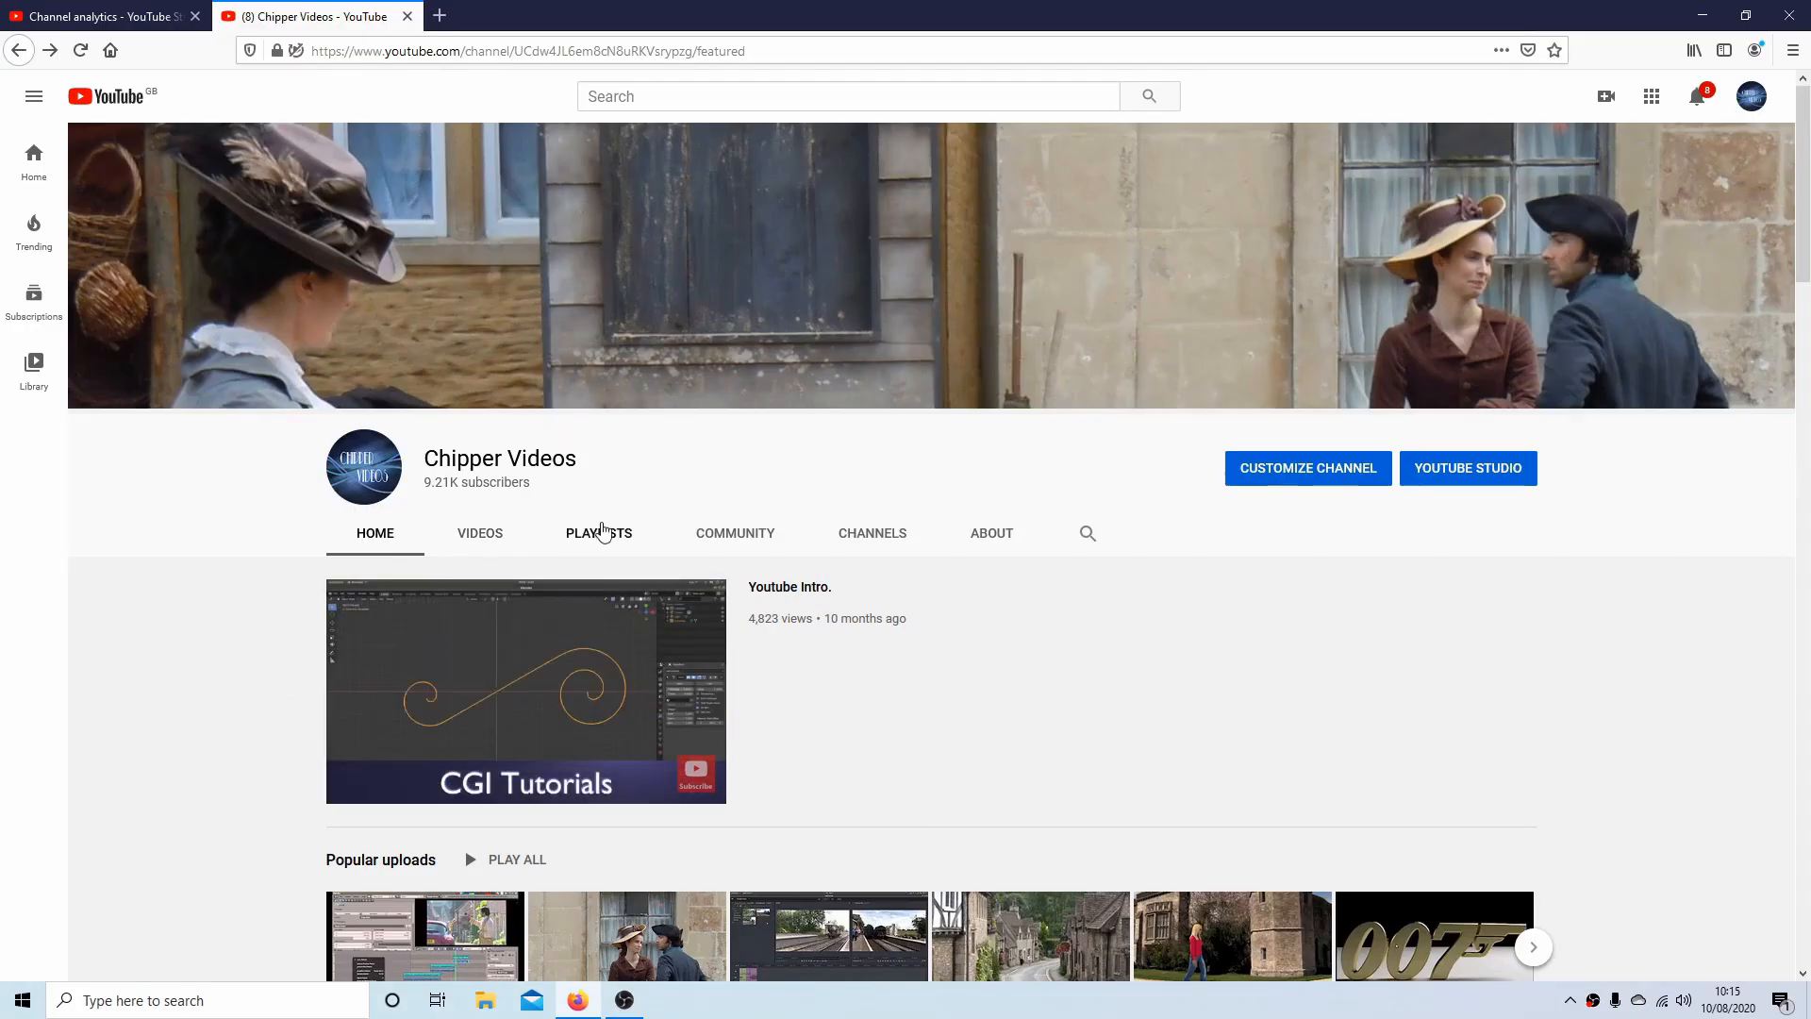
Open the Chipper Videos channel's playlists and look through them.
click(599, 531)
drag(1804, 297, 1807, 470)
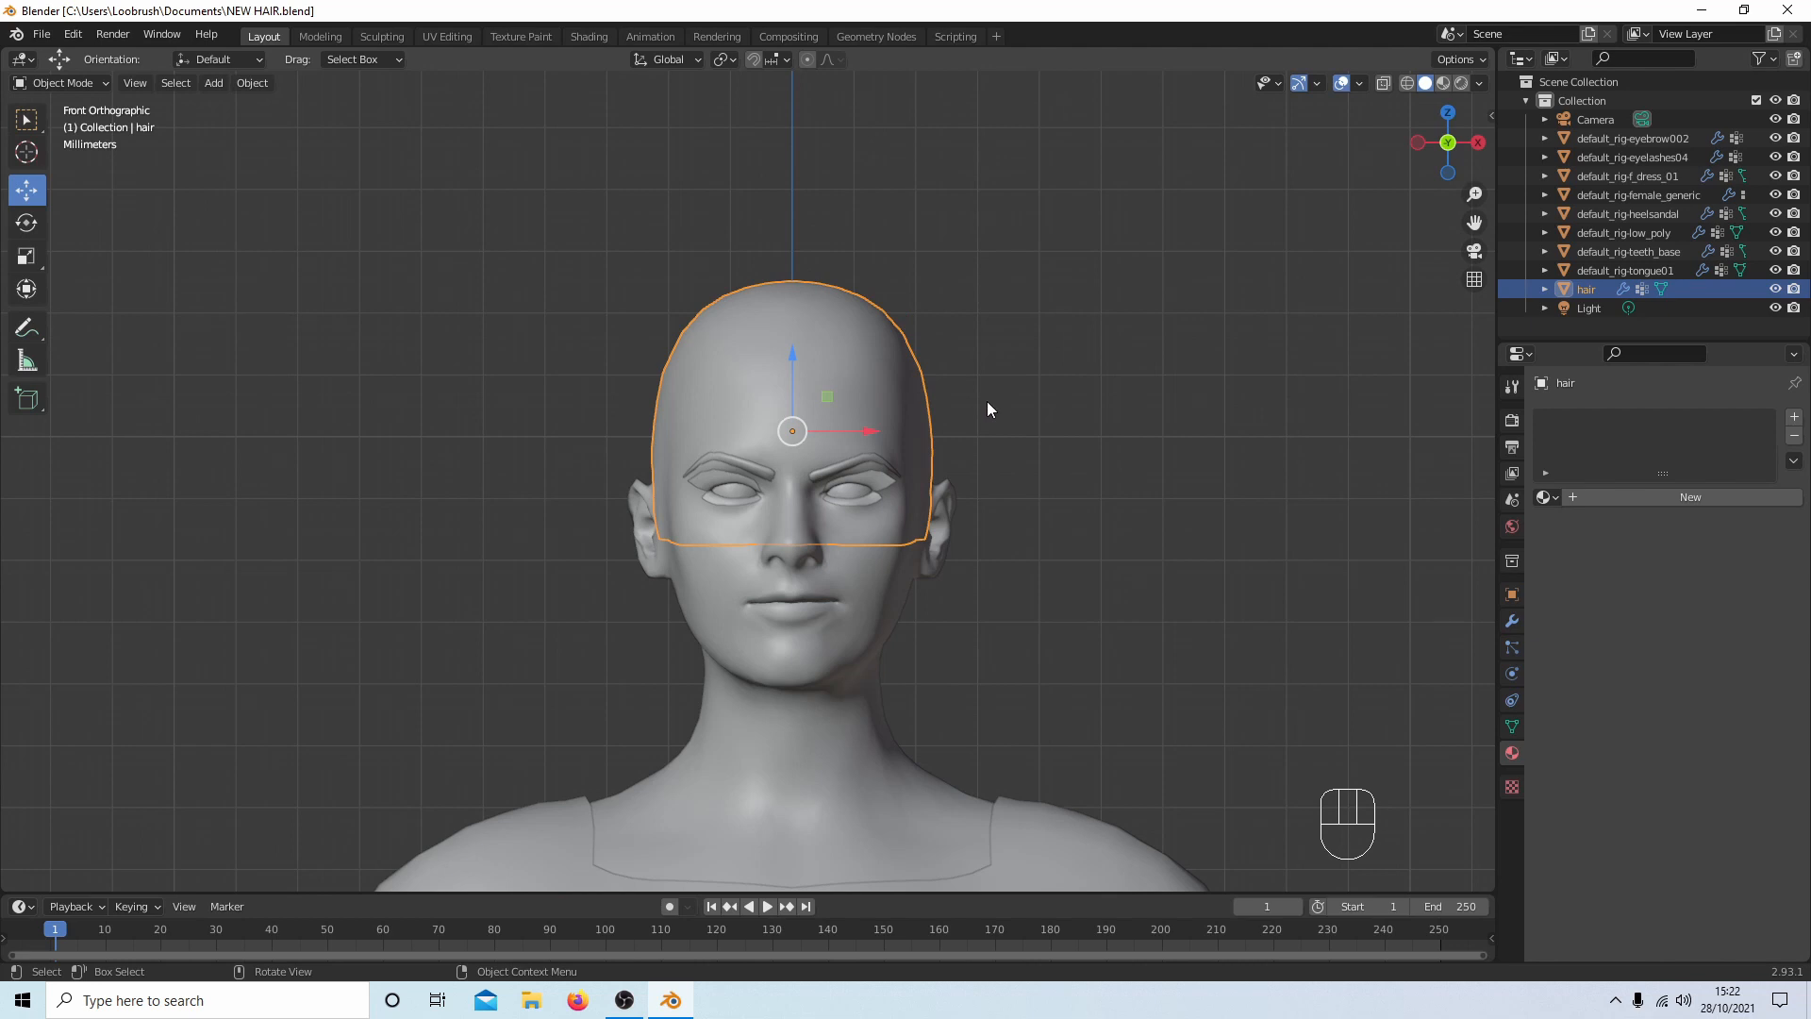
Hide the default_rig-female_generic body mesh to expose the hair cap and switch the viewport to Material Preview shading.
scroll(987, 400, up, 2)
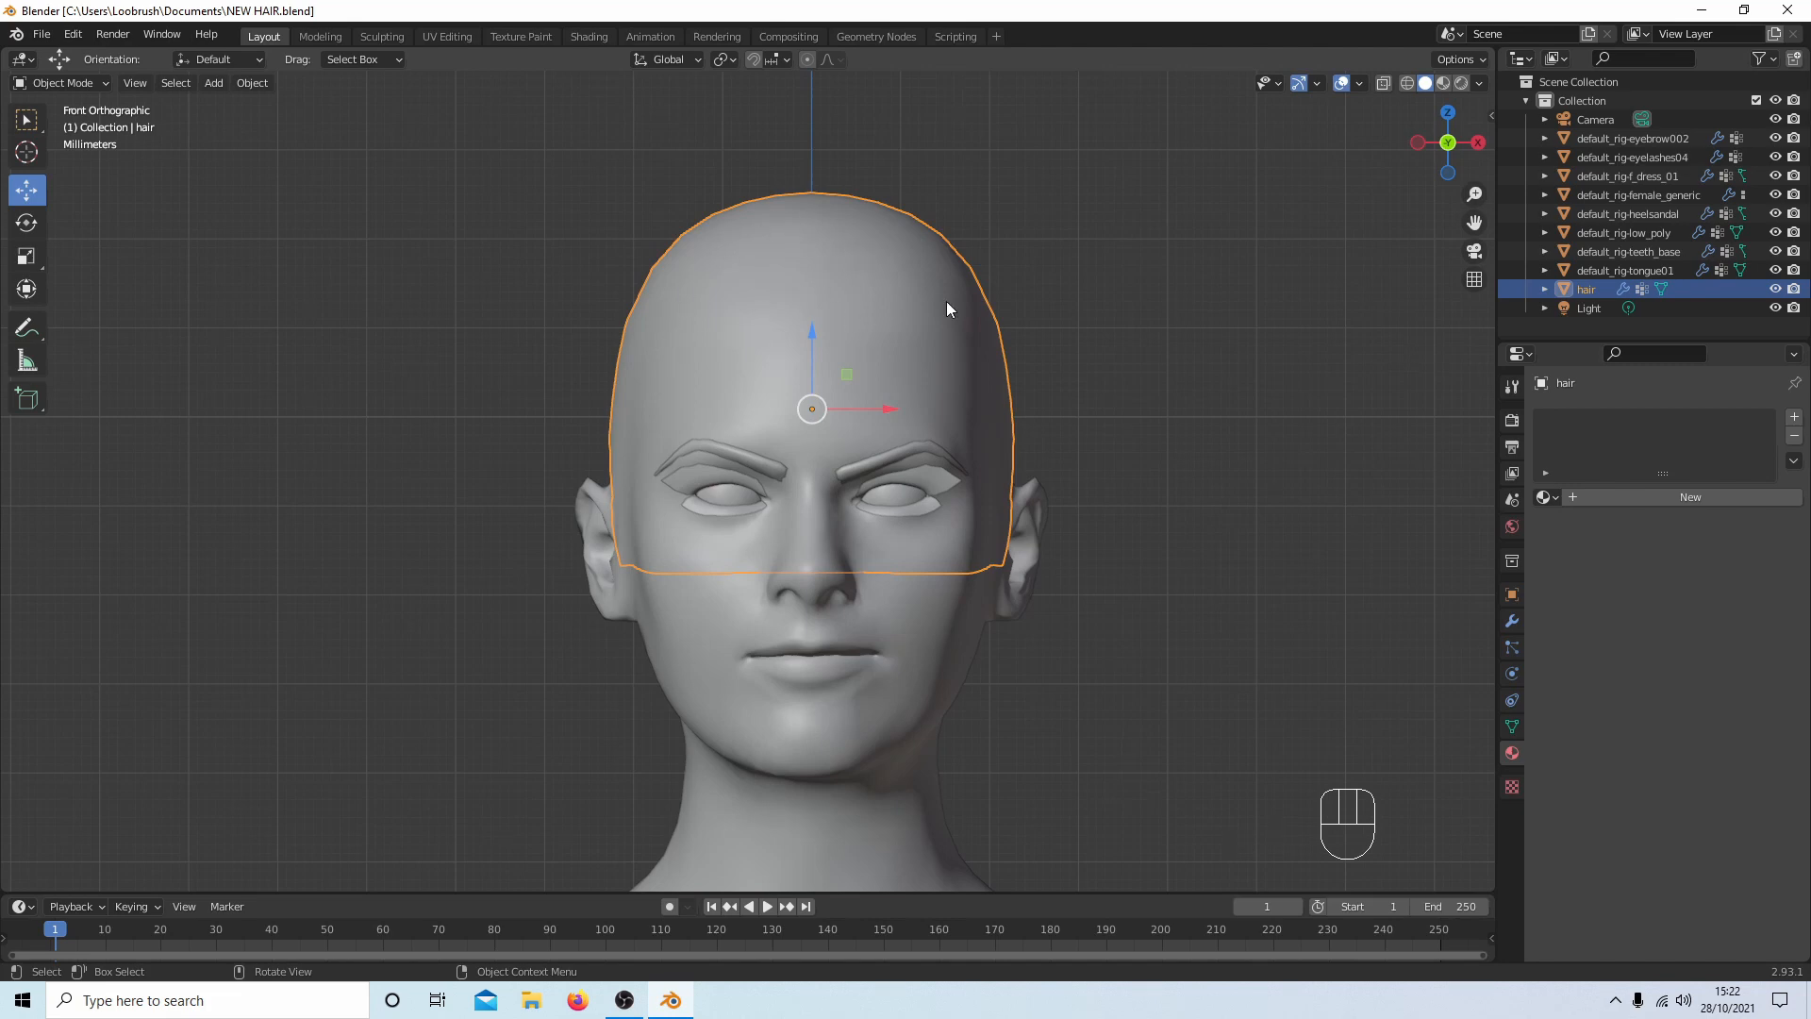
middle_drag(1126, 331, 823, 317)
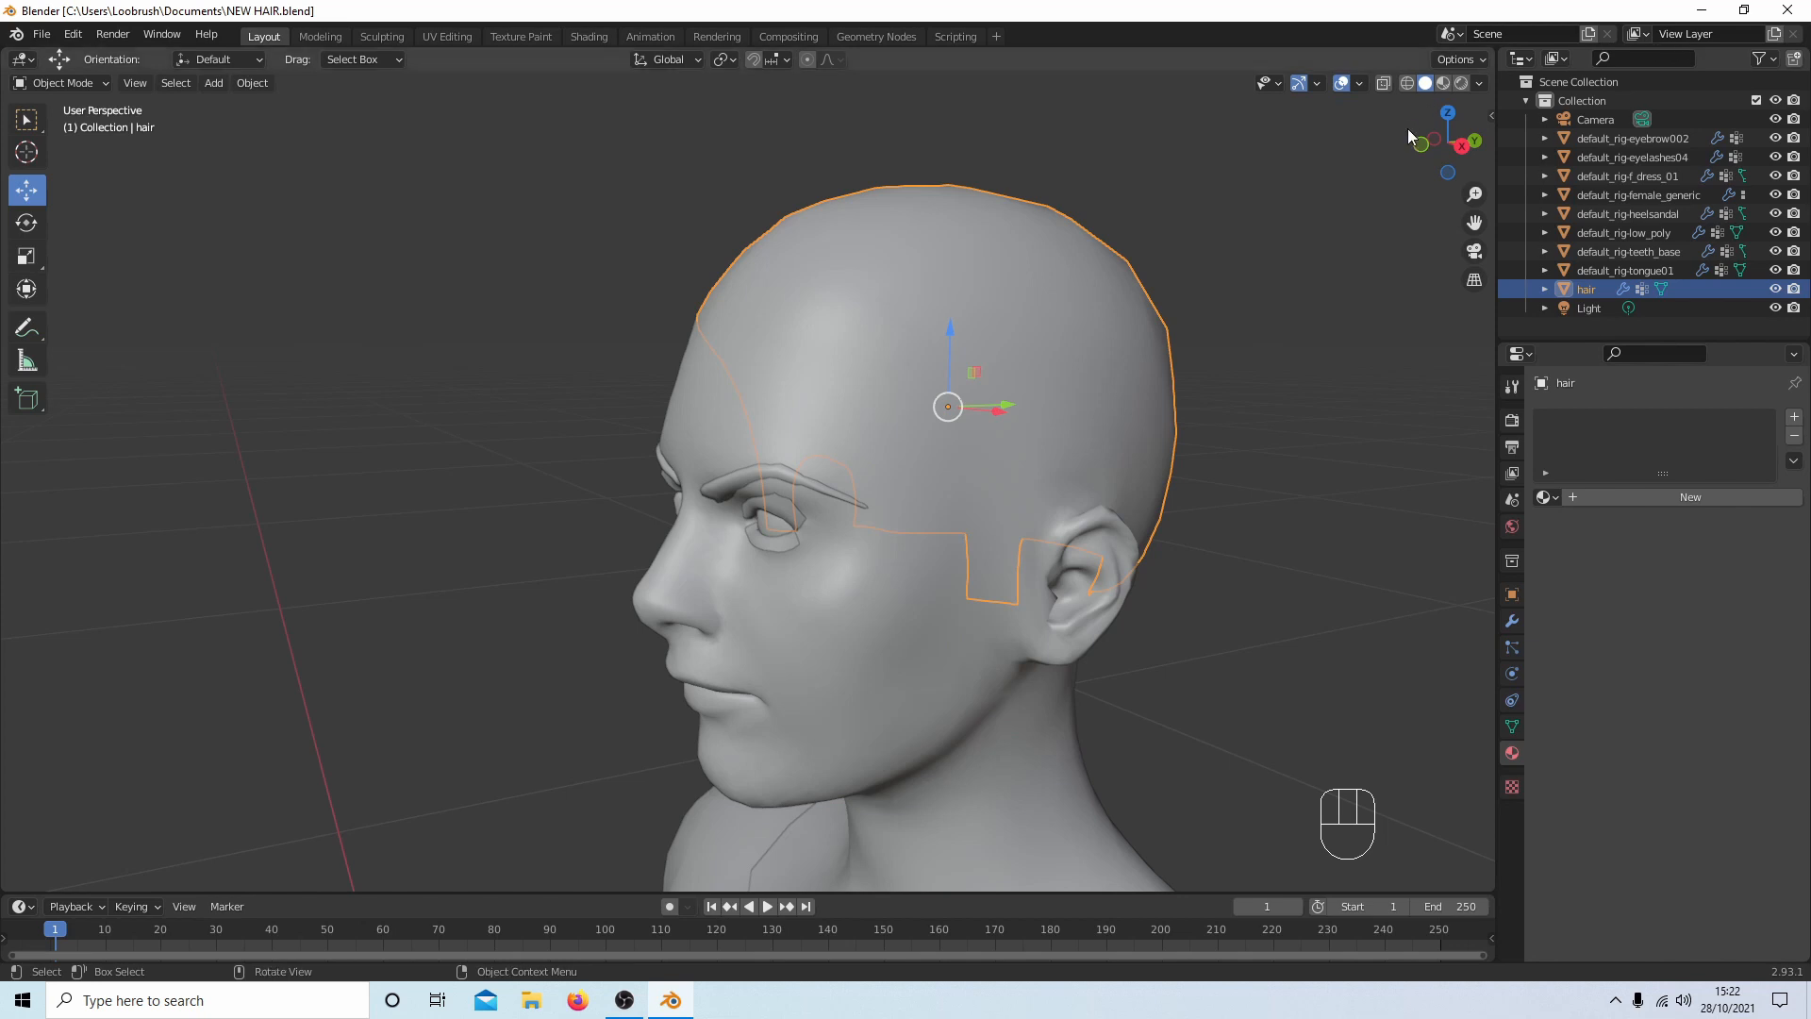
click(1778, 197)
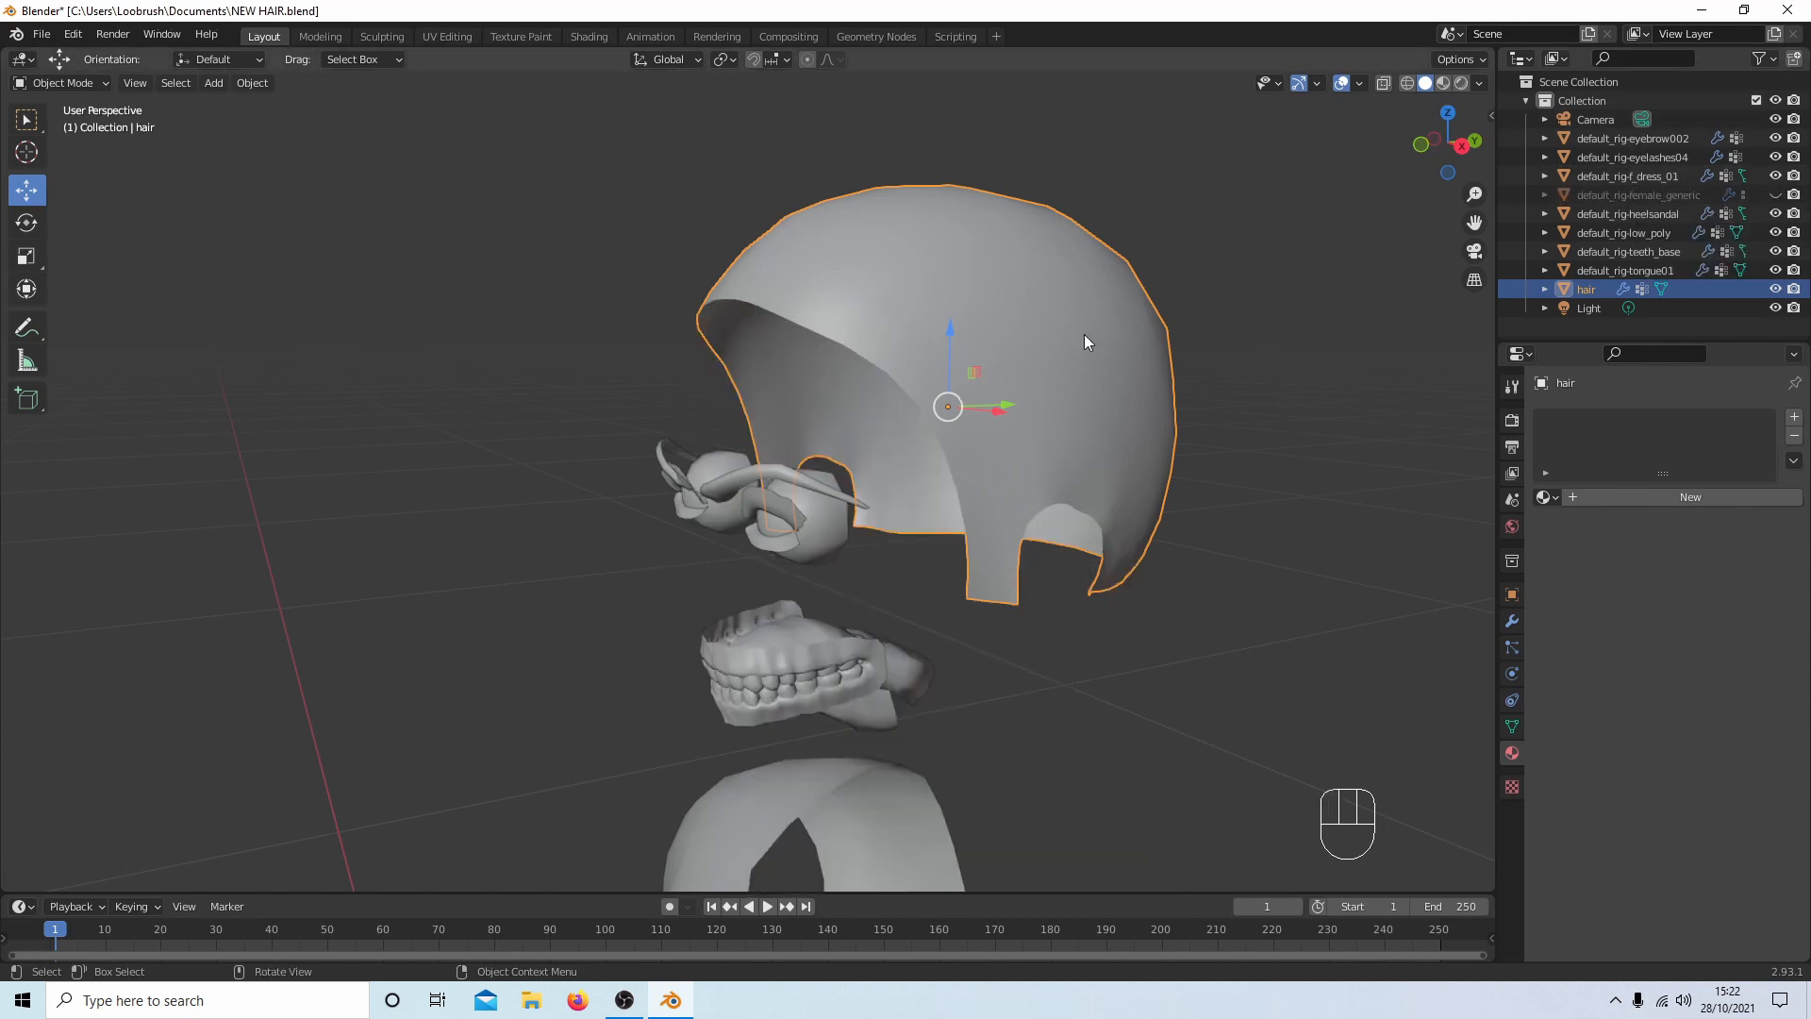
middle_drag(1084, 334, 1189, 234)
click(1444, 83)
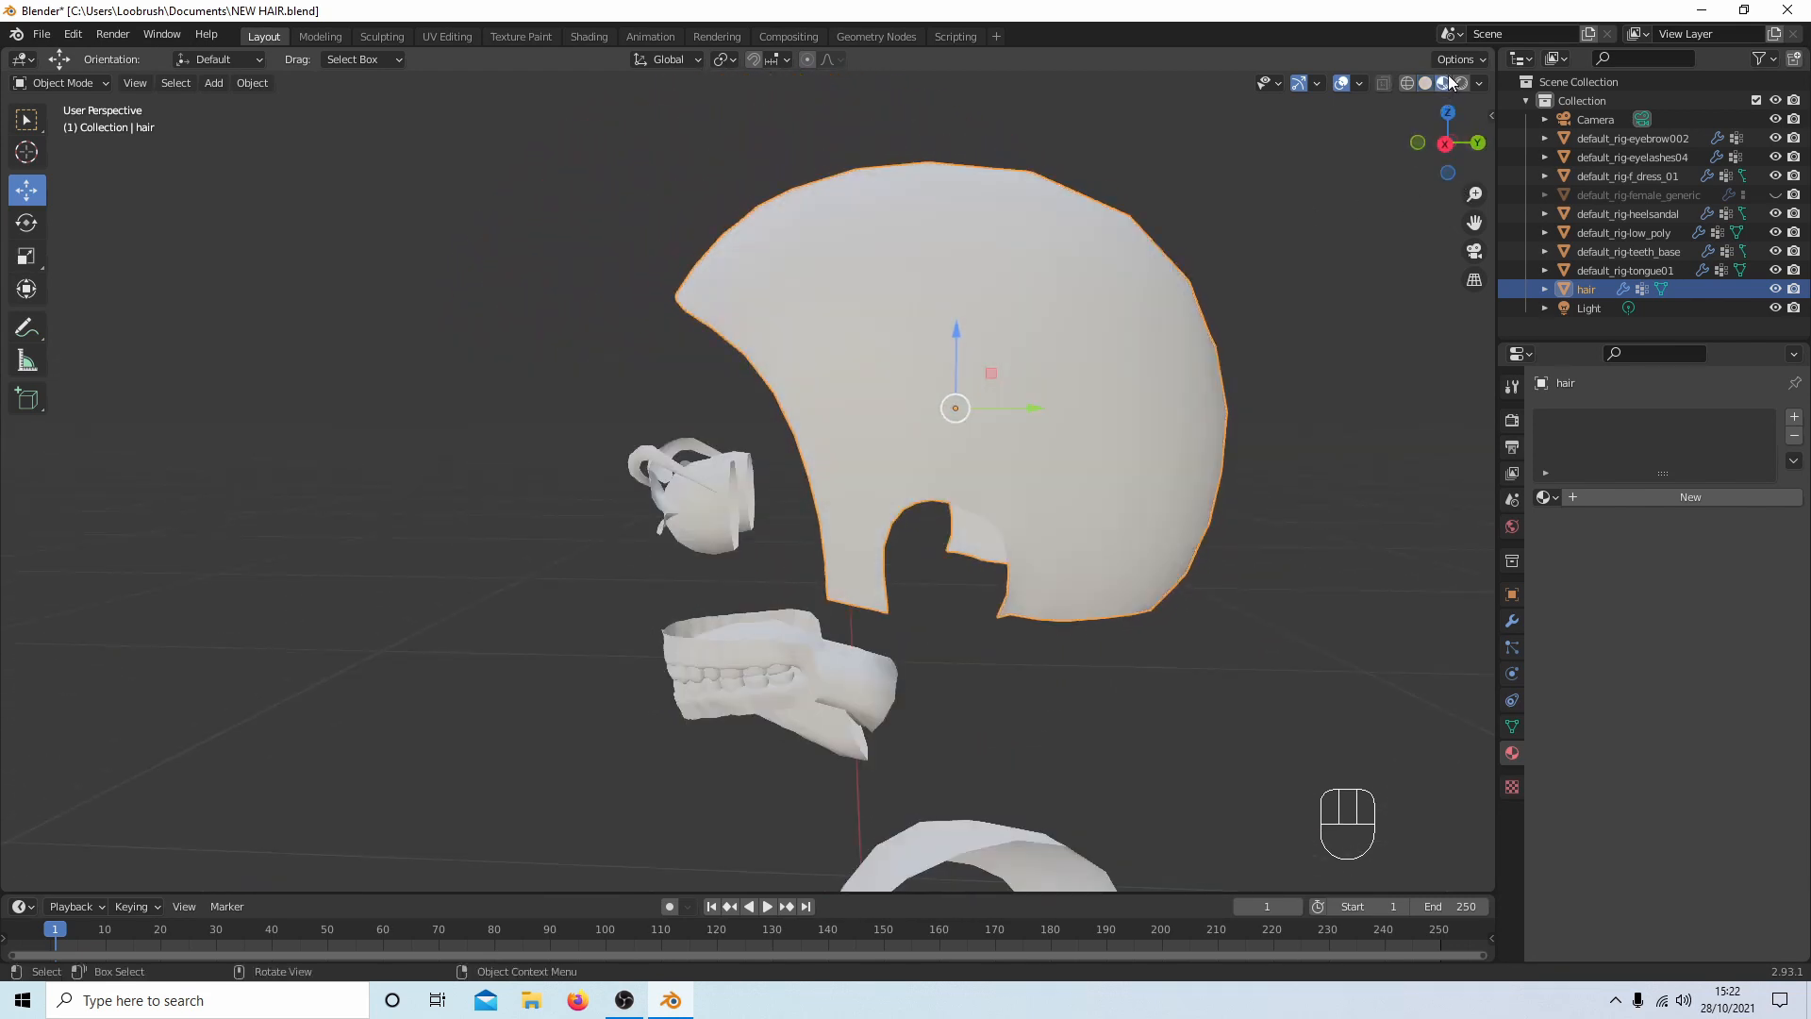
mouse_move(1027, 408)
middle_down()
mouse_move(911, 420)
mouse_move(886, 460)
mouse_move(993, 383)
mouse_move(1020, 424)
middle_up()
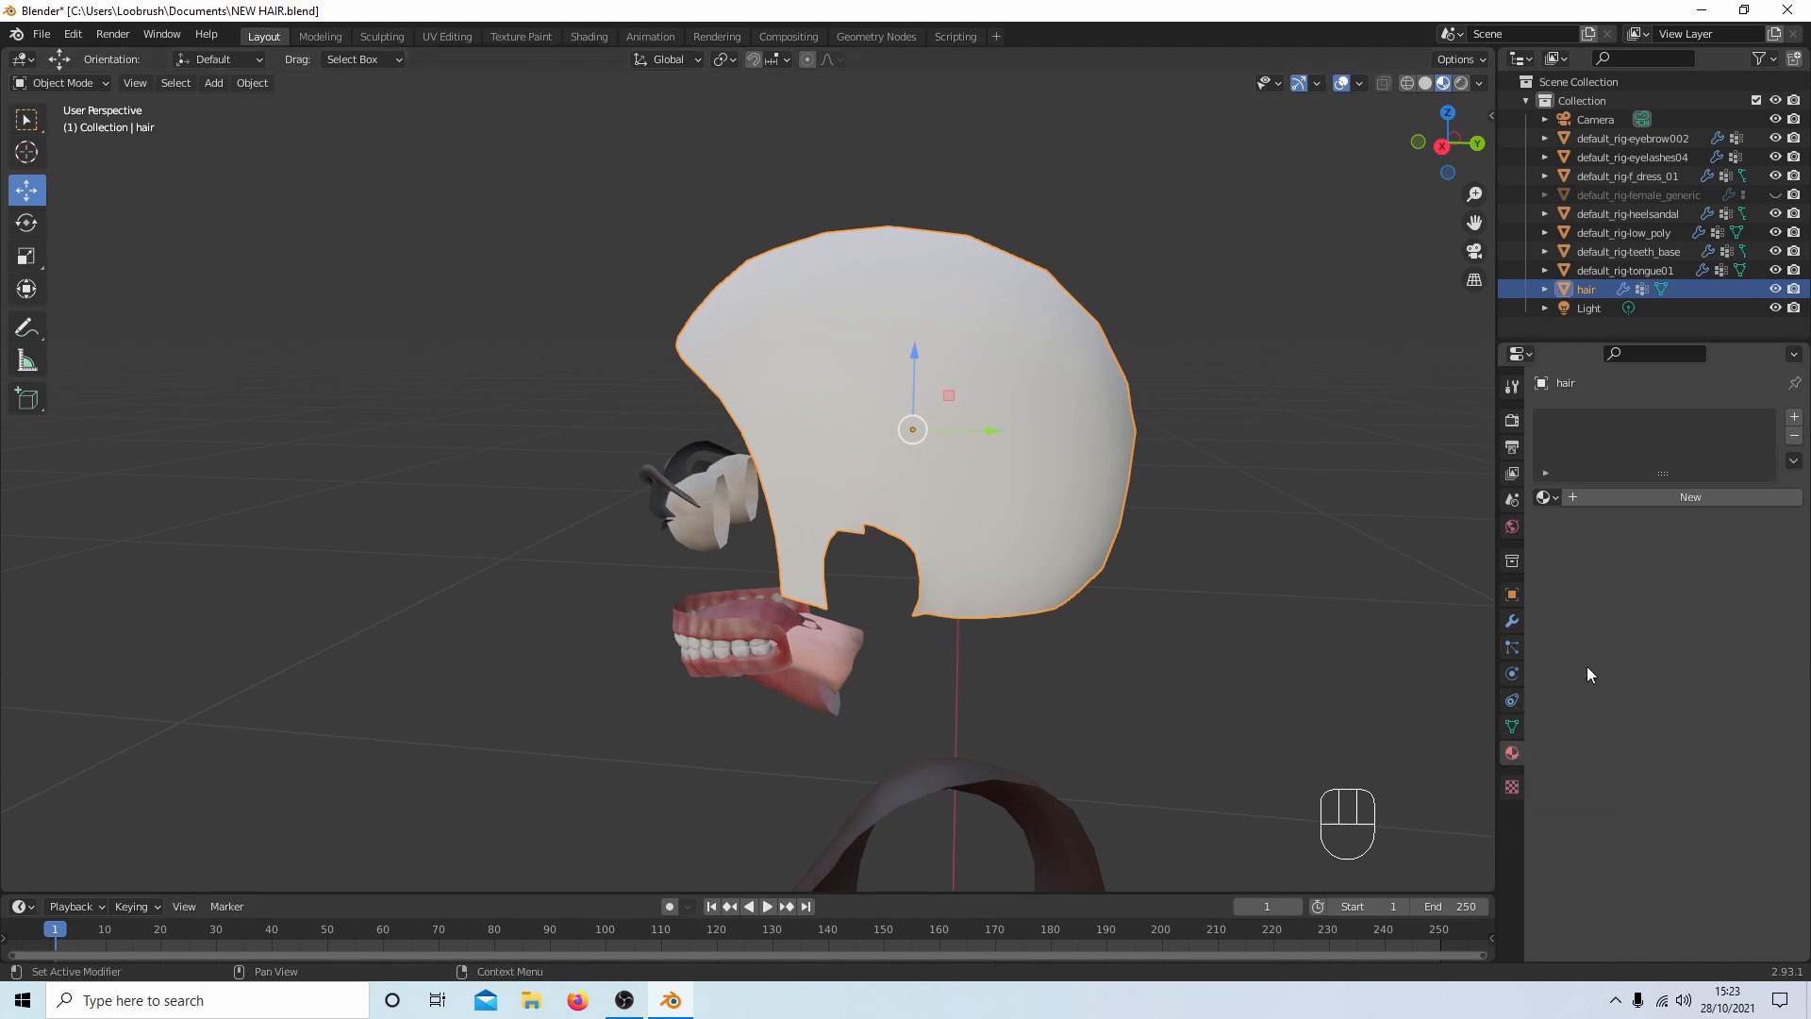
Create a new material on the hair object and set its surface shader to Principled Hair BSDF.
click(1702, 496)
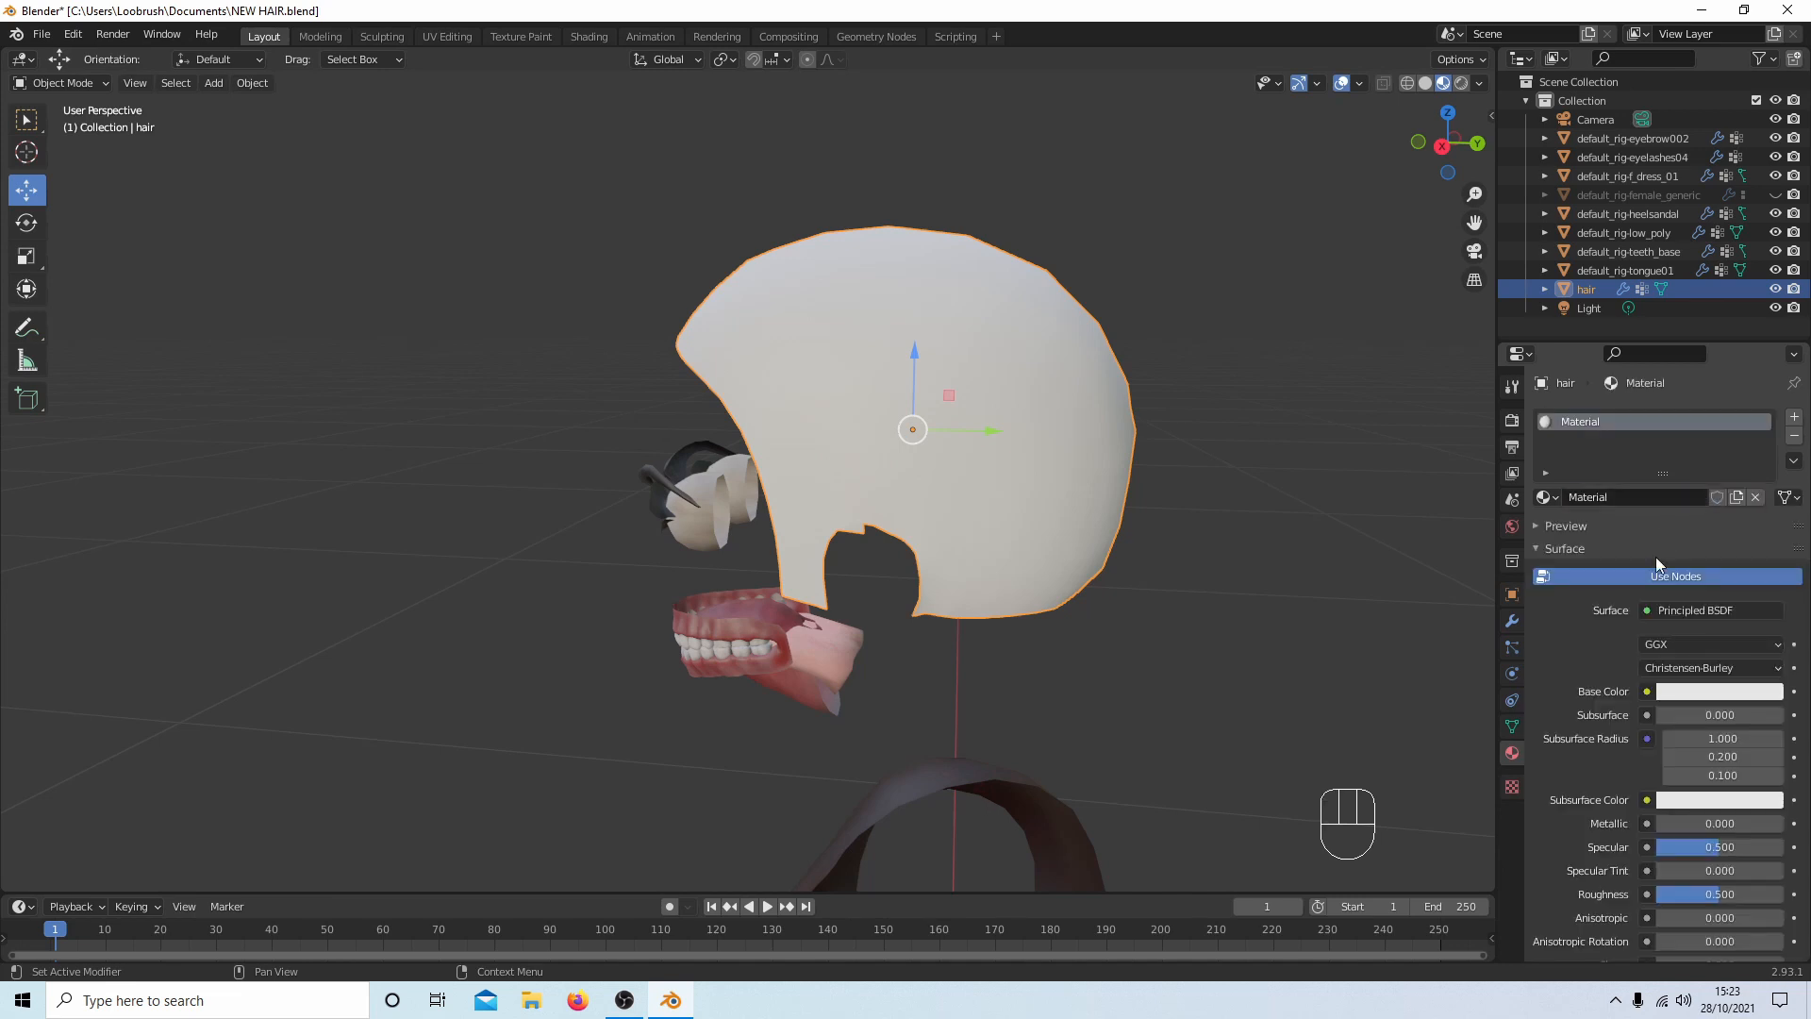
click(1694, 610)
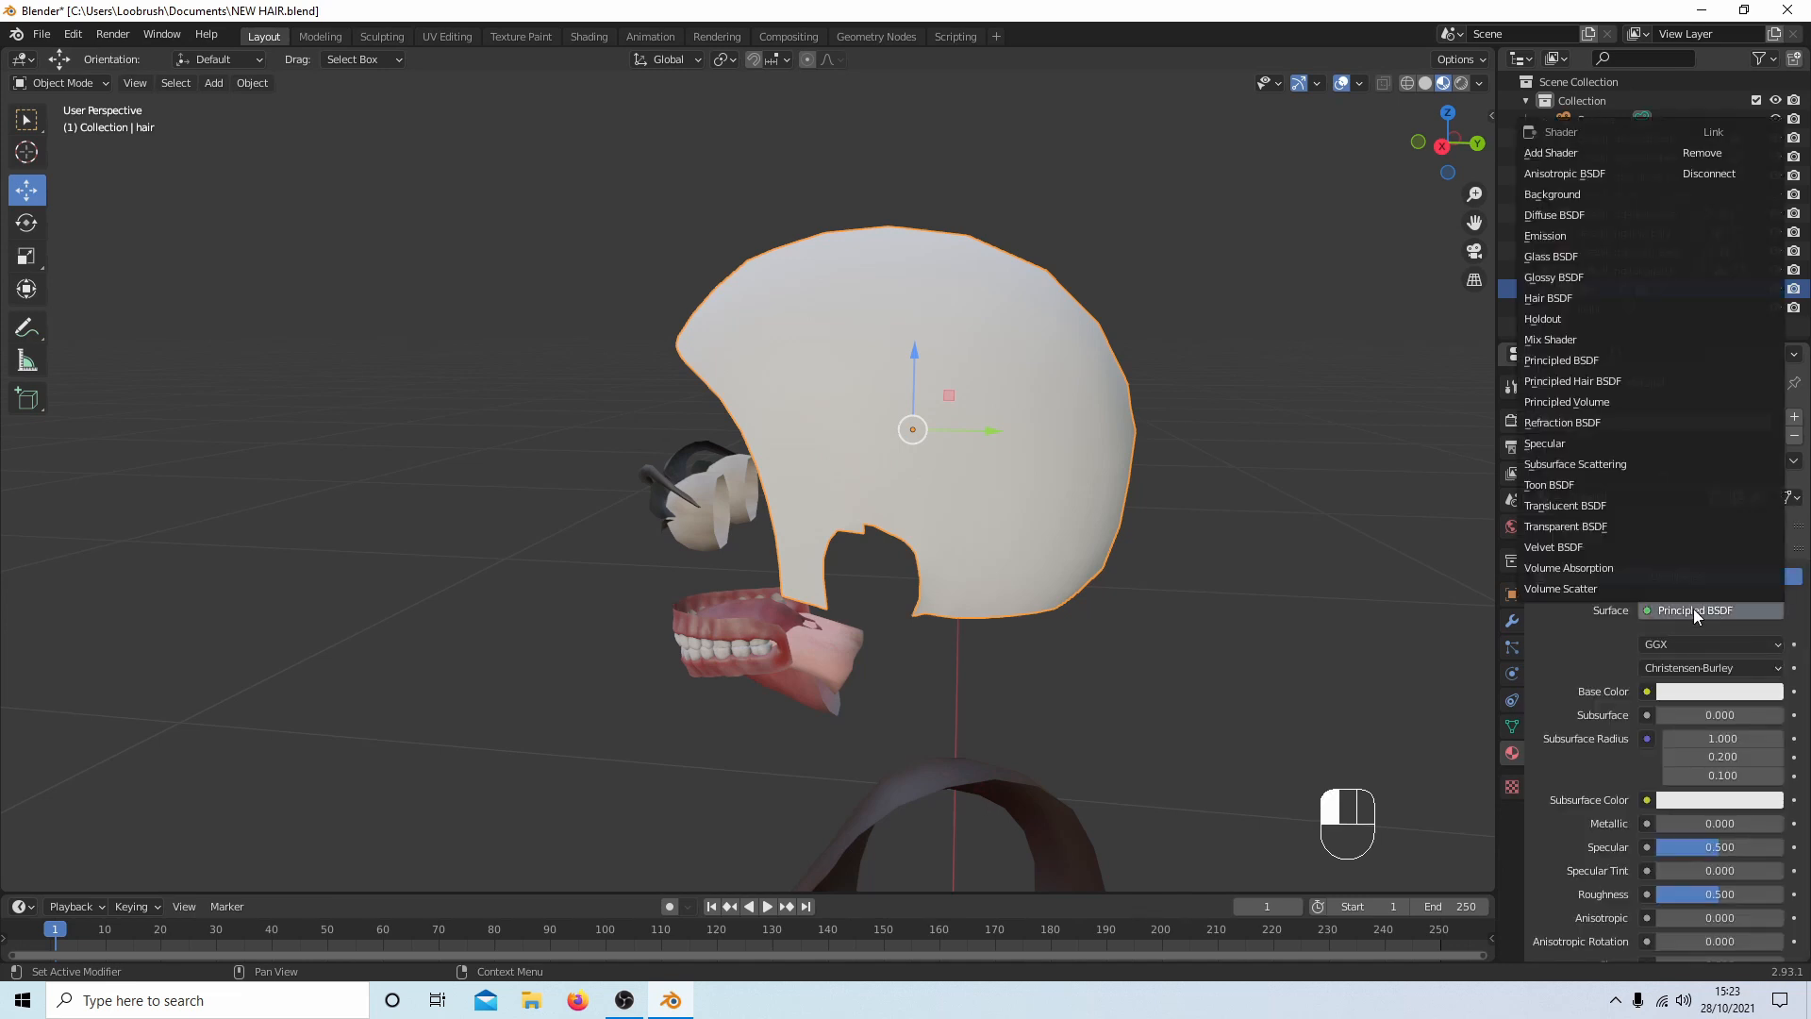
click(1600, 383)
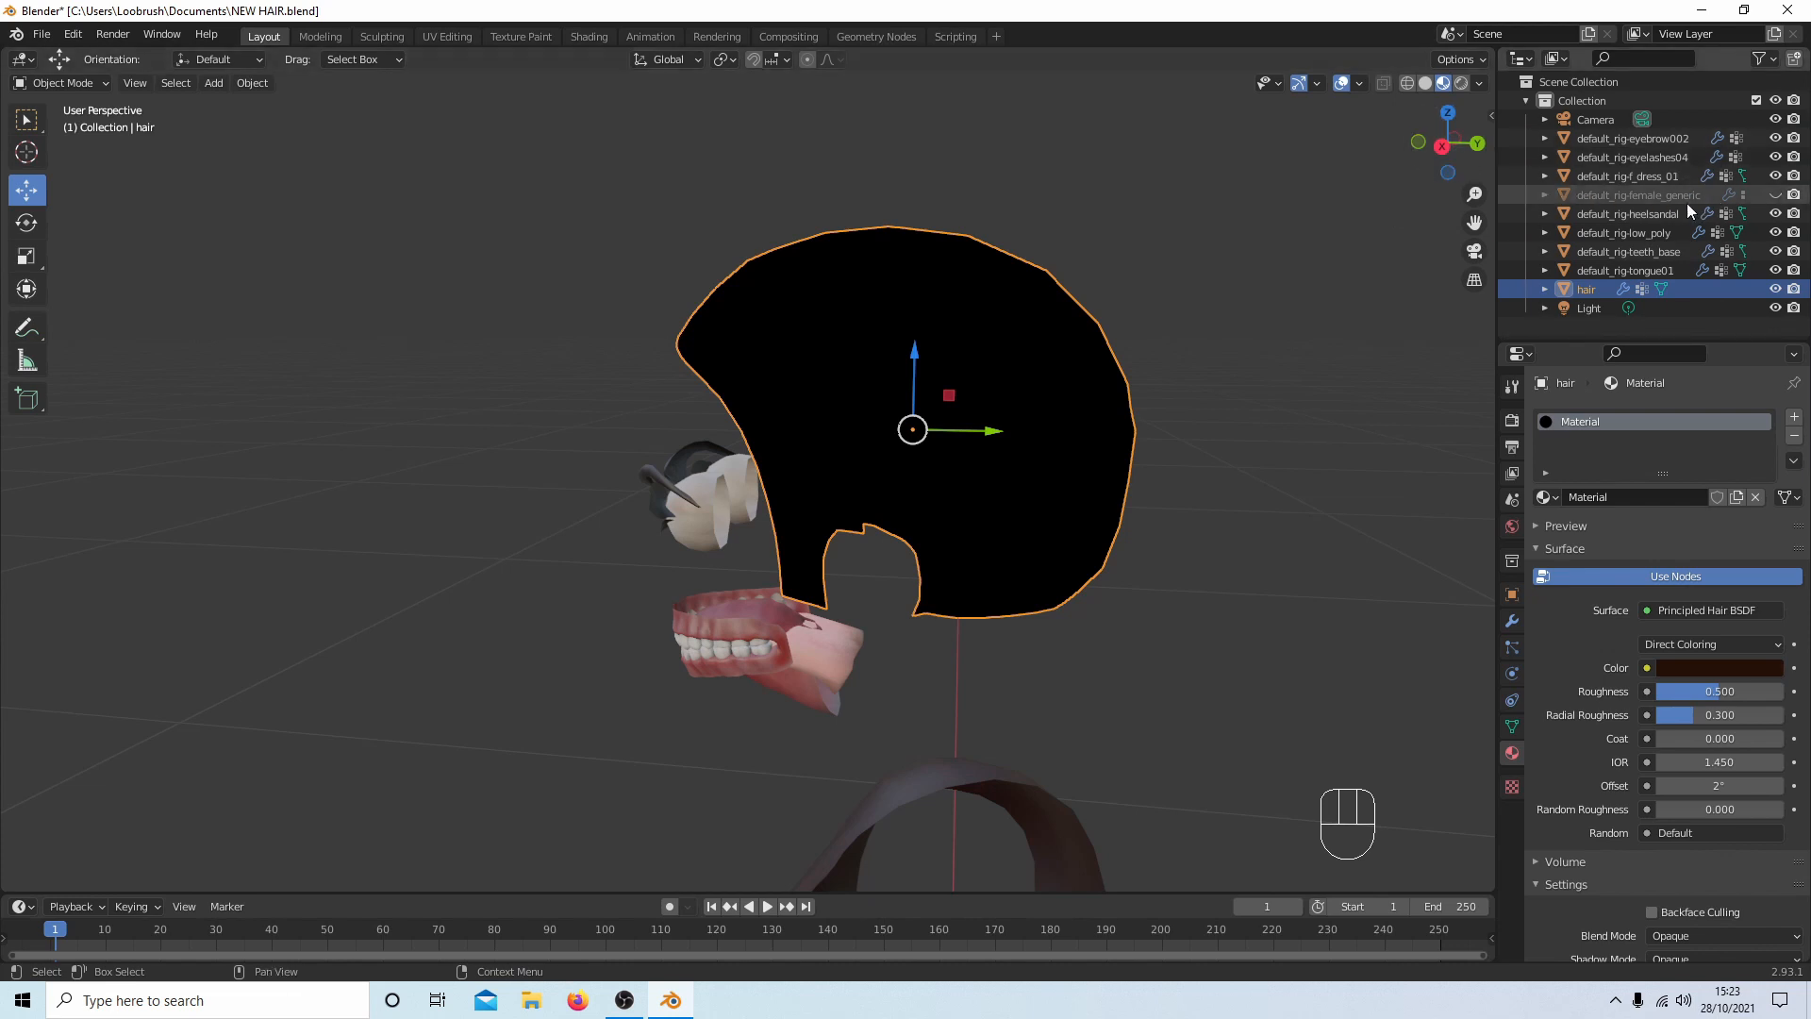
Unhide the default_rig-female_generic body mesh and return the viewport to Solid shading.
click(1775, 194)
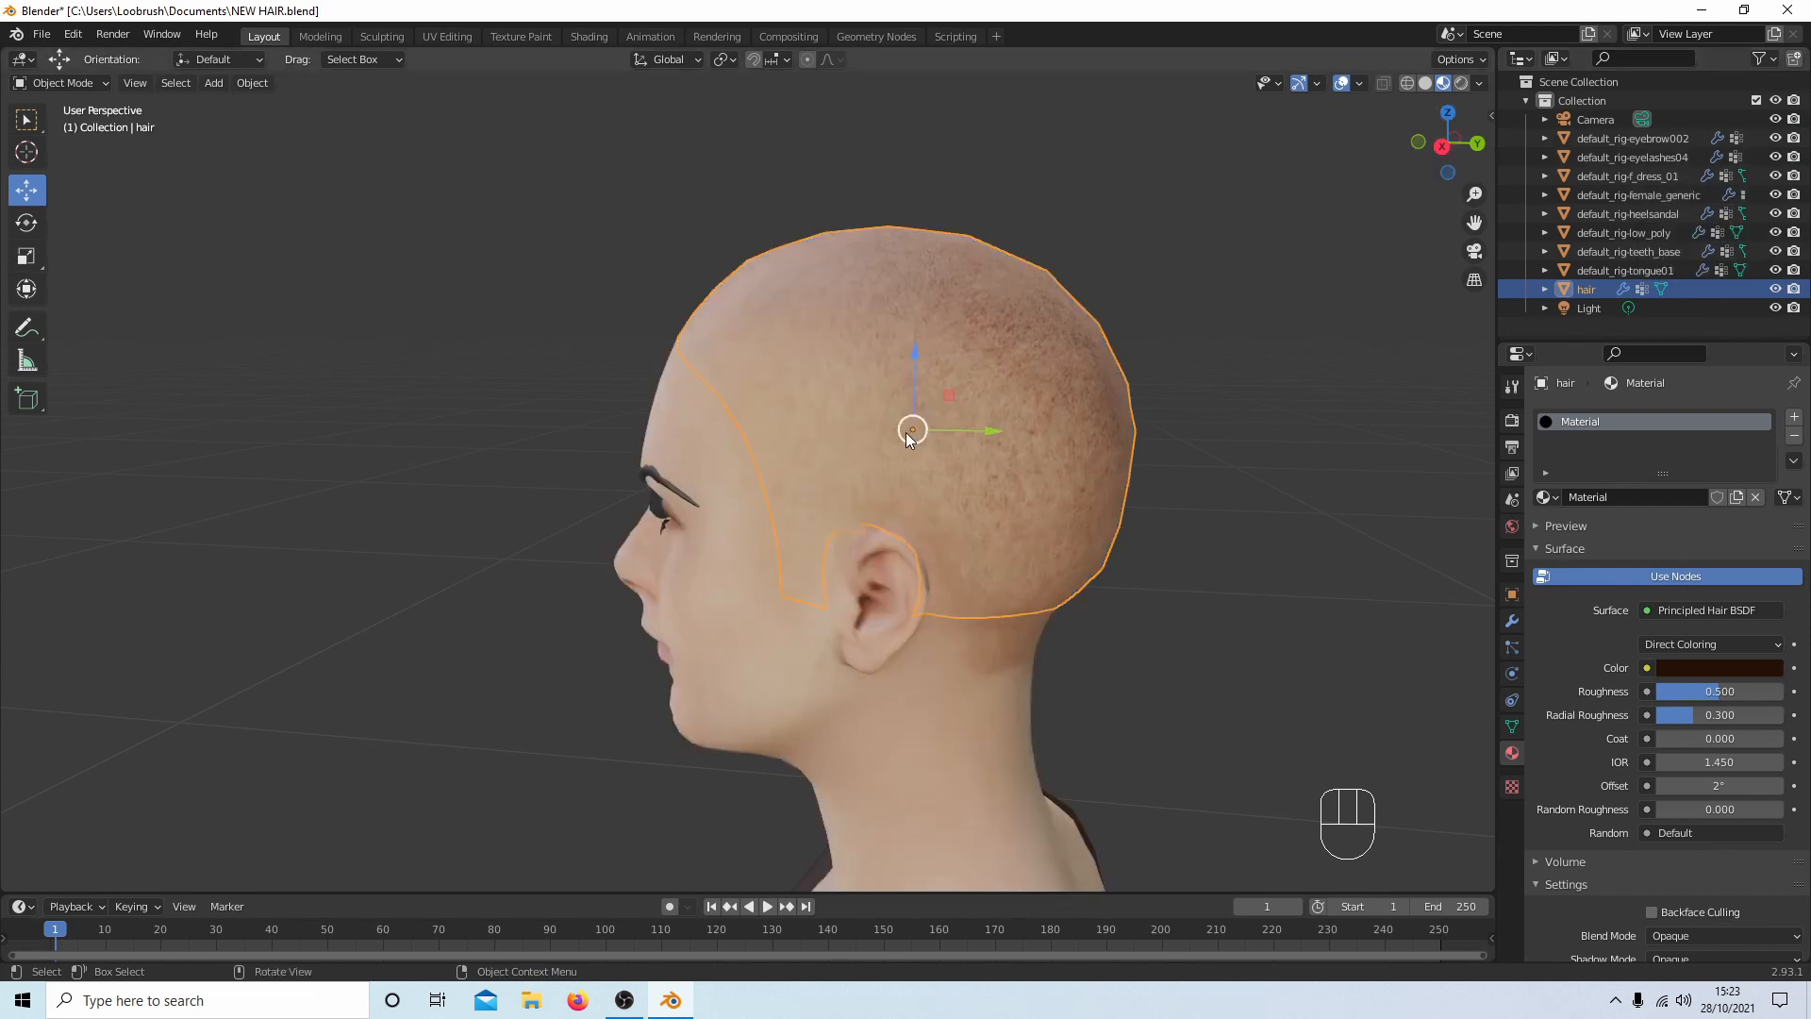
middle_drag(906, 432, 1186, 372)
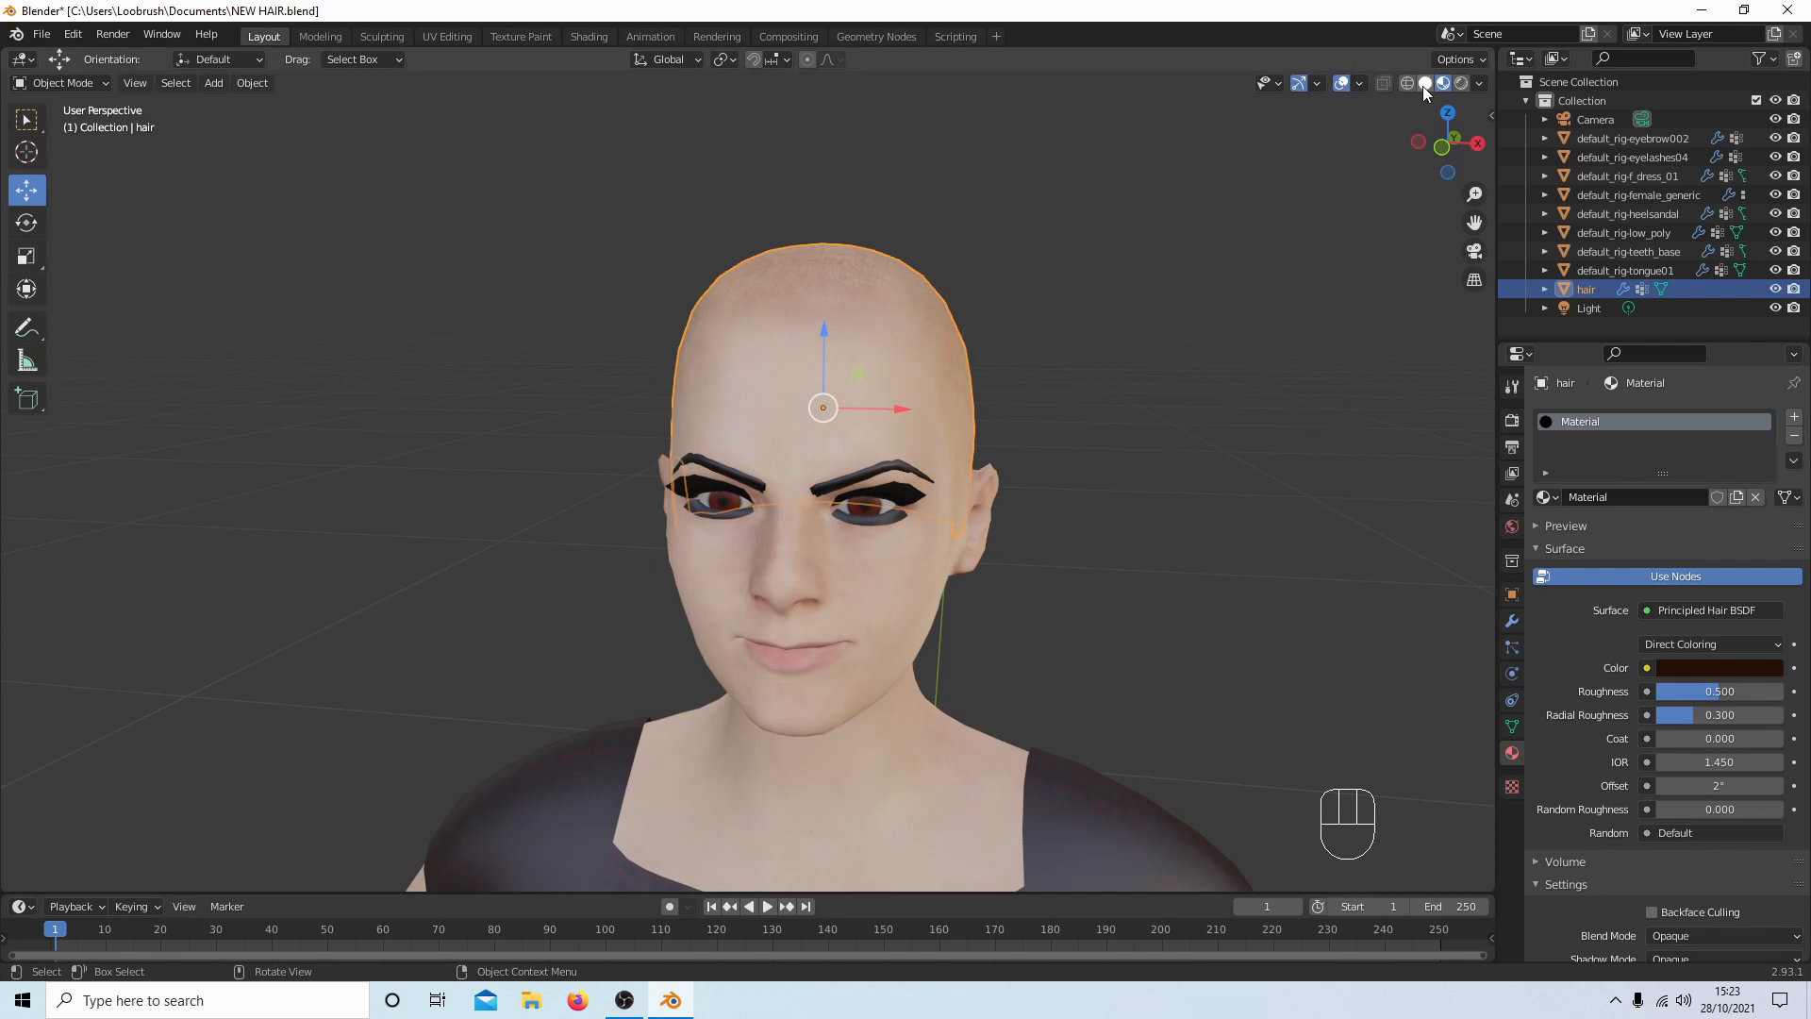
click(1424, 84)
scroll(944, 420, up, 2)
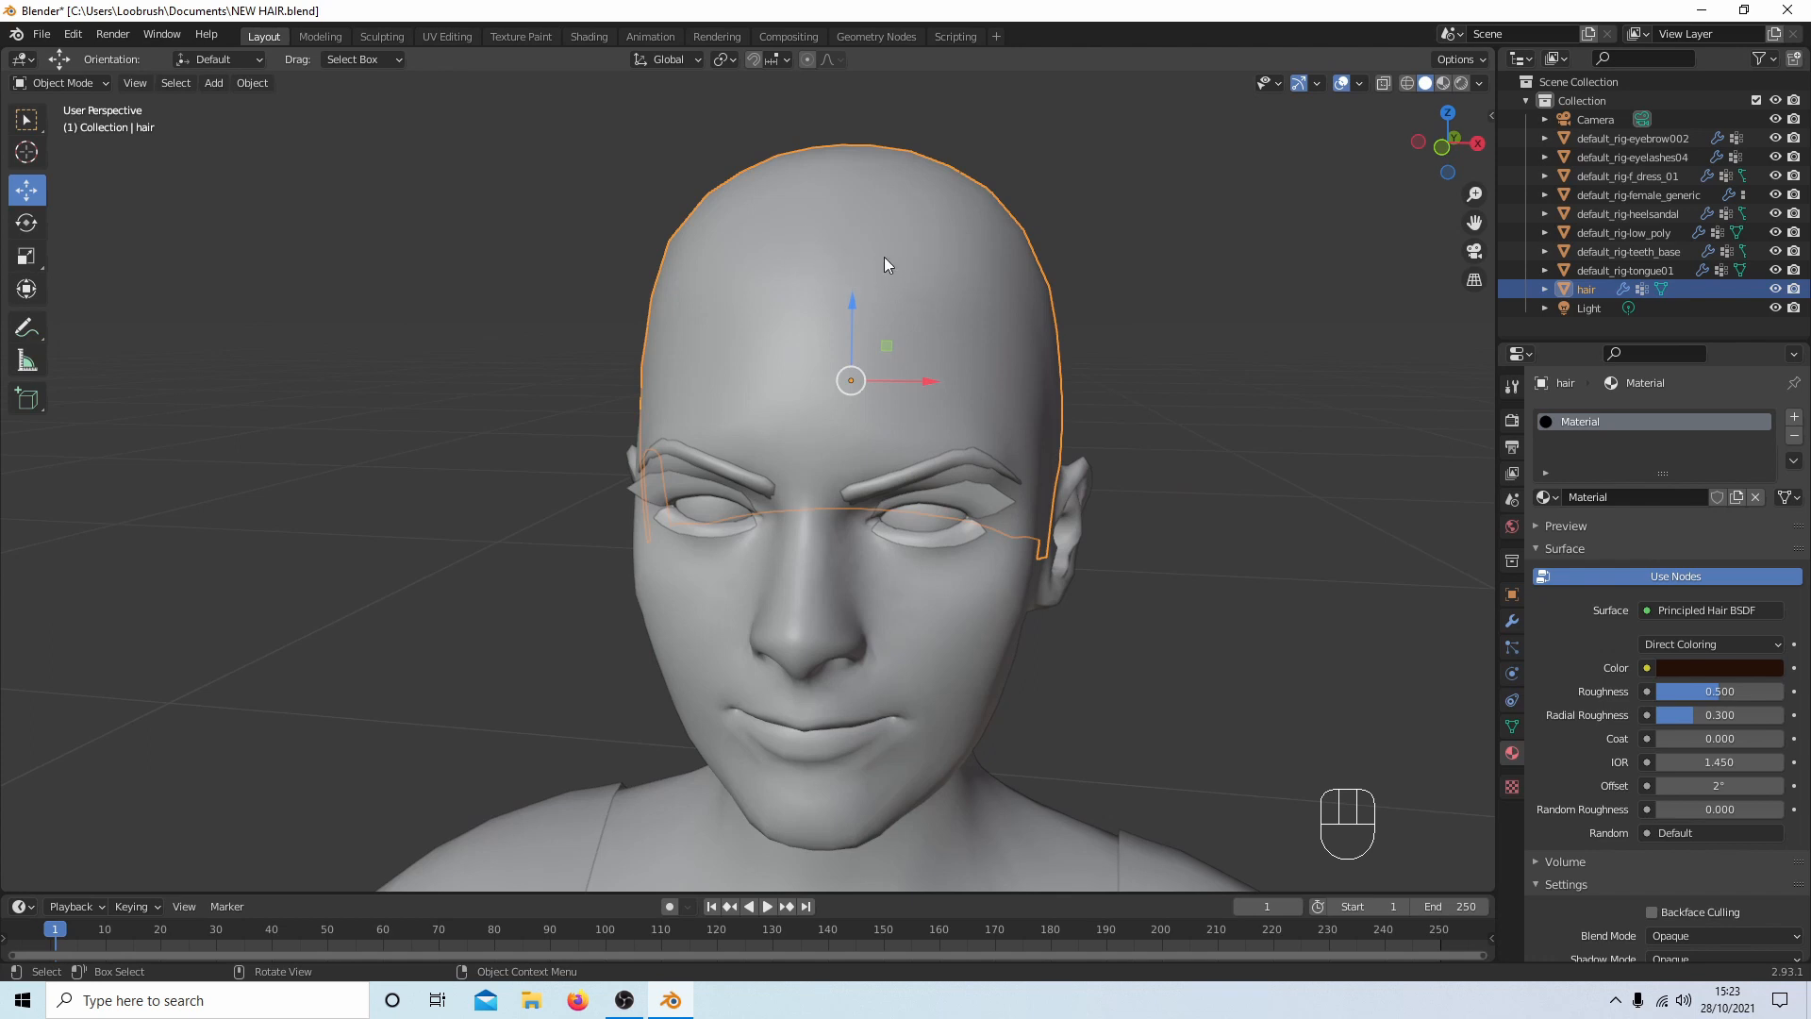
Set the hair object's origin to its geometry.
mouse_move(1112, 458)
middle_down()
mouse_move(1059, 436)
mouse_move(998, 498)
mouse_move(991, 444)
mouse_move(1083, 467)
mouse_move(1135, 445)
middle_up()
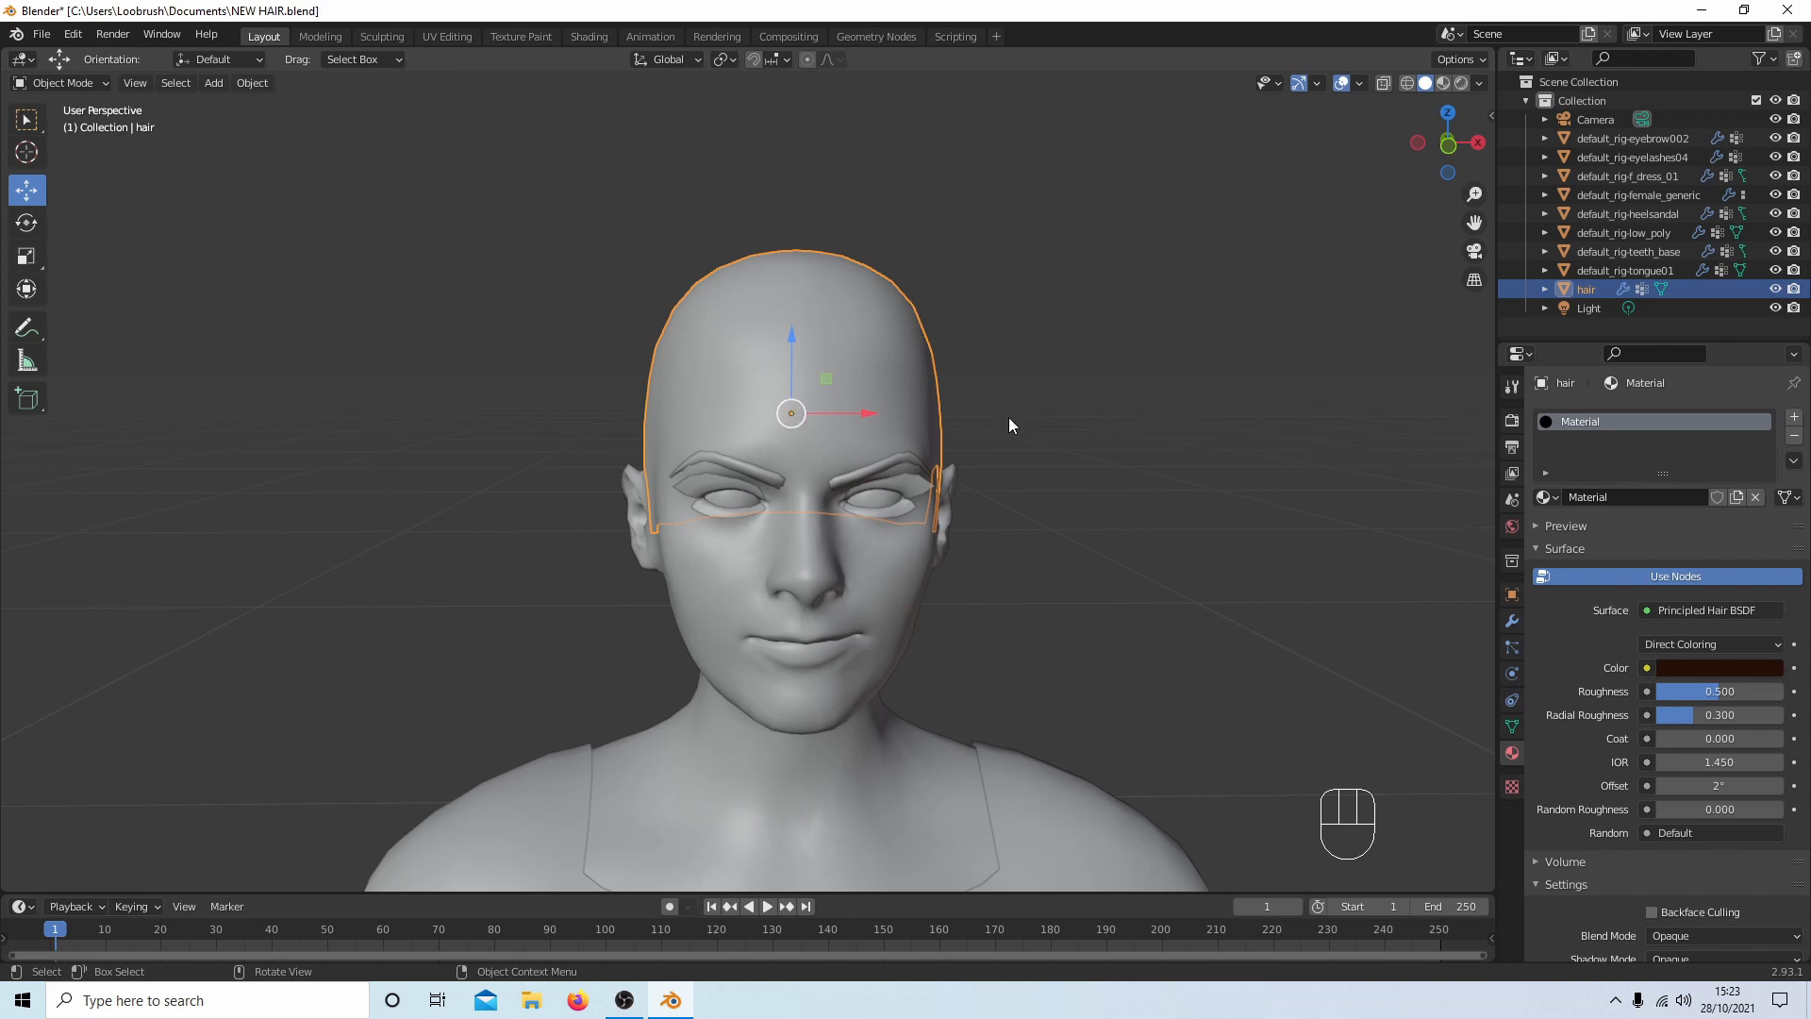
scroll(1009, 417, down, 6)
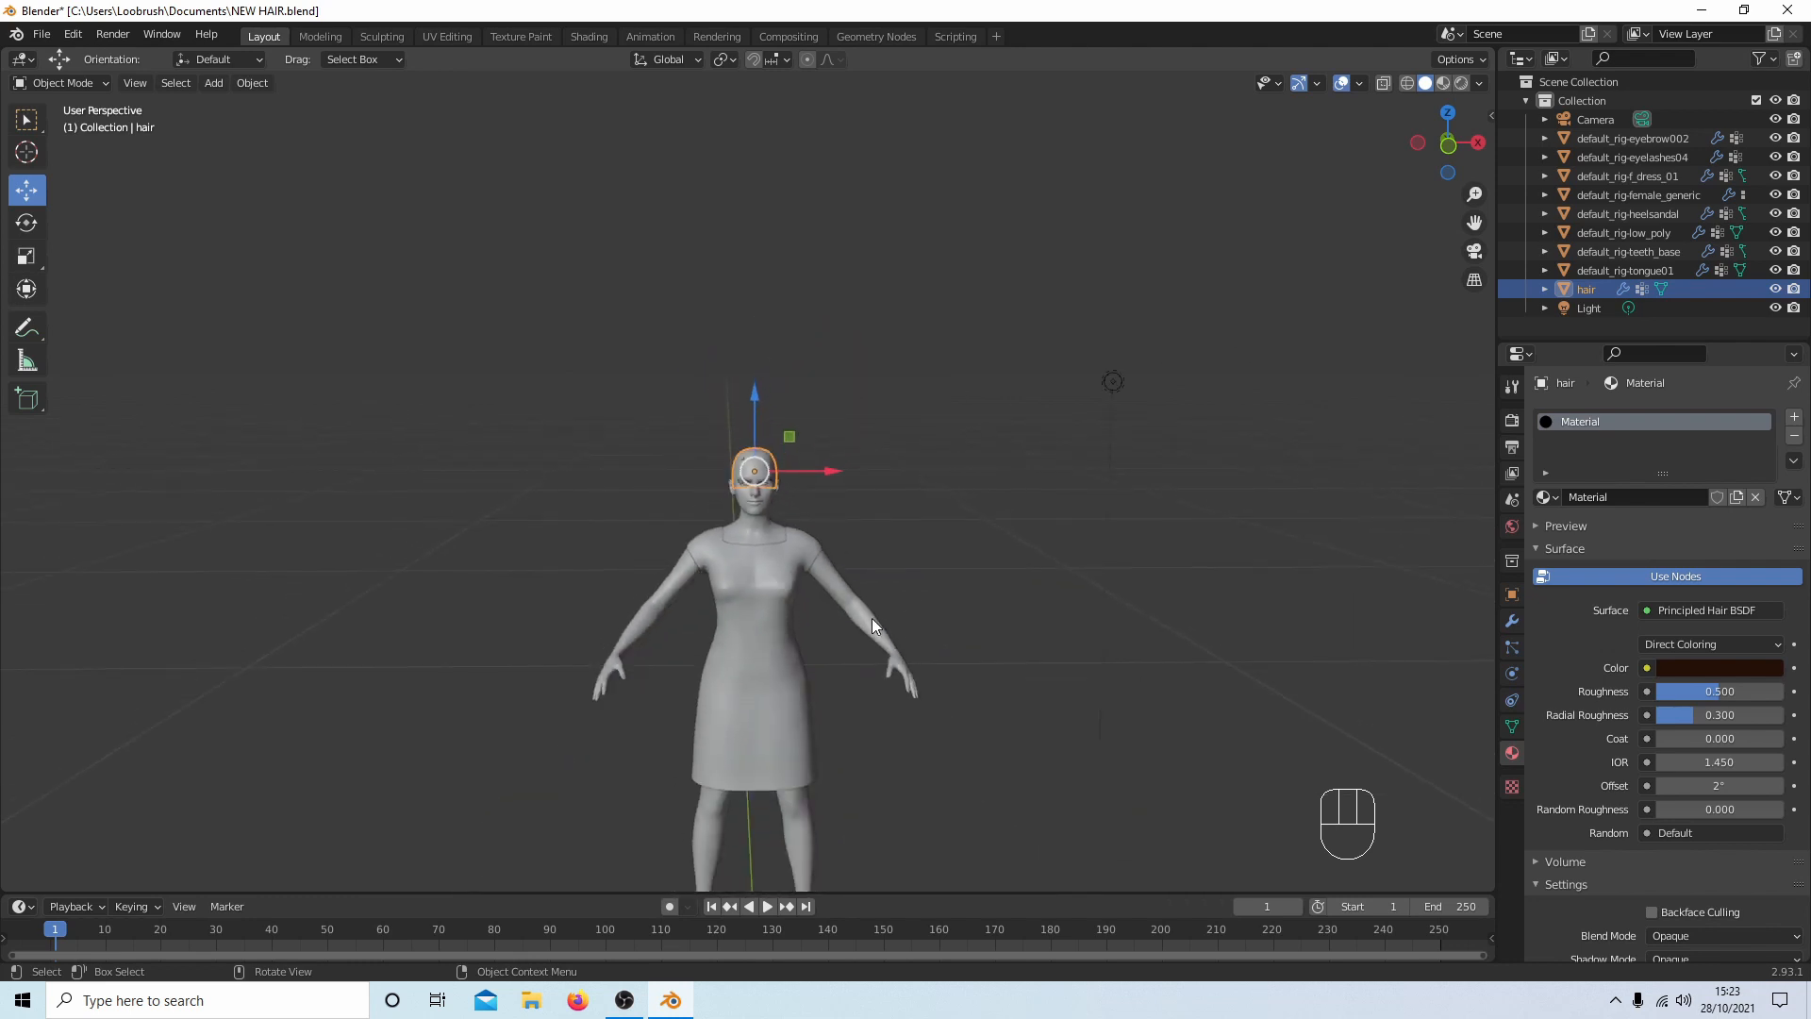
scroll(1029, 470, up, 10)
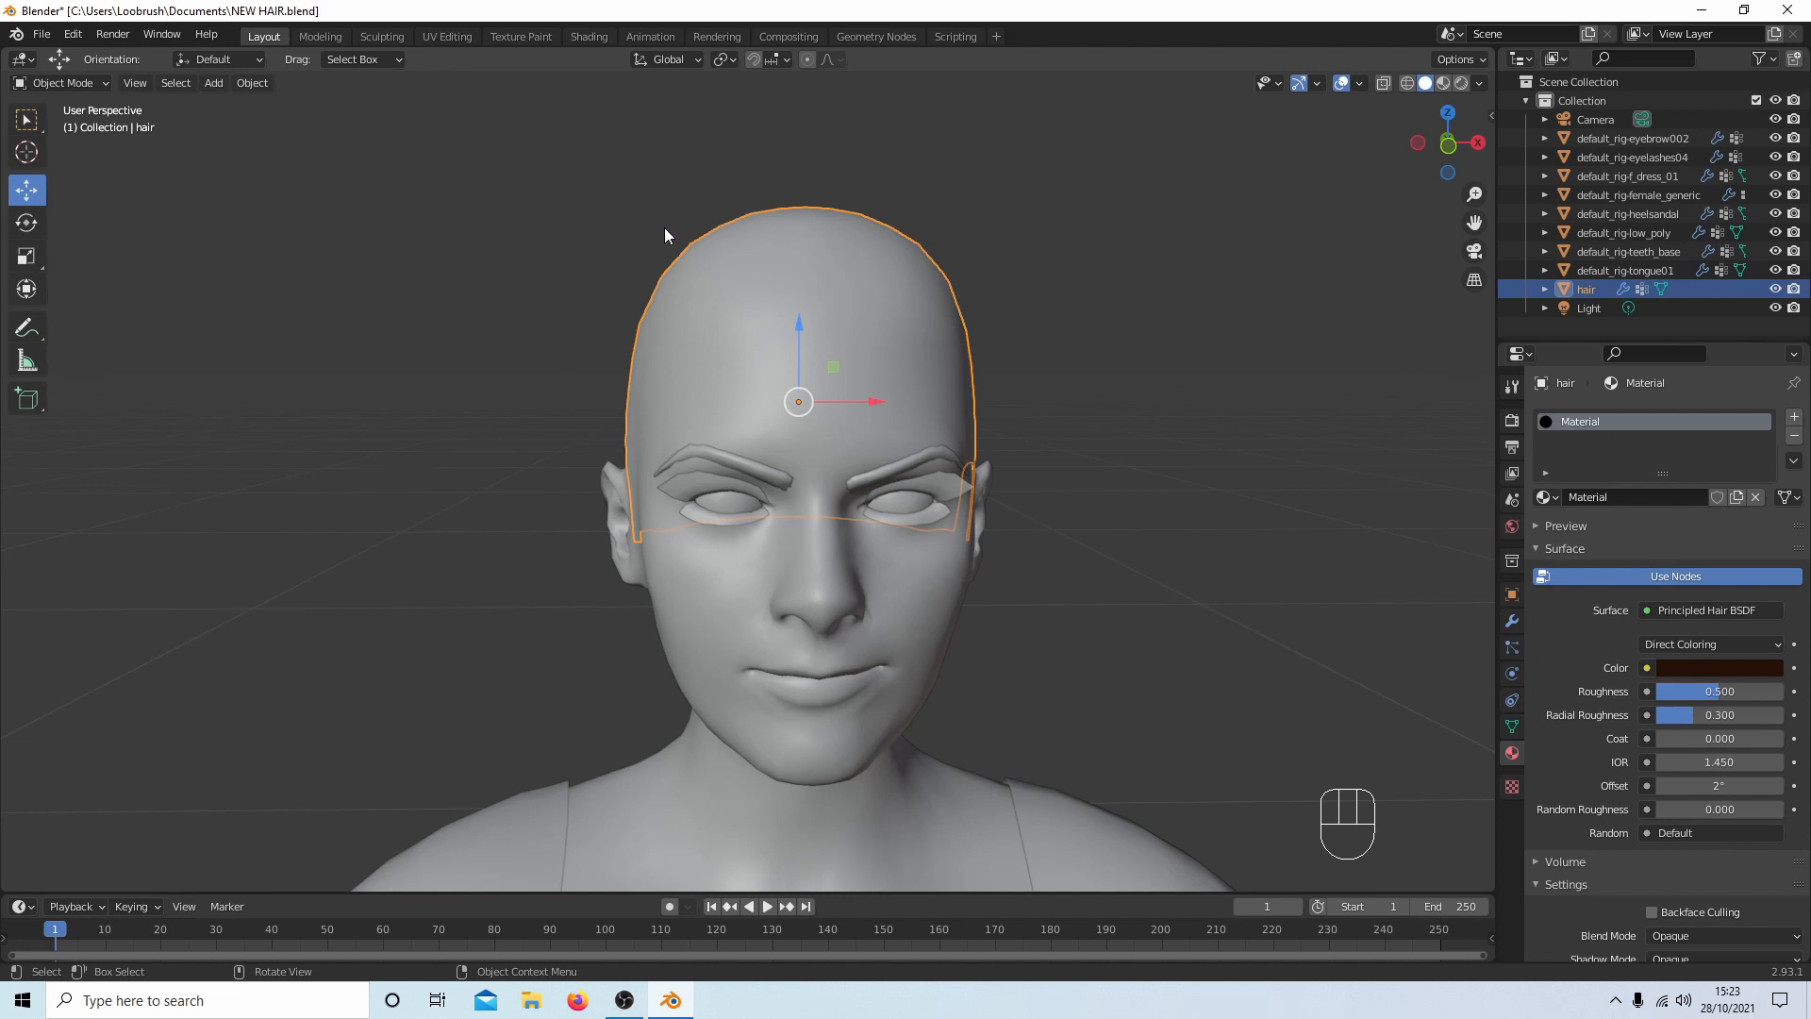
click(260, 85)
mouse_move(279, 127)
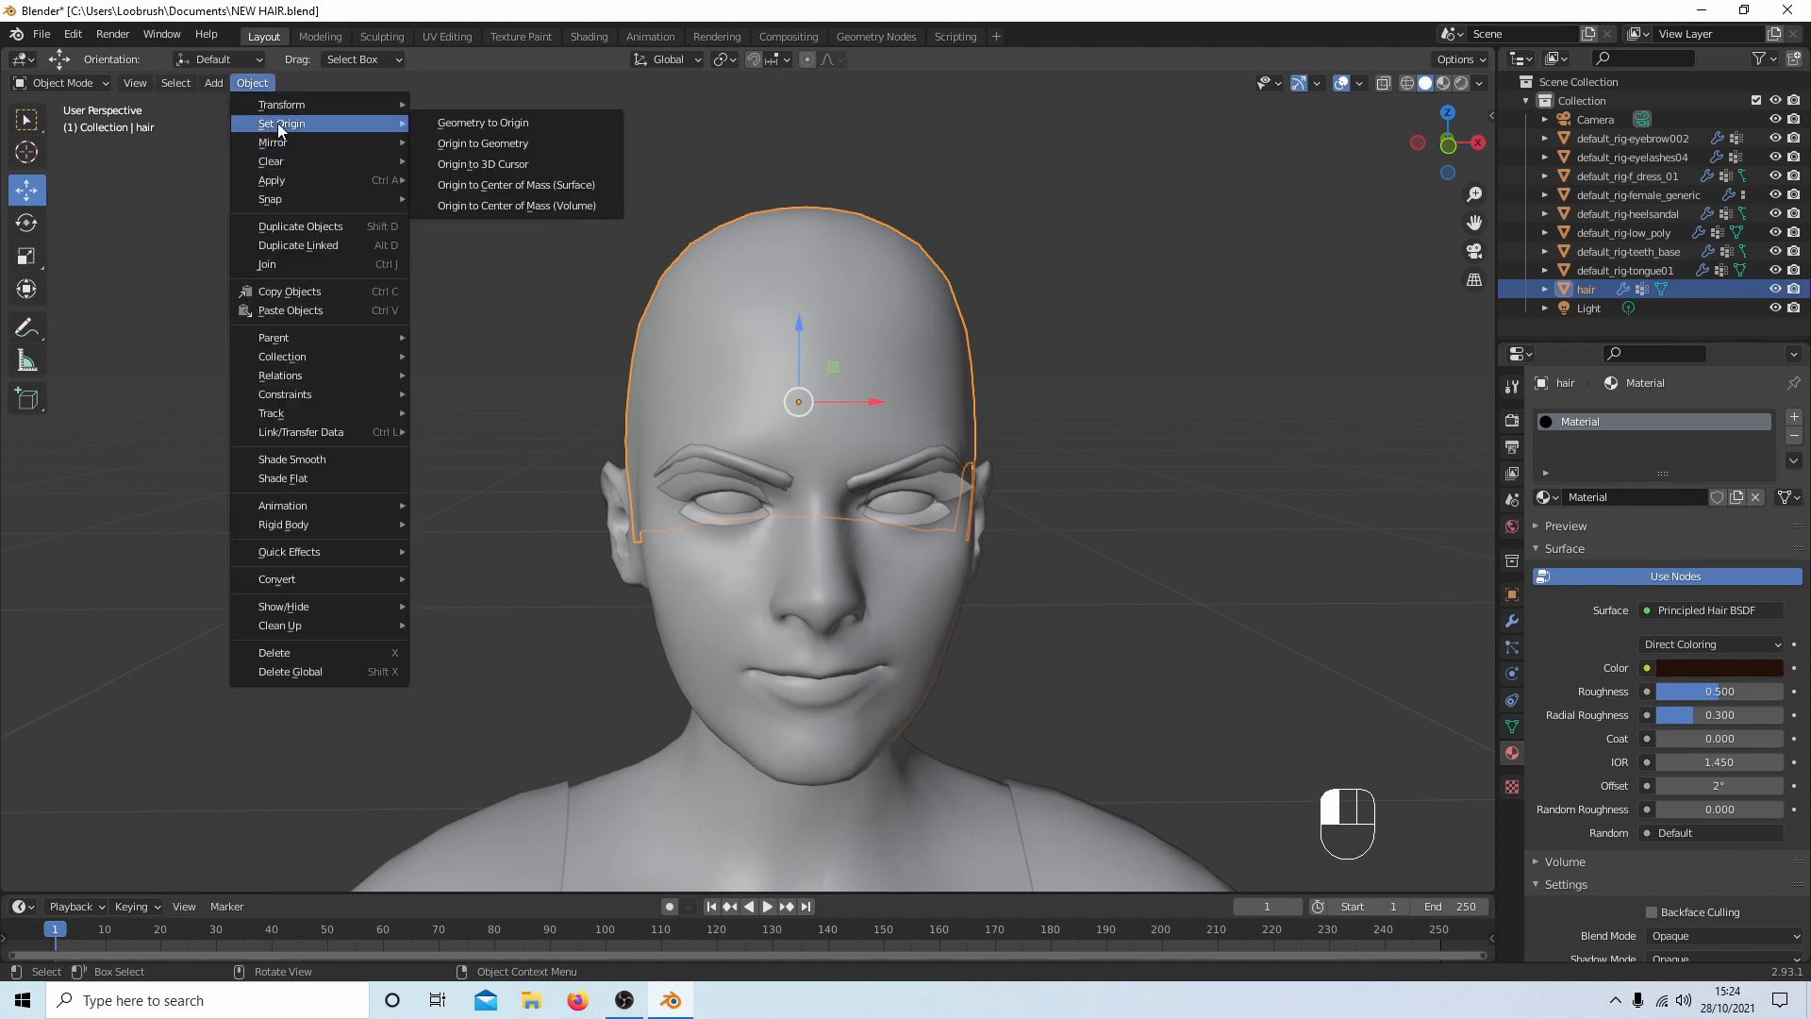
click(524, 146)
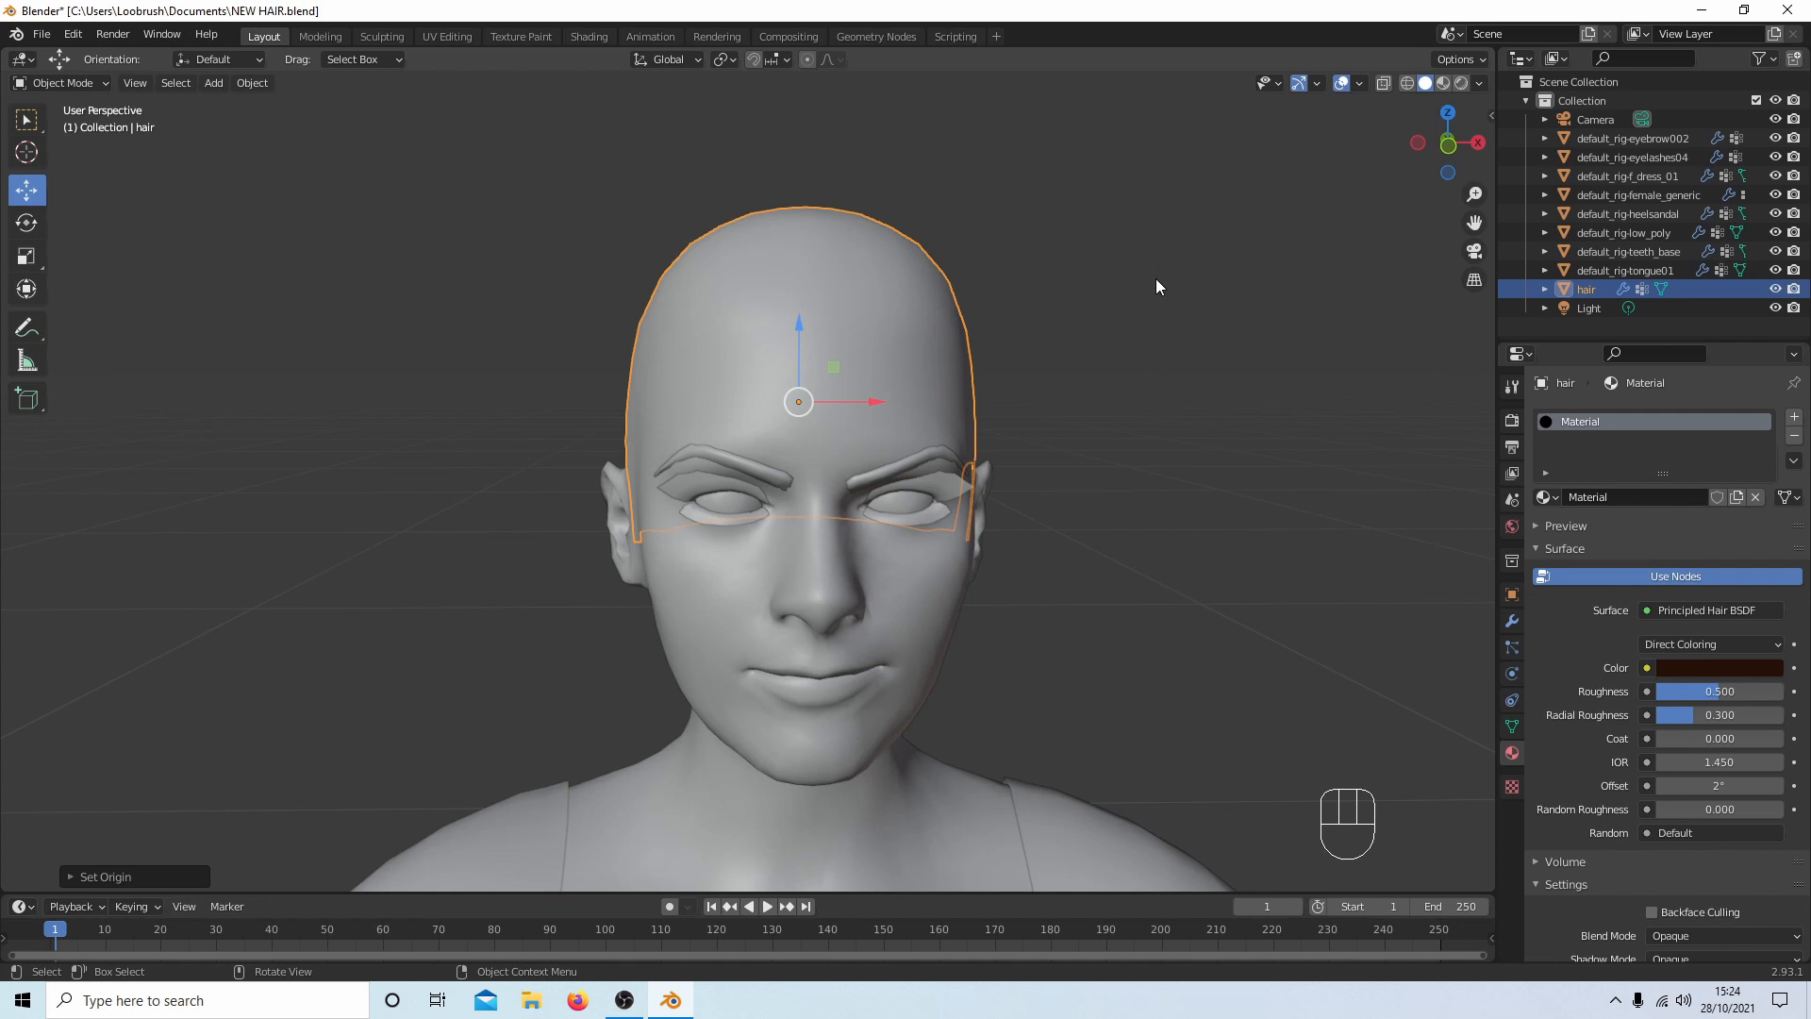
Scale the hair object uniformly by 0.999.
text(s.9)
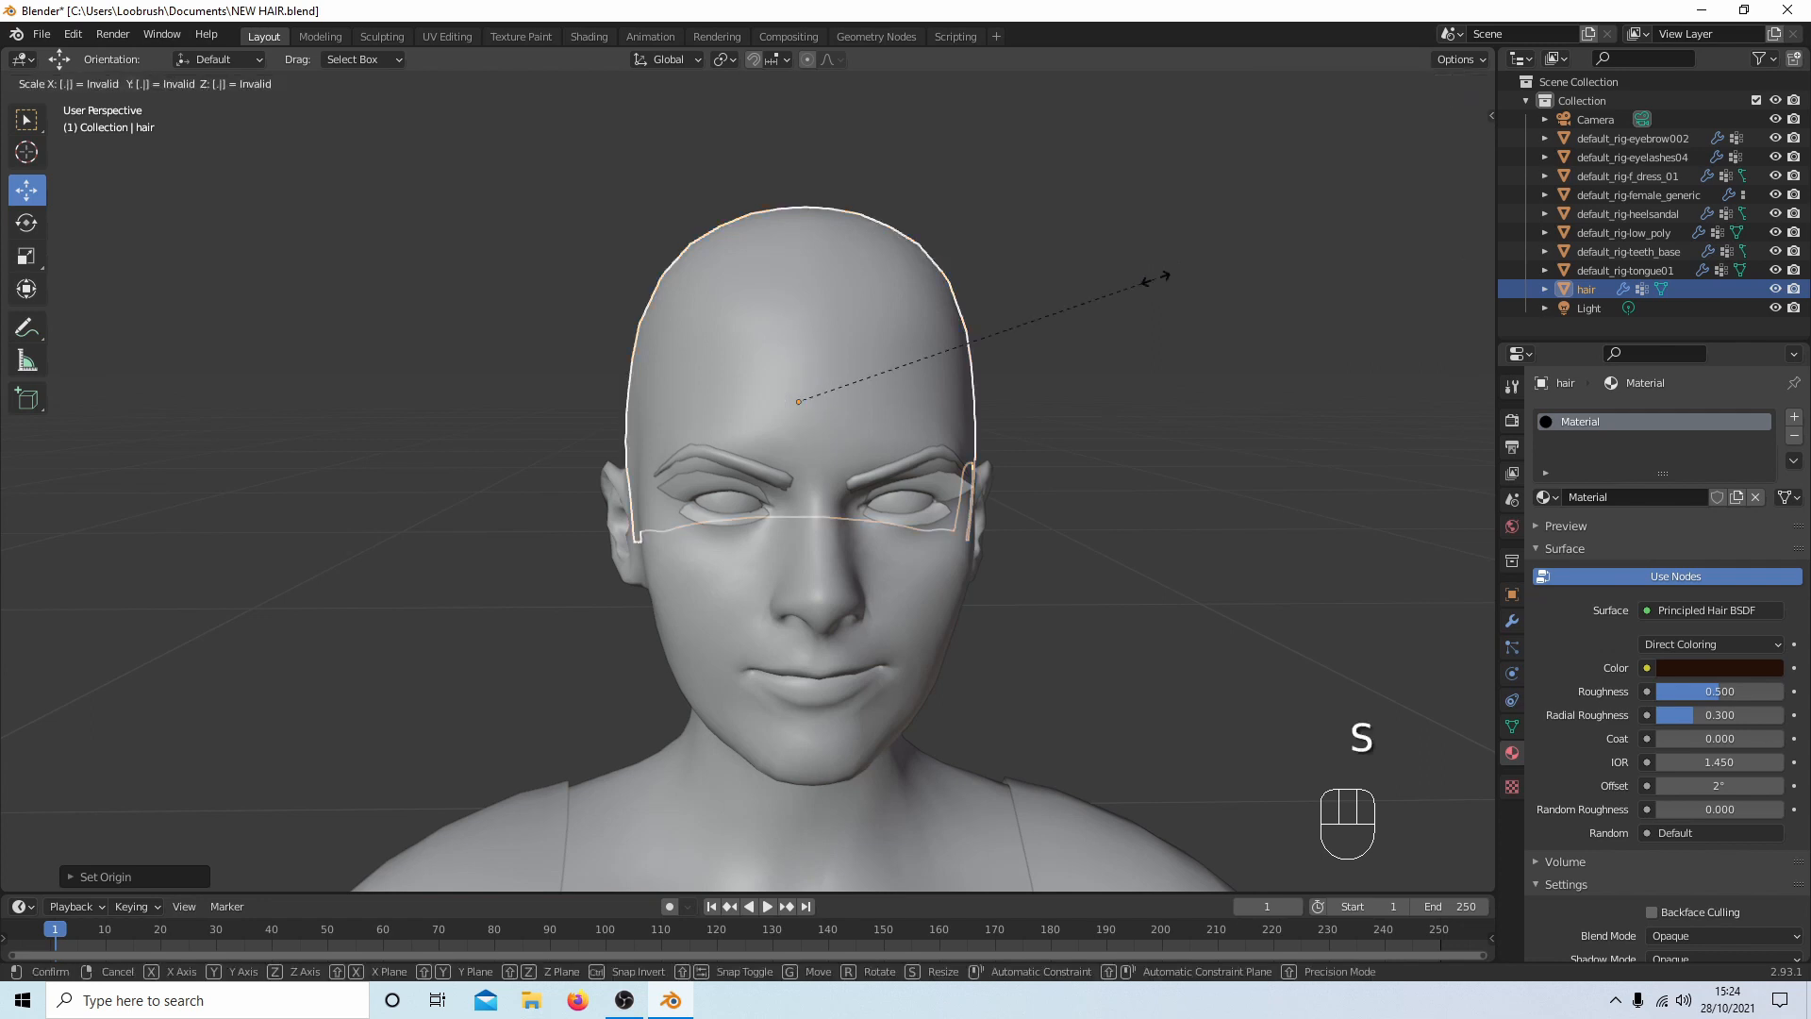
text(99)
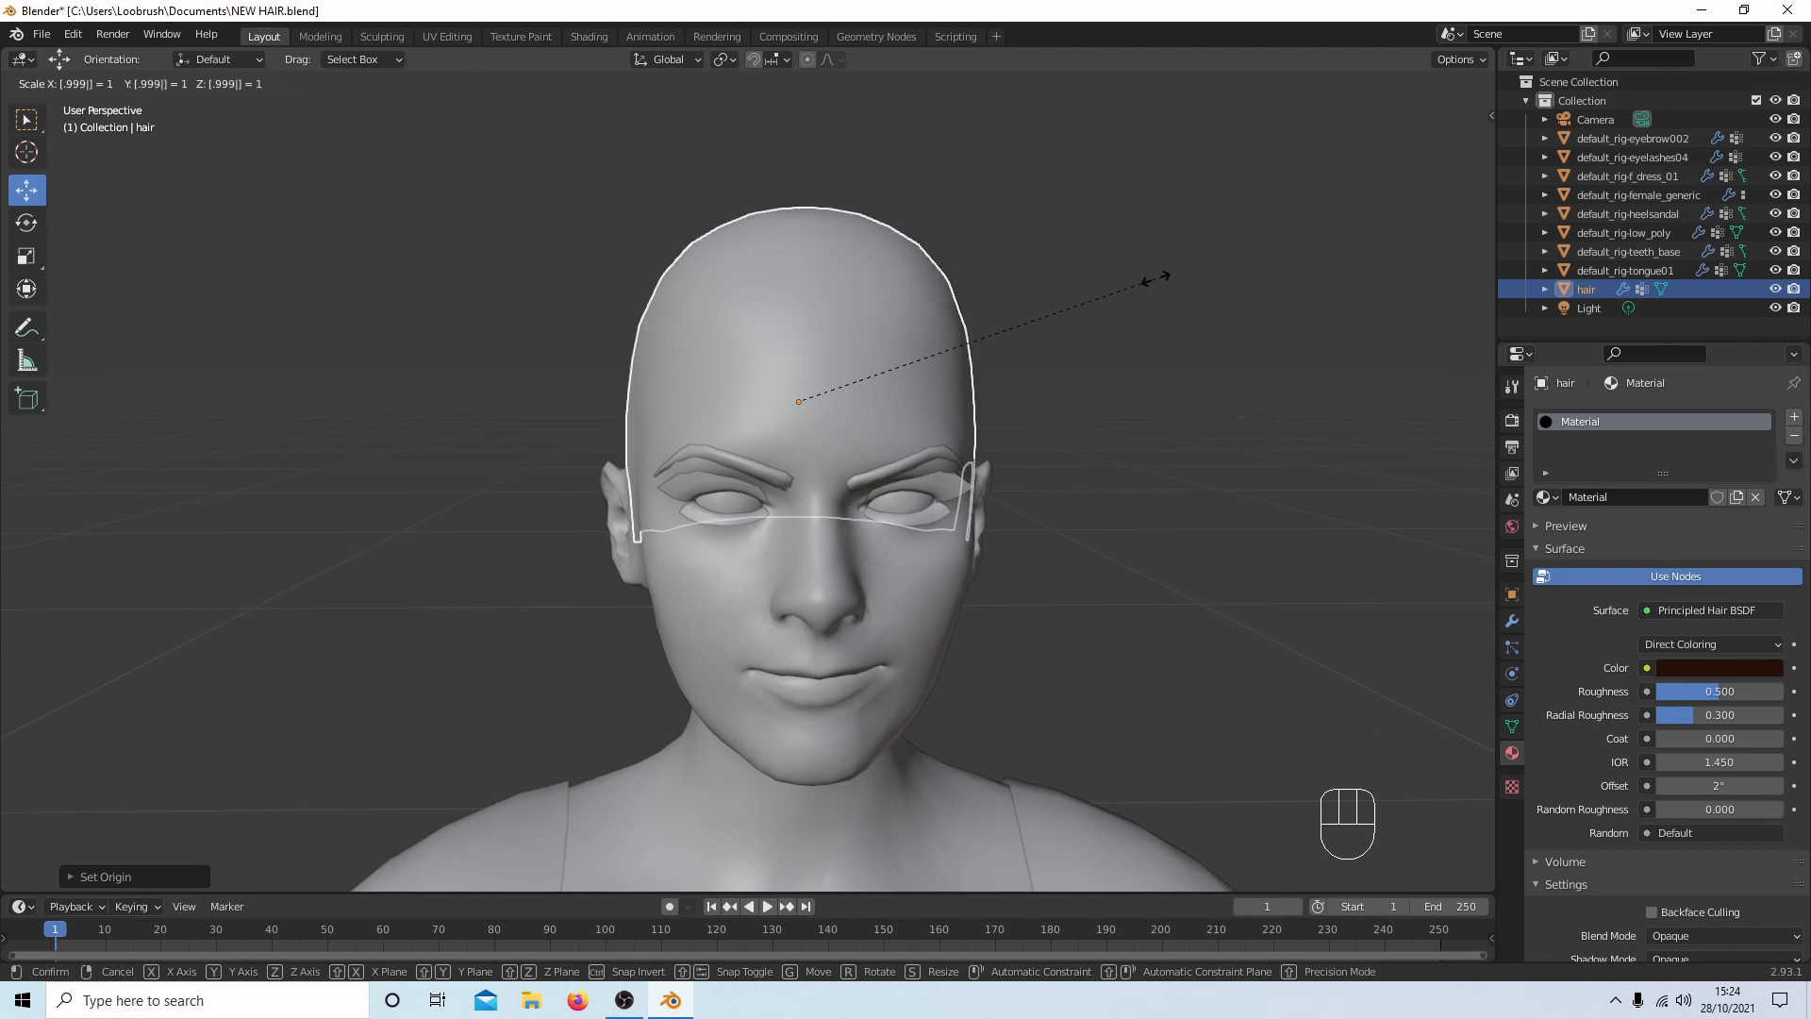
key(Return)
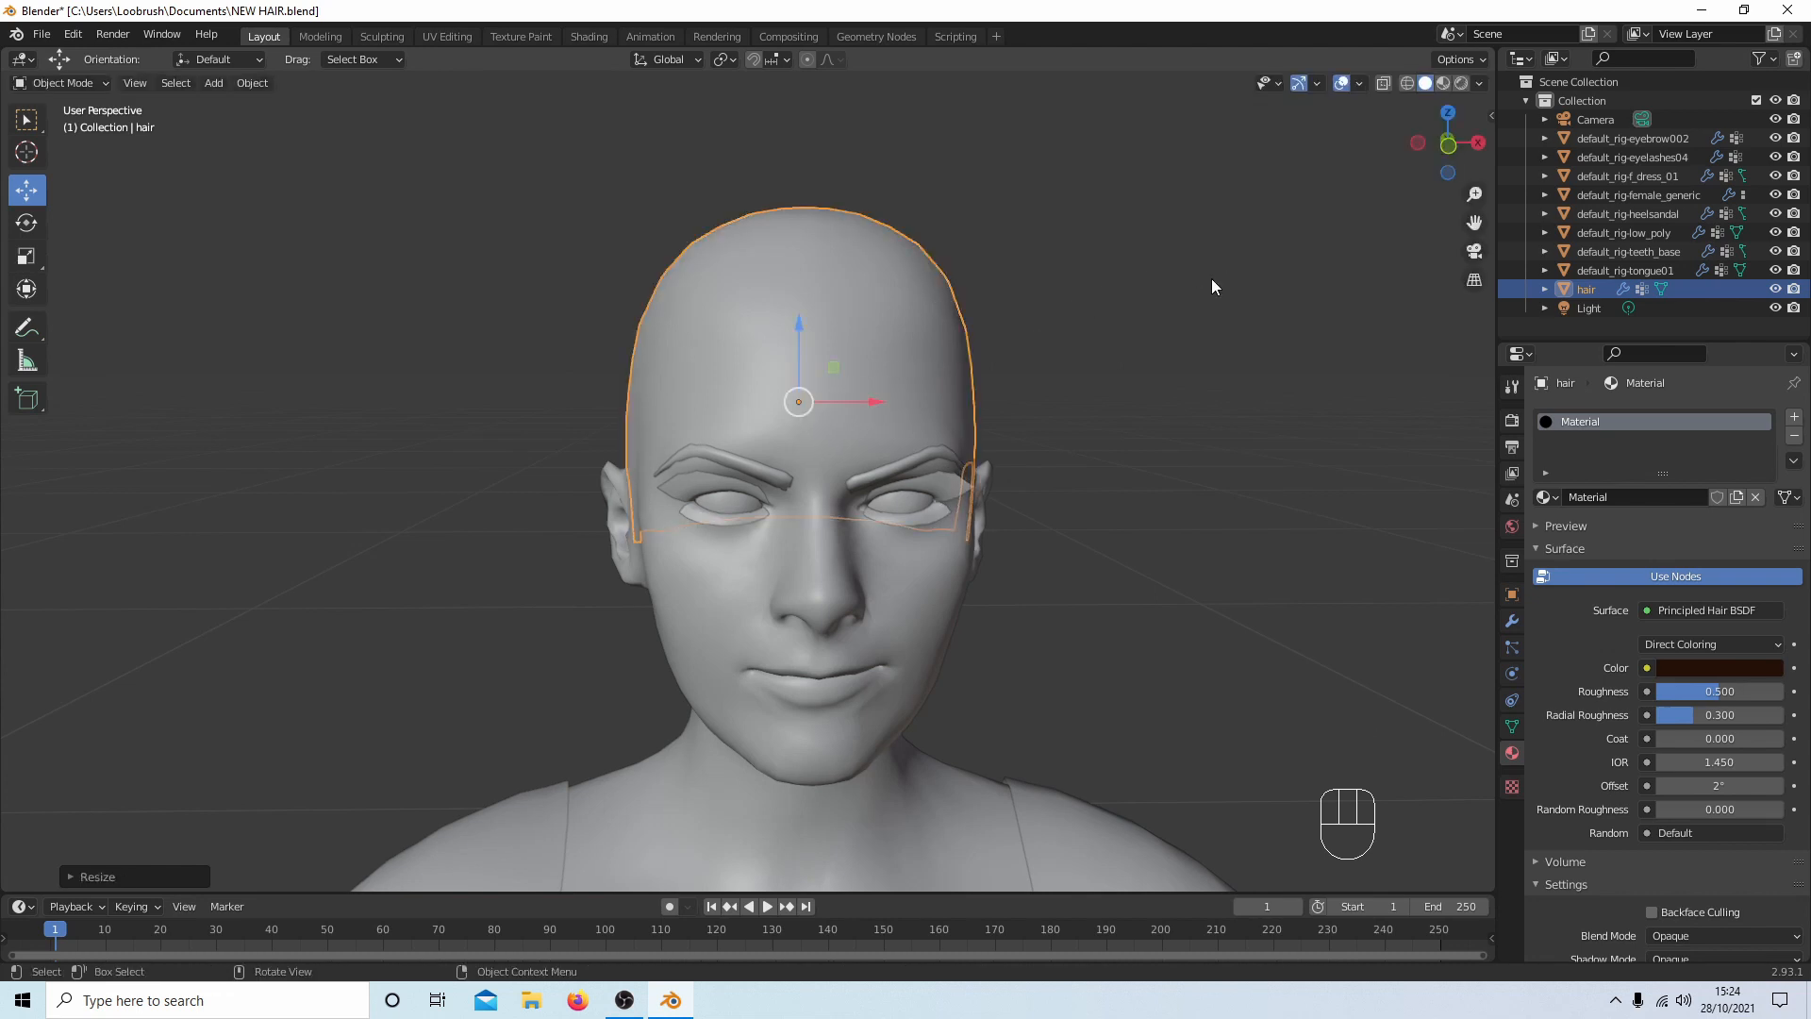
Examine how the hair cap sits on the head from the side and front, in Material Preview and Solid shading.
middle_drag(1208, 279, 983, 275)
click(1443, 82)
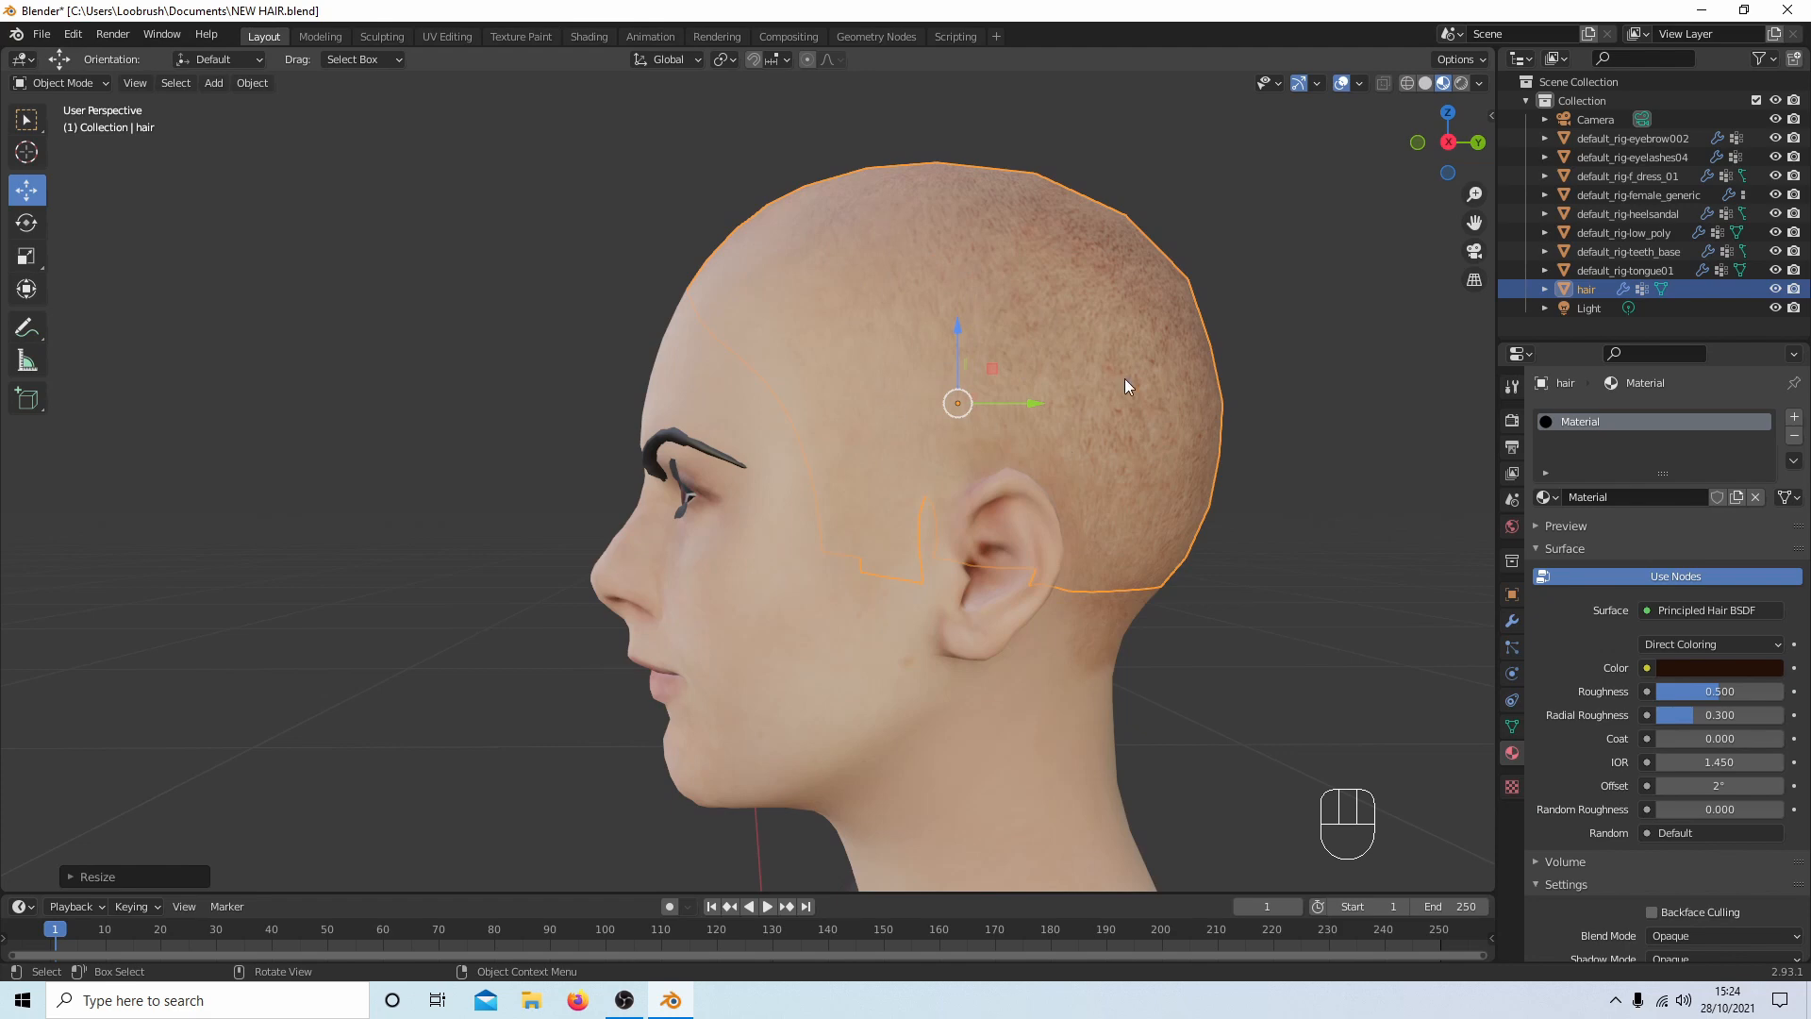
click(1424, 83)
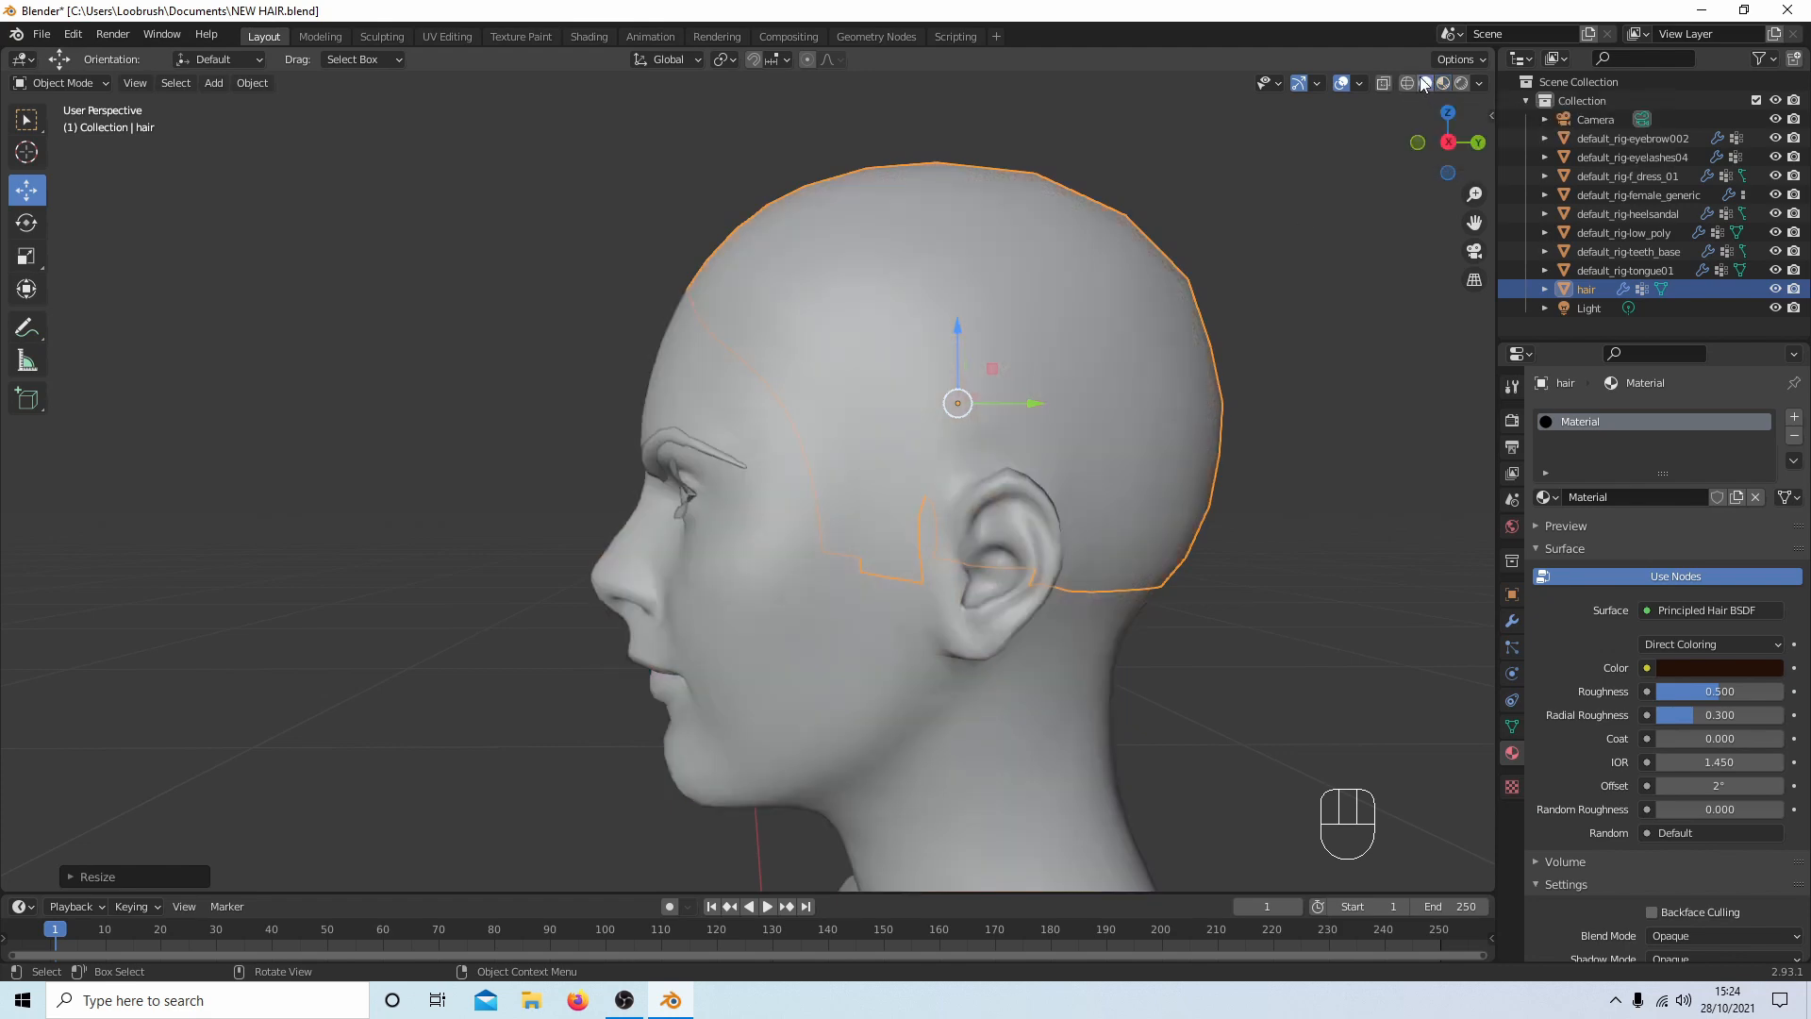
scroll(826, 338, down, 5)
middle_drag(826, 338, 954, 377)
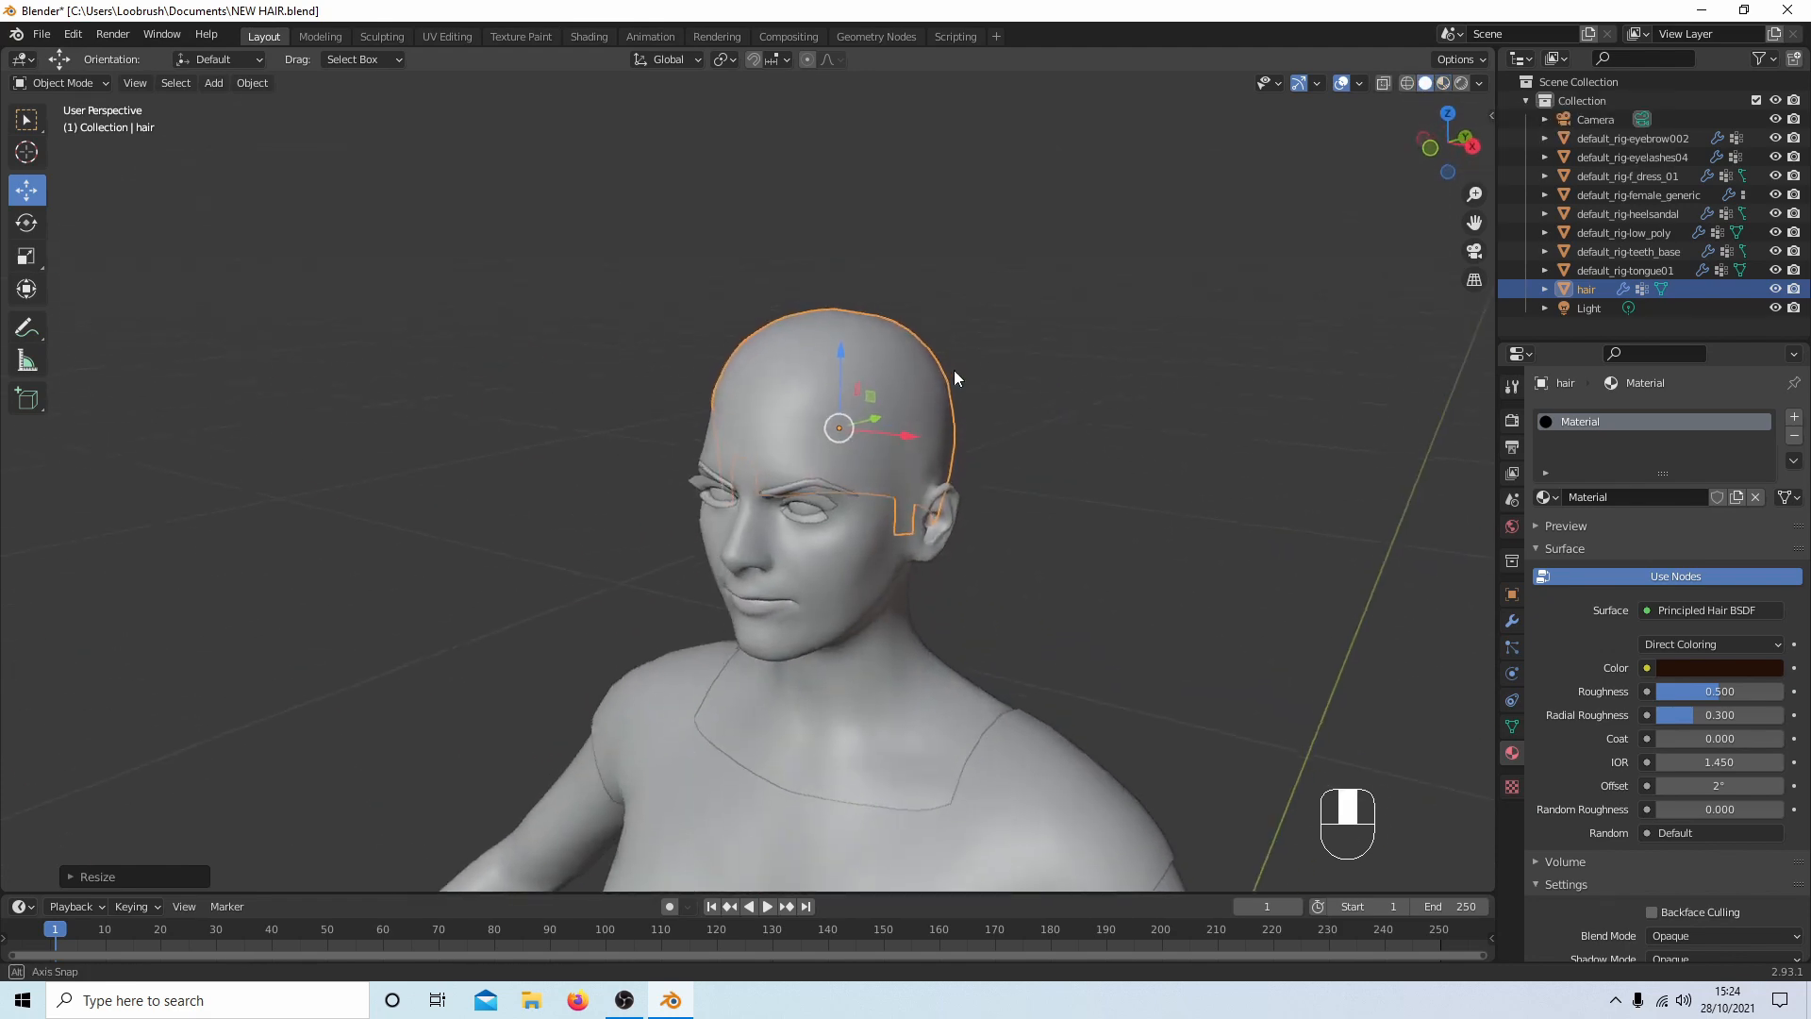
scroll(976, 440, up, 2)
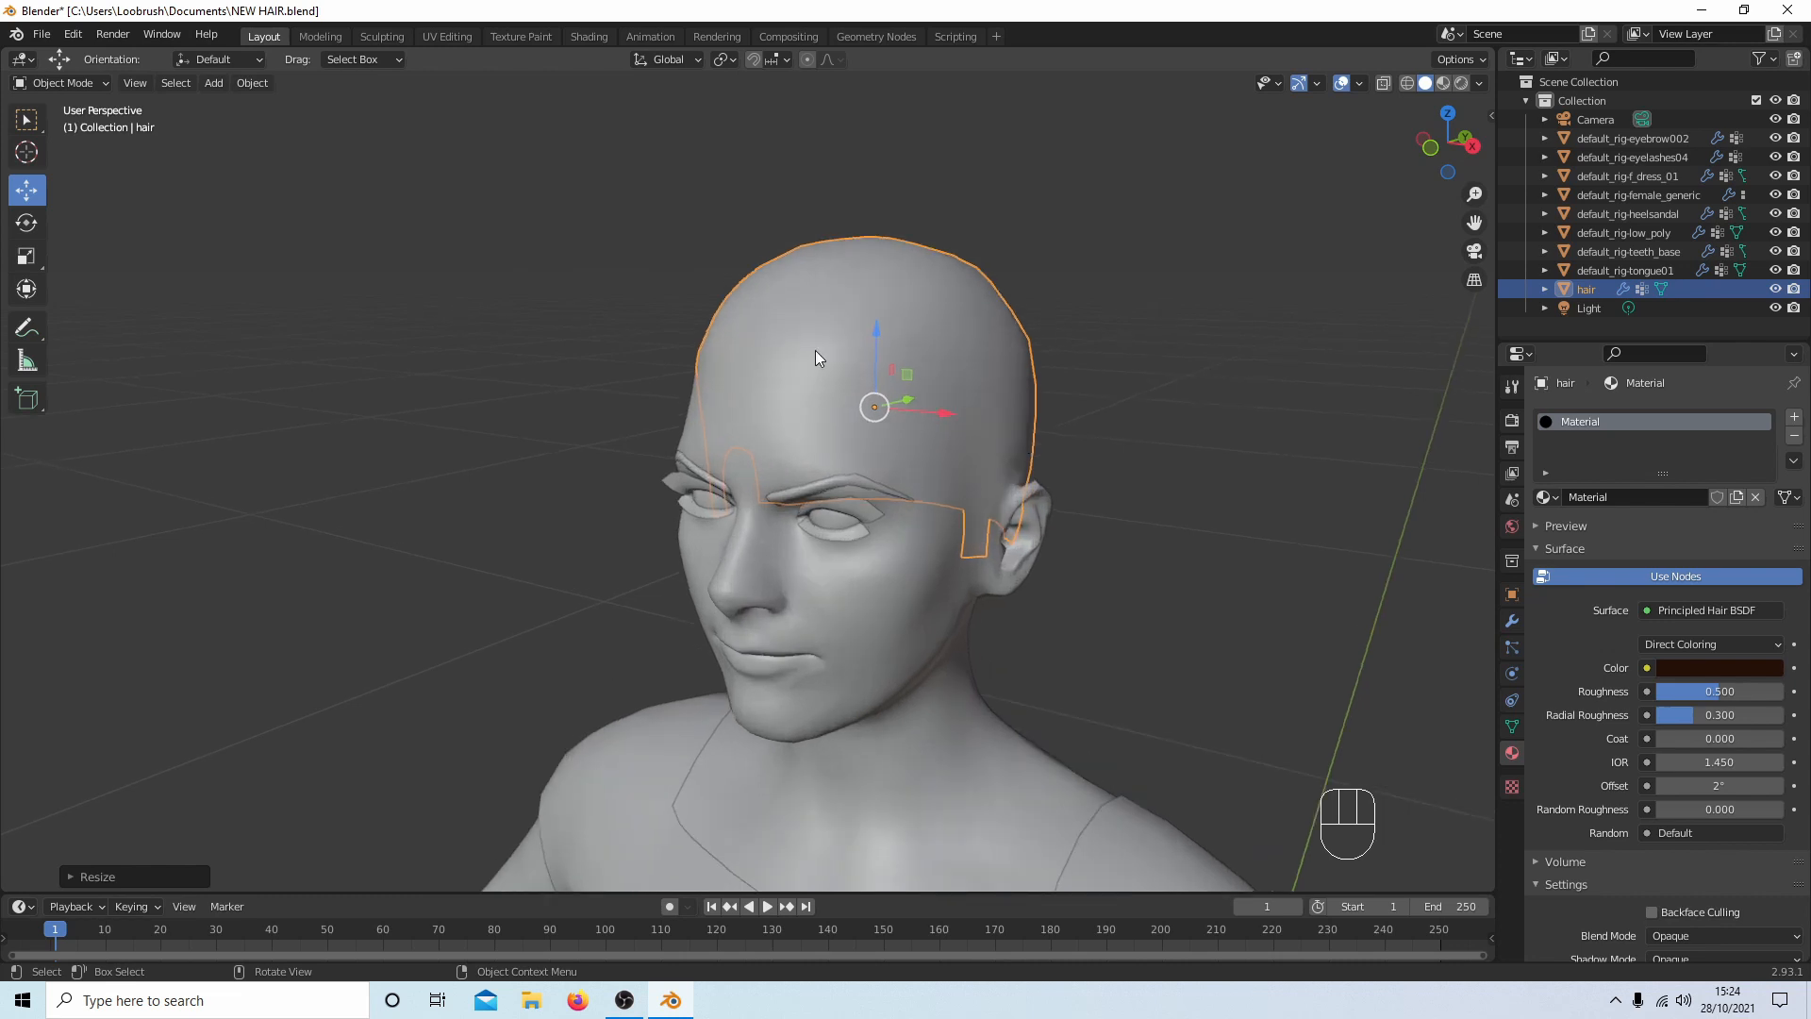
middle_drag(822, 308, 874, 297)
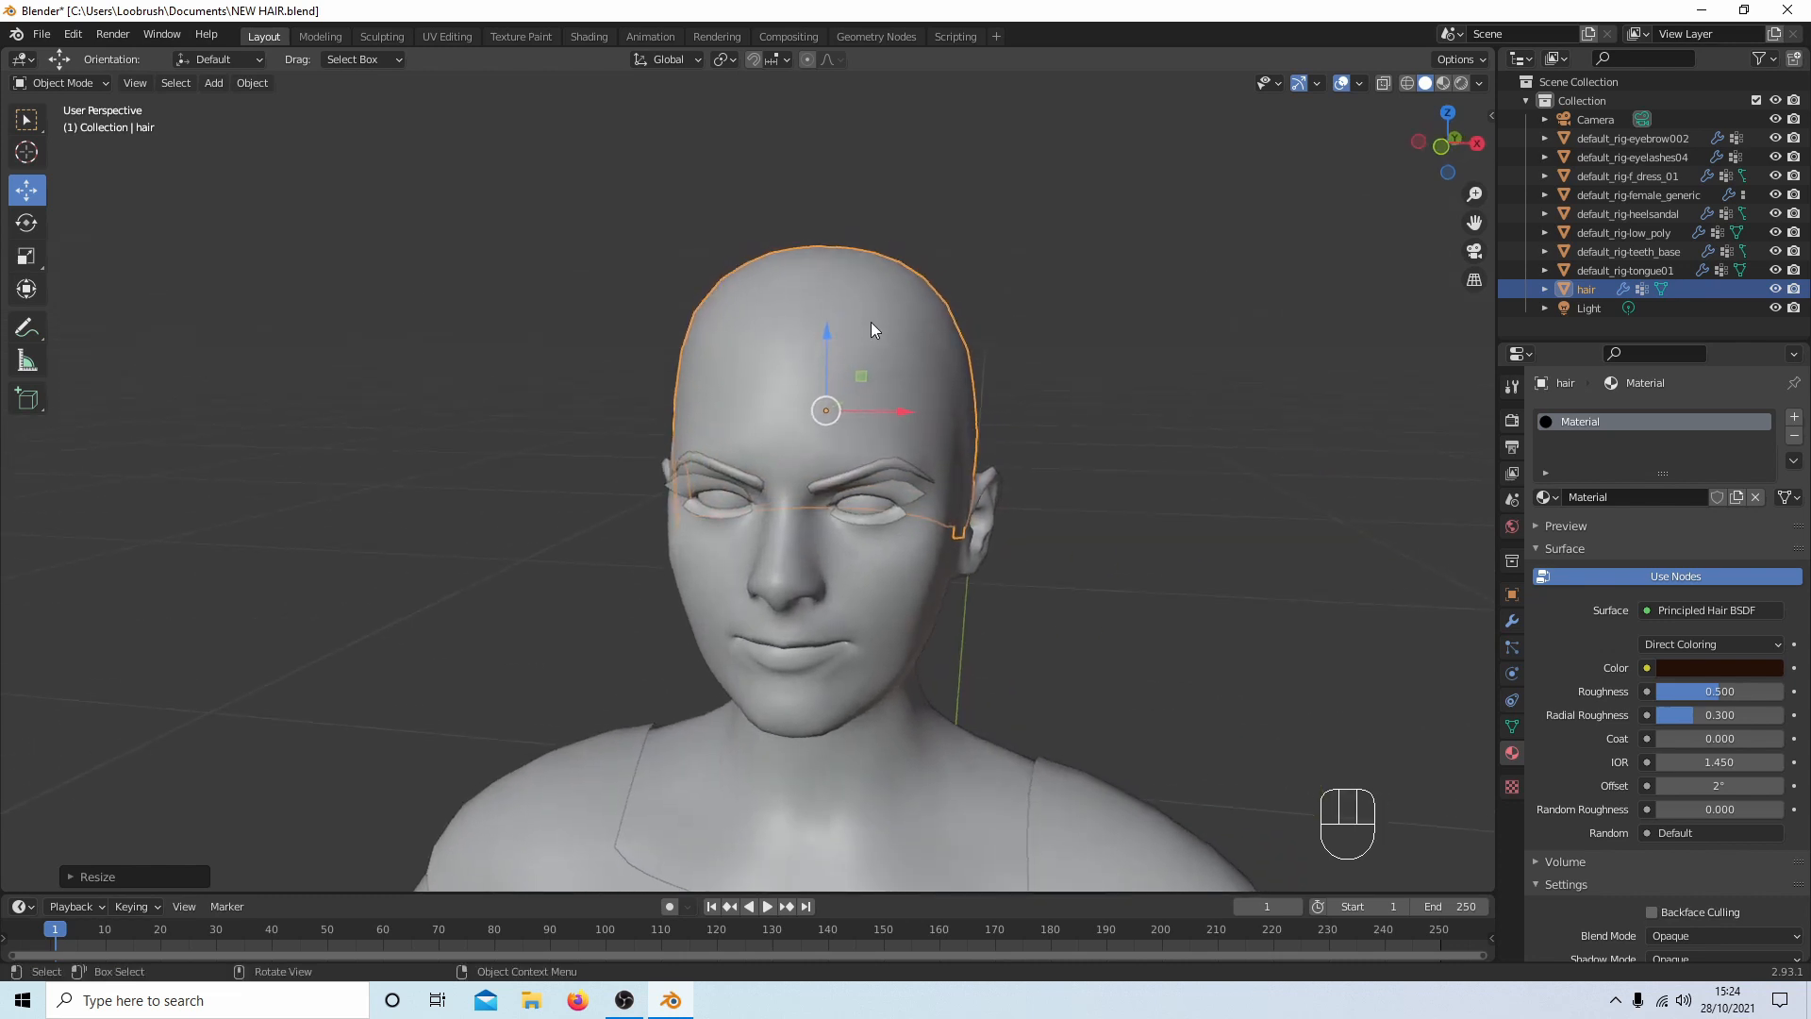
scroll(870, 321, down, 1)
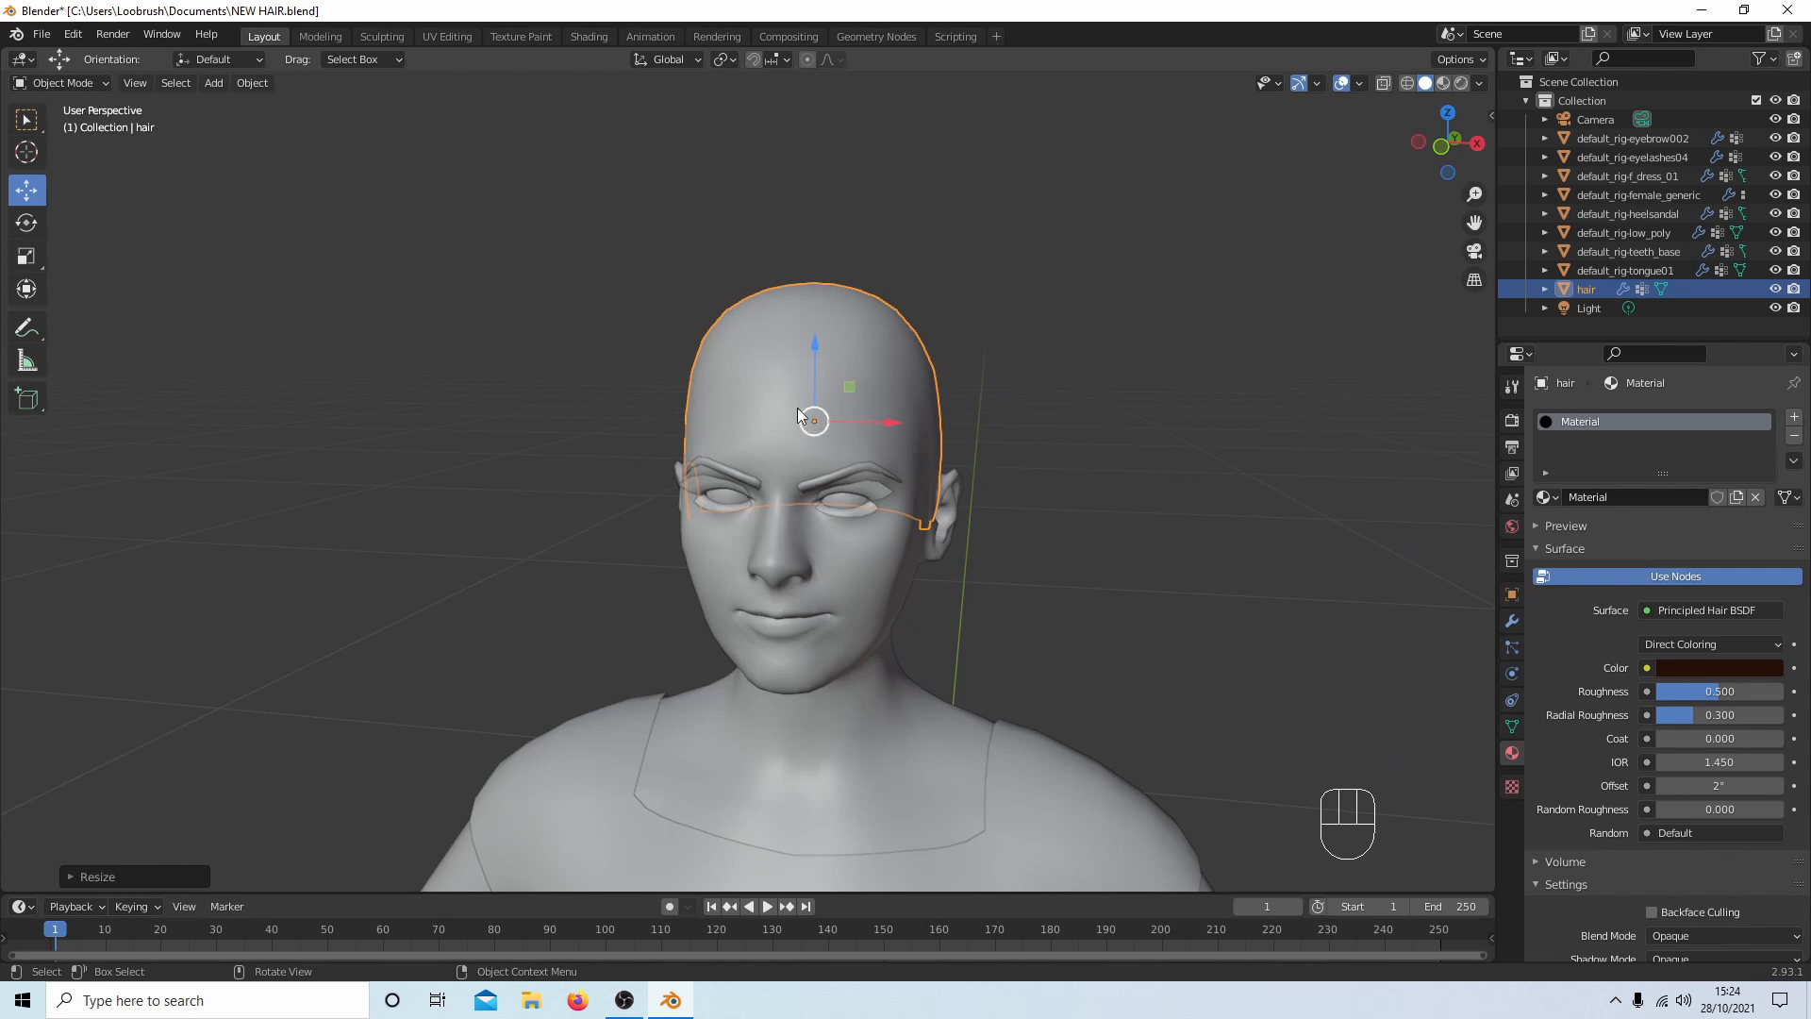
middle_drag(970, 493, 946, 485)
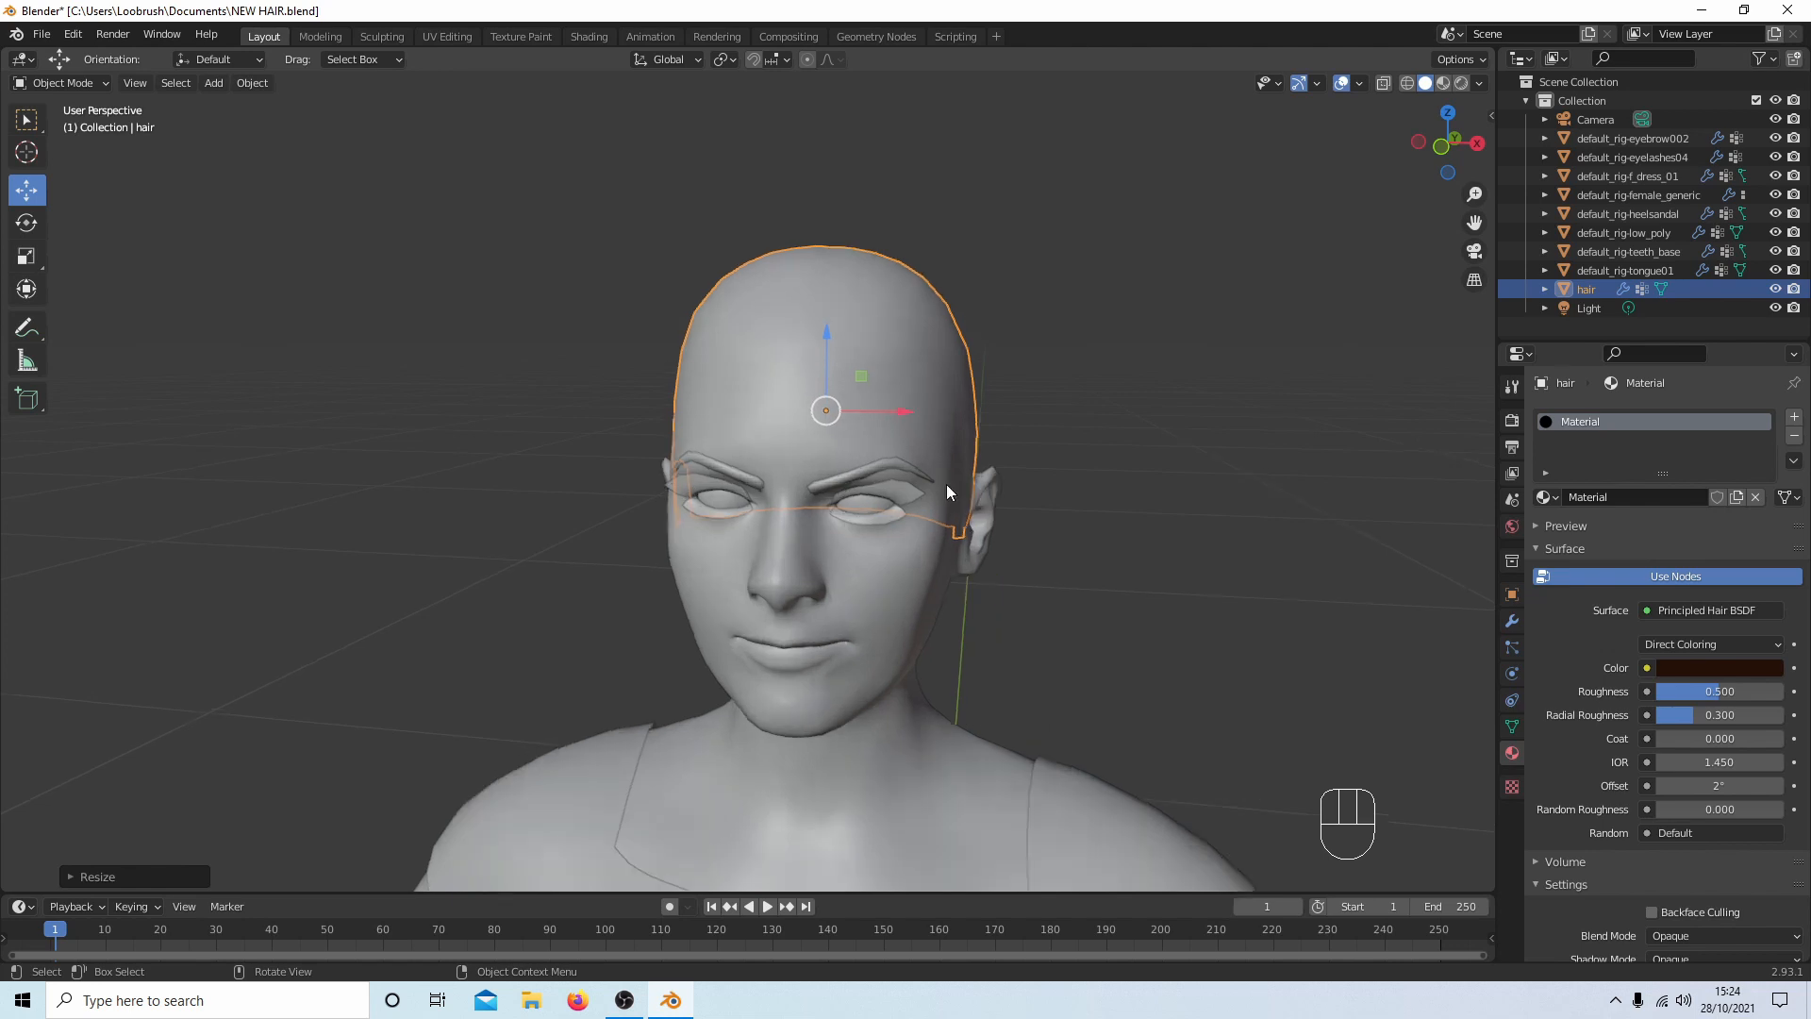
scroll(946, 485, up, 1)
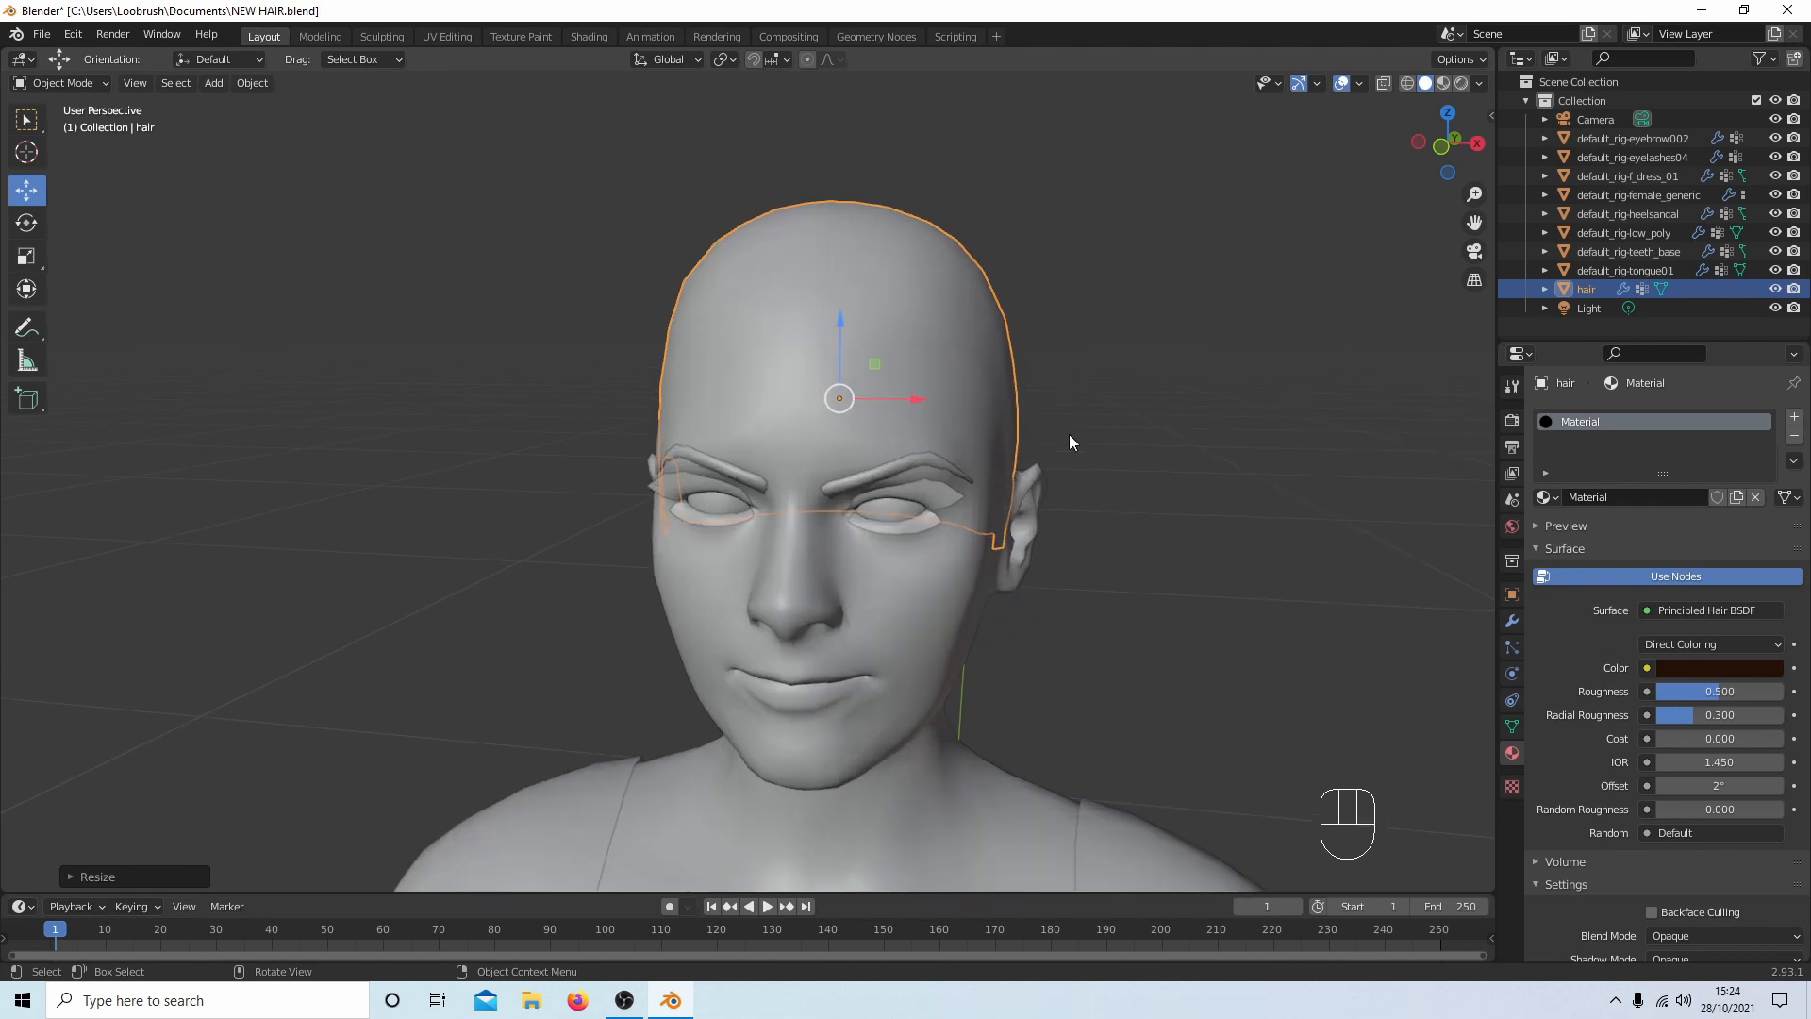
scroll(1062, 389, down, 3)
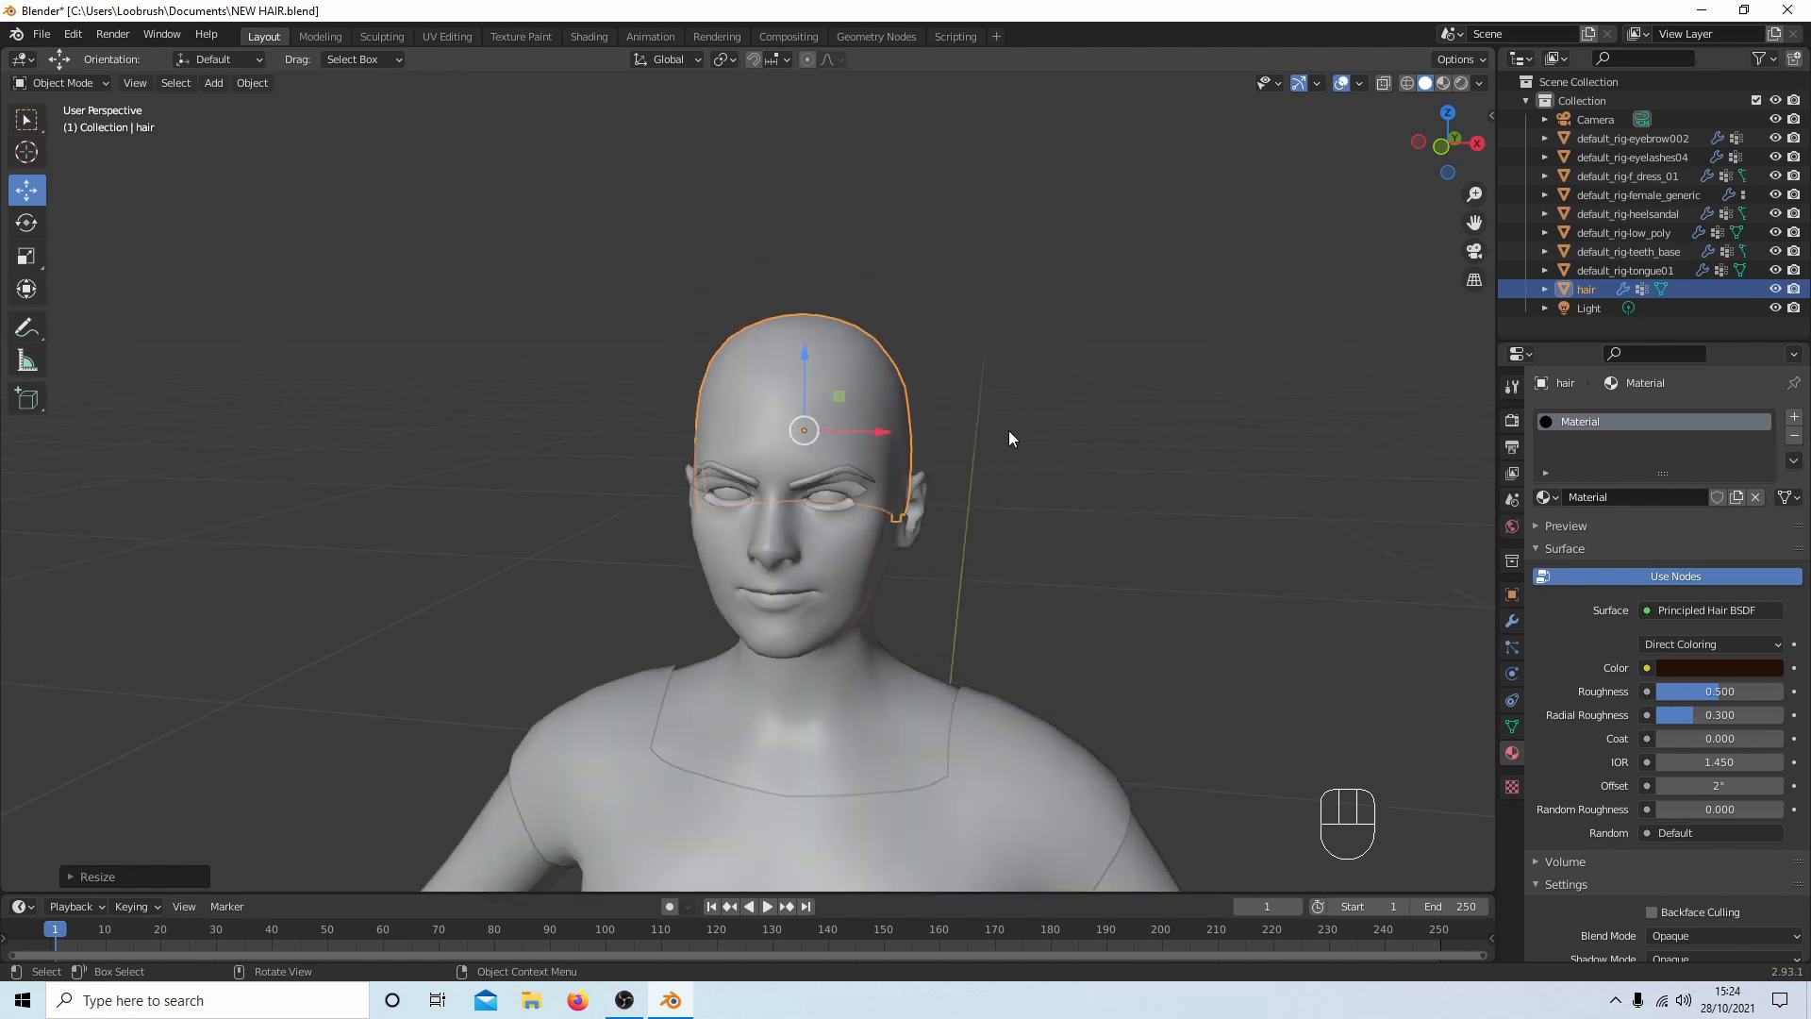
mouse_move(1009, 430)
middle_down()
mouse_move(1055, 415)
mouse_move(1037, 414)
middle_up()
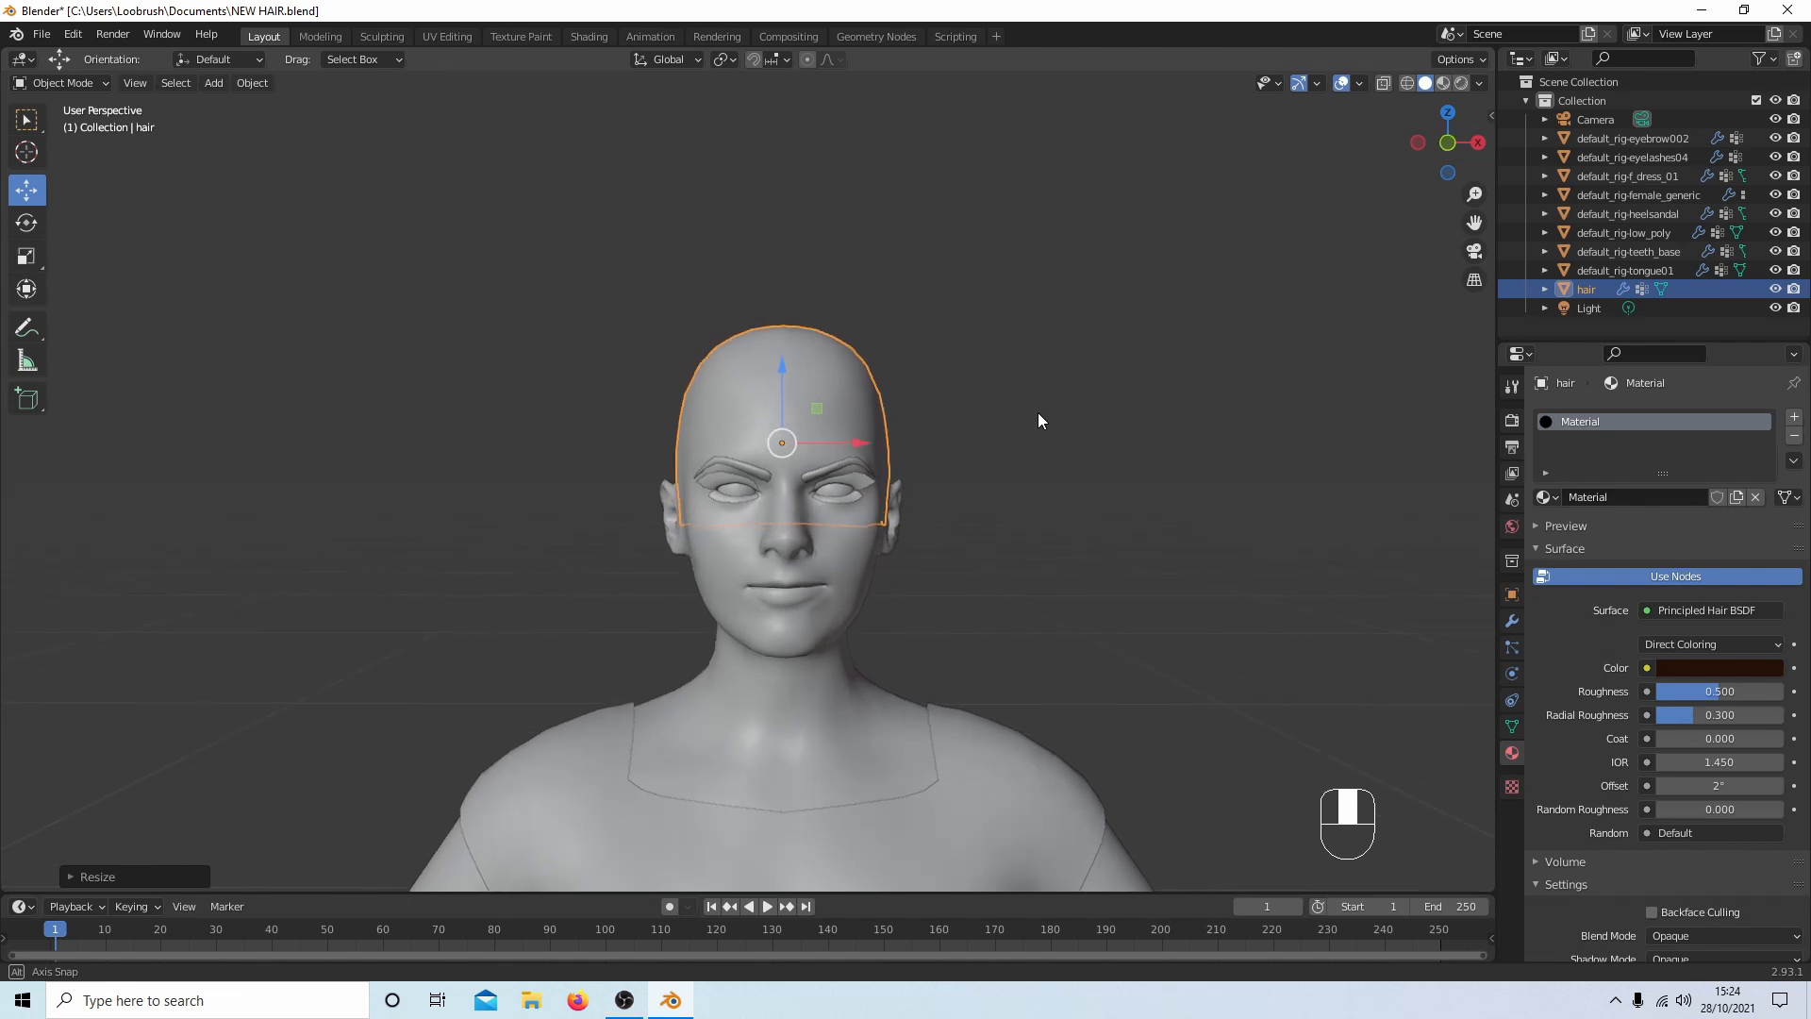
scroll(1038, 420, up, 2)
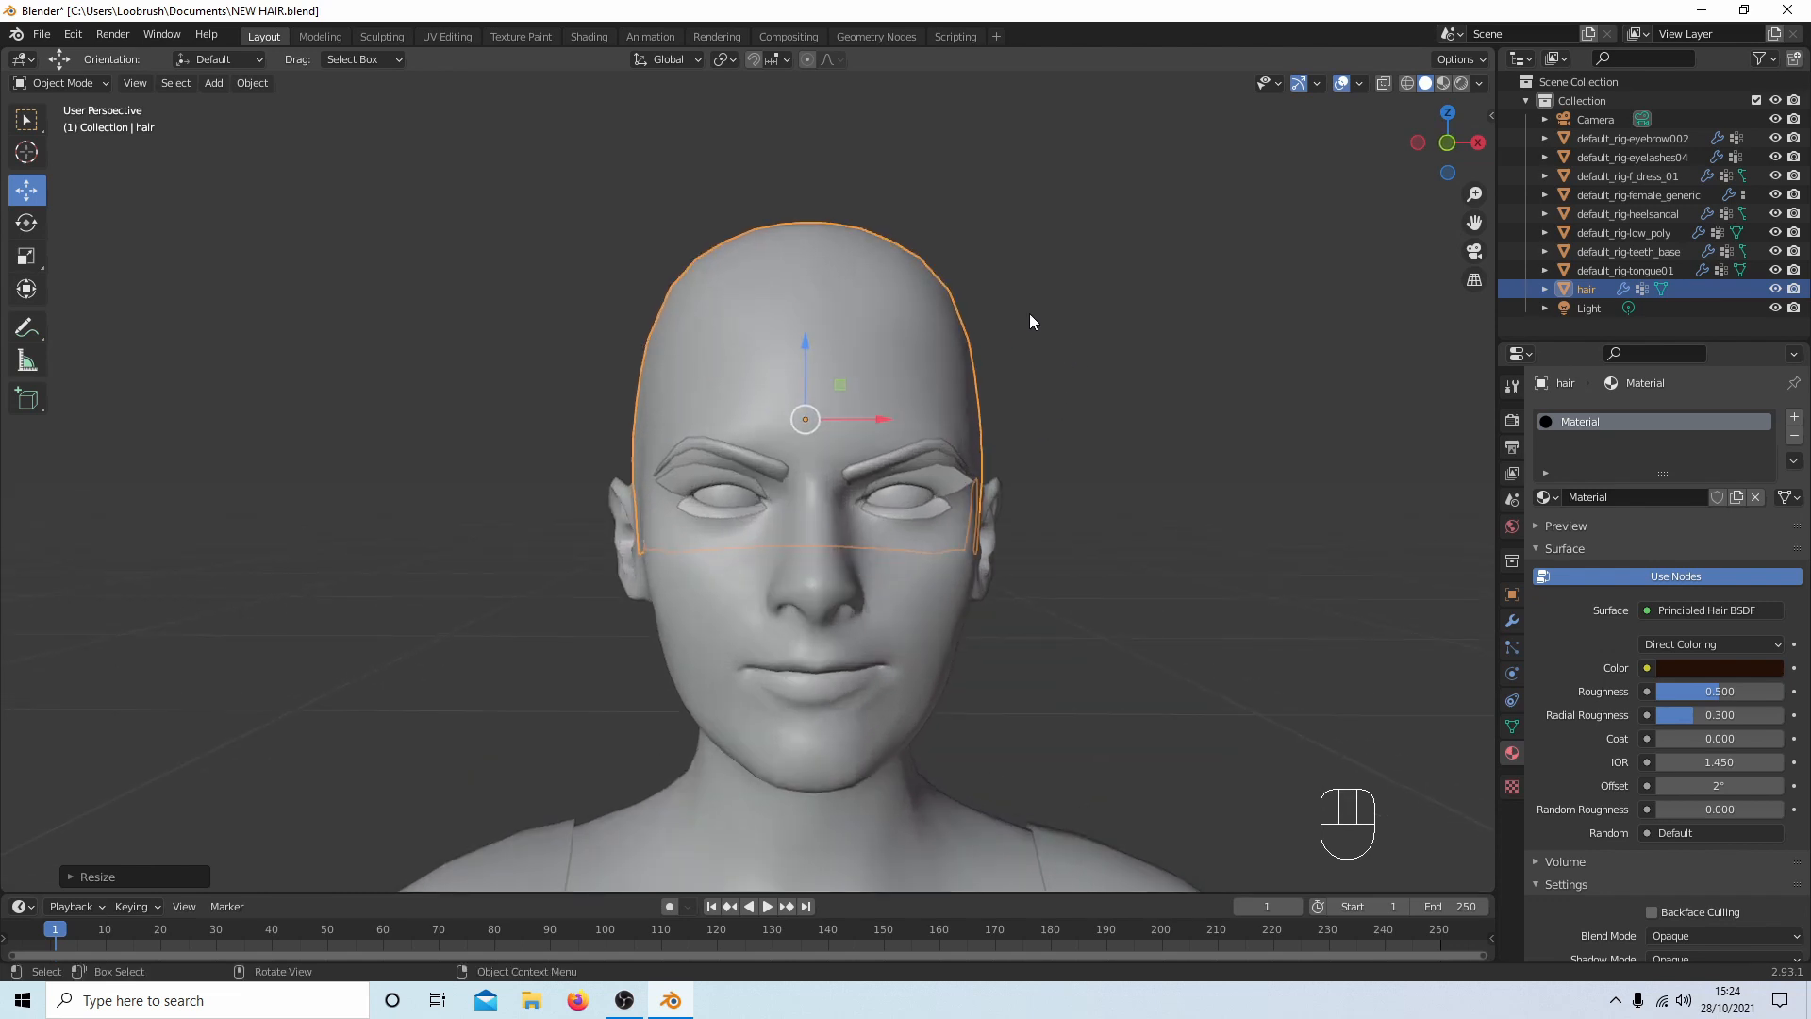
Enter Edit Mode on the hair object, switch to face selection and select all of its faces.
click(38, 83)
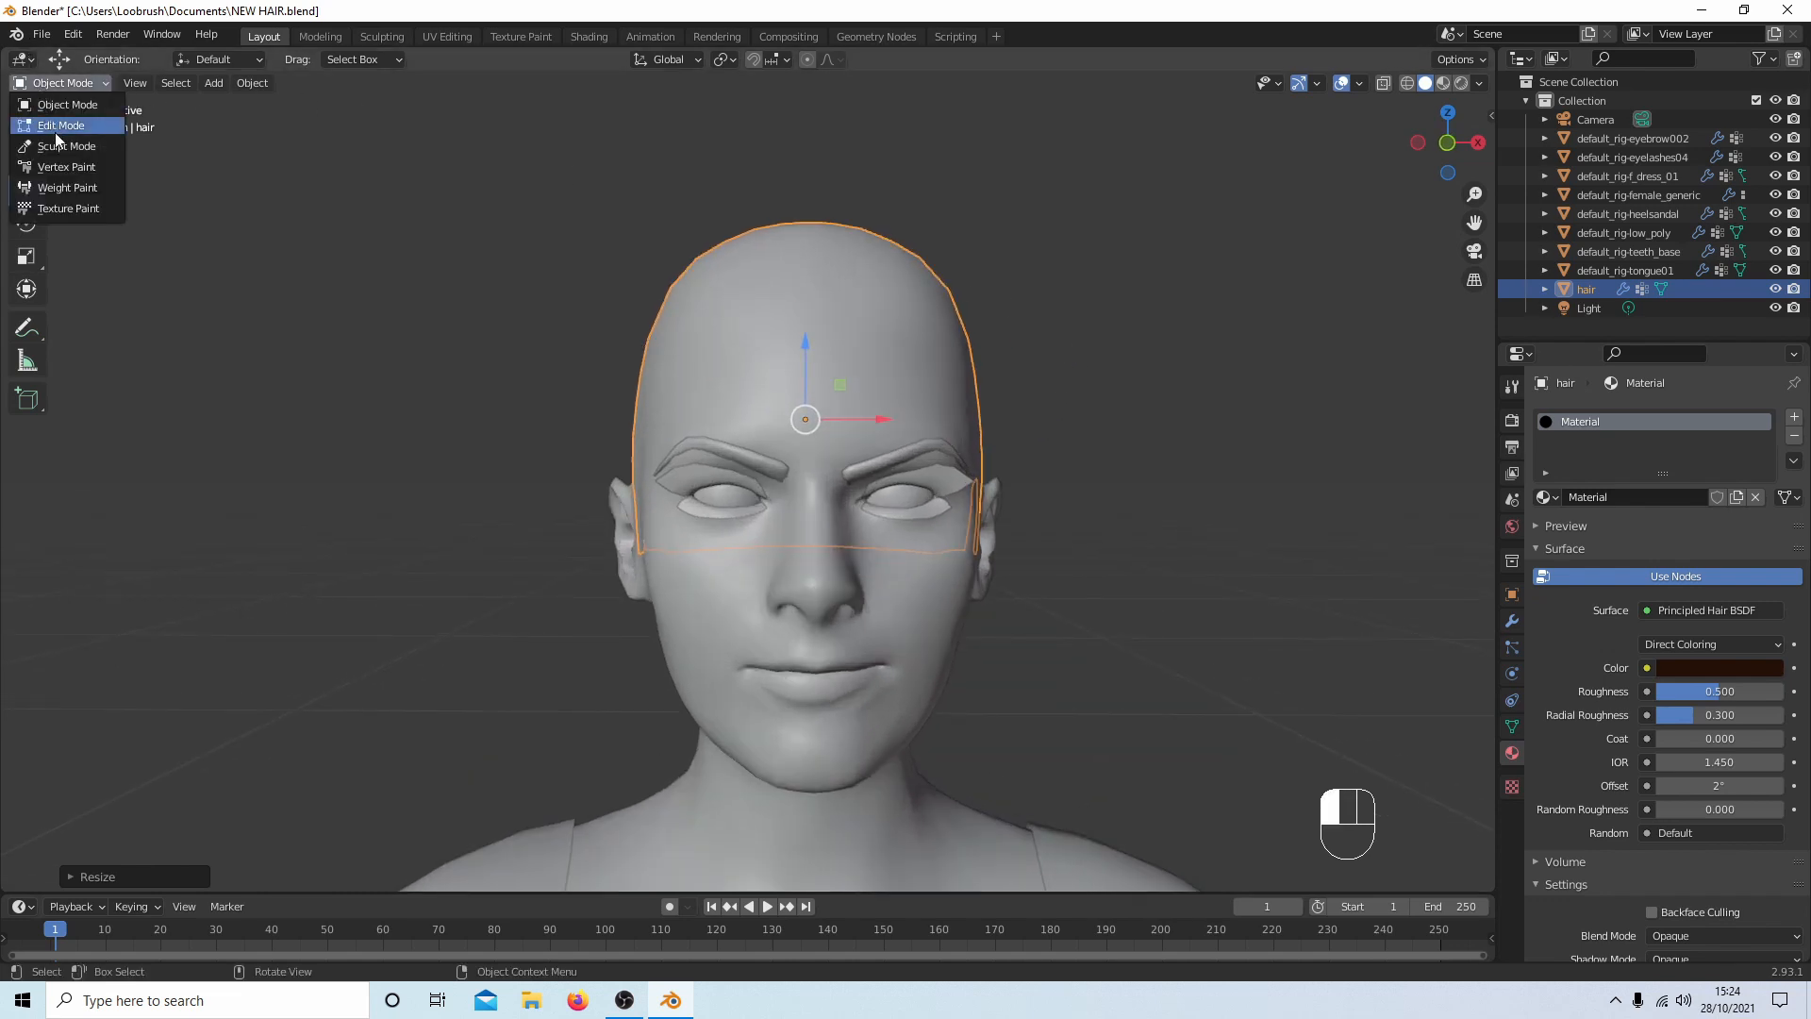
click(58, 127)
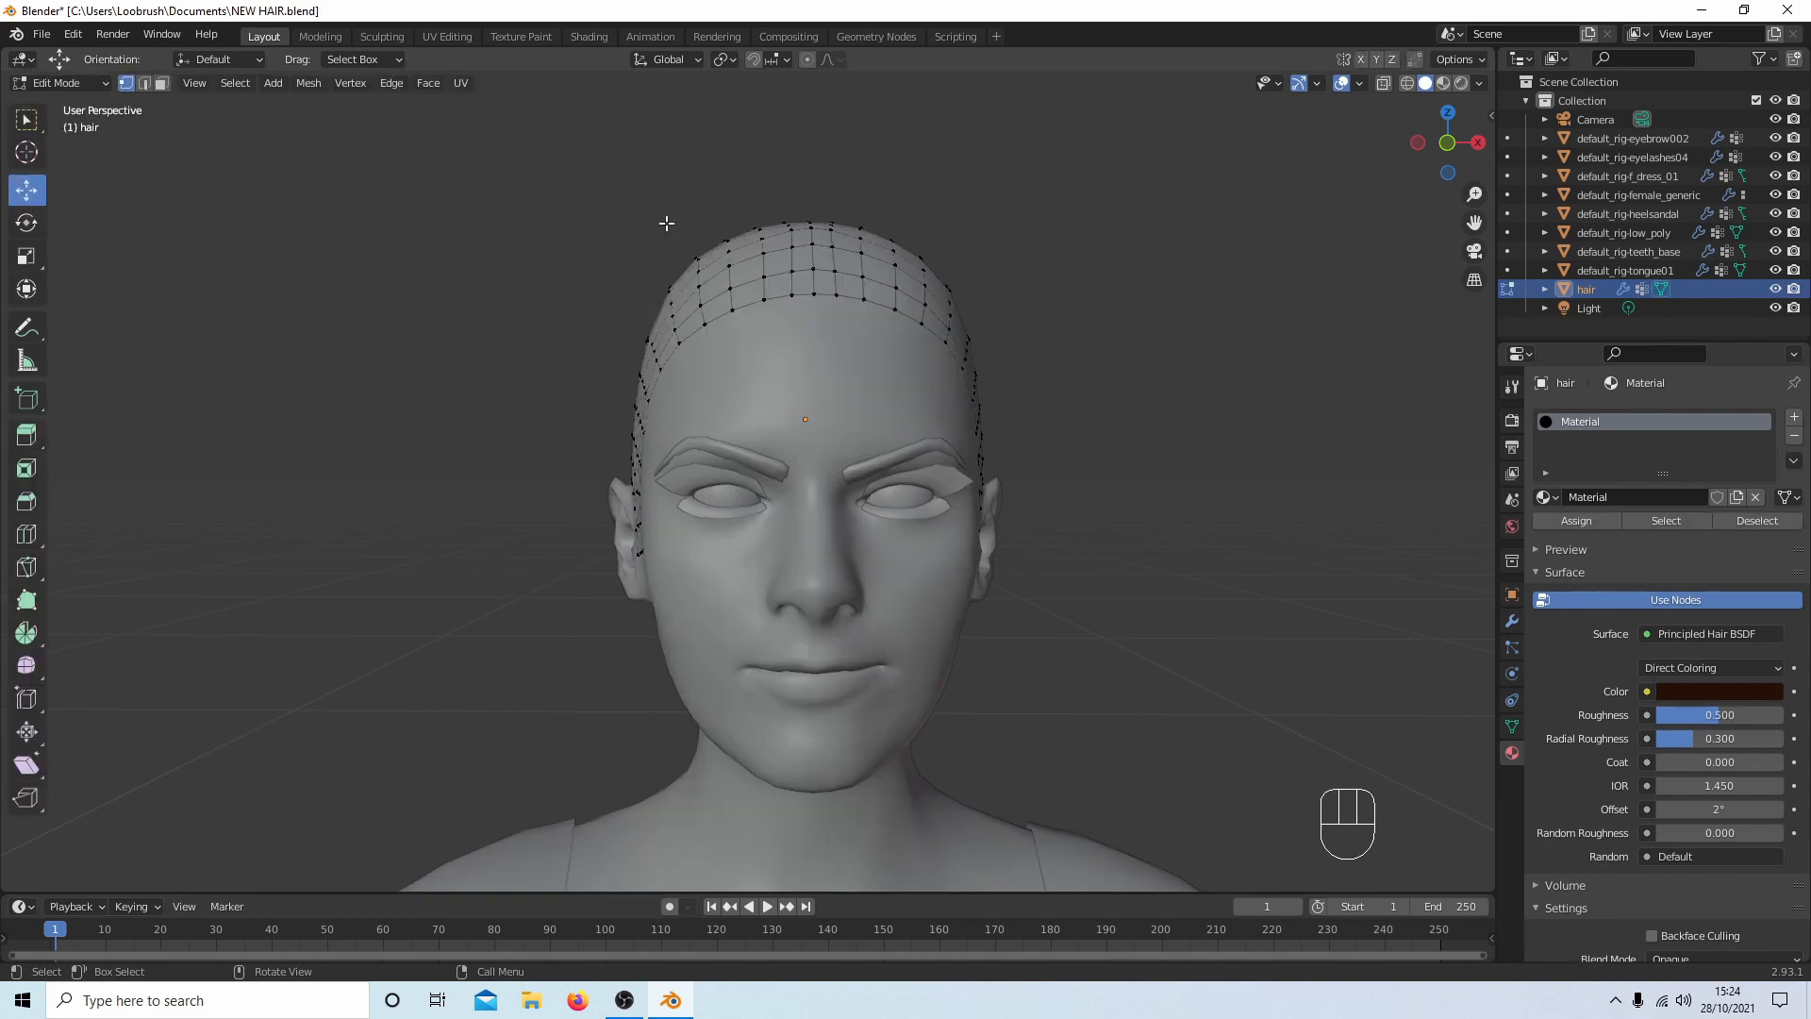
click(161, 87)
scroll(965, 341, down, 1)
scroll(964, 340, up, 2)
mouse_move(962, 339)
middle_down()
mouse_move(831, 407)
mouse_move(951, 314)
middle_up()
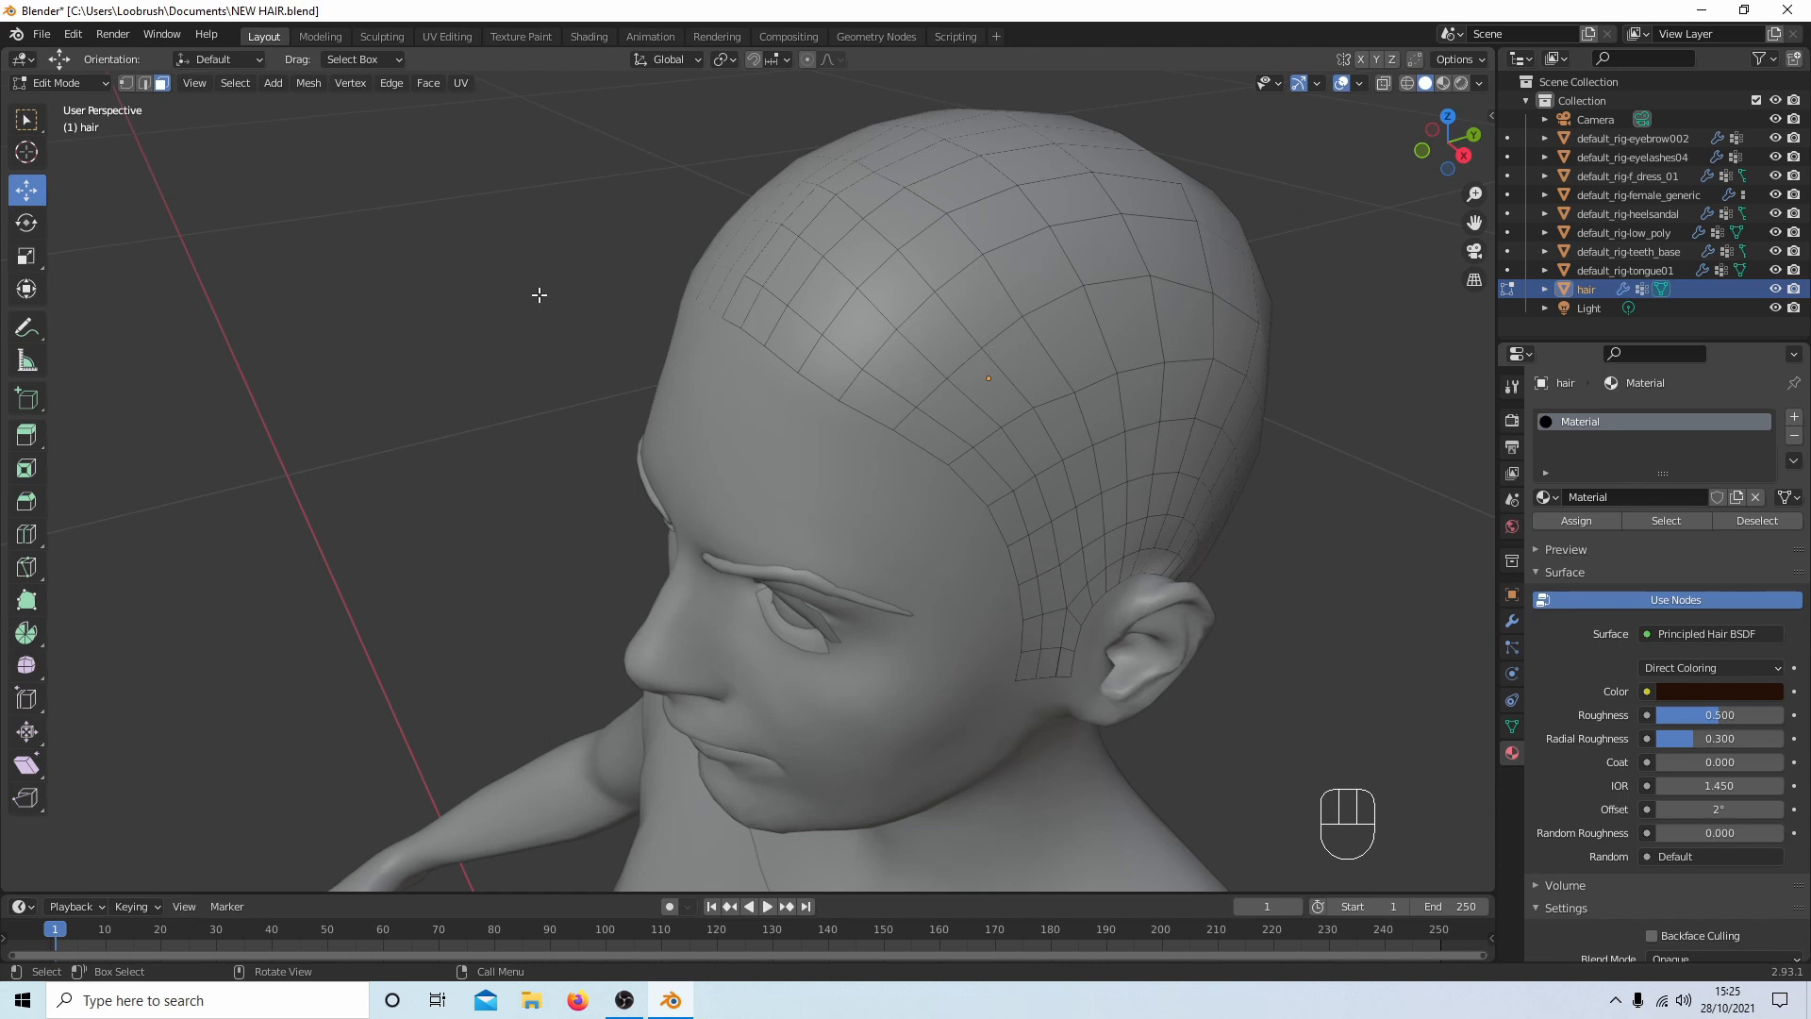
key(a)
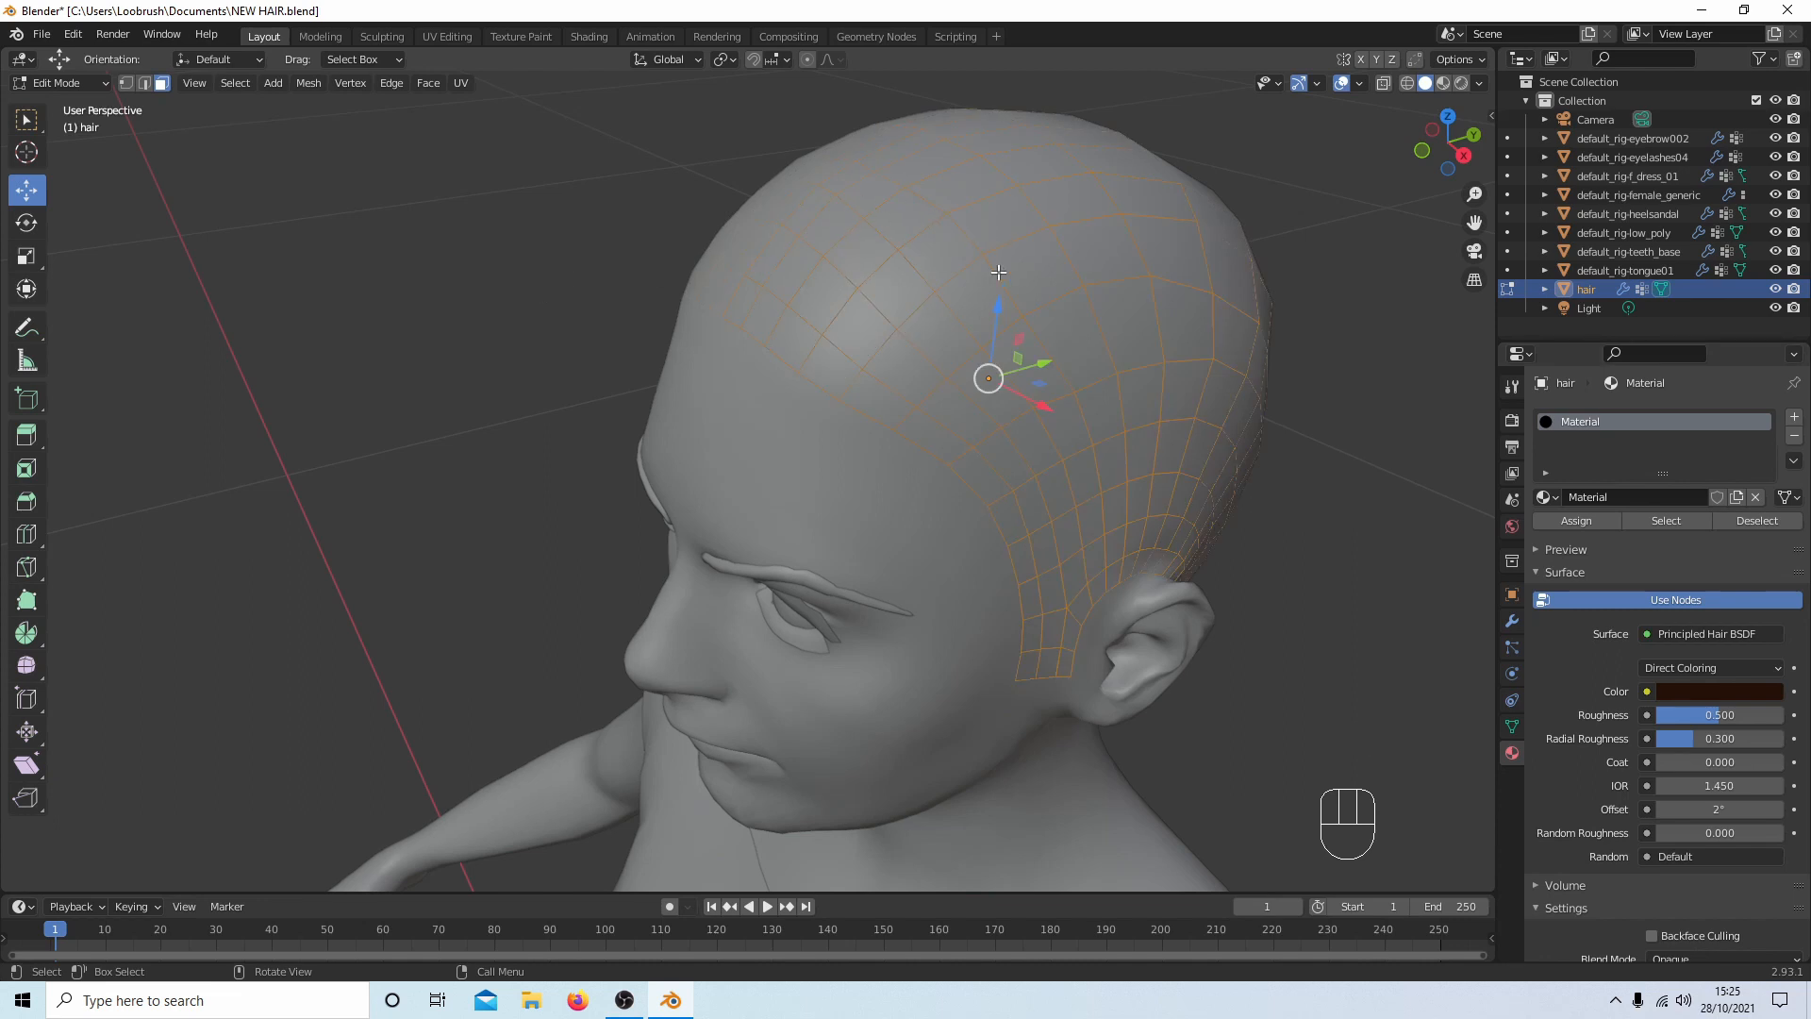
Extrude all of the hair cap's faces individually and leave the extruded faces in place without any offset.
click(426, 83)
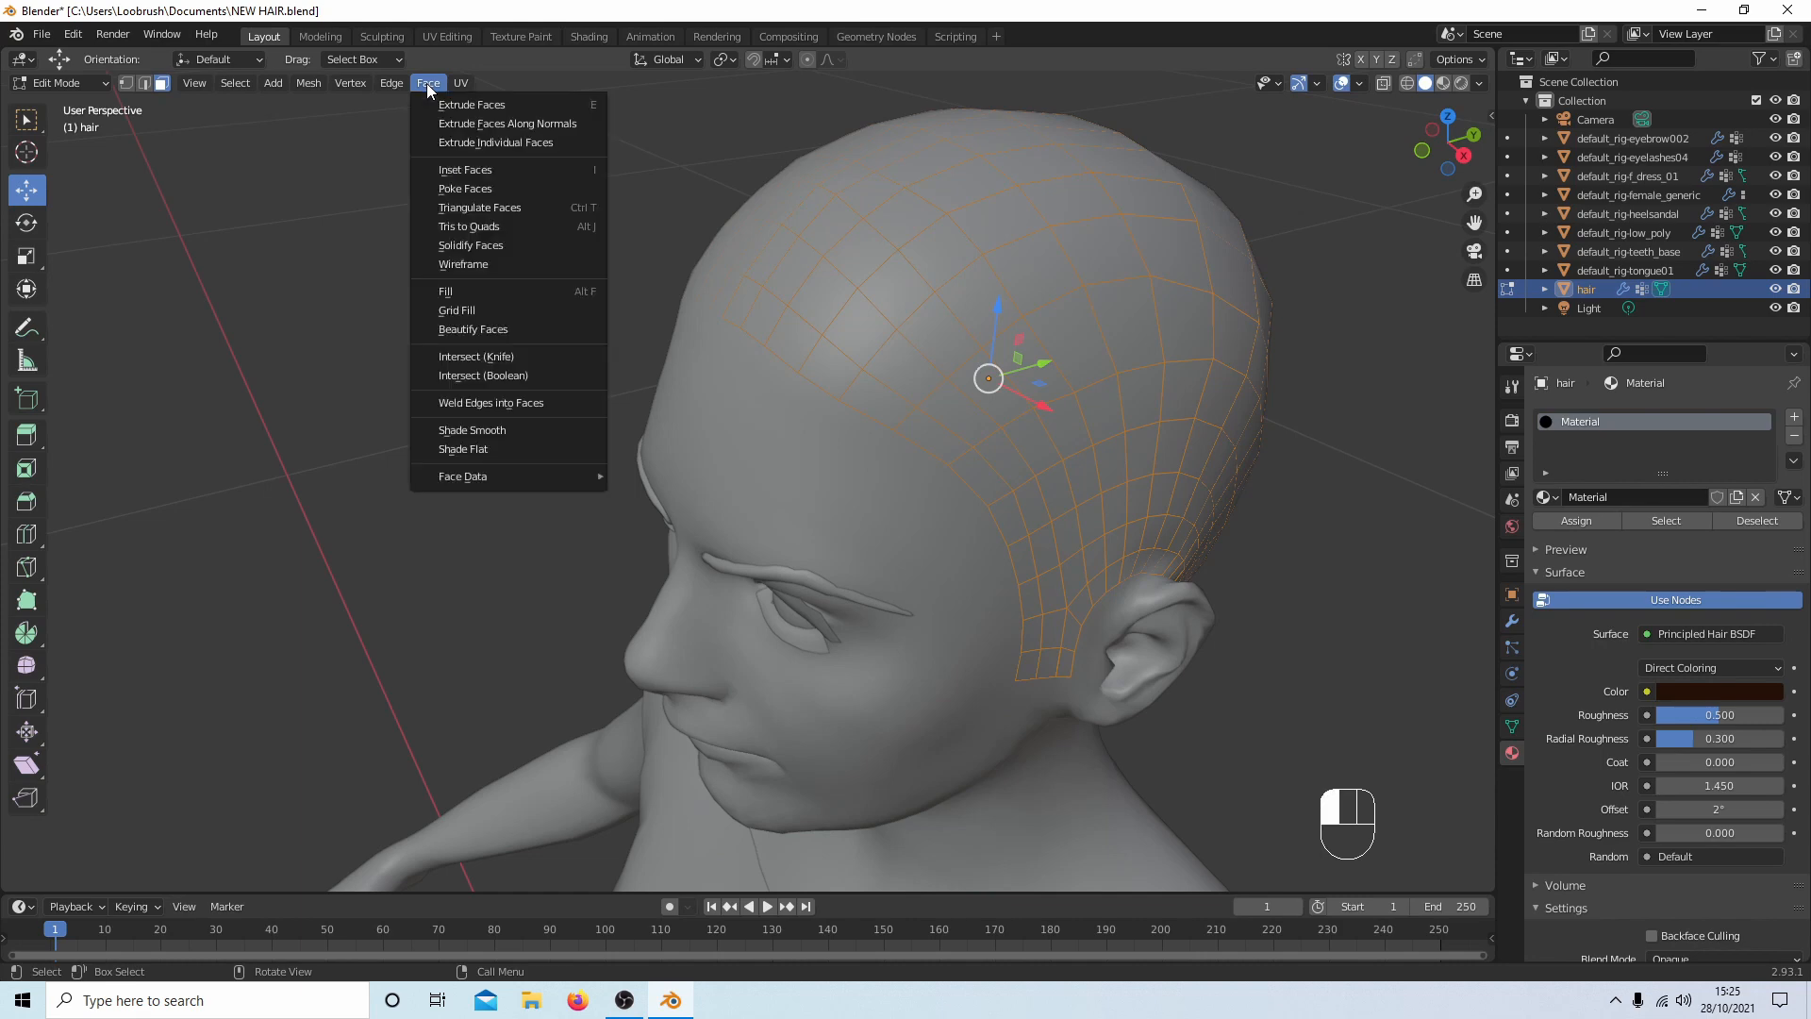
click(479, 142)
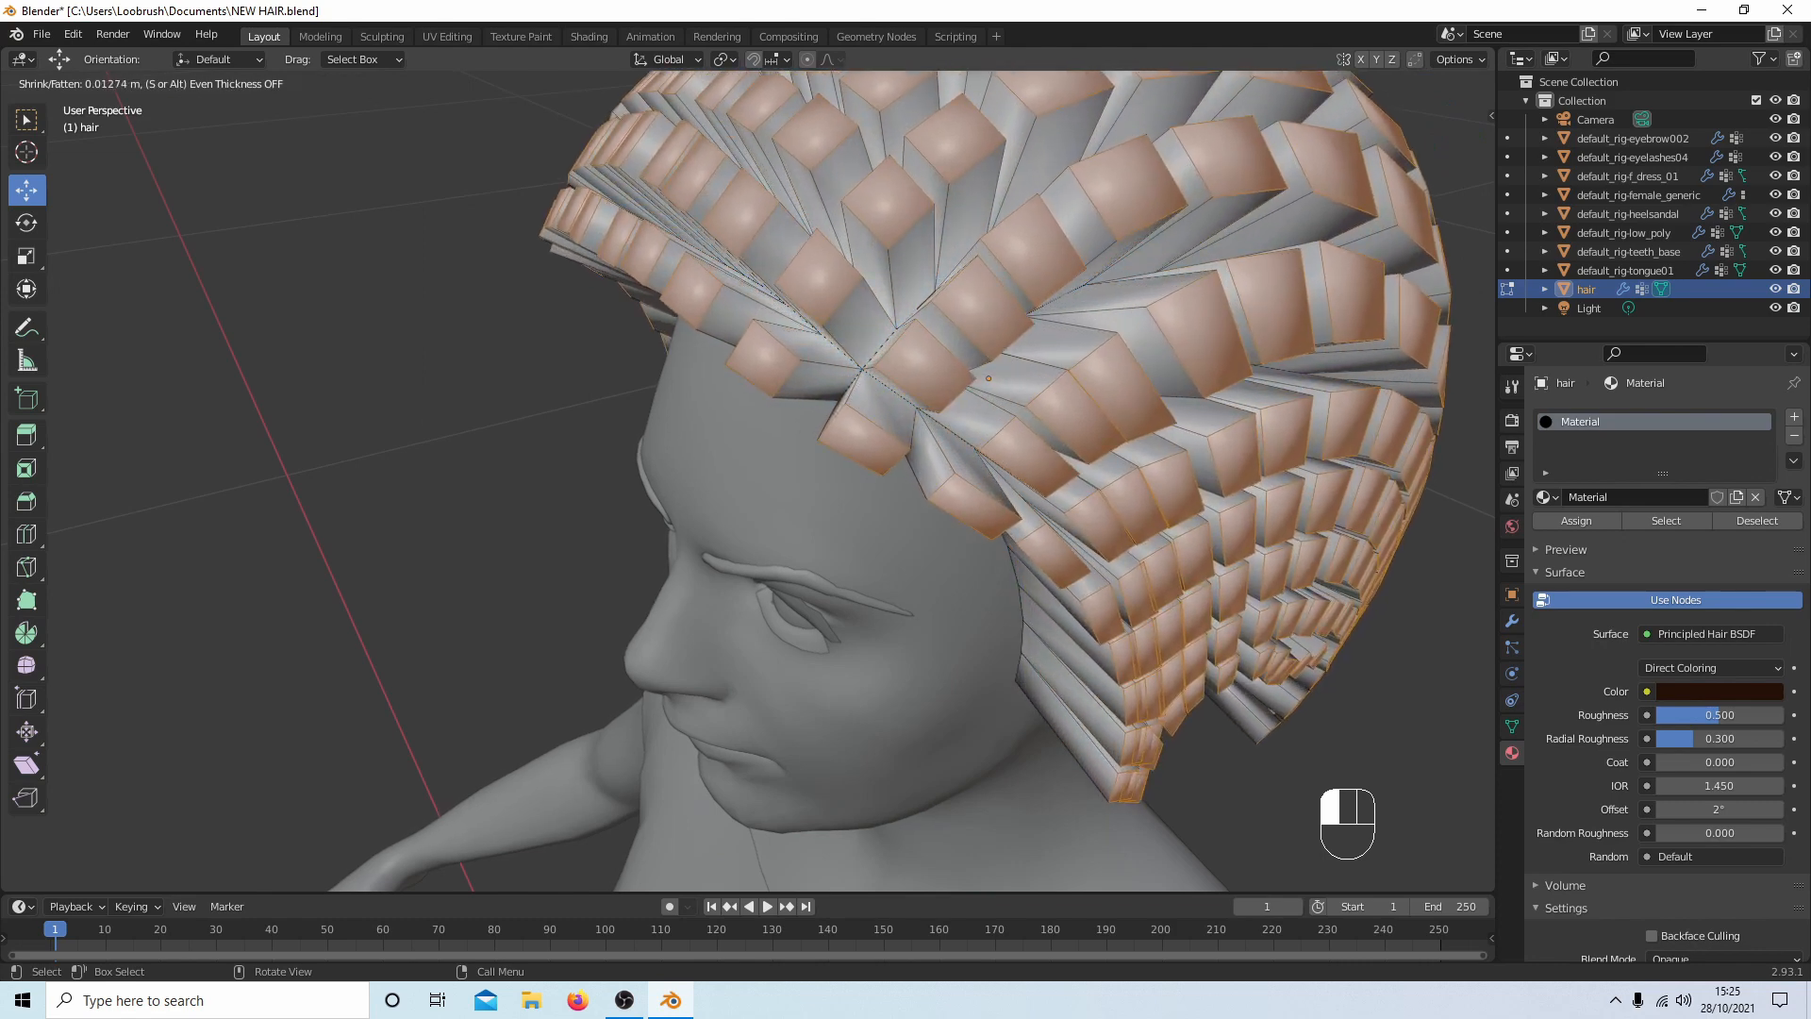
key(Escape)
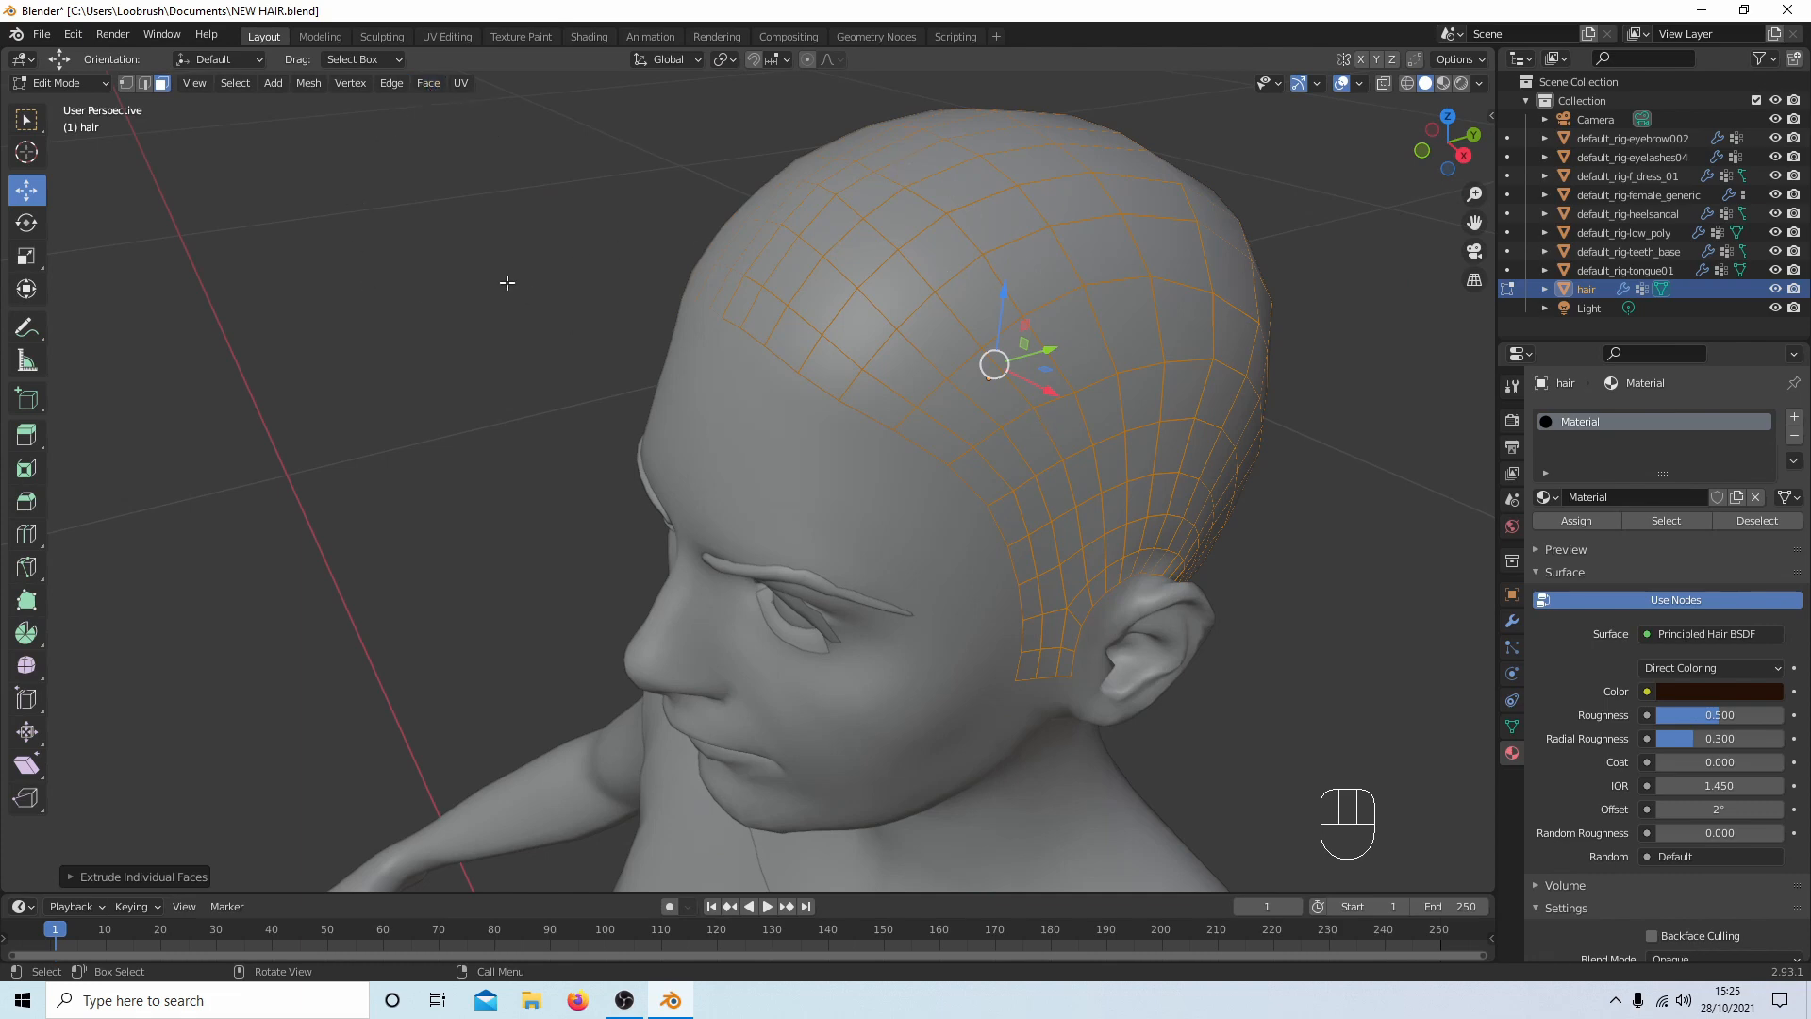
Invert the face selection on the hair mesh and delete the selected geometry with the Only Faces option.
key(ctrl)
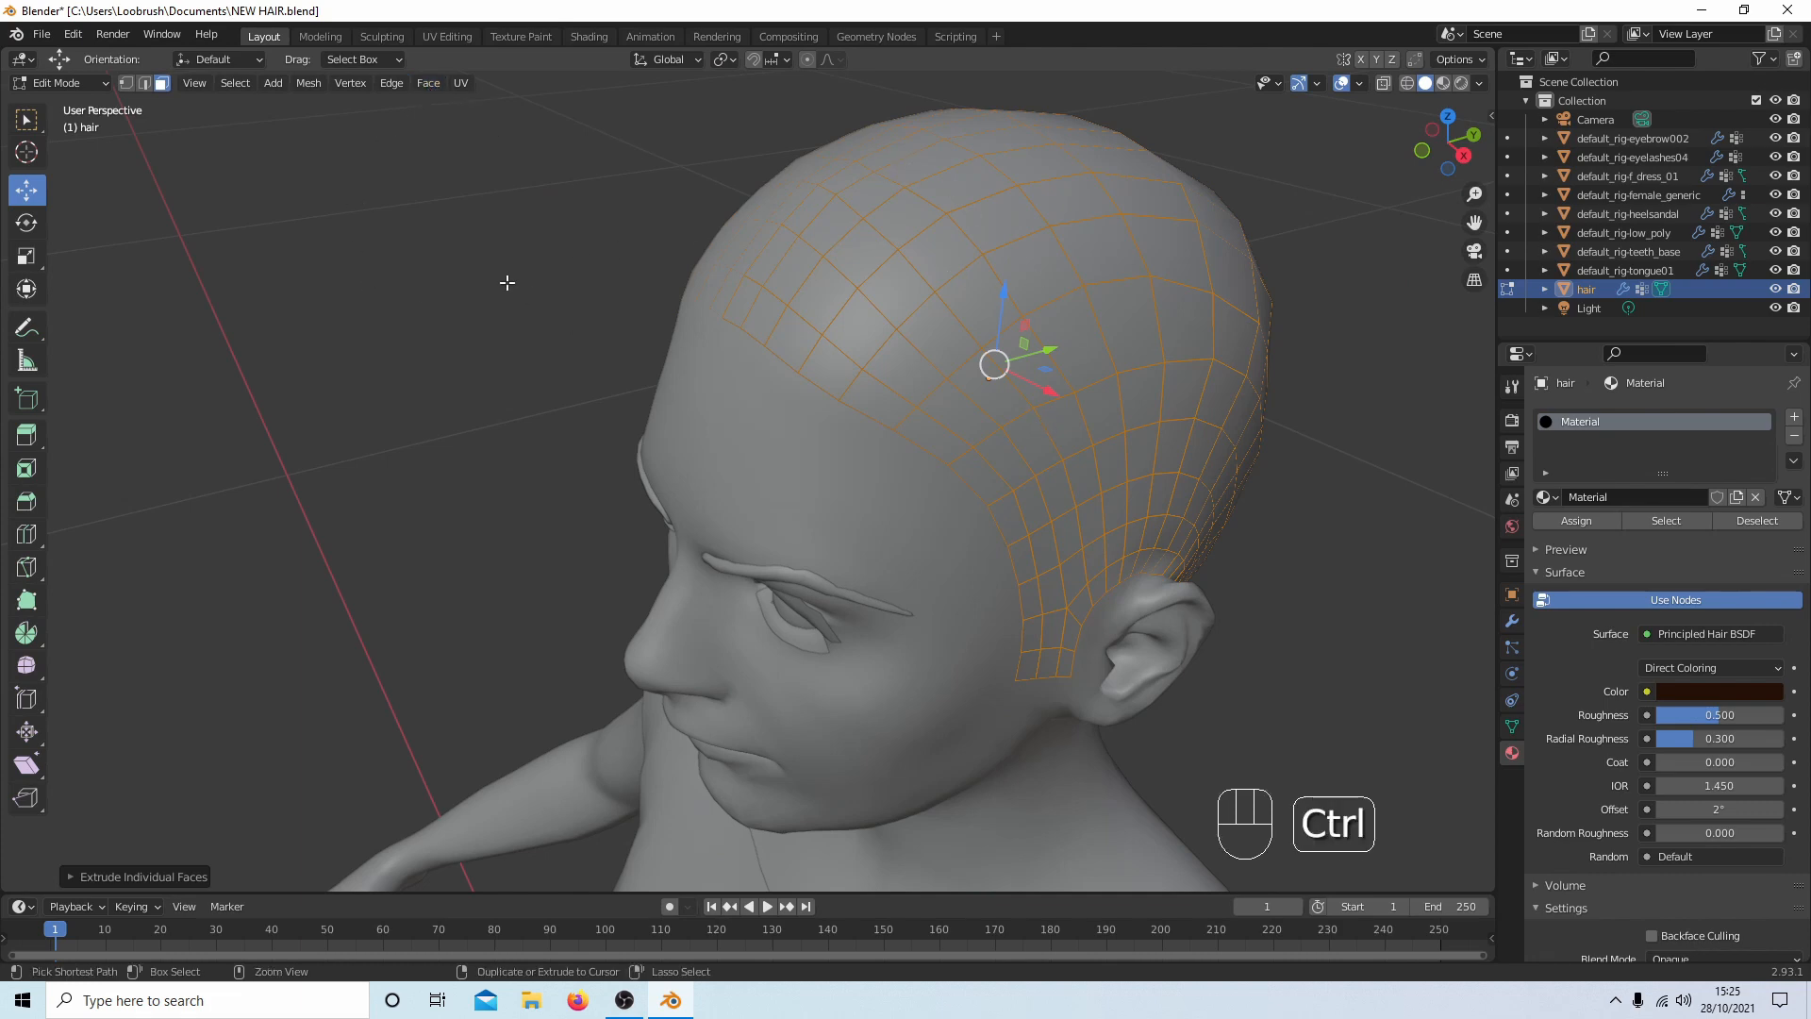
key(ctrl+i)
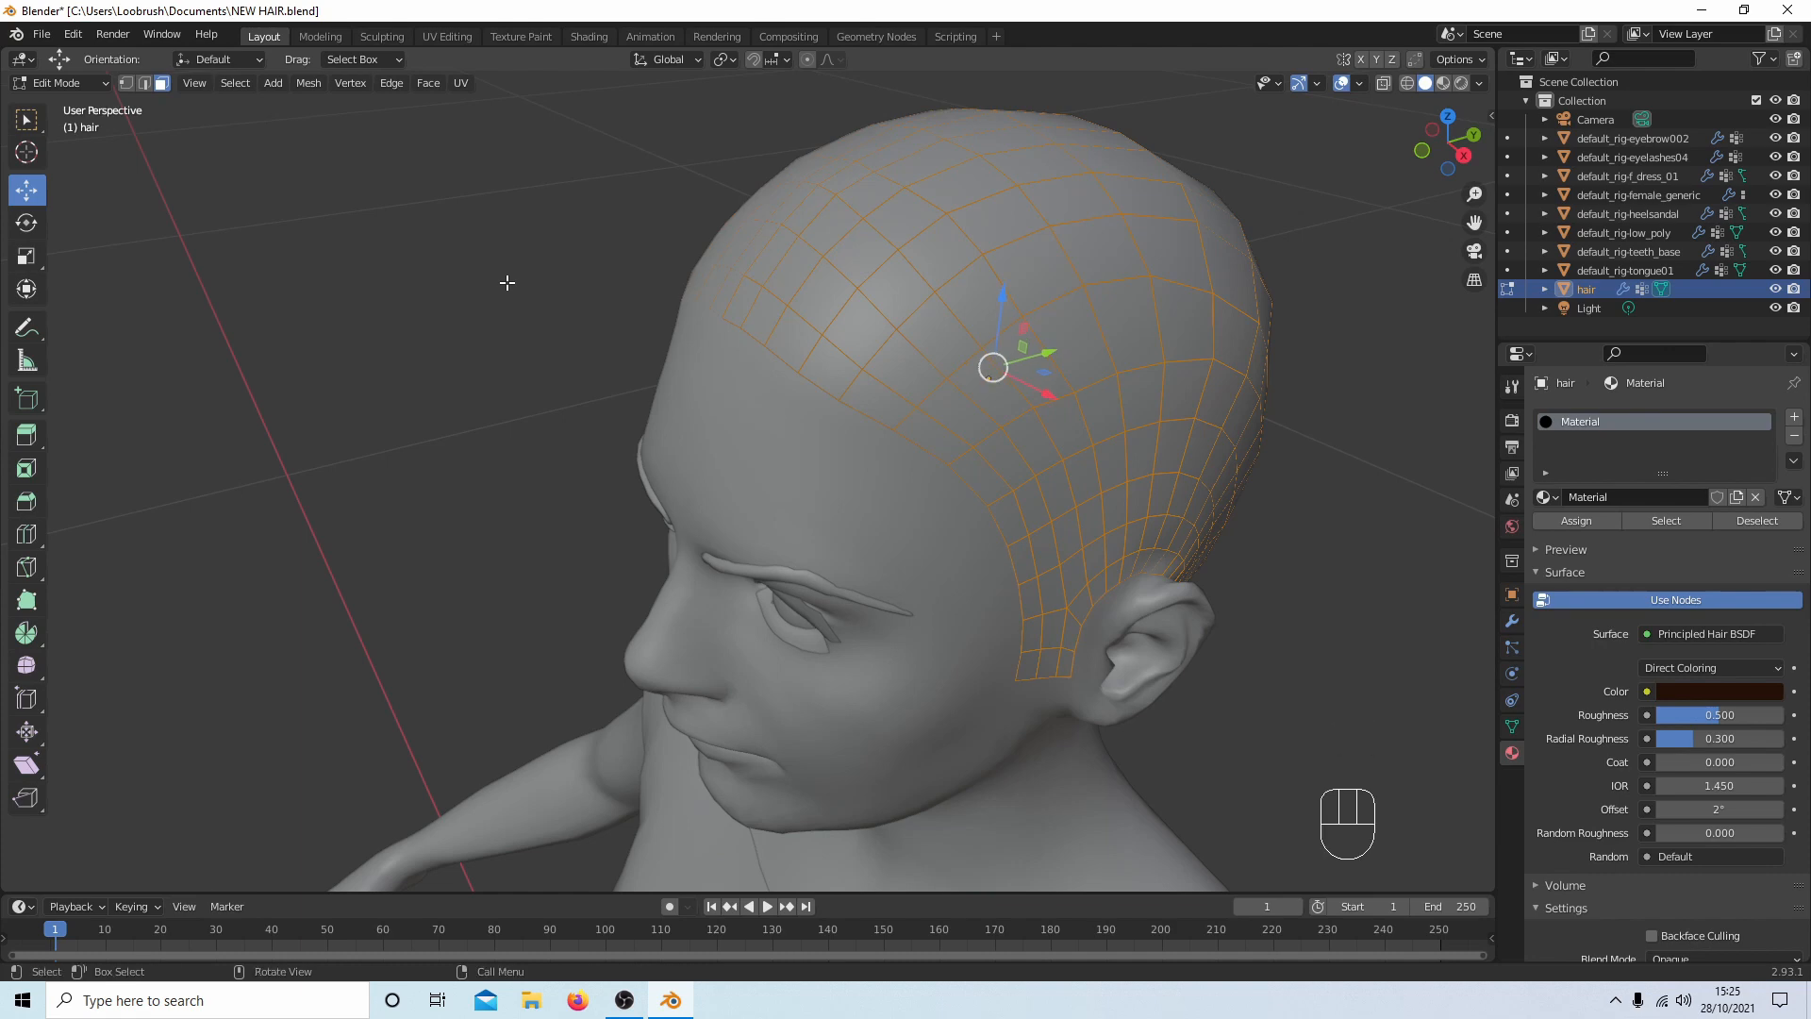
key(x)
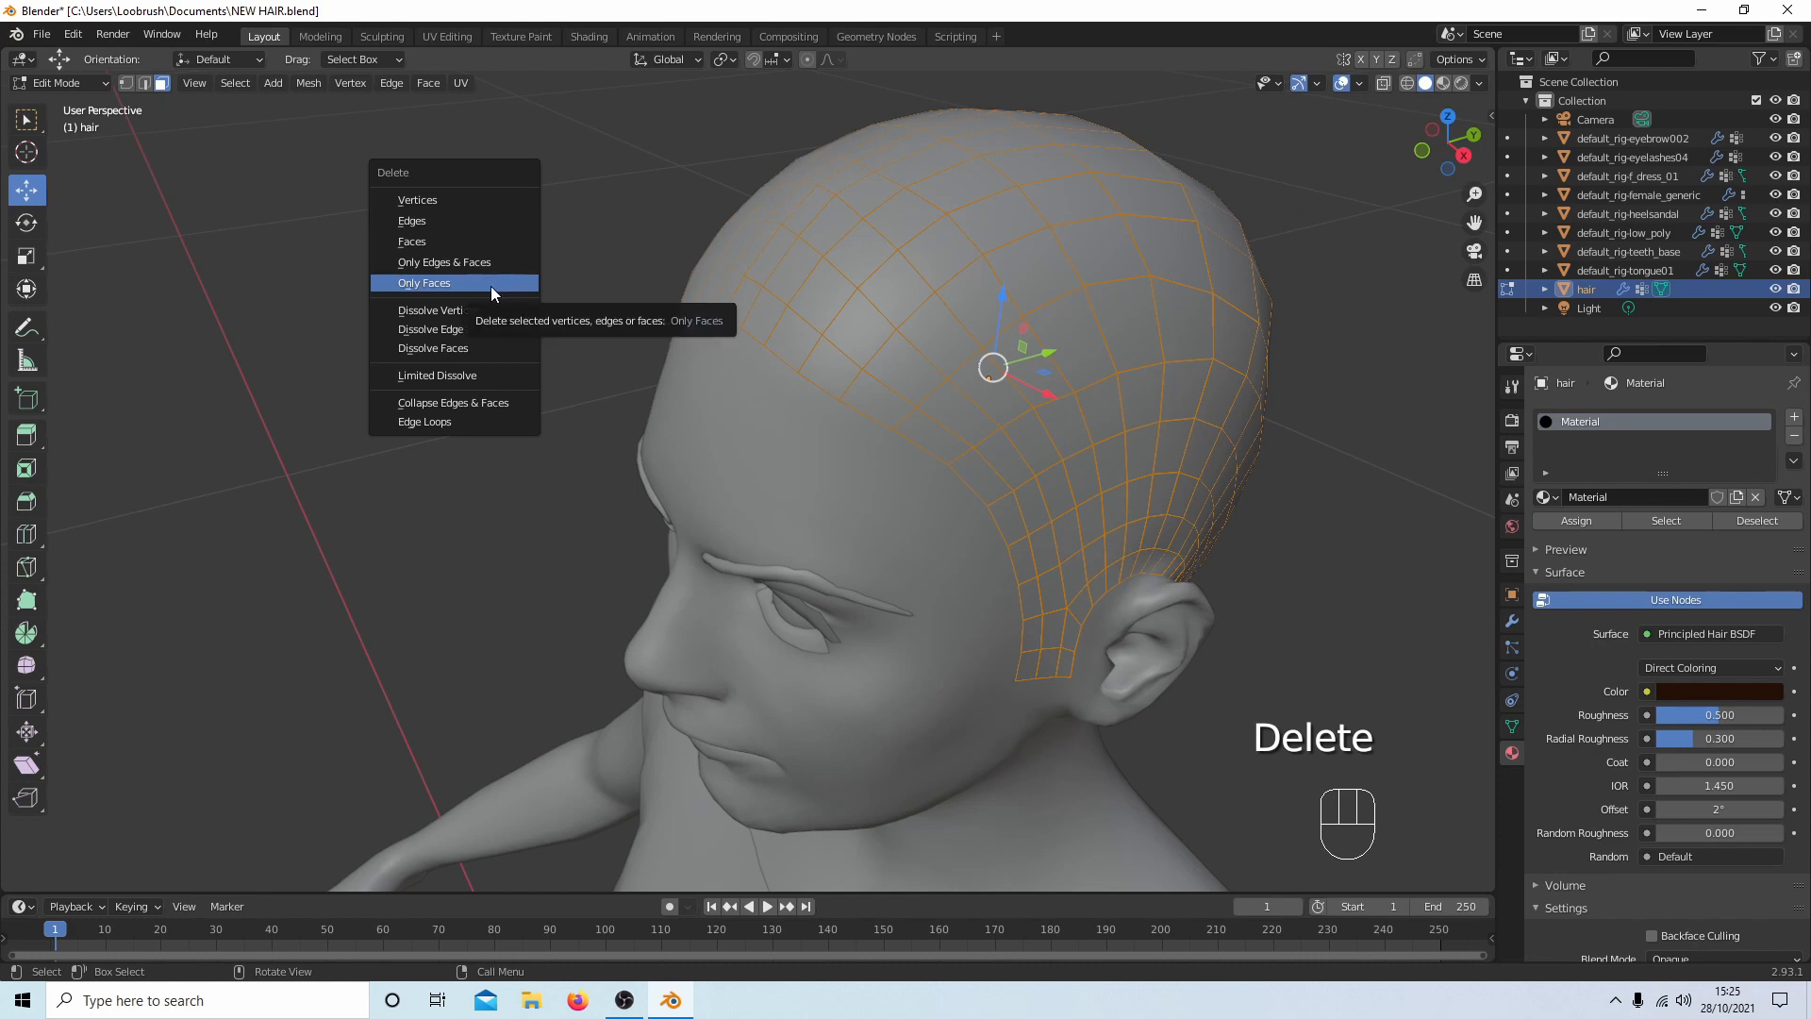
click(490, 285)
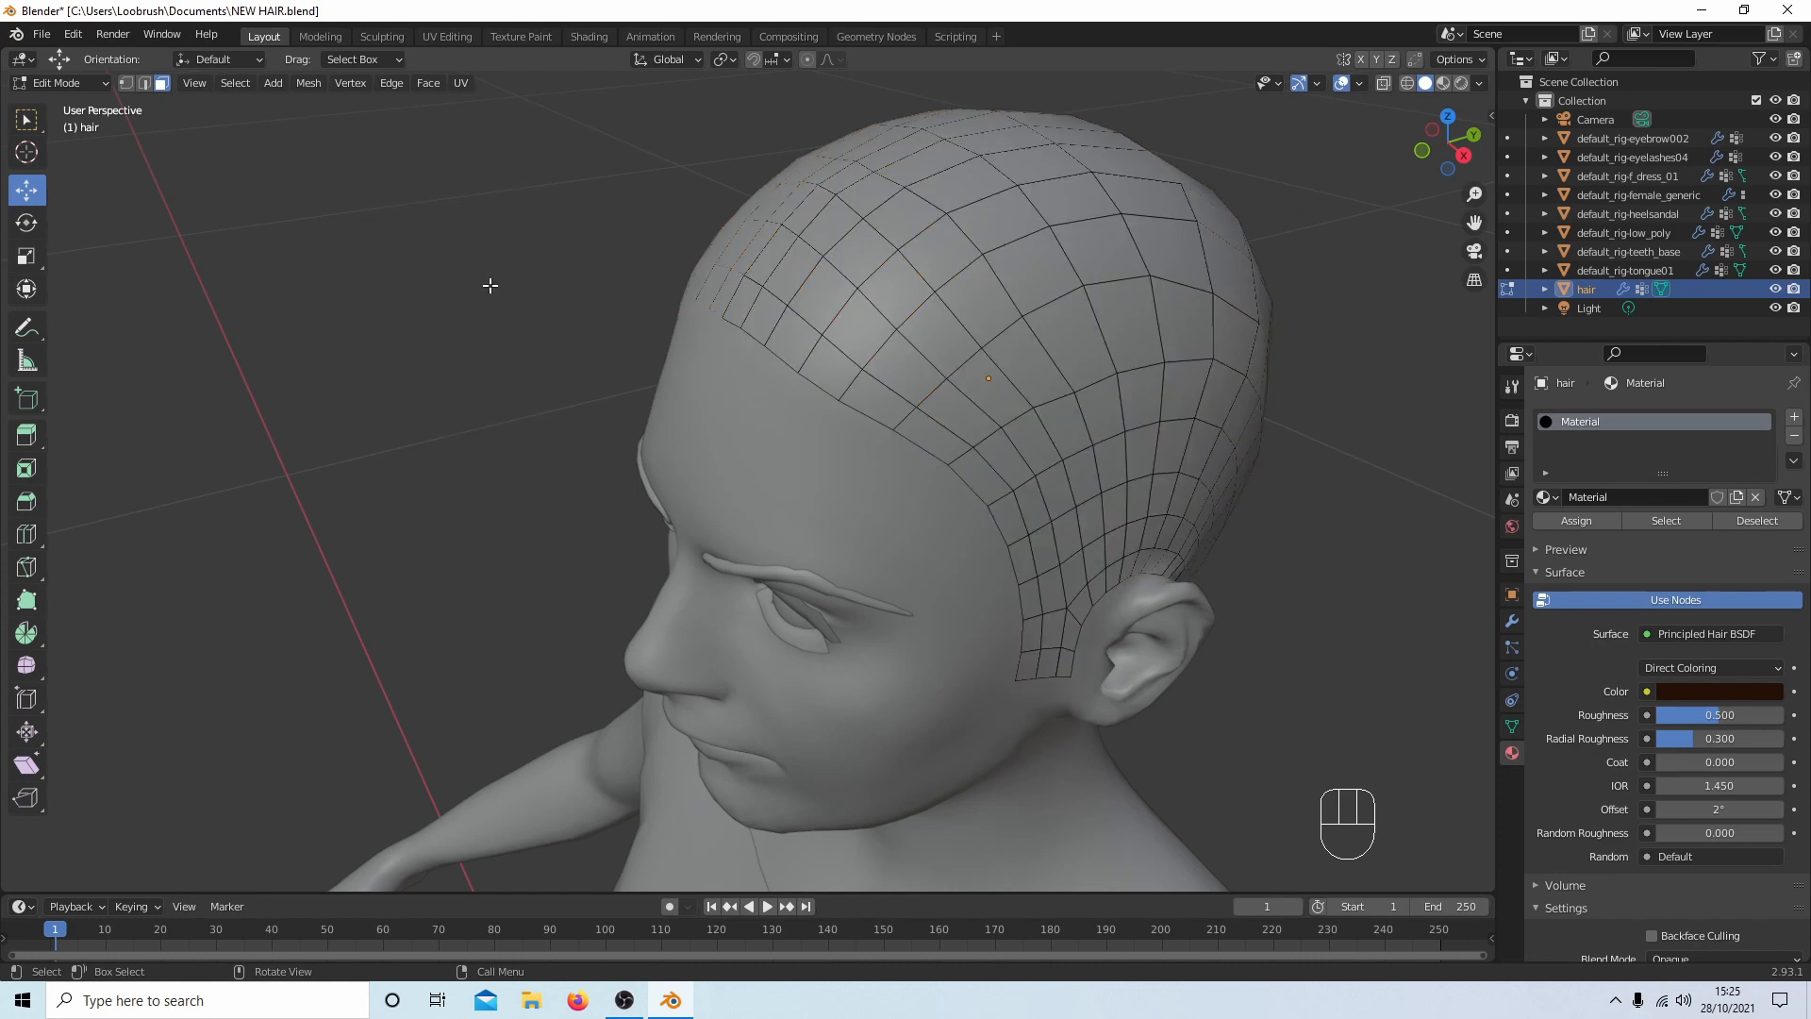
Select the entire hair mesh and clean it up by deleting its loose geometry.
key(a)
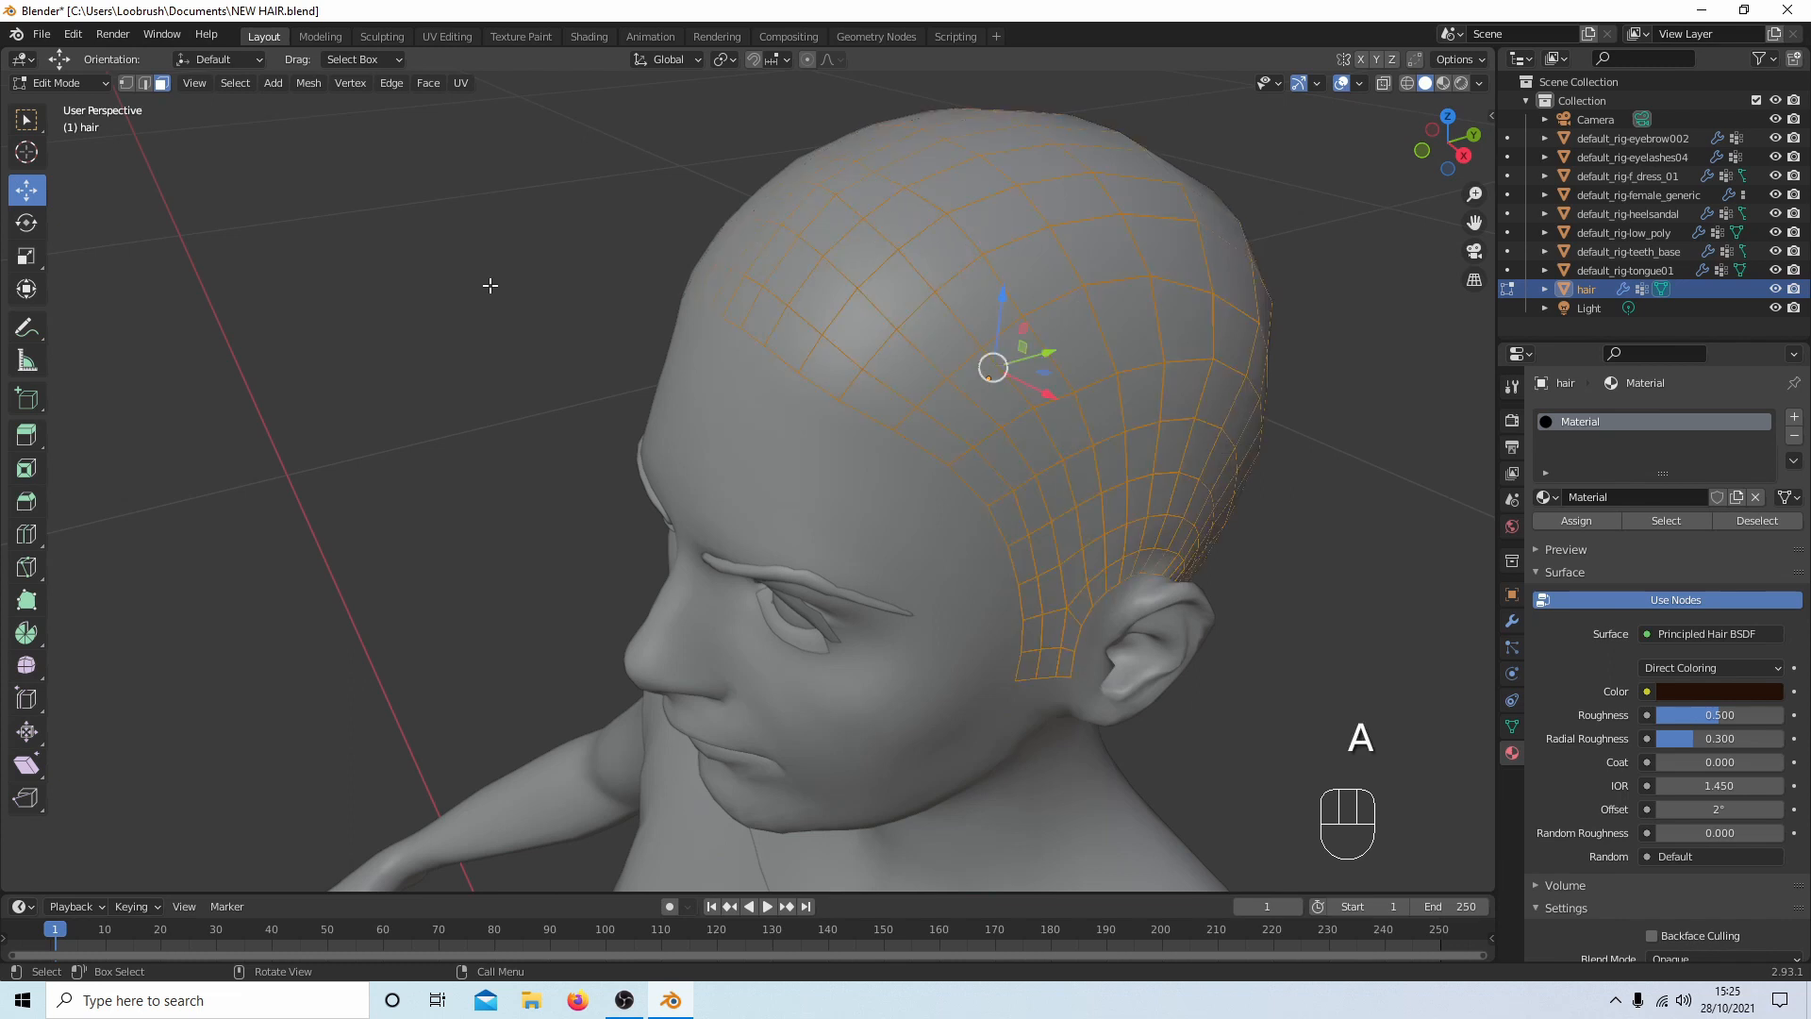
click(306, 83)
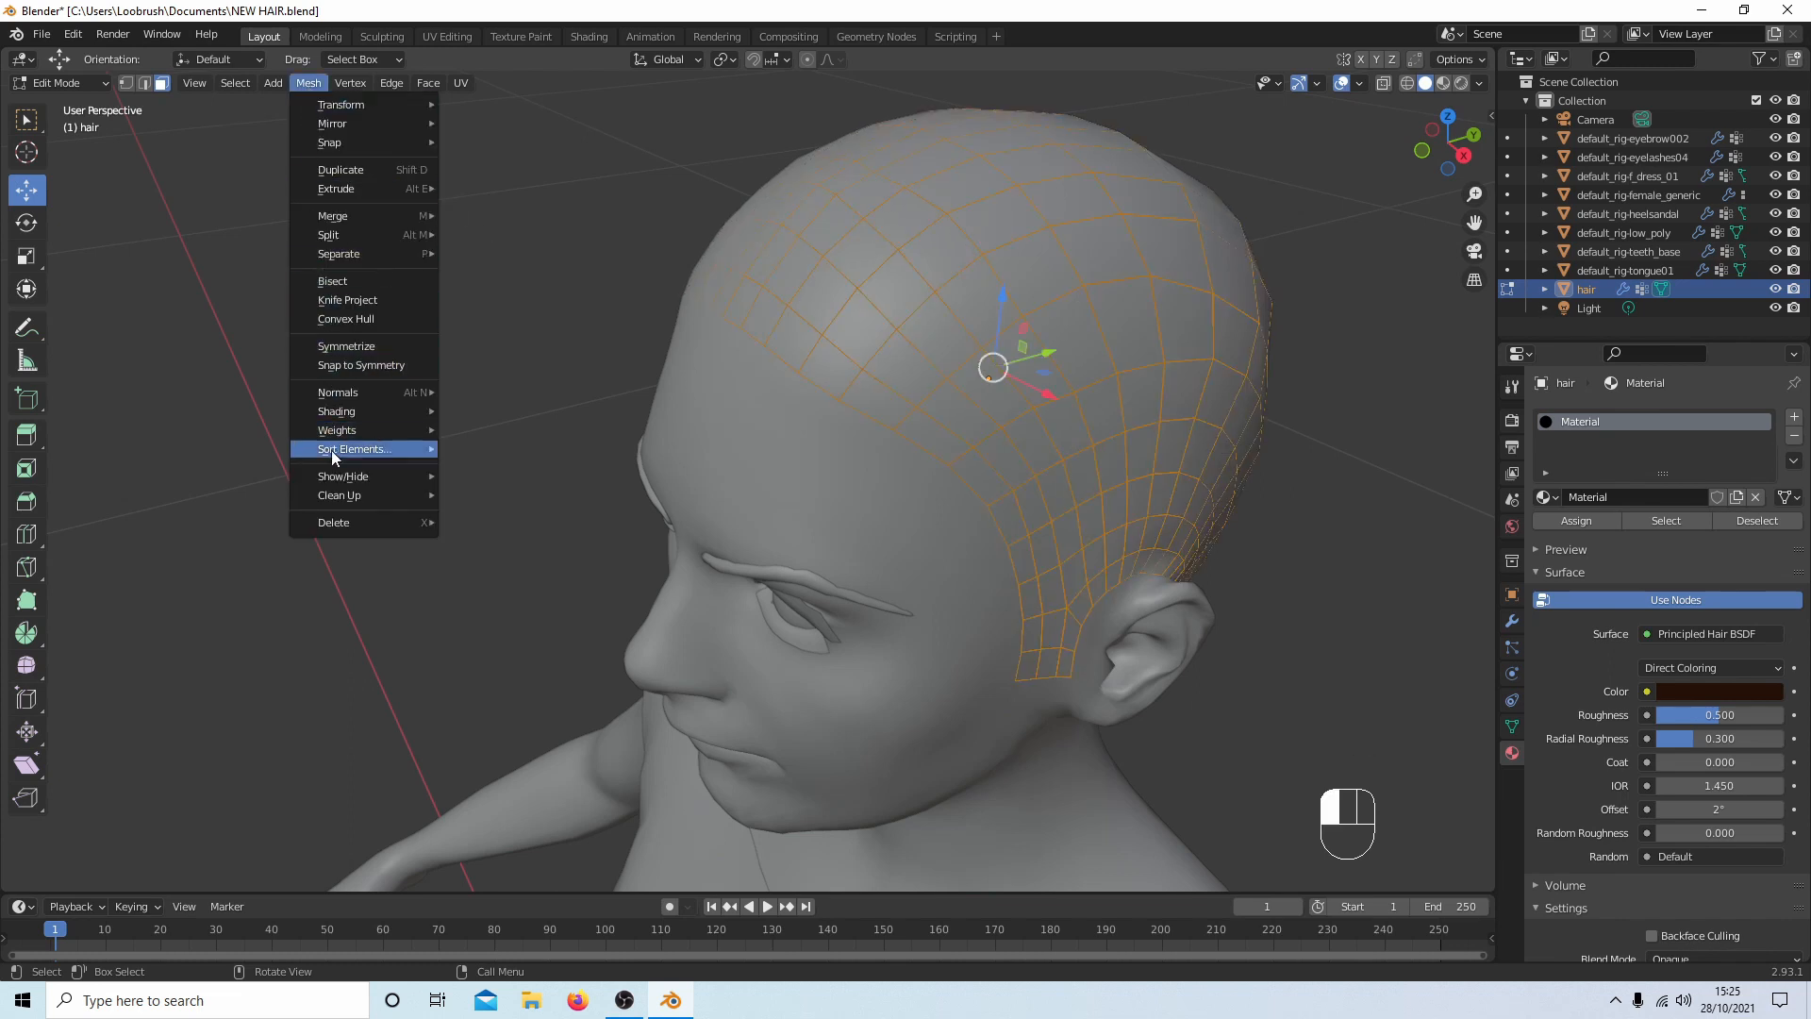
mouse_move(325, 496)
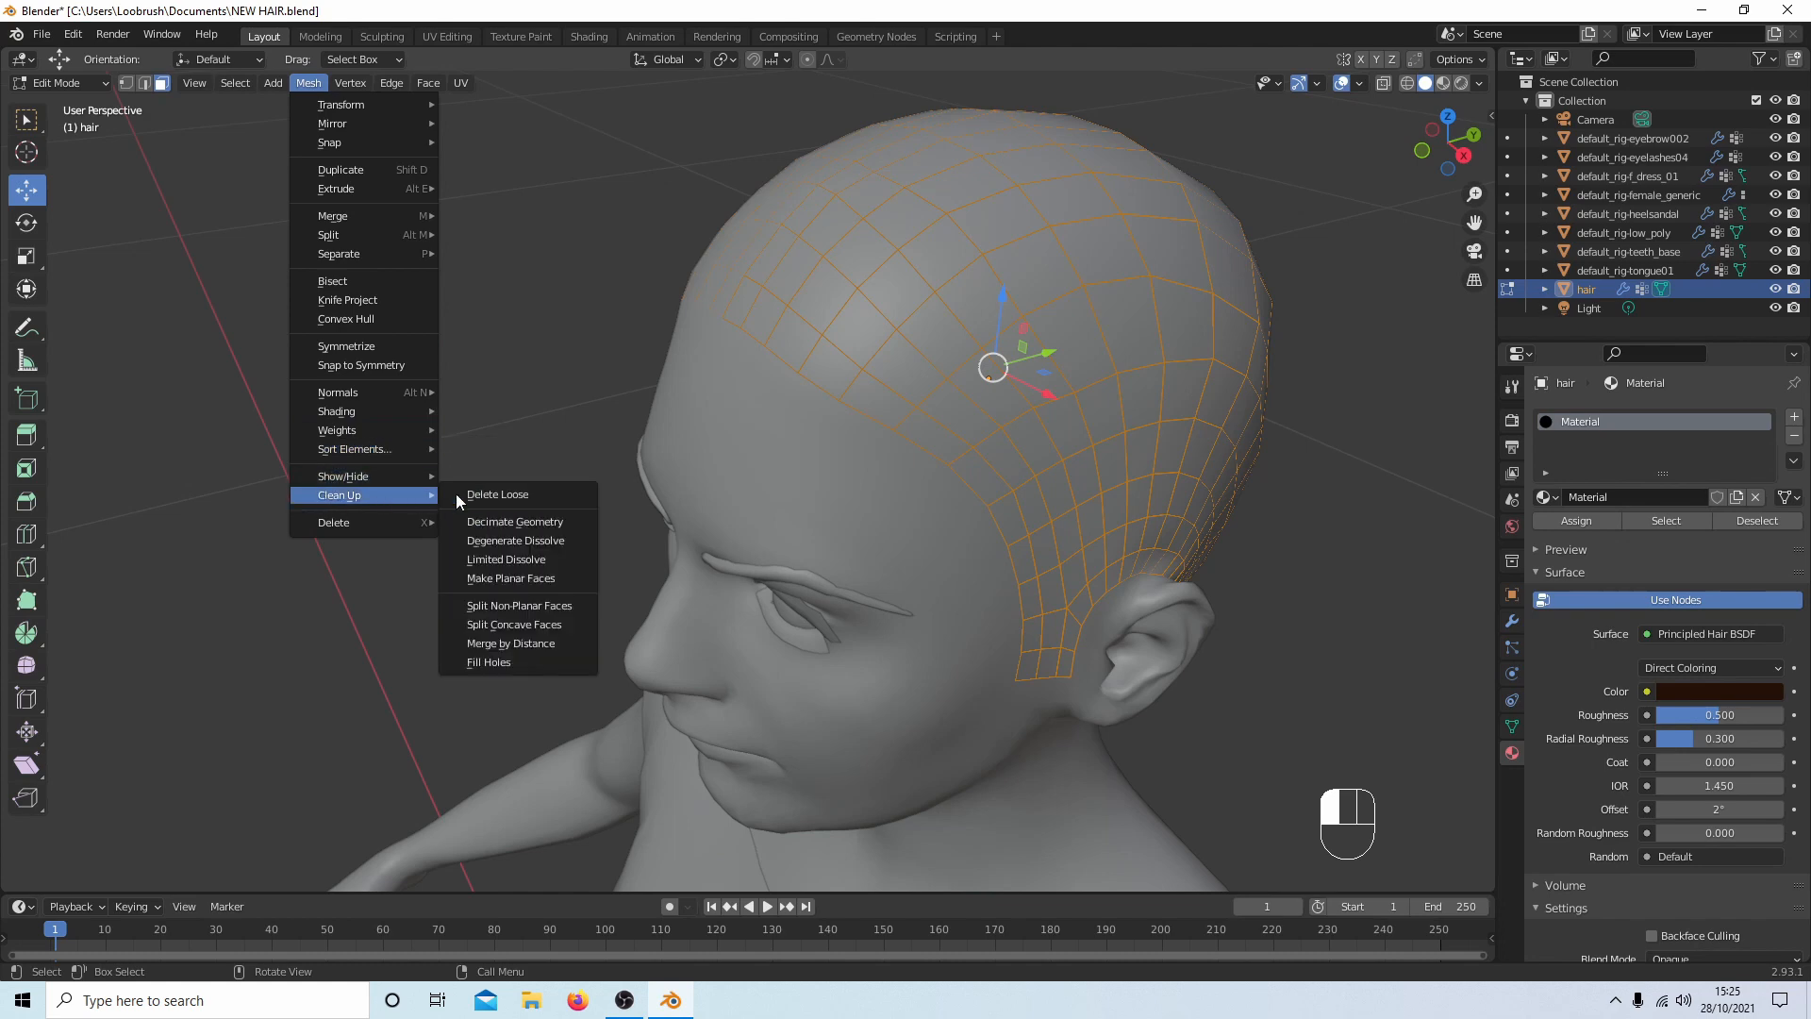
click(509, 495)
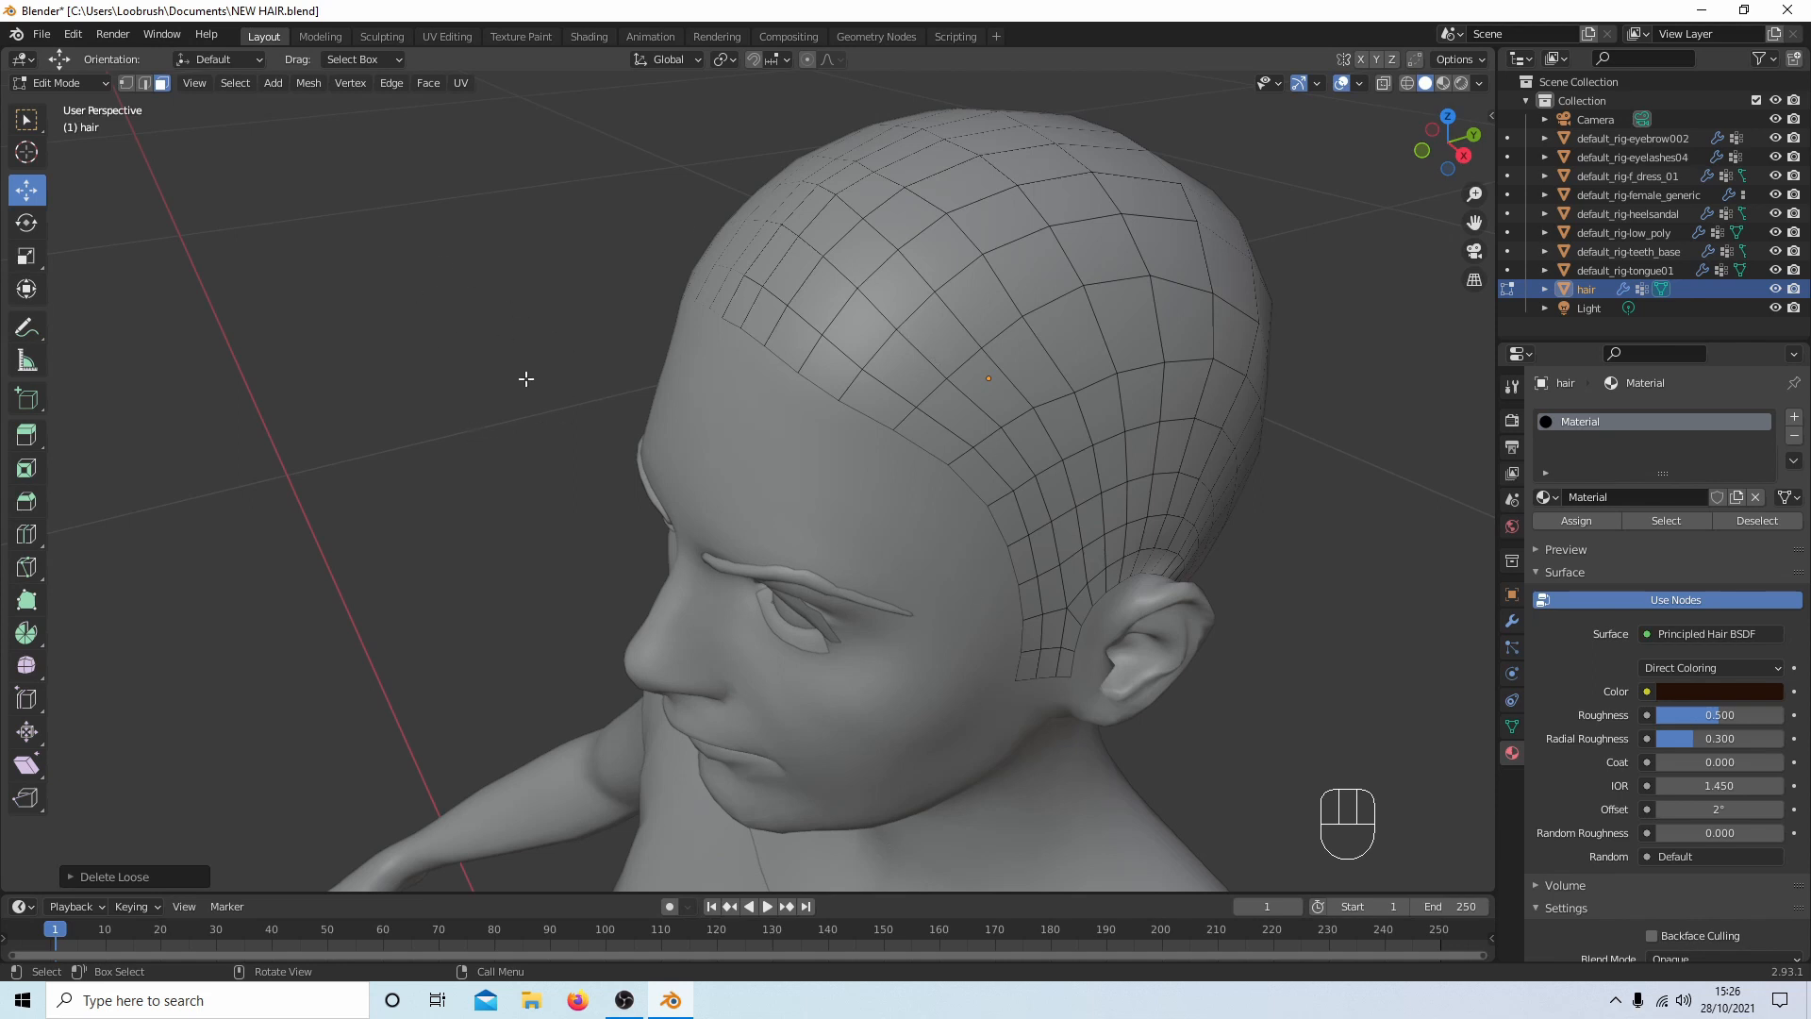
Select the whole hair mesh, separate it by loose parts and return to Object Mode.
key(a)
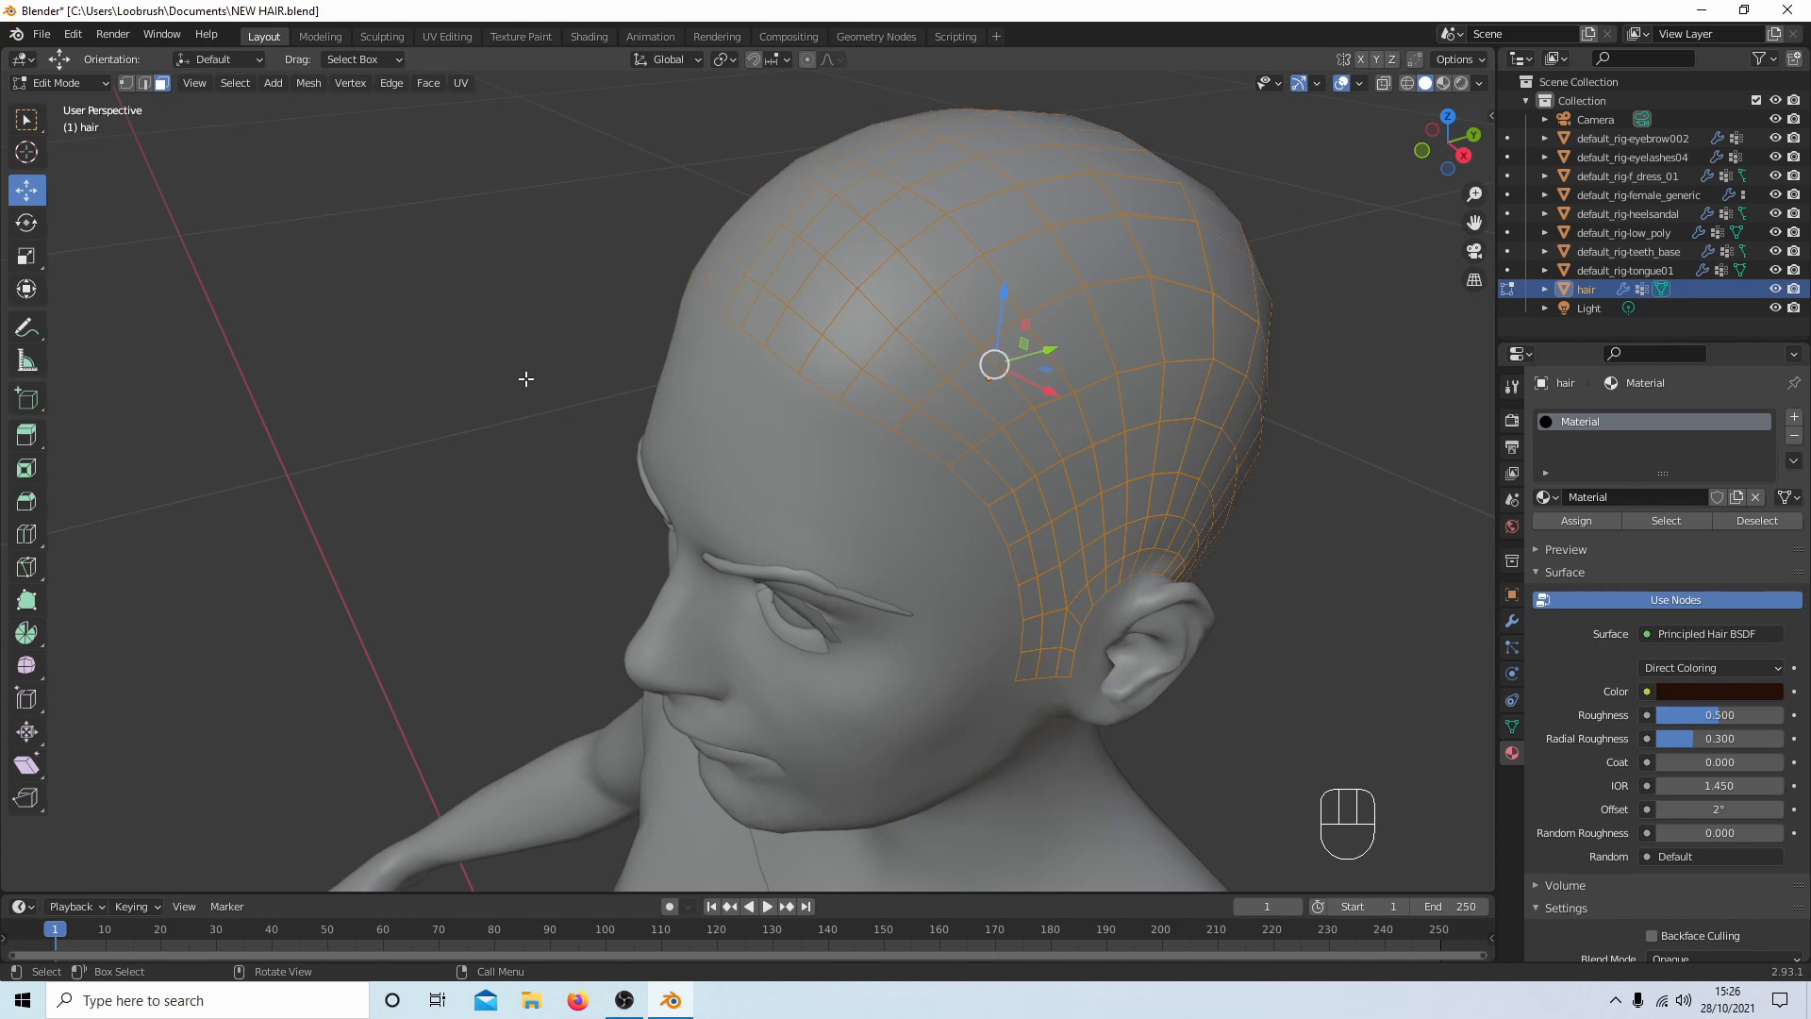
key(p)
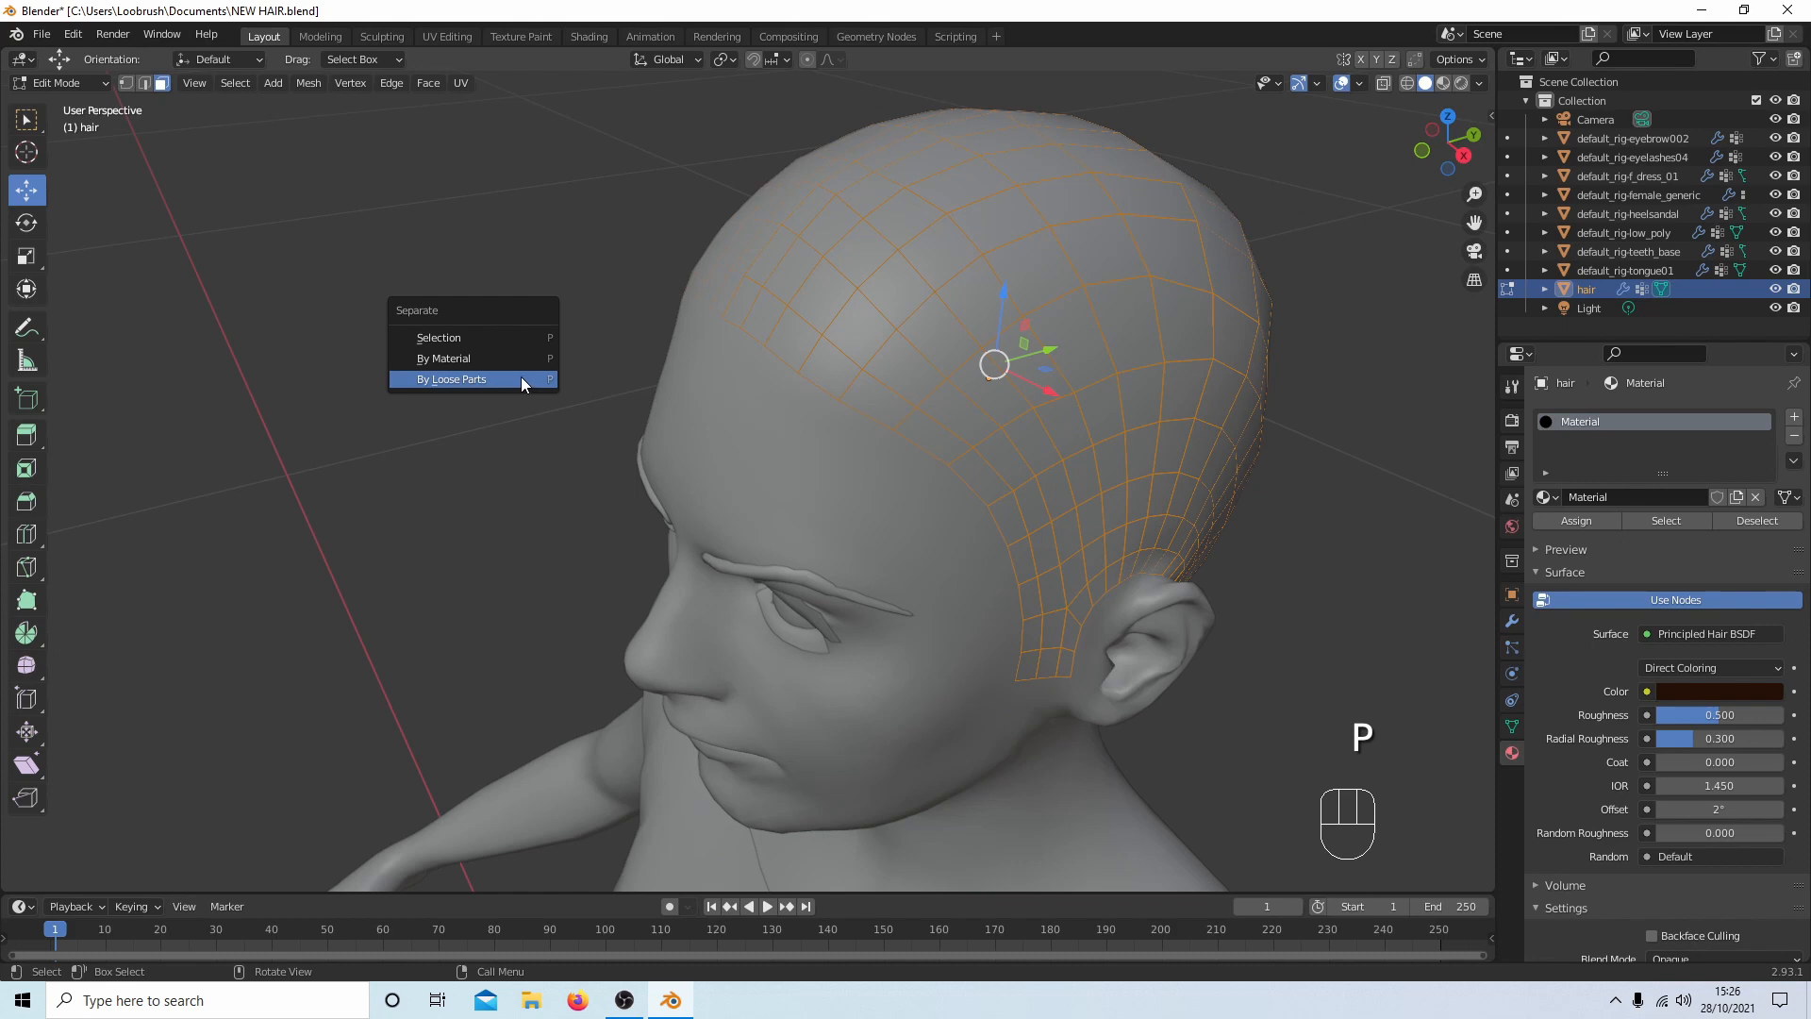
click(453, 380)
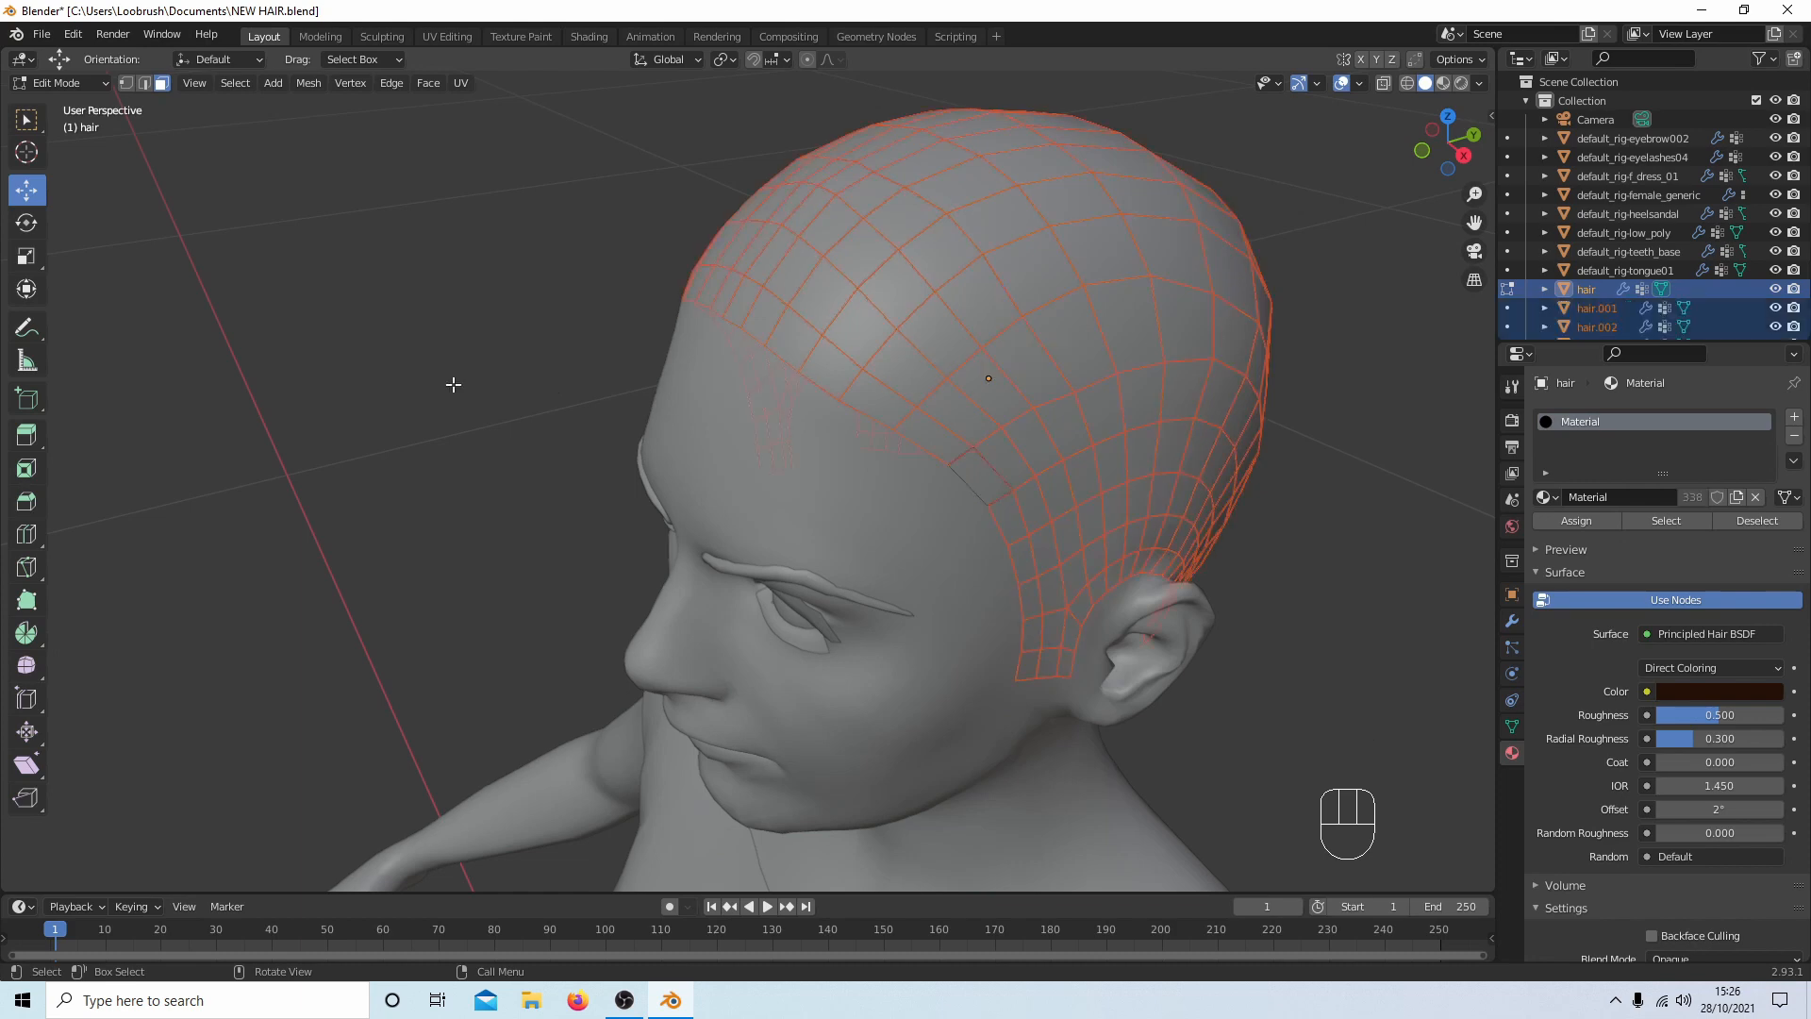
click(40, 85)
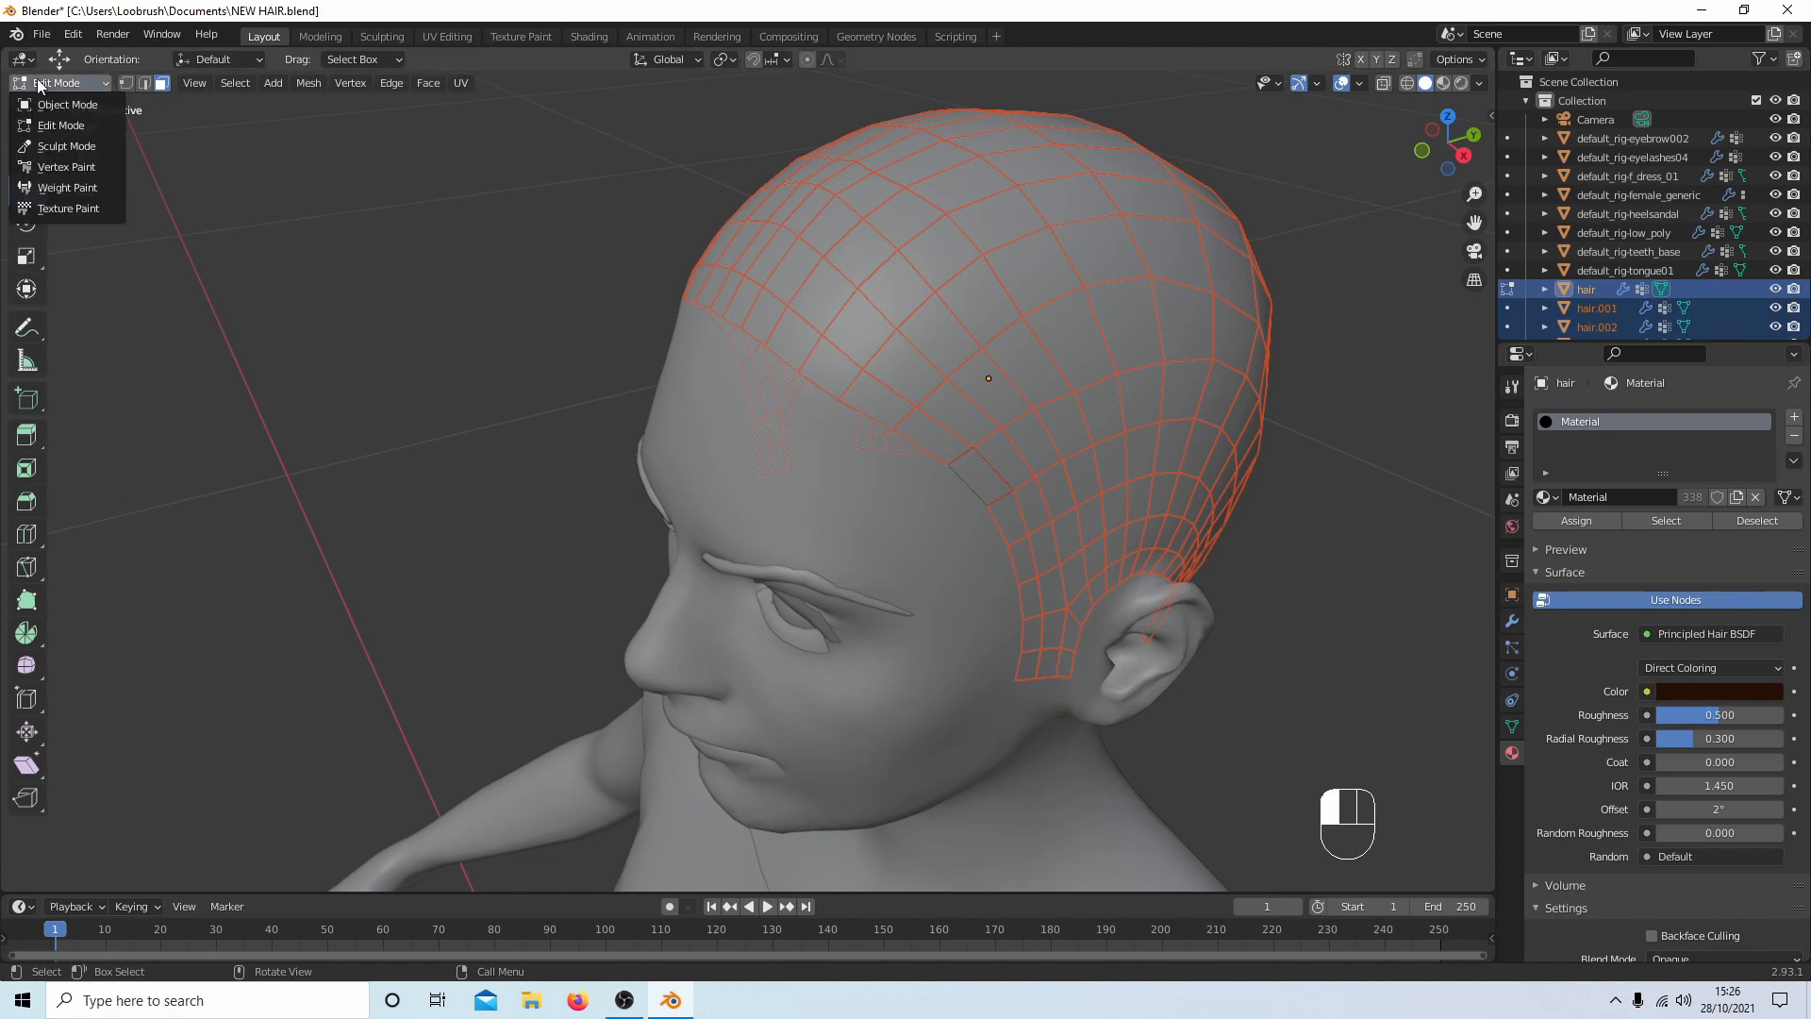
click(55, 108)
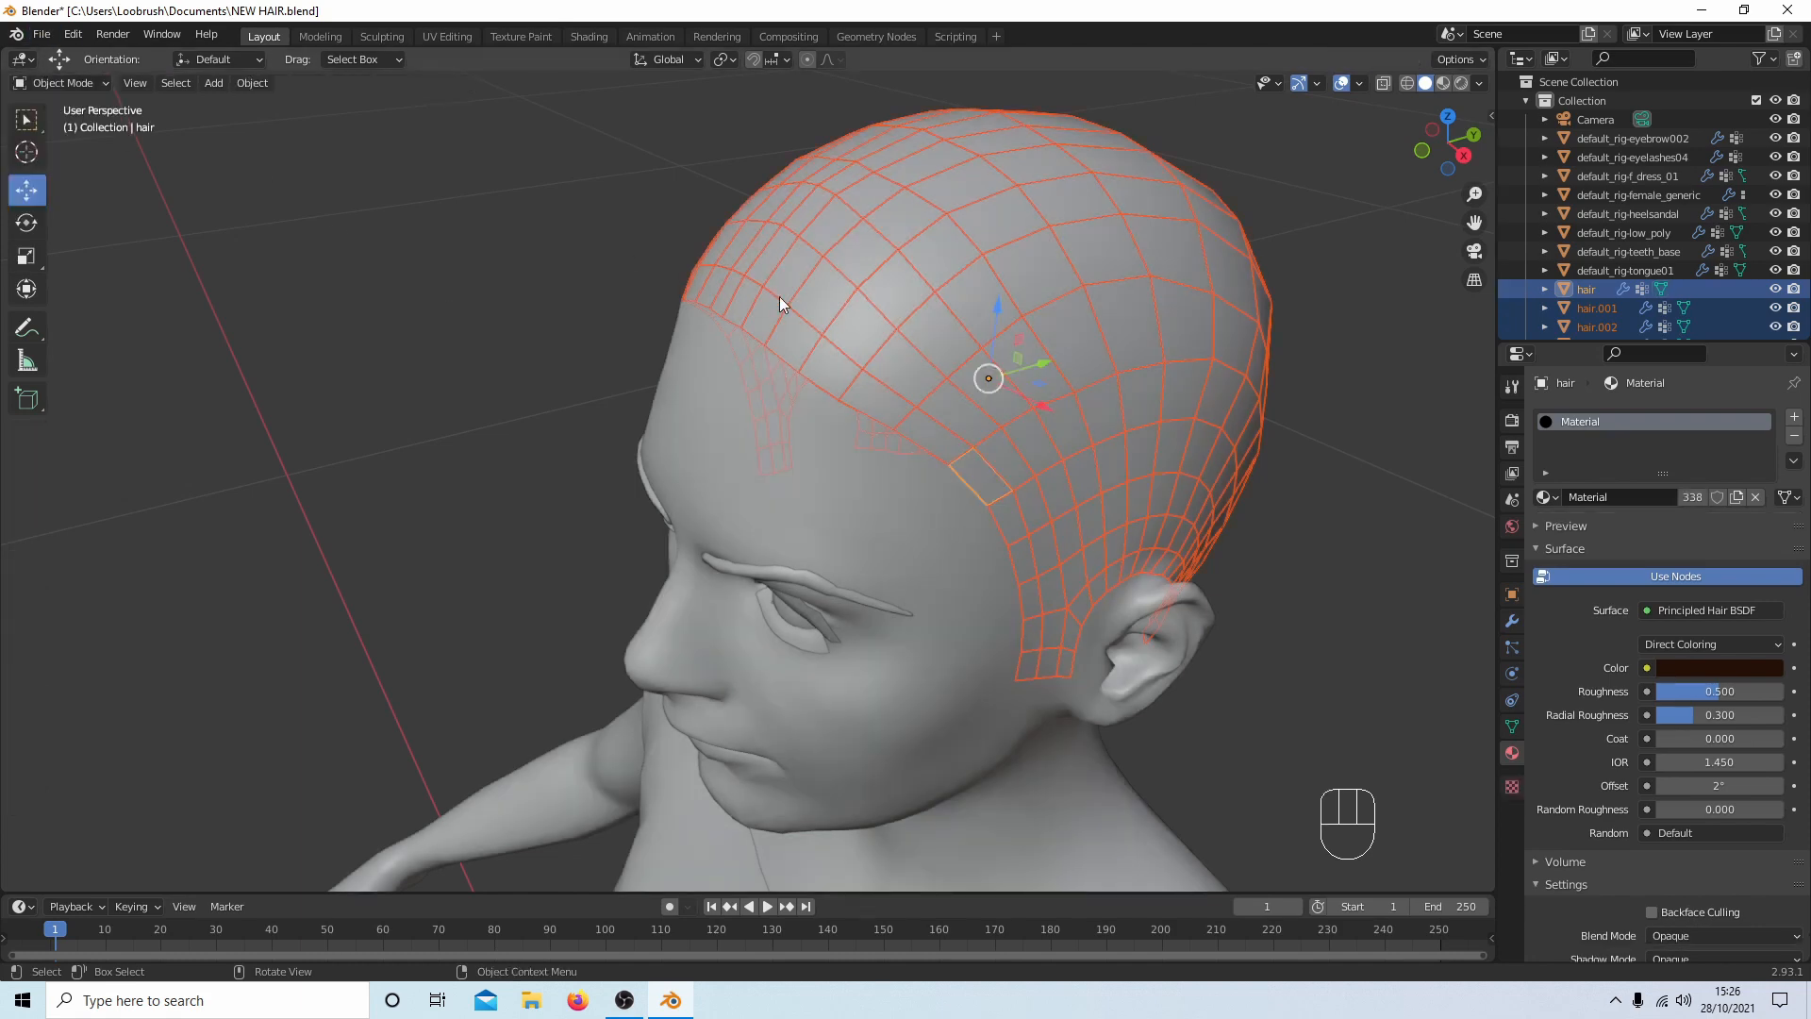
Hide the default_rig-female_generic body and show the separated hair patches in the right orthographic view.
mouse_move(1253, 485)
middle_down()
mouse_move(1298, 535)
mouse_move(1226, 489)
middle_up()
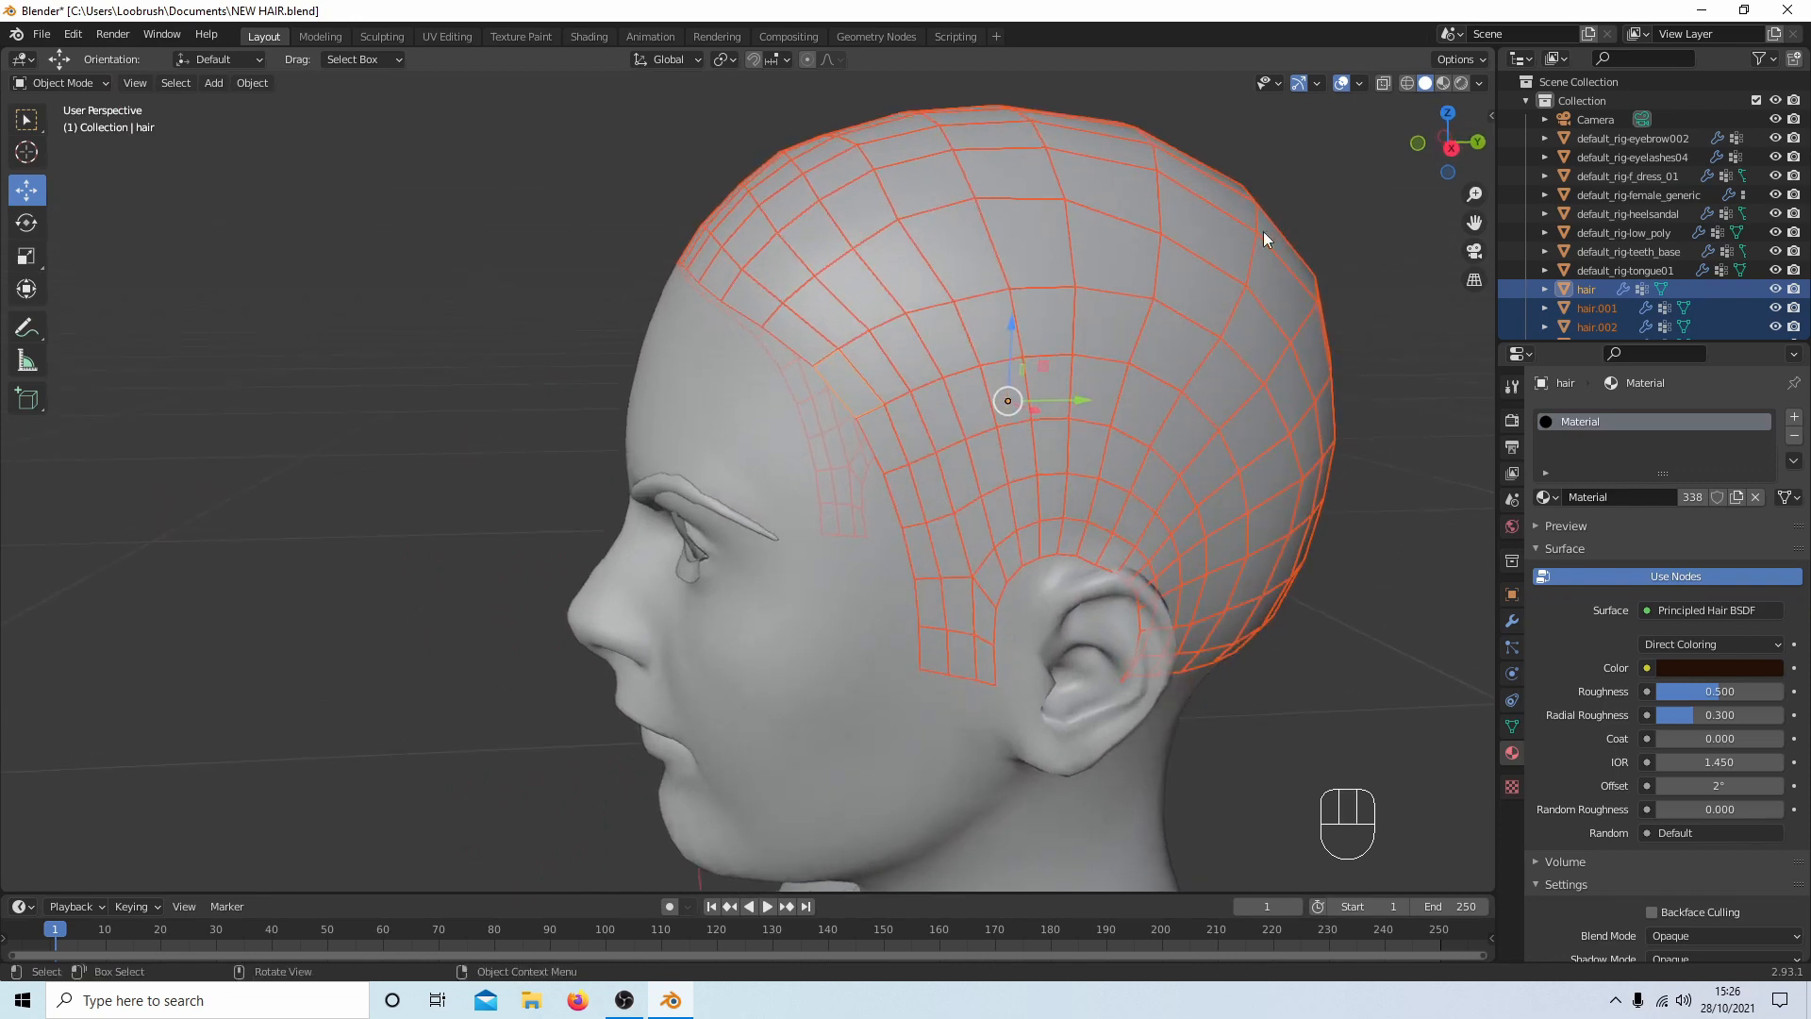
click(1776, 195)
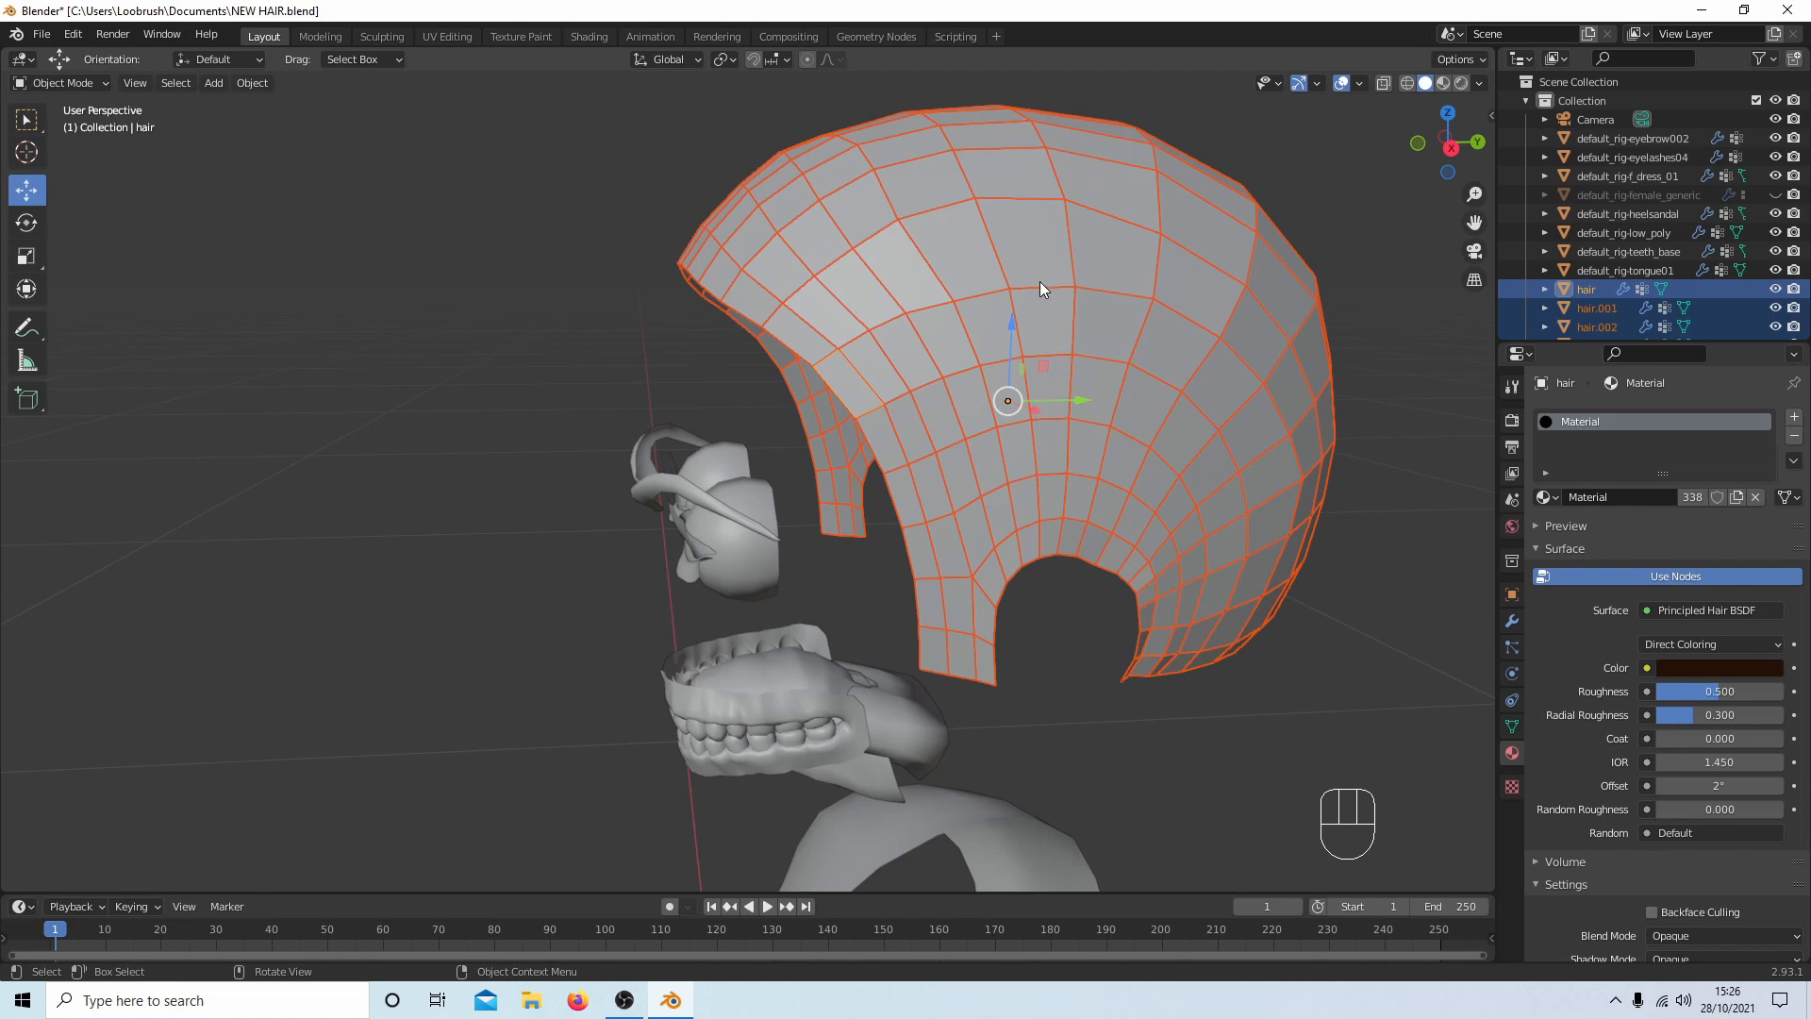
key(KP_3)
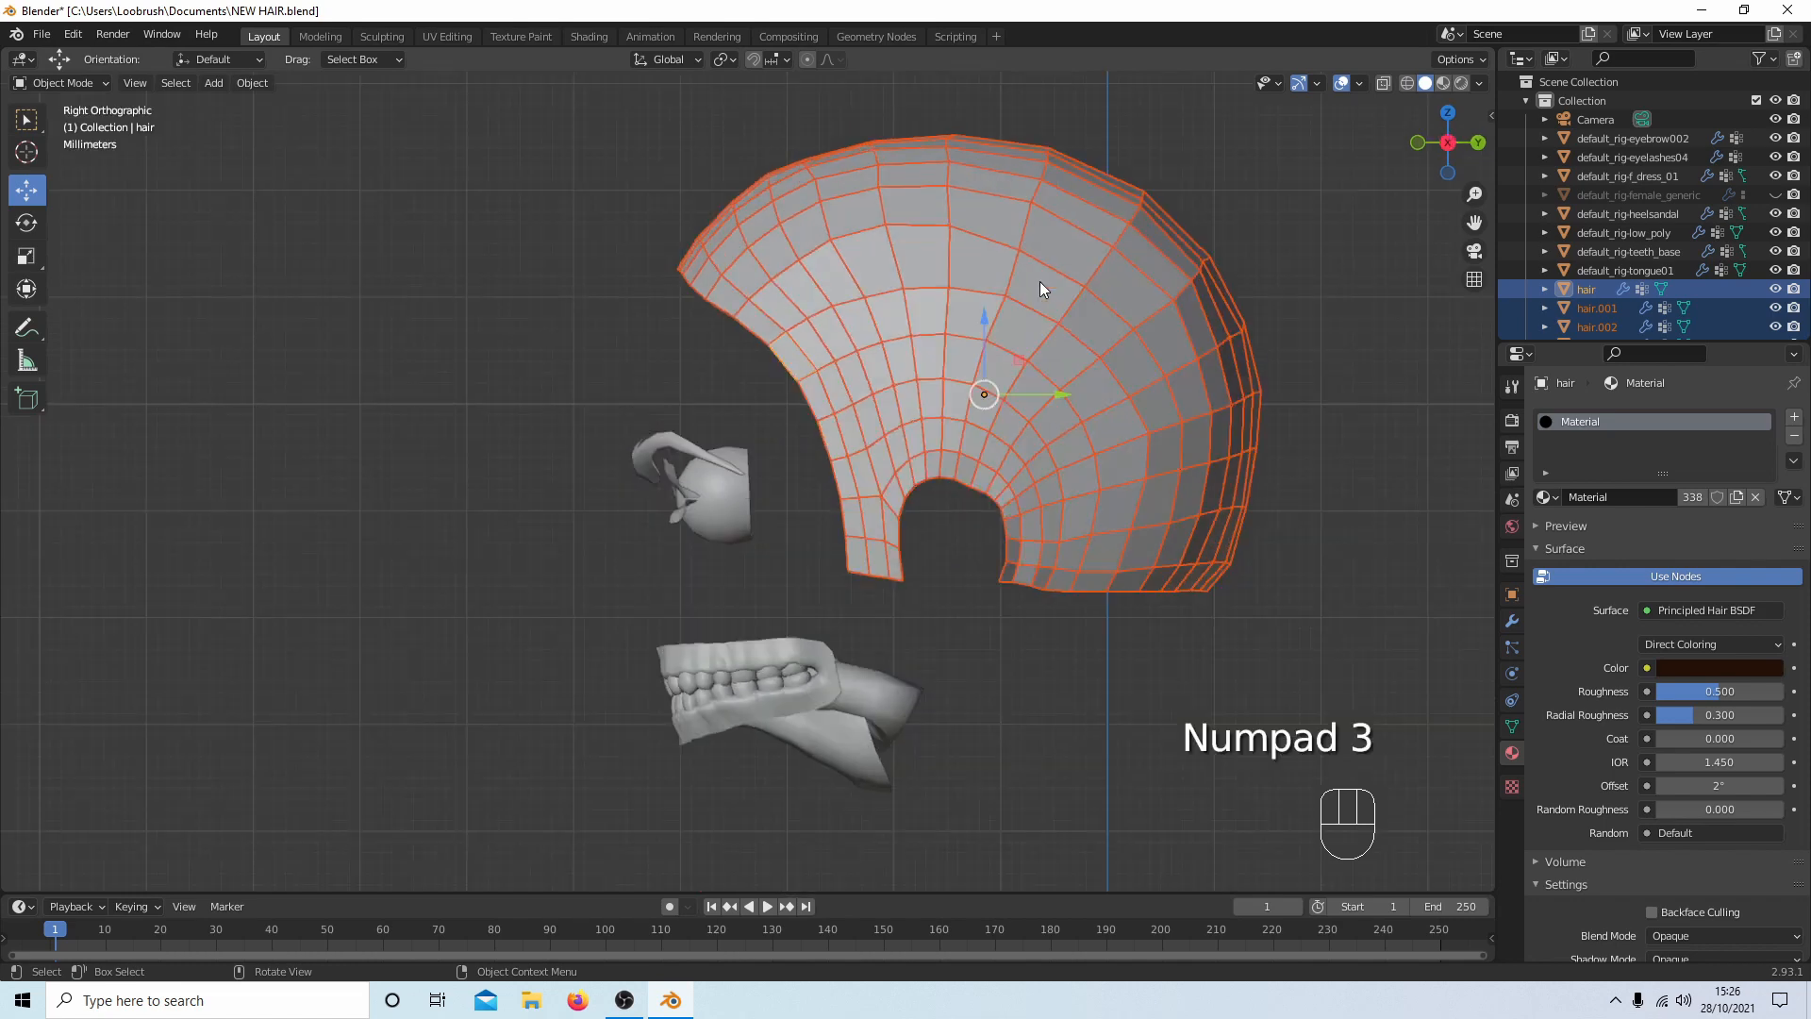
scroll(882, 351, up, 2)
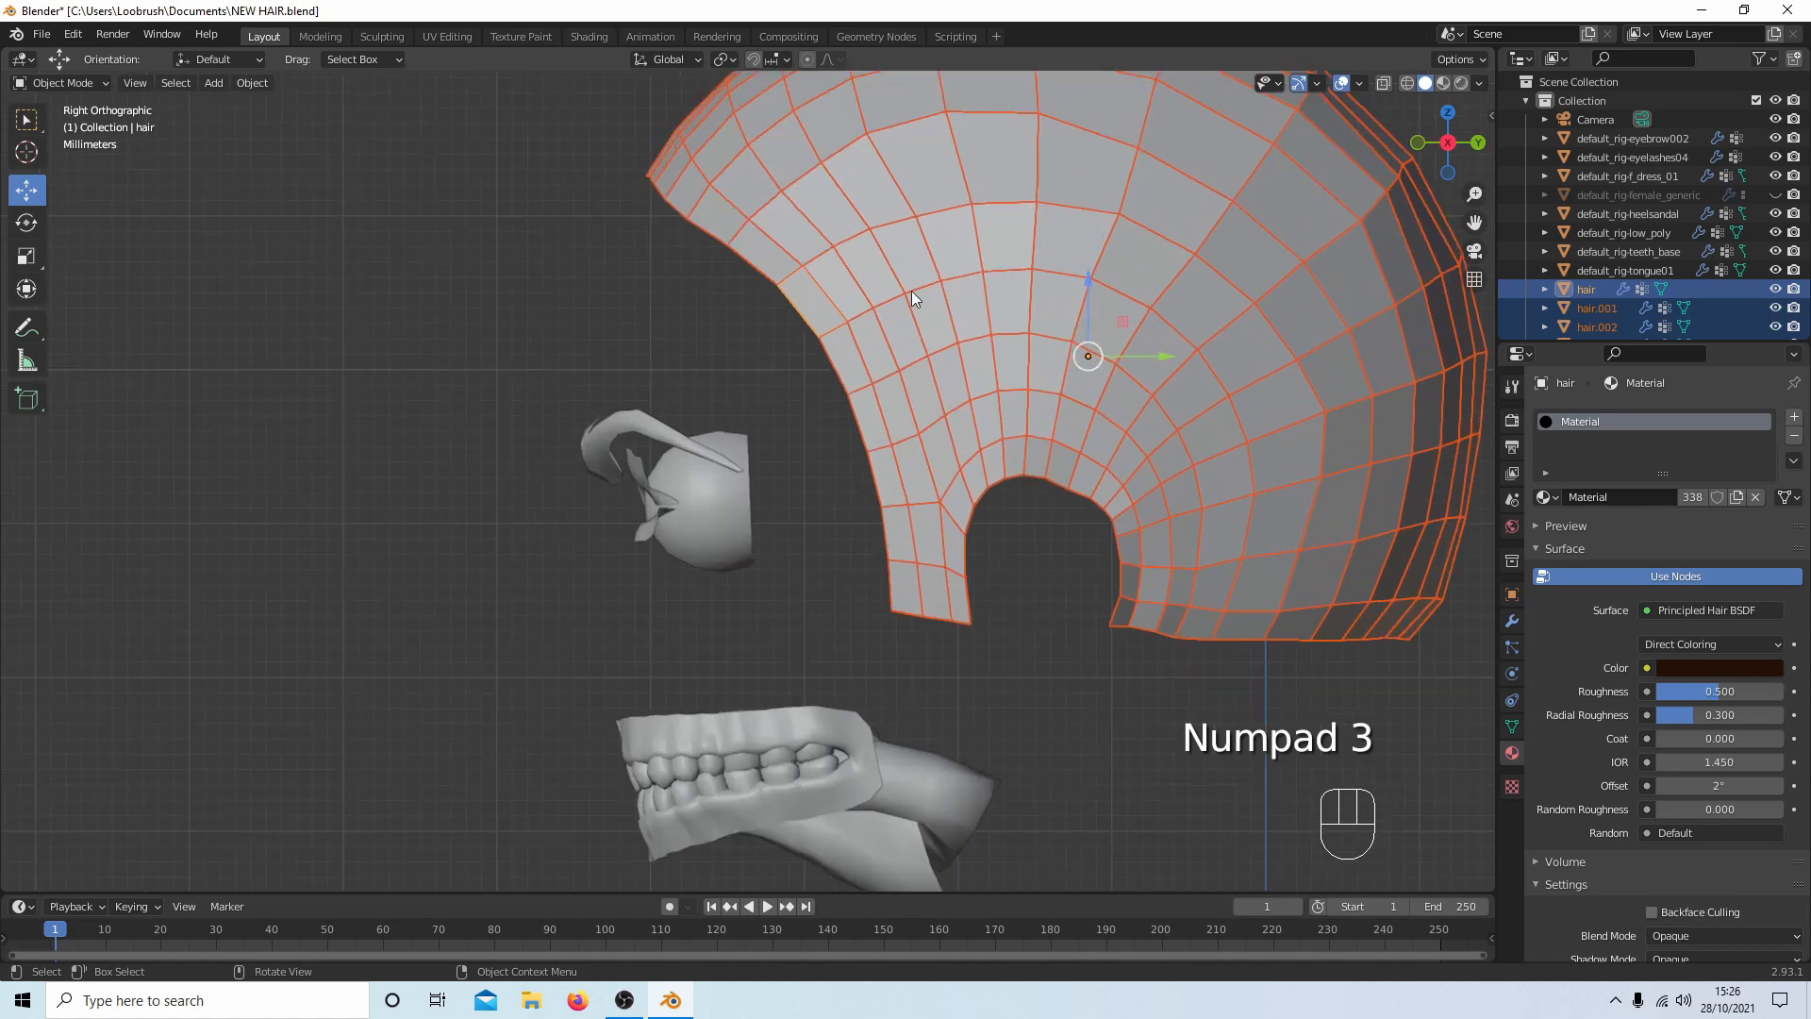
shift+middle_drag(915, 283, 744, 410)
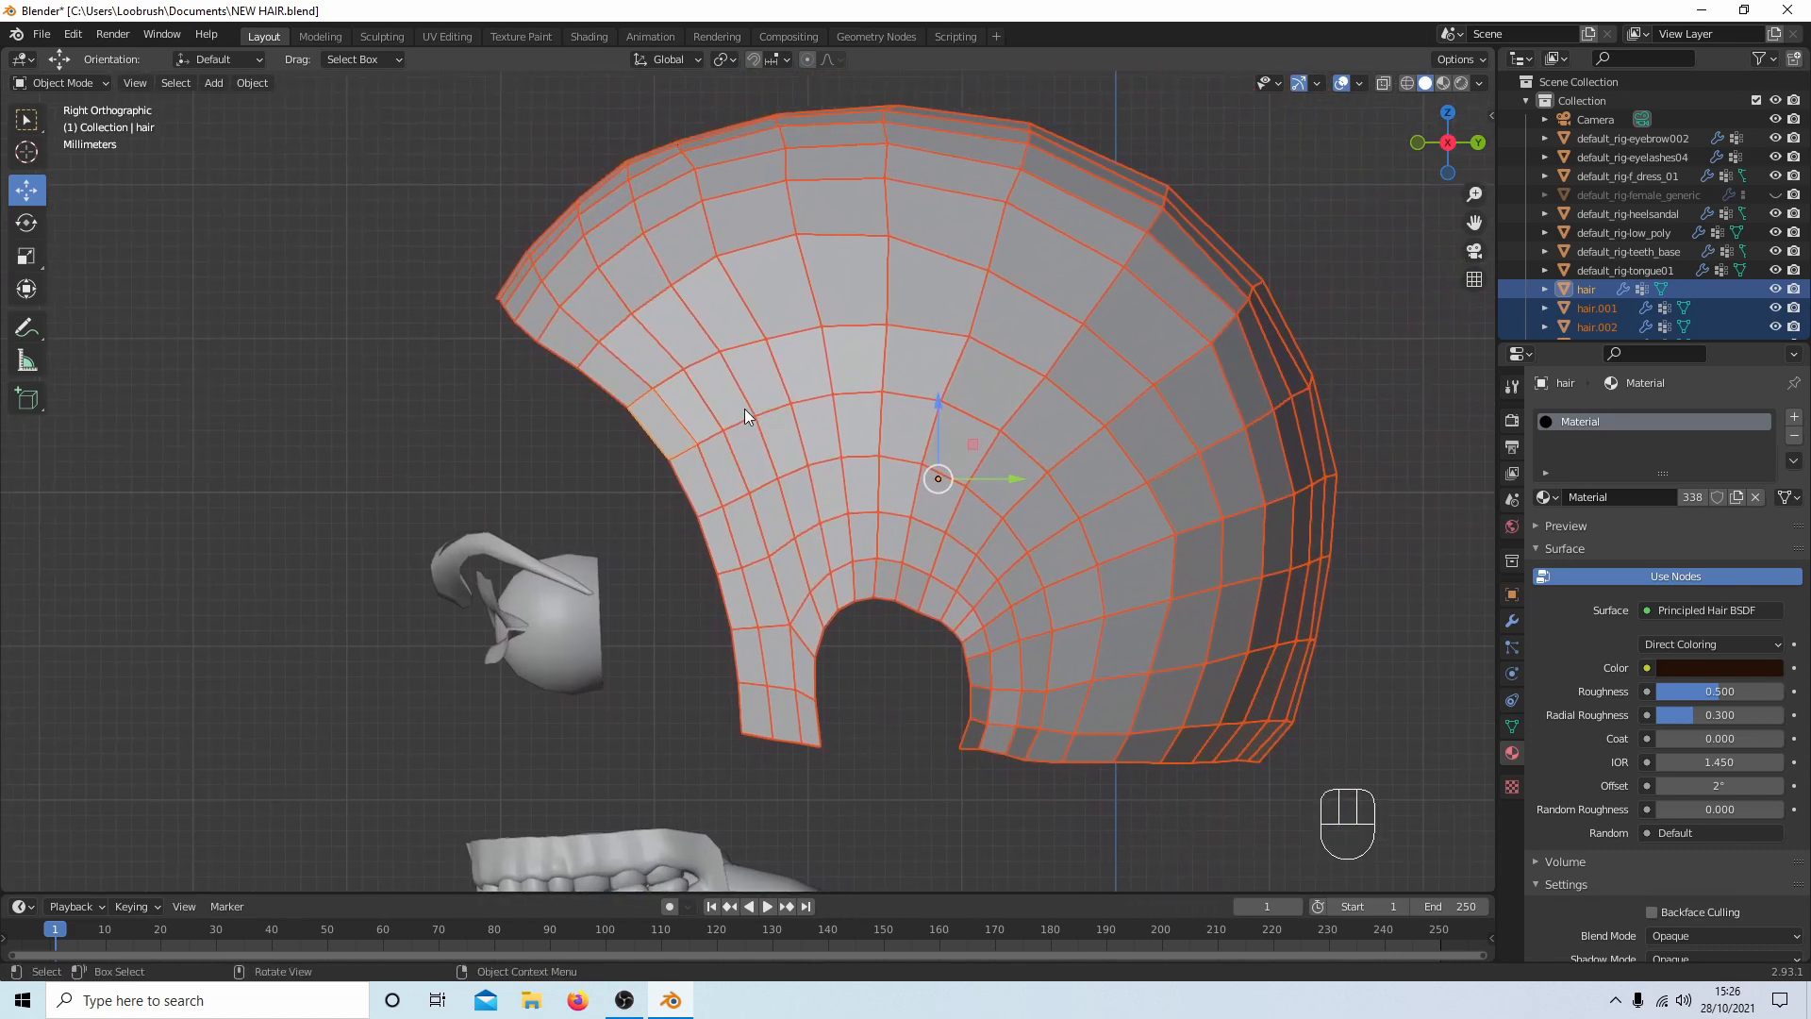
click(670, 433)
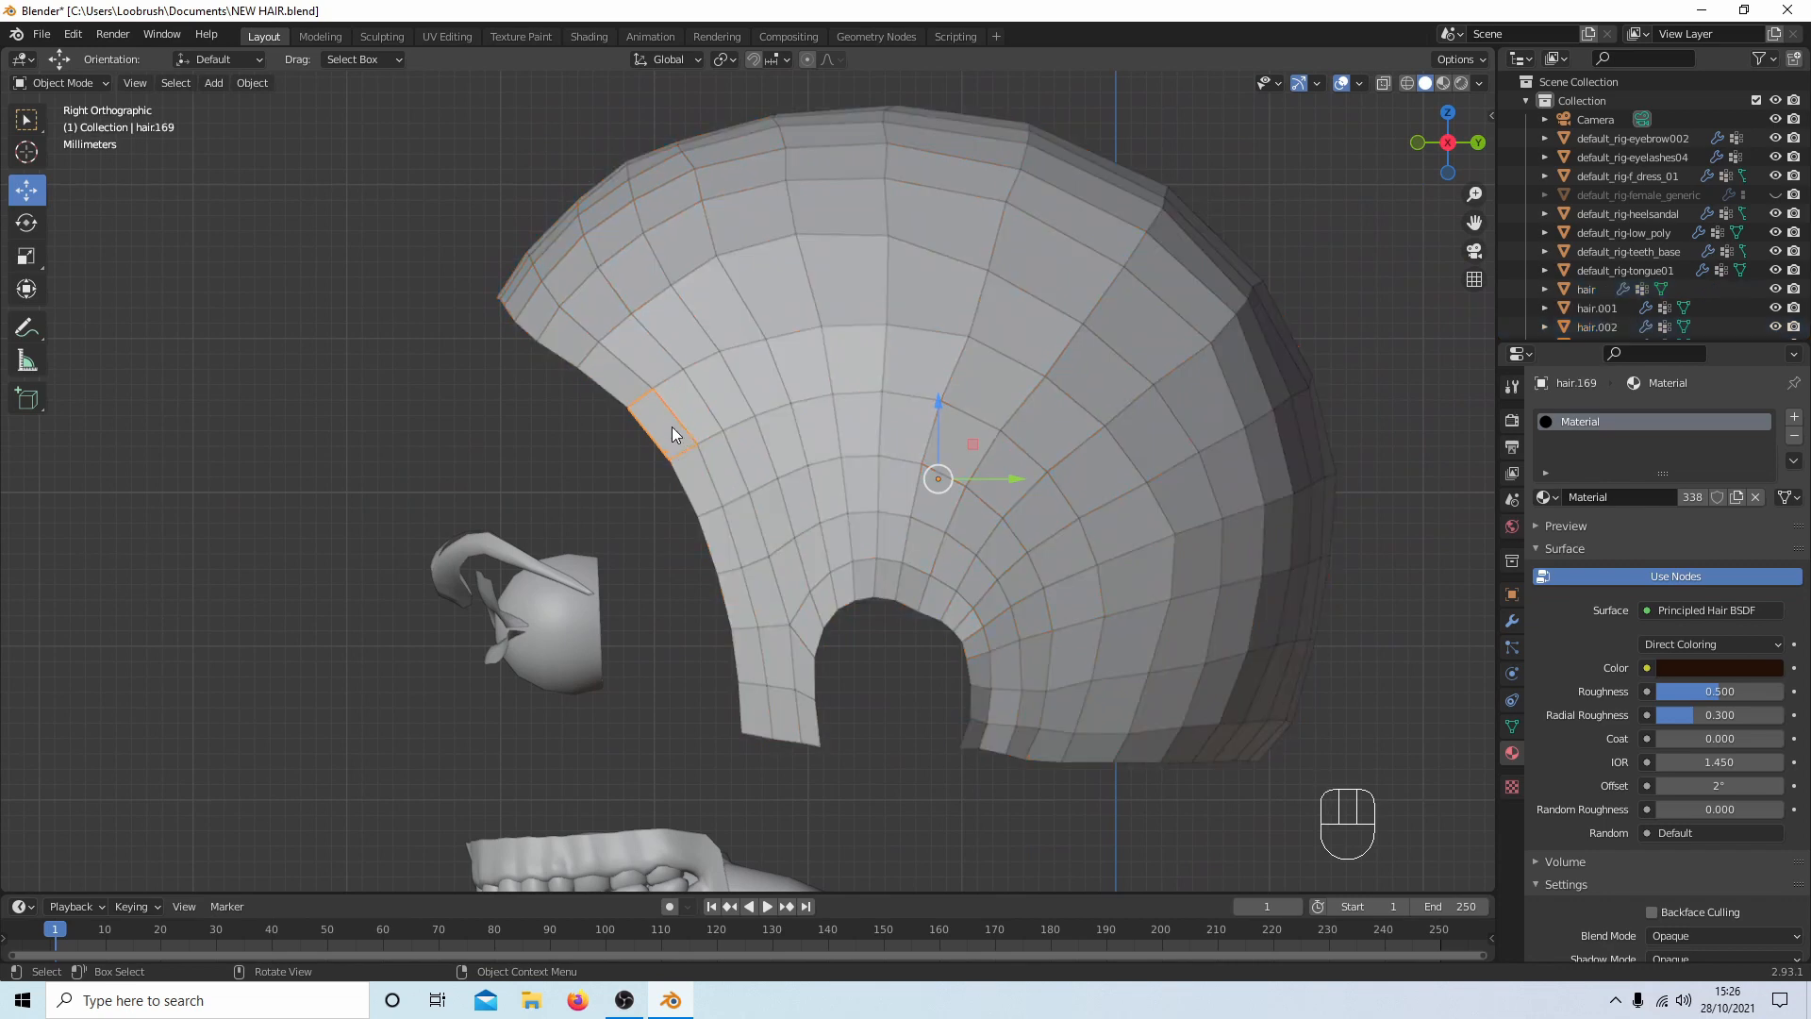
key(shift)
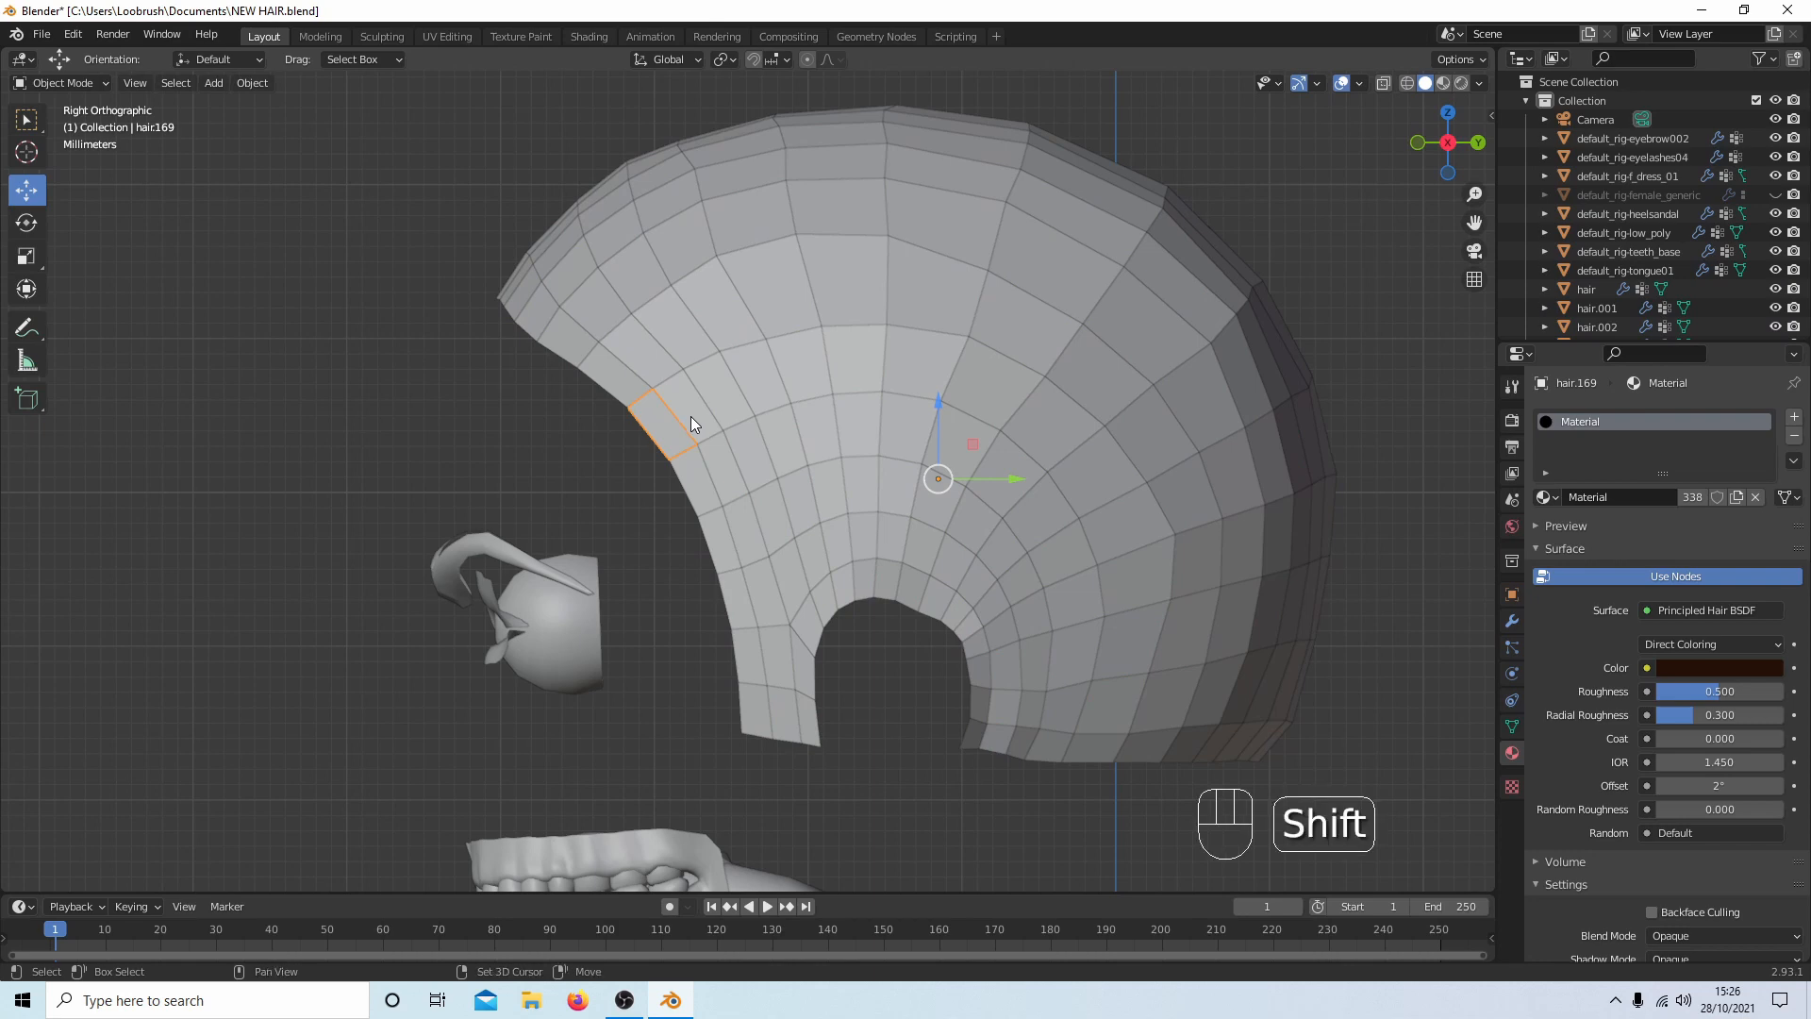
shift+click(701, 407)
shift+click(727, 400)
middle_drag(475, 394, 524, 396)
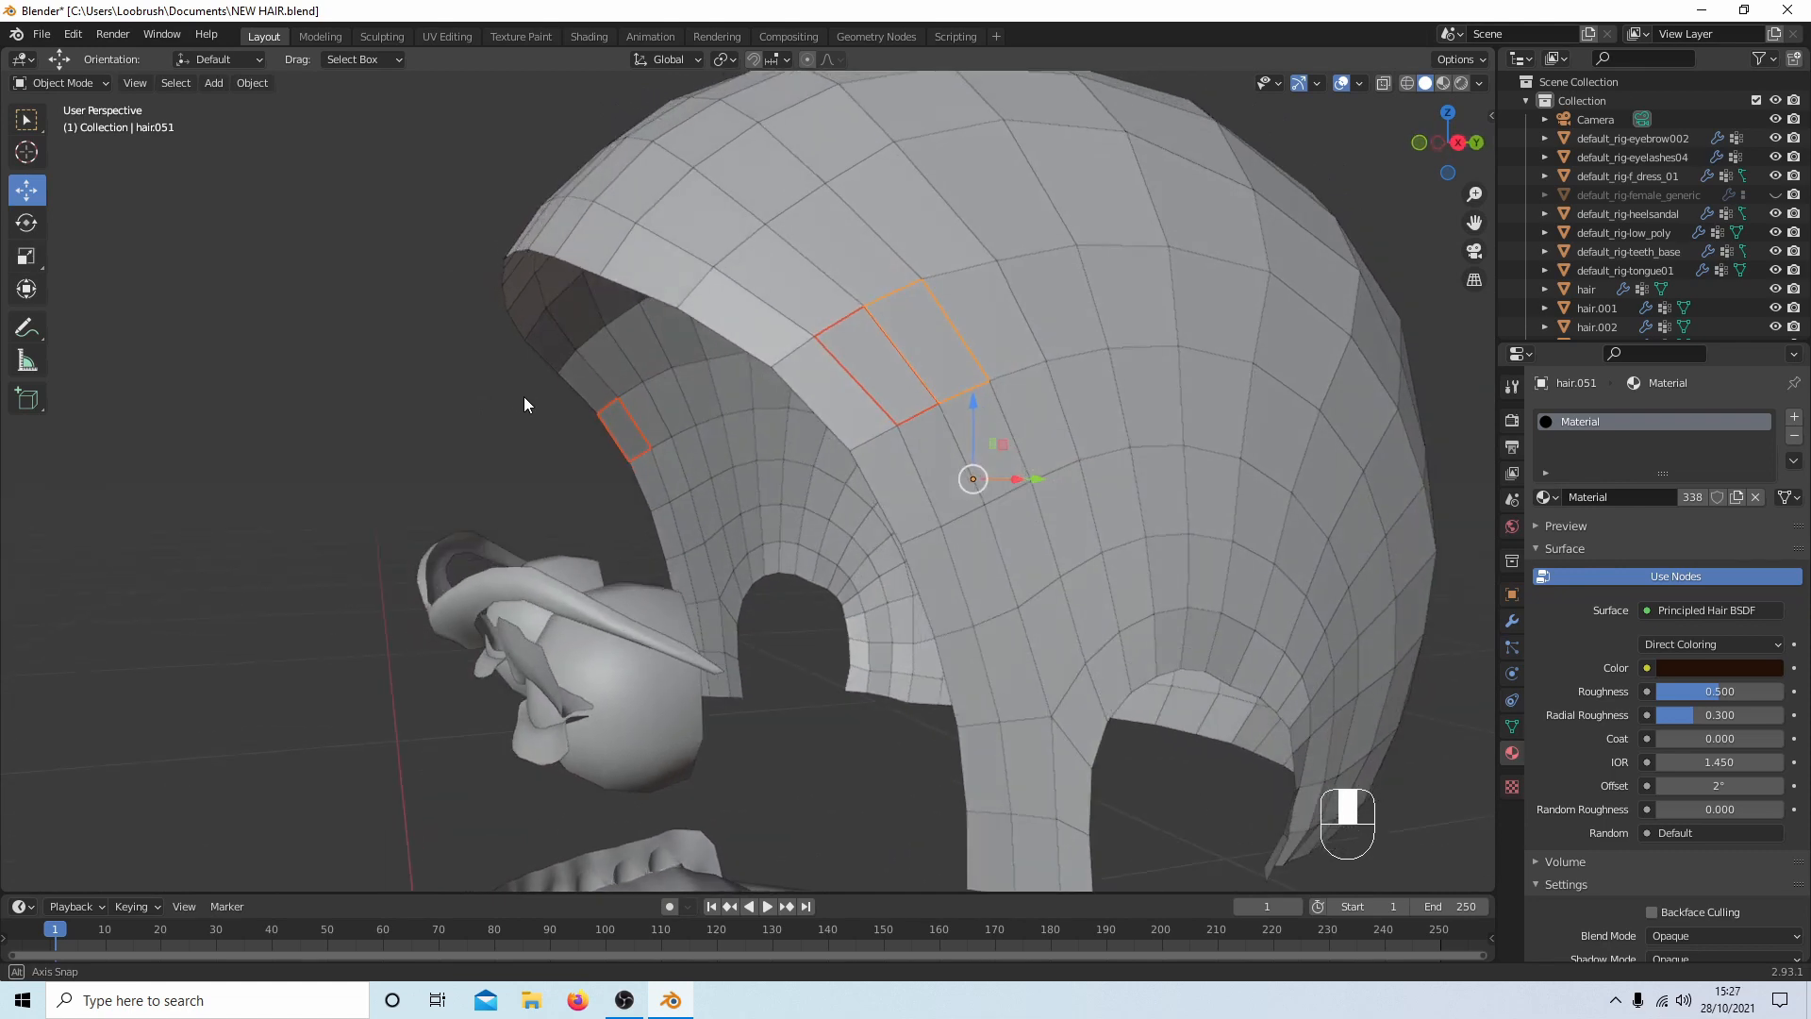
click(628, 428)
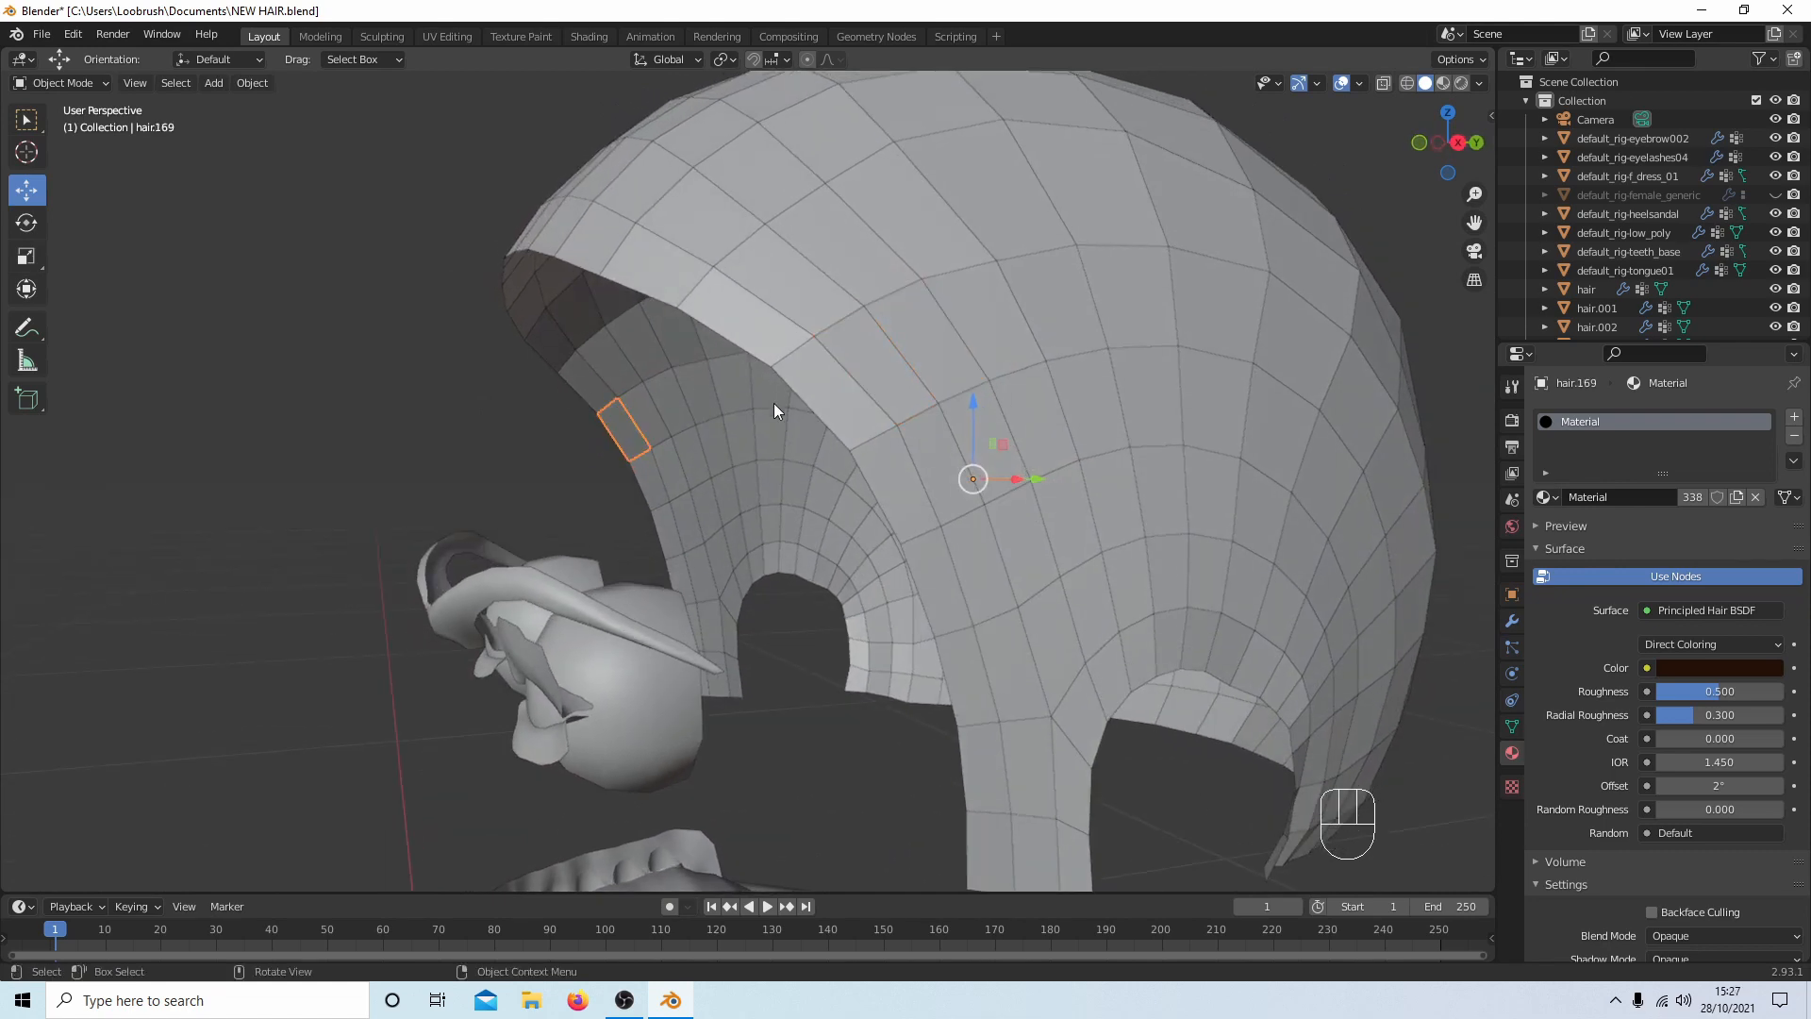
Select the block of six neighbouring hair patches at the front hairline above the temple and join them into one object.
click(847, 398)
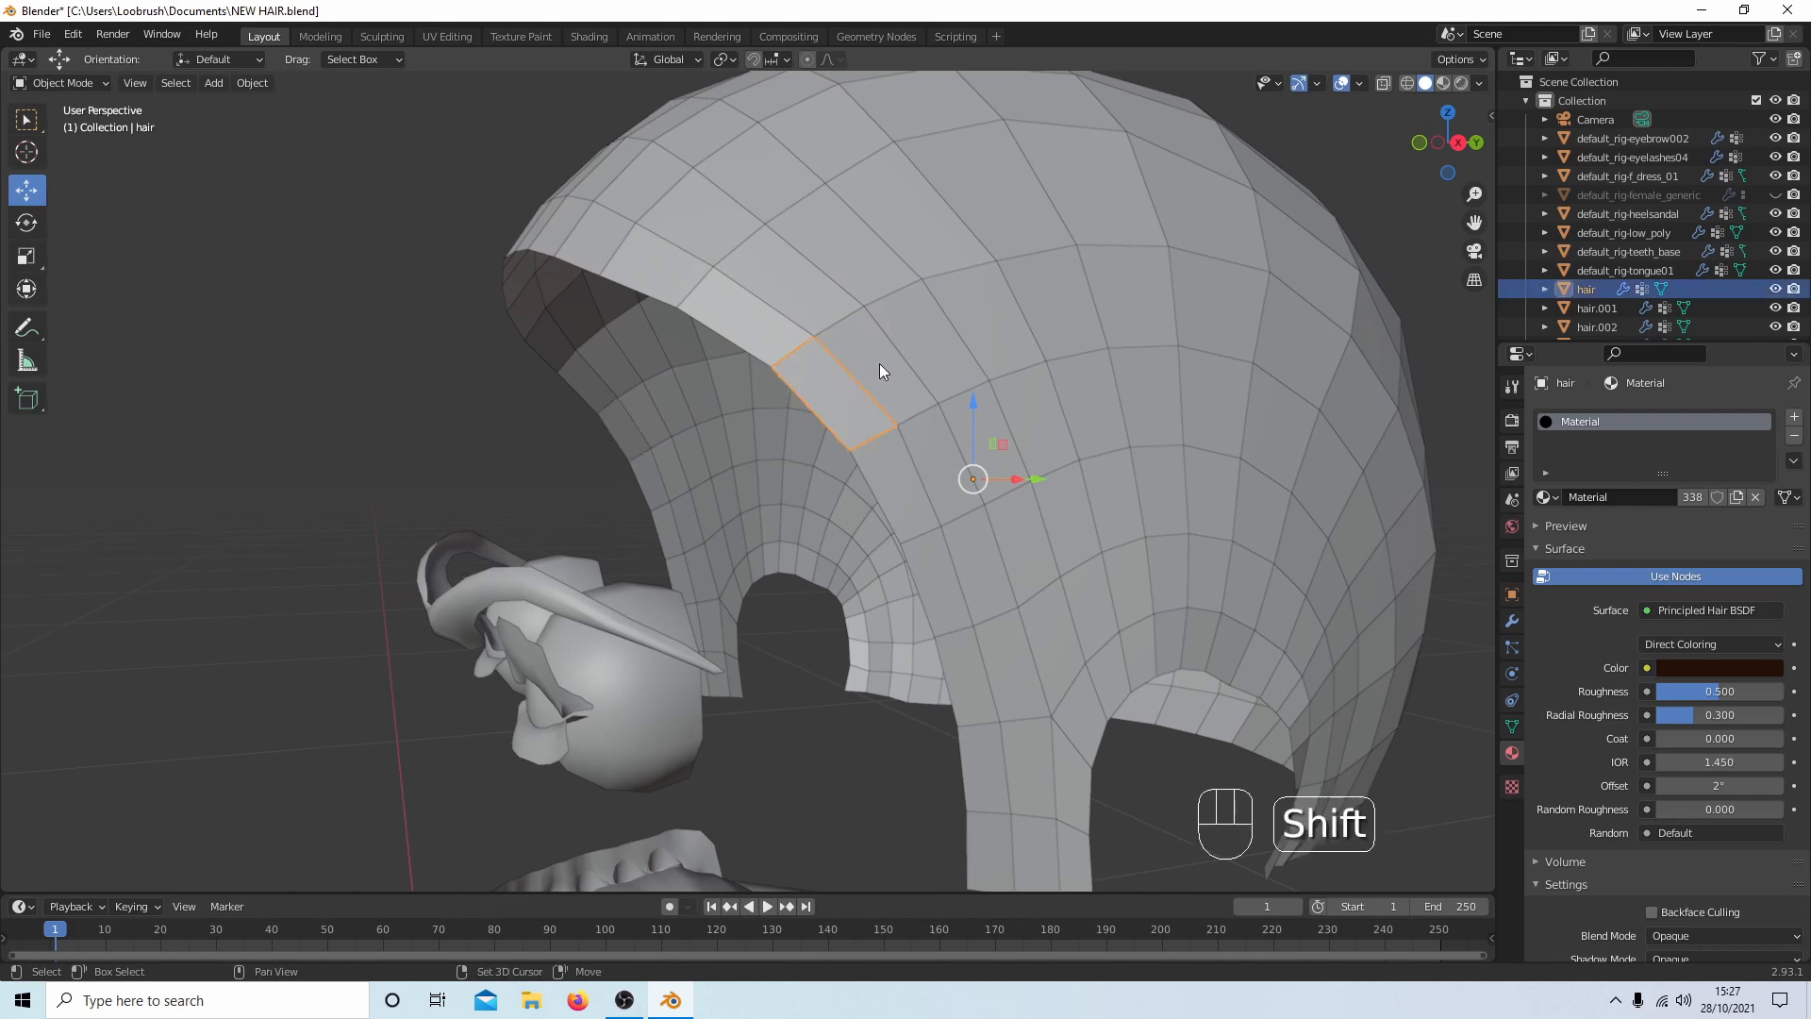
shift+click(880, 364)
shift+click(925, 343)
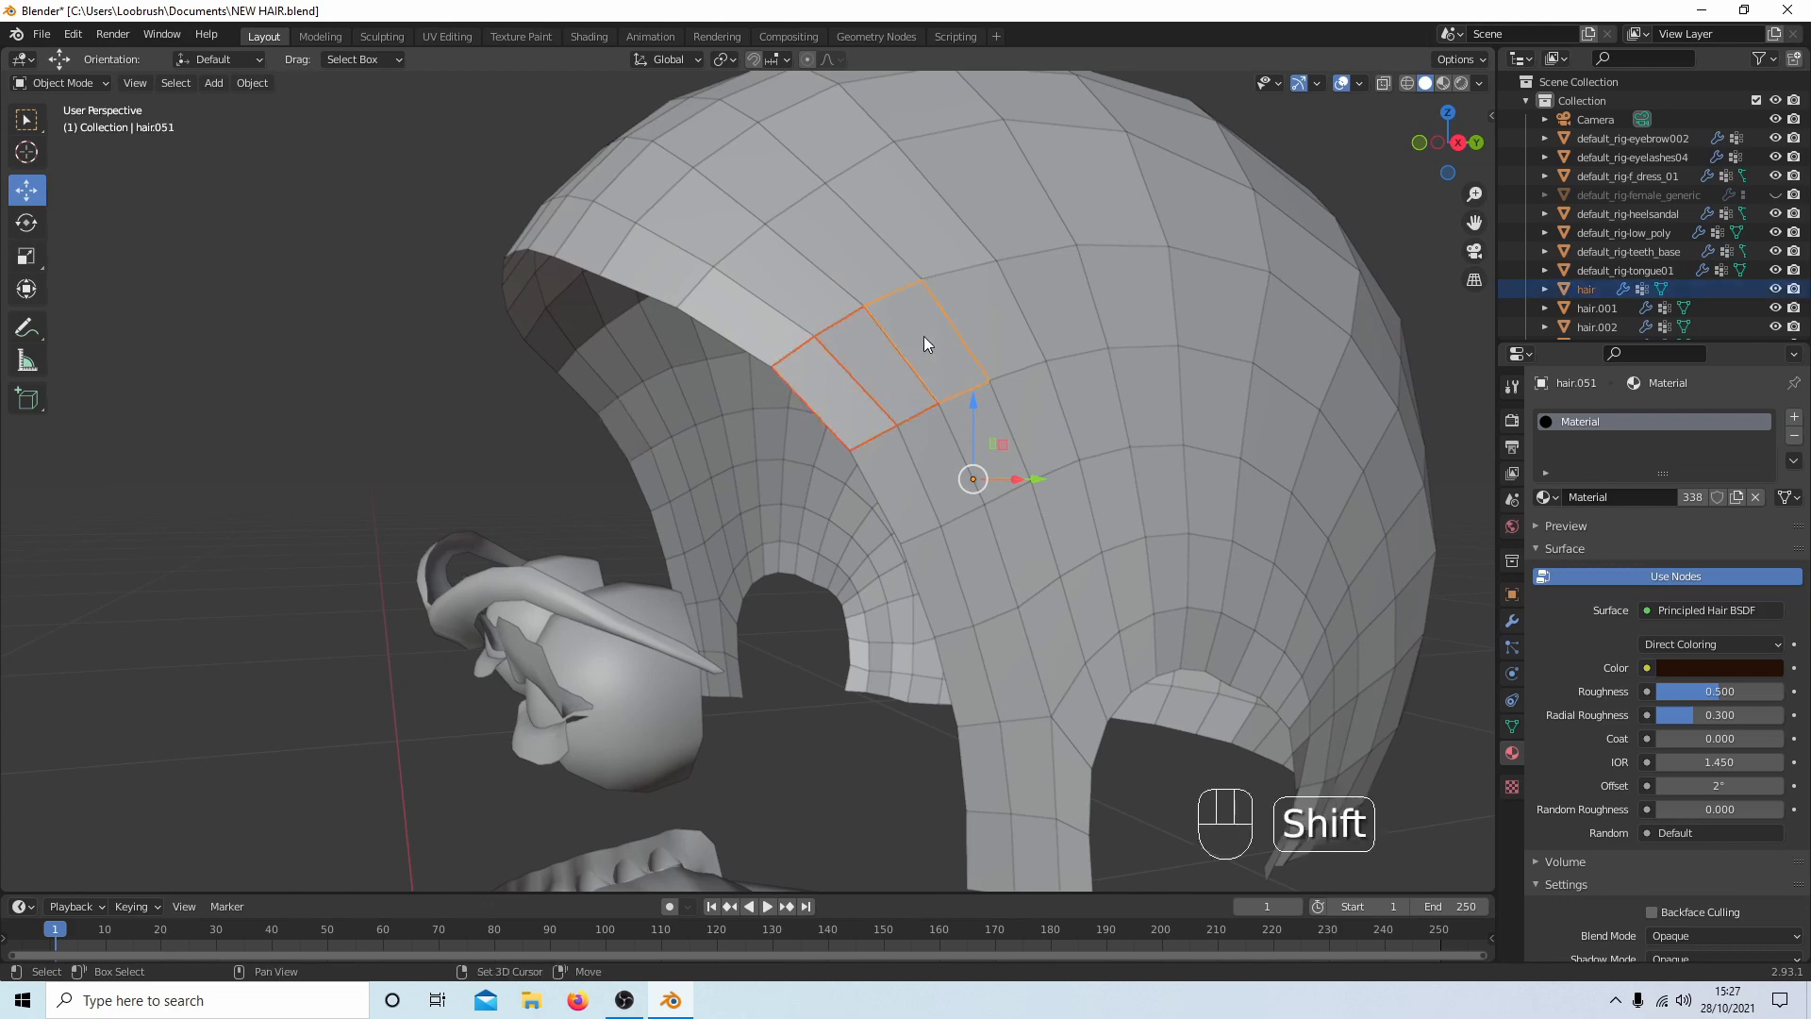
middle_drag(926, 337, 889, 338)
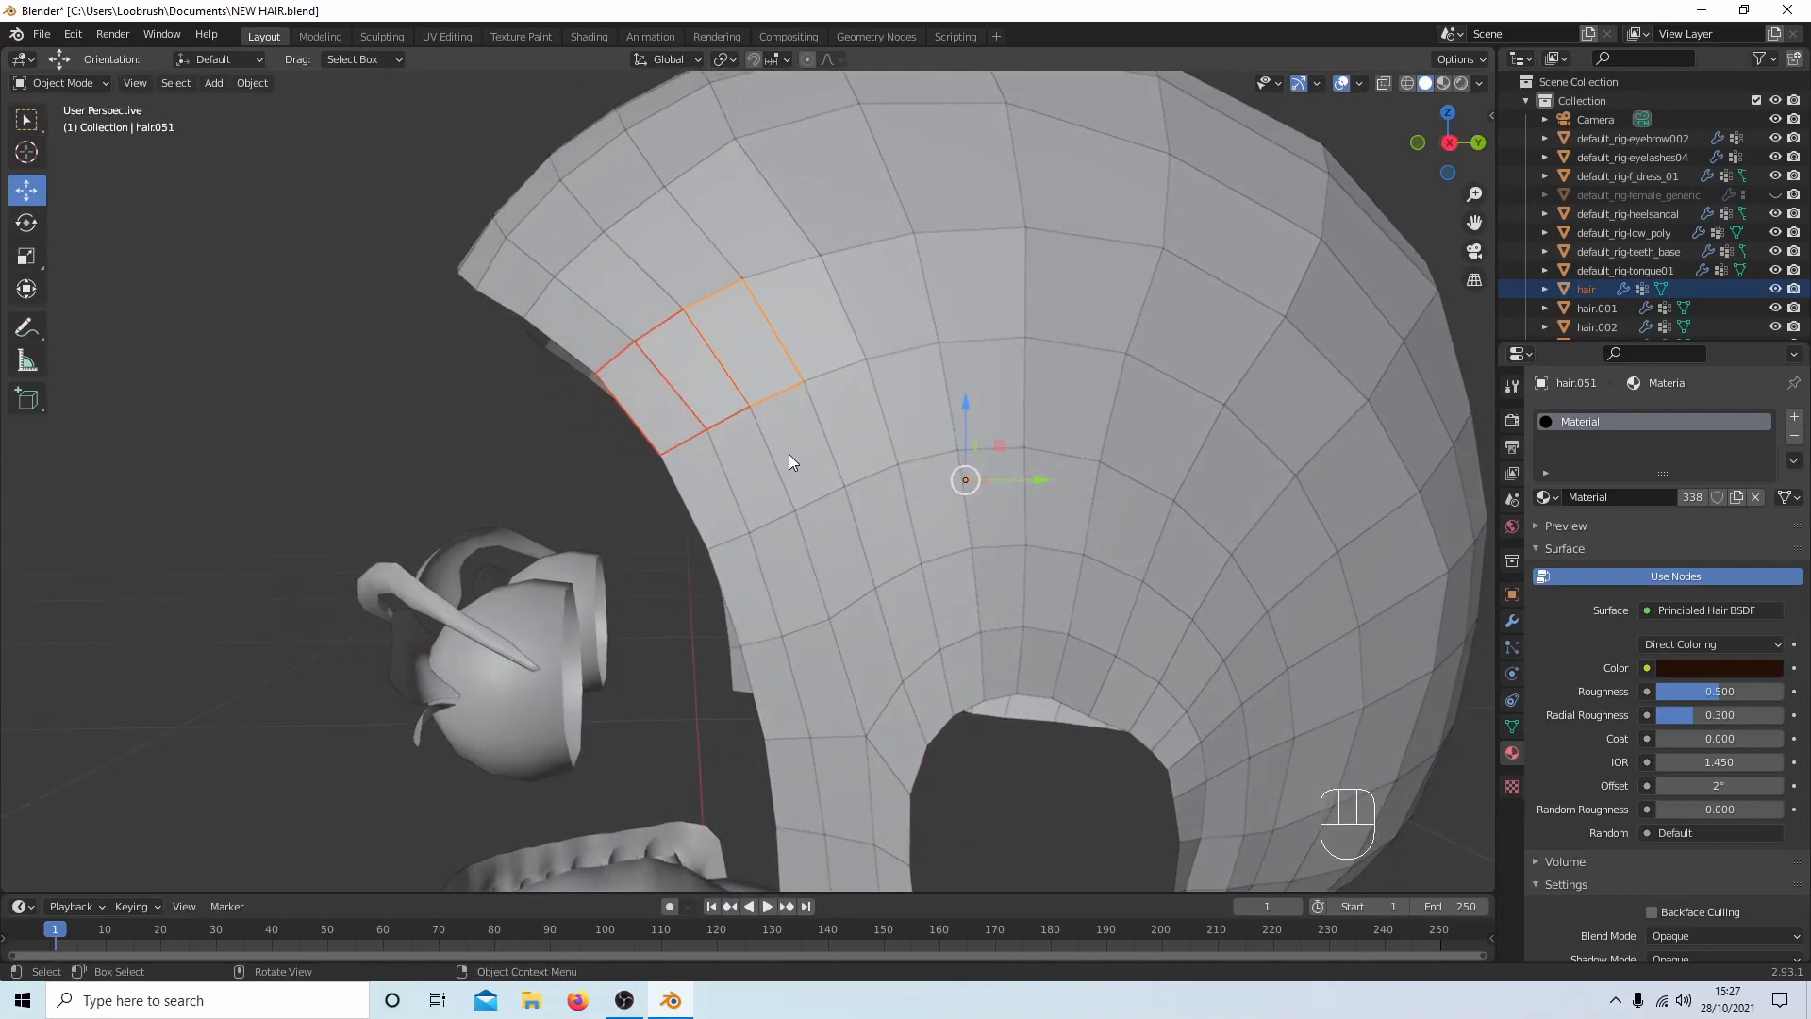
shift+click(710, 467)
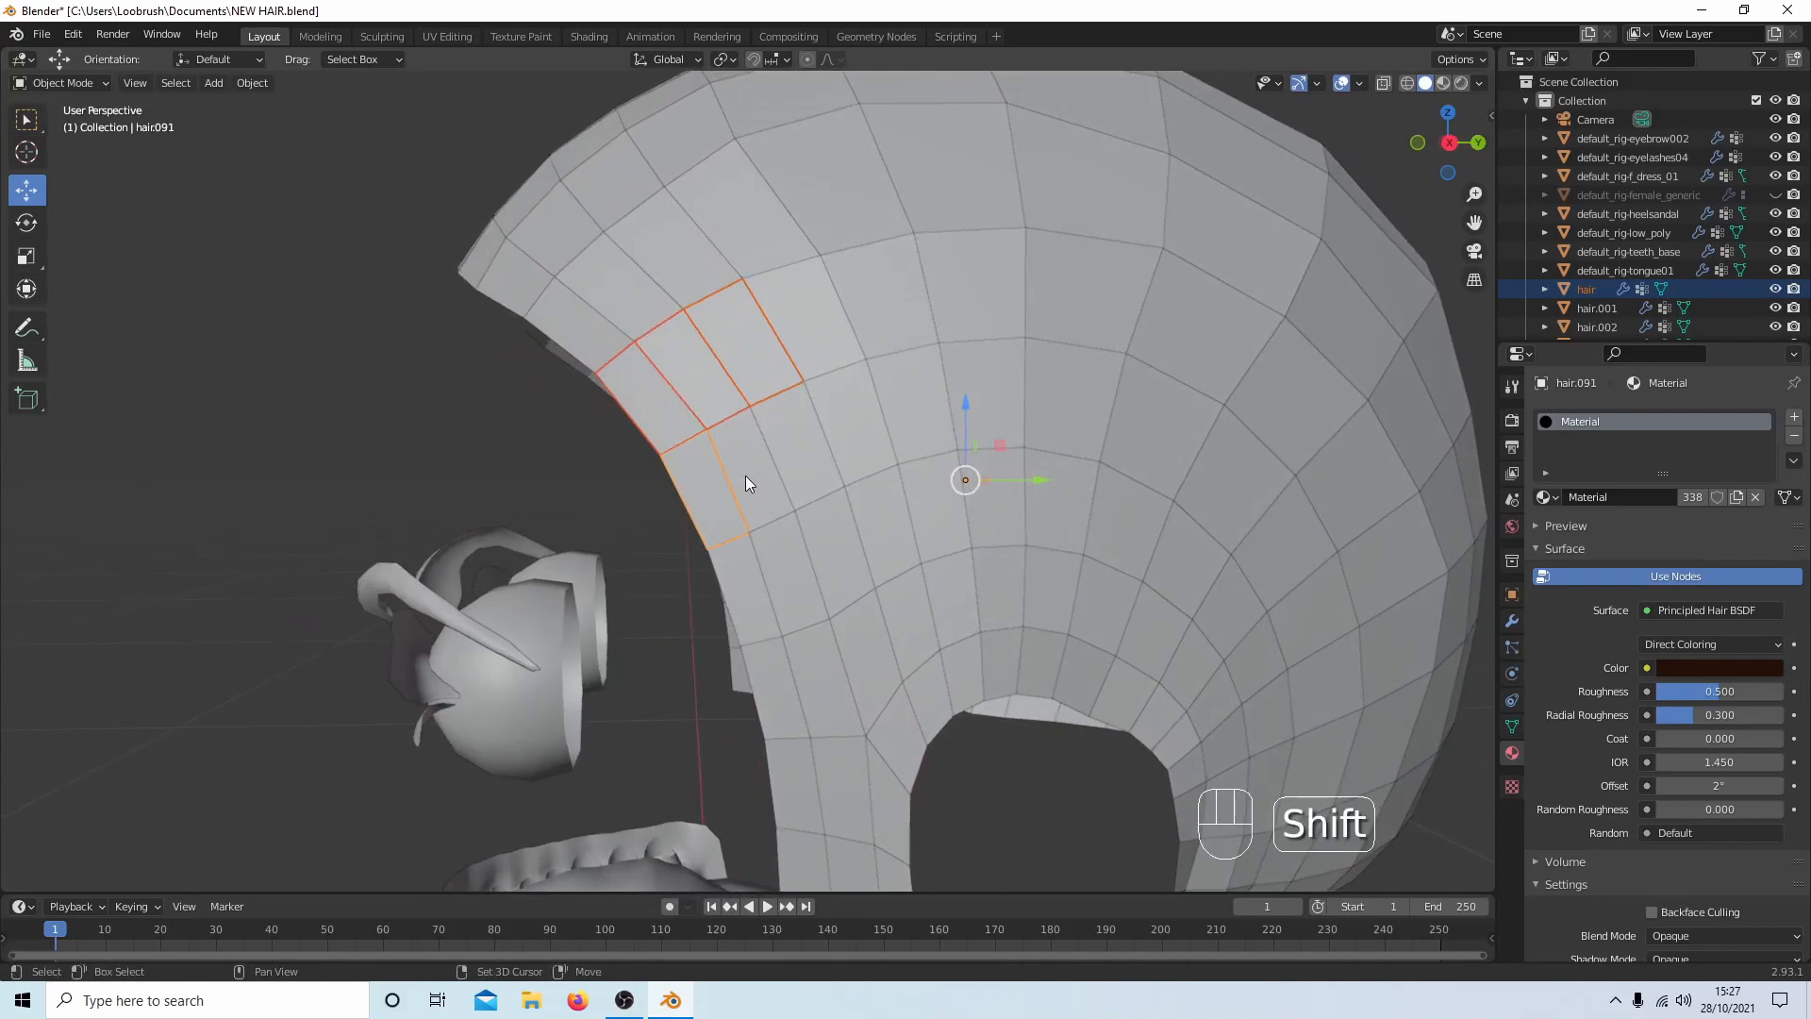
shift+click(755, 477)
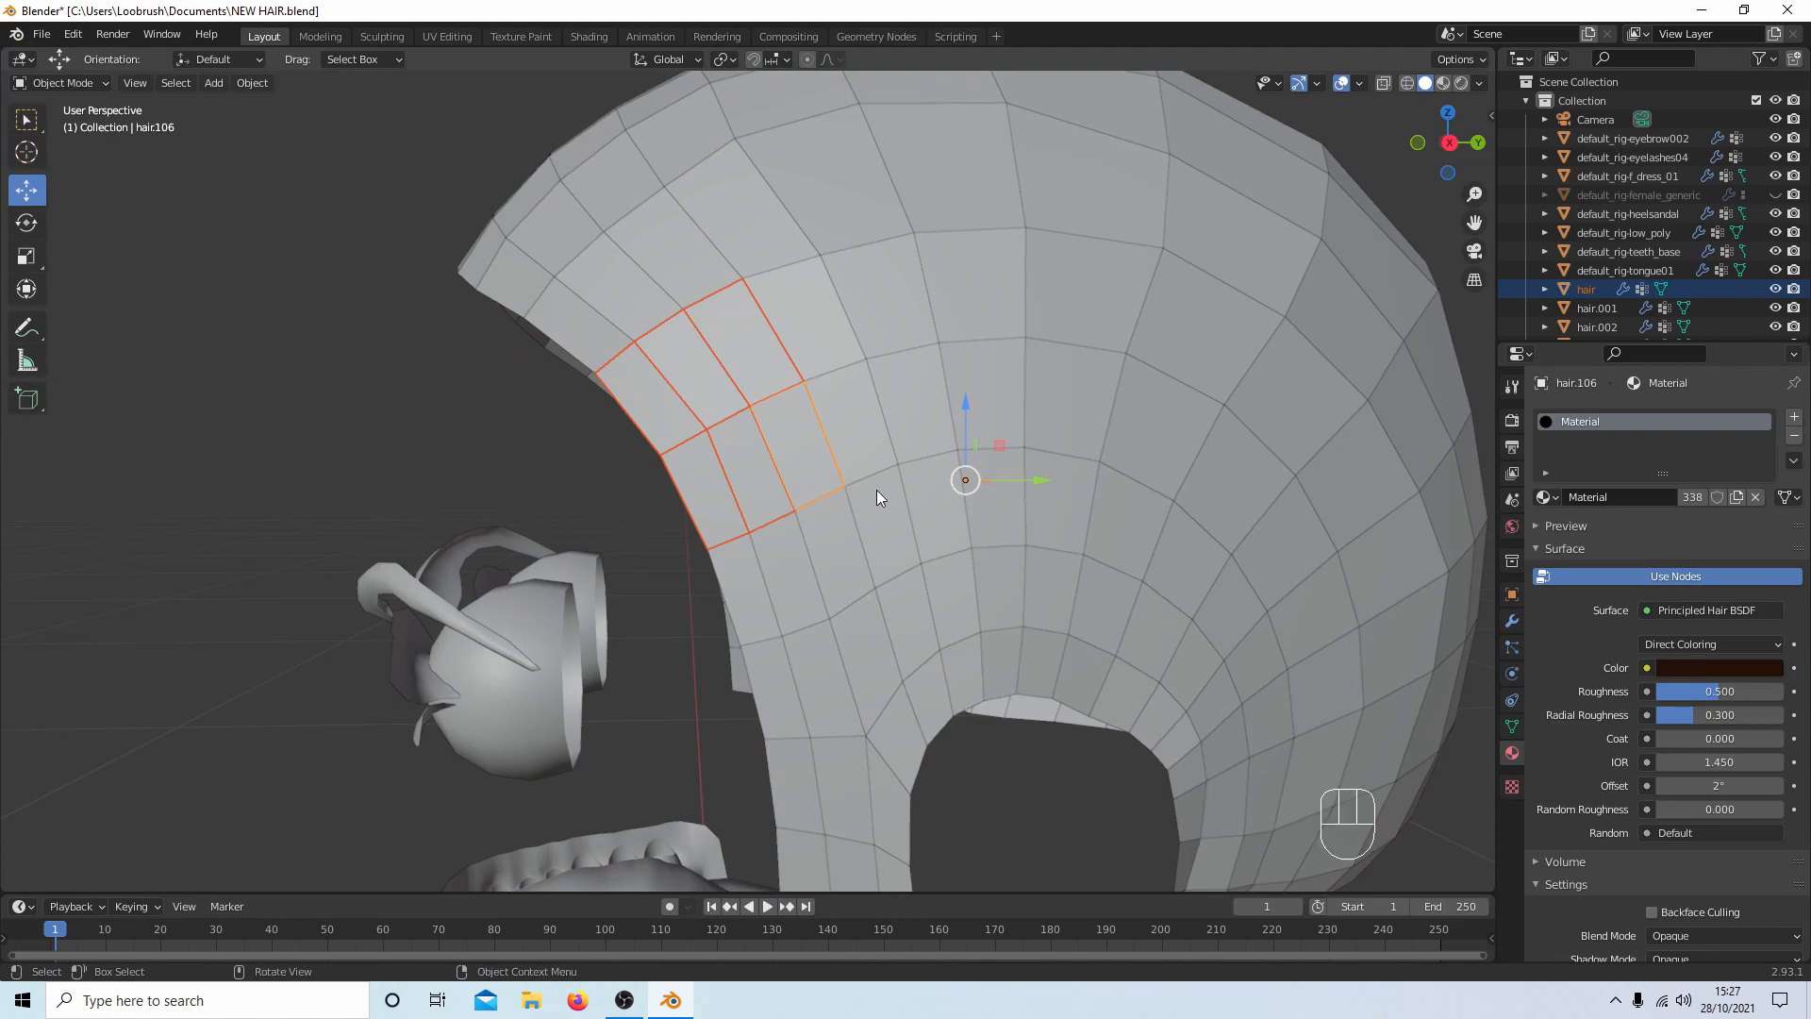
middle_drag(876, 490, 8, 437)
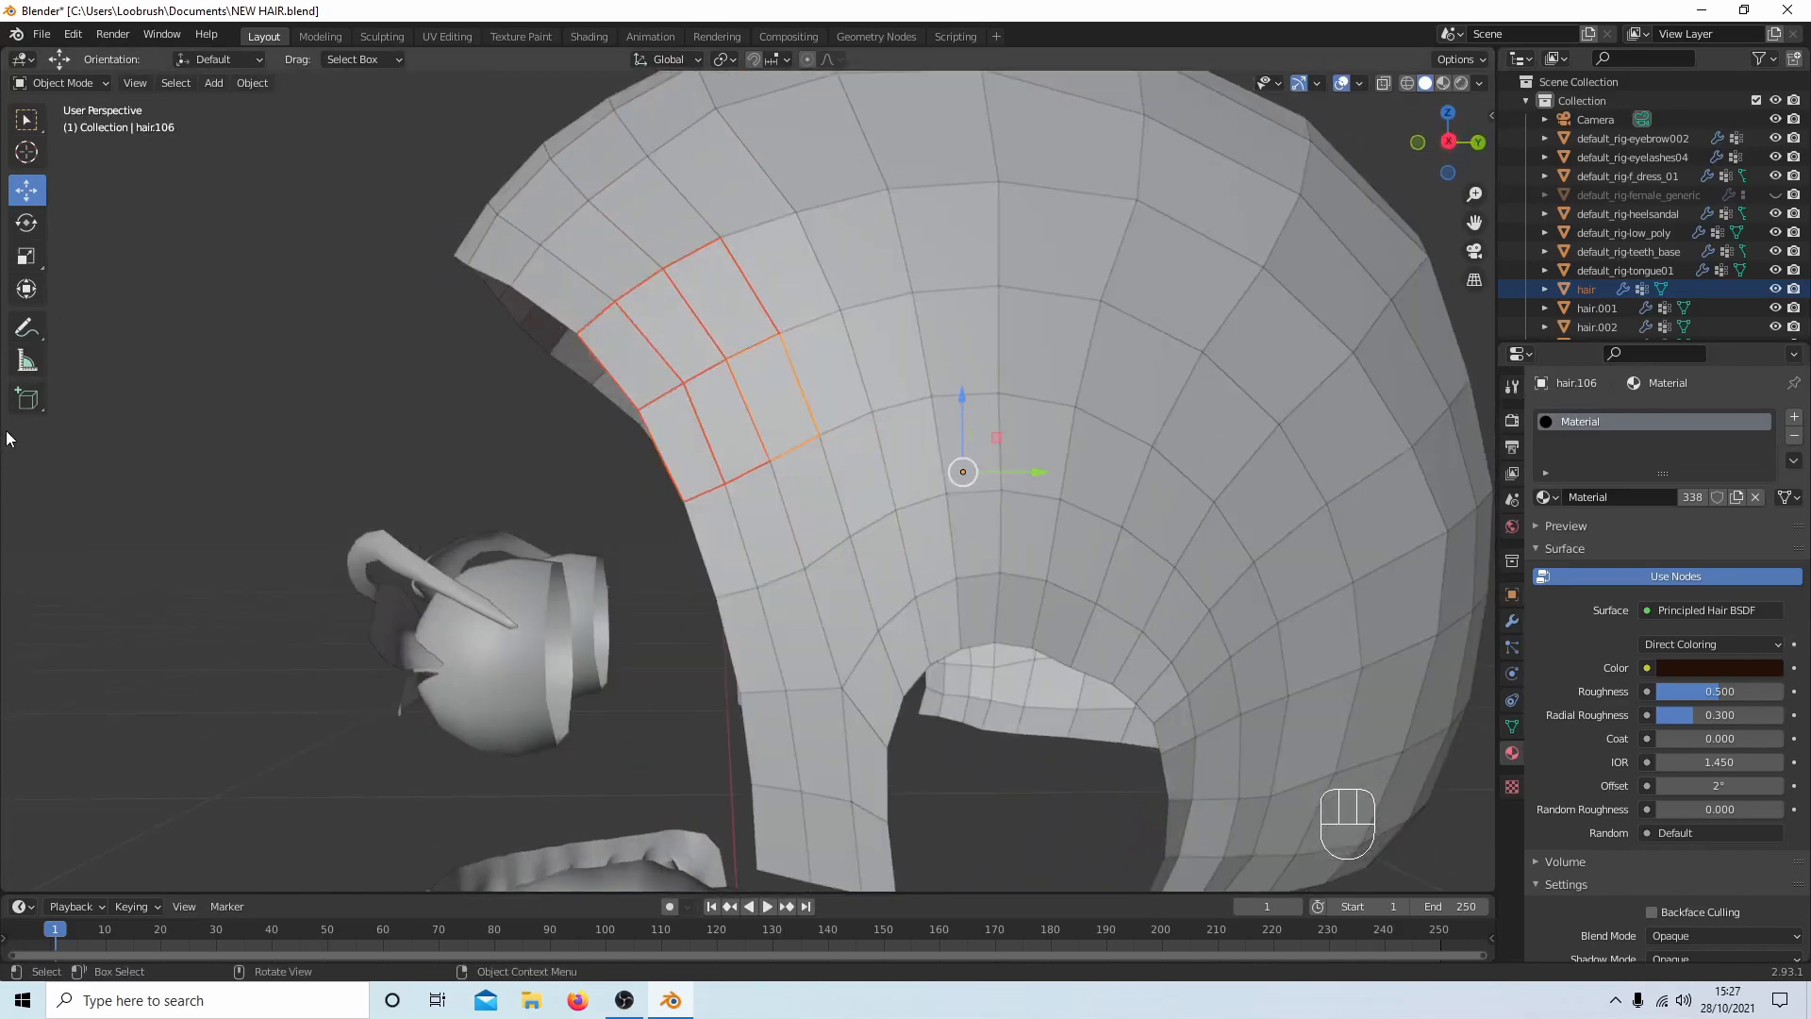
scroll(283, 357, down, 2)
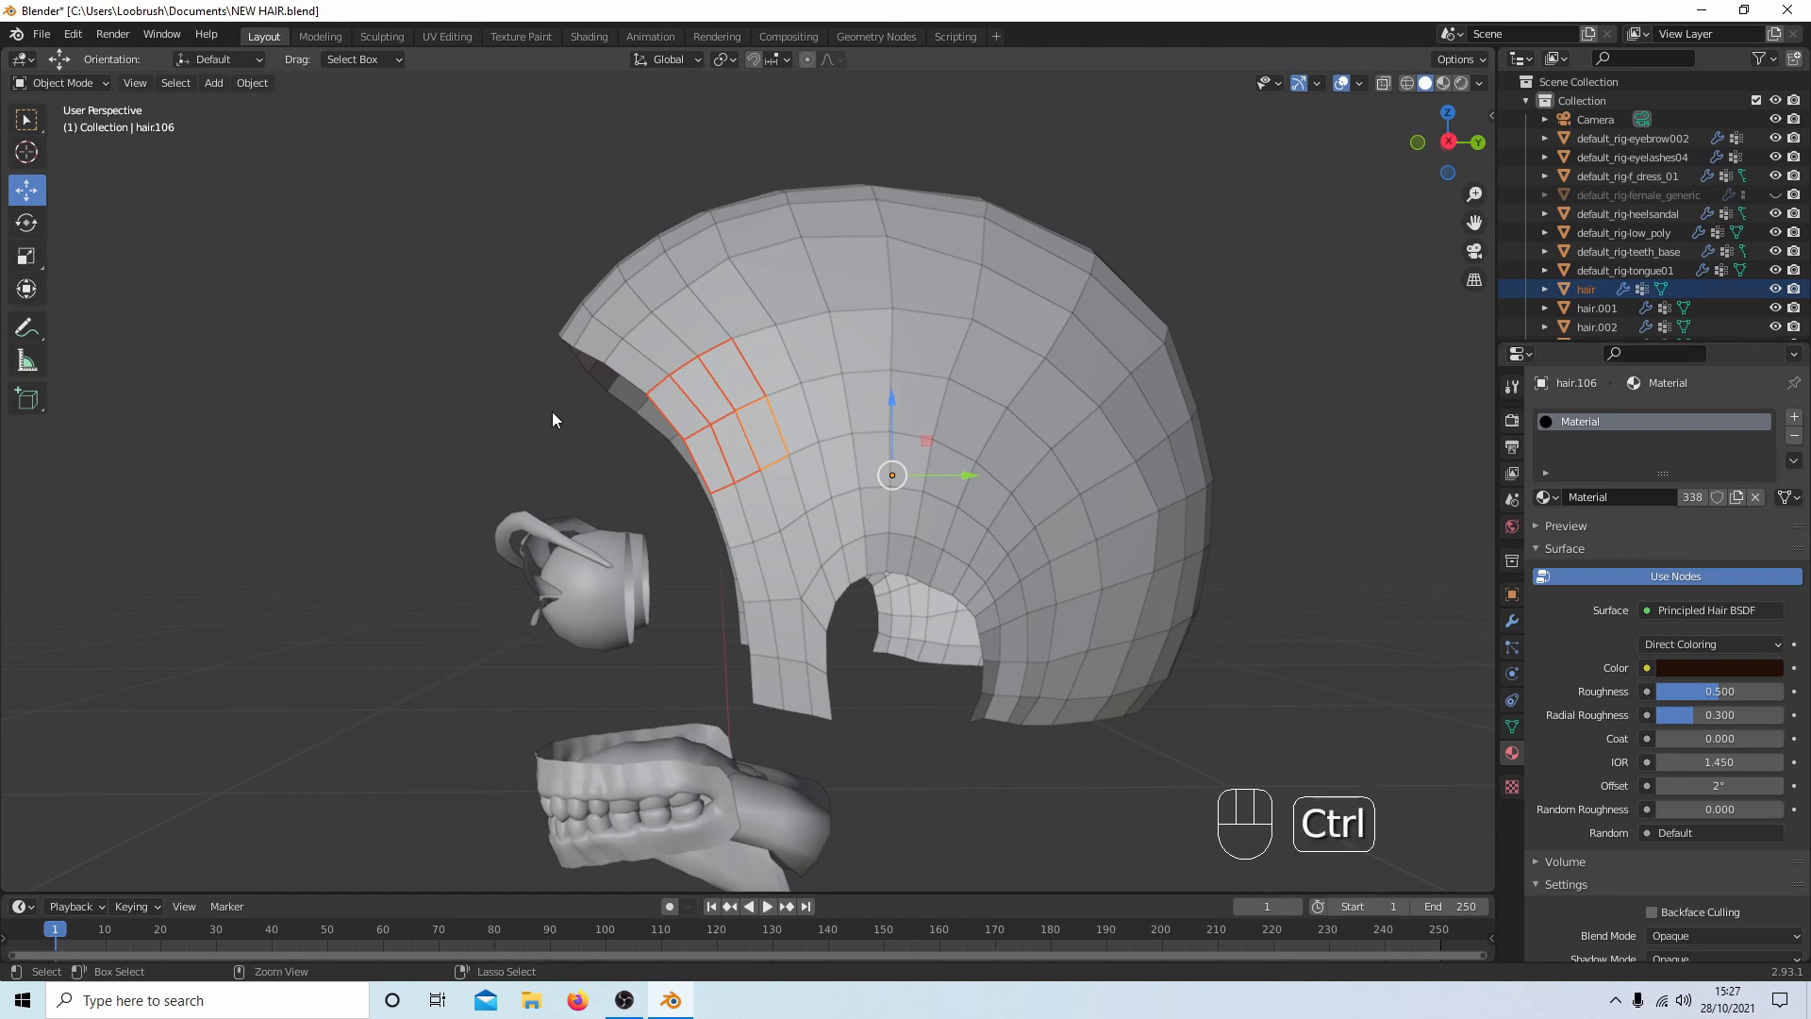
key(ctrl+j)
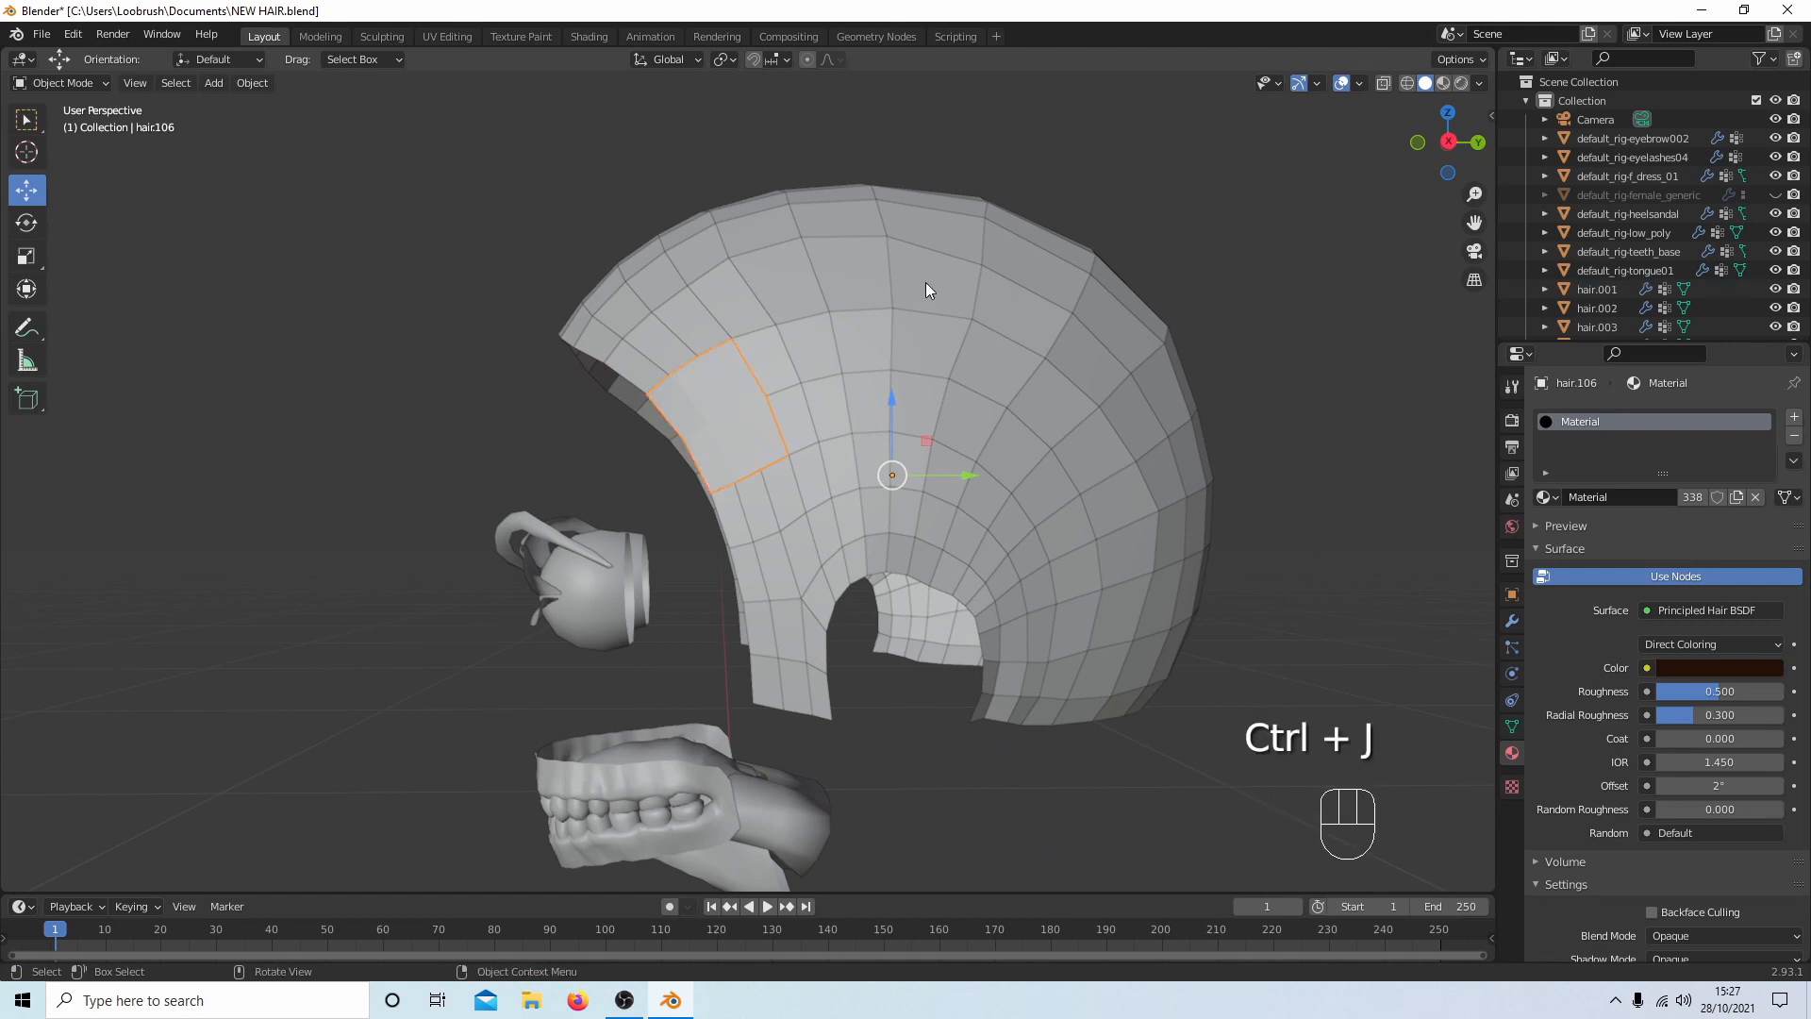
Rename the joined front hairline patch object to hd1.
middle_drag(761, 410, 693, 483)
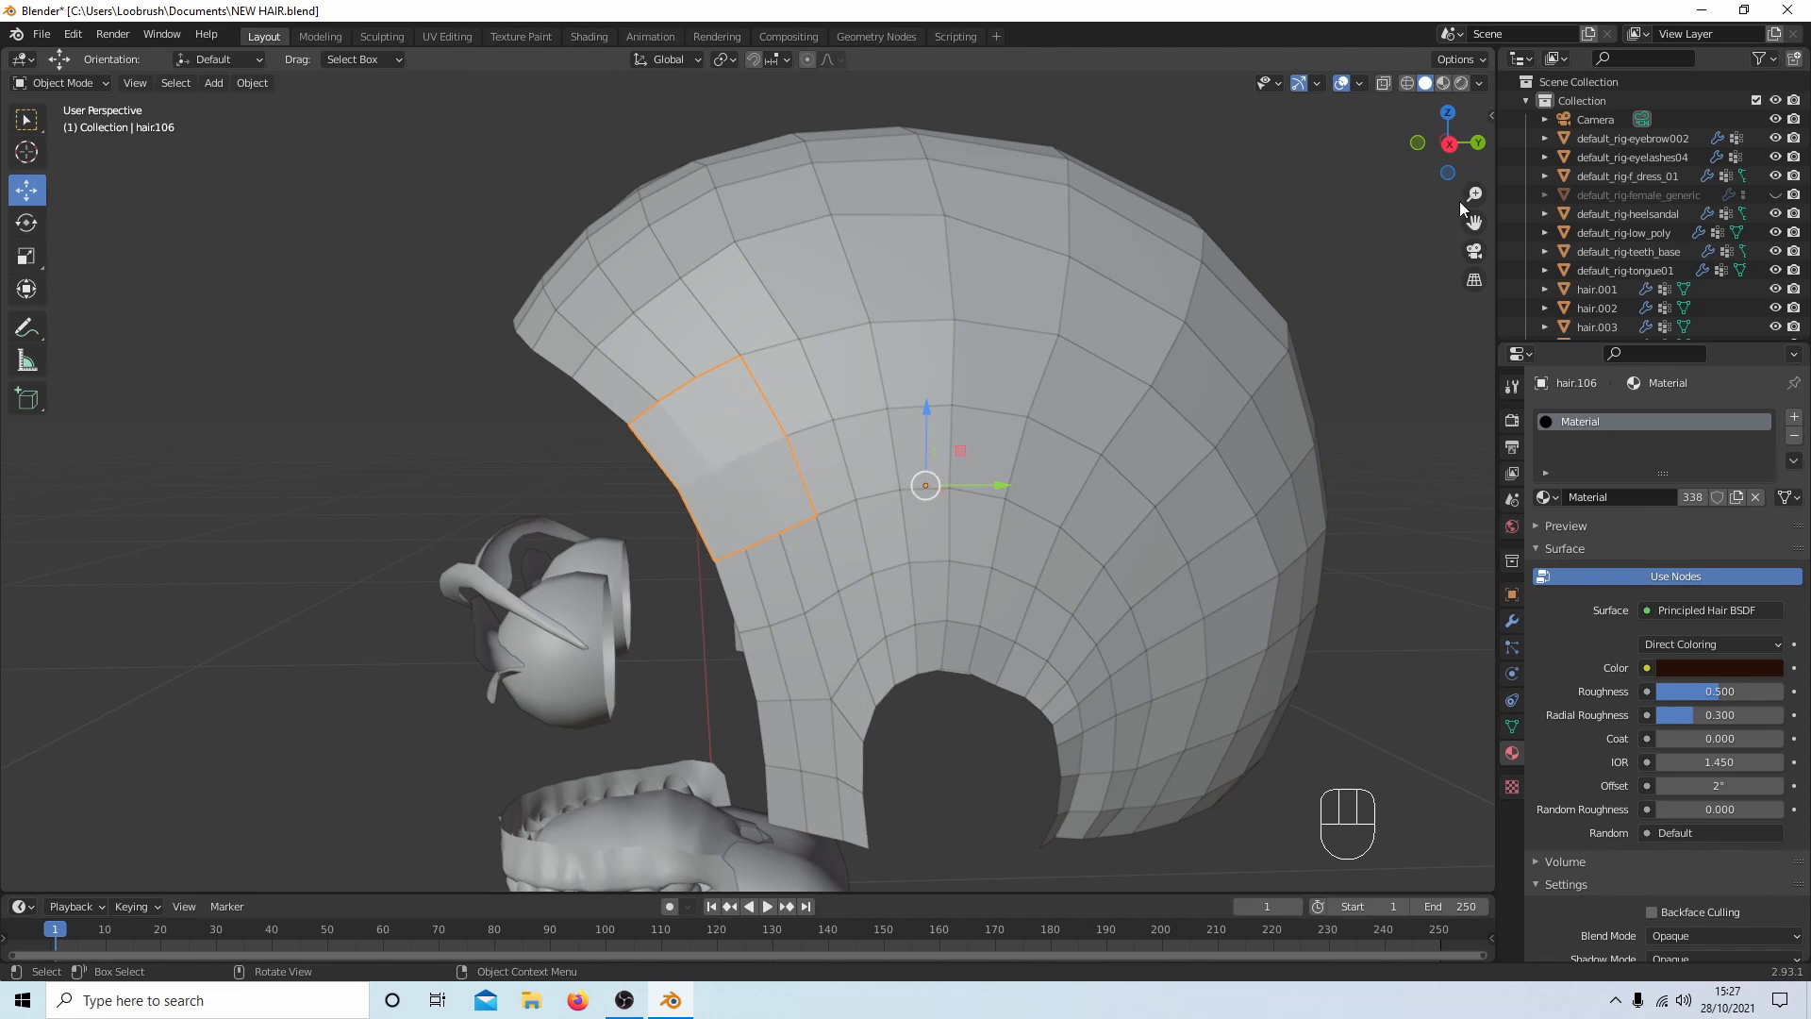
drag(1808, 98, 1808, 140)
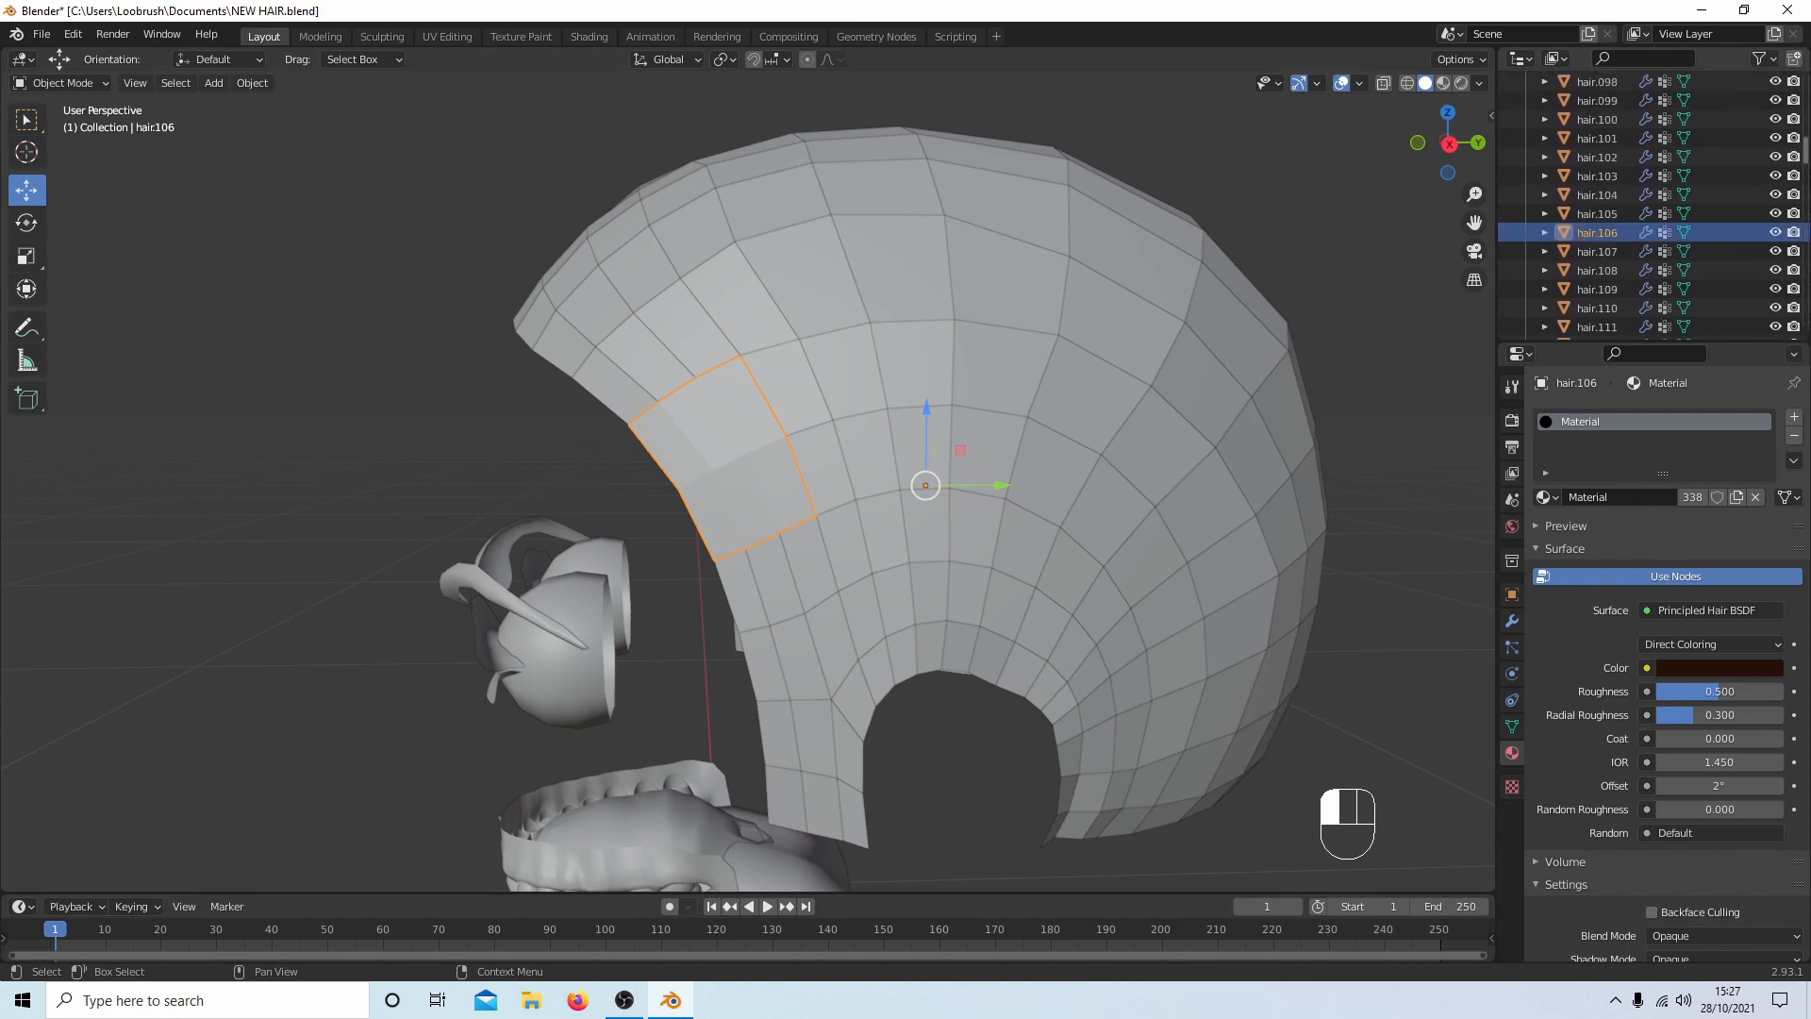
double_click(1611, 231)
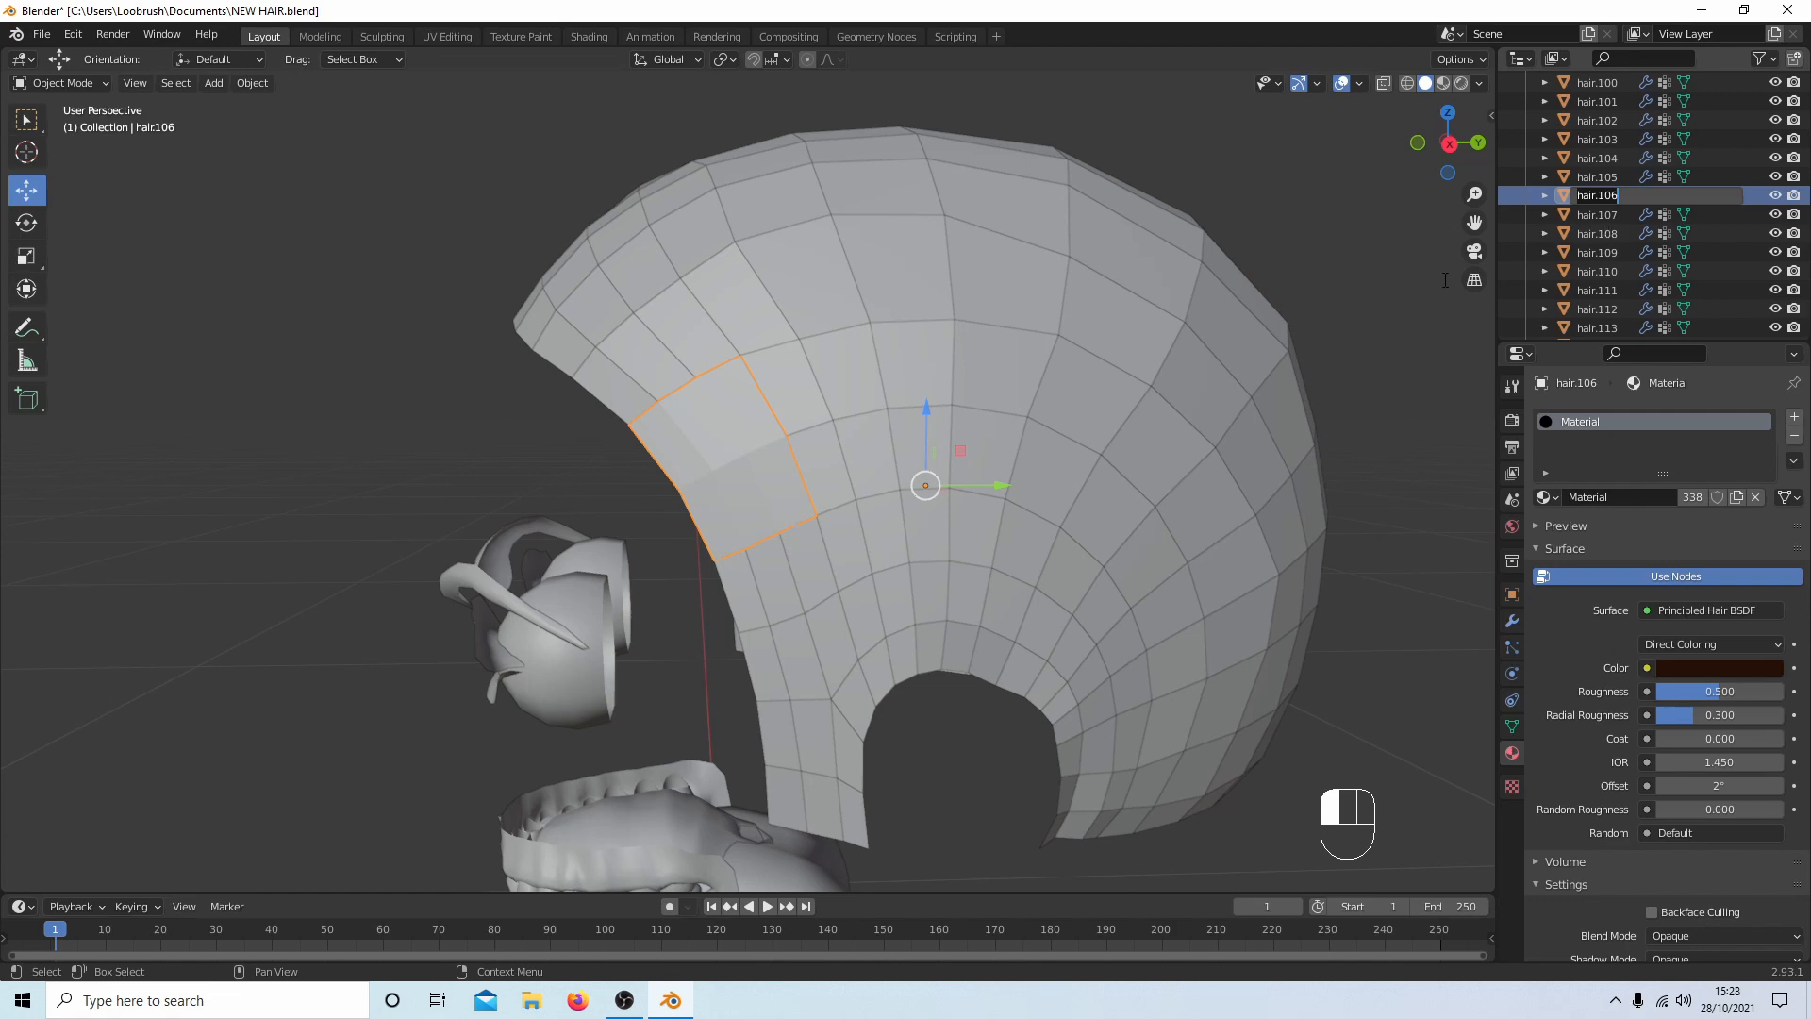
key(BackSpace)
text(hd1)
click(1444, 280)
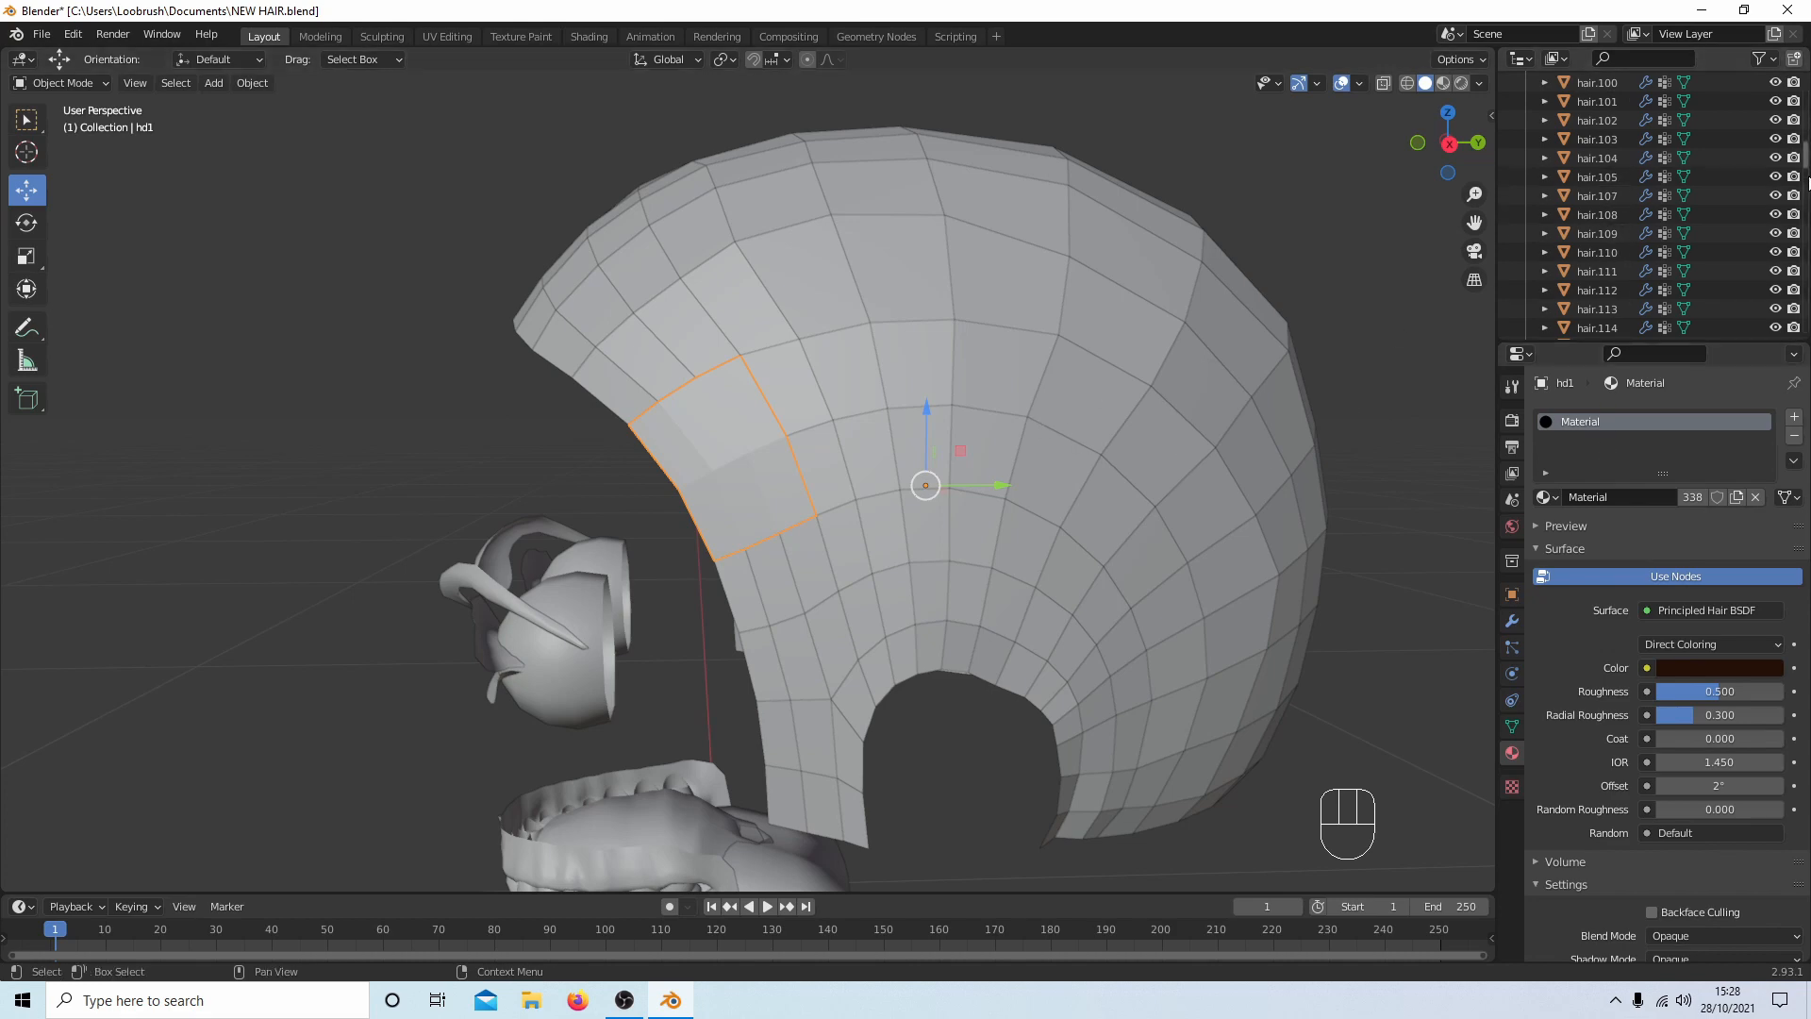
Unhide the default_rig-female_generic body and show the head in the front orthographic view.
drag(1807, 158, 1807, 69)
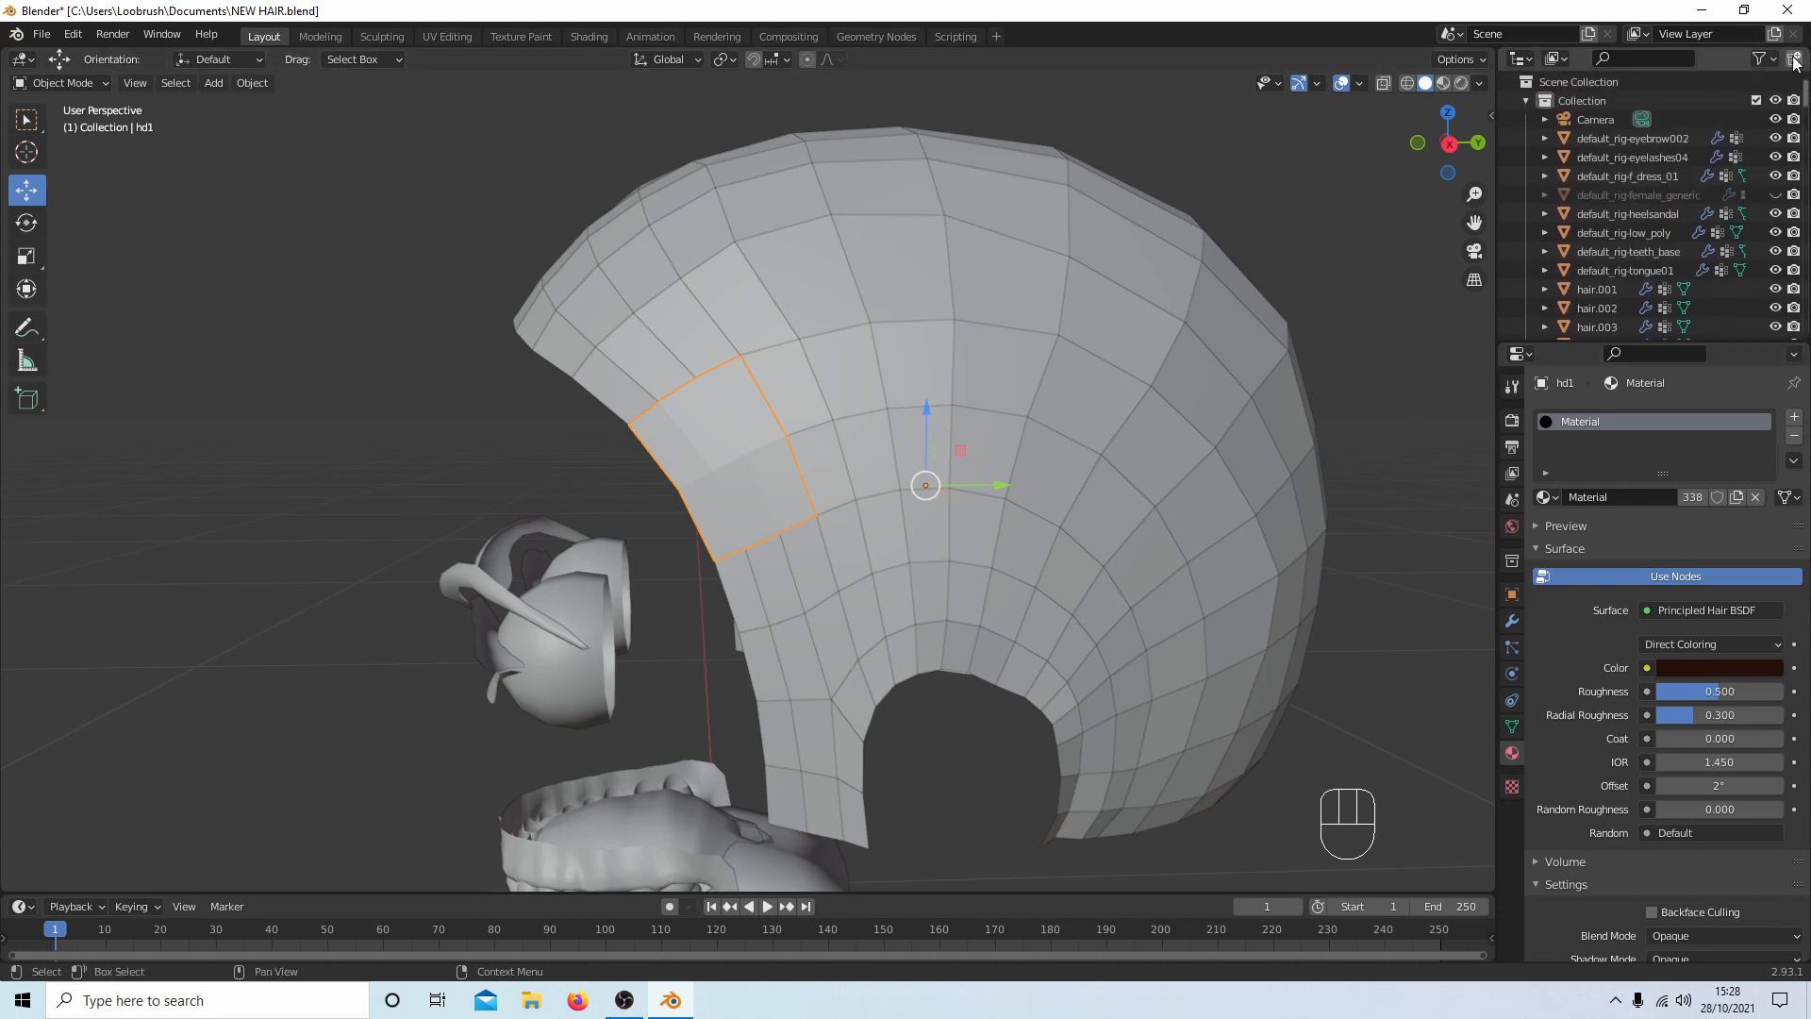
click(1774, 195)
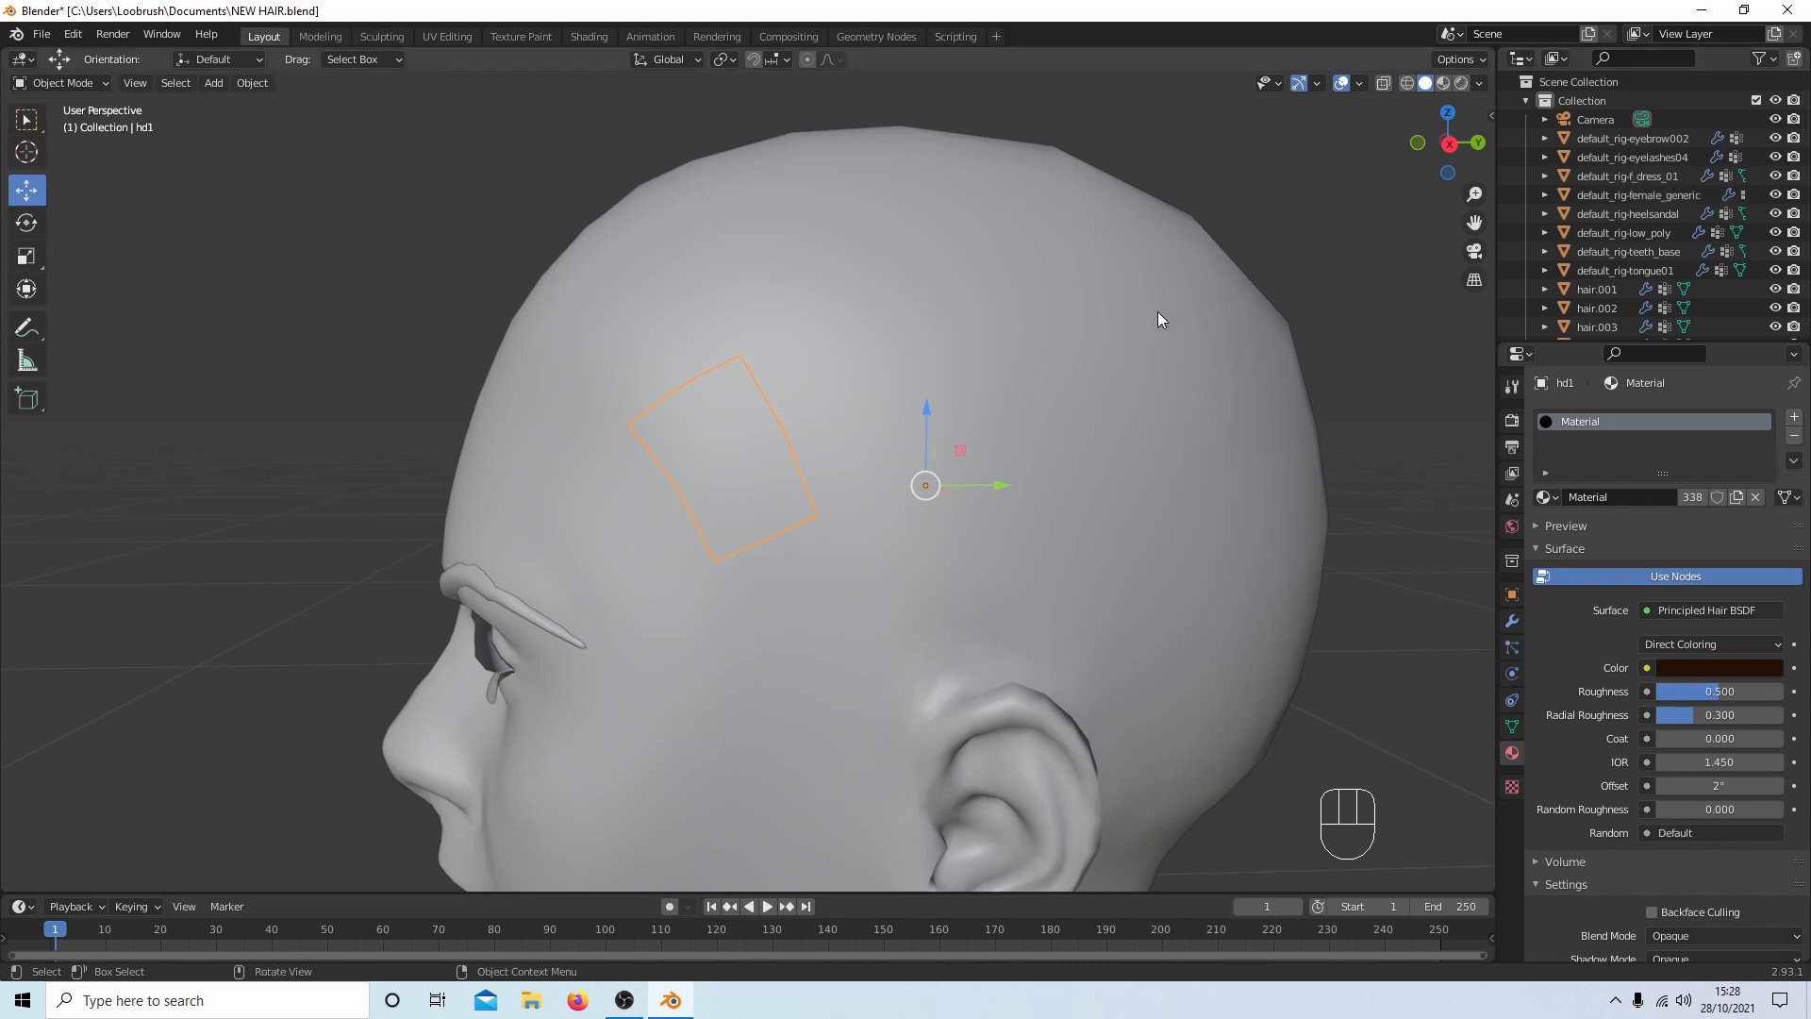
scroll(1147, 341, down, 2)
key(KP_1)
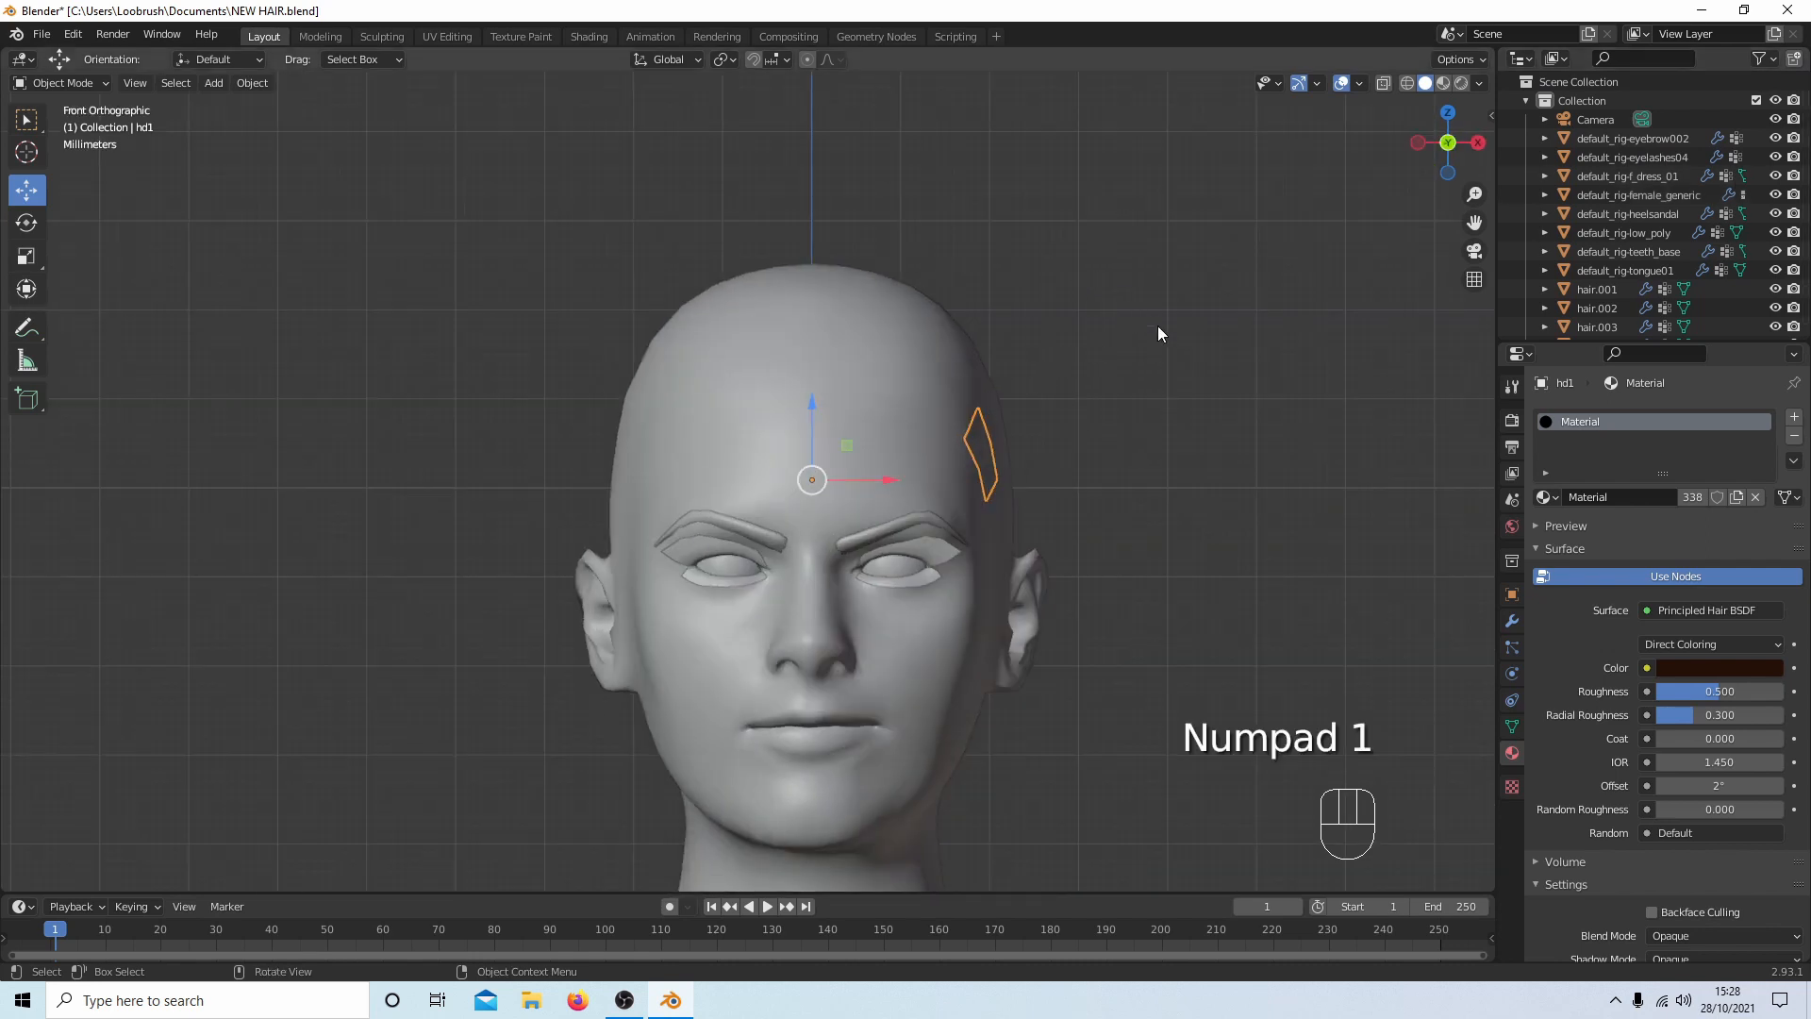
Add a particle system to the hd1 patch and set its type to Hair.
click(1510, 648)
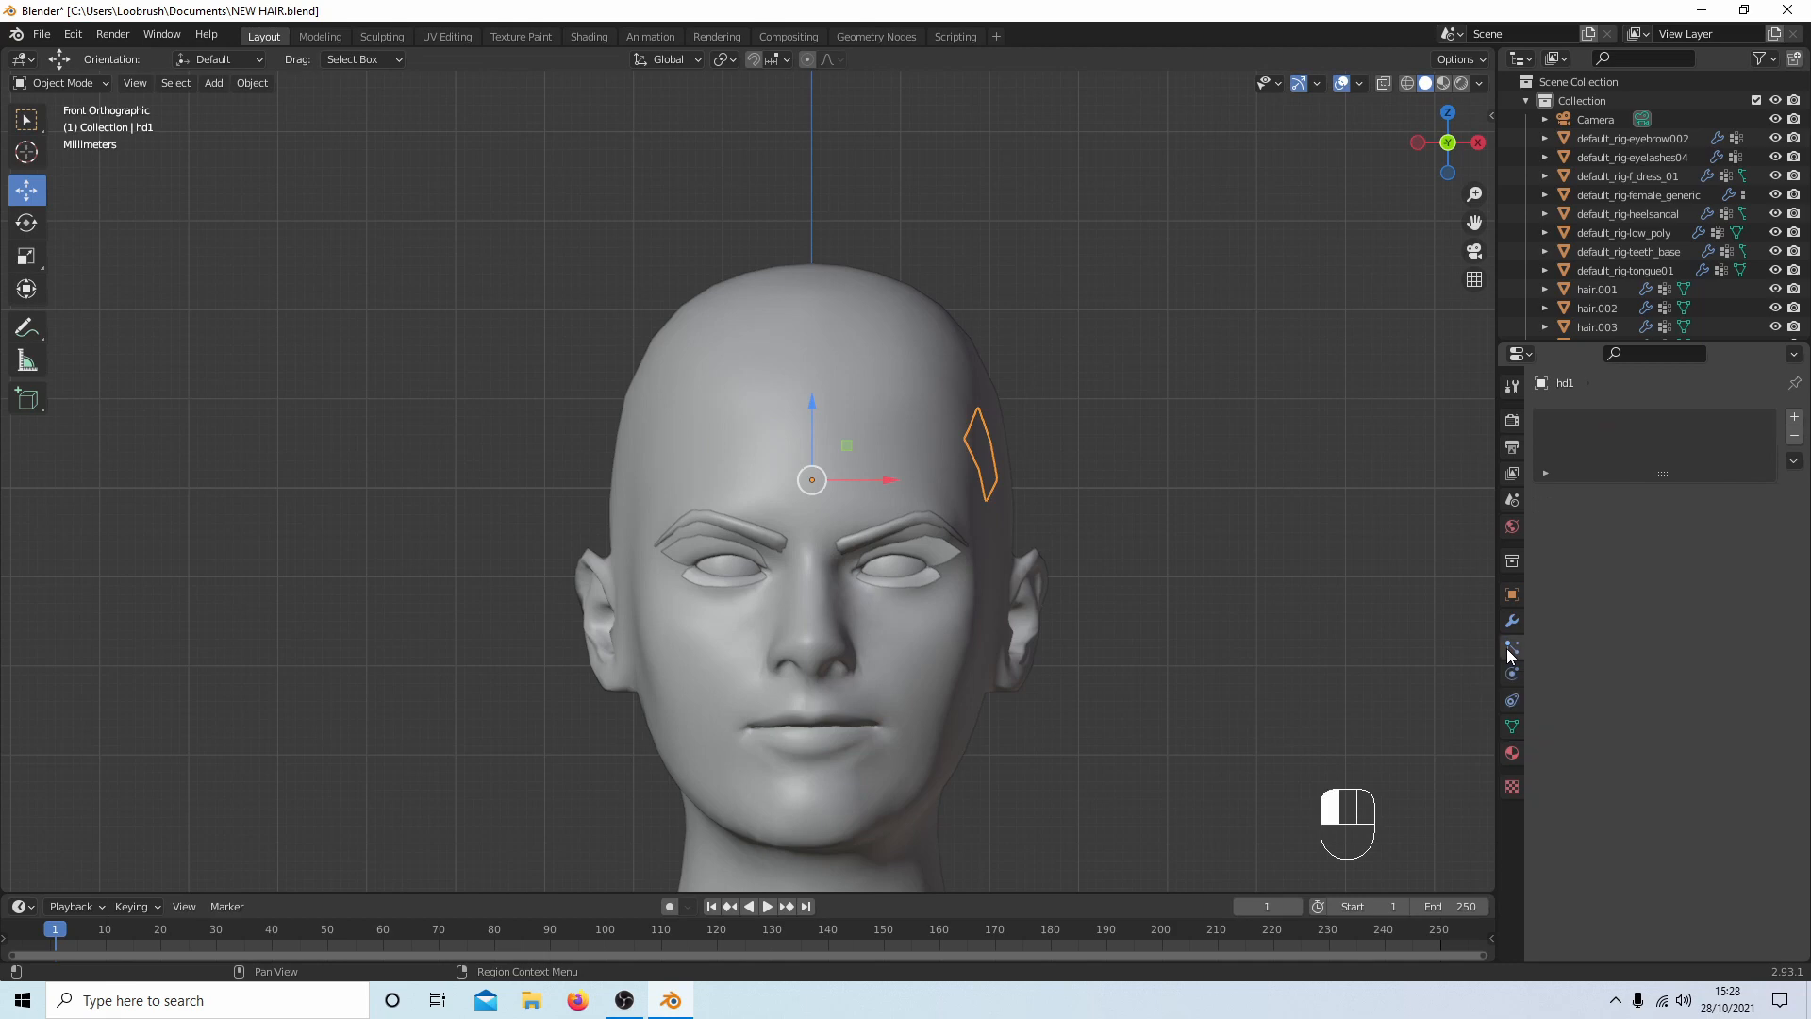
click(1794, 417)
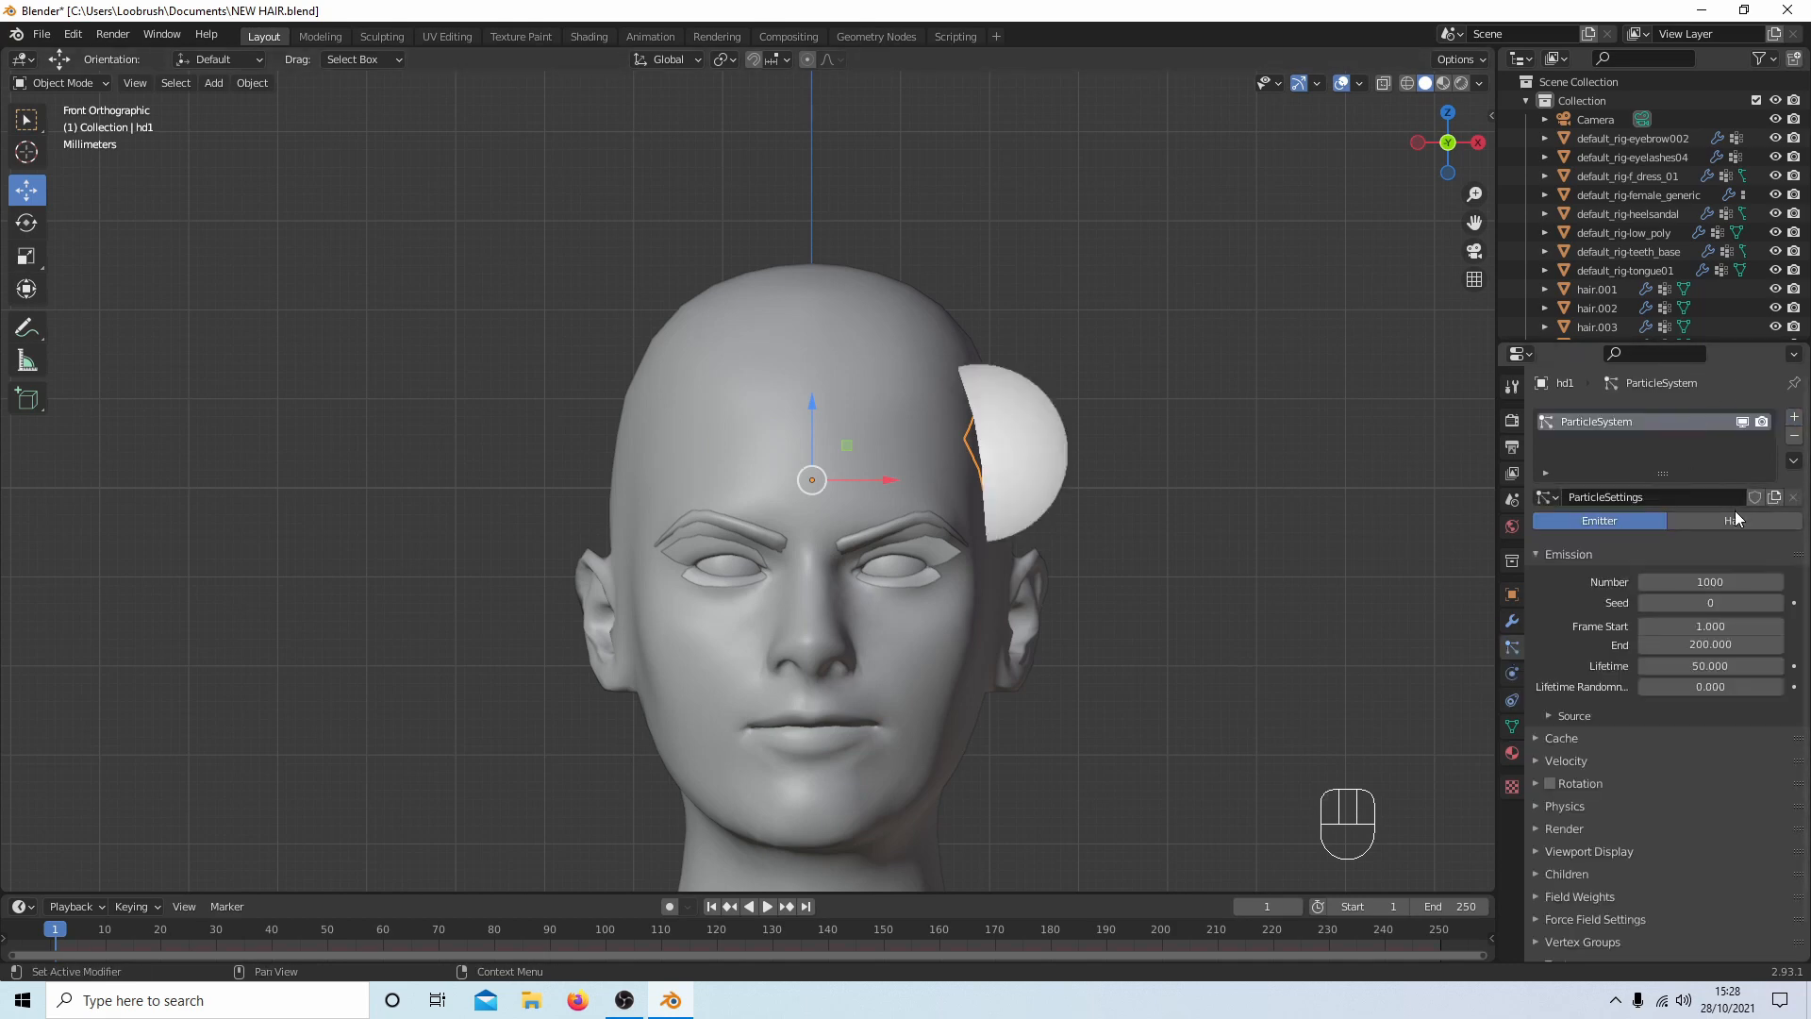
click(1731, 519)
scroll(1067, 440, down, 2)
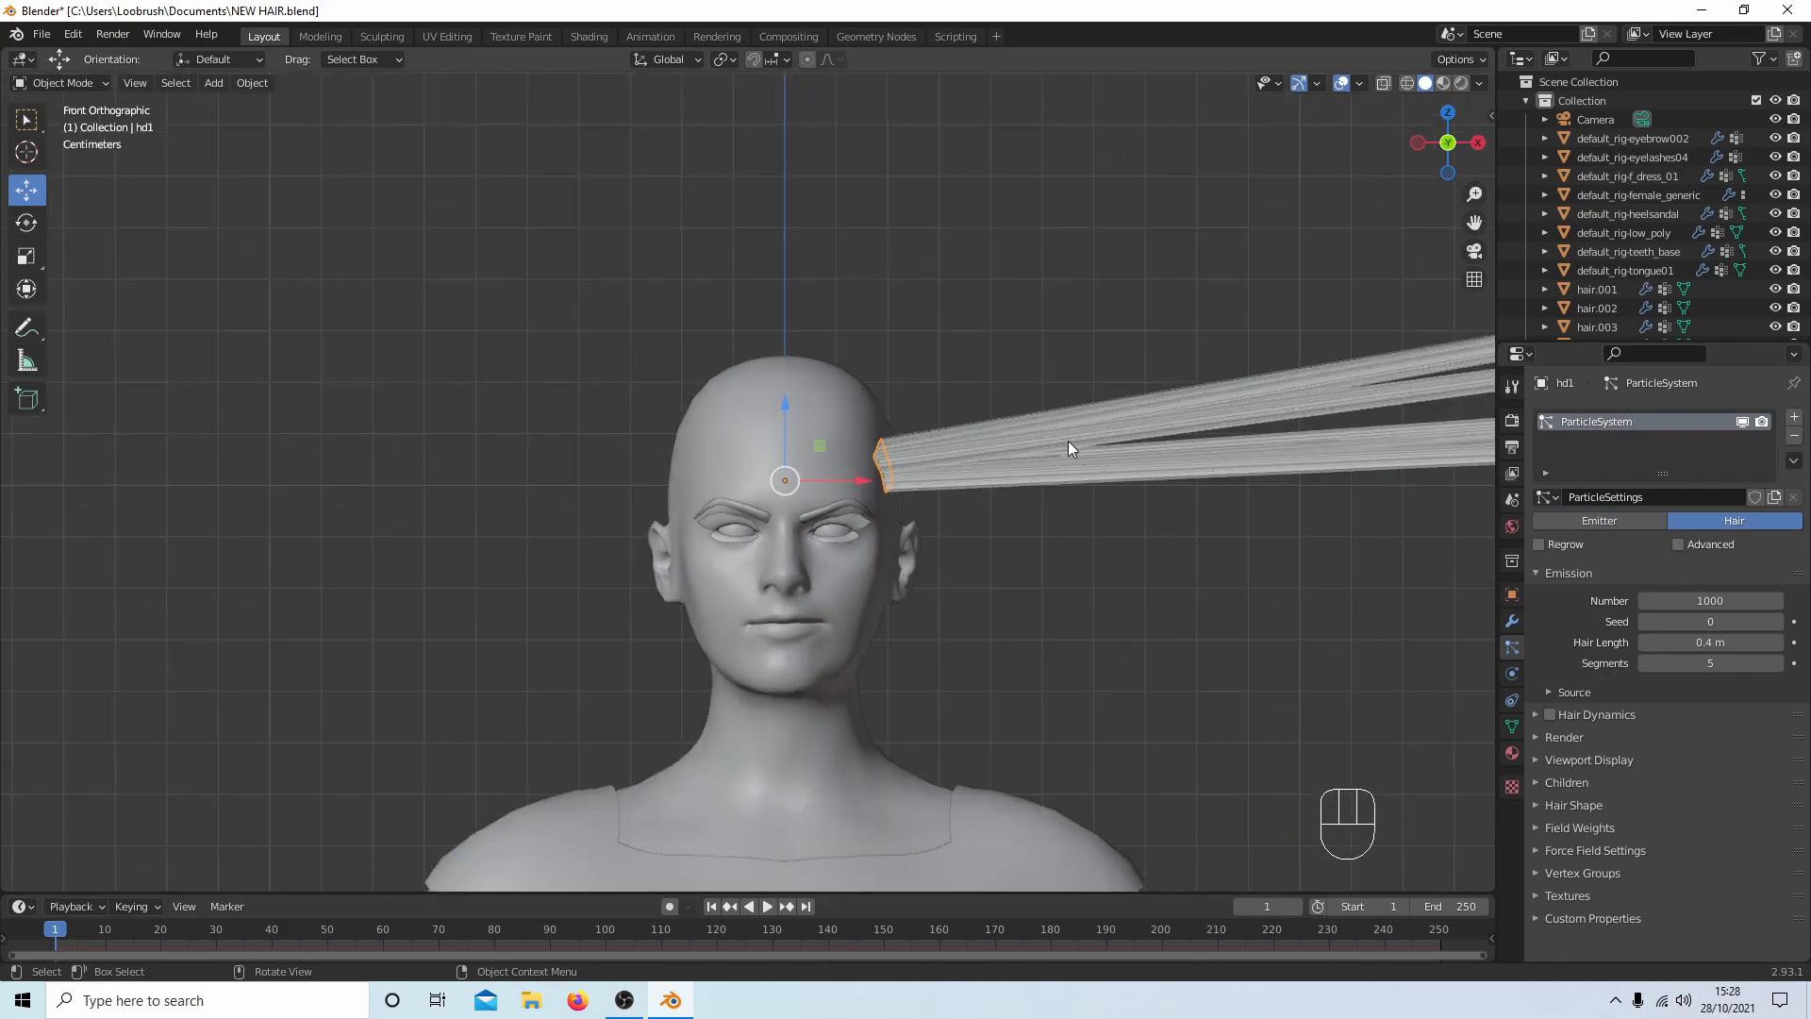
scroll(1072, 447, down, 8)
scroll(1081, 461, up, 4)
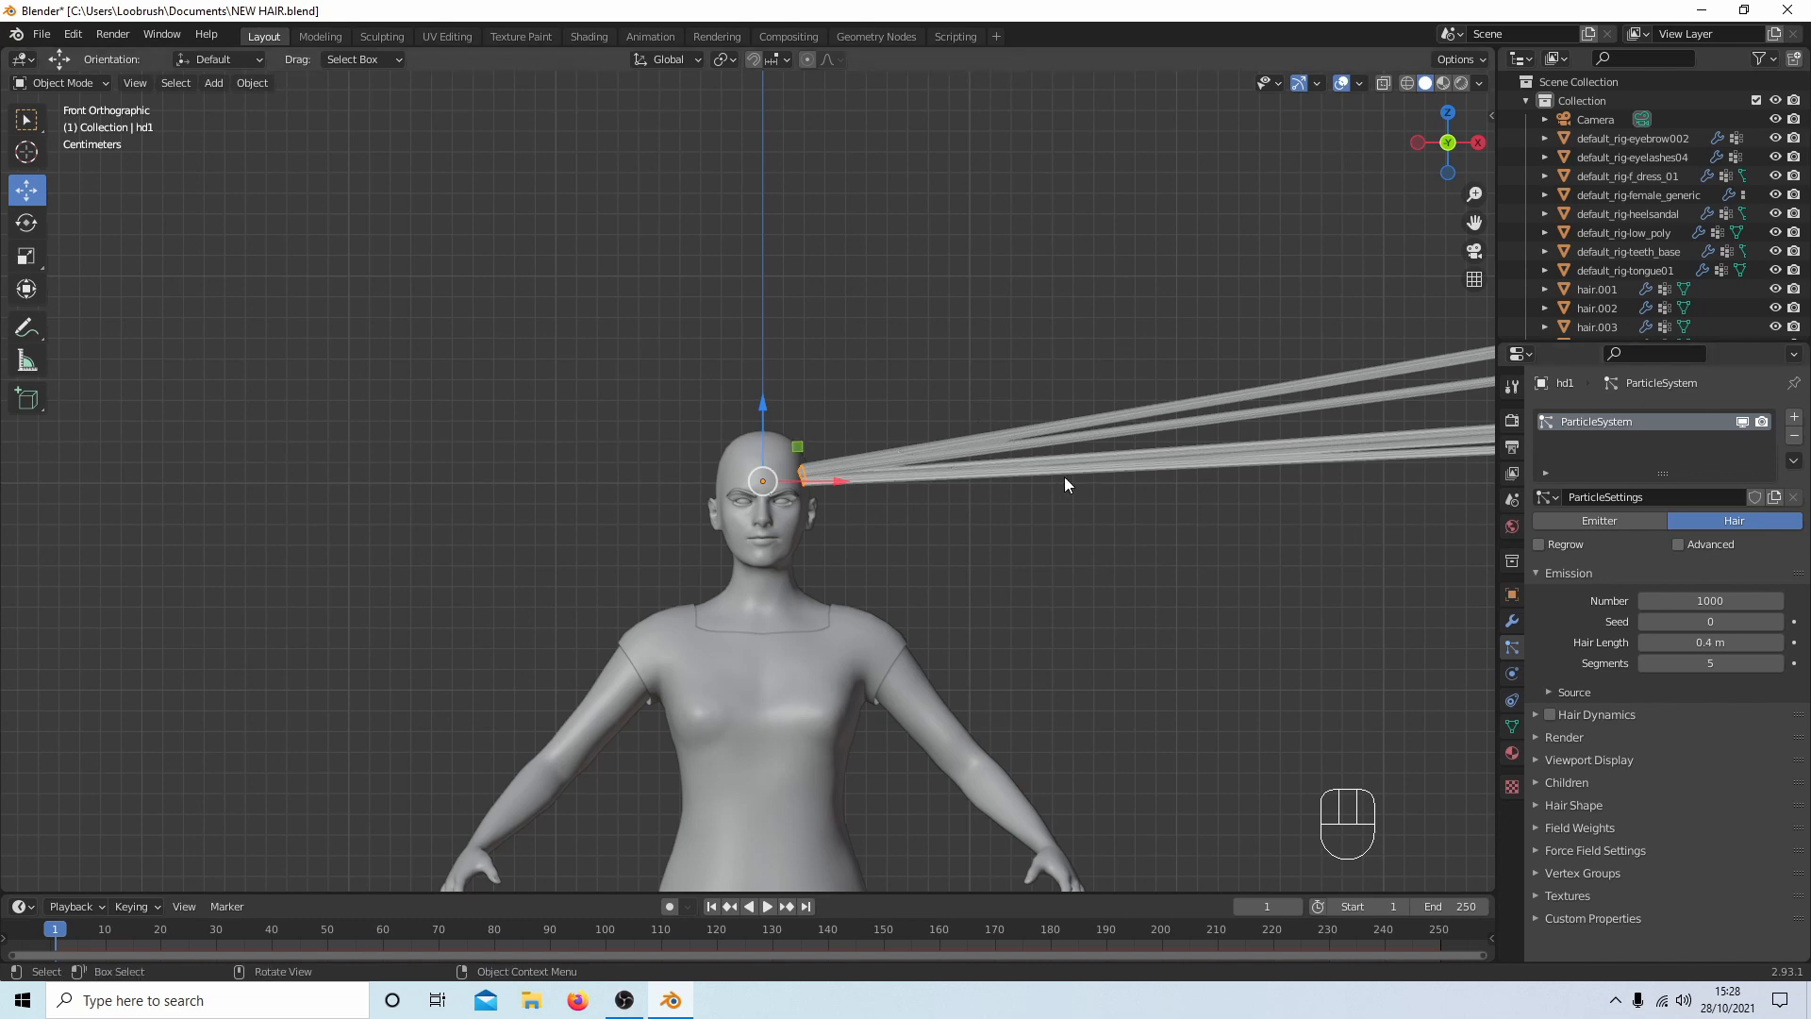
Set the hd1 hair emission number to 100 and shorten the hair length to 0.171 m.
click(1719, 608)
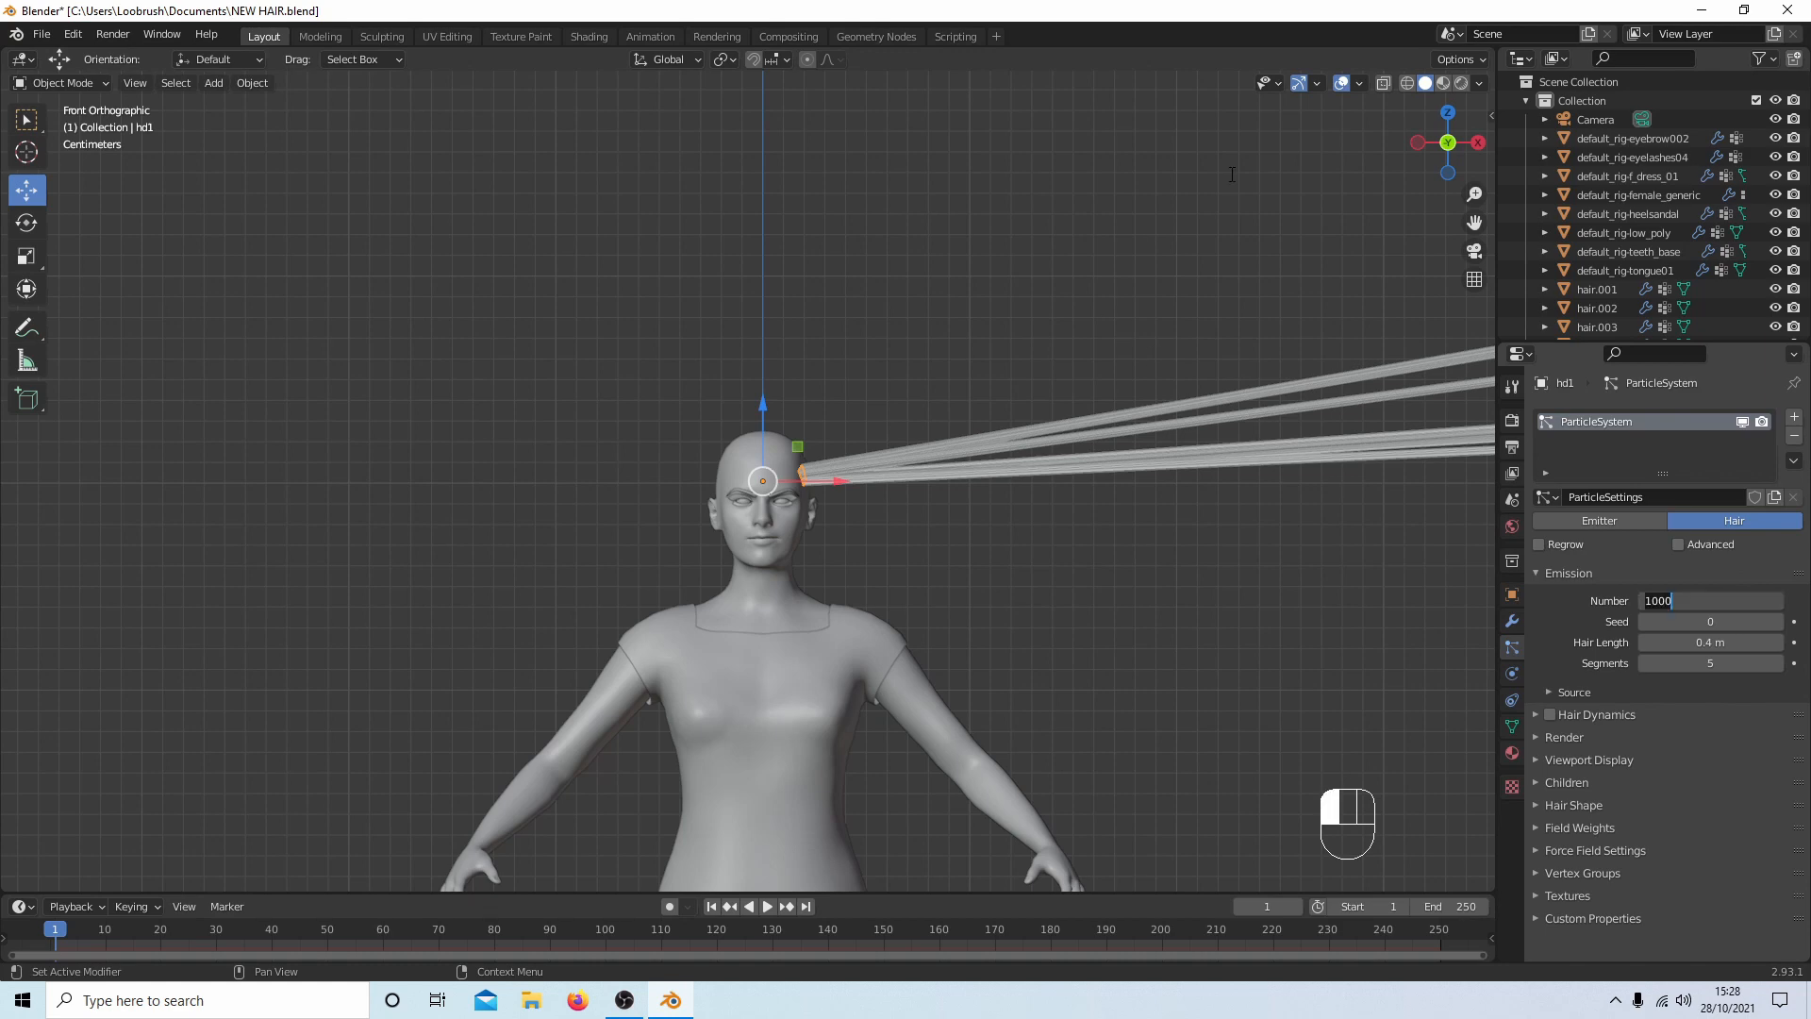
text(100)
click(1231, 175)
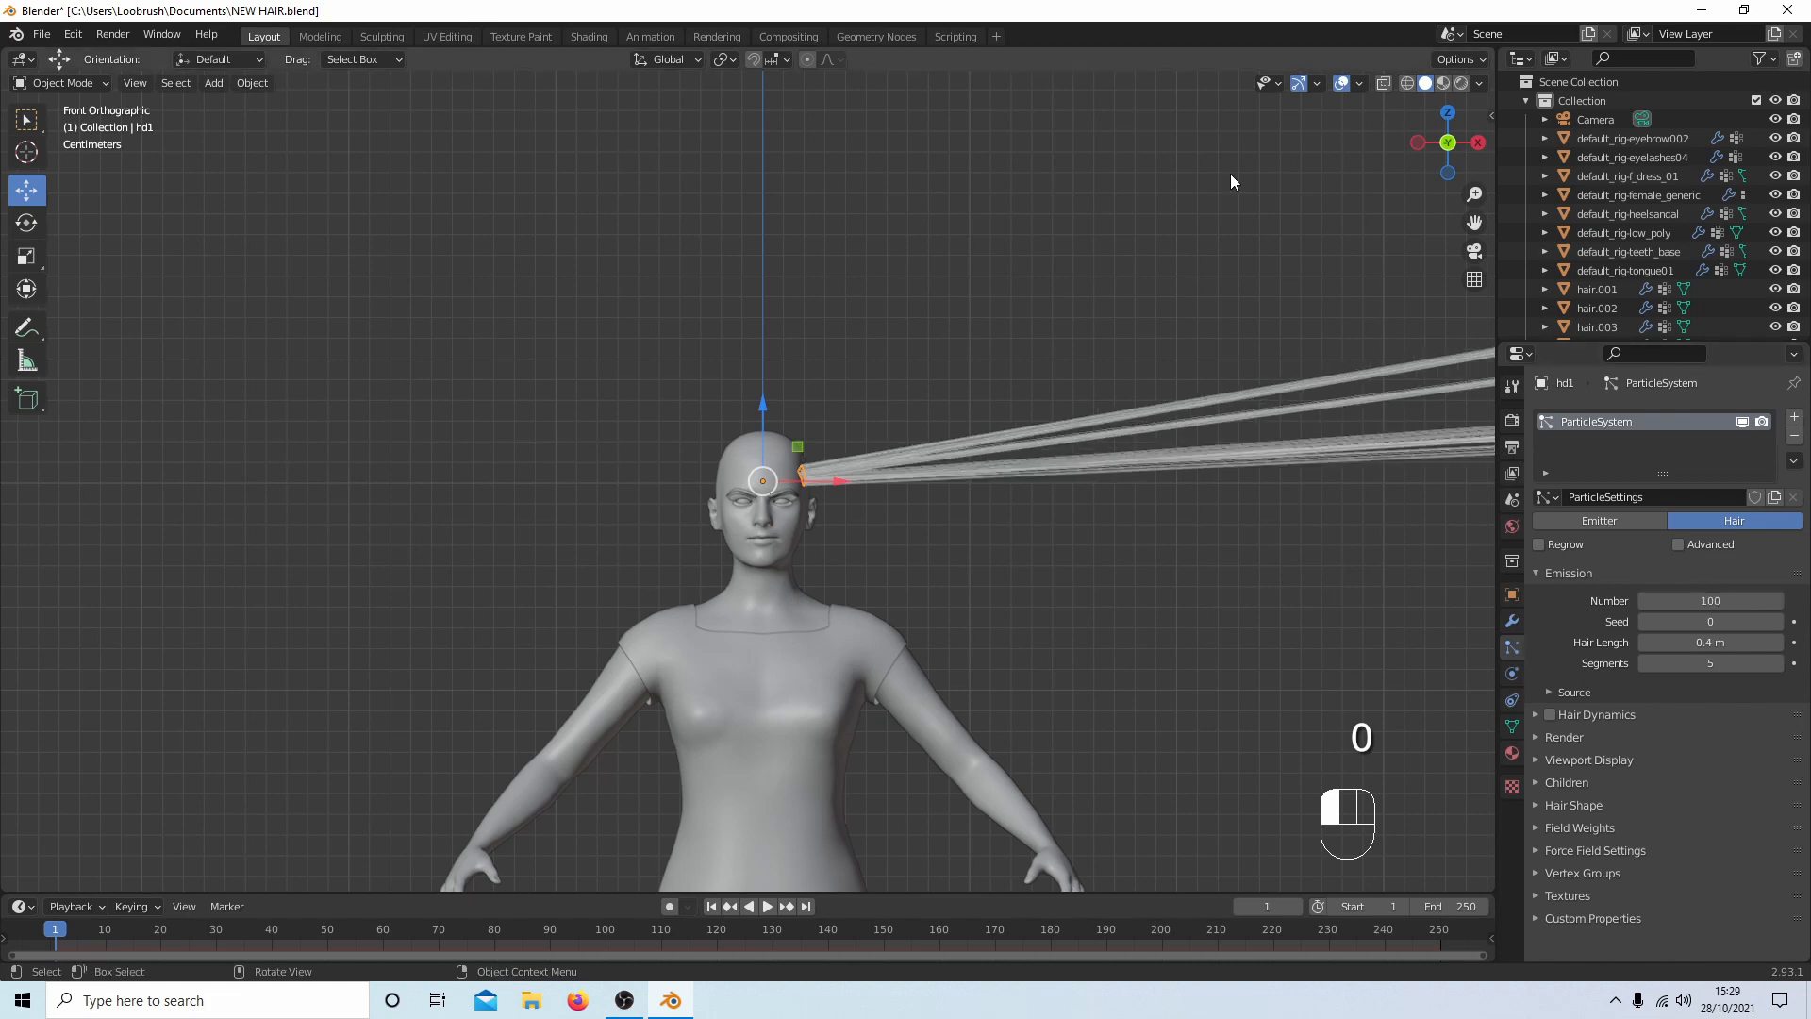
scroll(1318, 479, down, 3)
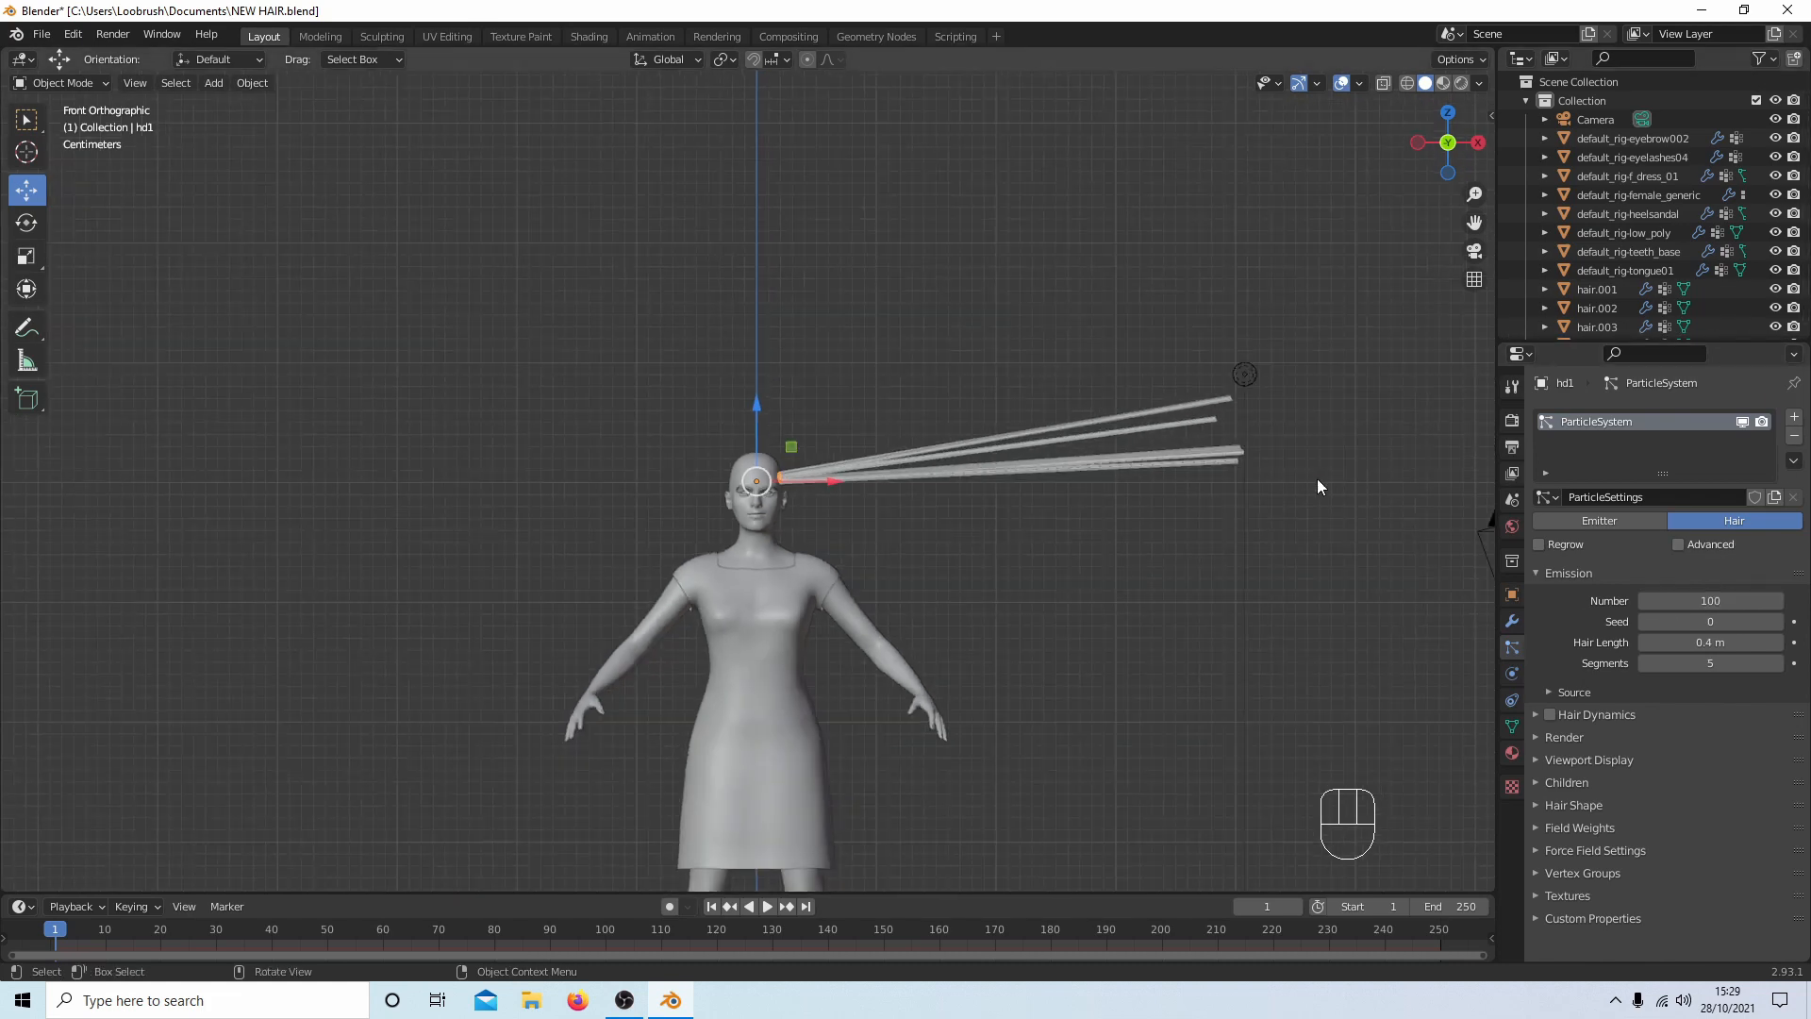
drag(1707, 641, 1613, 642)
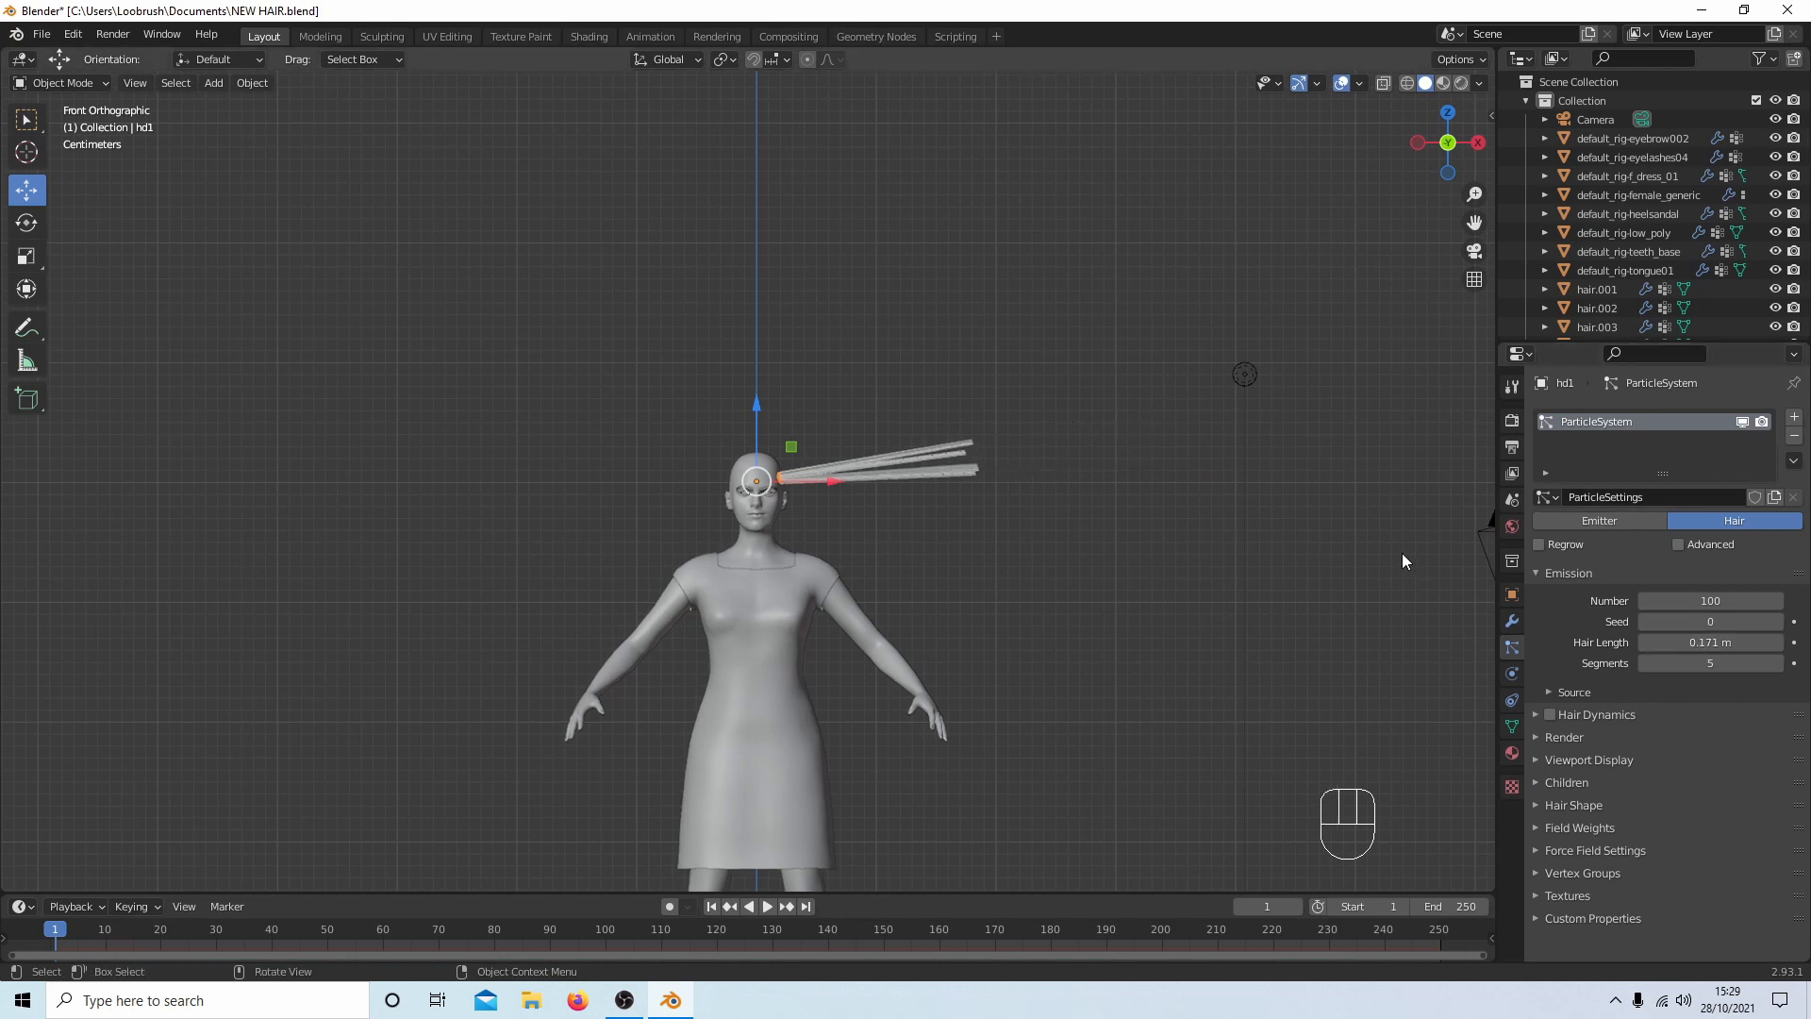
scroll(917, 426, up, 3)
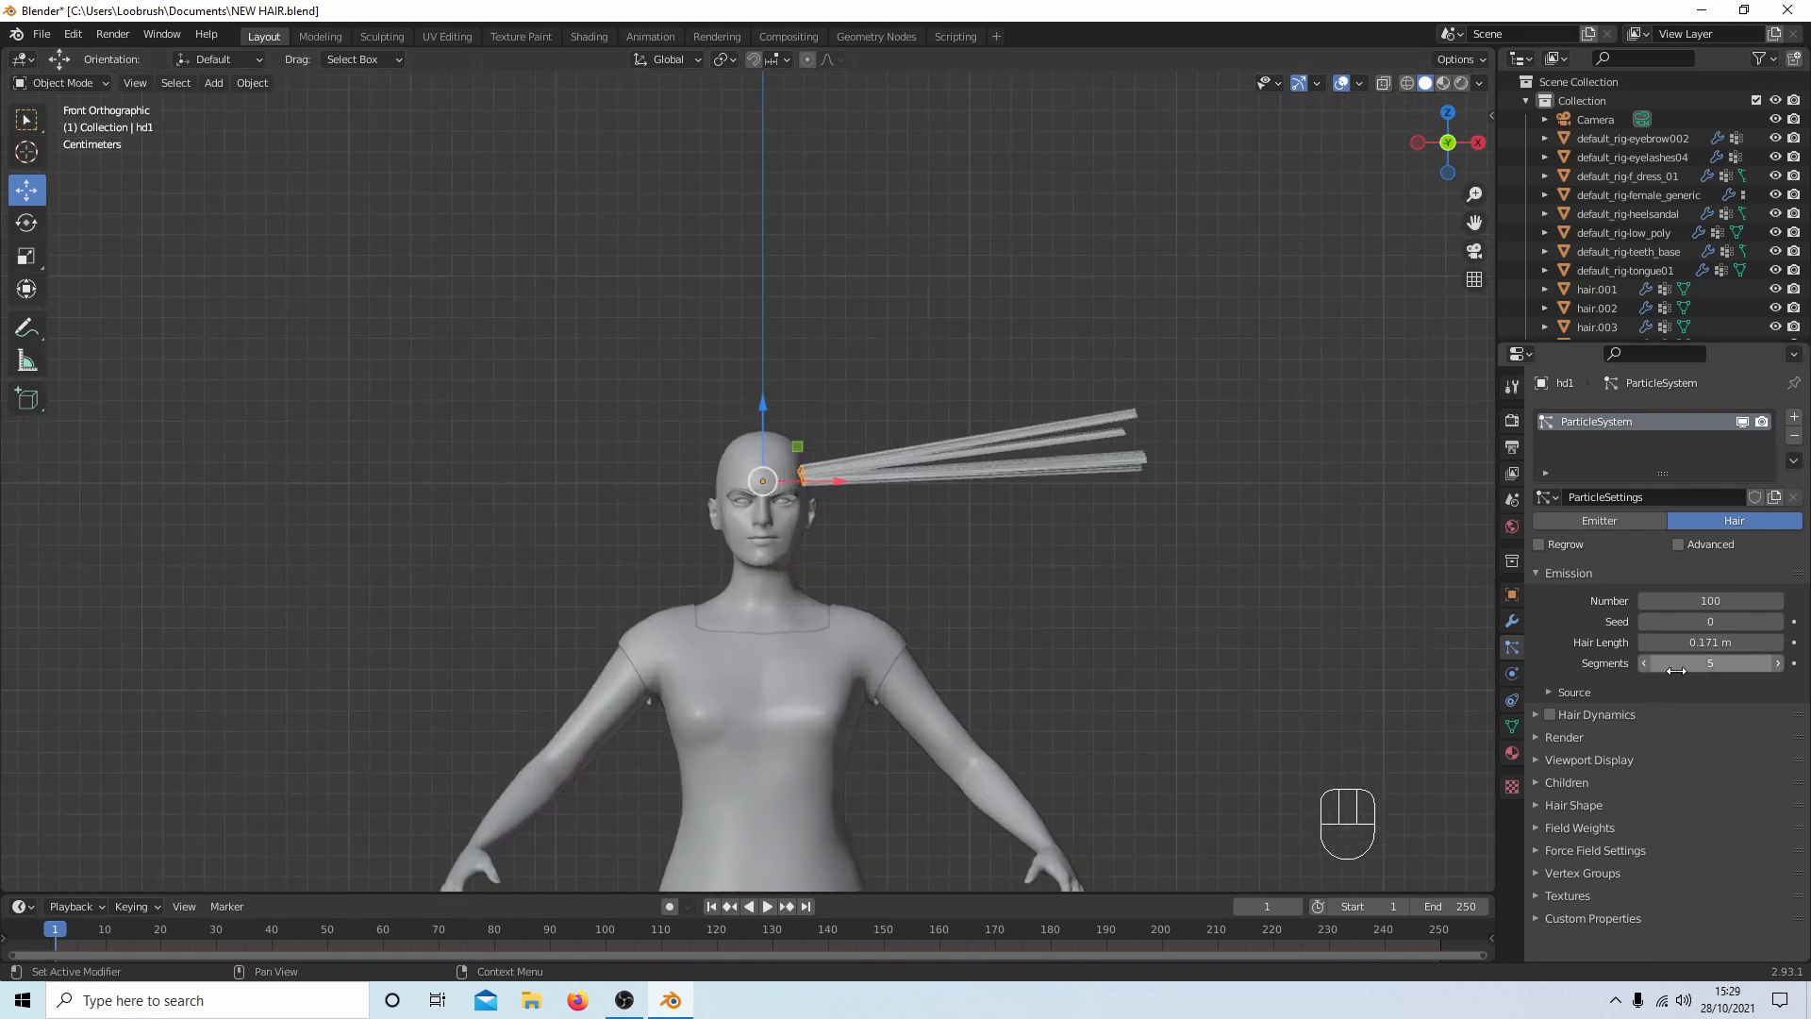
Raise the hair emission segments to 10.
click(1778, 663)
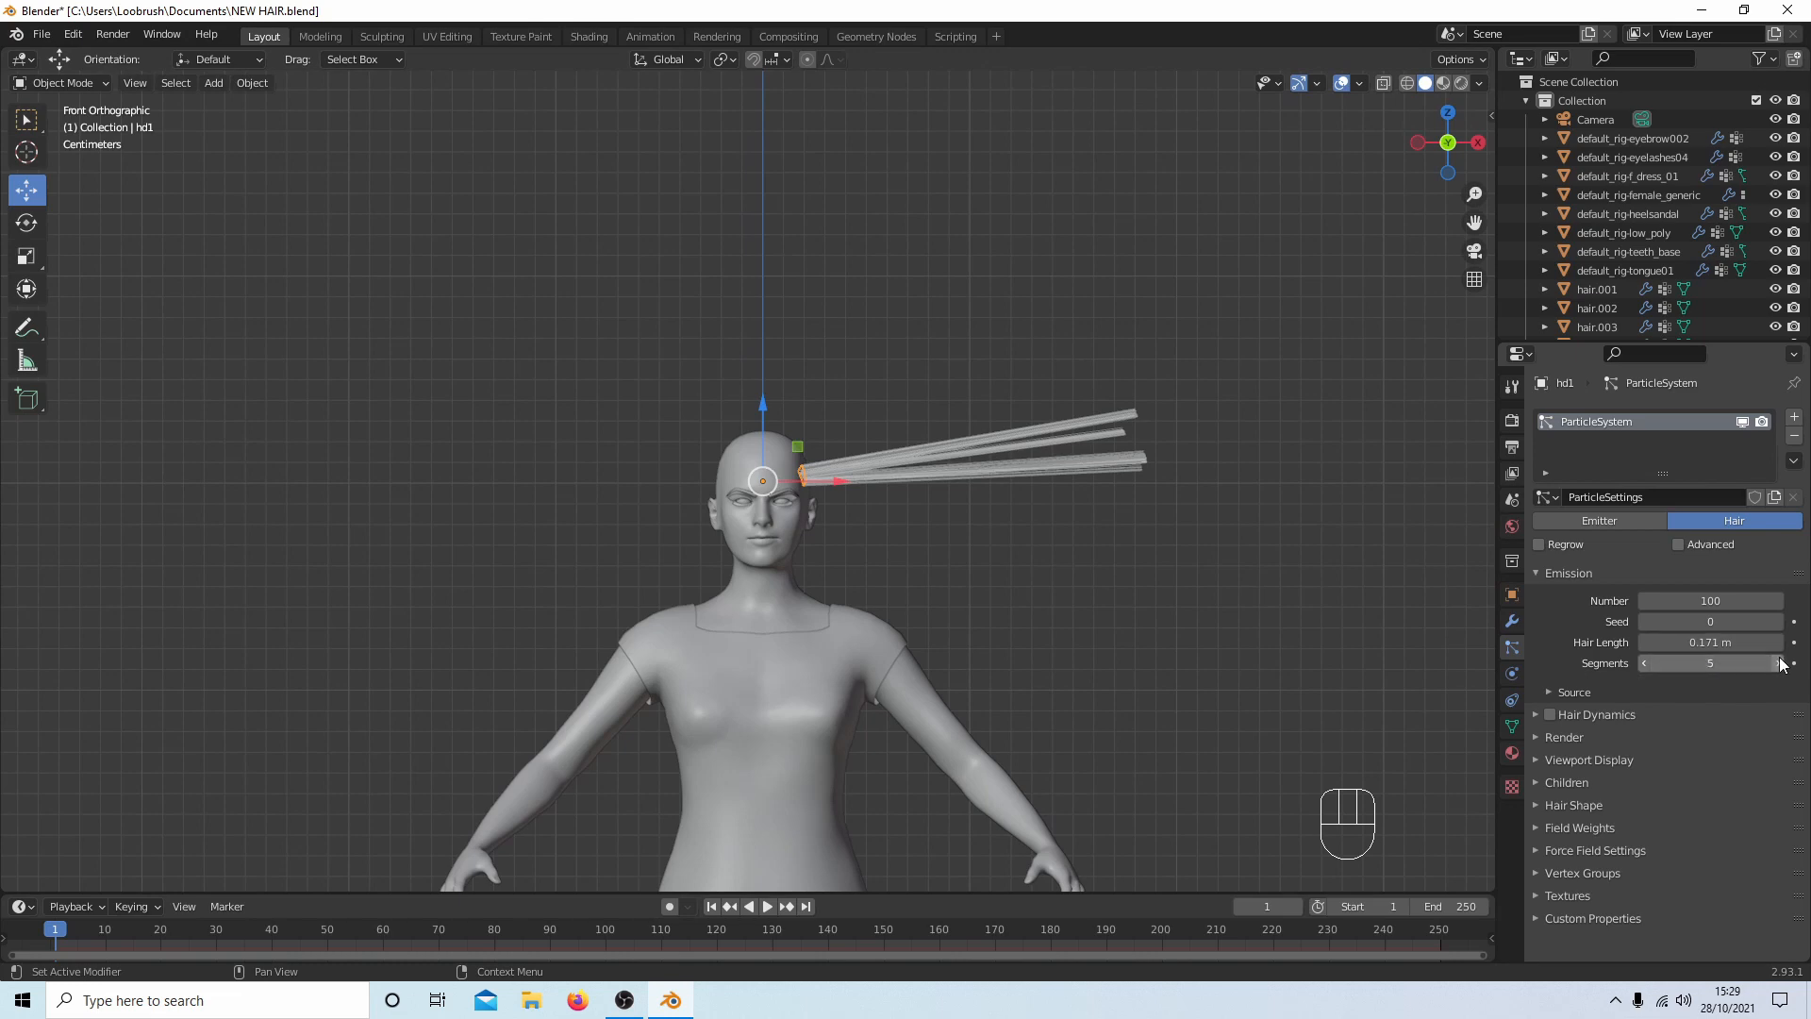
click(1778, 663)
click(1779, 663)
click(1780, 663)
click(1780, 663)
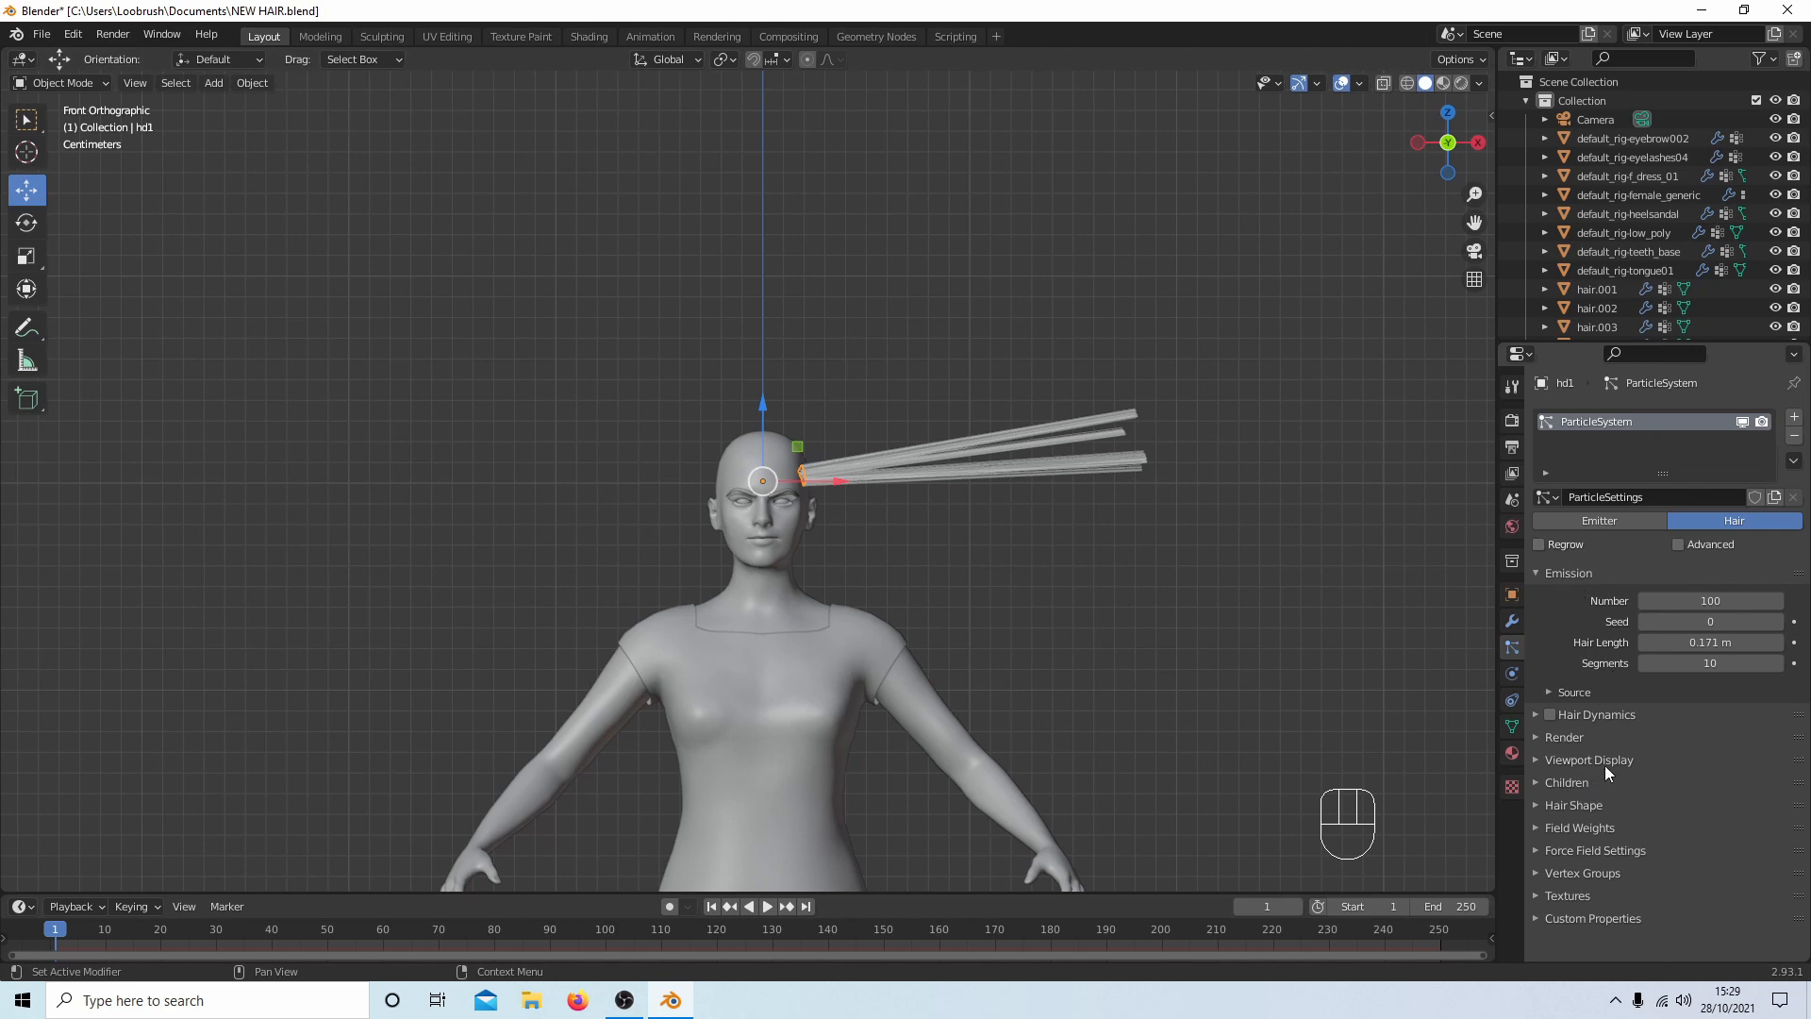
Set the hair's viewport display strand steps to 5.
click(1539, 760)
scroll(1622, 721, down, 2)
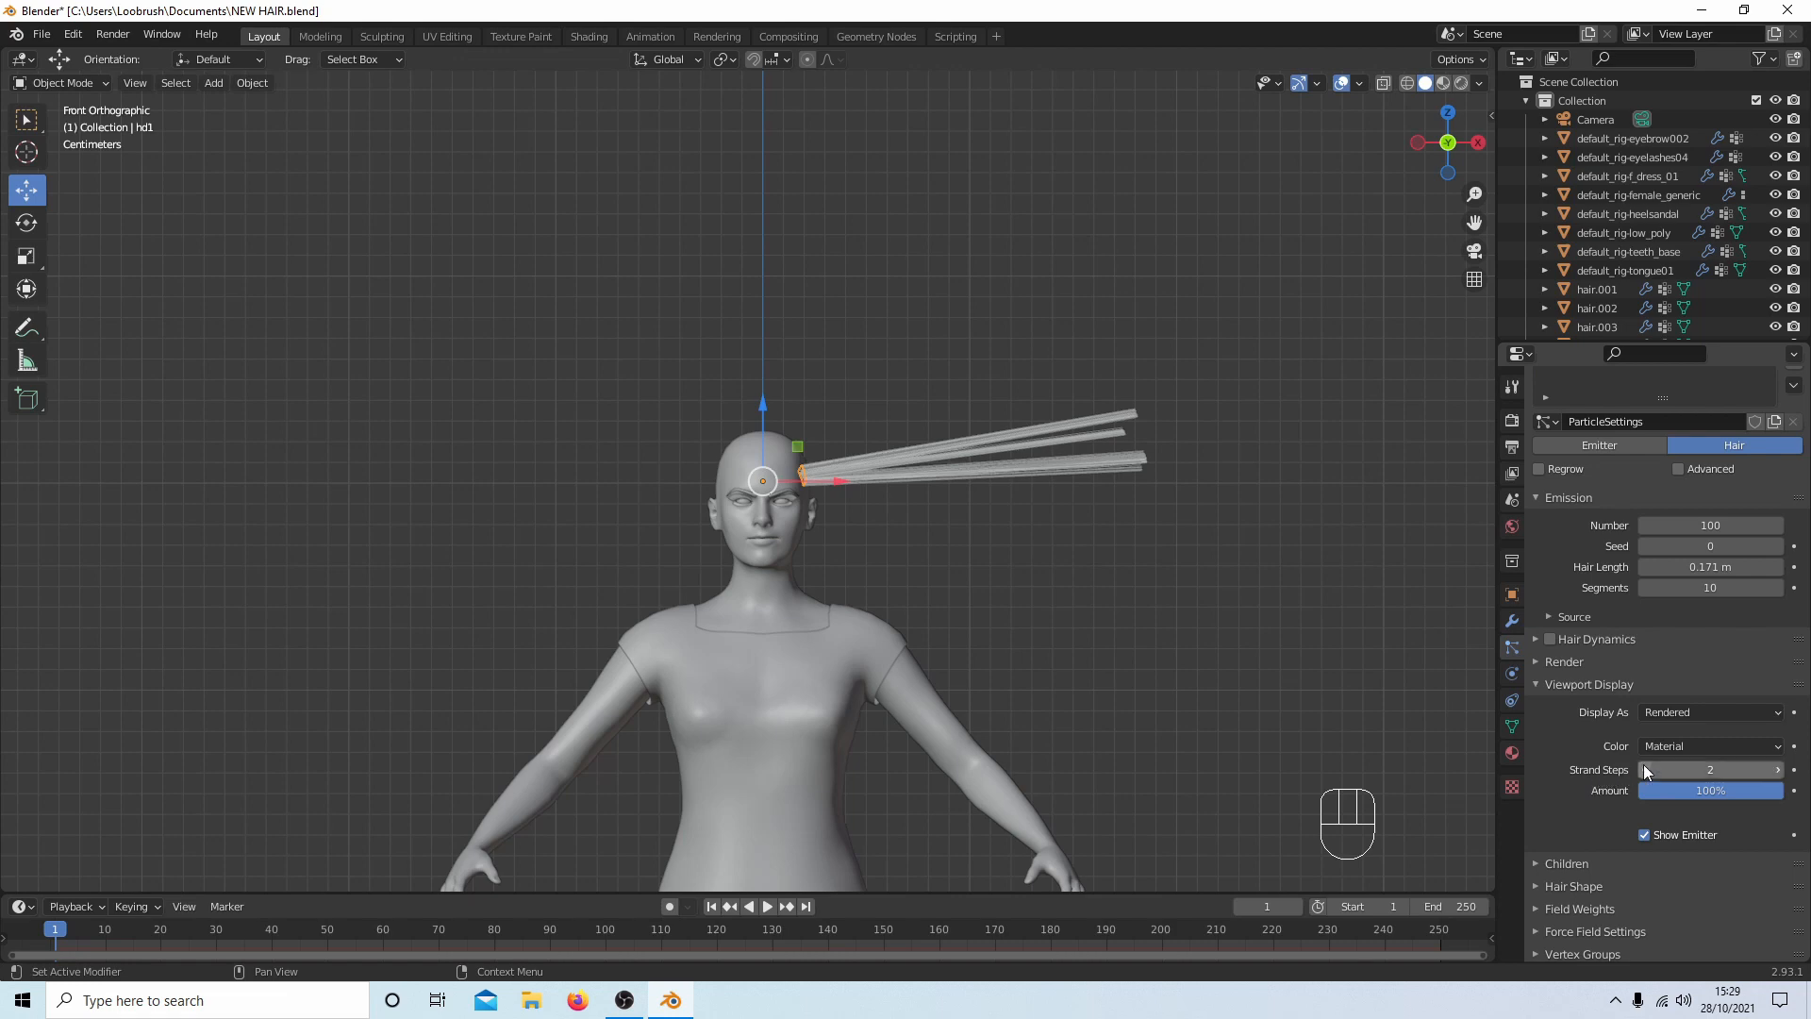
click(1778, 770)
click(1779, 769)
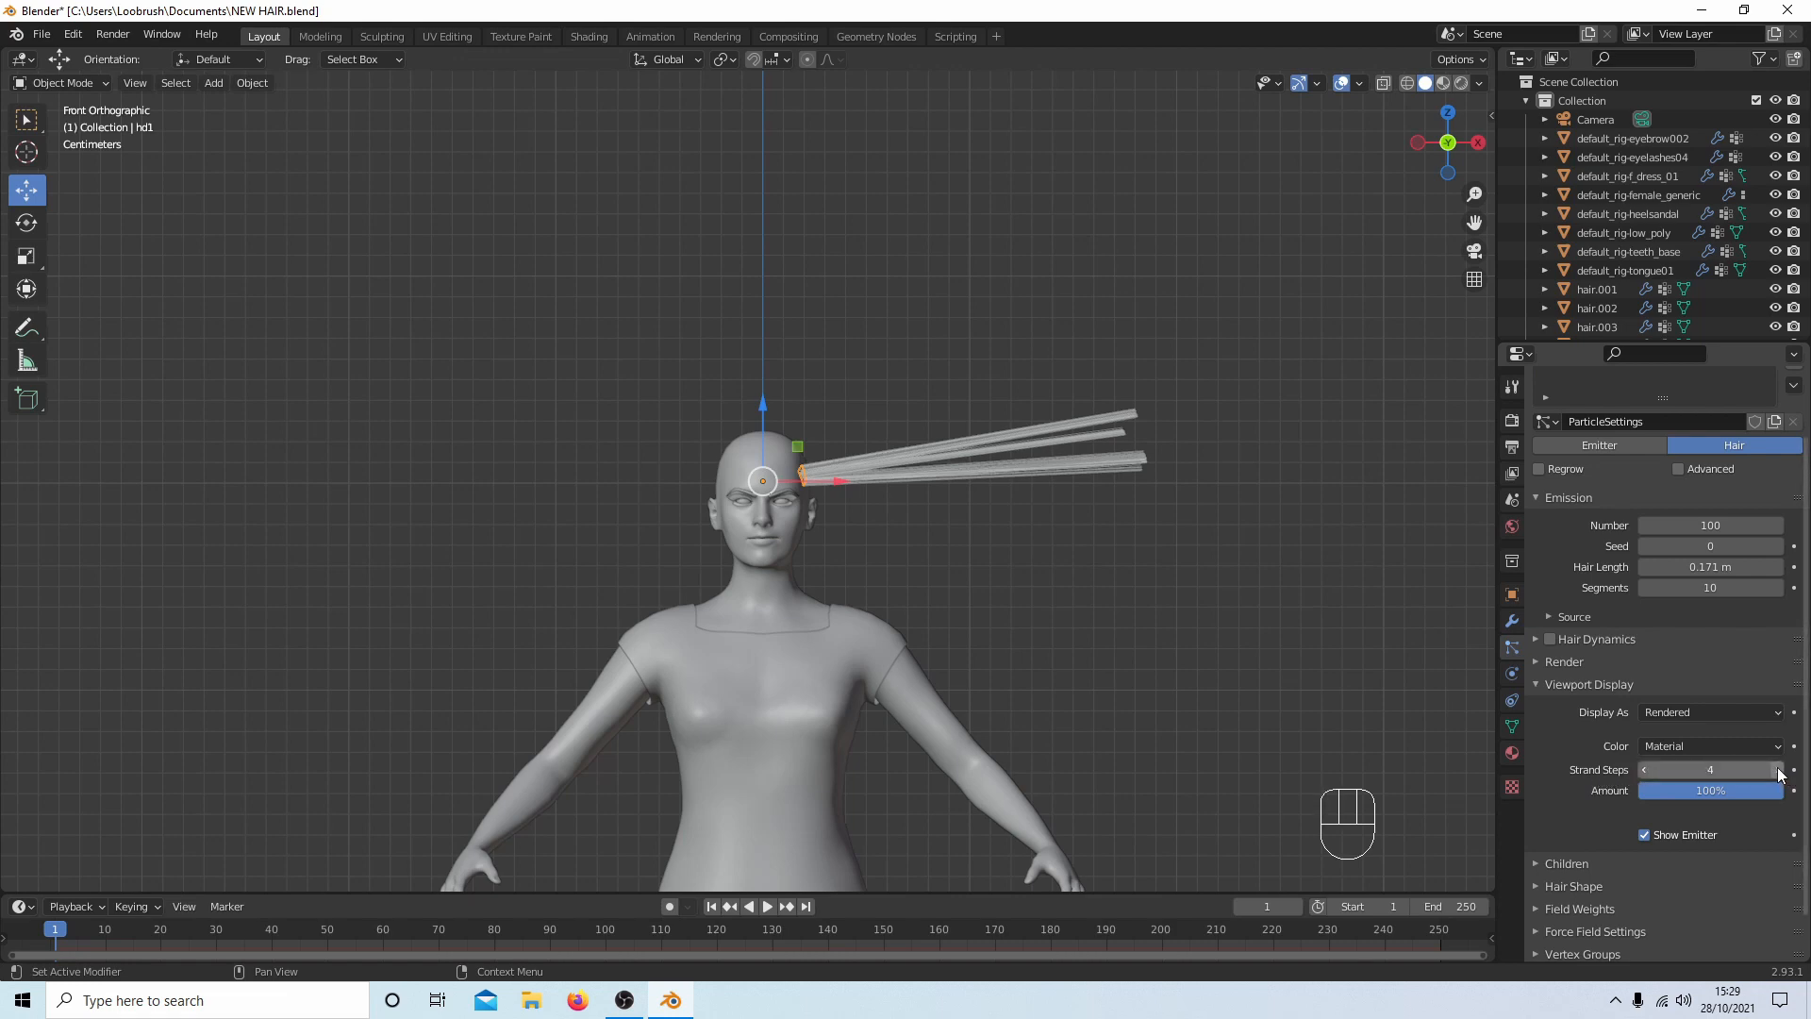
click(1778, 770)
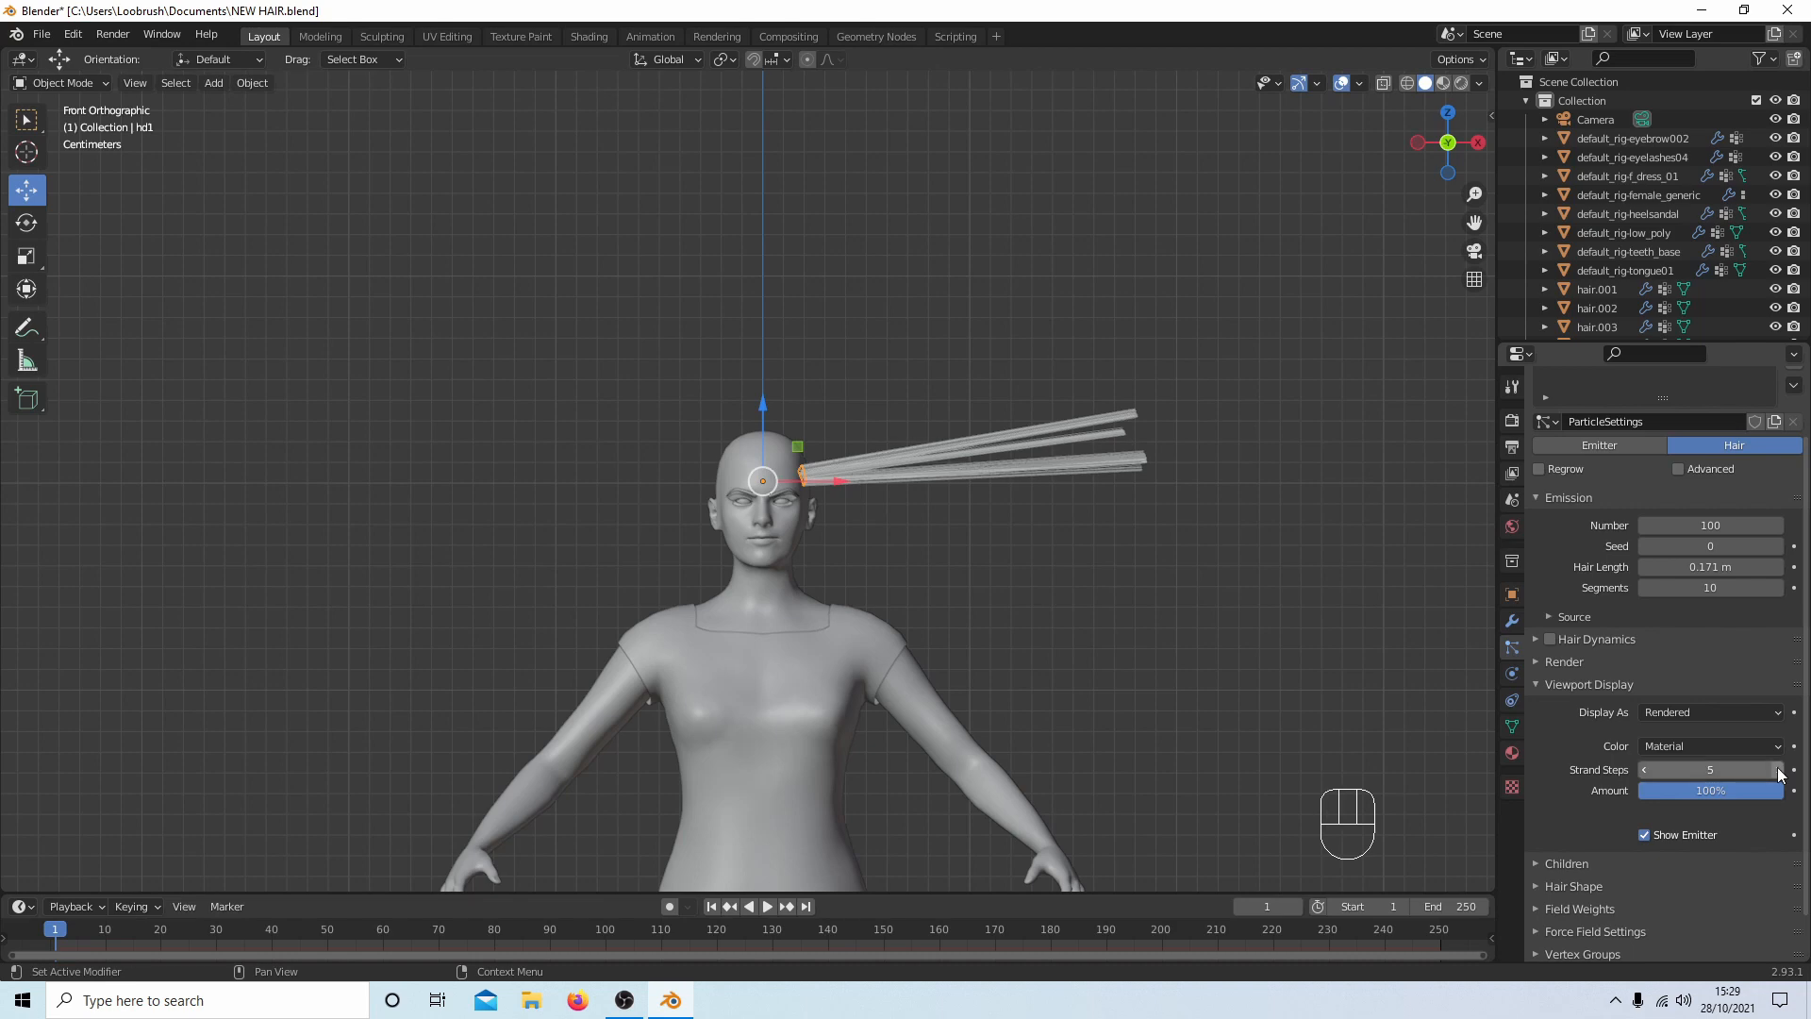
Set the hair's render path steps to 5.
click(1538, 660)
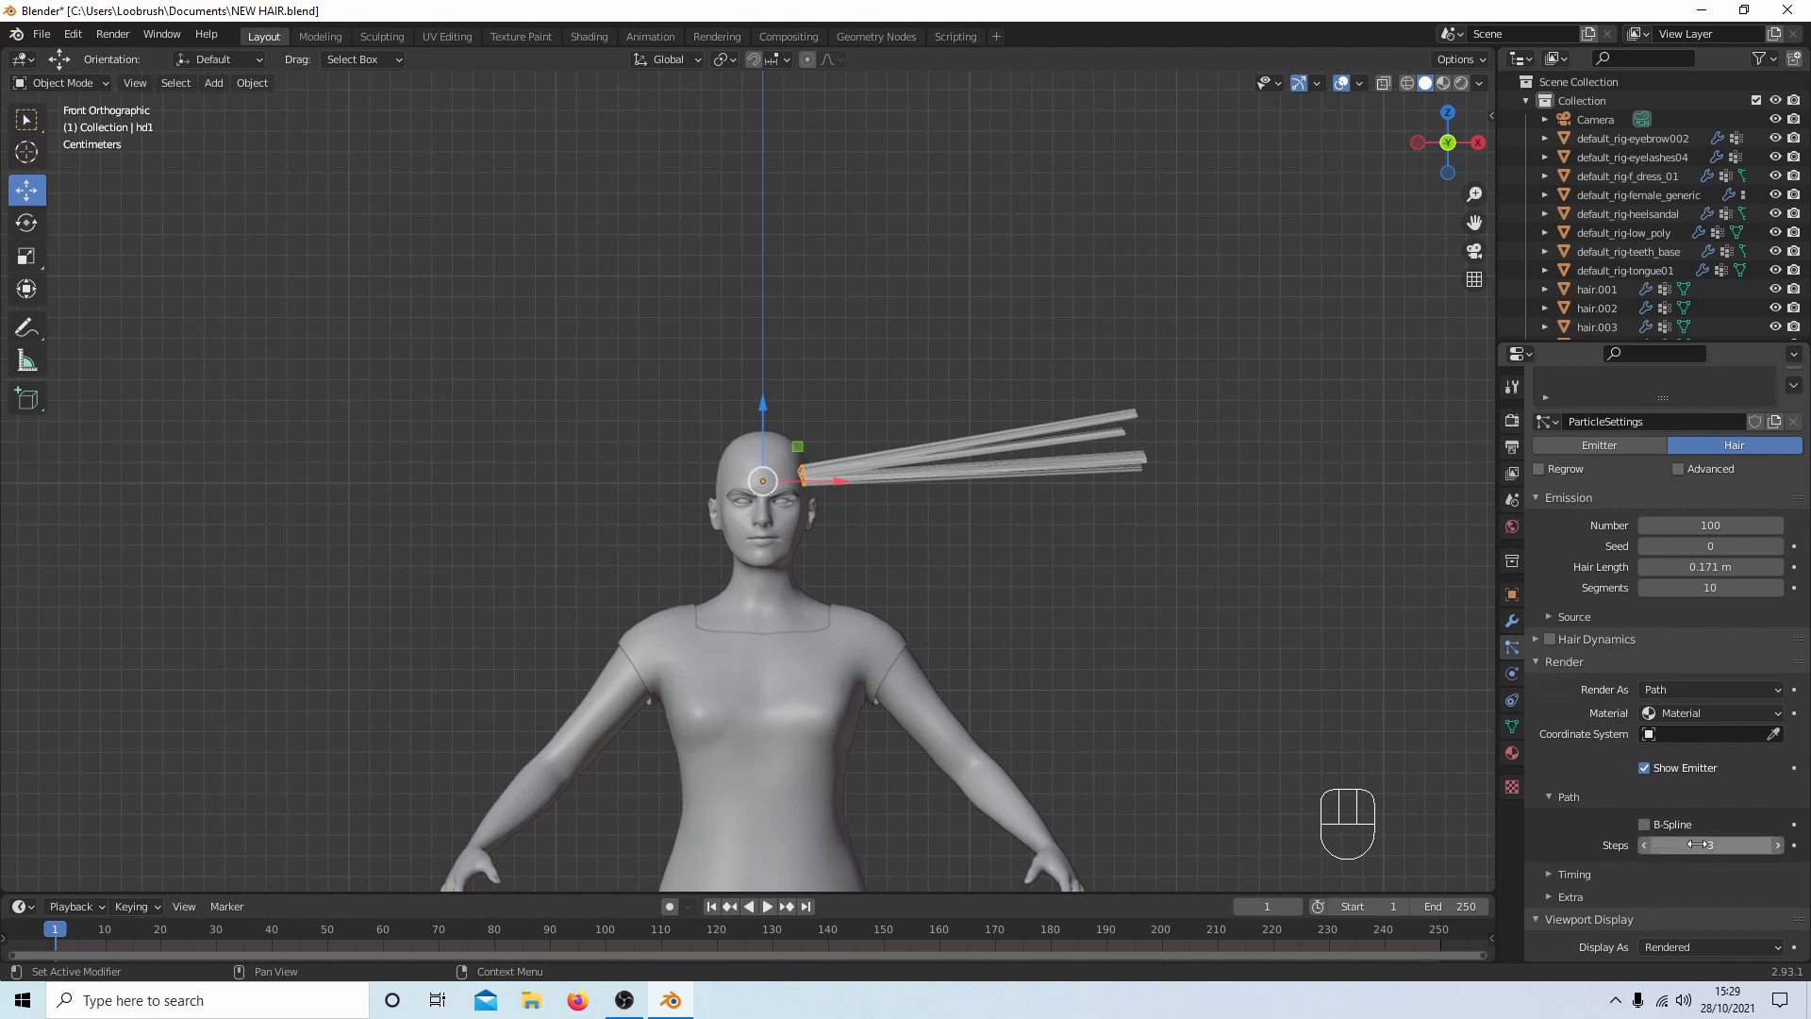
click(1779, 846)
click(1781, 847)
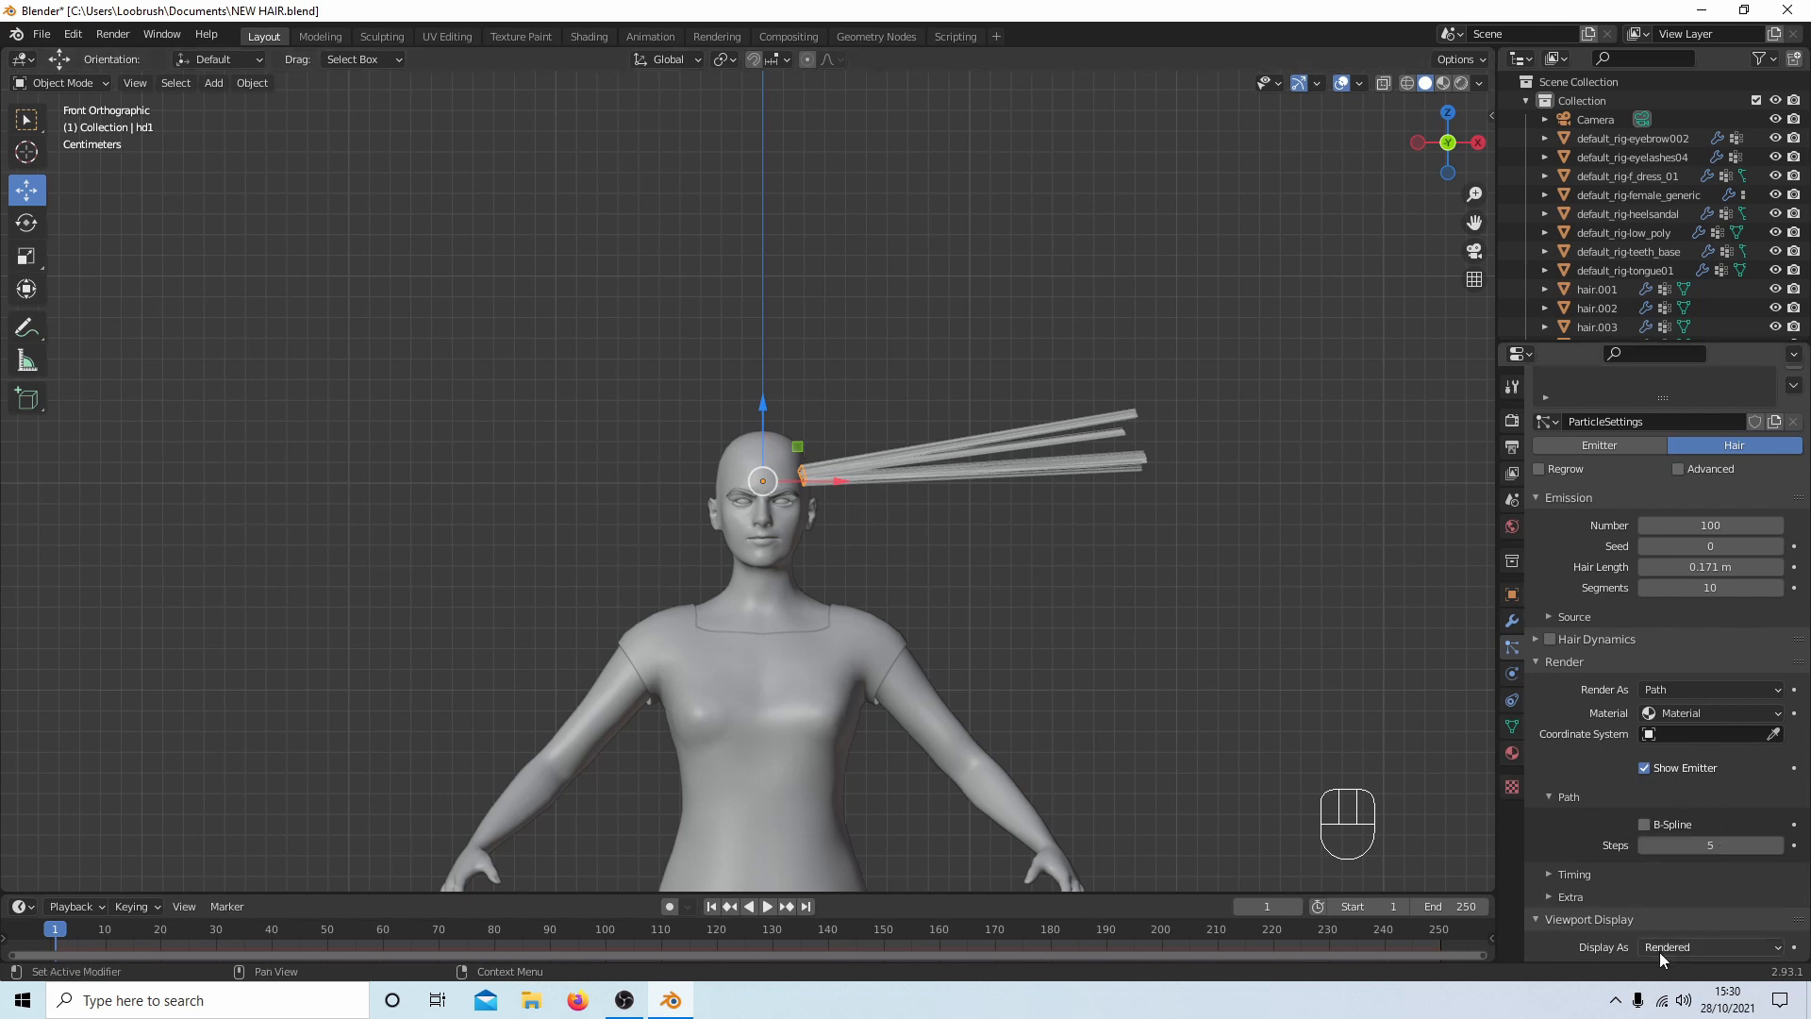
scroll(1657, 932, down, 2)
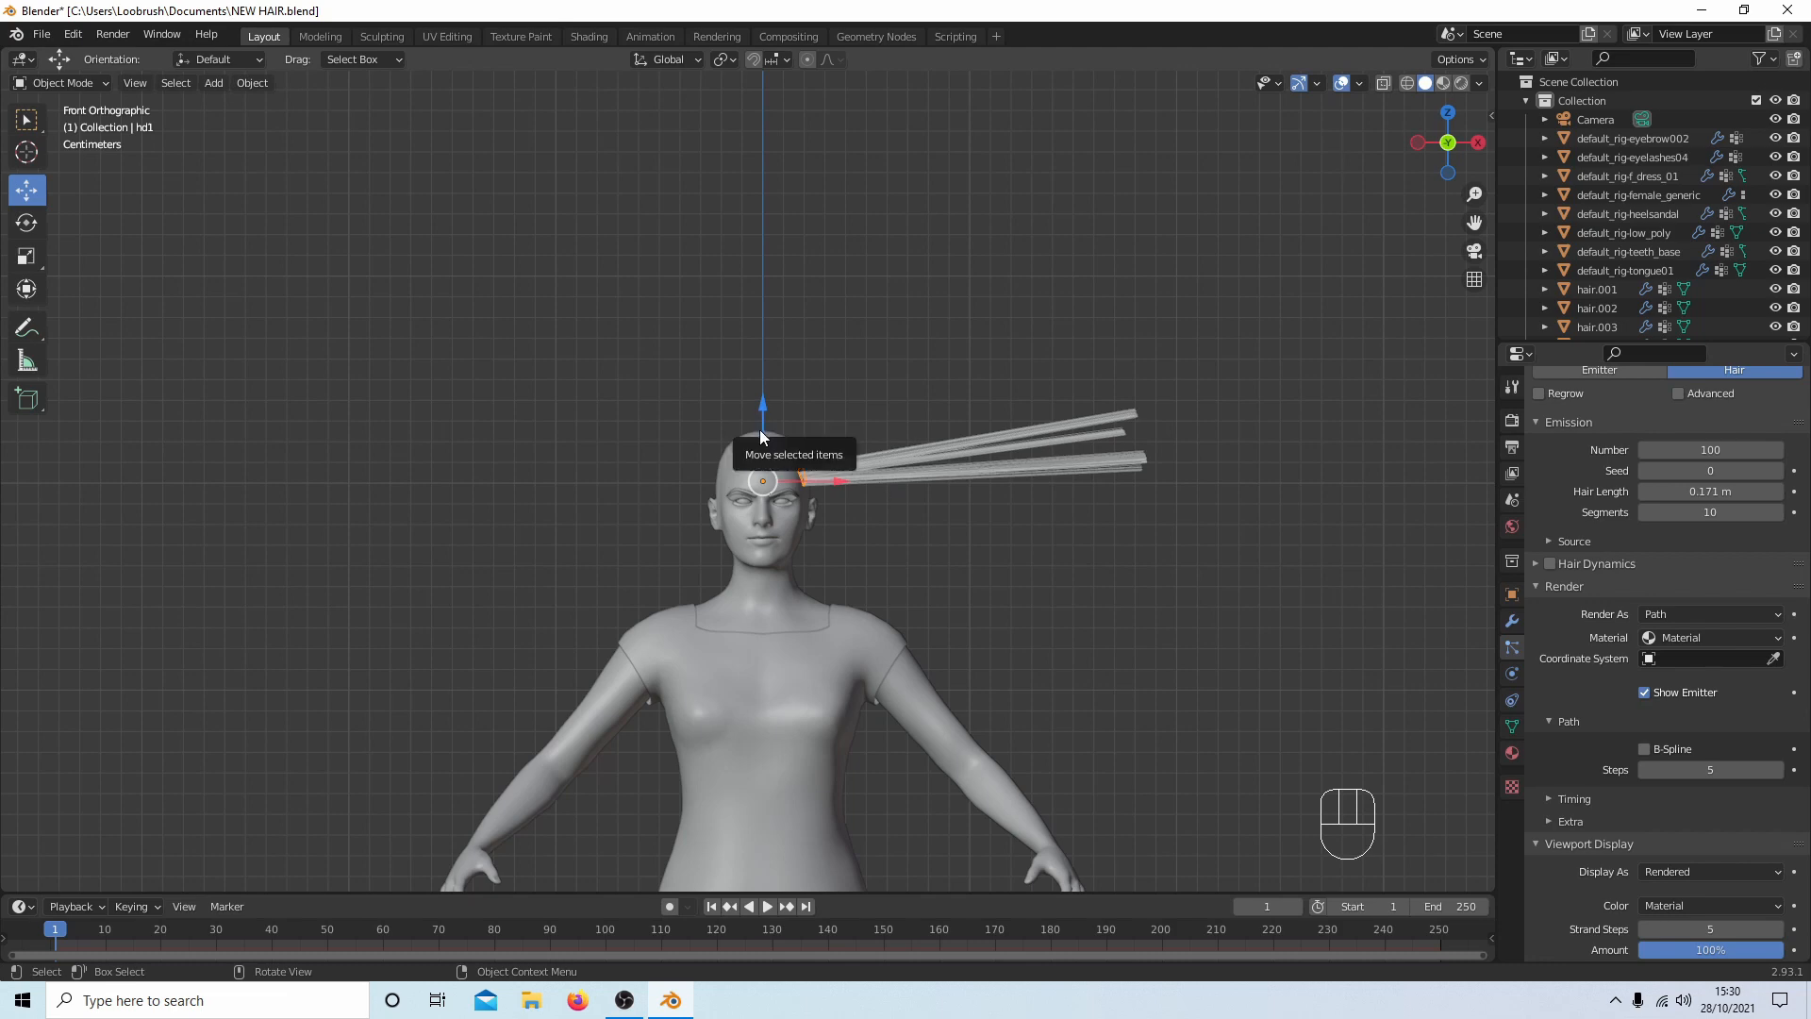
scroll(1247, 553, up, 2)
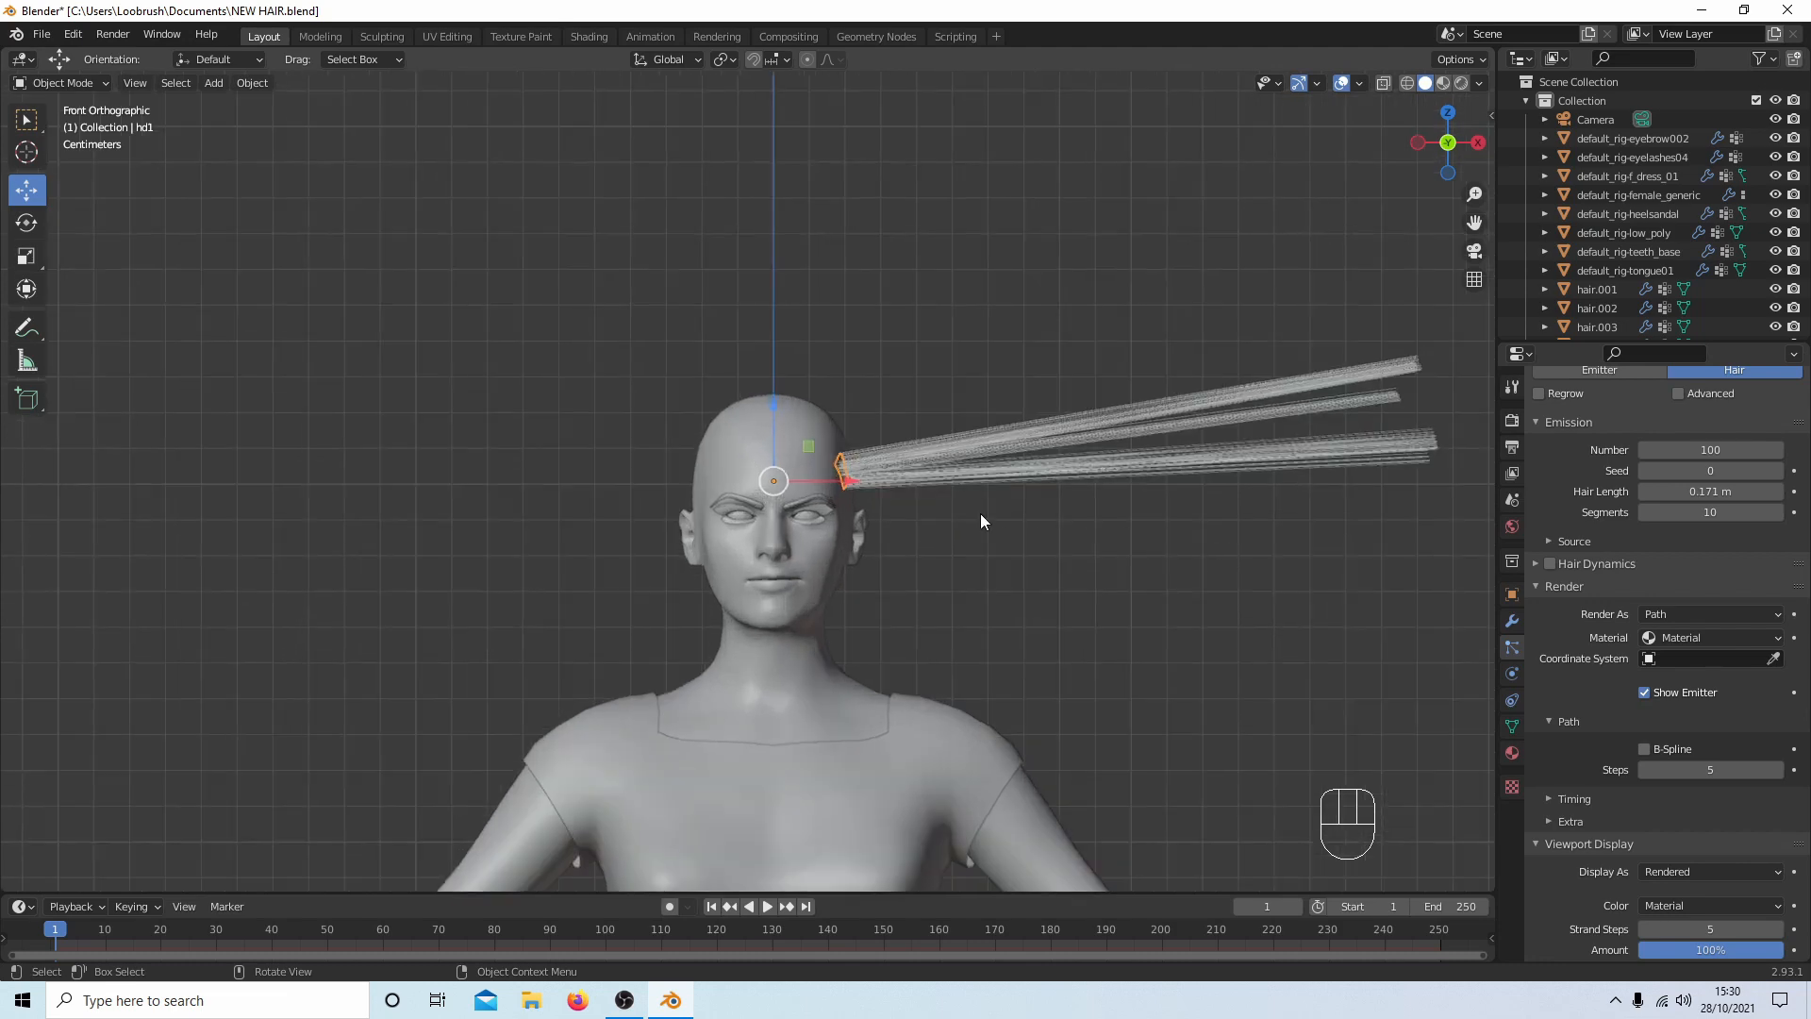
scroll(939, 340, down, 3)
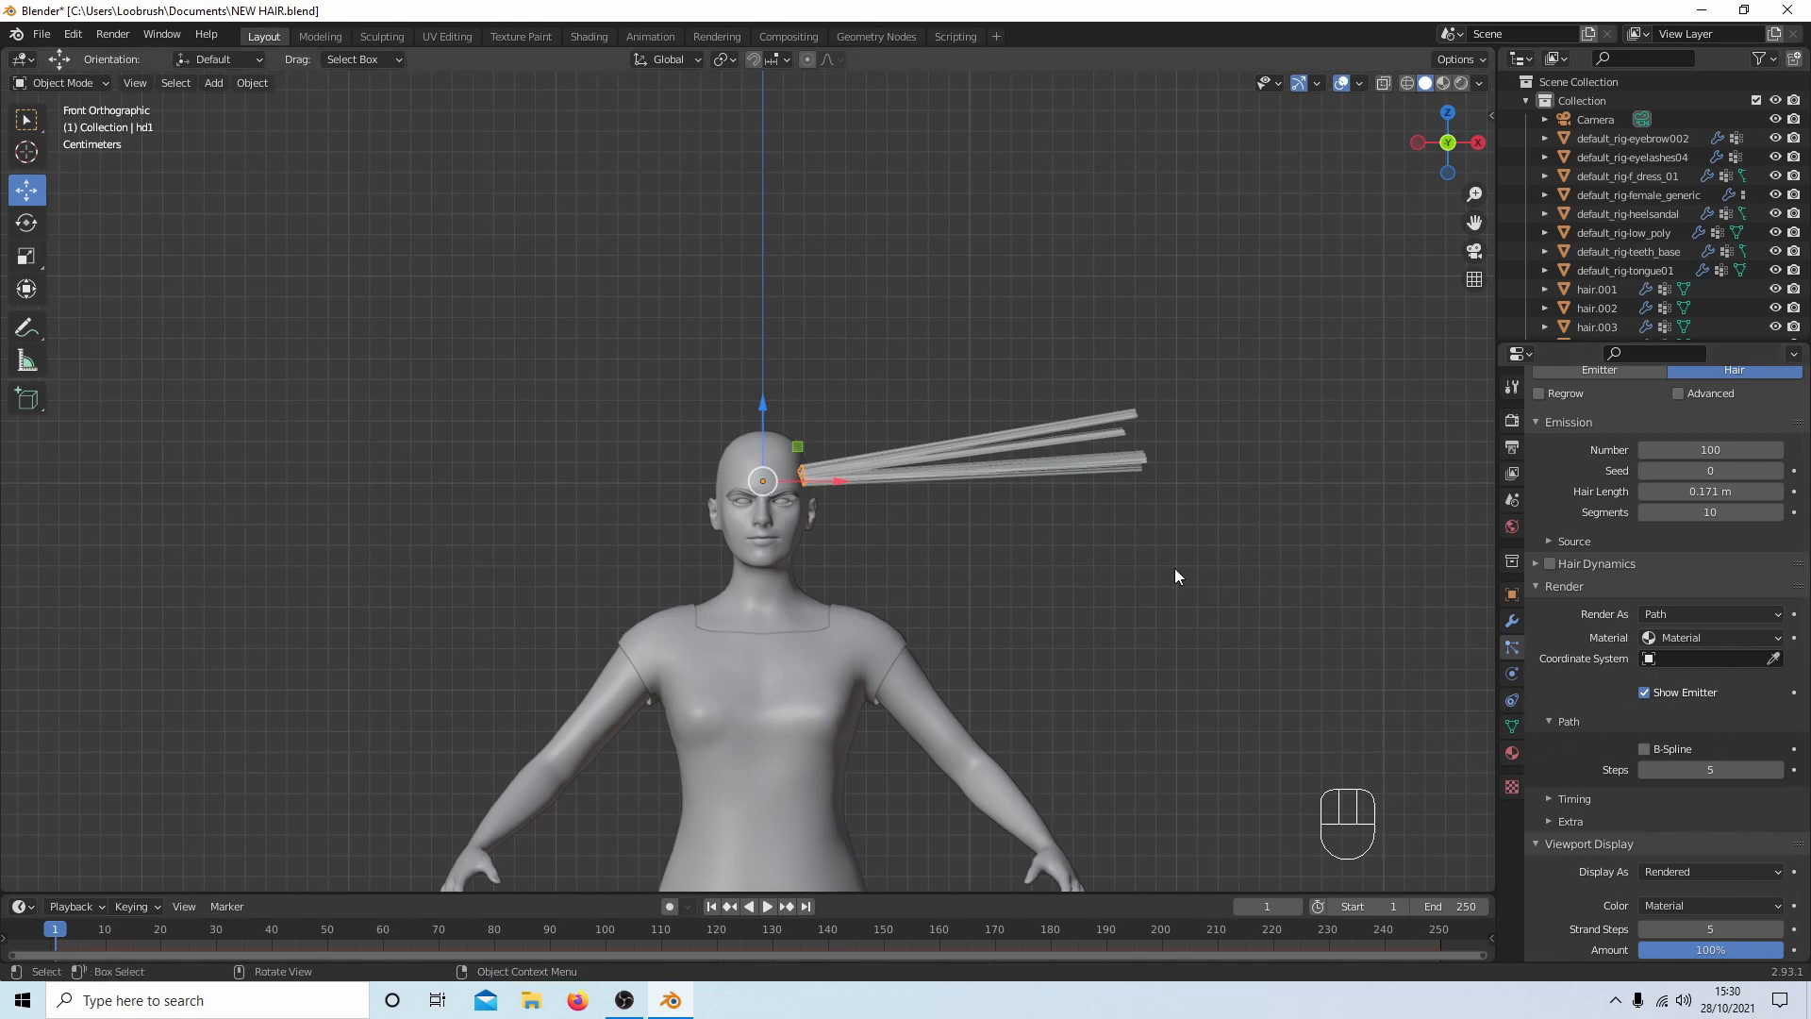
scroll(1638, 517, up, 2)
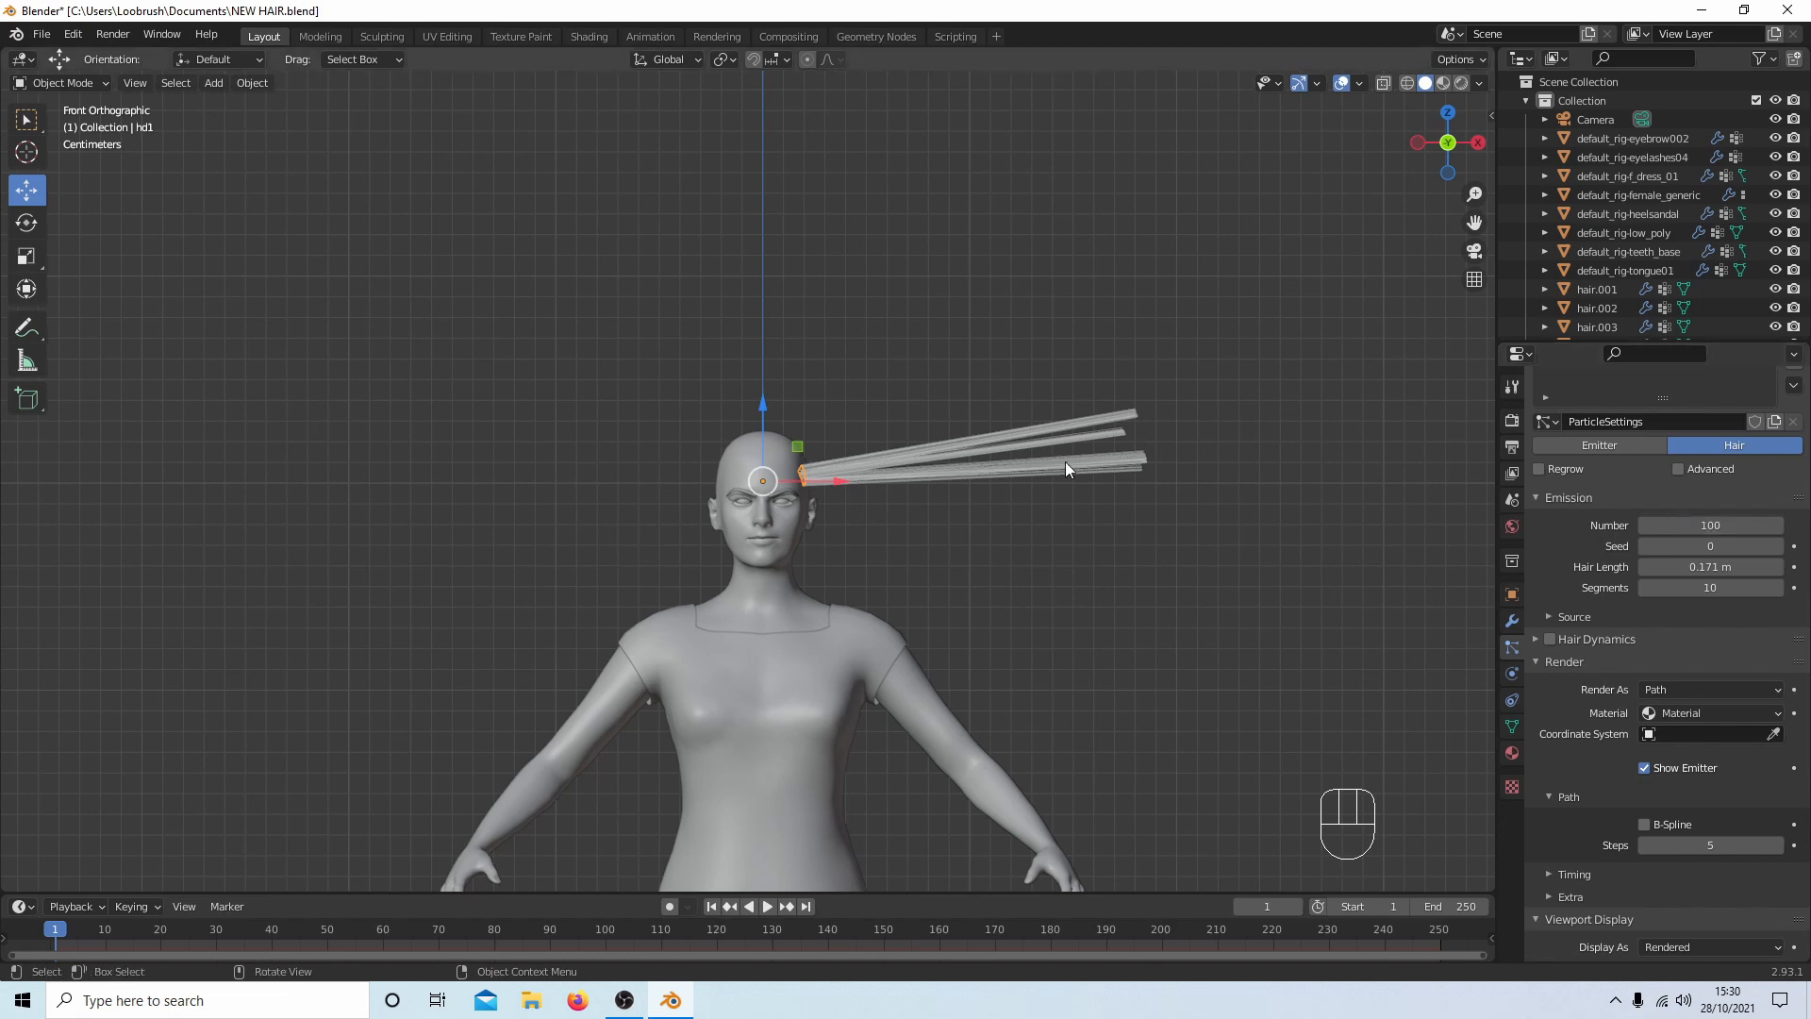
scroll(1615, 525, down, 4)
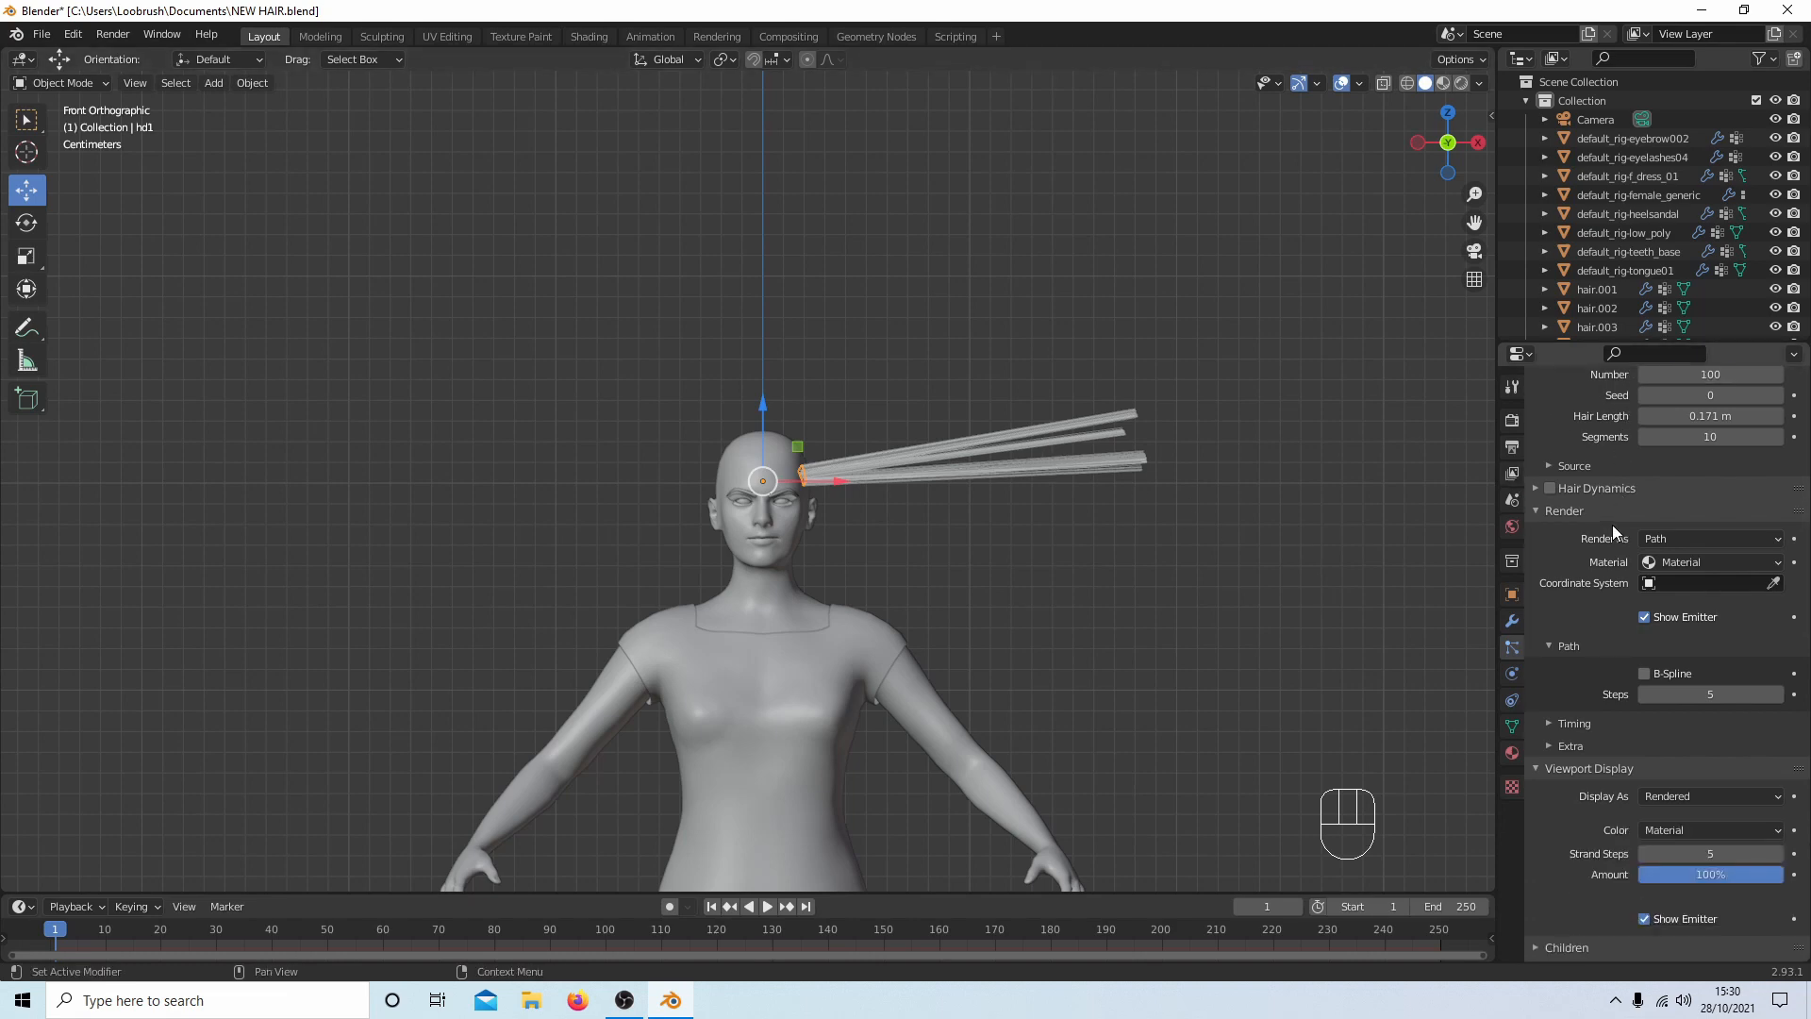
scroll(1612, 524, down, 3)
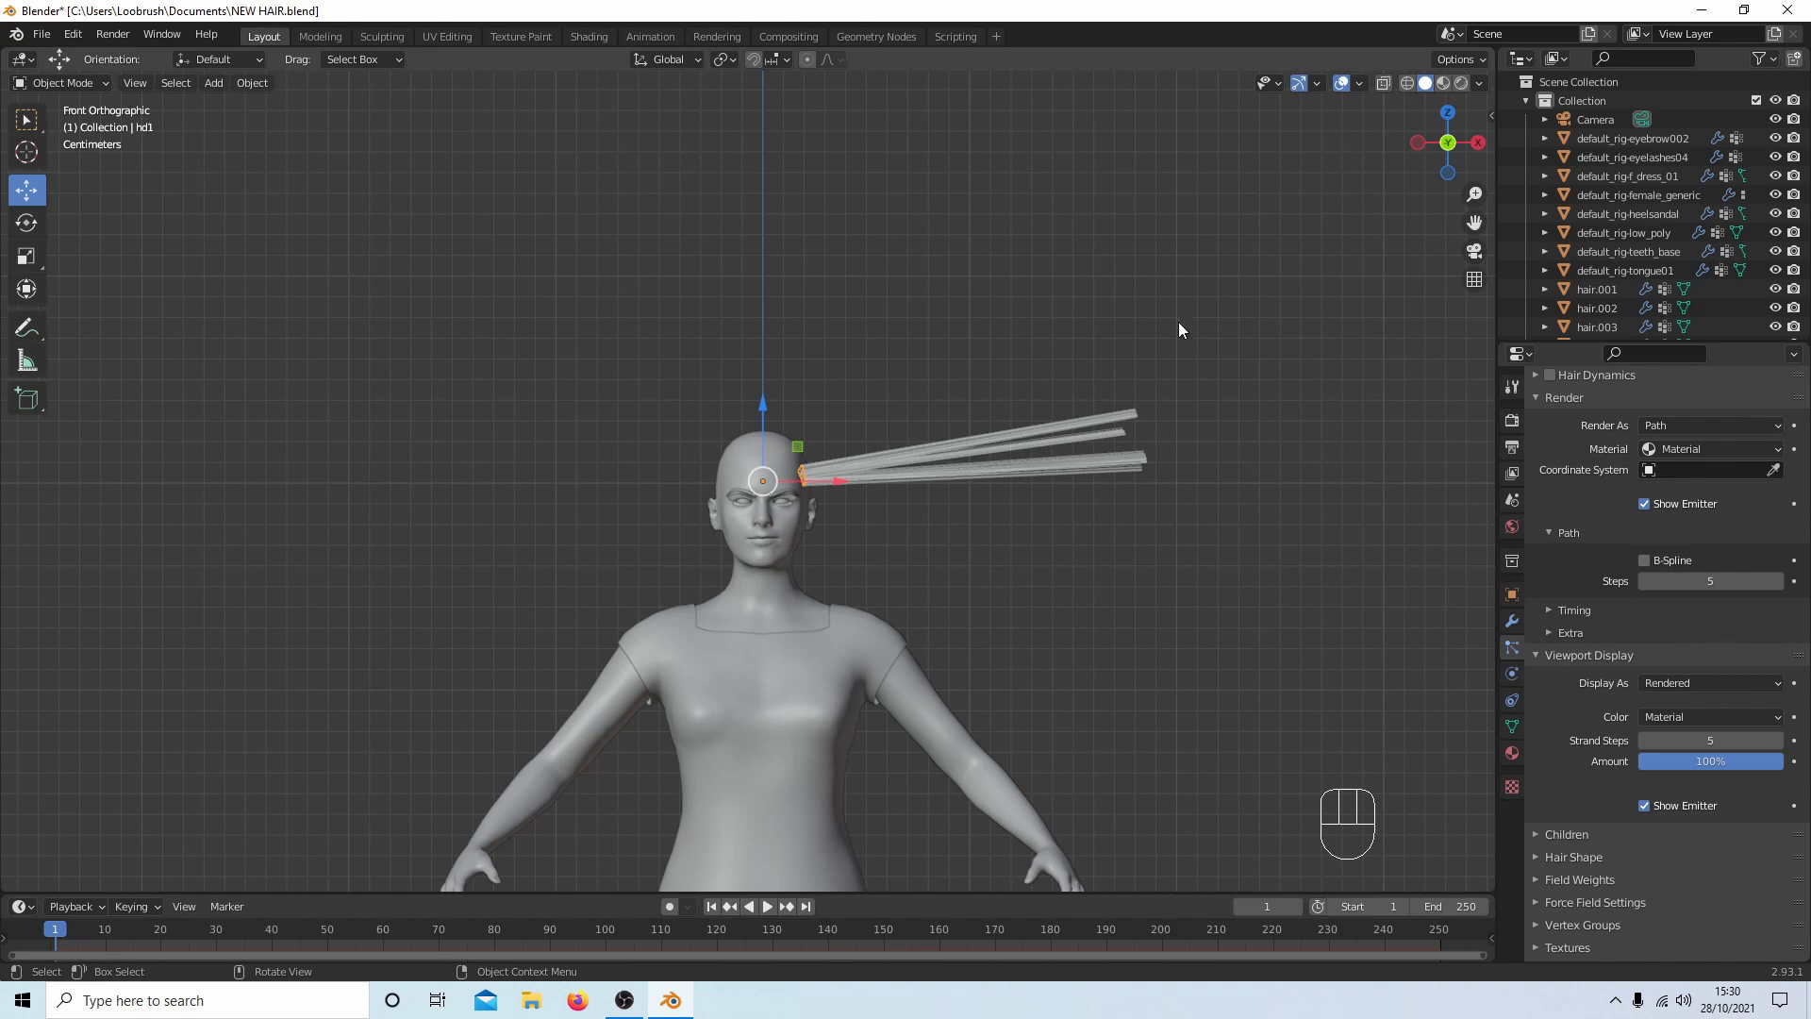
Switch hd1 to Particle Edit mode, with Deflect Emitter turned off for the Comb brush, and expand the particle editing options.
click(61, 82)
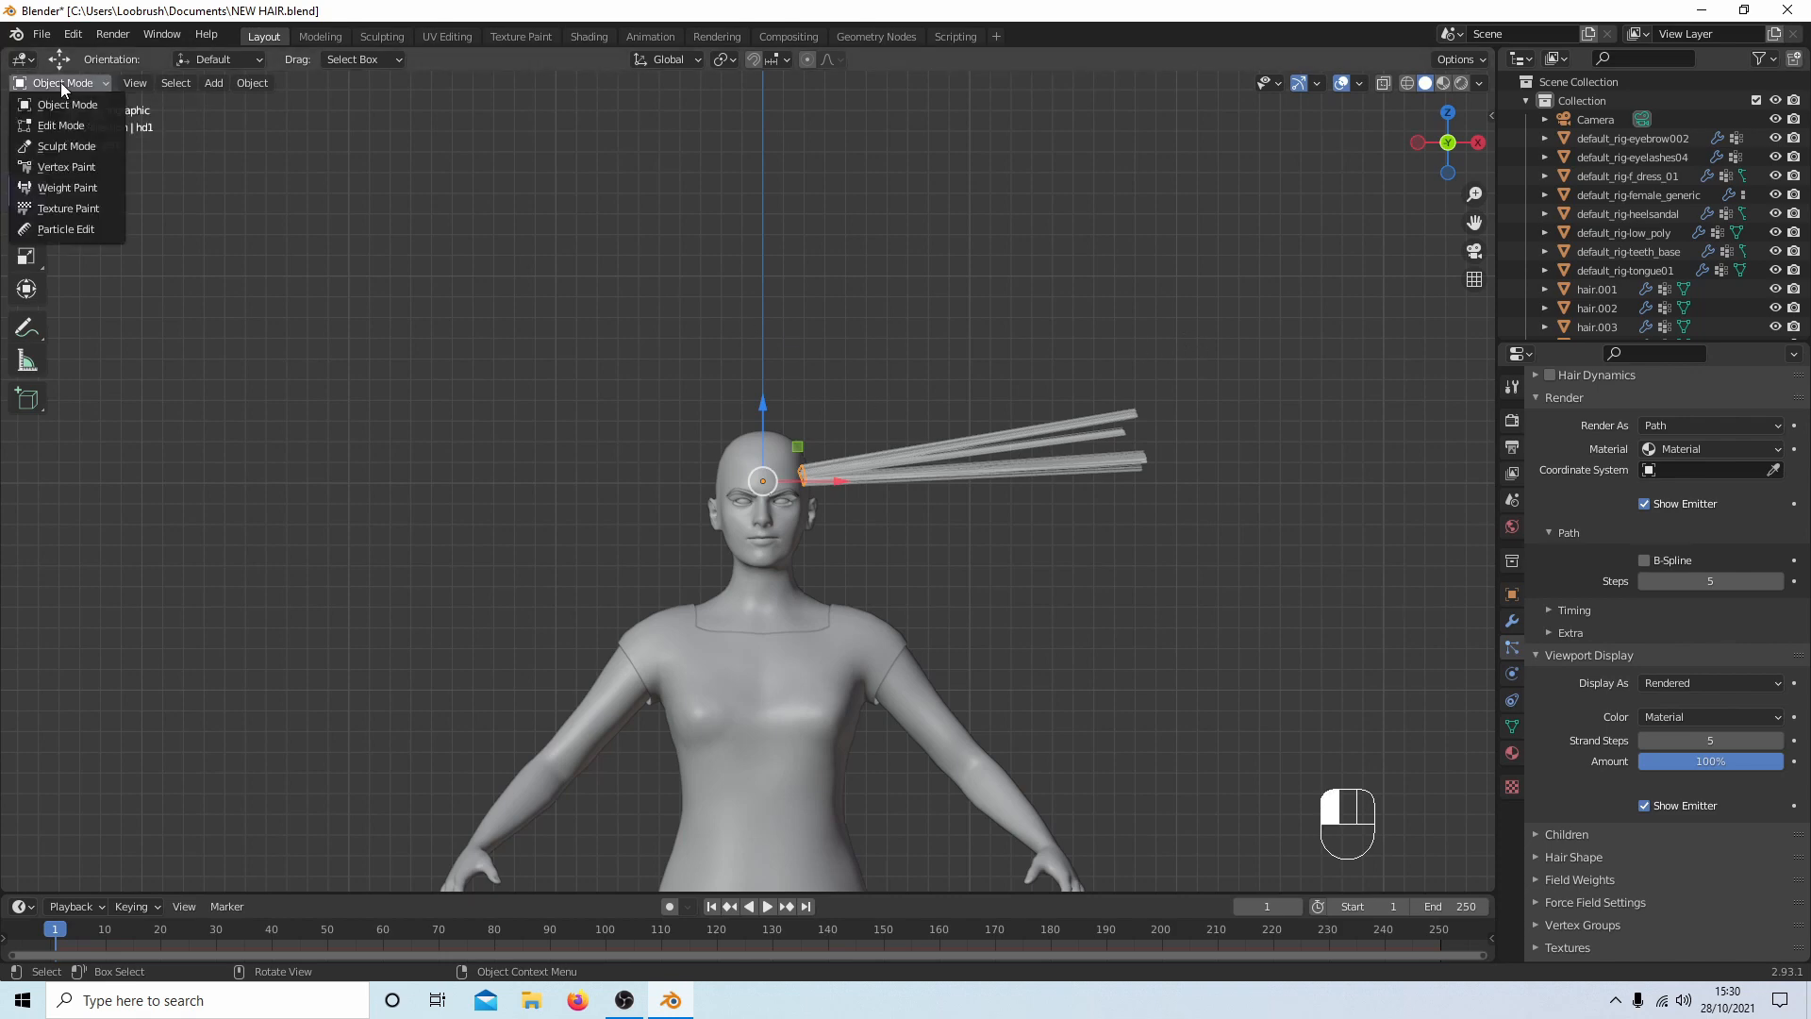
click(69, 229)
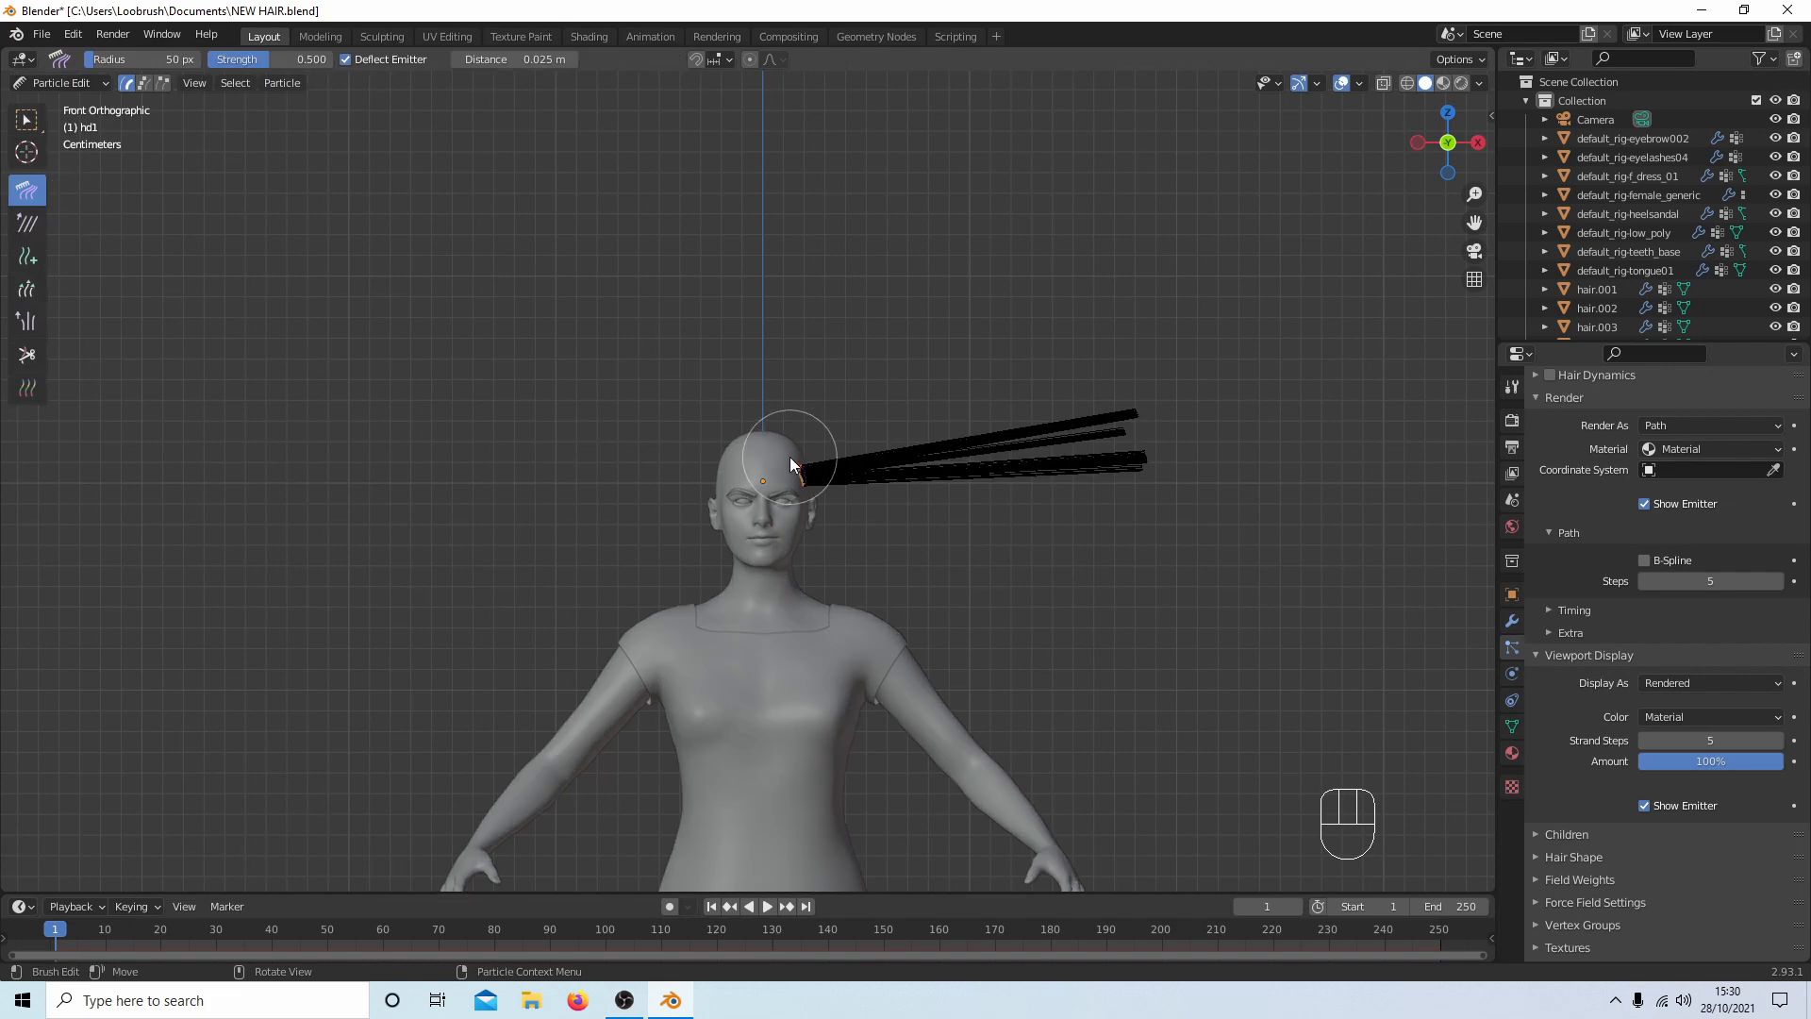
key(n)
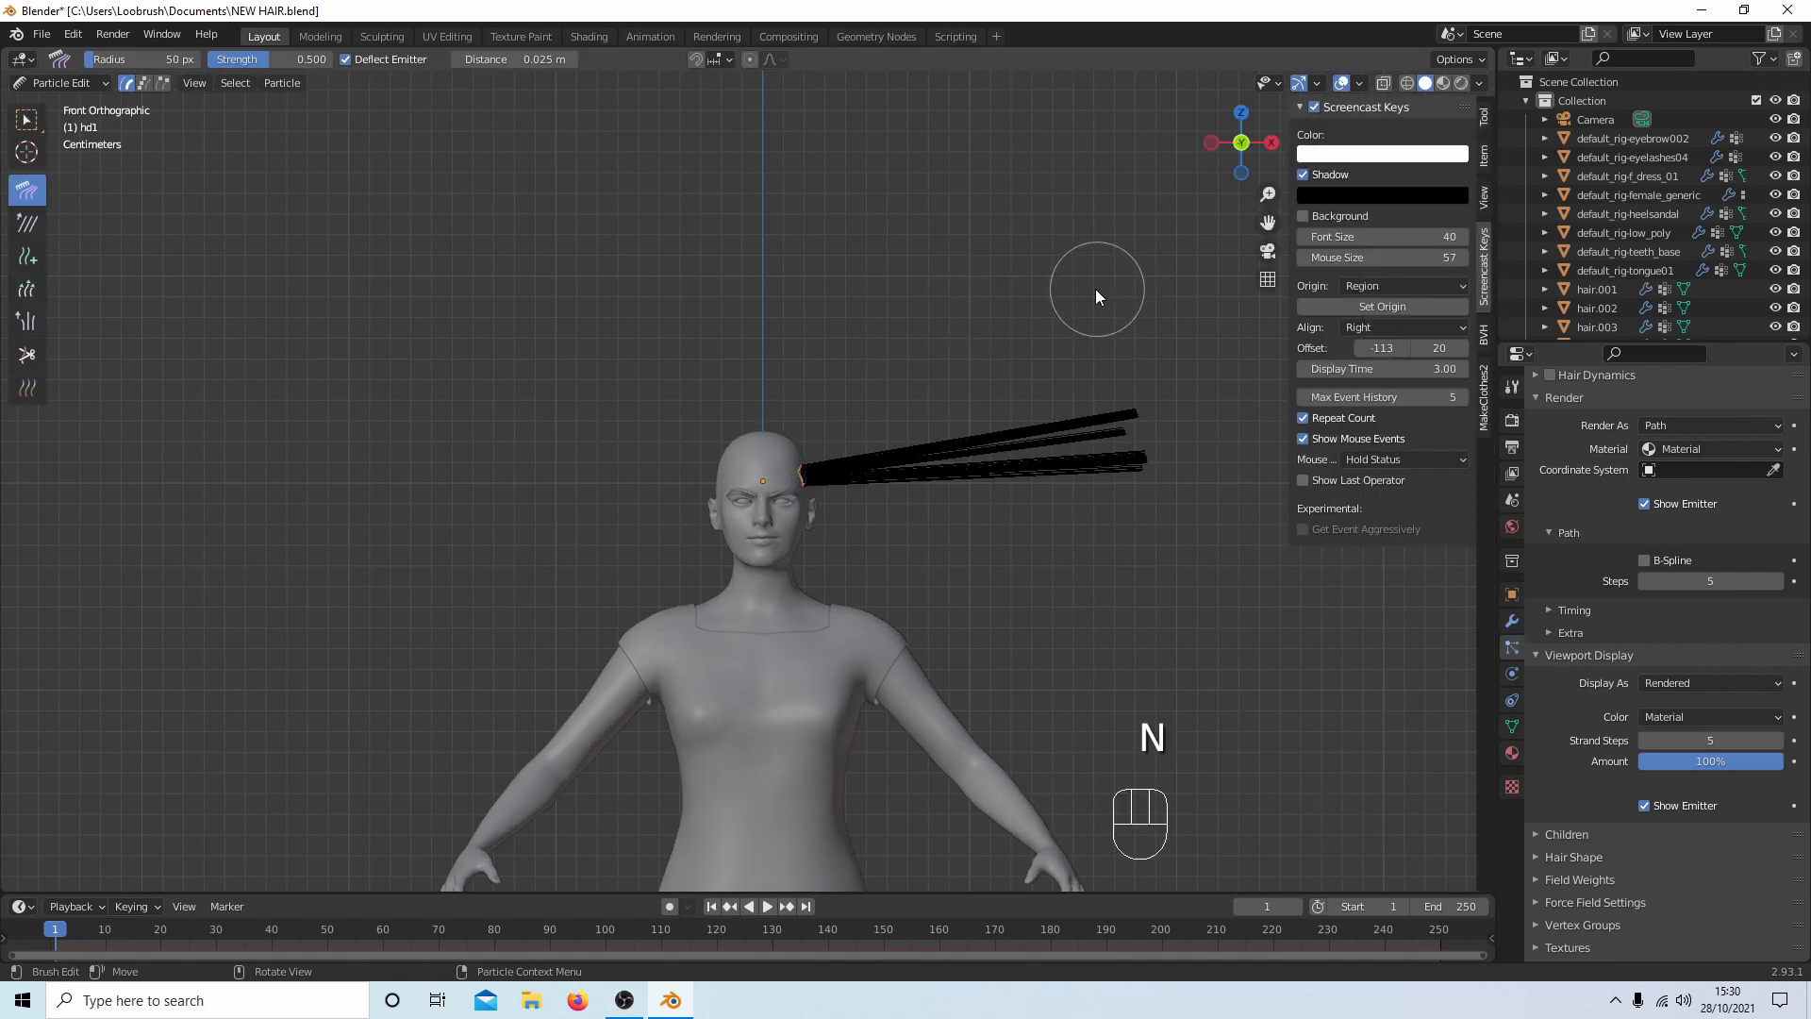
click(1483, 117)
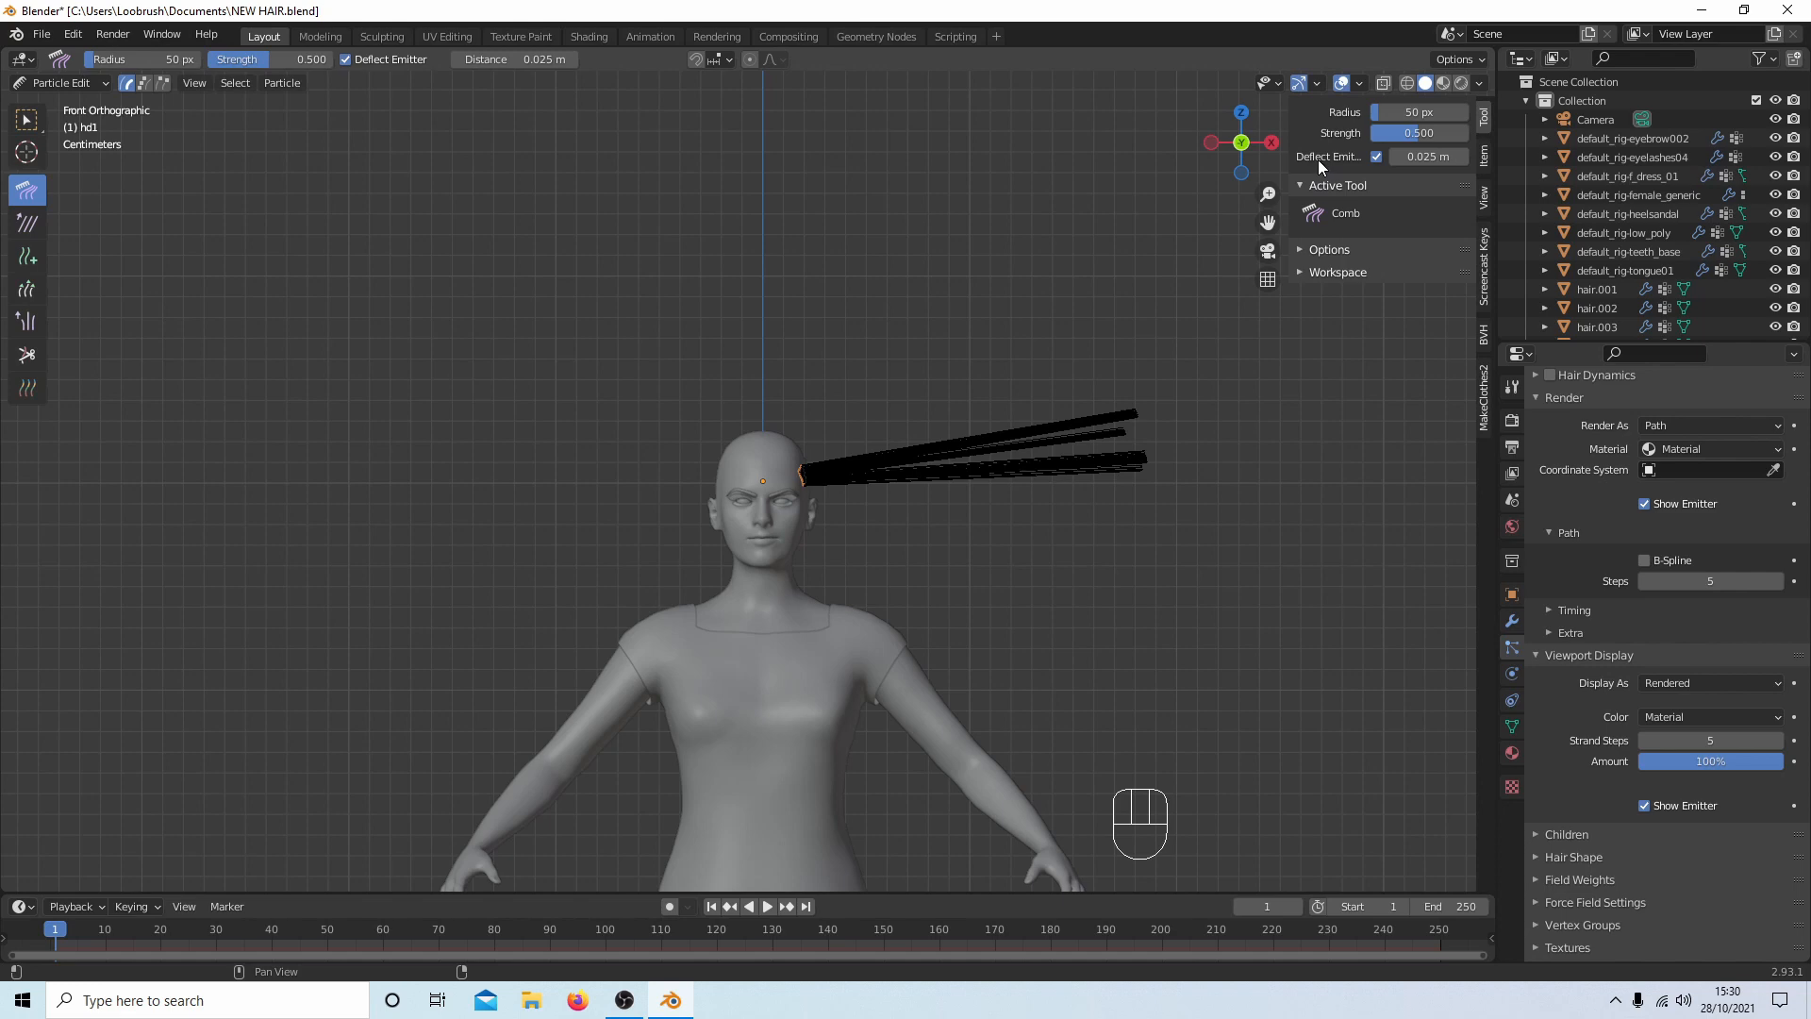
click(1378, 156)
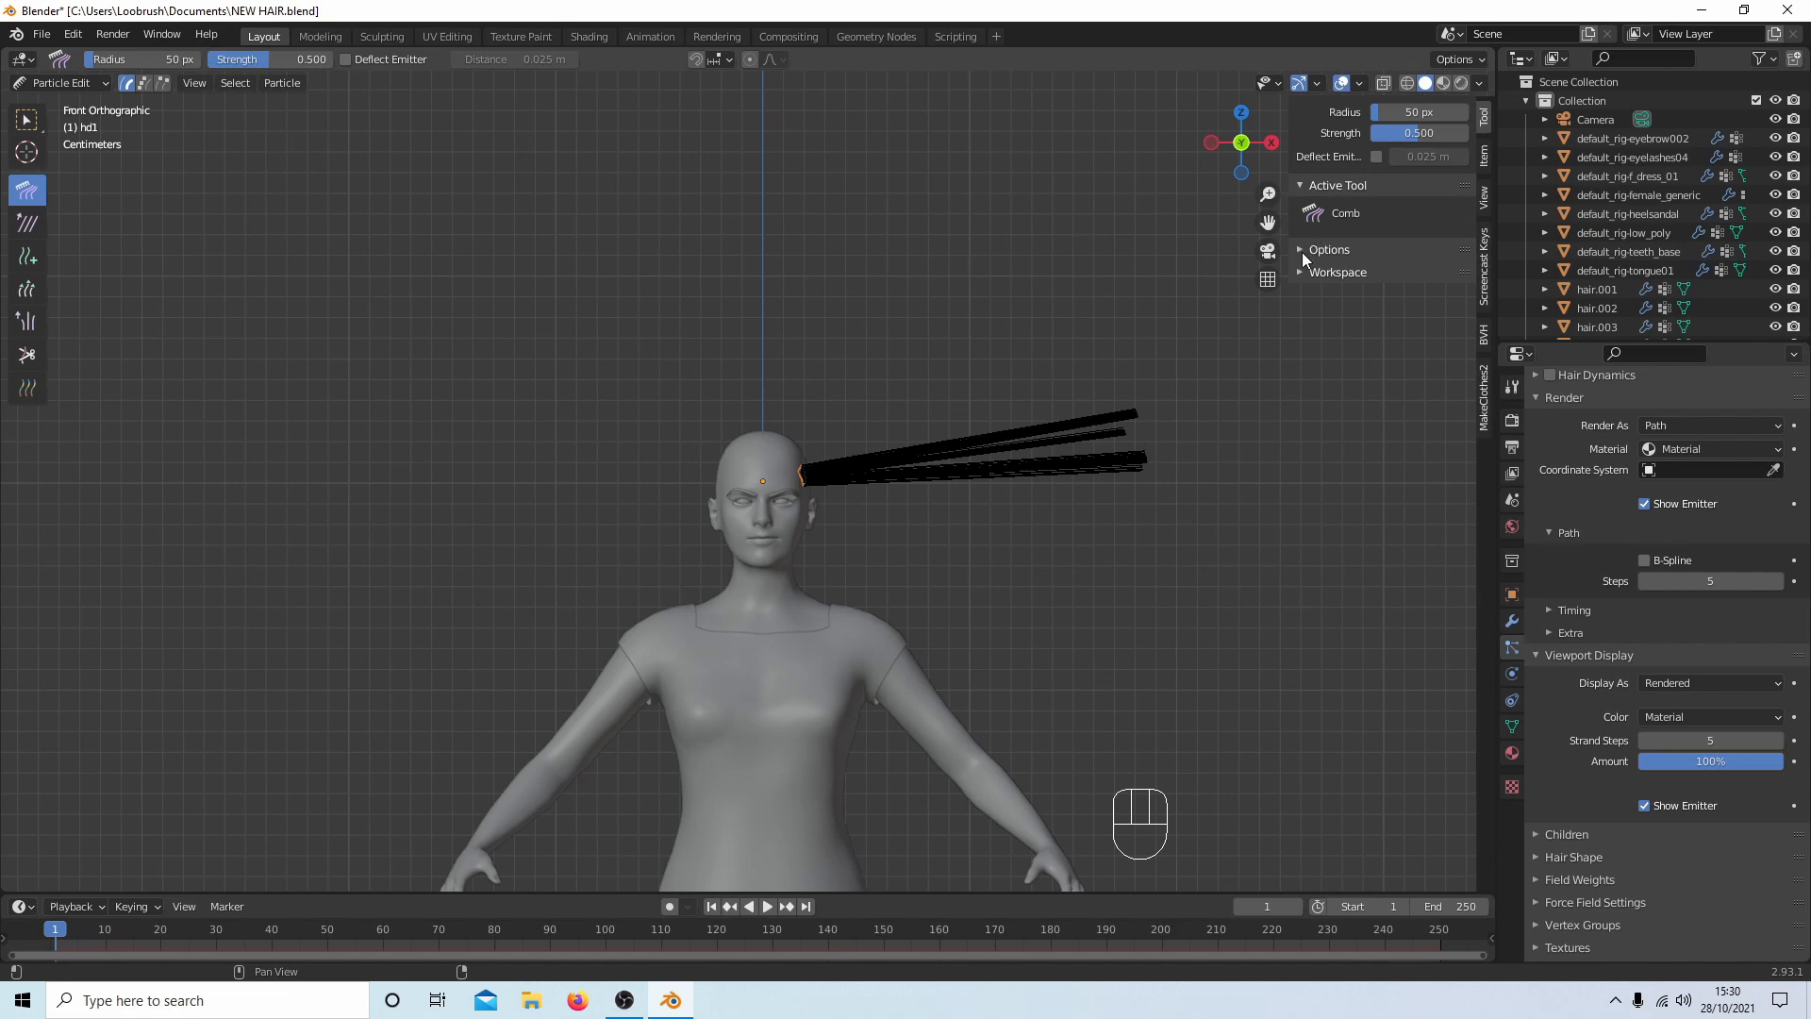
click(1302, 250)
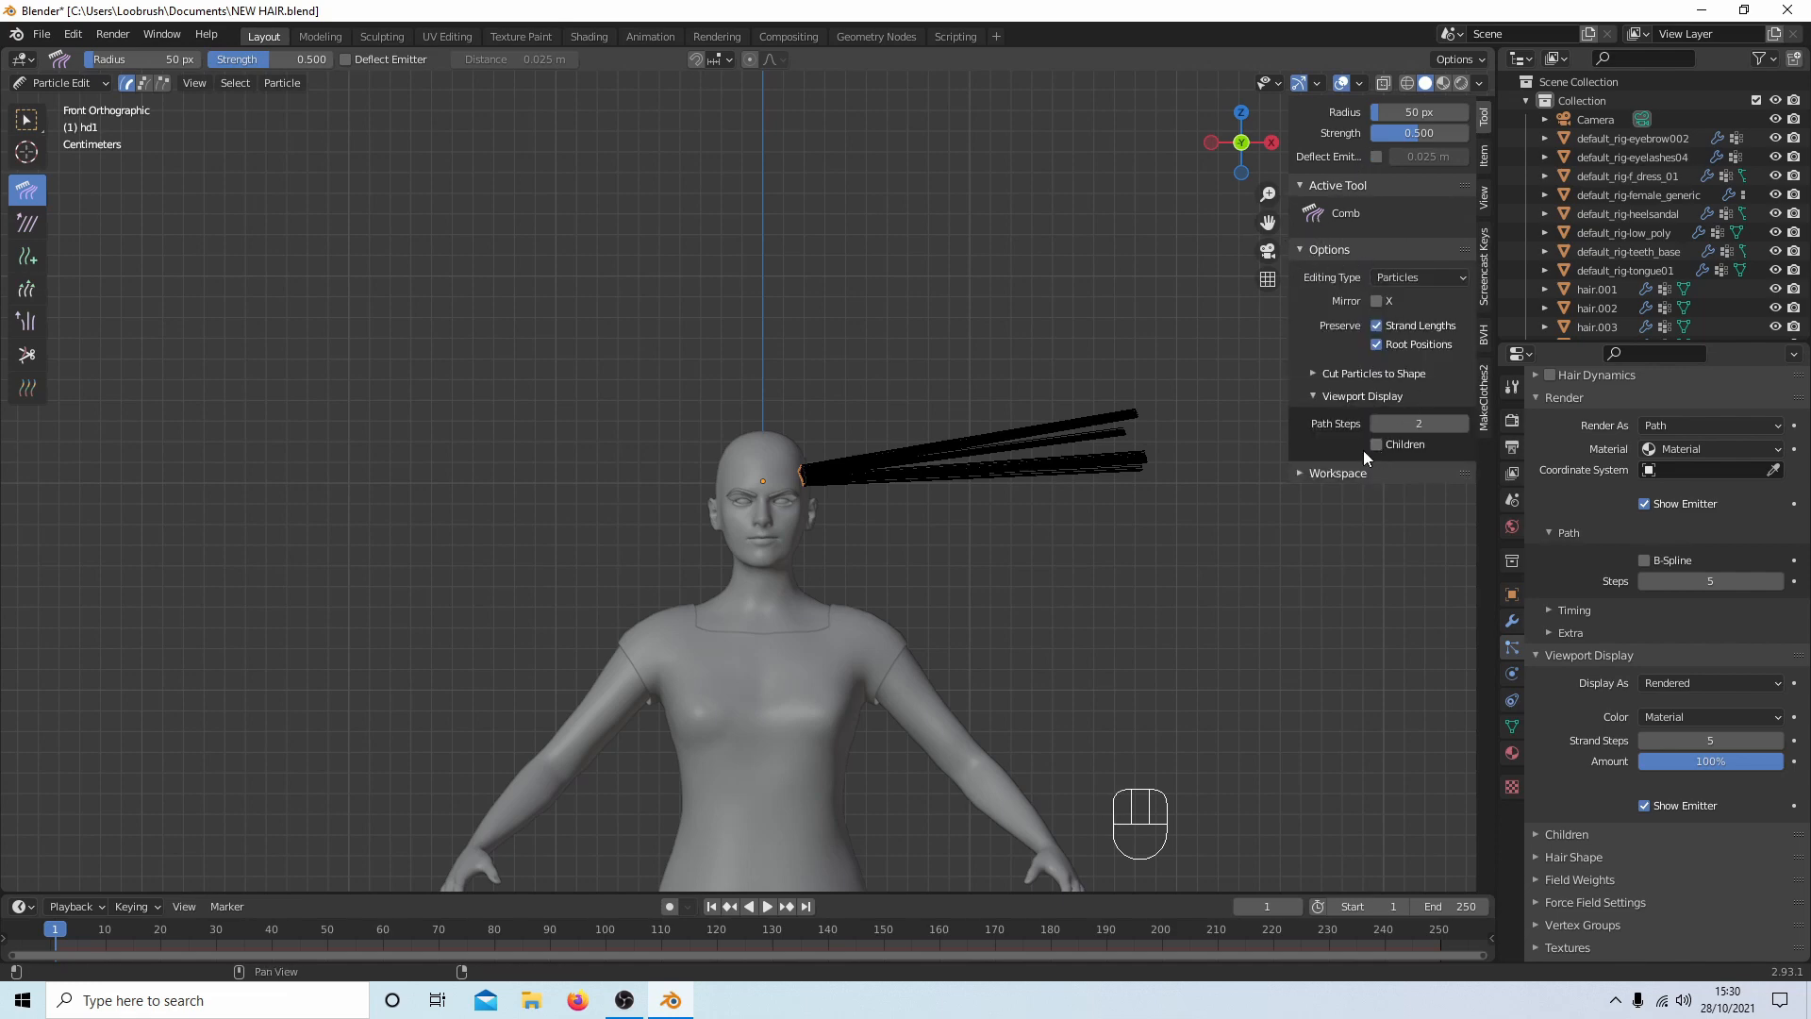
Set the particle editing viewport display path steps to 5 and hide the sidebar.
double_click(1462, 423)
click(1462, 423)
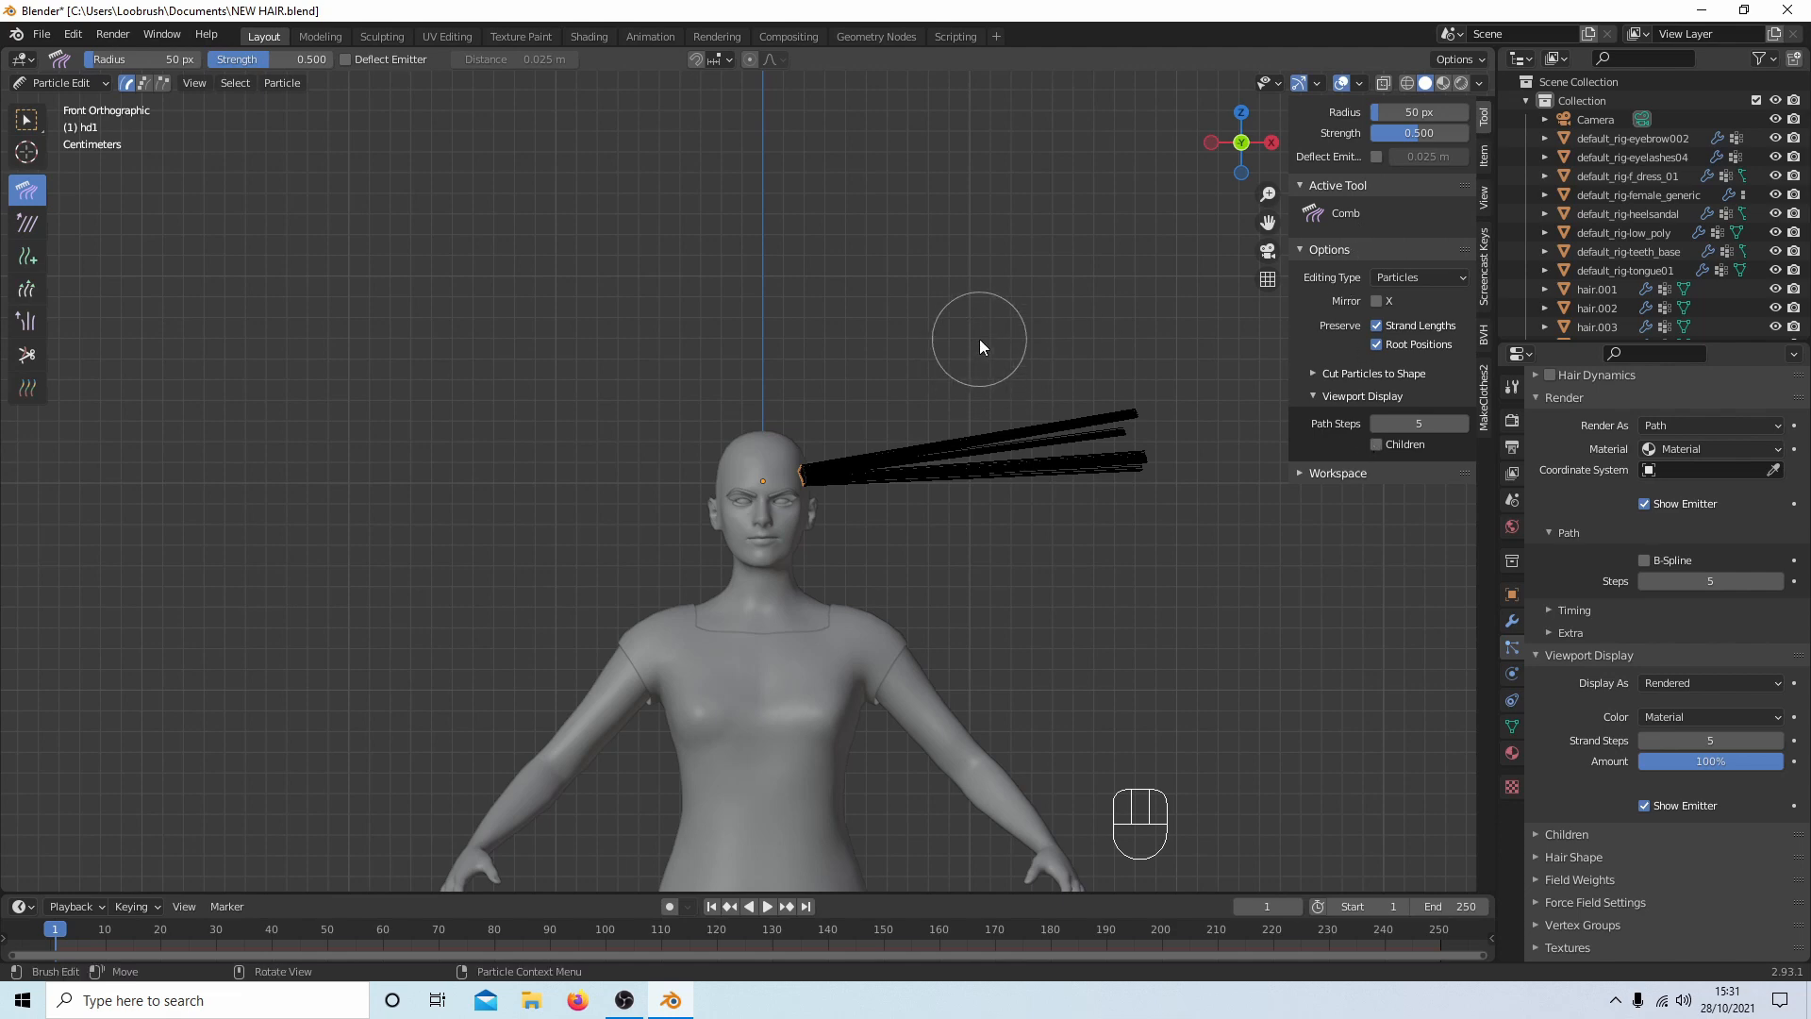
key(n)
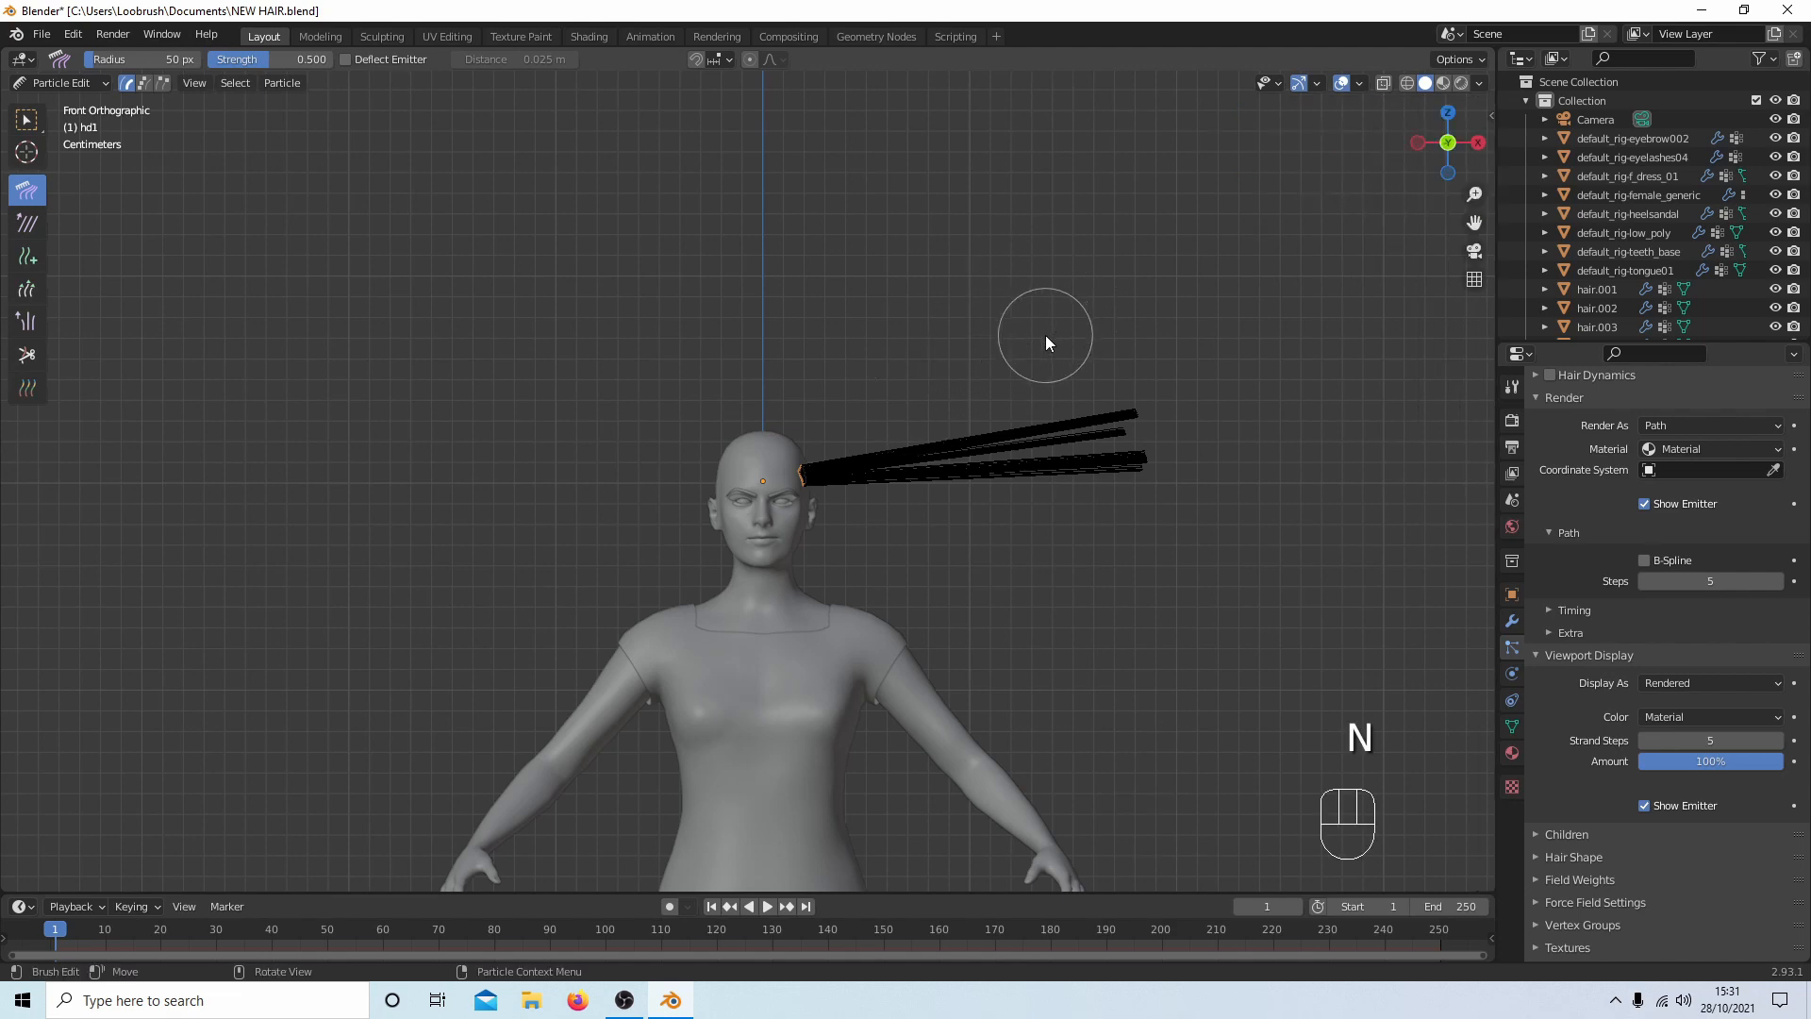
Switch particle selection to point mode and select only the tips of hd1's hair strands.
scroll(1045, 336, up, 2)
scroll(1044, 332, up, 2)
scroll(1039, 331, down, 2)
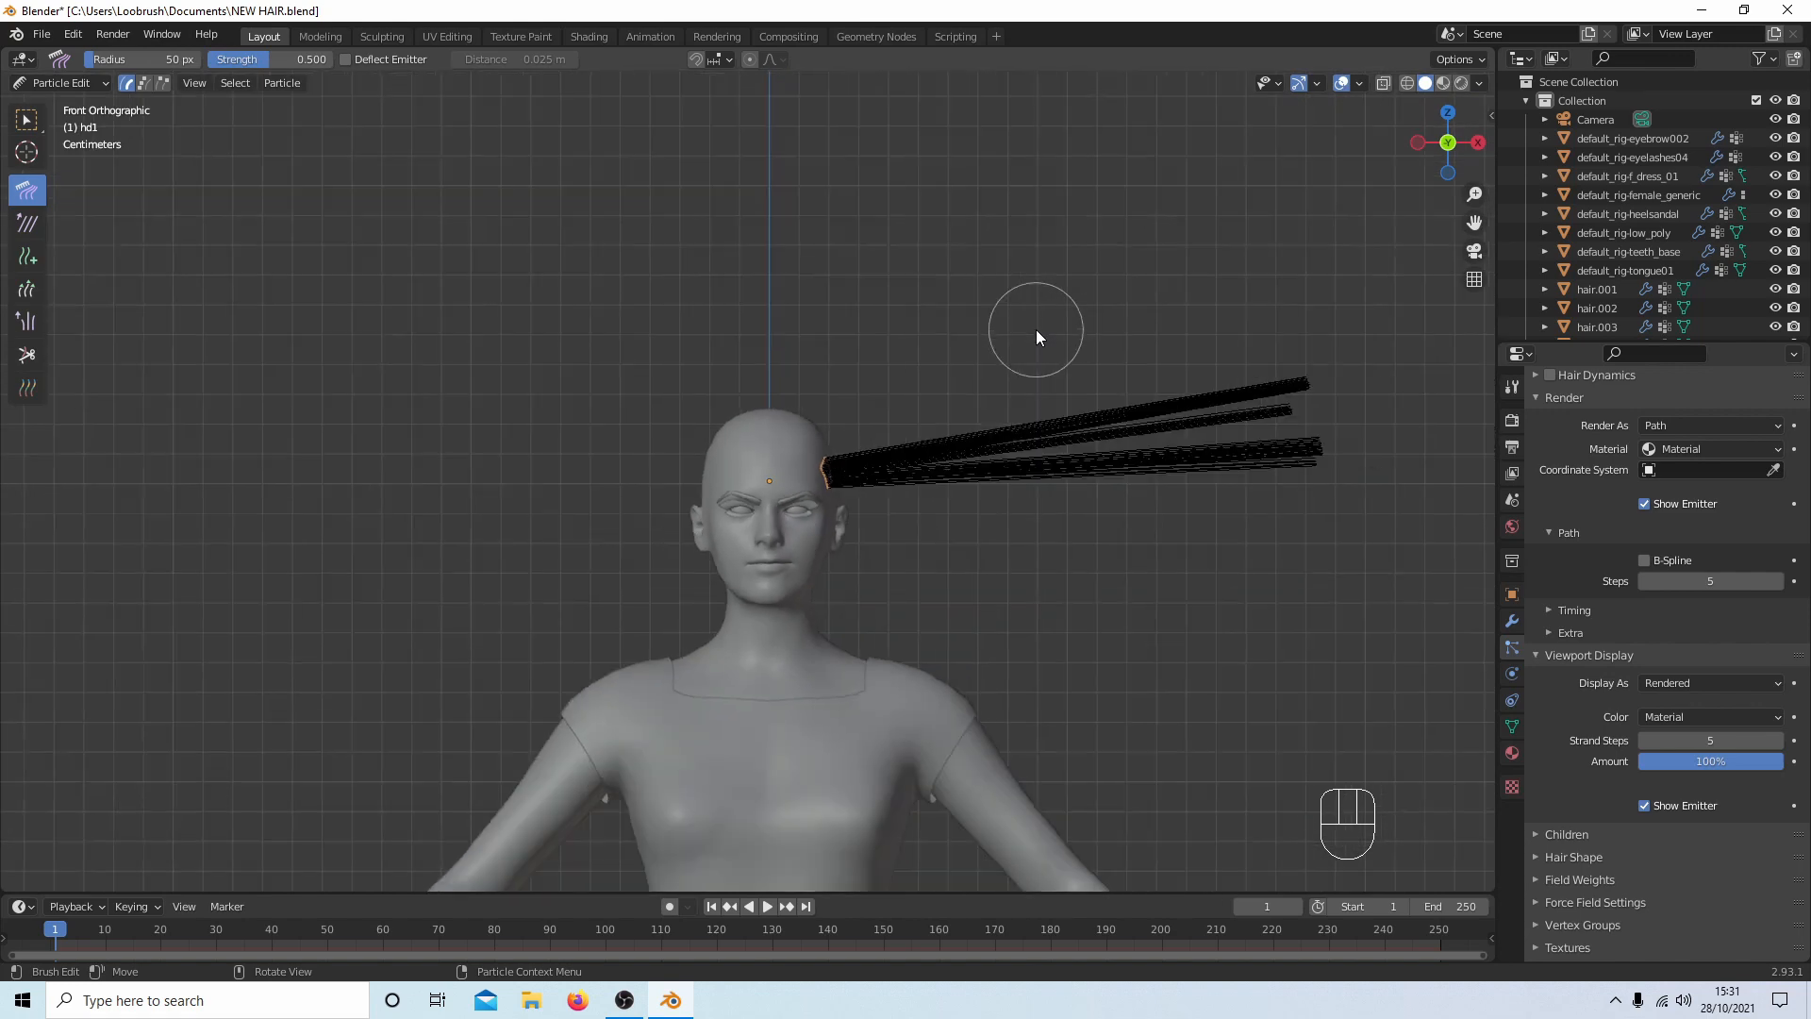
scroll(1036, 330, down, 2)
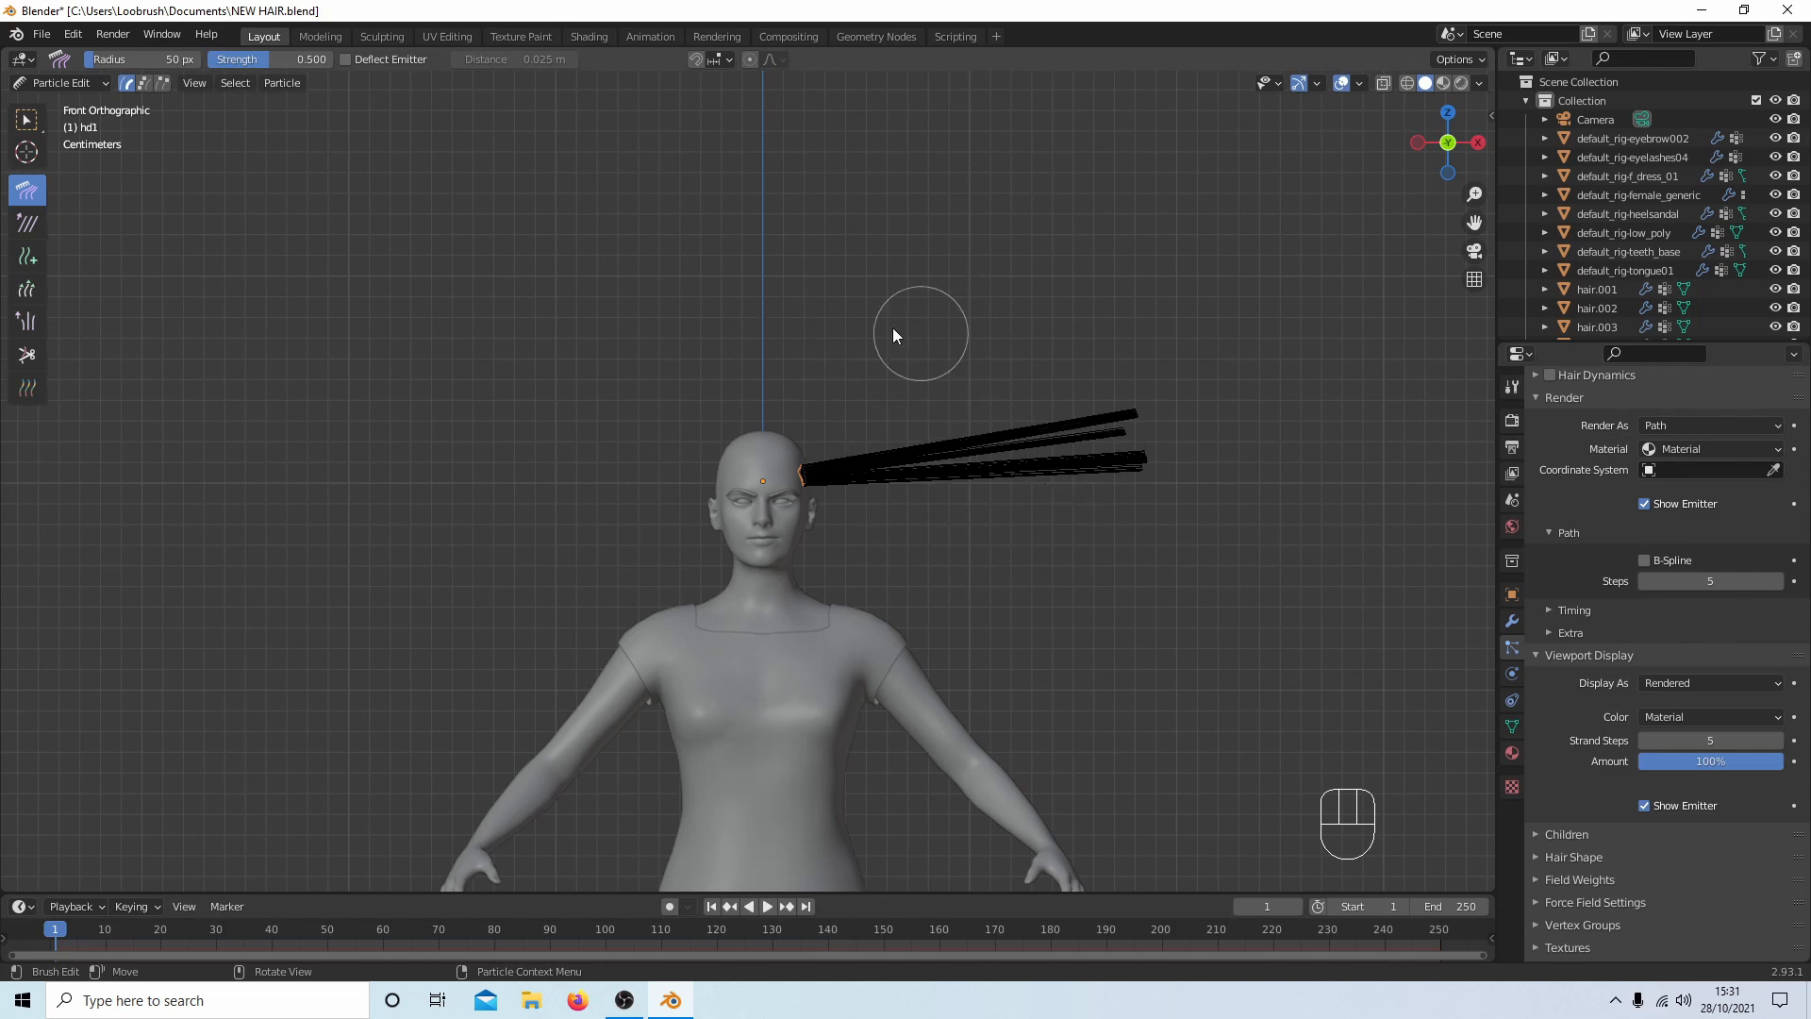
click(144, 86)
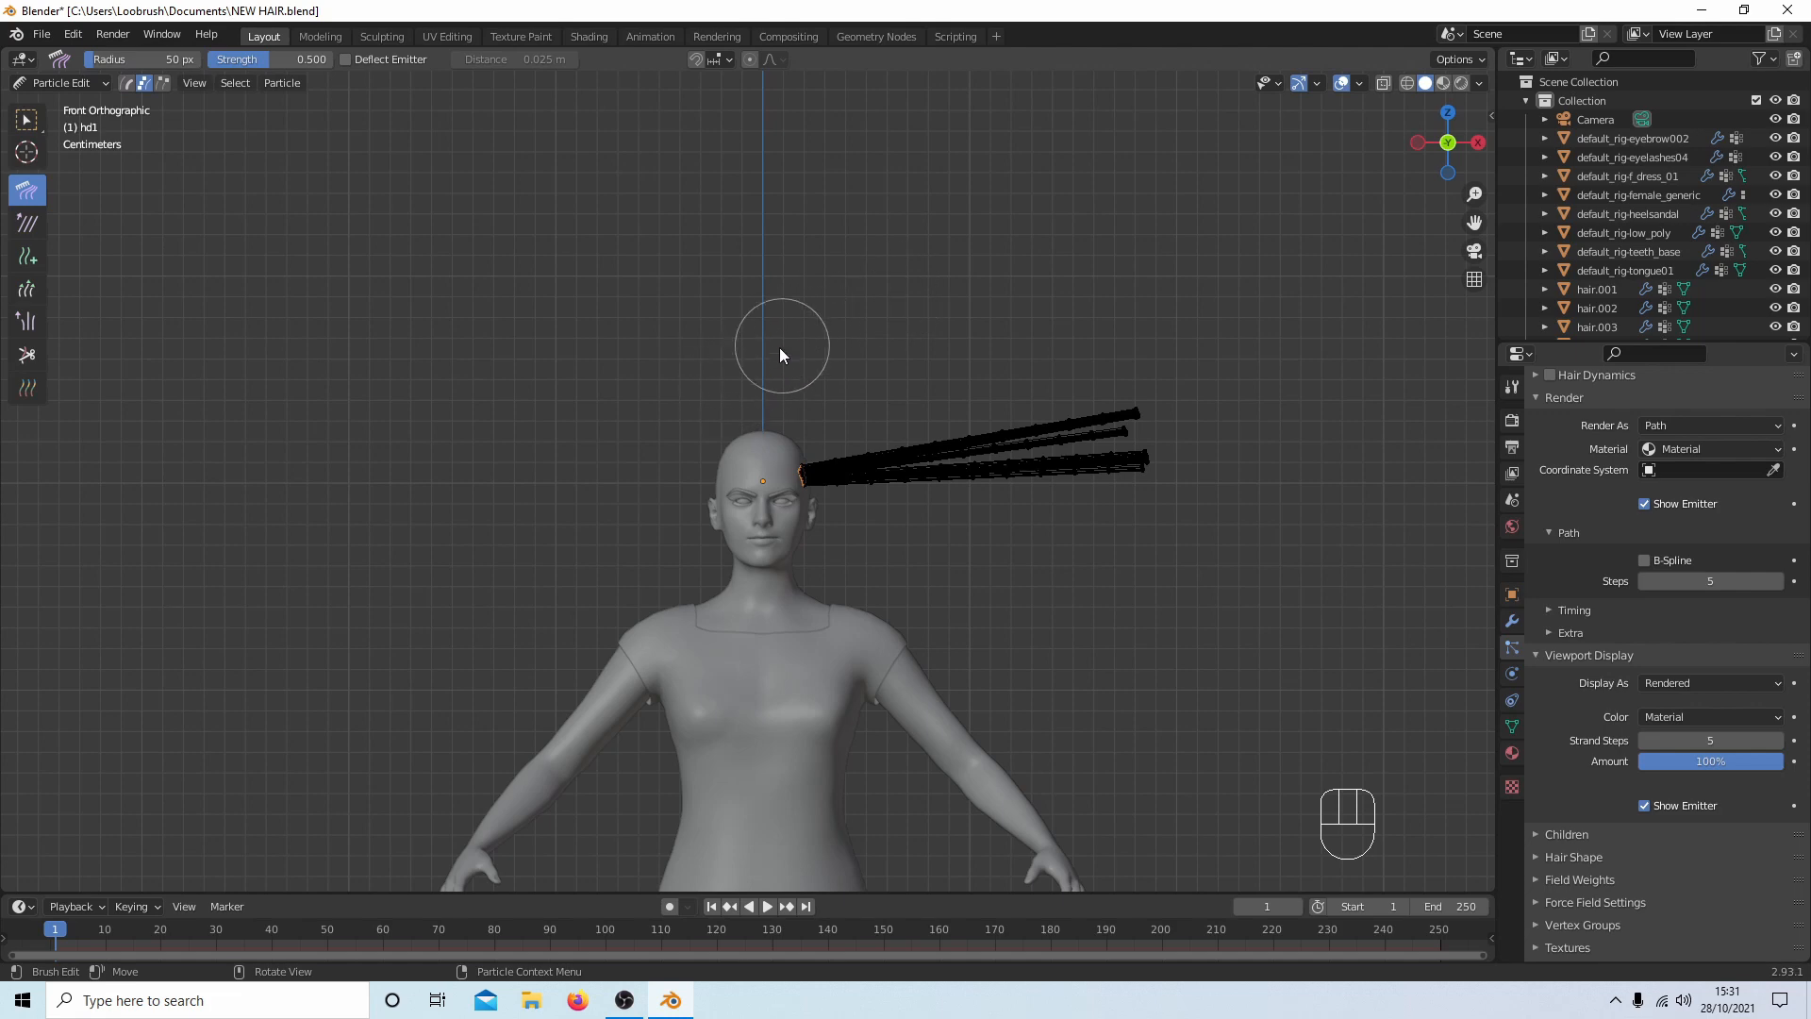
right_click(761, 255)
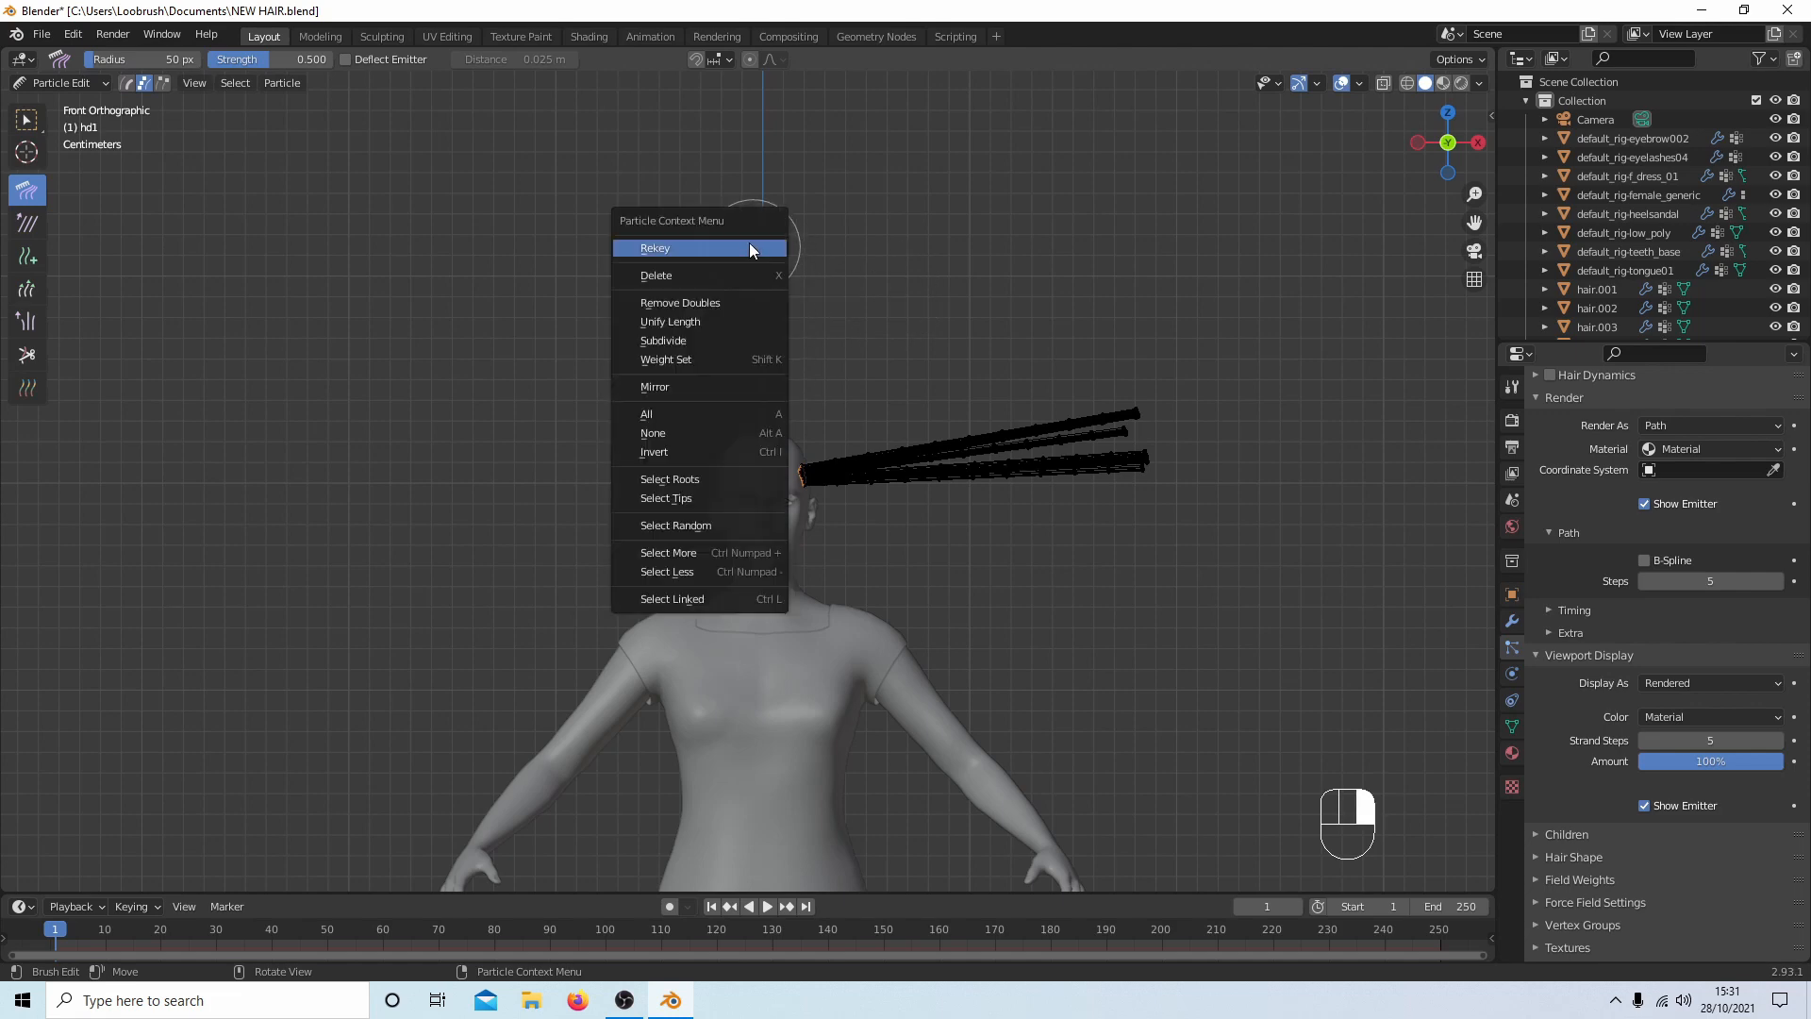
click(702, 496)
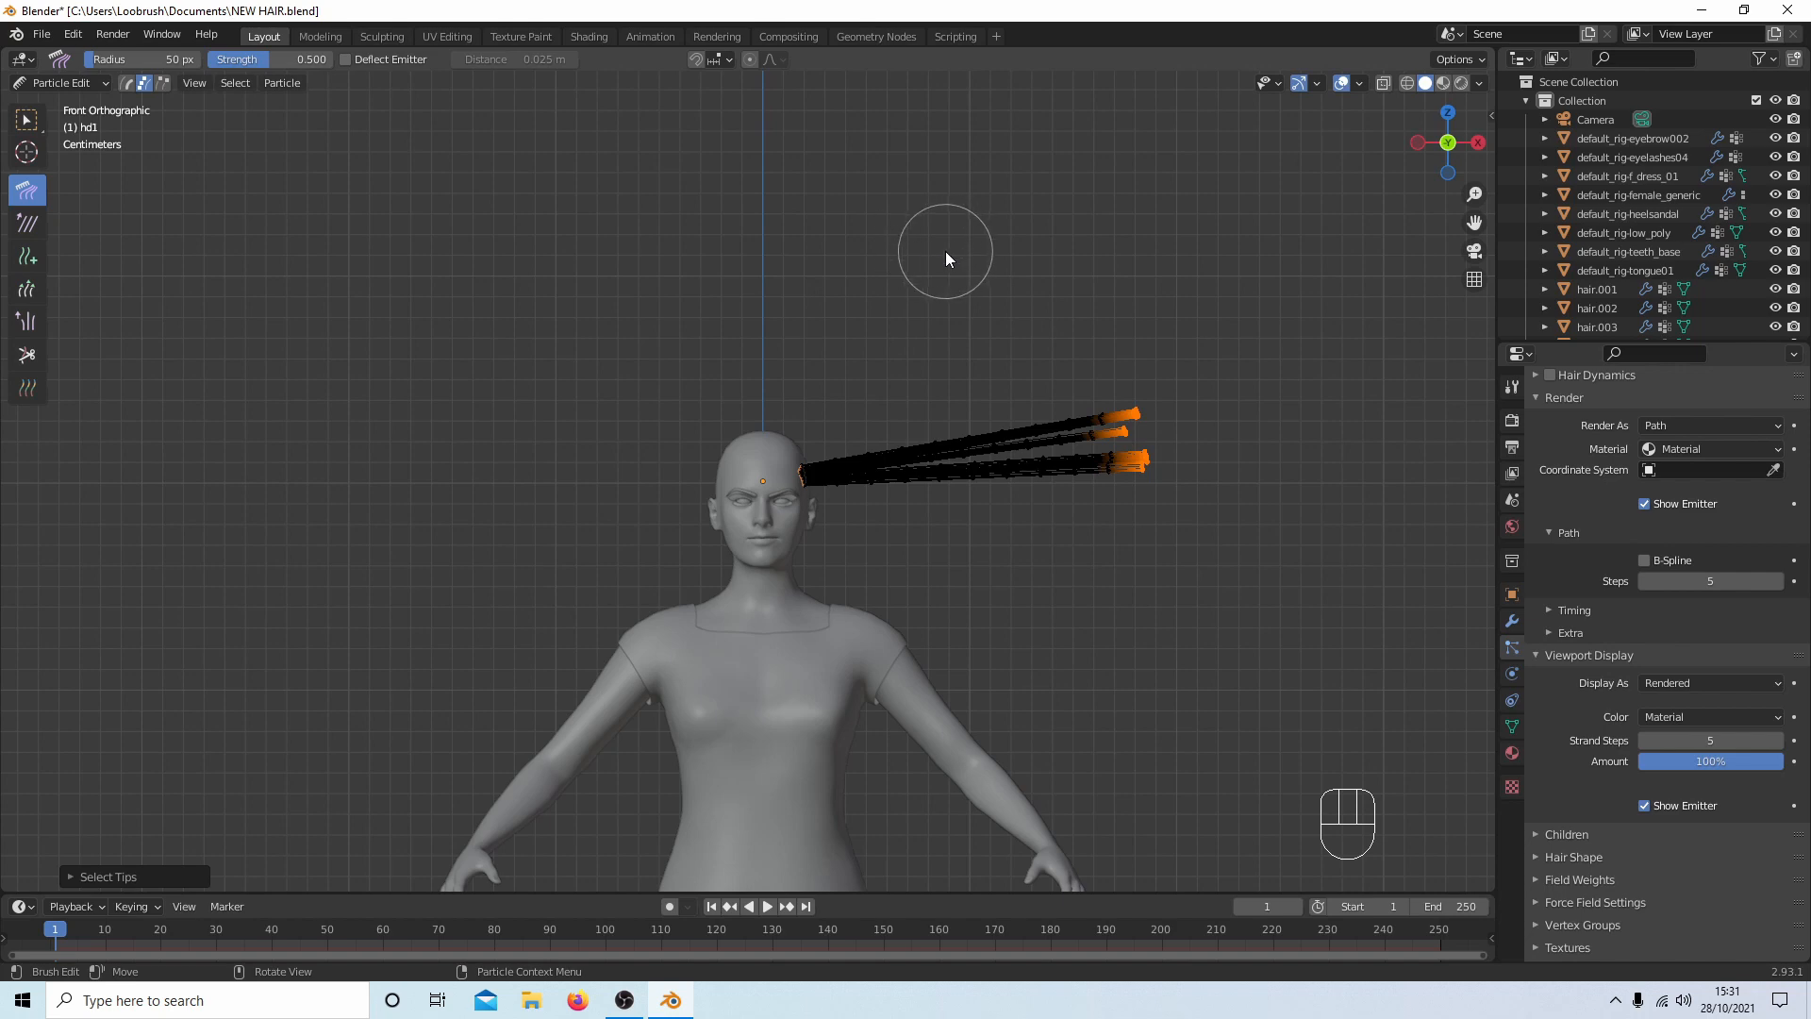
key(g)
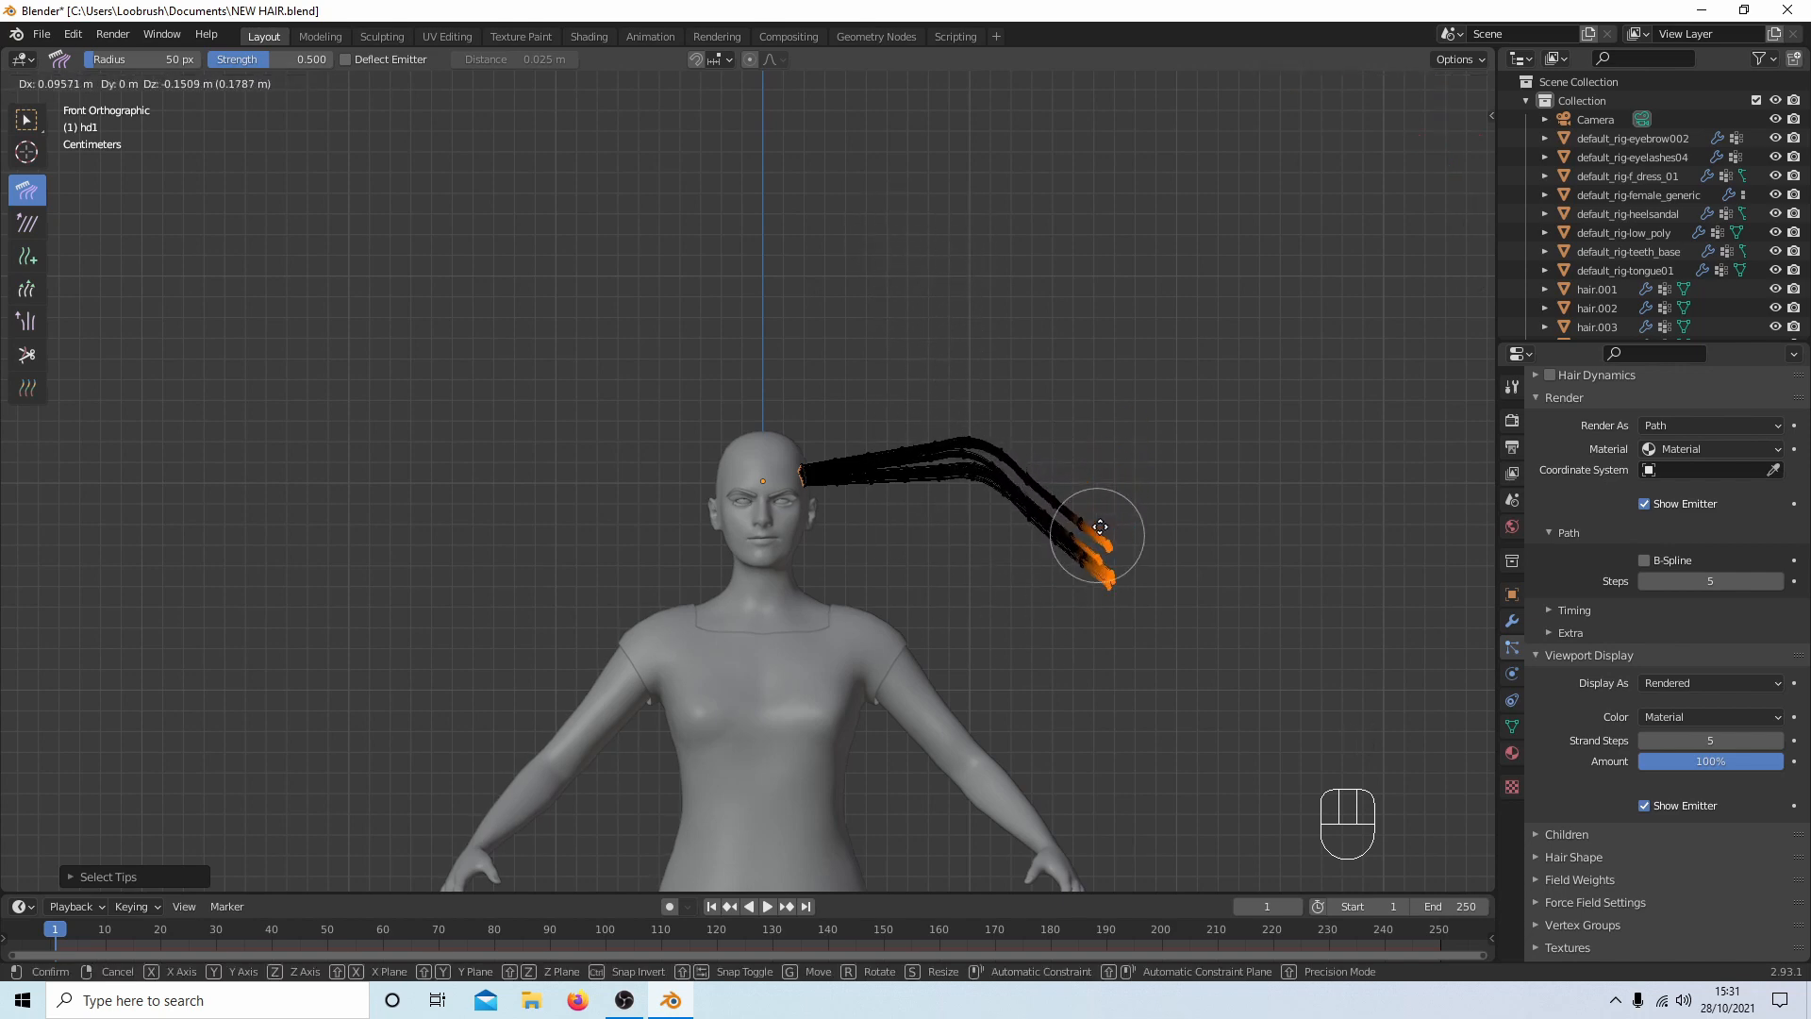
right_click(986, 357)
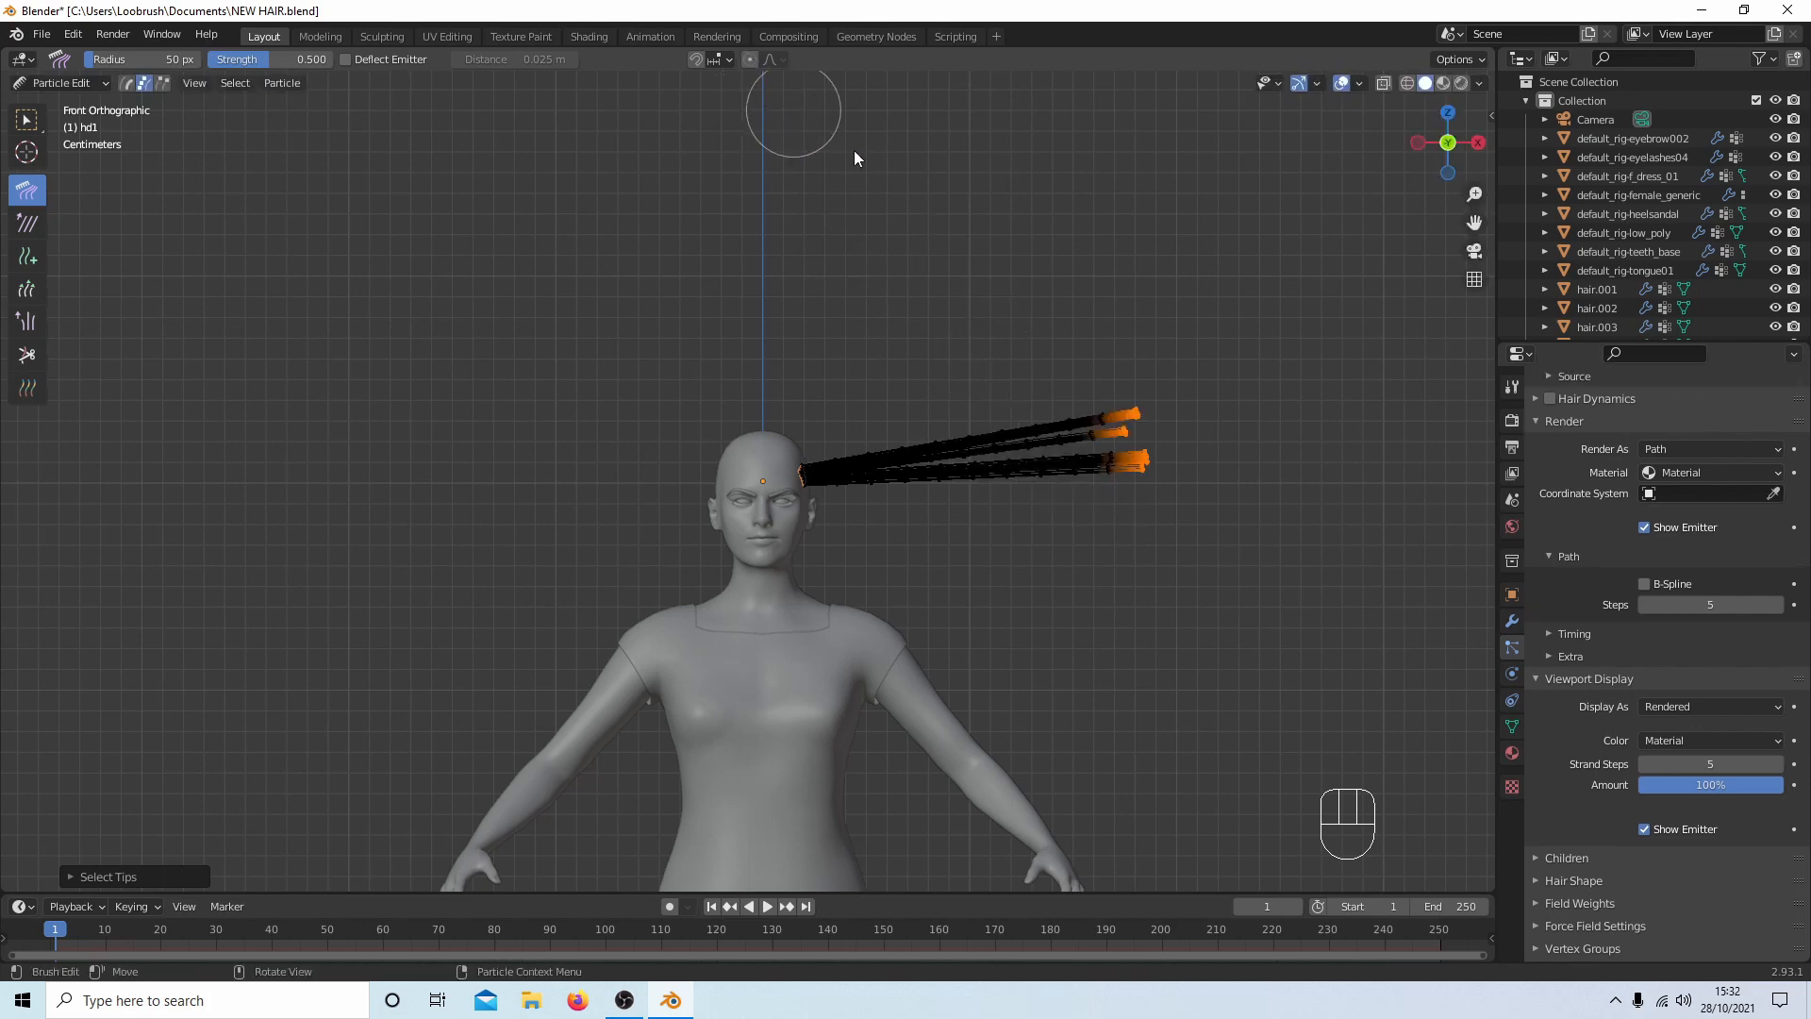
key(r)
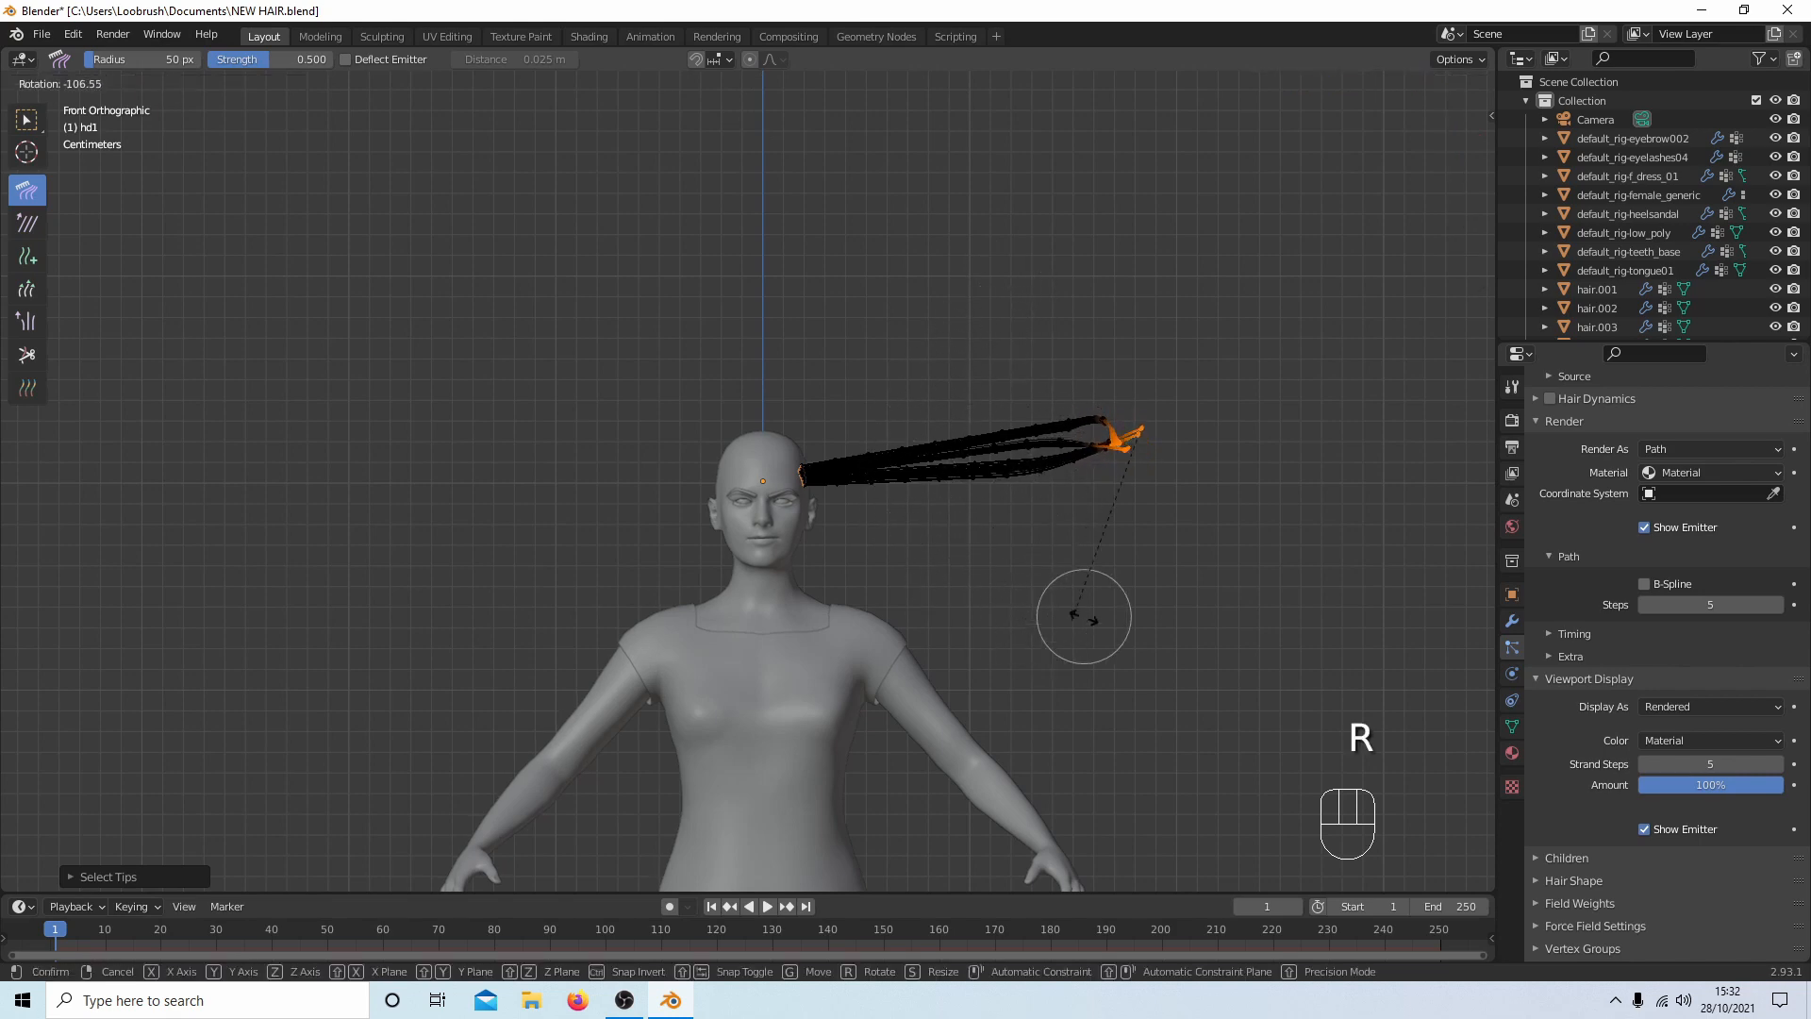
right_click(1200, 327)
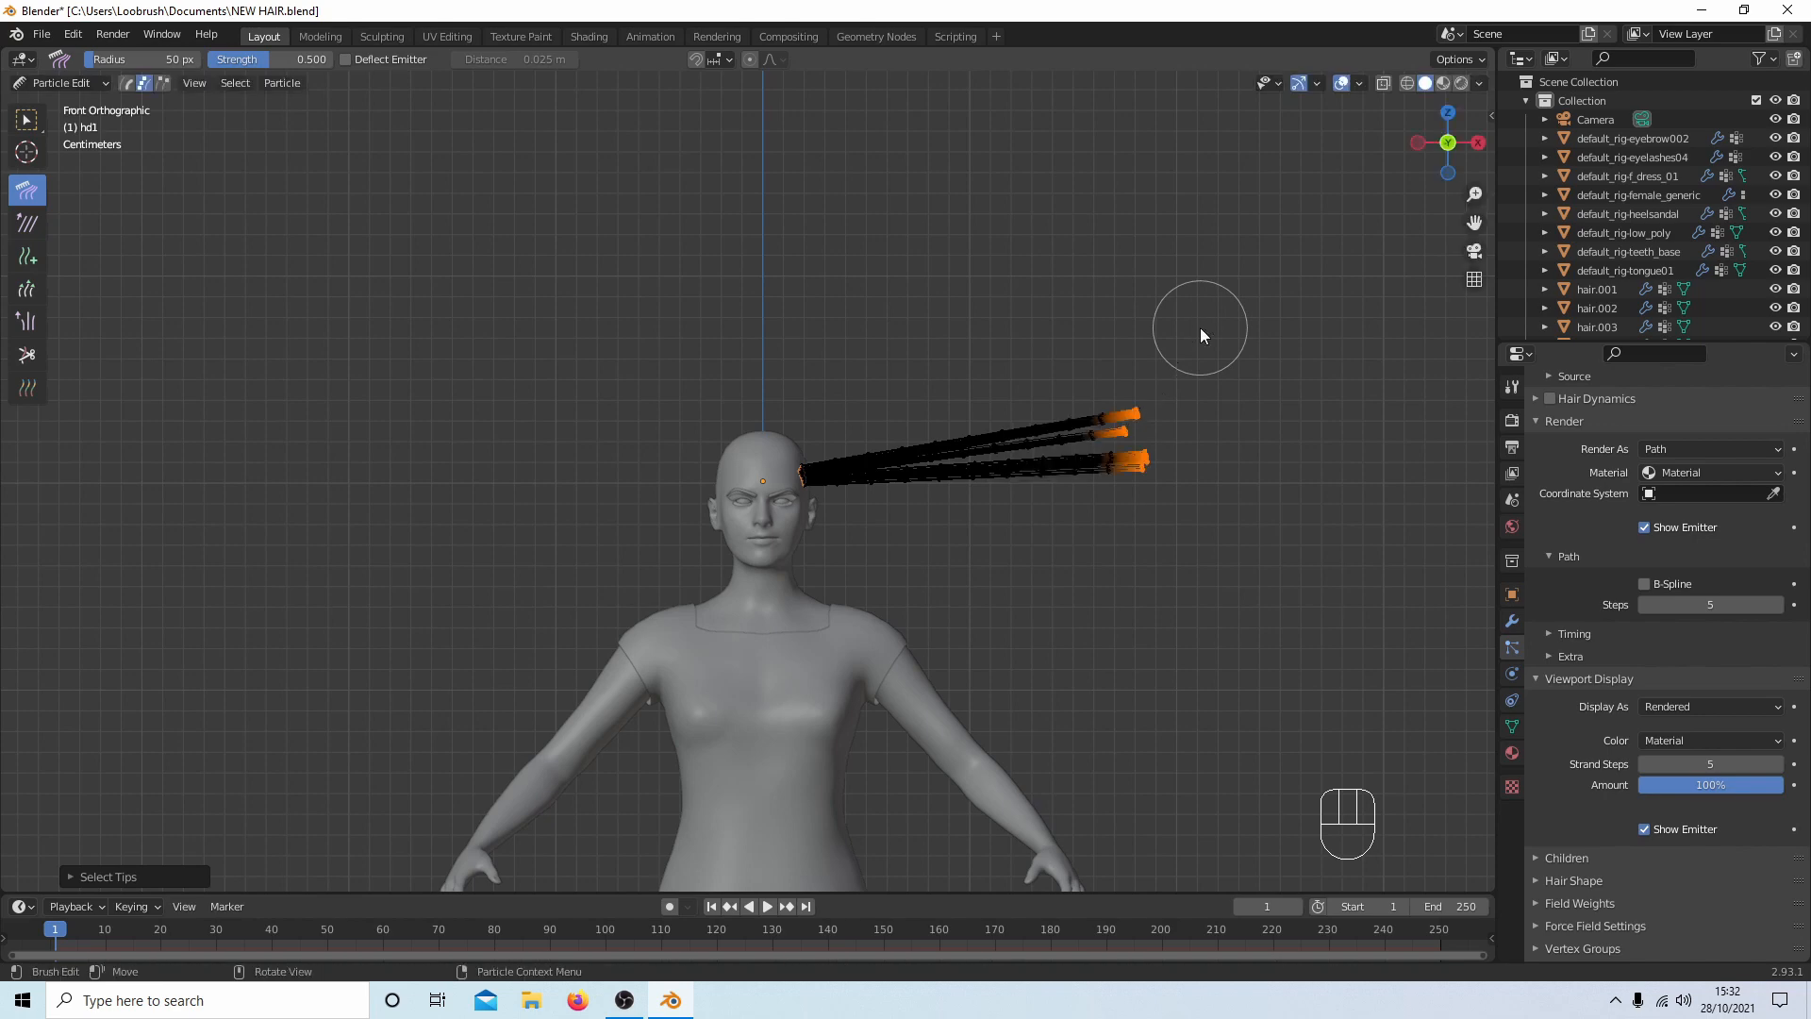
Enable proportional editing and rotate the selected hair tips by about -307° with a proportional size of 1.10.
click(751, 60)
key(r)
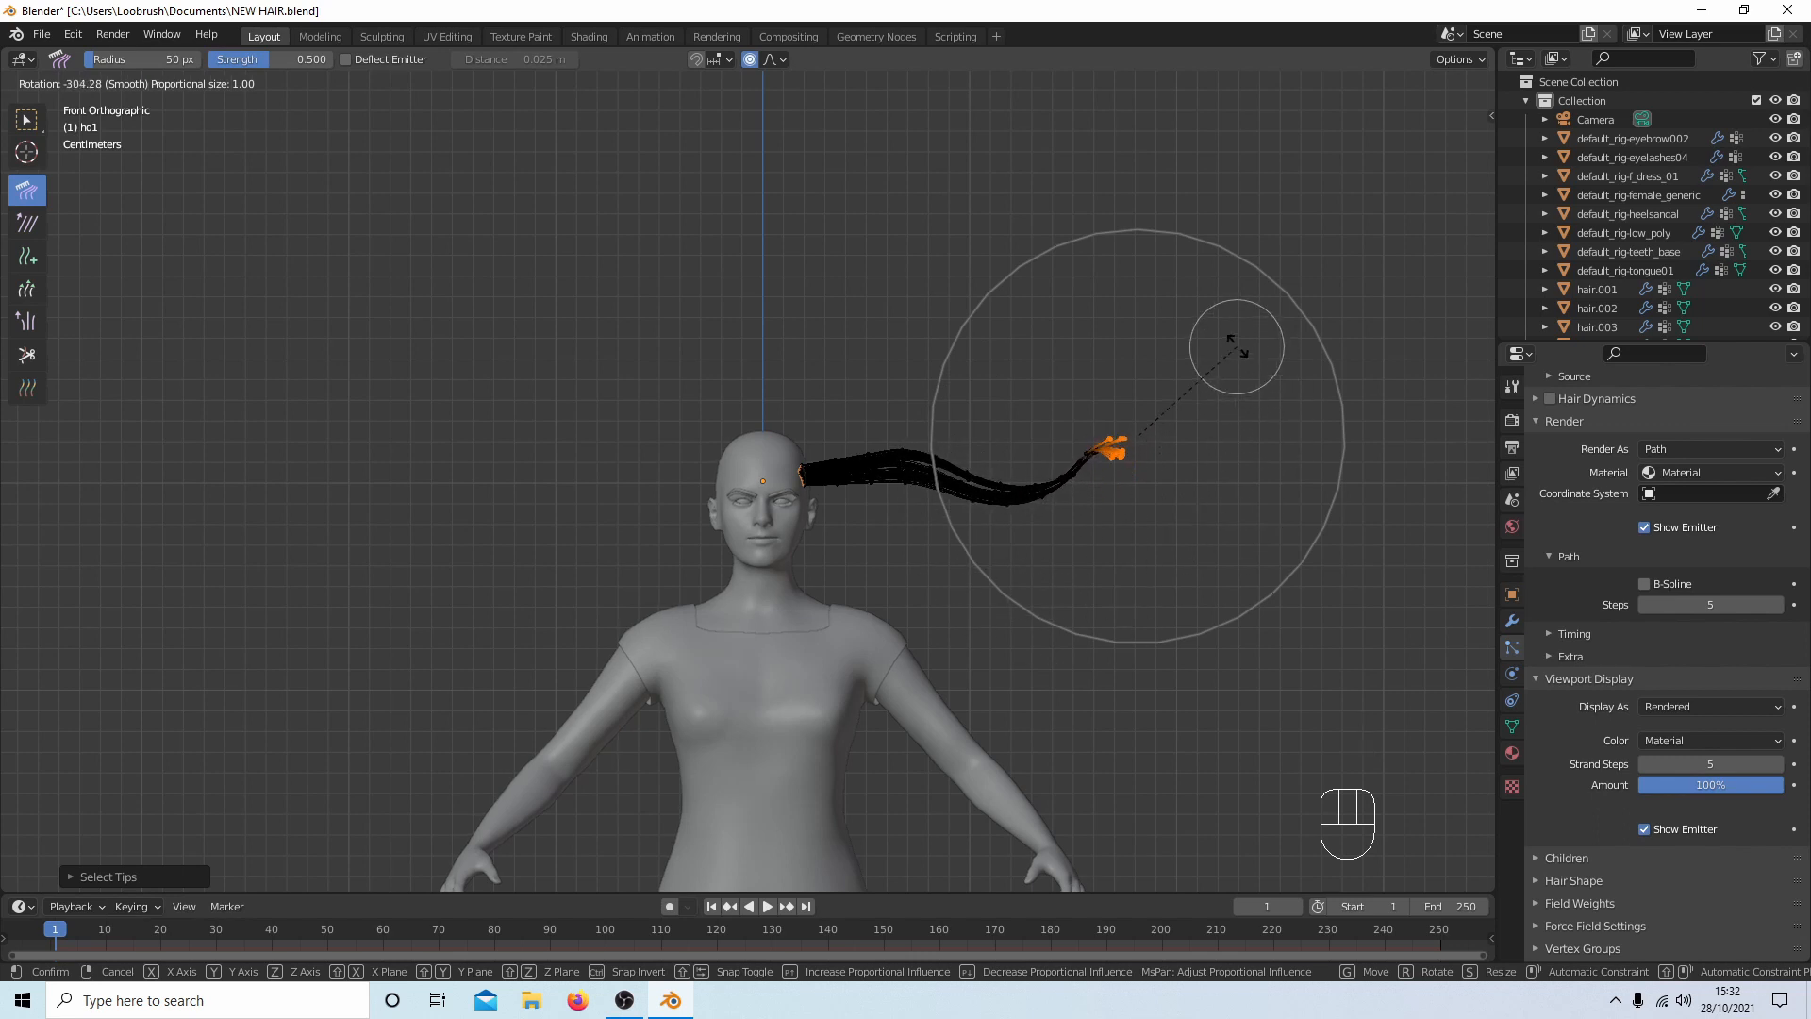
scroll(1236, 346, down, 3)
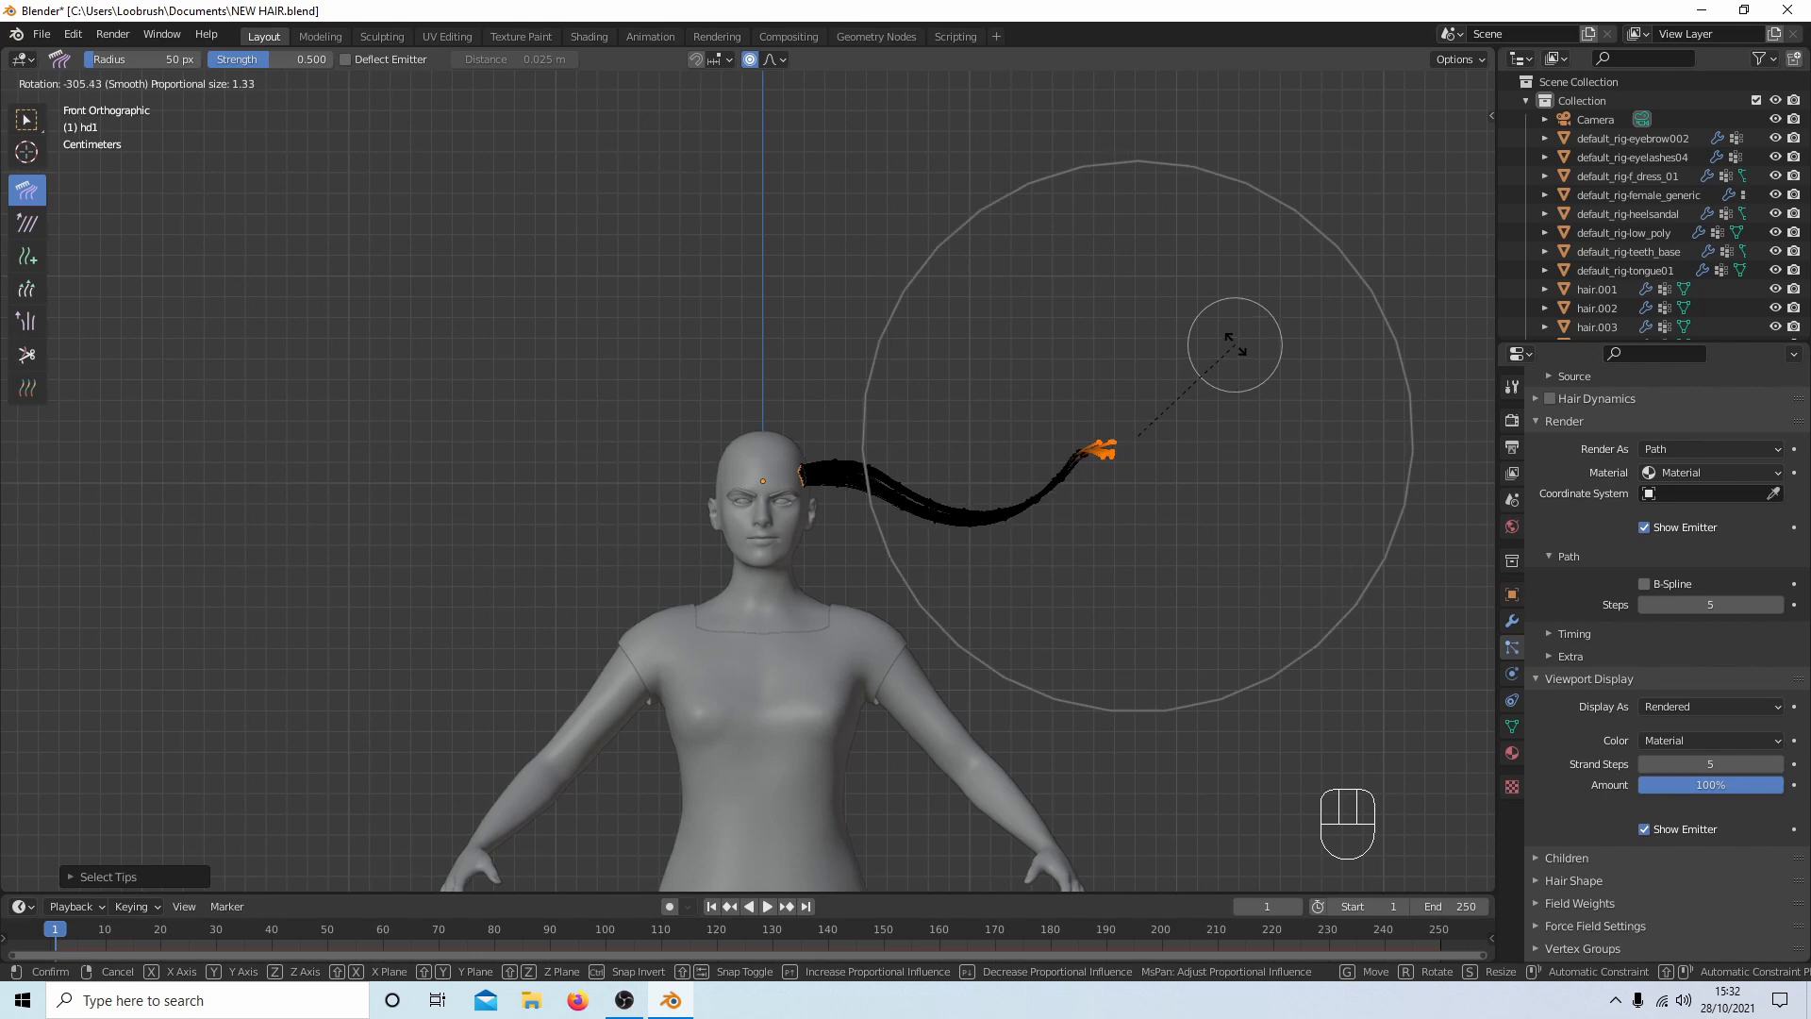
scroll(1235, 347, down, 5)
scroll(1234, 346, up, 7)
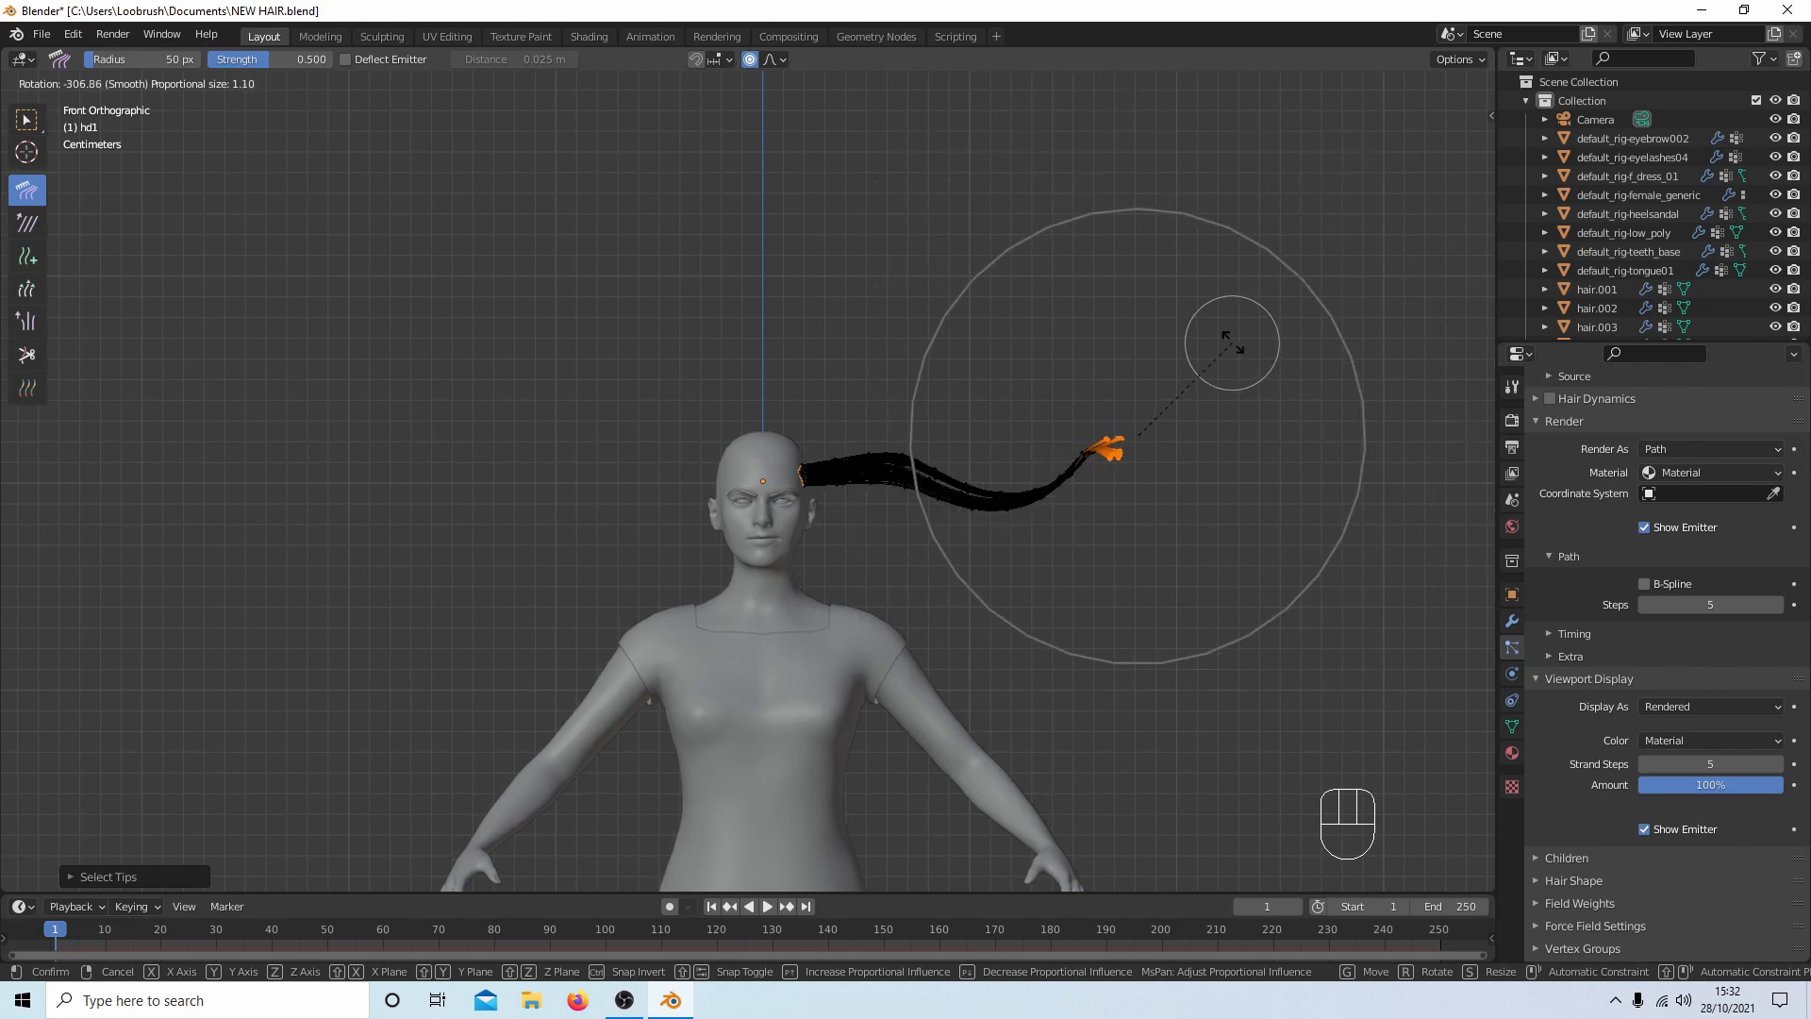
click(1226, 340)
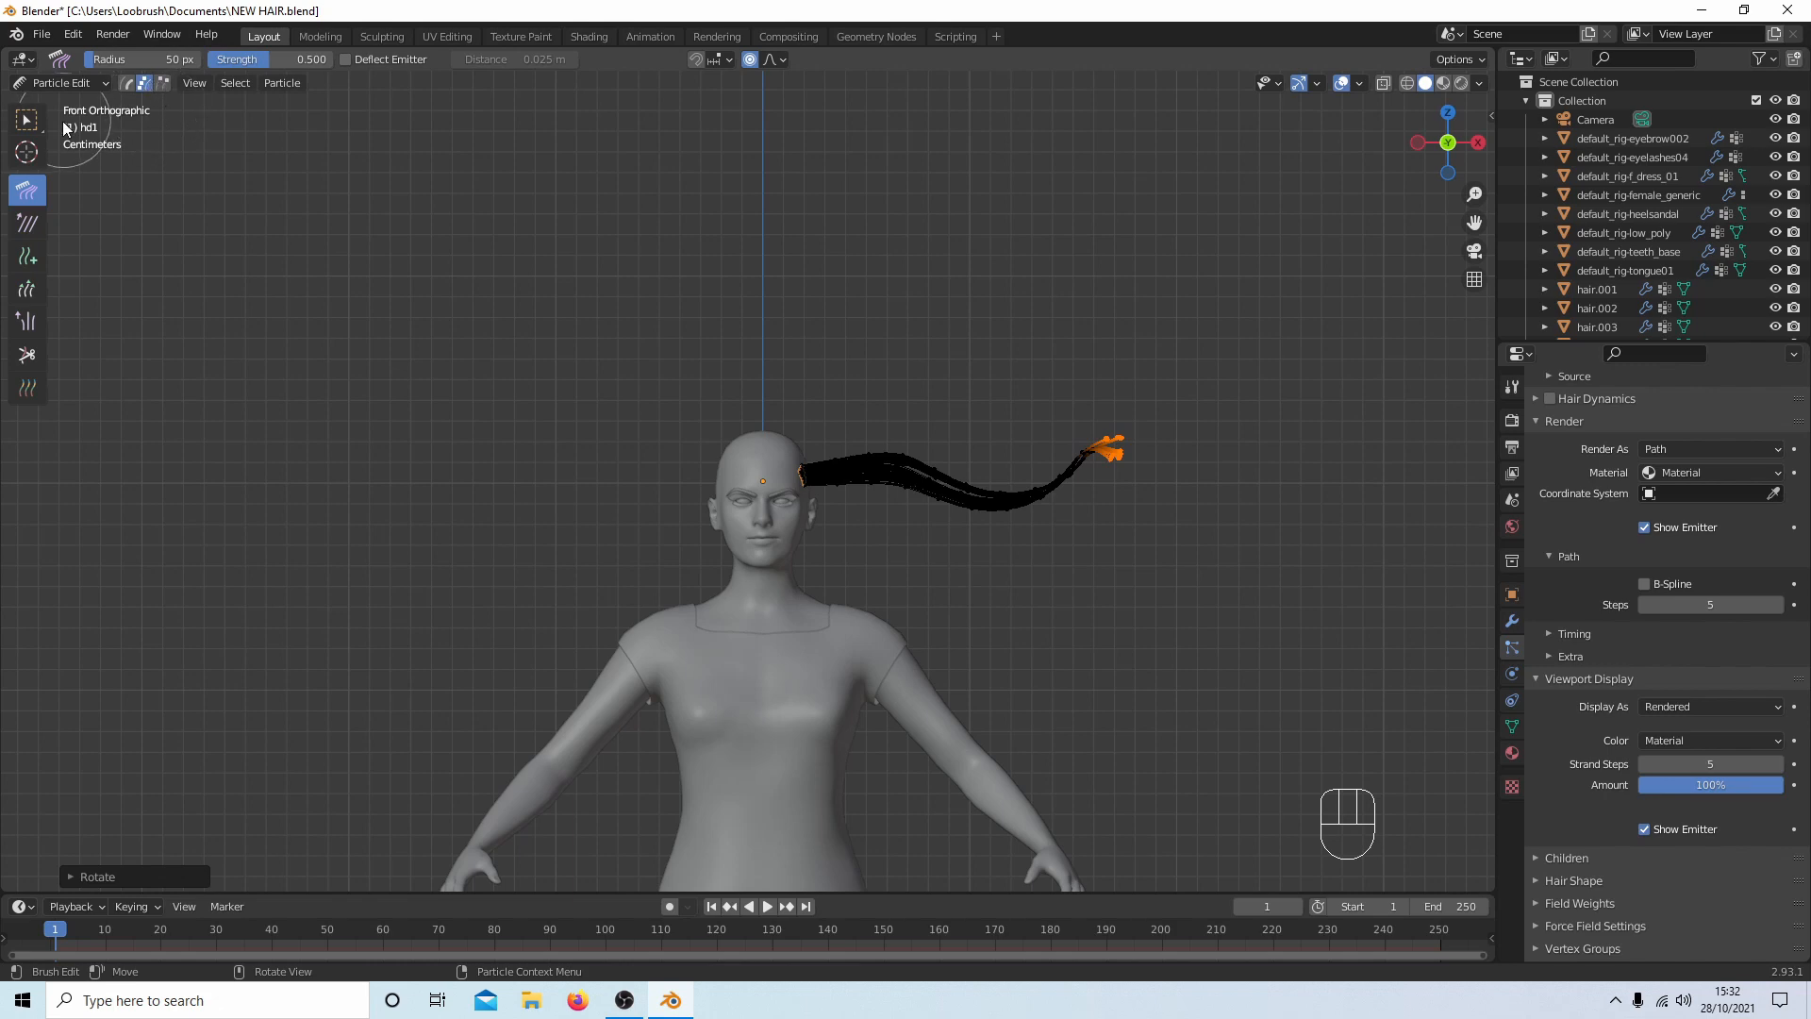
Comb the tip end of the hair downward in the front view.
drag(1107, 326, 1117, 396)
drag(1112, 492, 1100, 611)
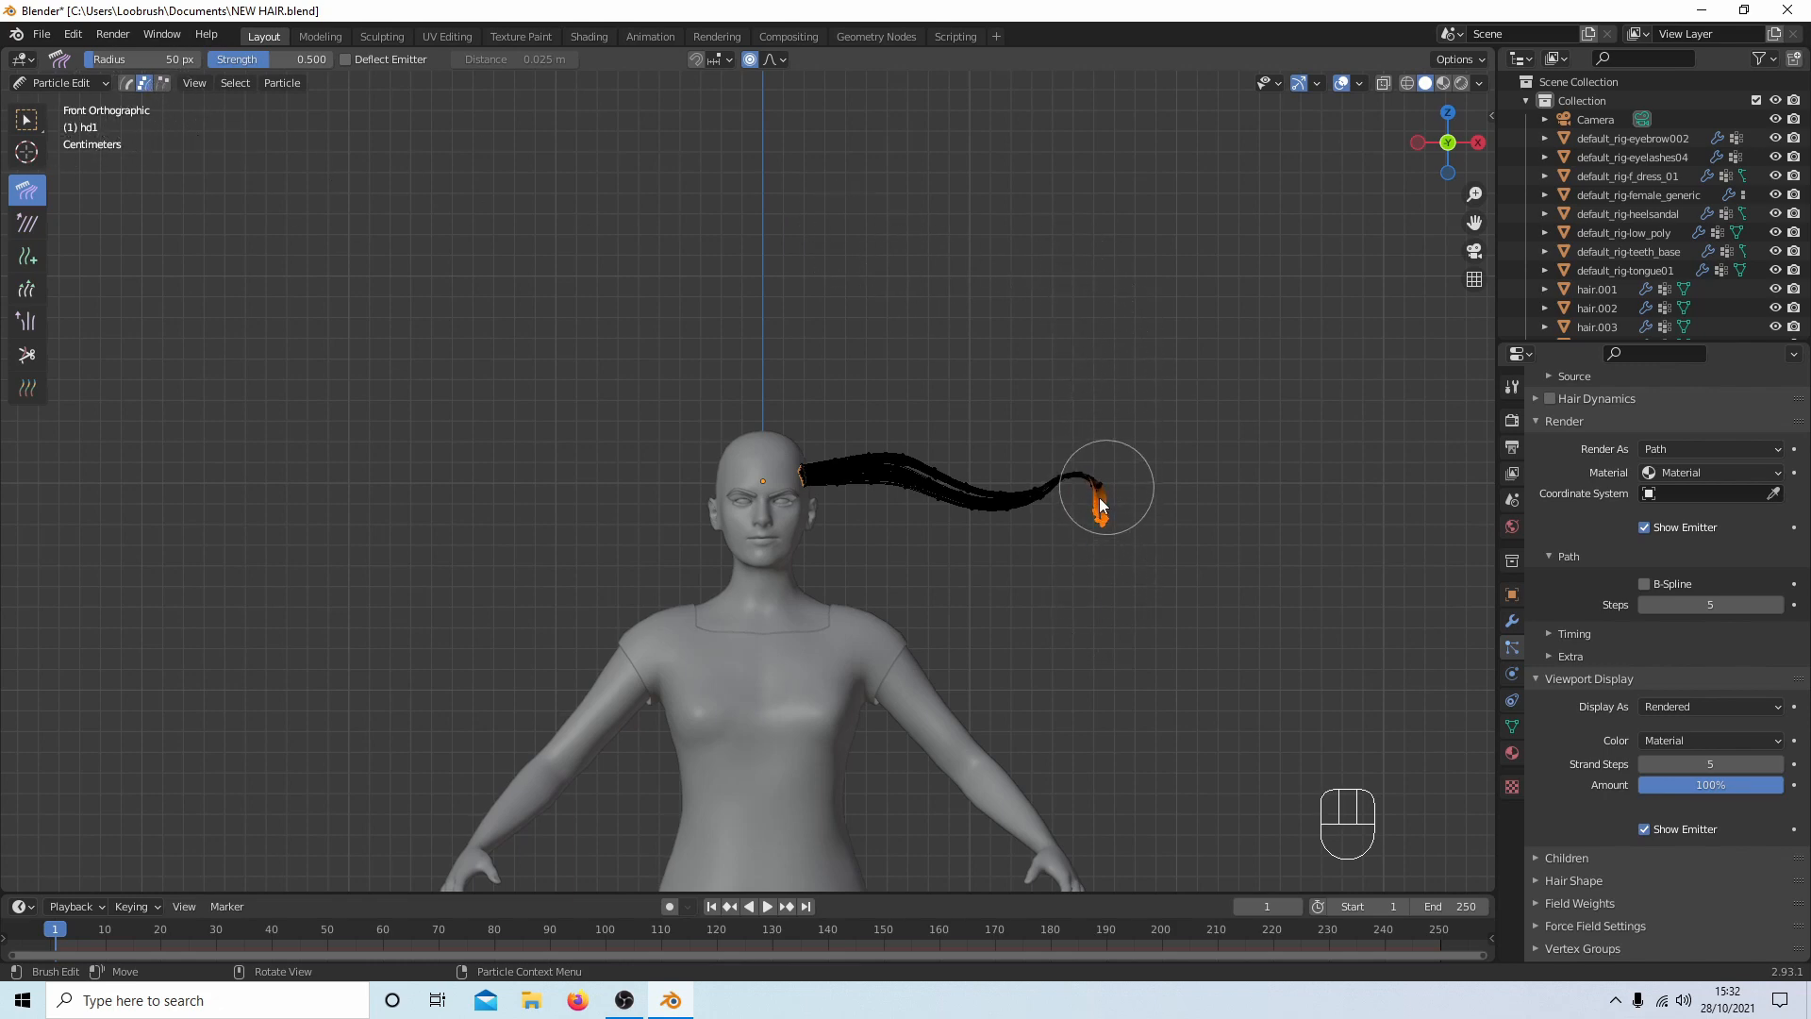
mouse_move(1100, 518)
mouse_down()
mouse_move(1104, 567)
mouse_move(978, 579)
mouse_move(1000, 574)
mouse_up()
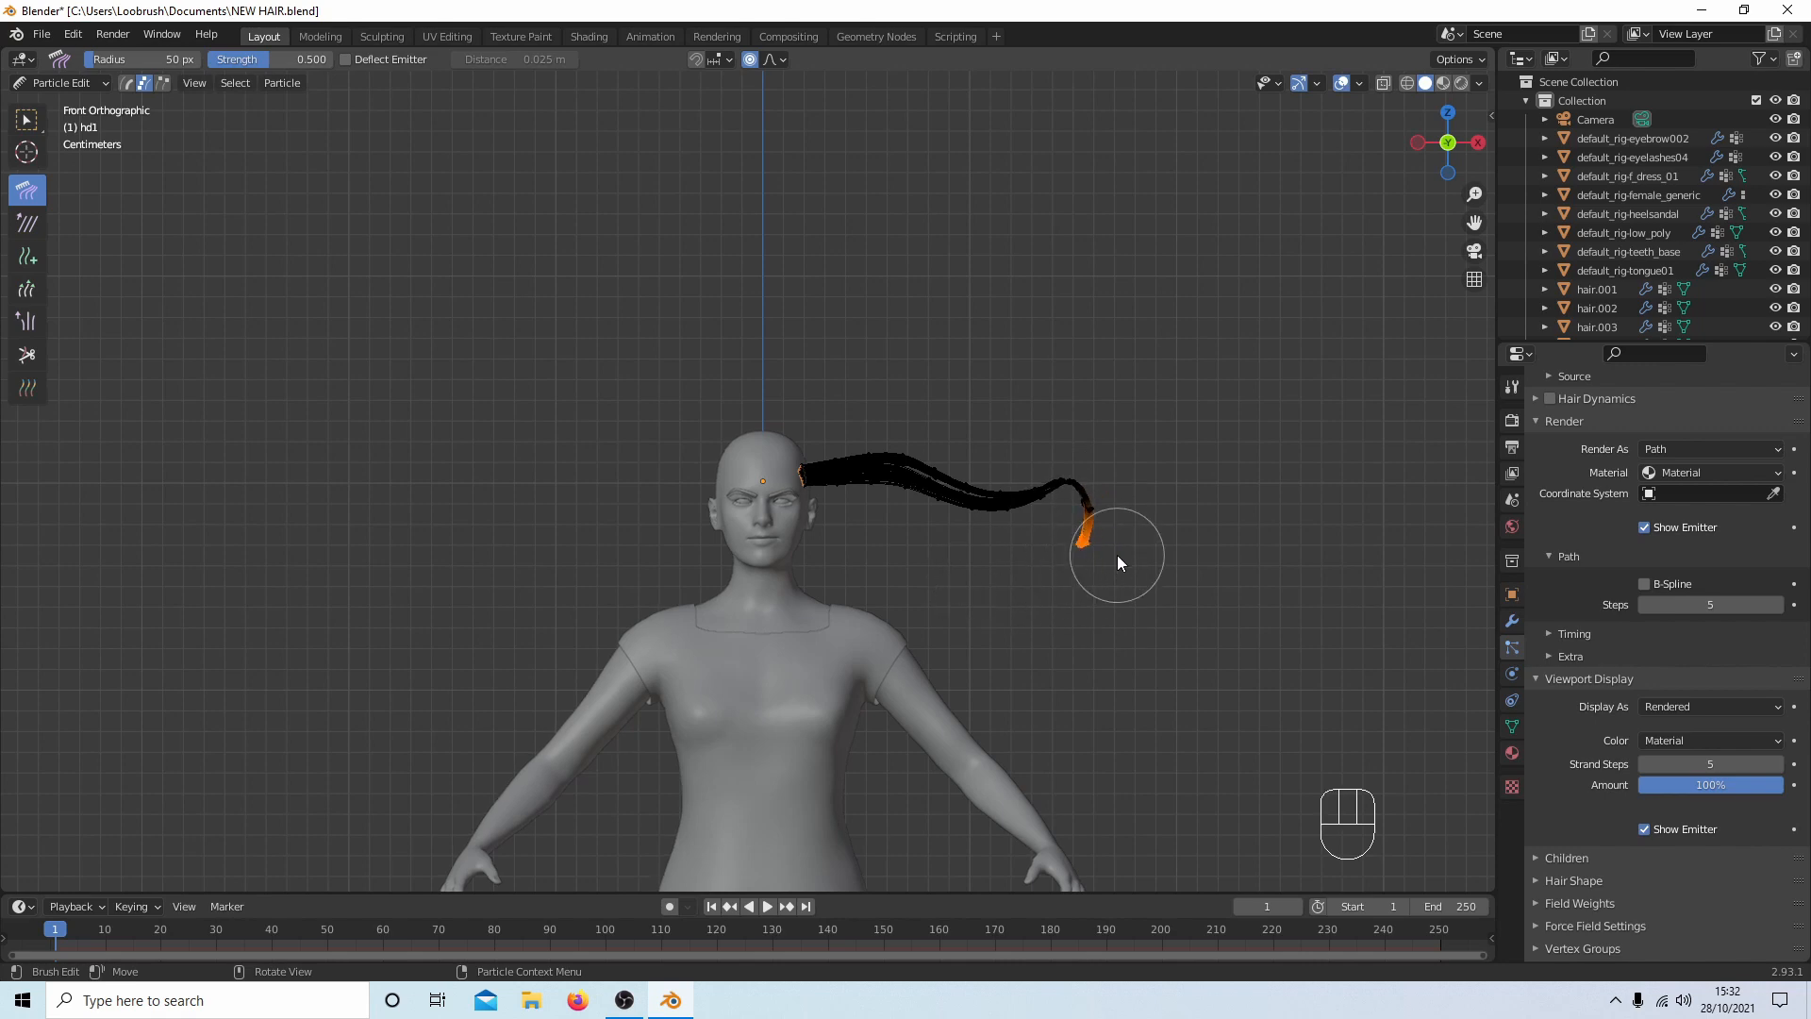
mouse_move(1116, 556)
mouse_down()
mouse_move(1045, 535)
mouse_move(1049, 551)
mouse_move(1111, 538)
mouse_up()
Switch to path select mode and comb the whole hair strand down from the temple past the shoulder.
scroll(1100, 437, up, 2)
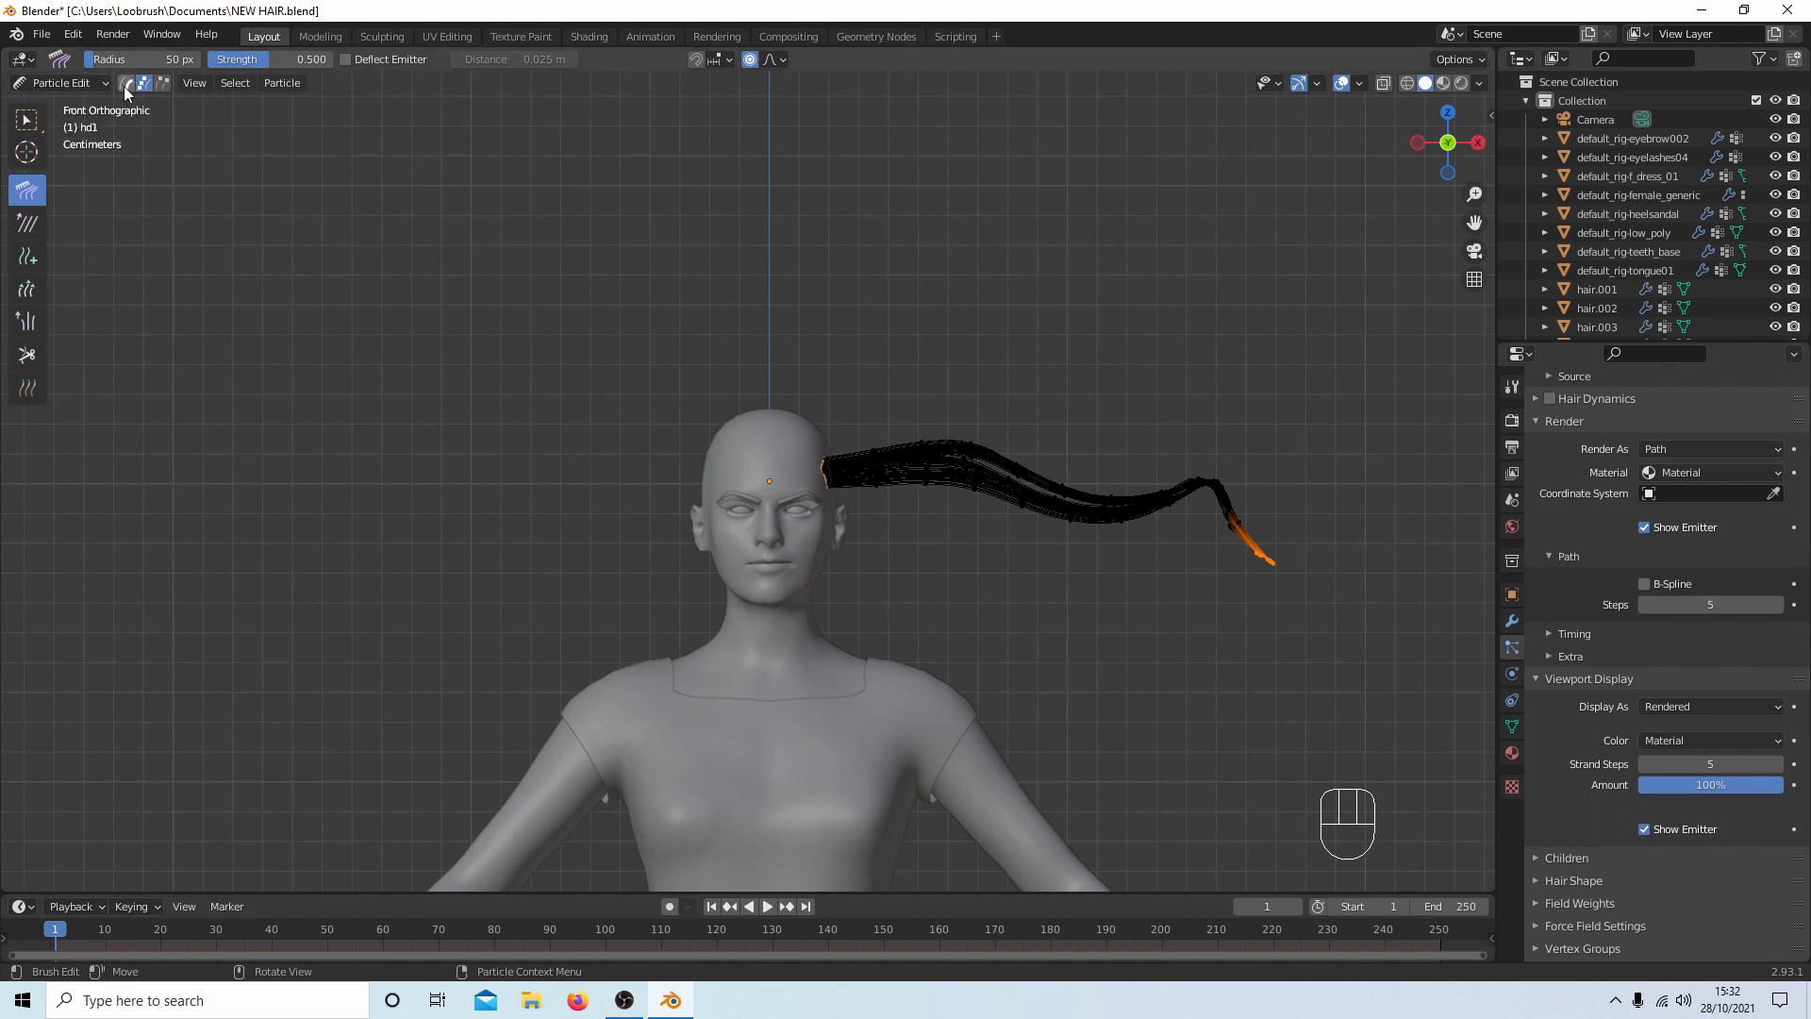
scroll(947, 420, down, 2)
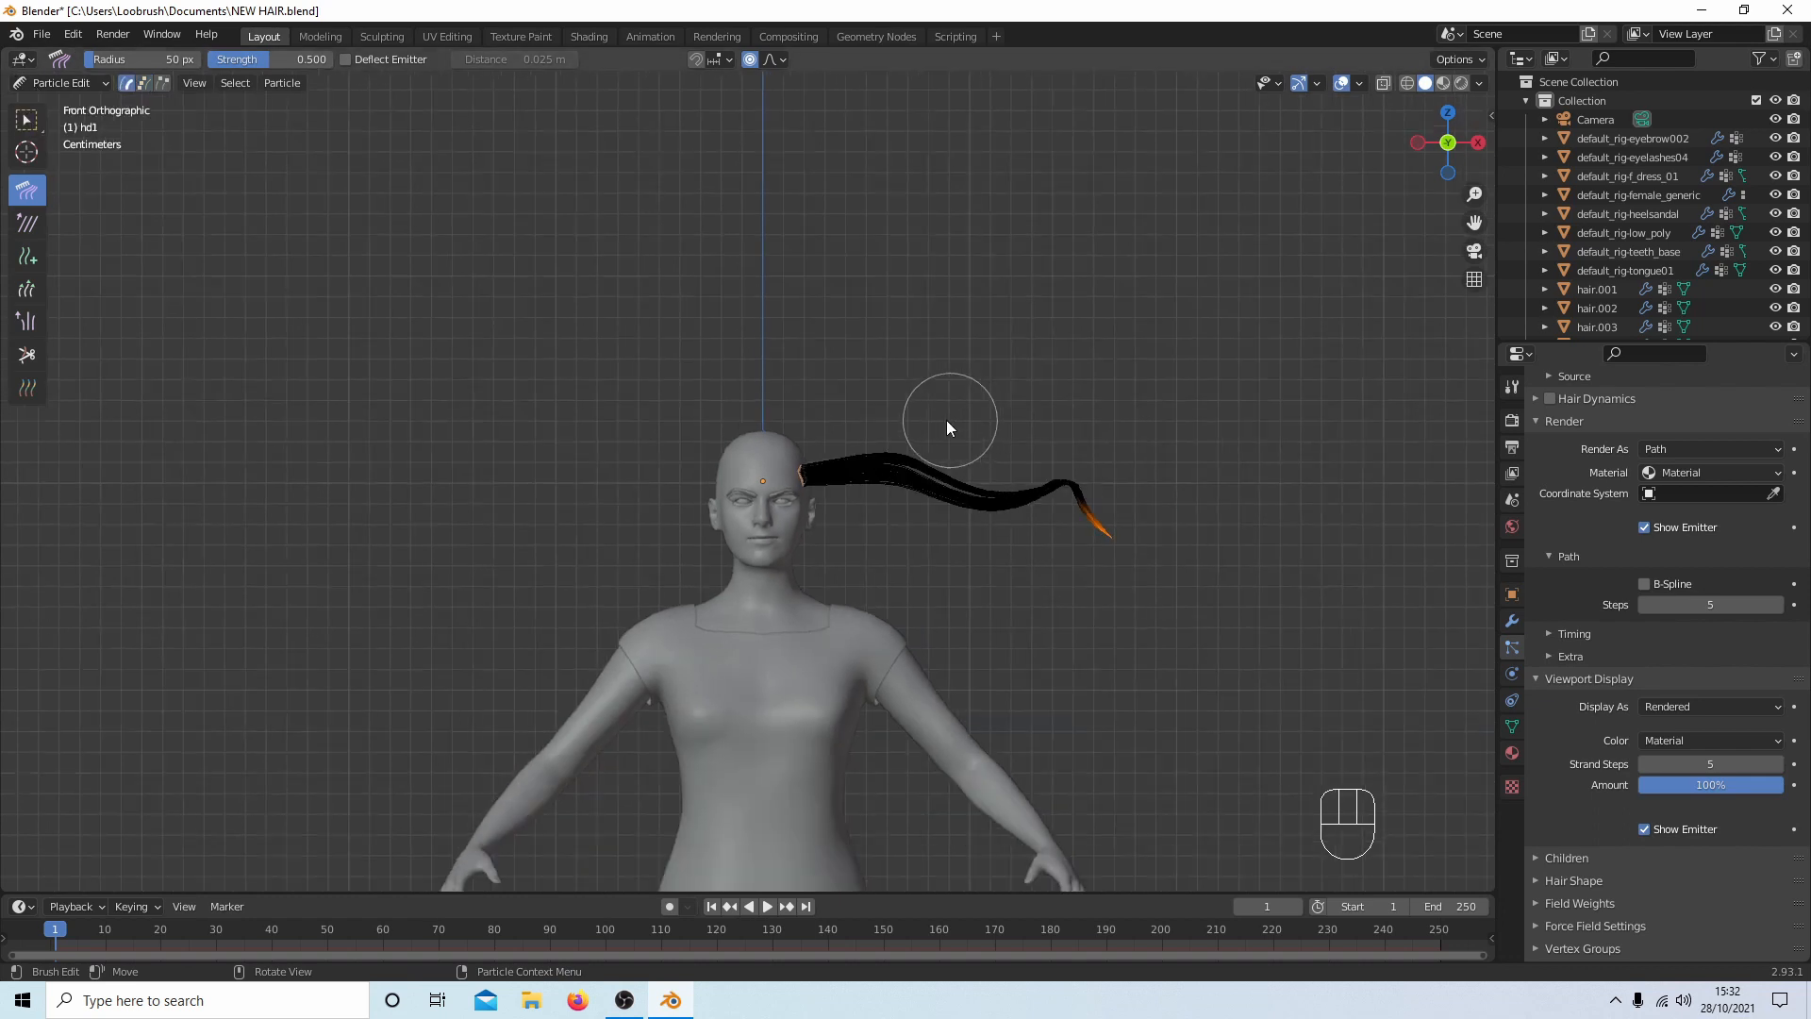
scroll(875, 353, down, 2)
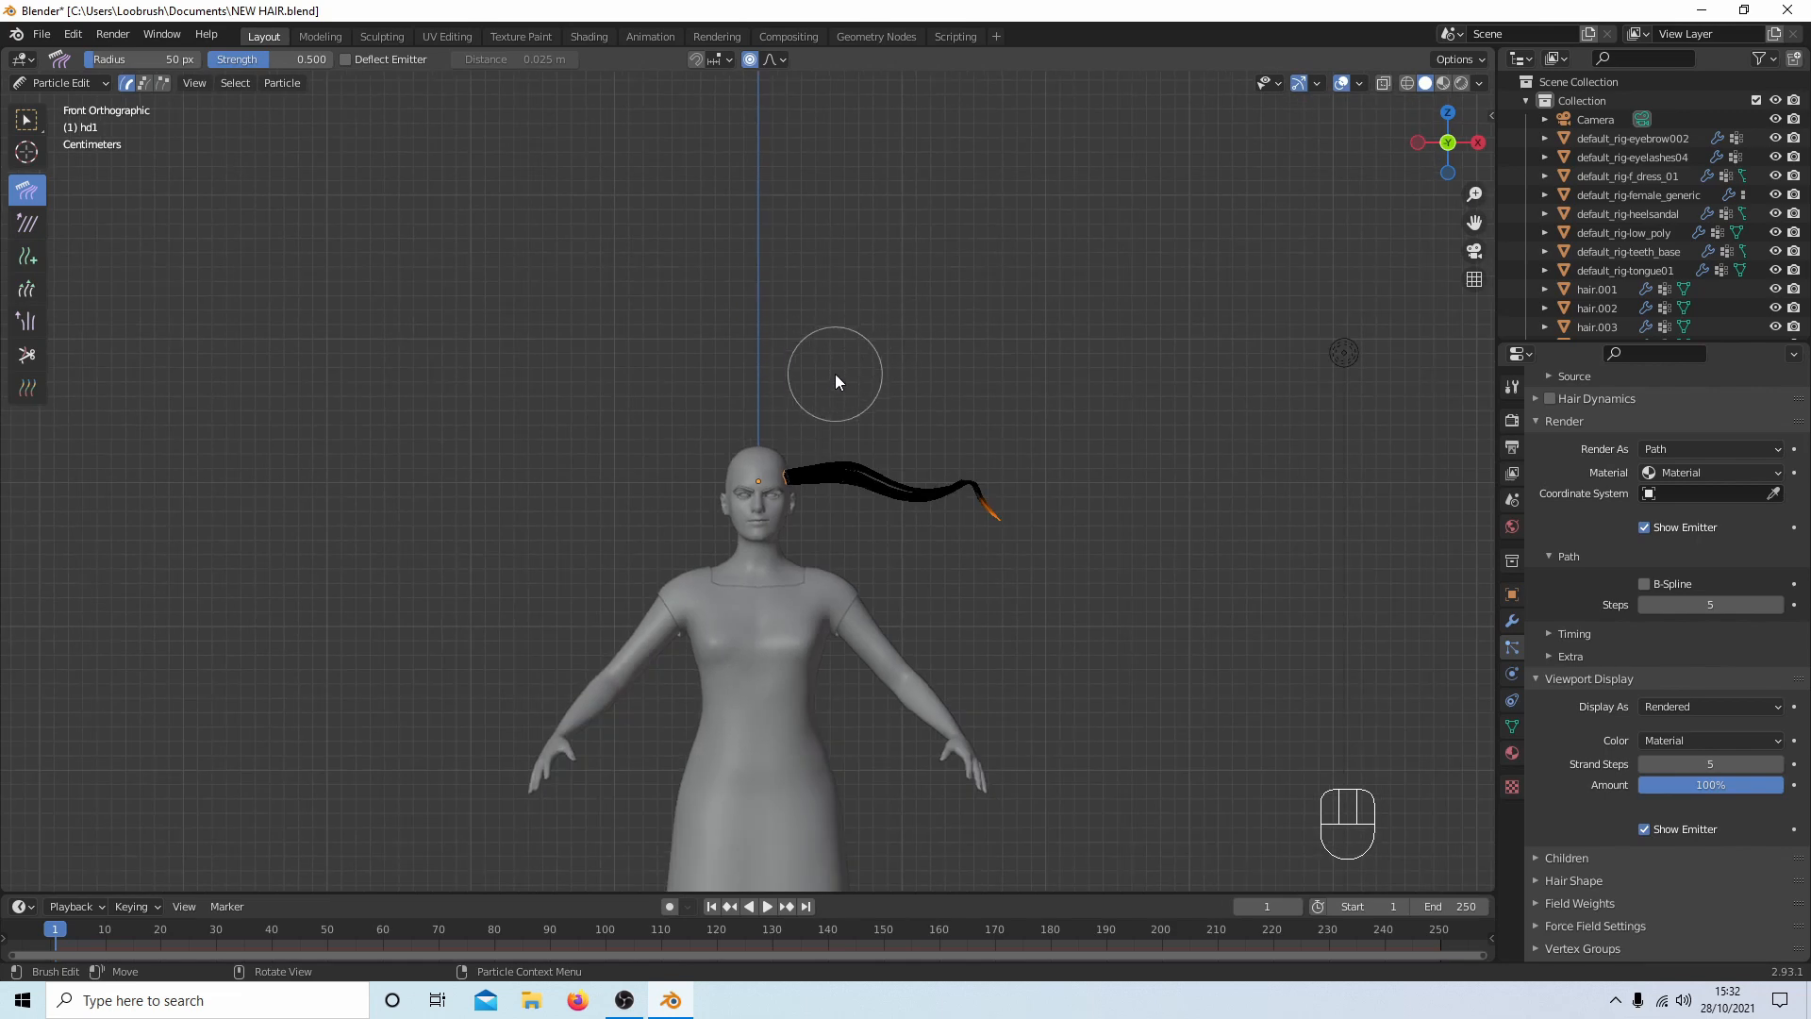
drag(835, 374, 837, 501)
mouse_move(918, 409)
mouse_down()
mouse_move(922, 517)
mouse_move(912, 504)
mouse_up()
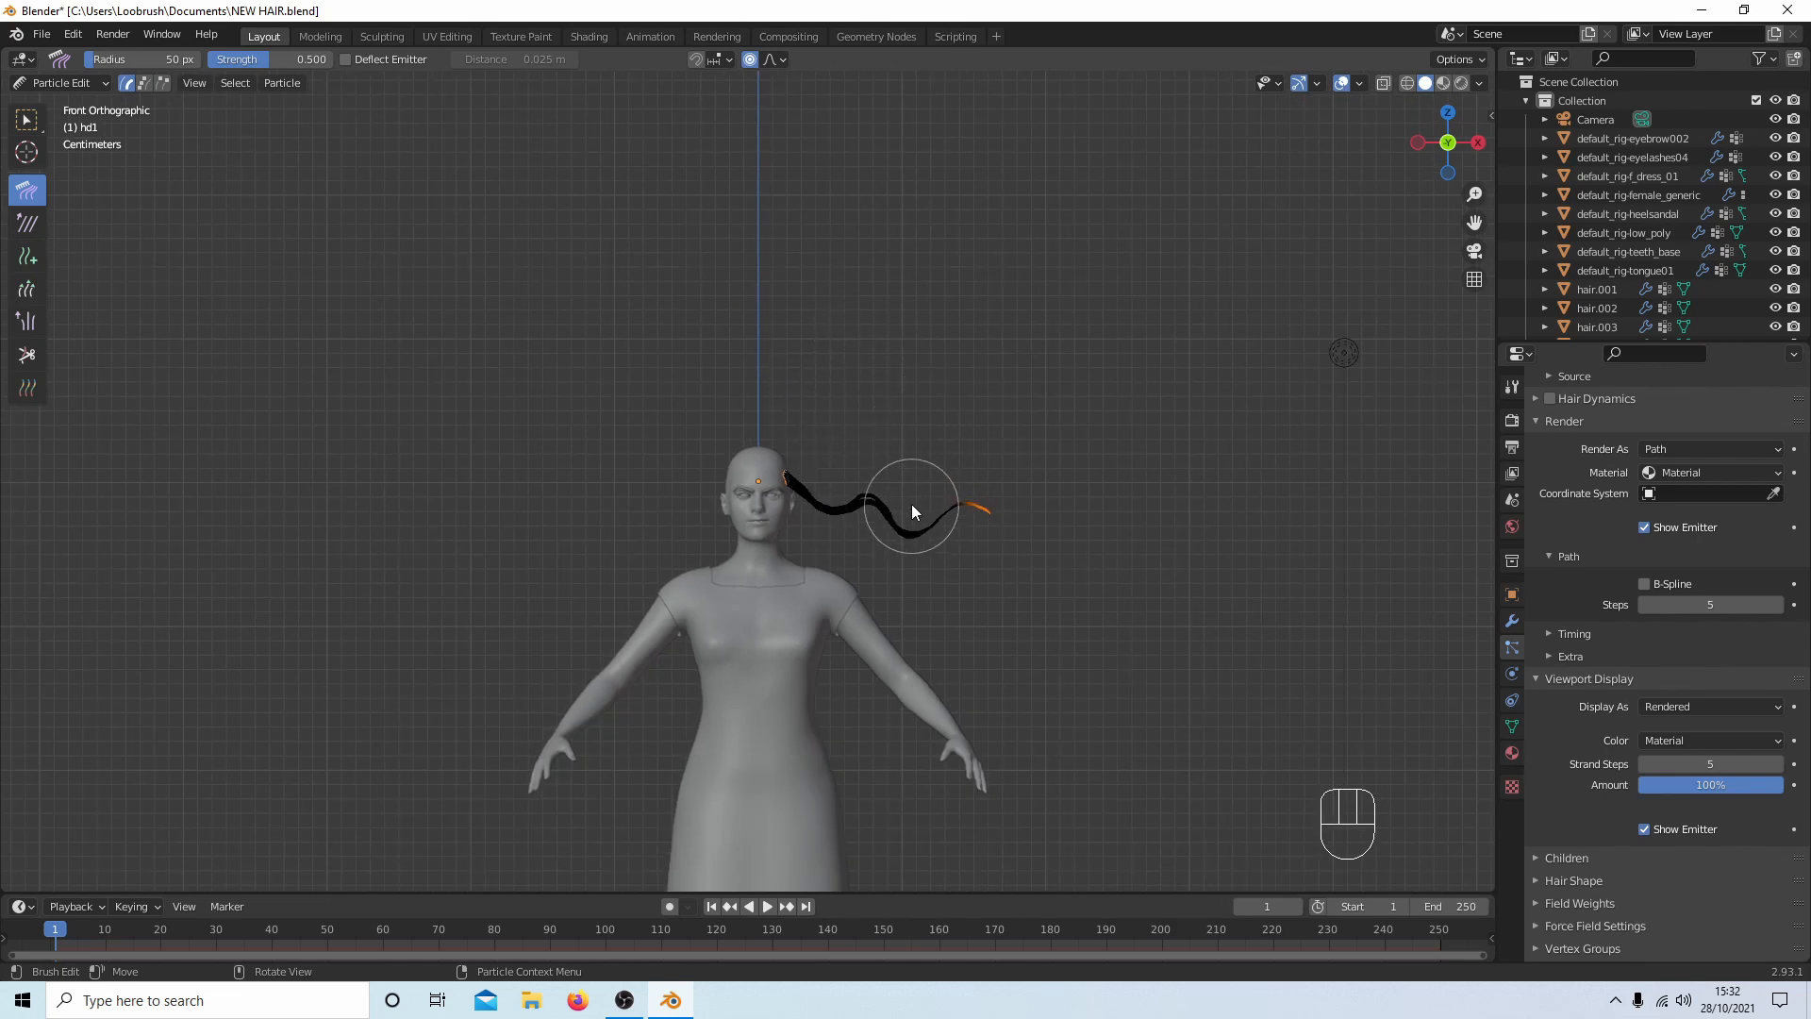
scroll(908, 441, up, 2)
scroll(907, 434, up, 5)
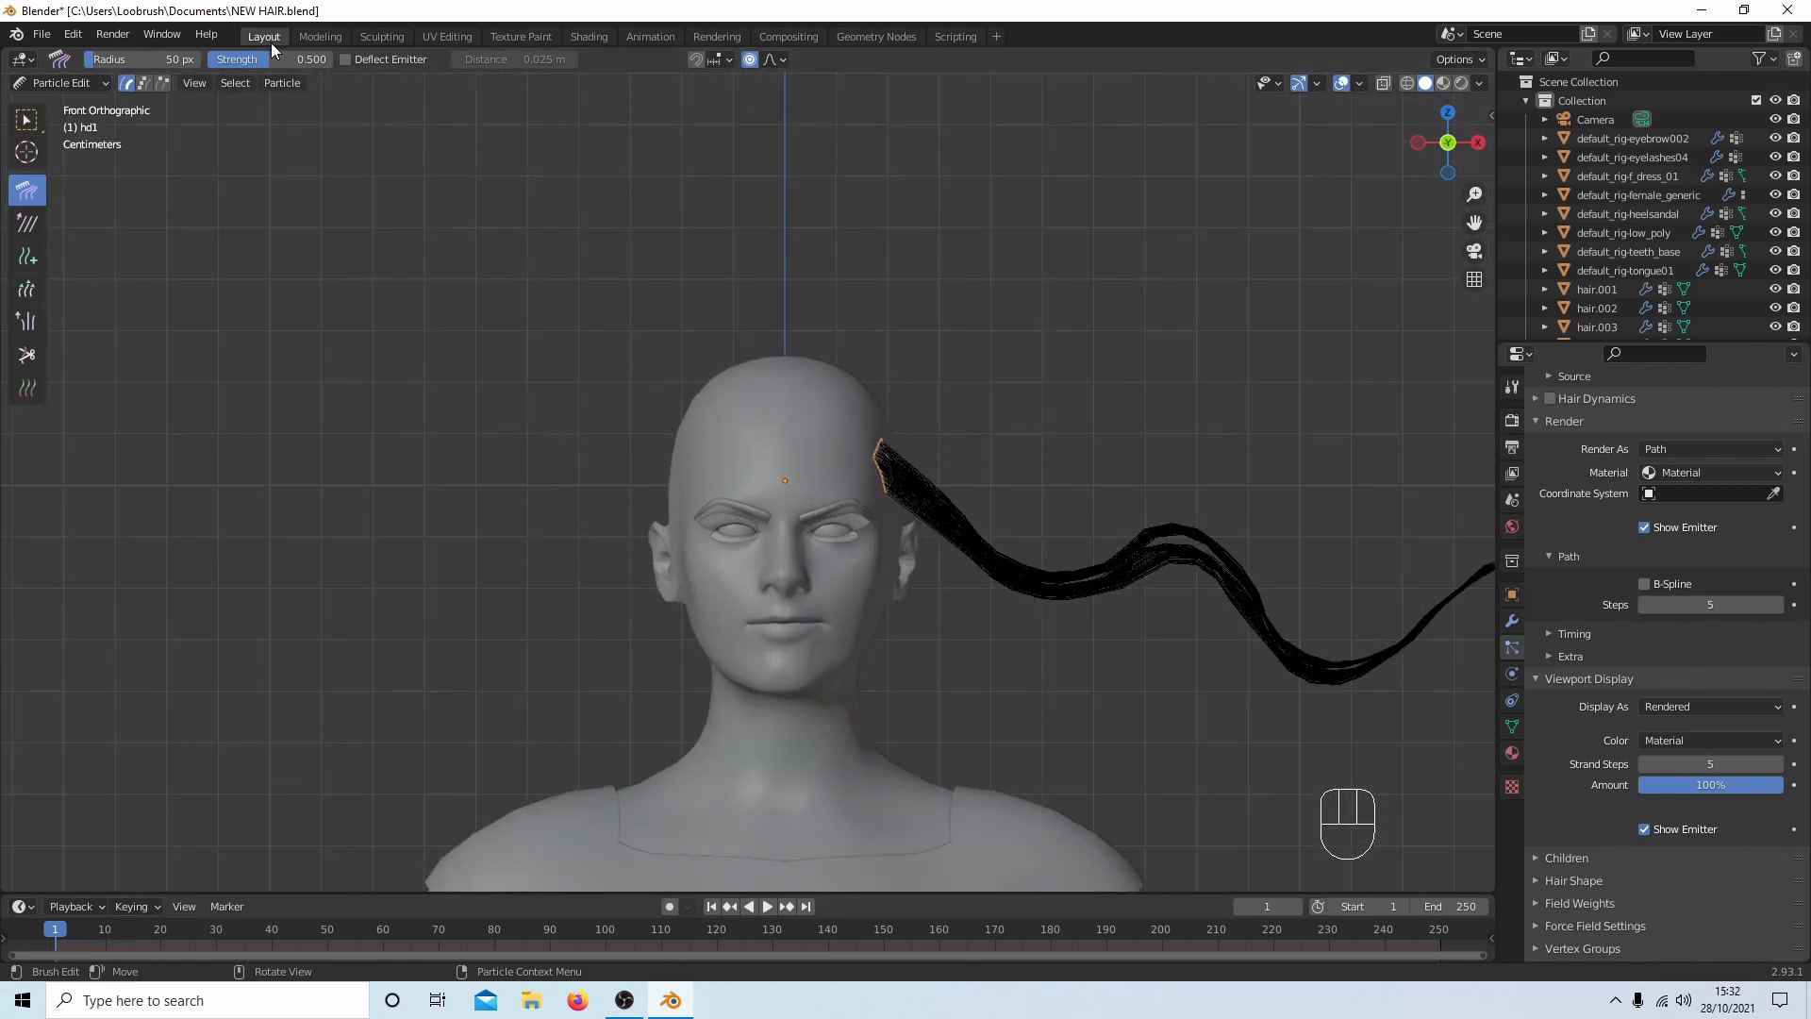
scroll(753, 285, down, 6)
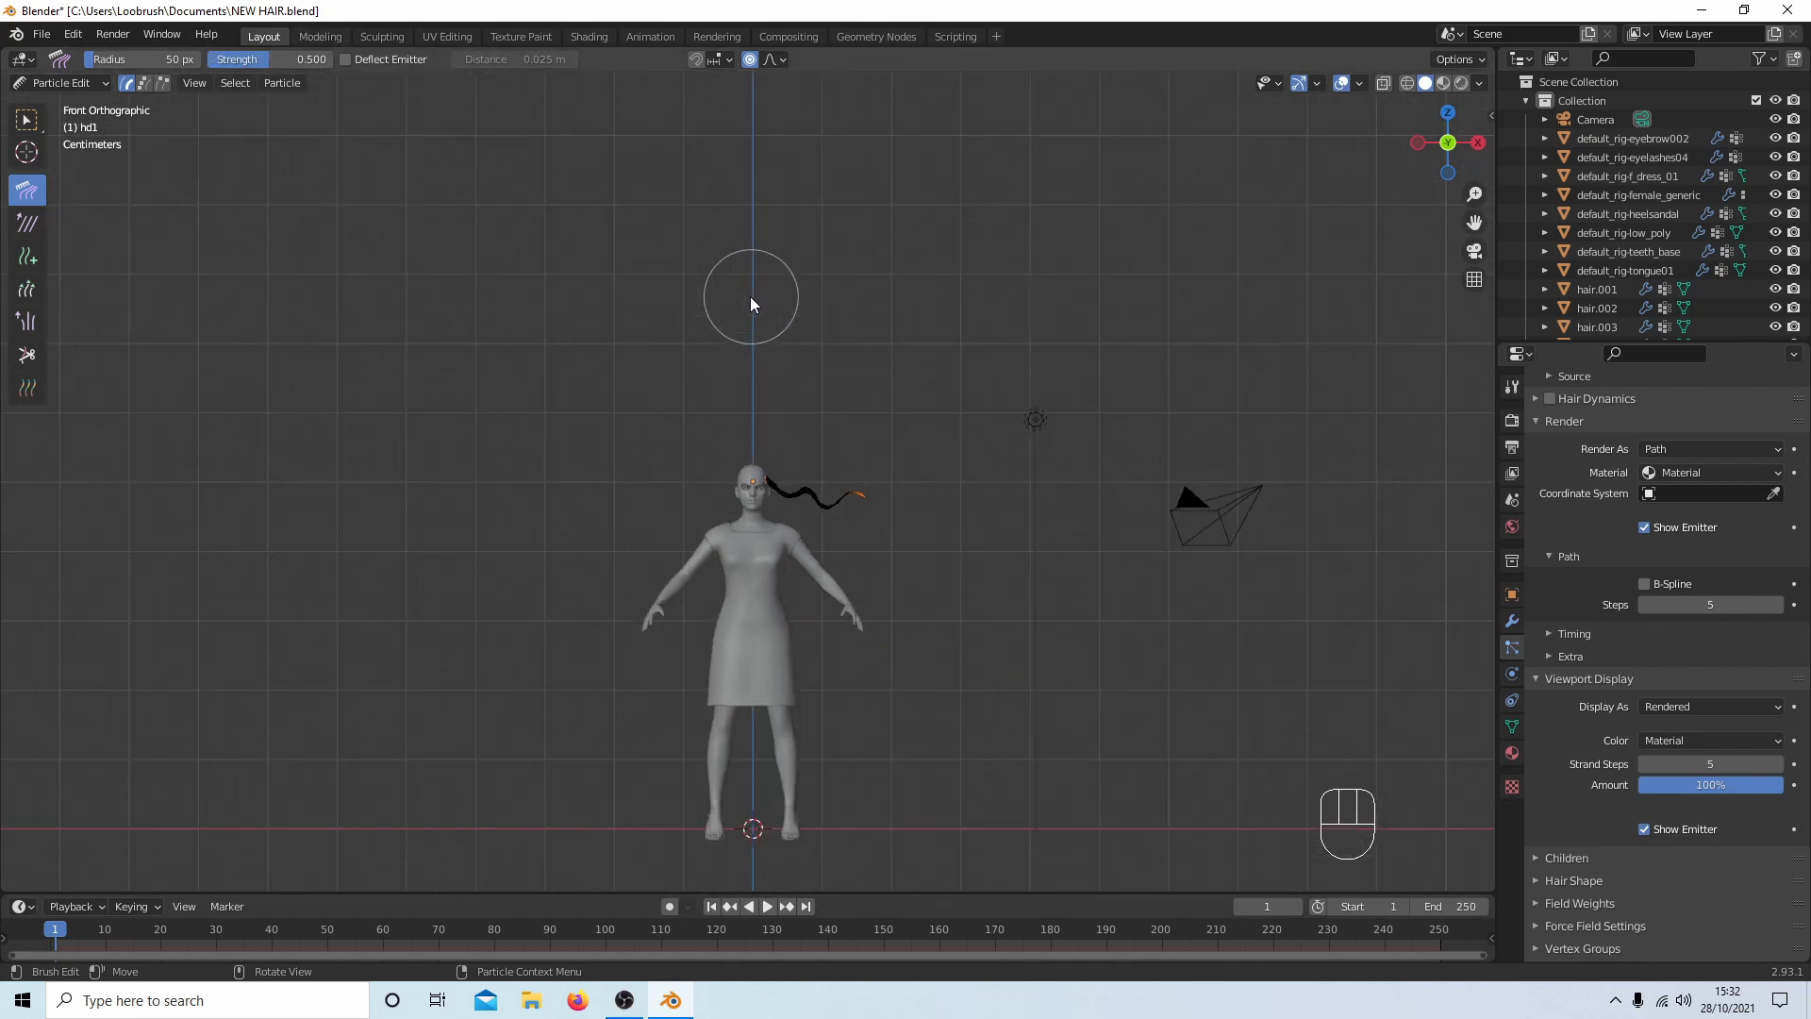
drag(796, 456, 824, 568)
Trim the lower end of the hair strand to about chest level with the Cut brush.
scroll(828, 580, up, 5)
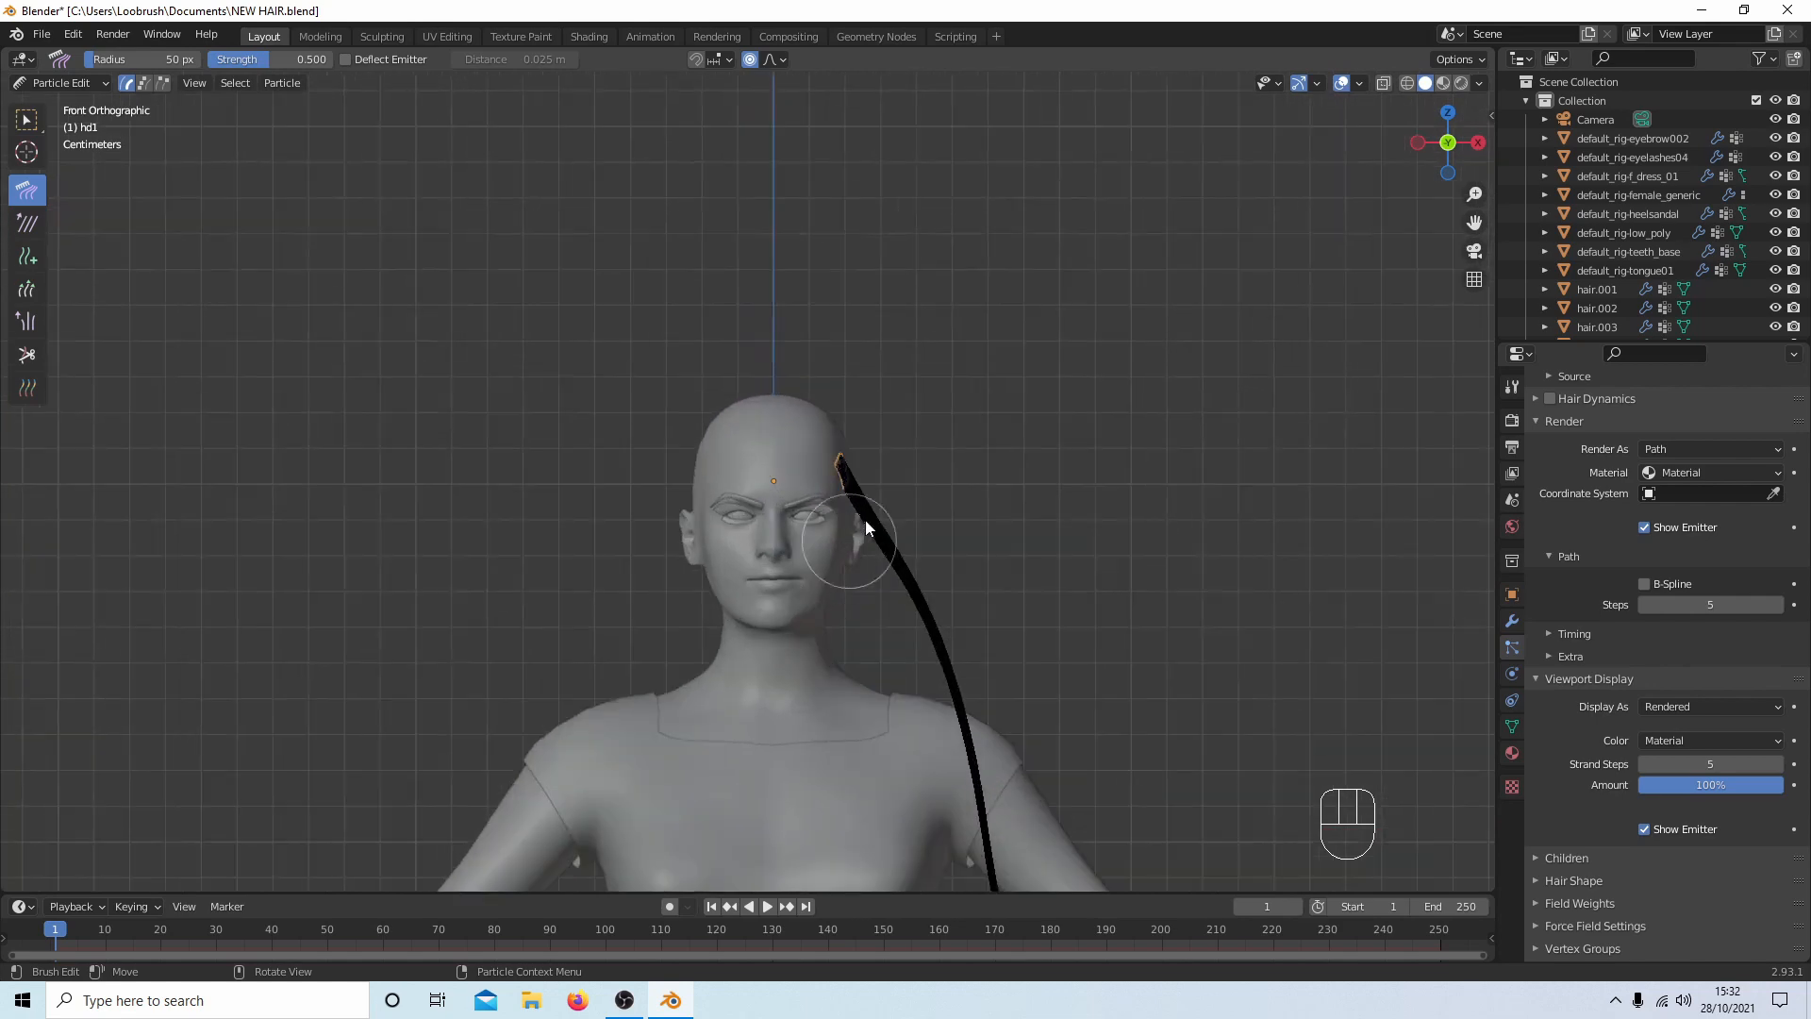
scroll(902, 487, up, 1)
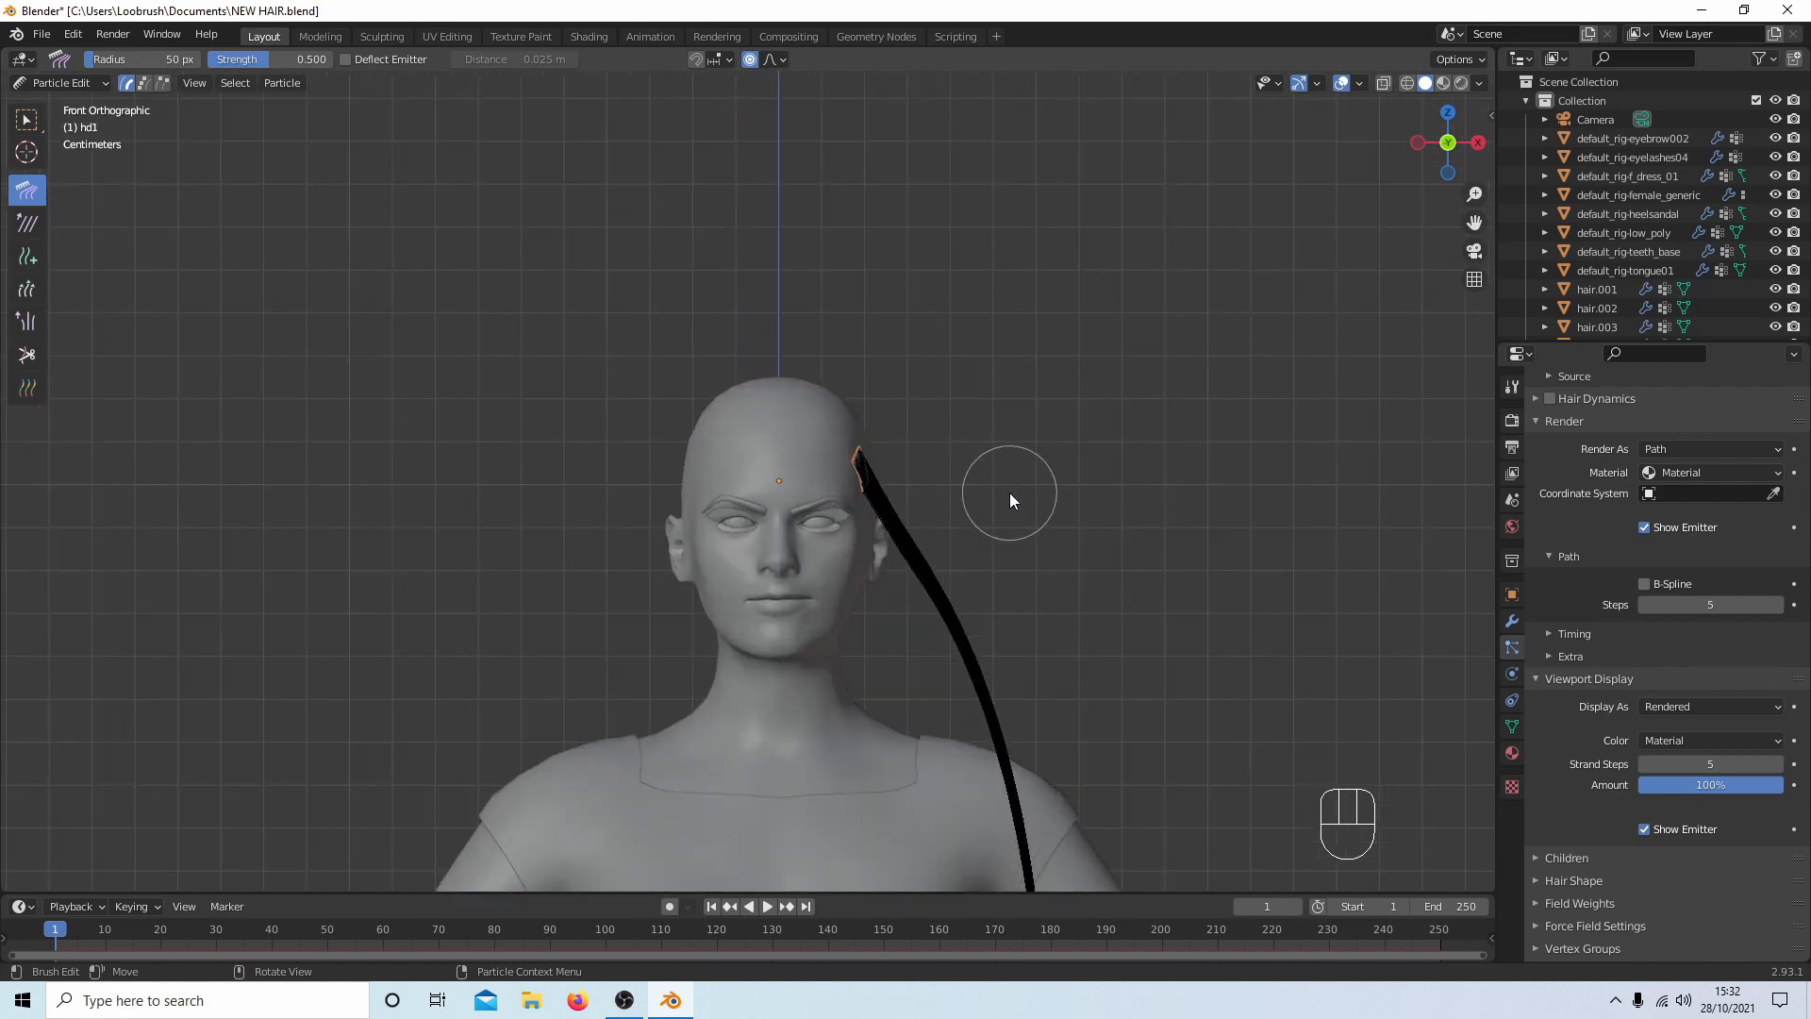
scroll(1009, 493, up, 3)
shift+middle_drag(1038, 515, 839, 71)
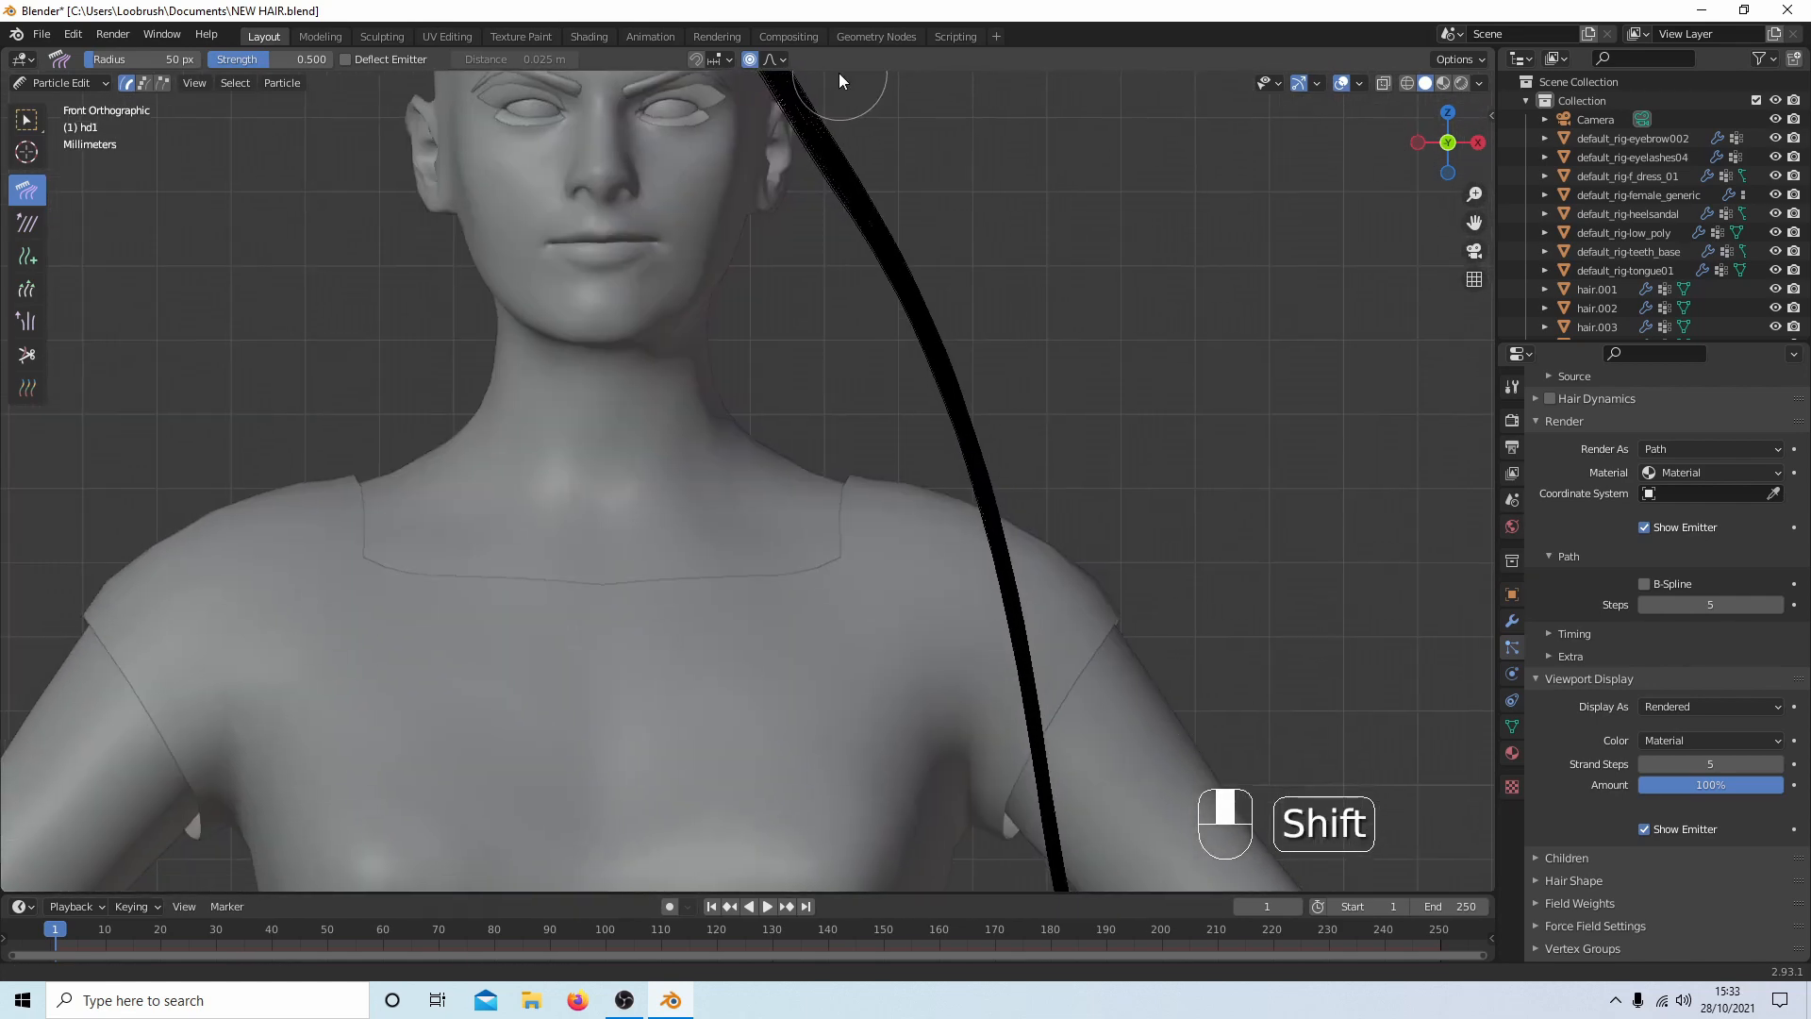
scroll(971, 294, down, 6)
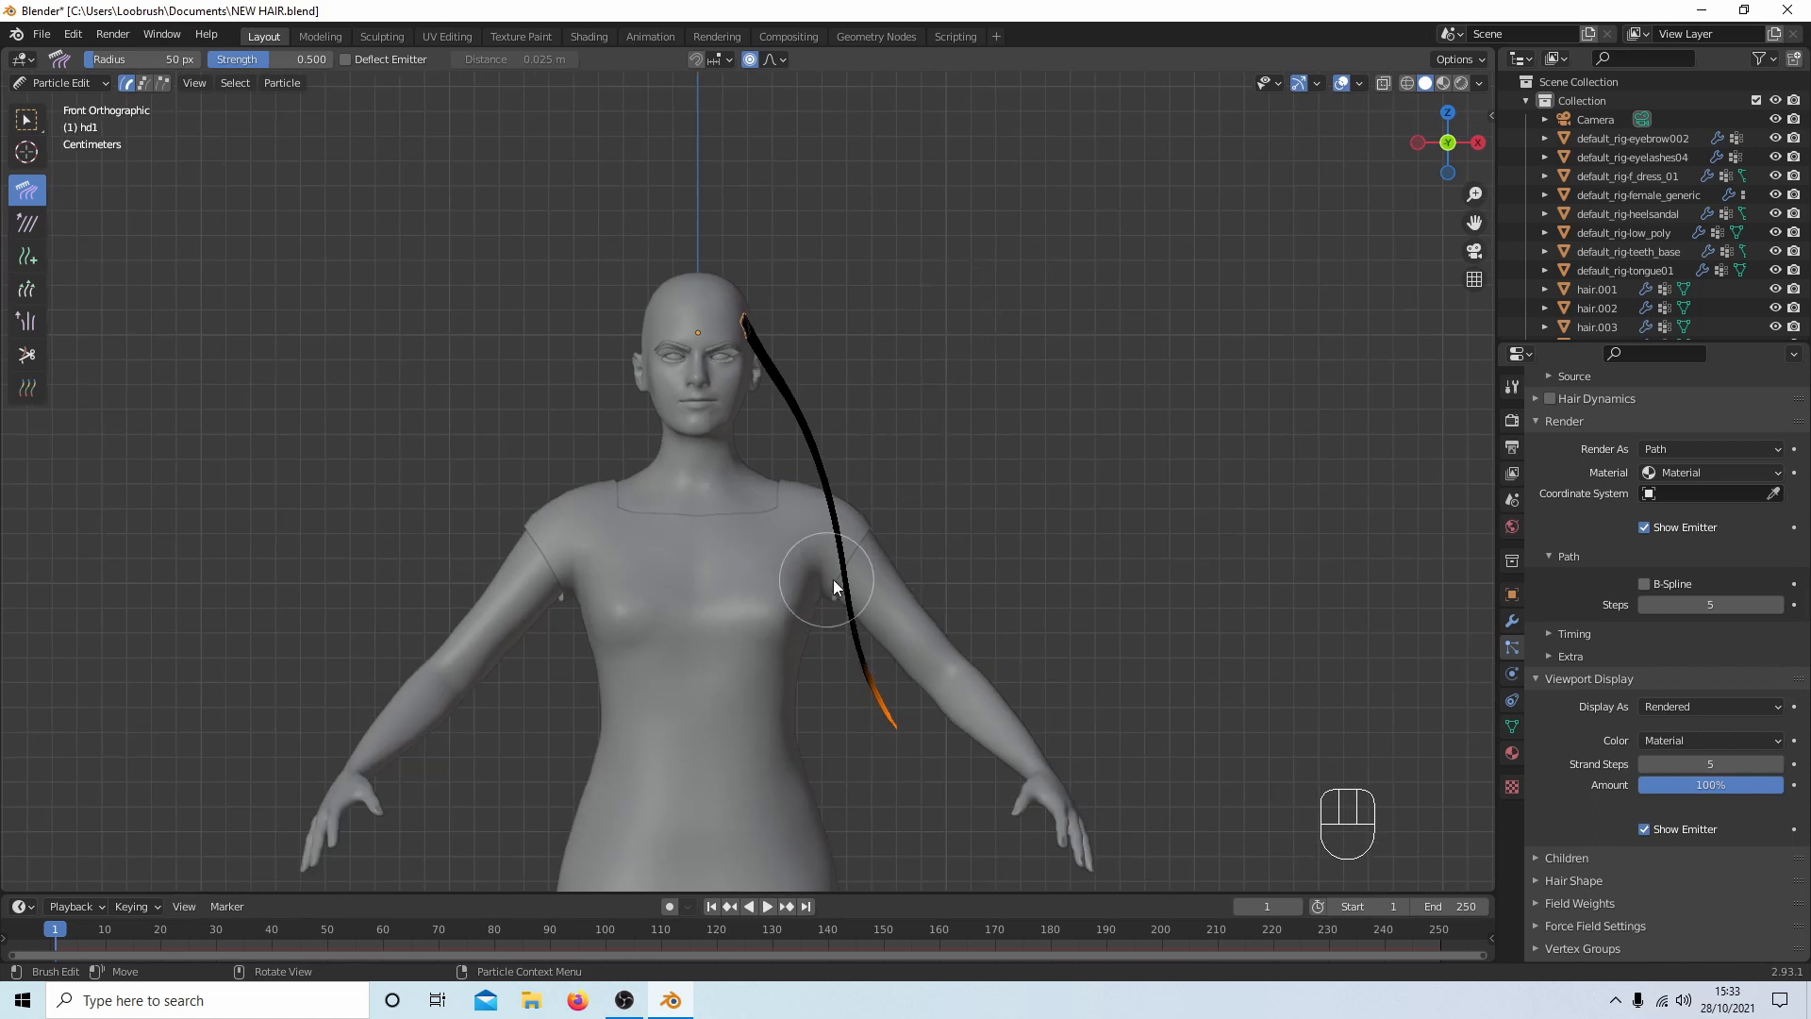
click(26, 361)
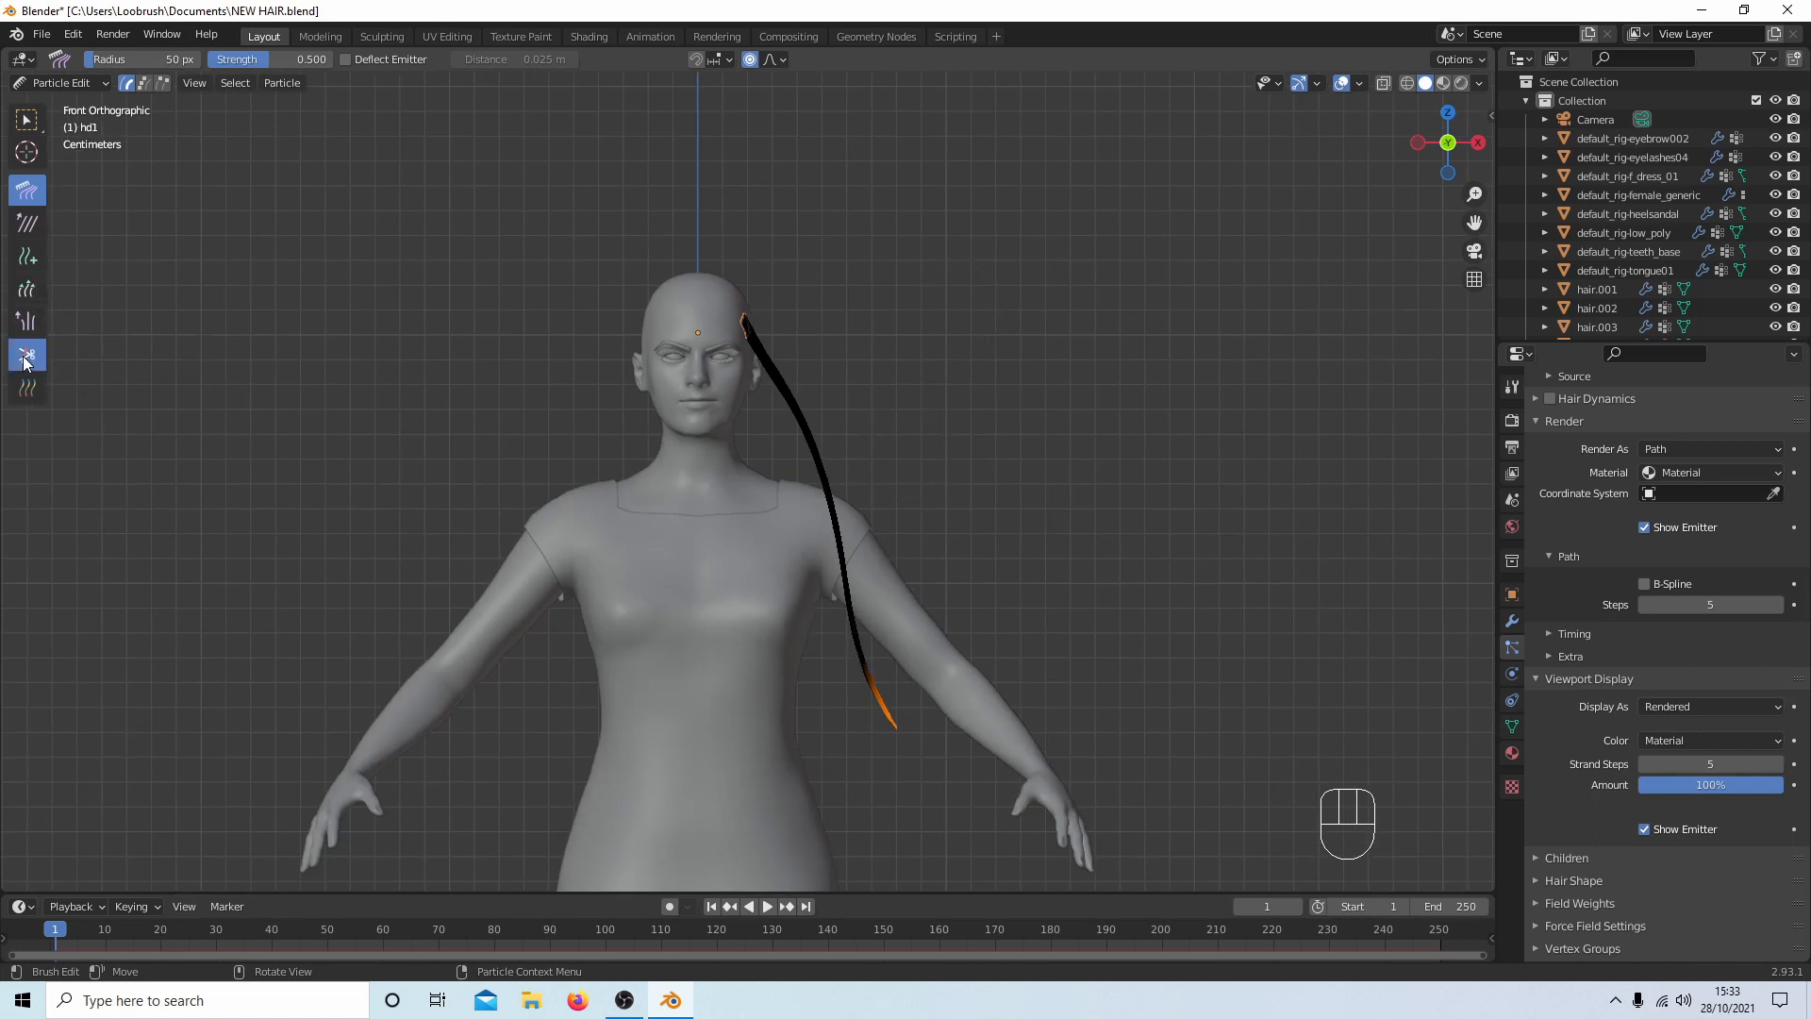
click(864, 669)
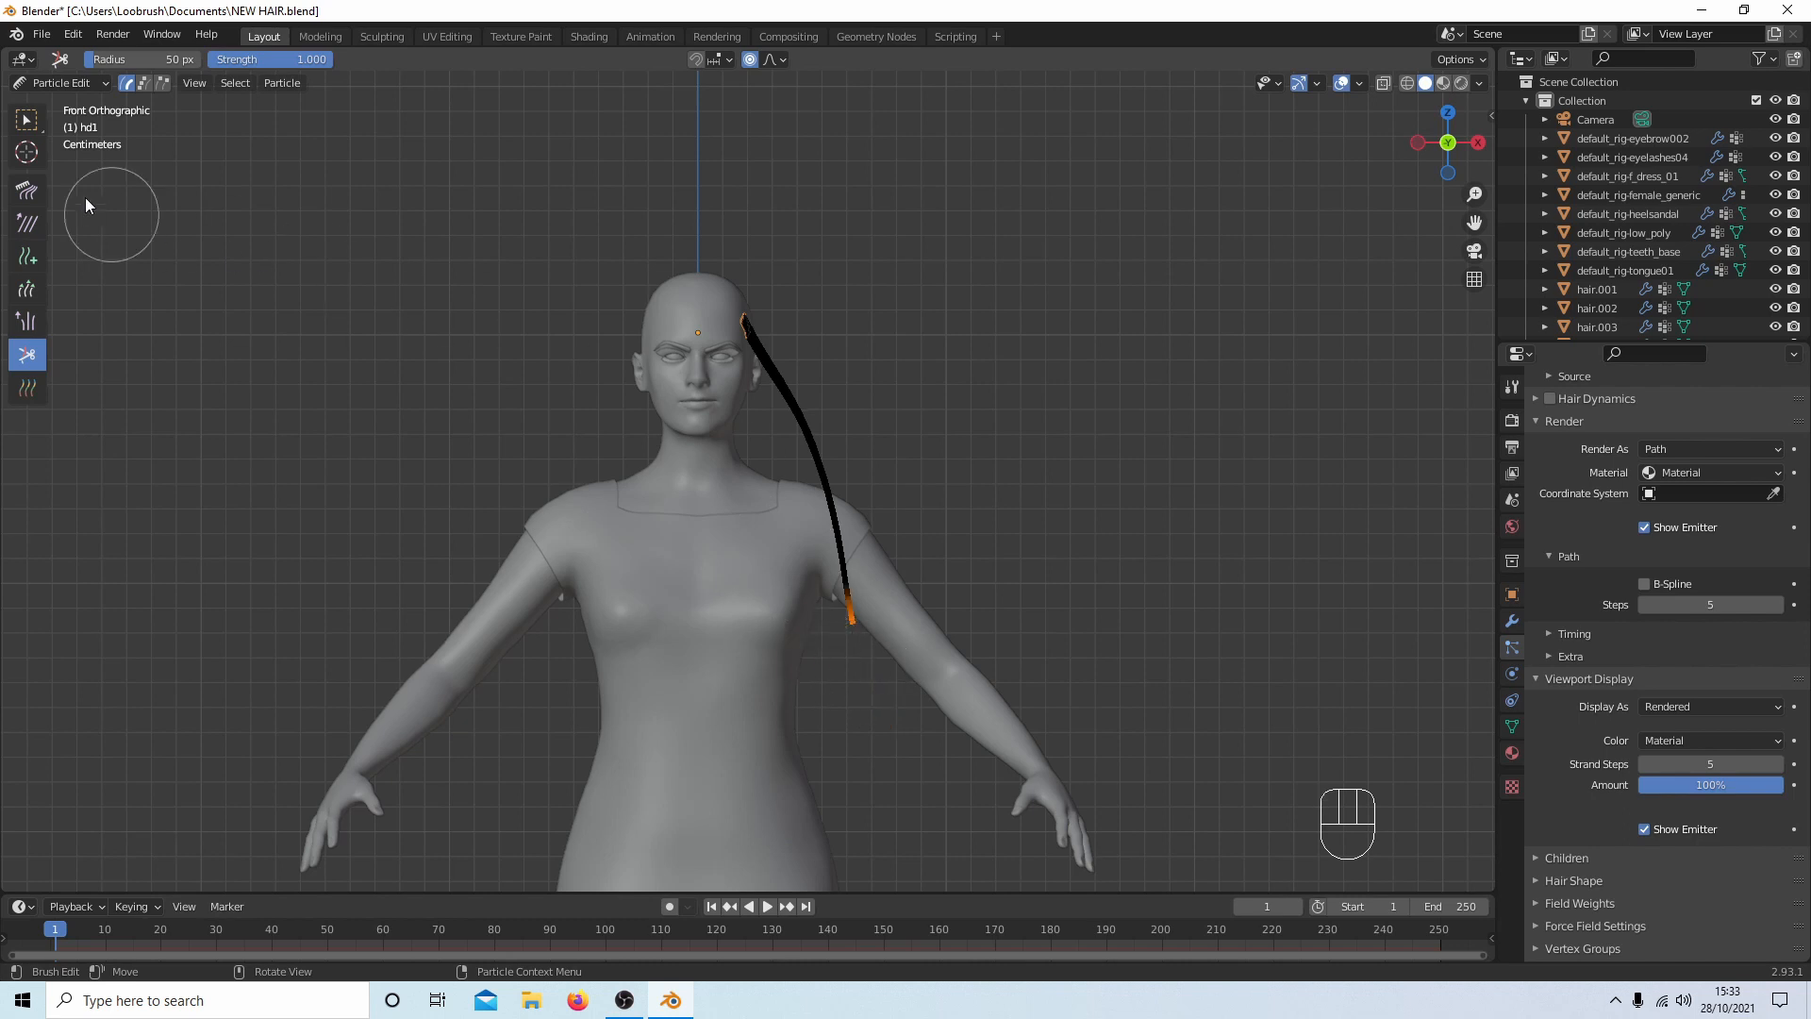
Comb waves into the hair strand from the neck down to the chest in the front view with the Comb brush.
click(29, 191)
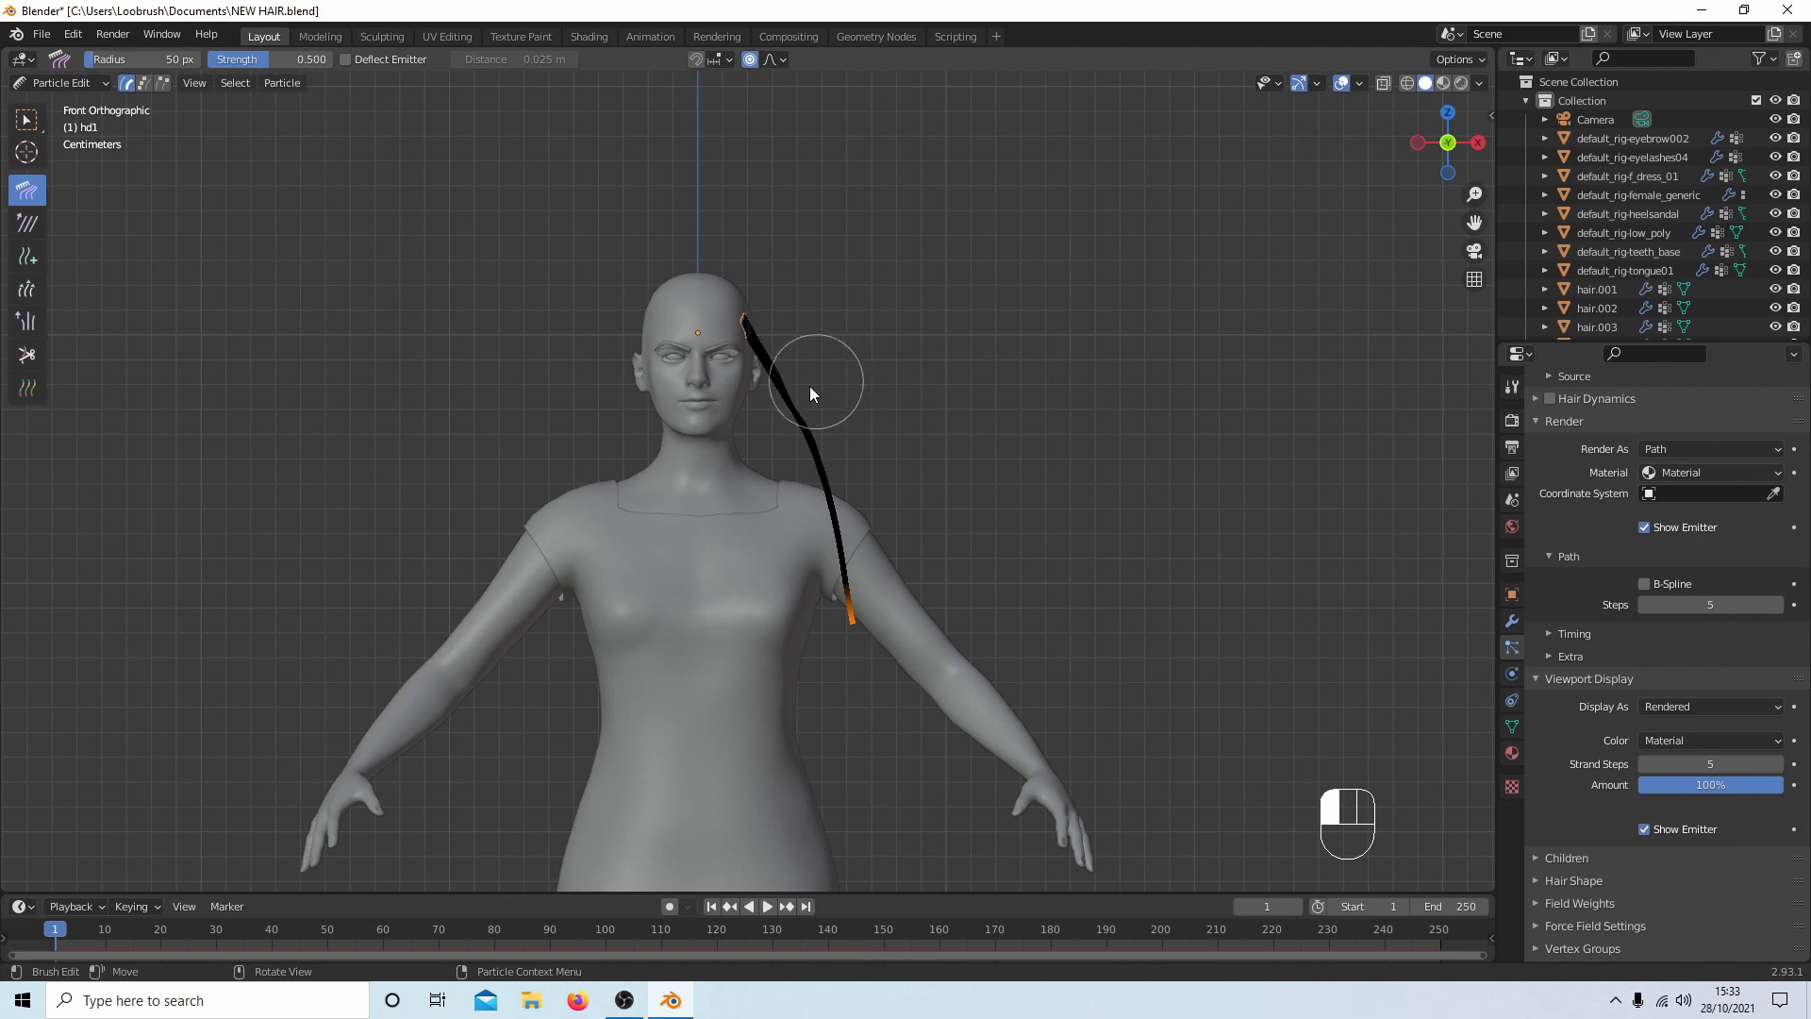
drag(796, 393, 785, 392)
drag(844, 466, 767, 451)
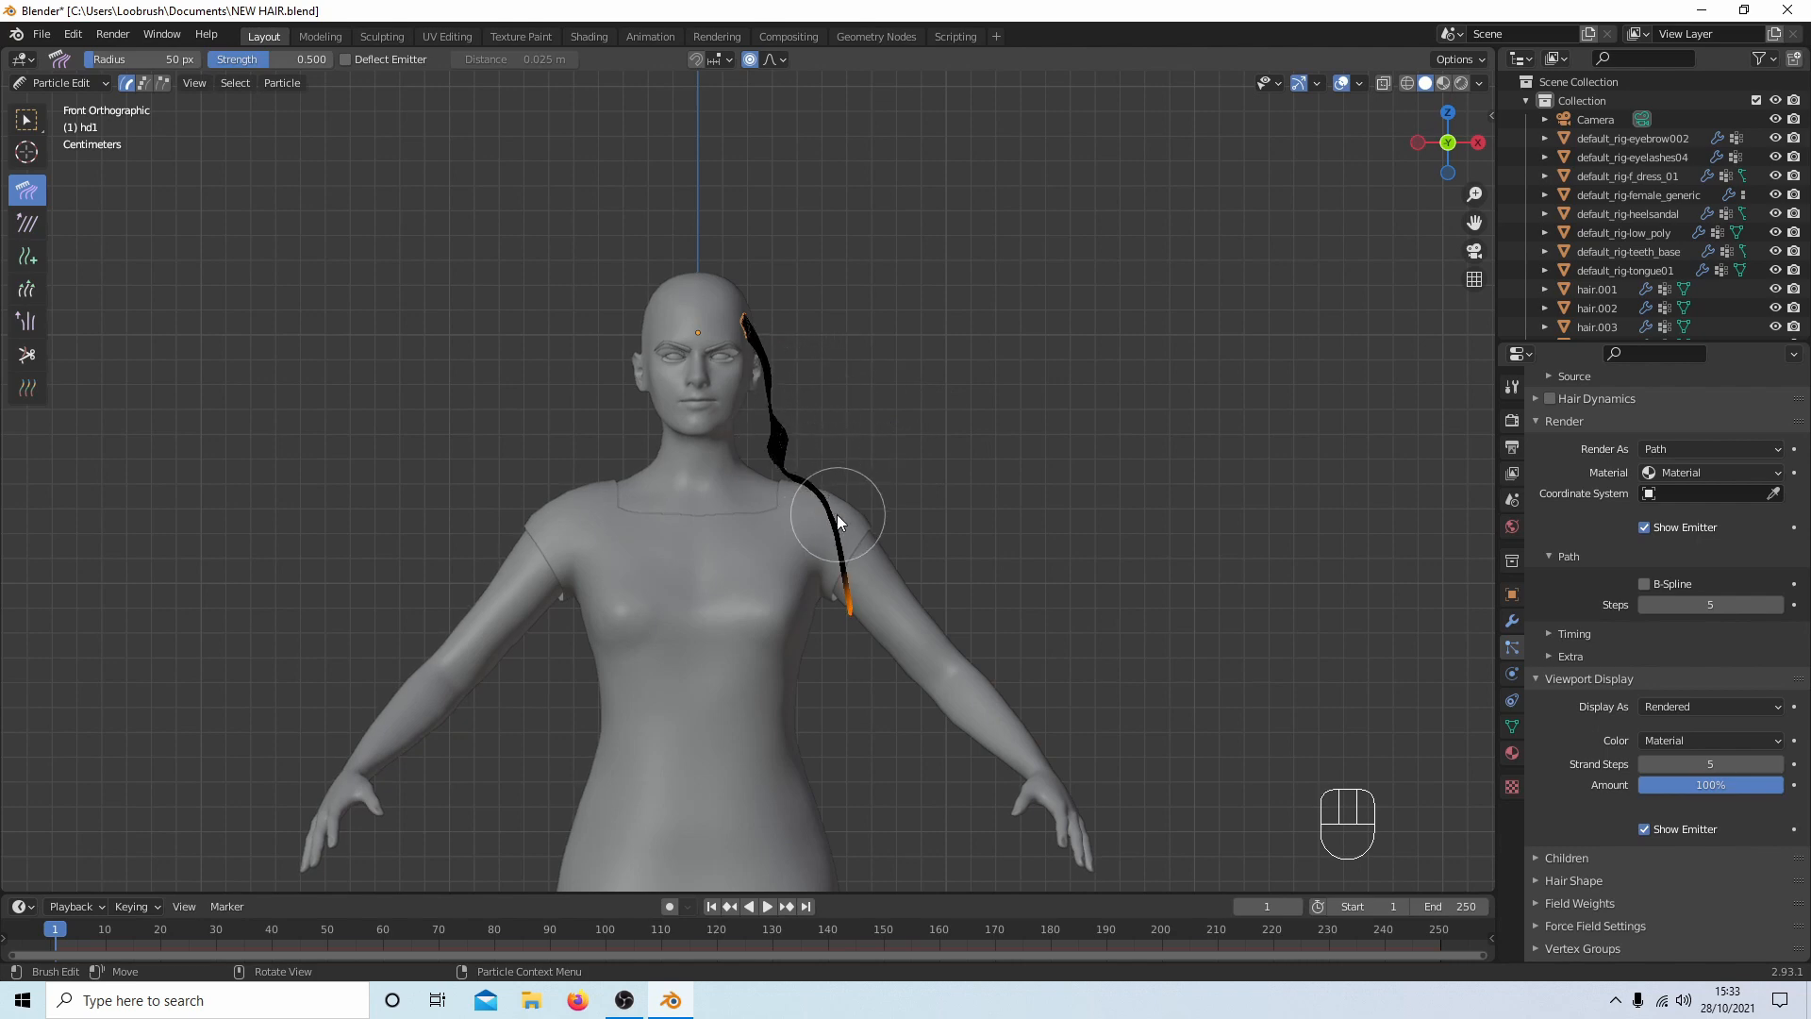
mouse_move(844, 507)
mouse_down()
mouse_move(779, 492)
mouse_move(835, 566)
mouse_move(804, 553)
mouse_move(796, 579)
mouse_up()
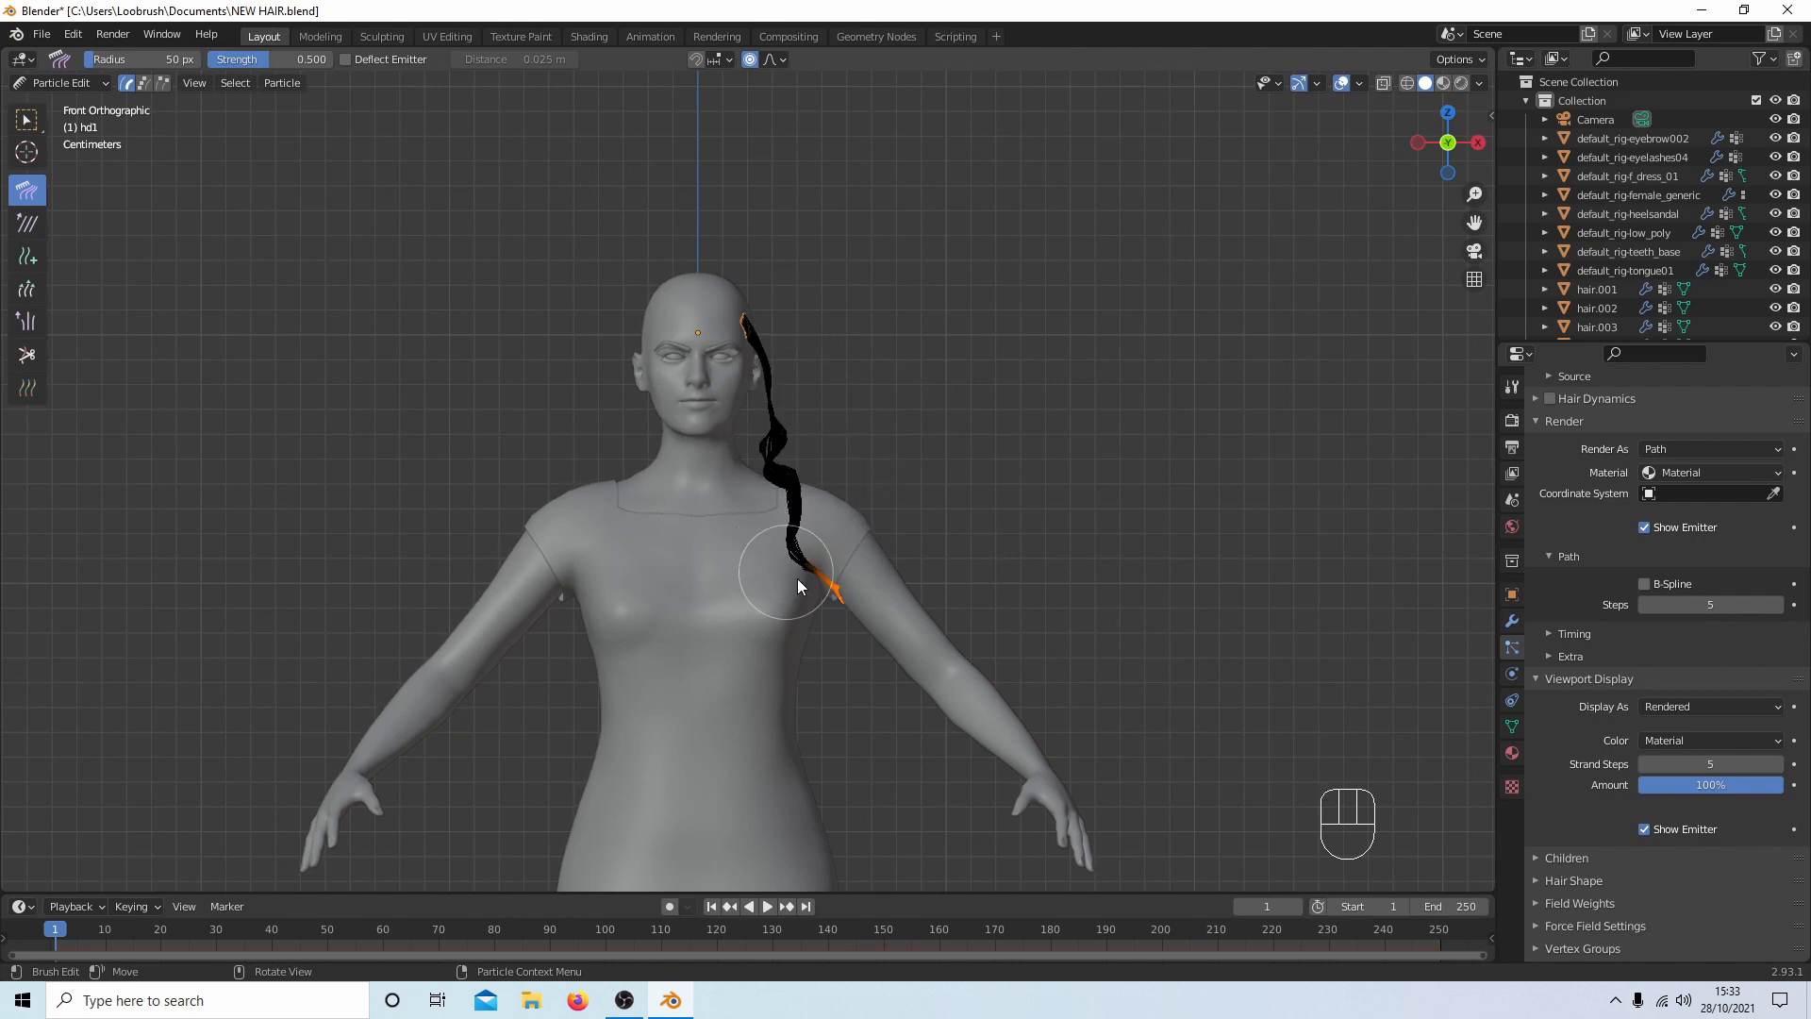
scroll(796, 579, up, 2)
mouse_move(881, 626)
mouse_down()
mouse_move(832, 638)
mouse_move(865, 654)
mouse_move(832, 650)
mouse_up()
mouse_move(803, 464)
mouse_down()
mouse_move(814, 579)
mouse_move(842, 606)
mouse_move(820, 581)
mouse_up()
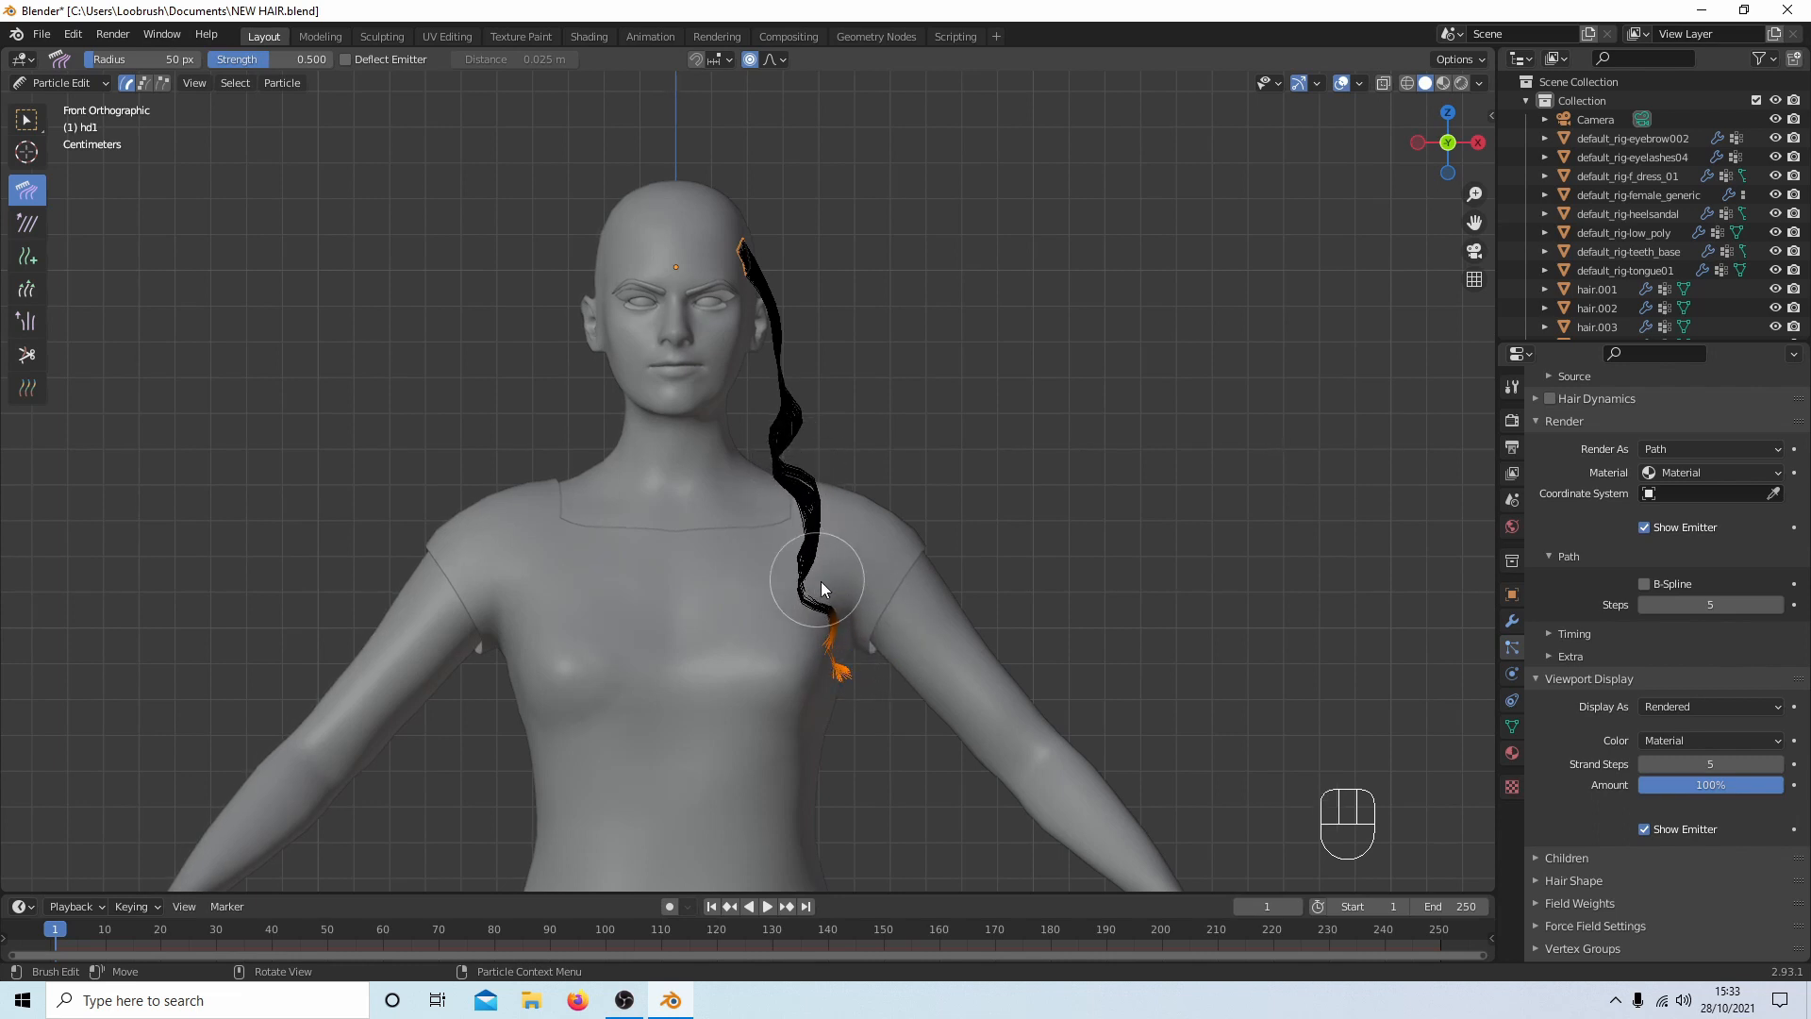
Comb the lower half of the strand forward over the chest, working from the side view.
mouse_move(820, 581)
middle_down()
mouse_move(835, 612)
mouse_move(739, 589)
mouse_move(672, 616)
middle_up()
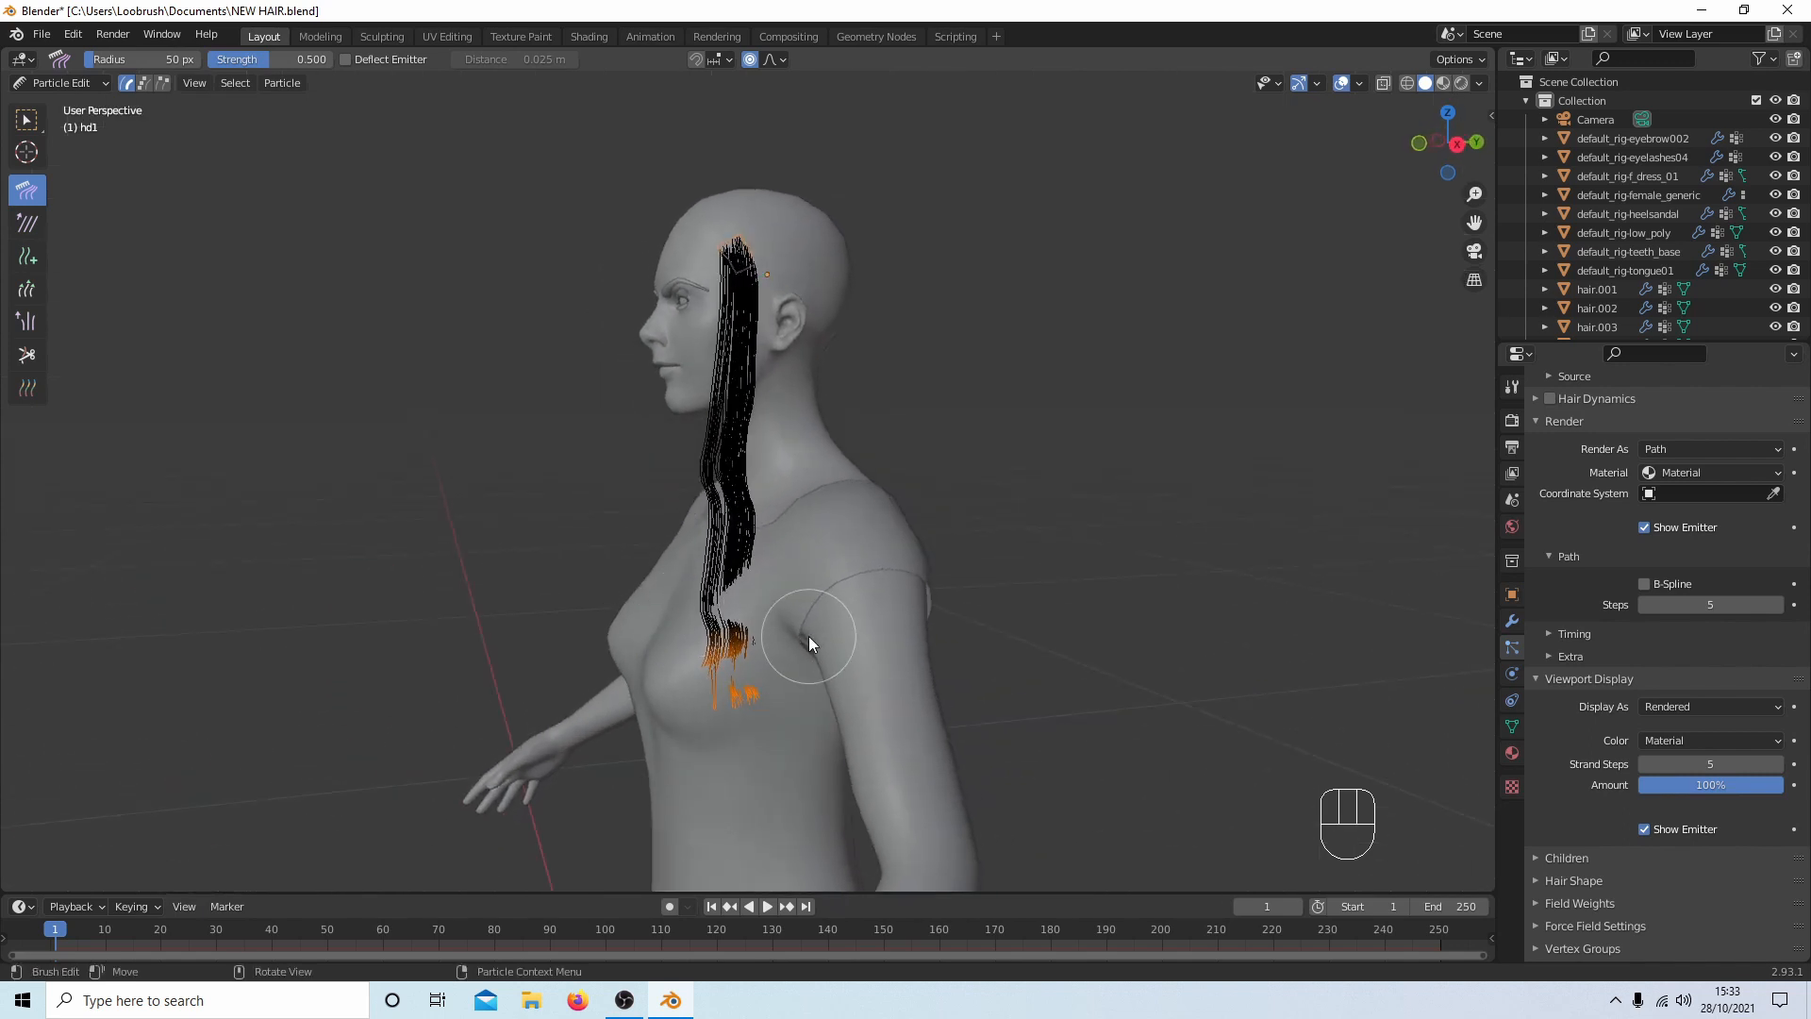
mouse_move(807, 636)
mouse_down()
mouse_move(727, 607)
mouse_move(785, 570)
mouse_move(745, 558)
mouse_move(759, 594)
mouse_move(735, 682)
mouse_up()
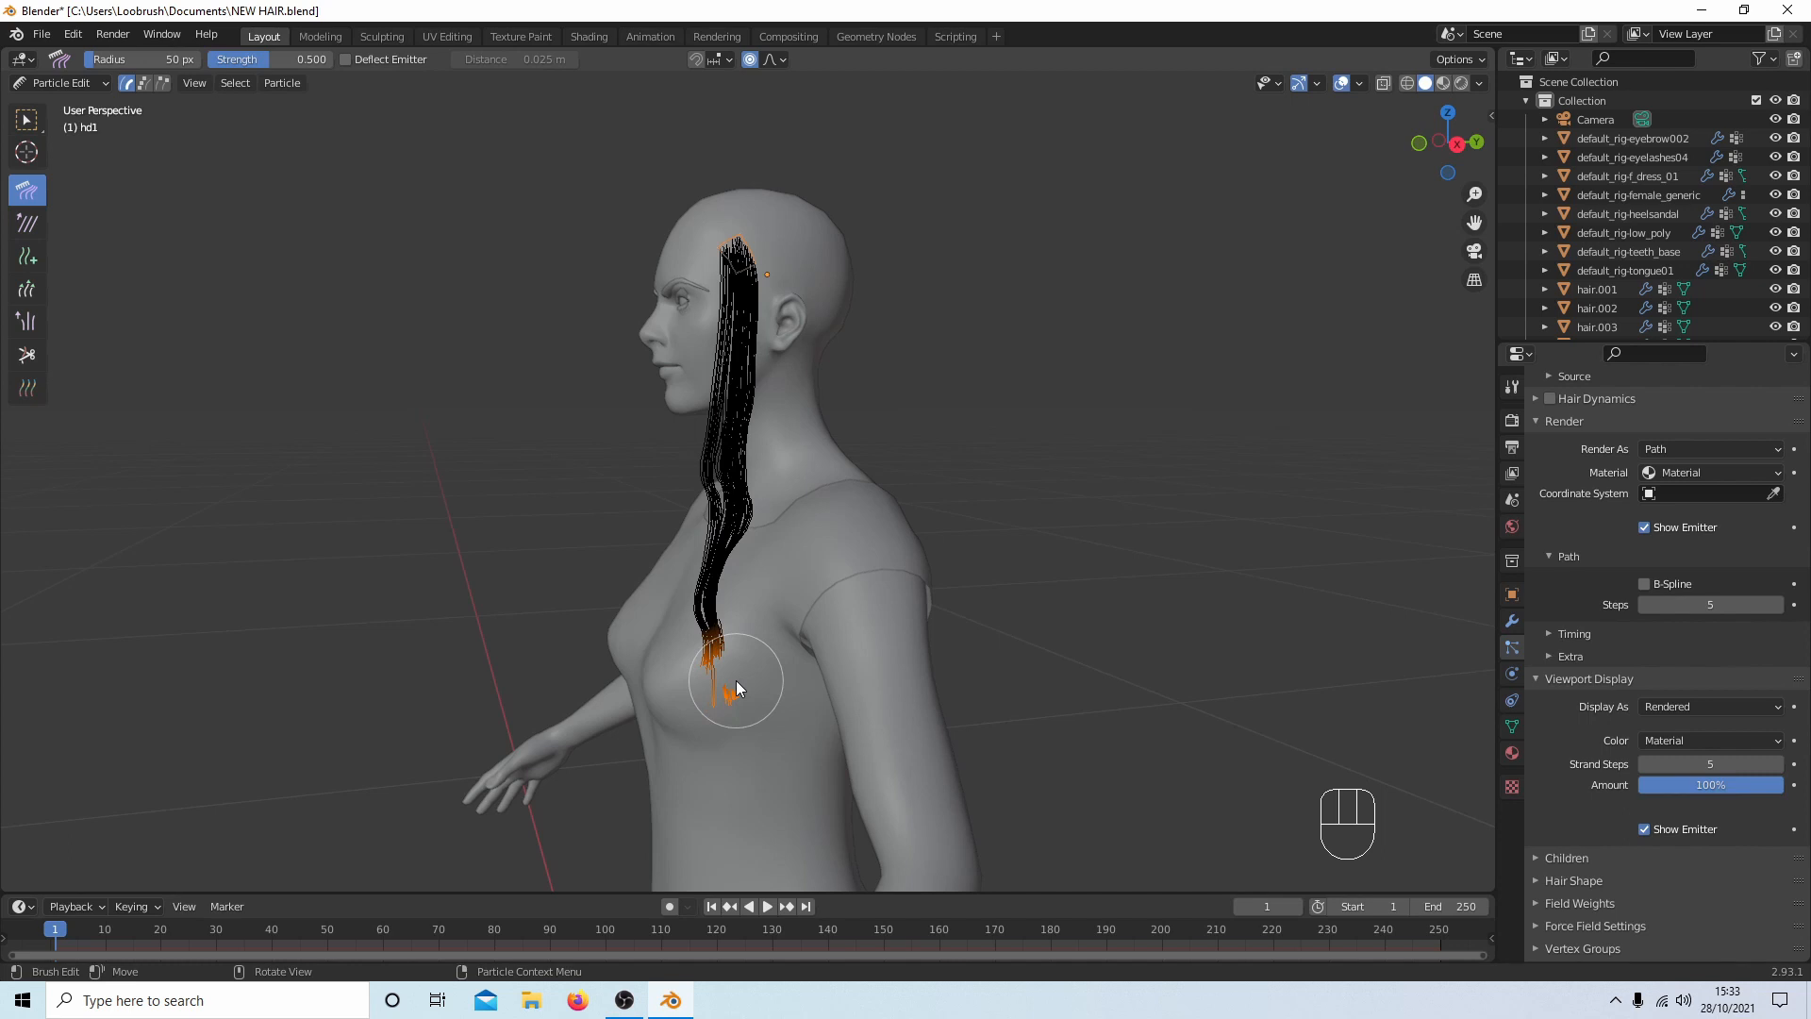
key(KP_3)
mouse_move(764, 589)
mouse_down()
mouse_move(669, 666)
mouse_move(726, 602)
mouse_move(655, 596)
mouse_move(687, 632)
mouse_move(611, 643)
mouse_up()
drag(631, 577, 666, 613)
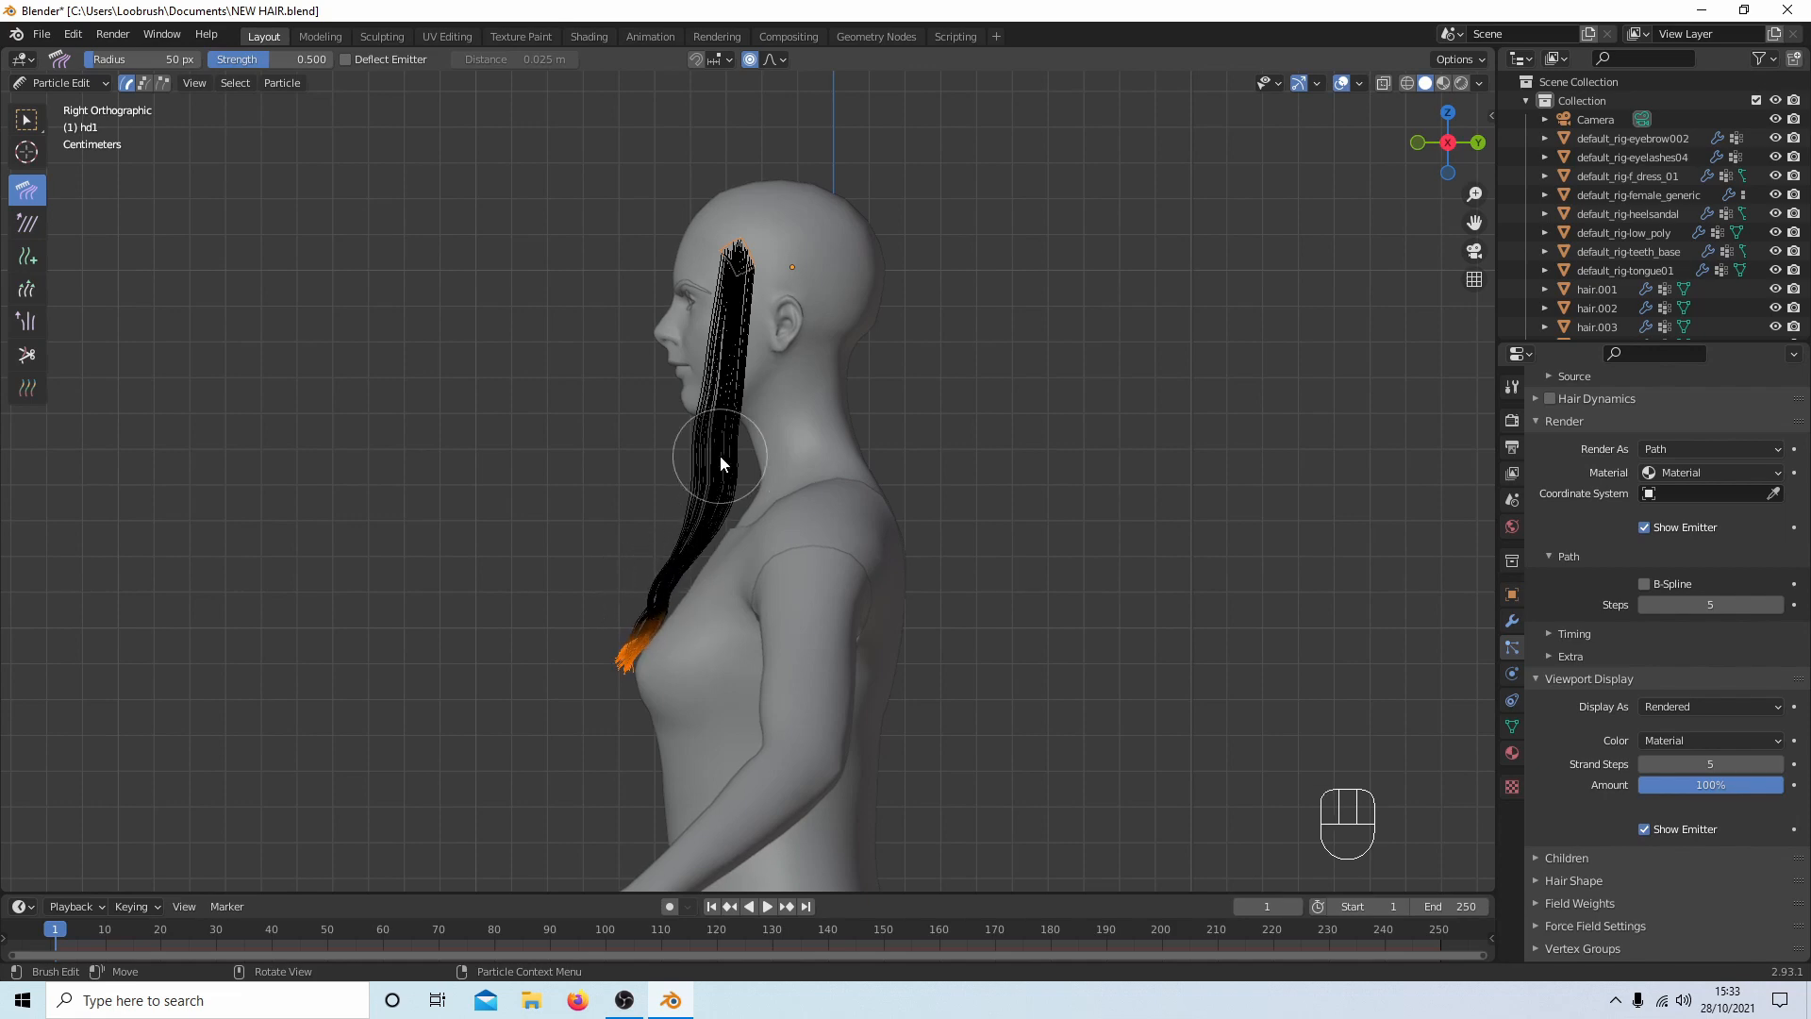
Comb waves into the strand from the jaw to the chest in the side view and touch up the section beside the cheek.
scroll(721, 455, up, 5)
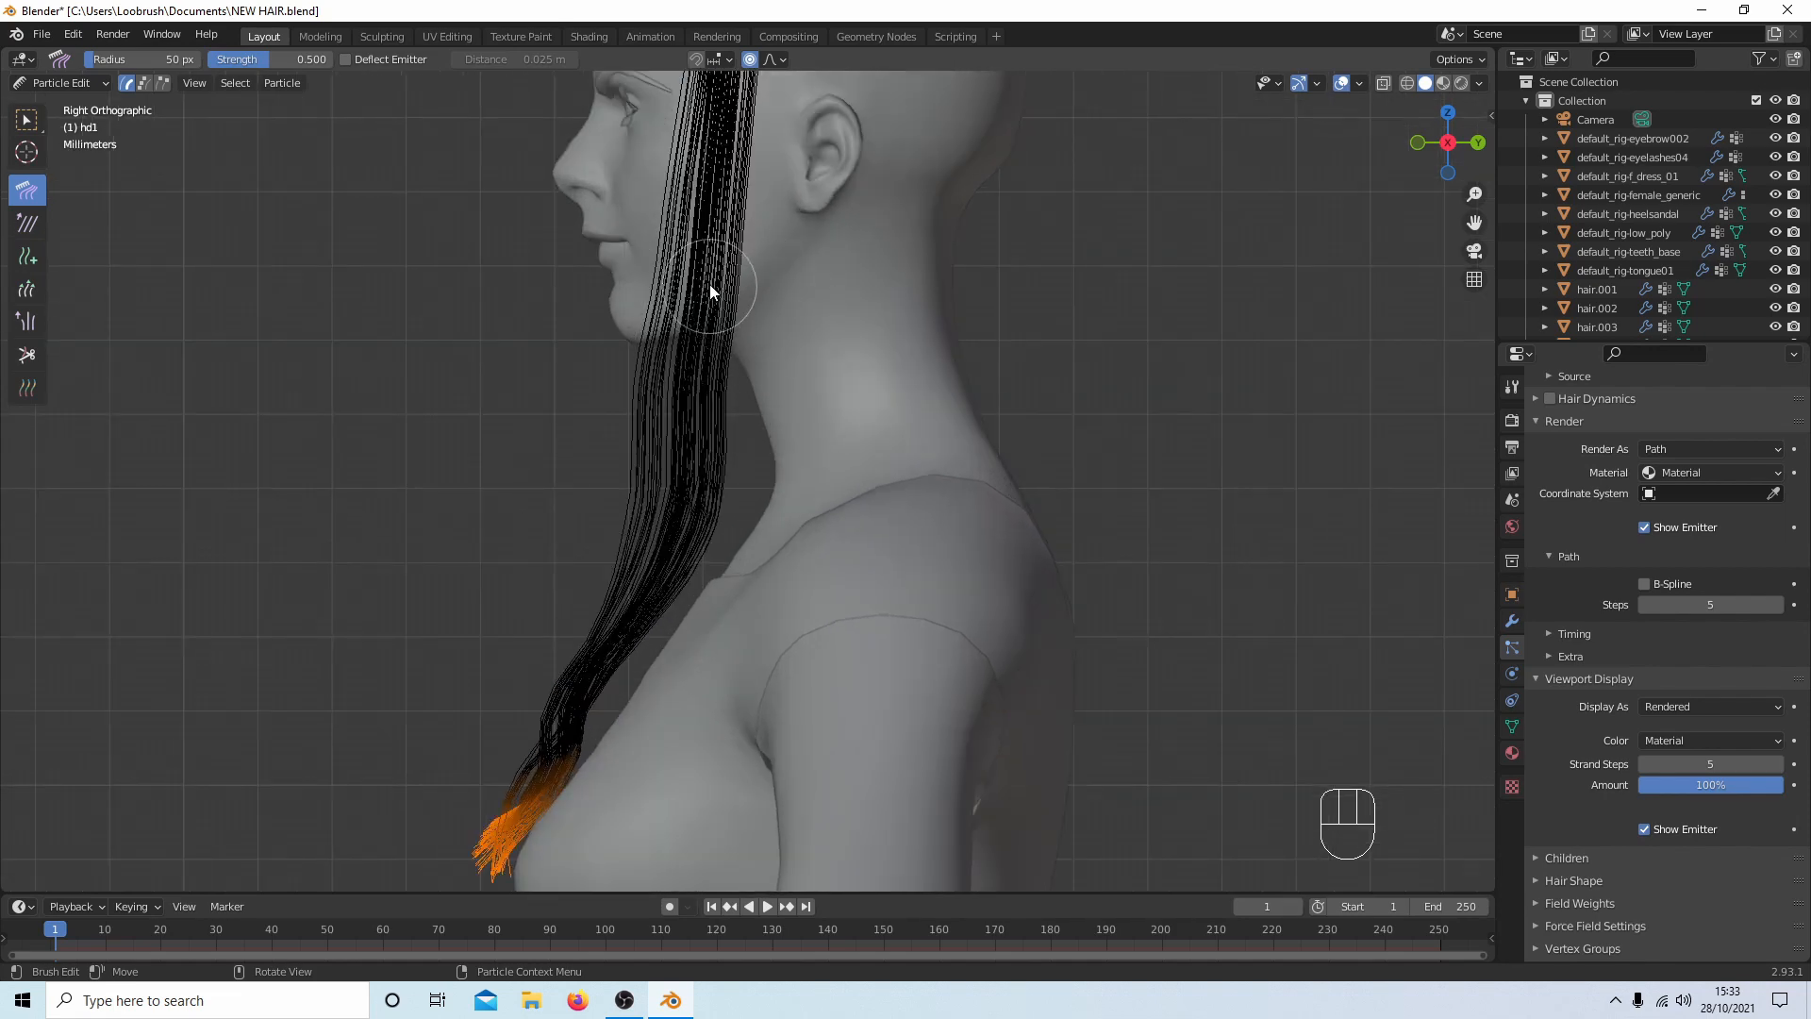
mouse_move(694, 313)
mouse_down()
mouse_move(719, 315)
mouse_move(698, 337)
mouse_move(664, 320)
mouse_move(683, 374)
mouse_move(647, 348)
mouse_move(637, 439)
mouse_move(675, 445)
mouse_move(674, 522)
mouse_move(649, 512)
mouse_move(705, 602)
mouse_move(623, 610)
mouse_up()
drag(527, 679, 569, 698)
drag(640, 235, 685, 234)
scroll(681, 232, up, 3)
mouse_move(681, 232)
middle_down()
mouse_move(734, 323)
mouse_move(836, 291)
mouse_move(874, 256)
mouse_move(897, 292)
middle_up()
scroll(898, 291, down, 2)
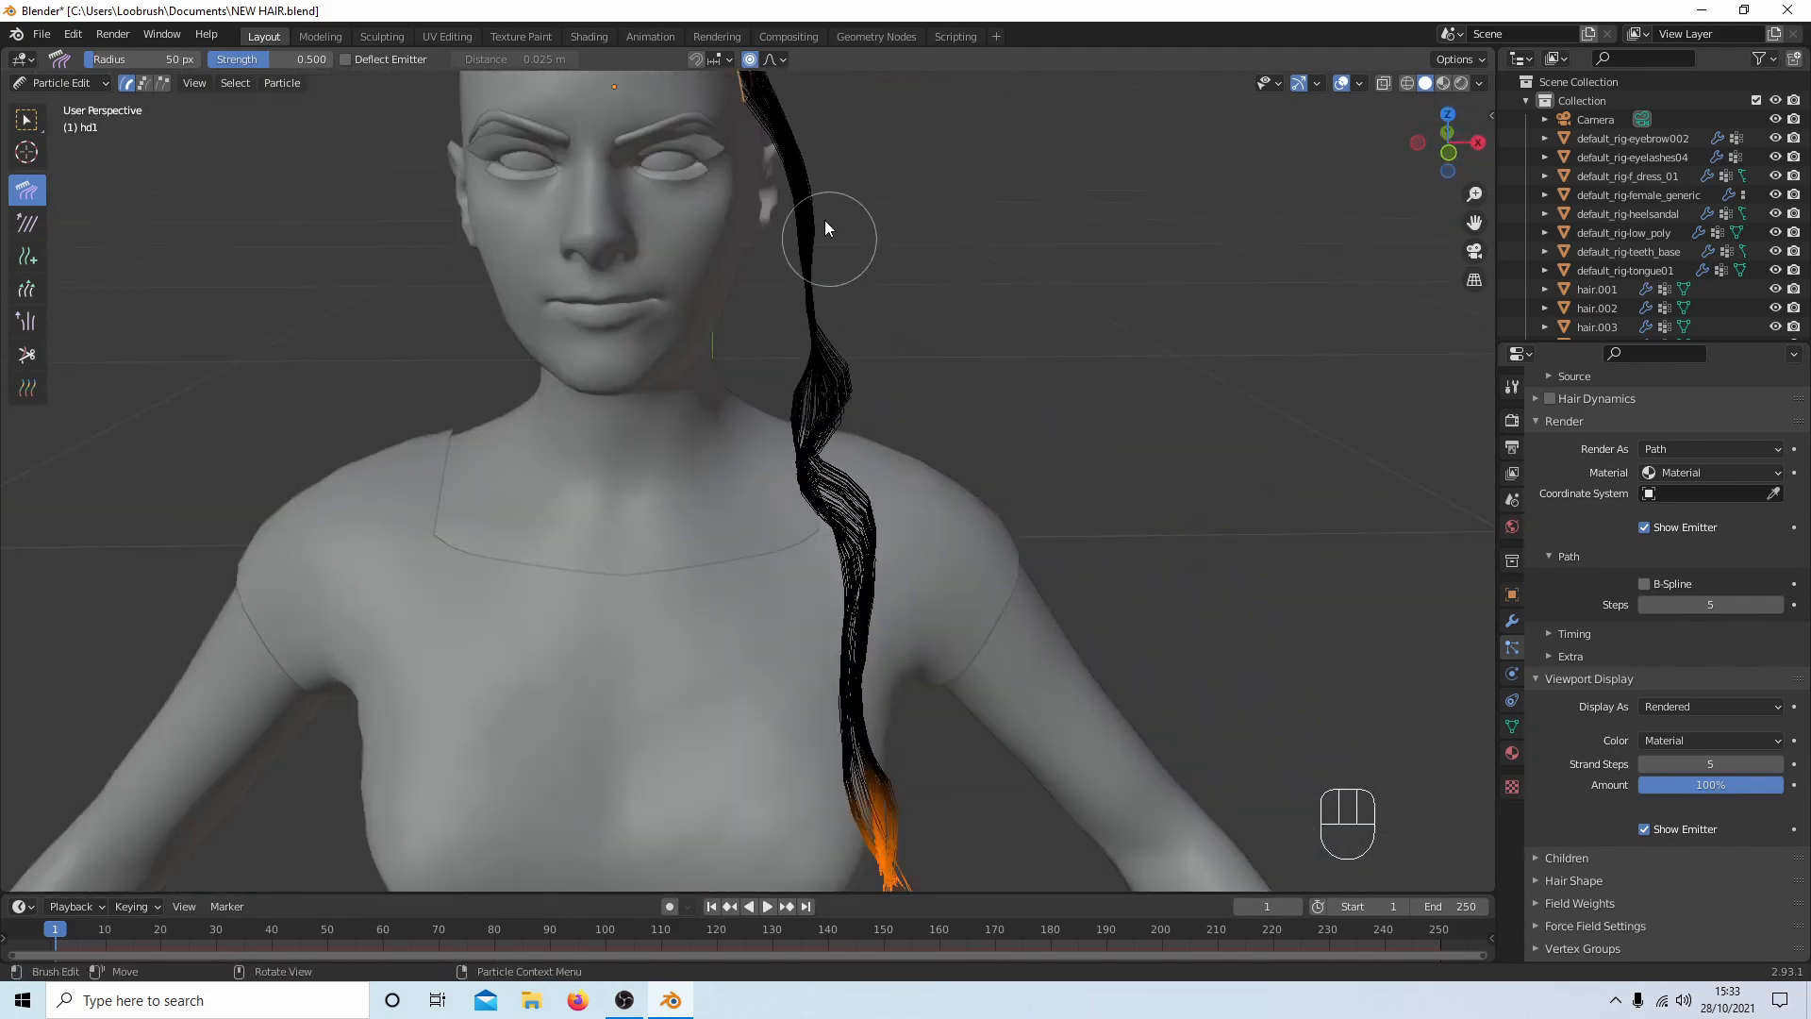
mouse_move(806, 195)
mouse_down()
mouse_move(785, 190)
mouse_move(830, 254)
mouse_up()
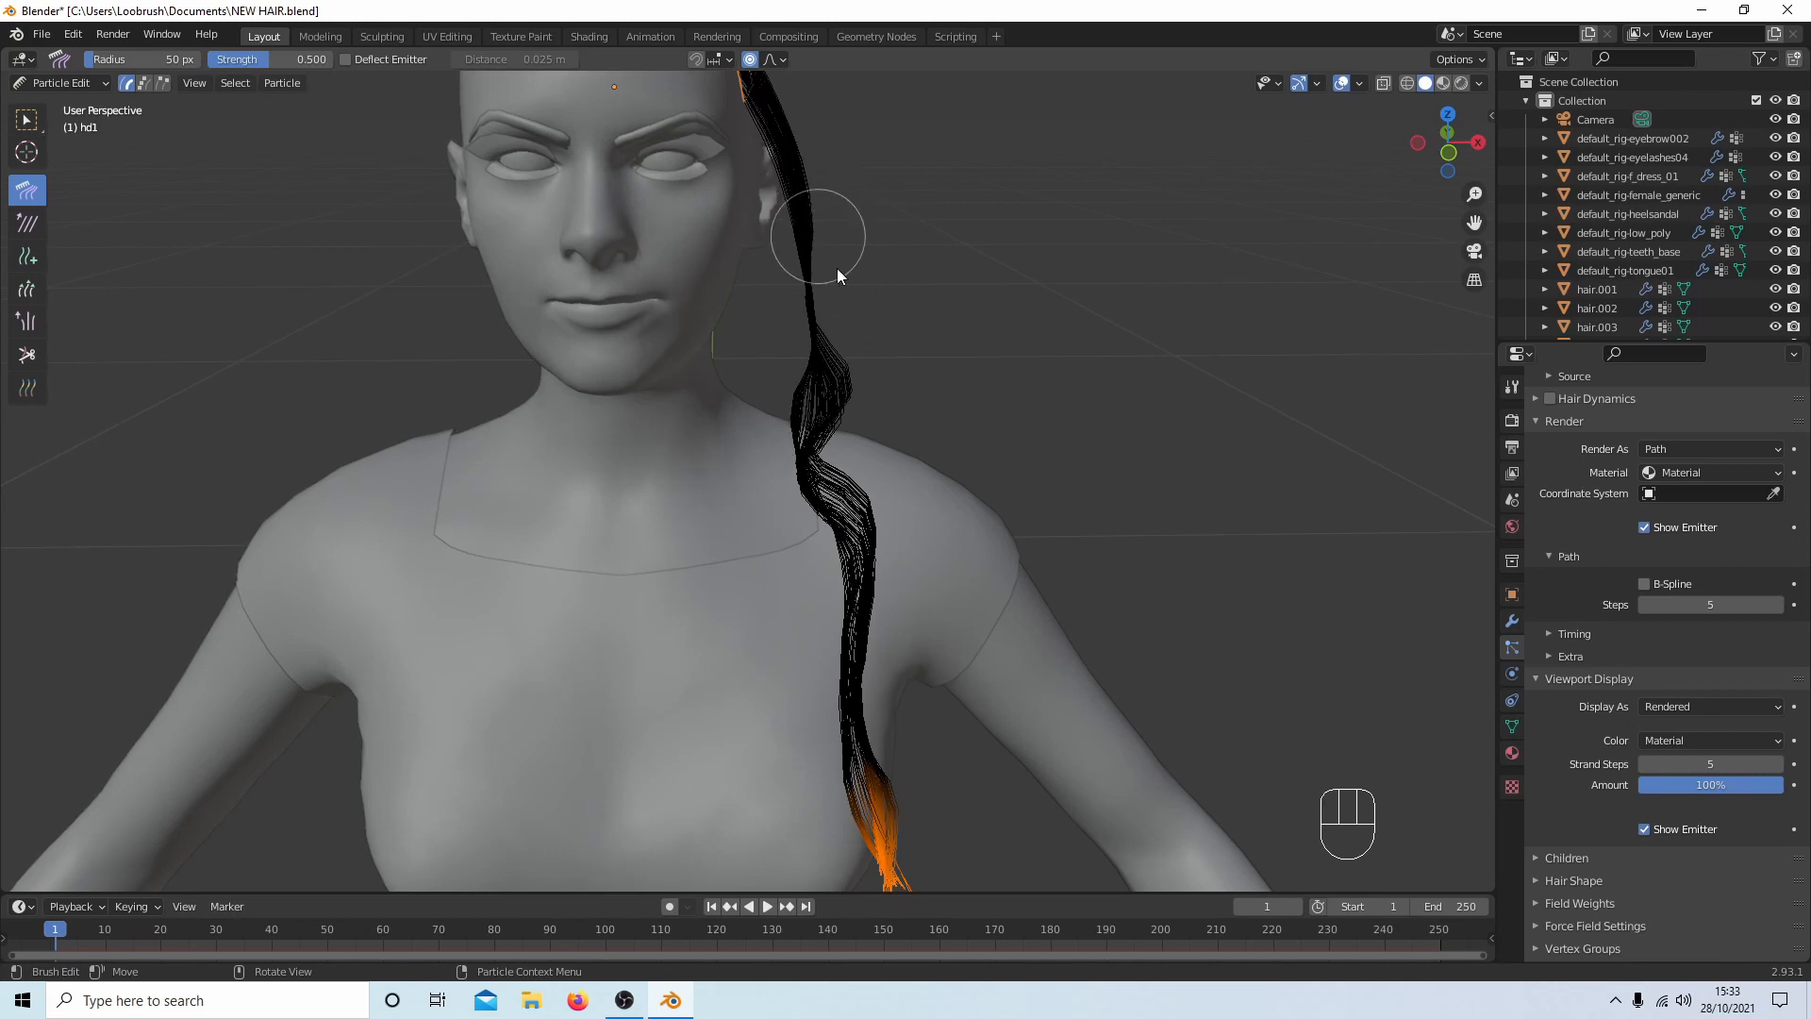
Switch to point select mode and circle-select the hair points at the strand's outer bend above the shoulder in the front view.
scroll(851, 358, up, 2)
scroll(852, 357, up, 2)
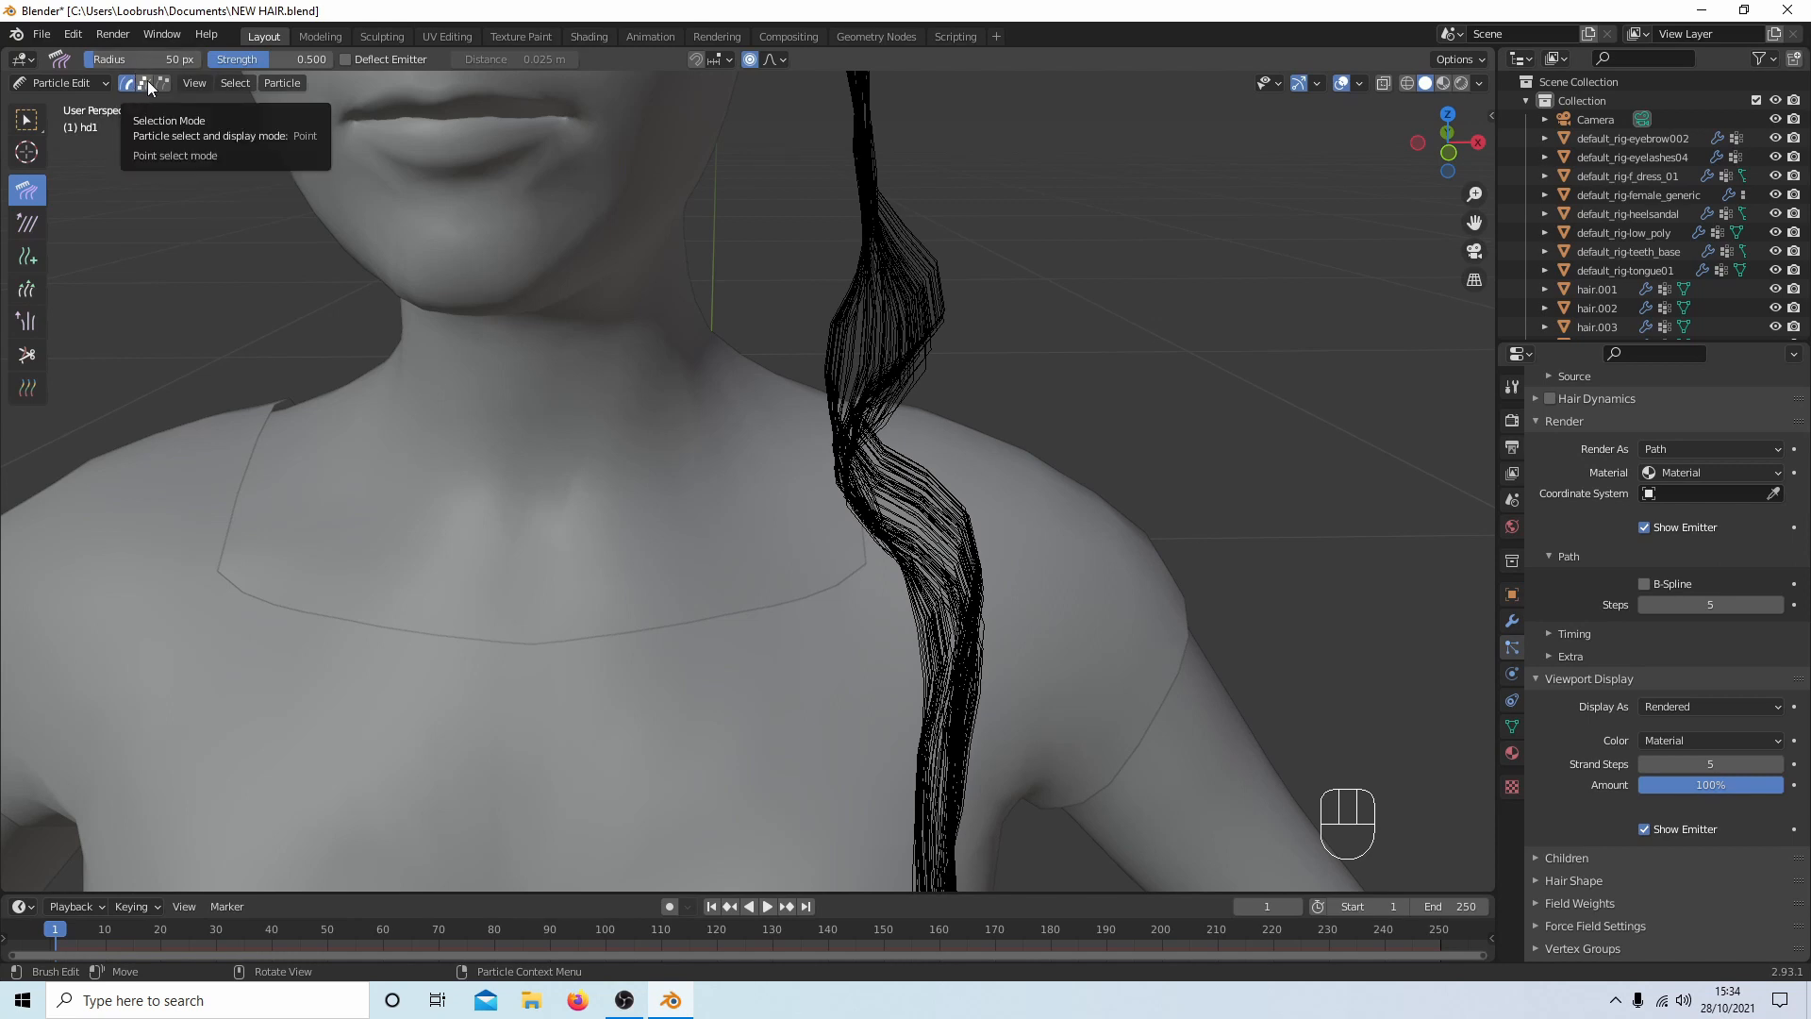
click(147, 82)
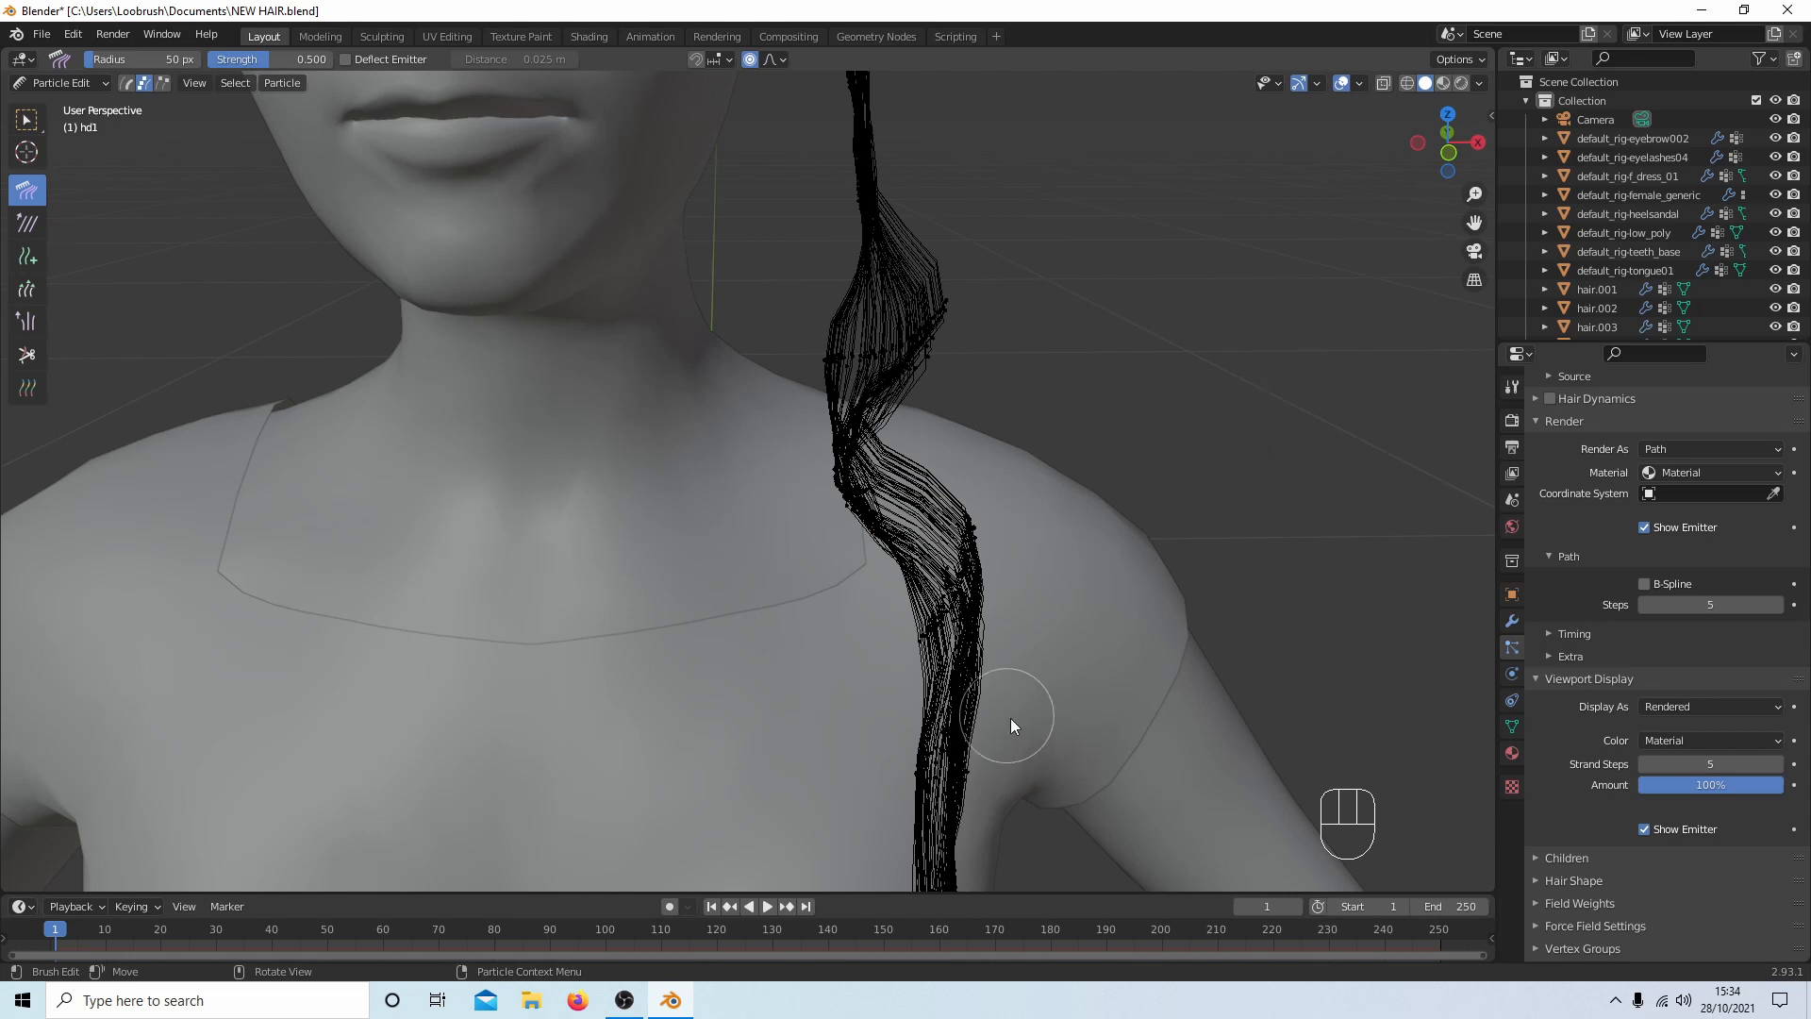
key(KP_1)
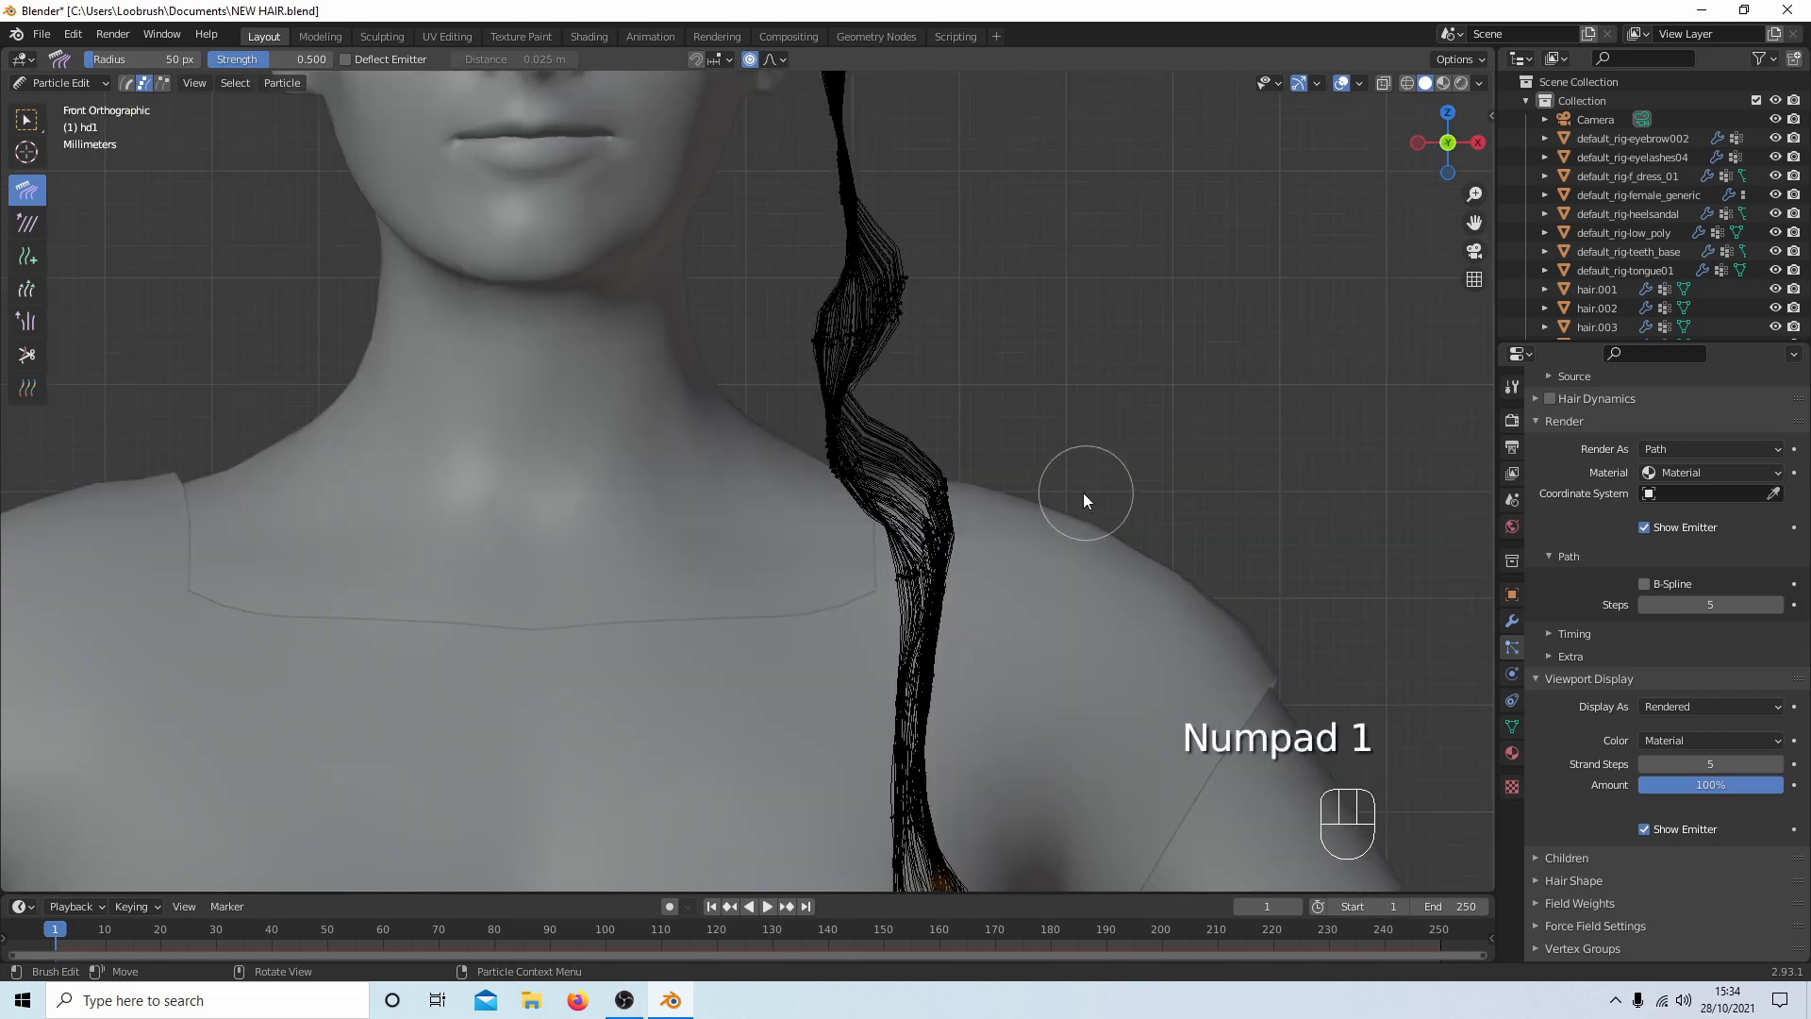
scroll(1078, 478, up, 2)
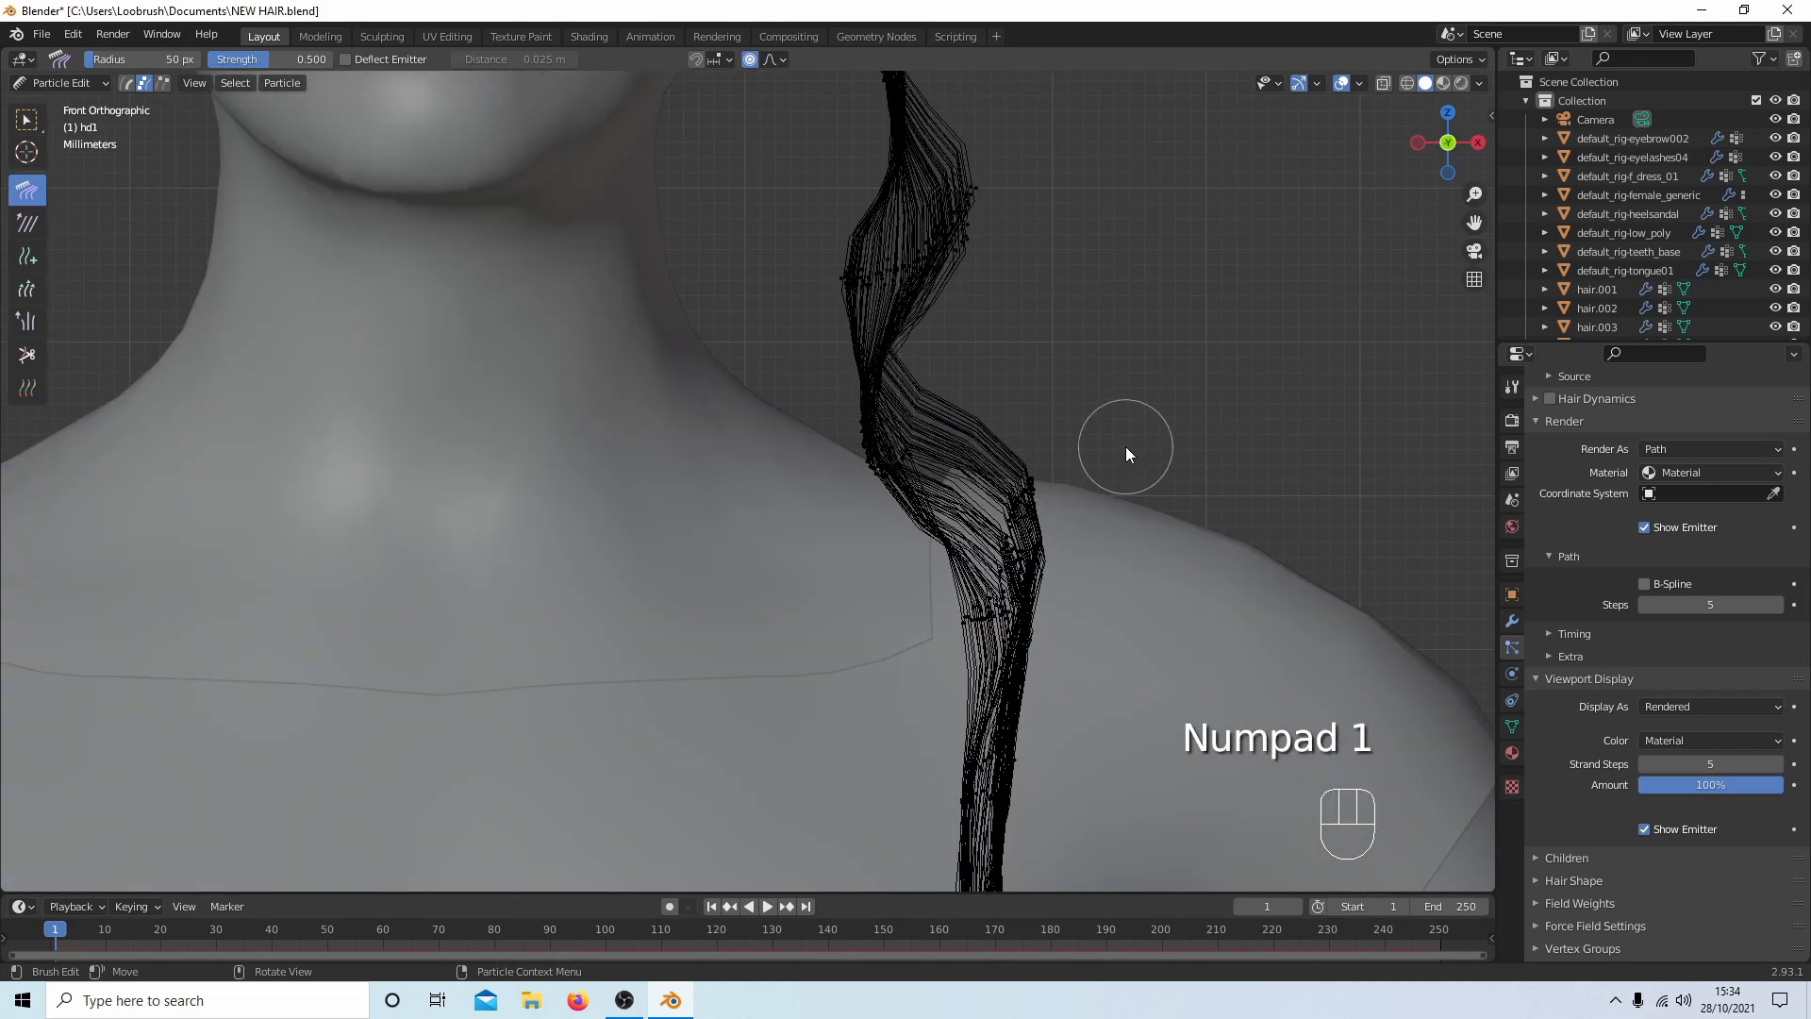
key(c)
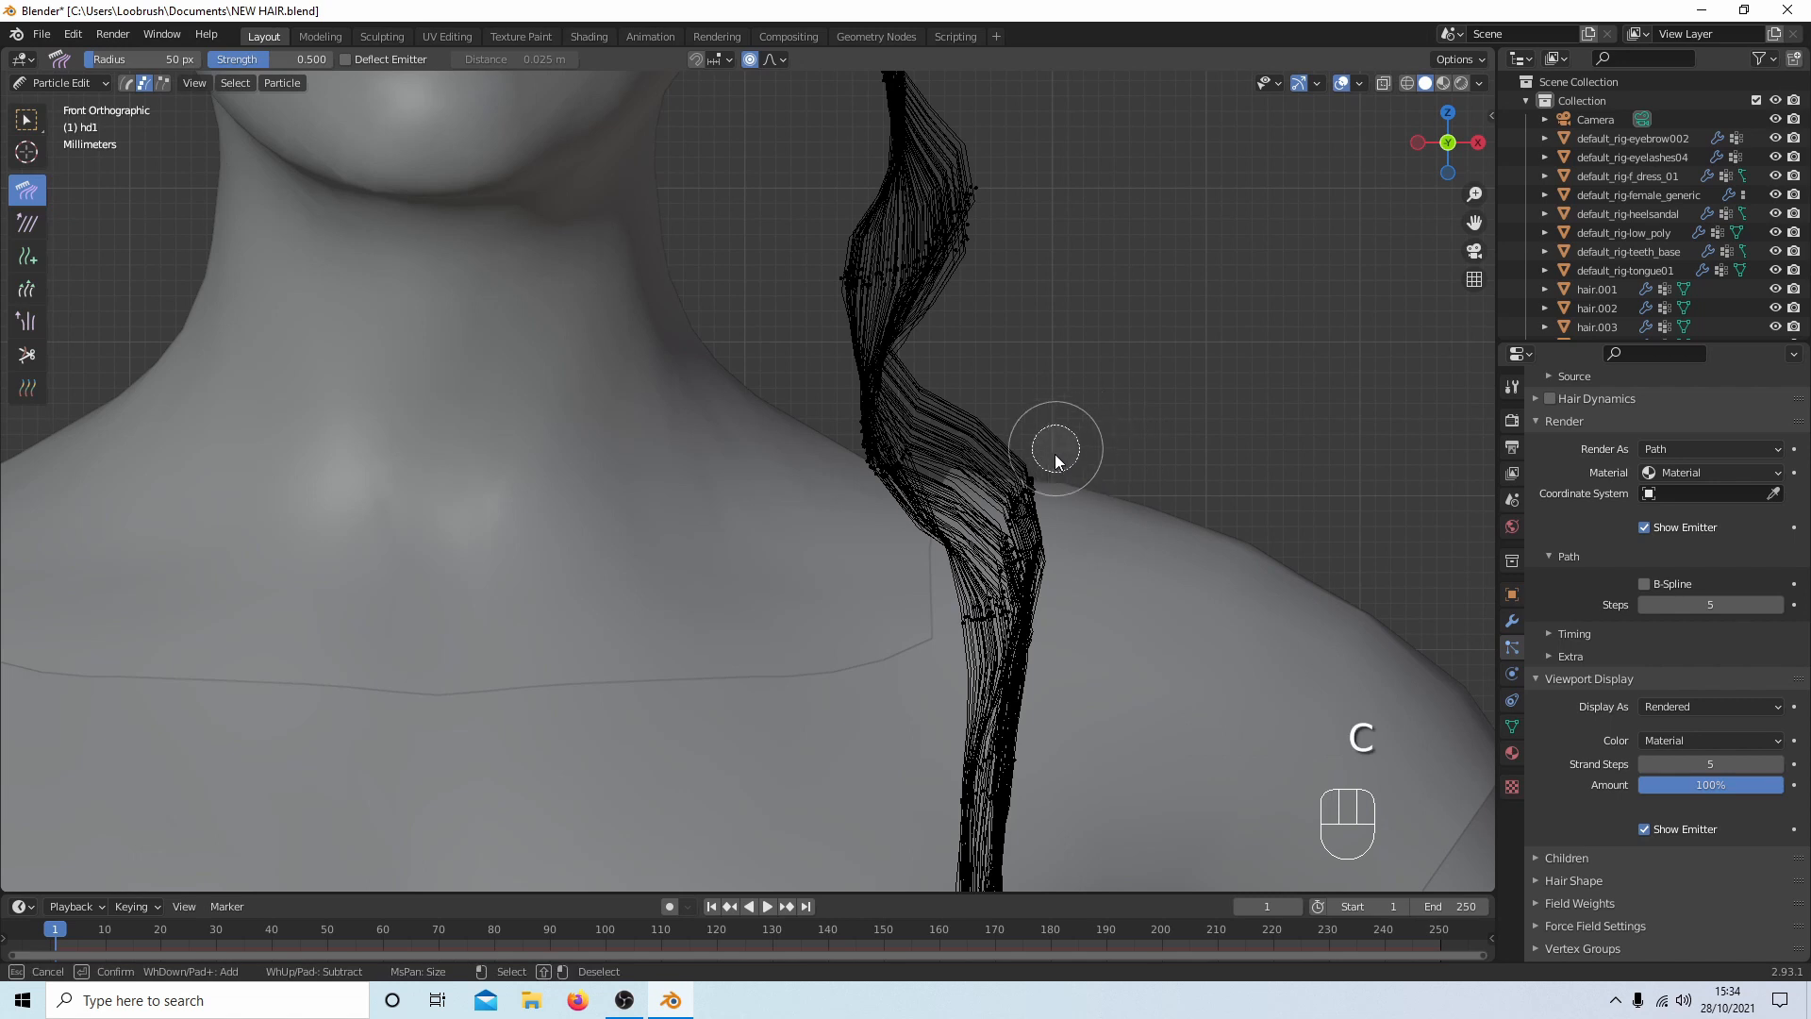
drag(1057, 462, 1038, 487)
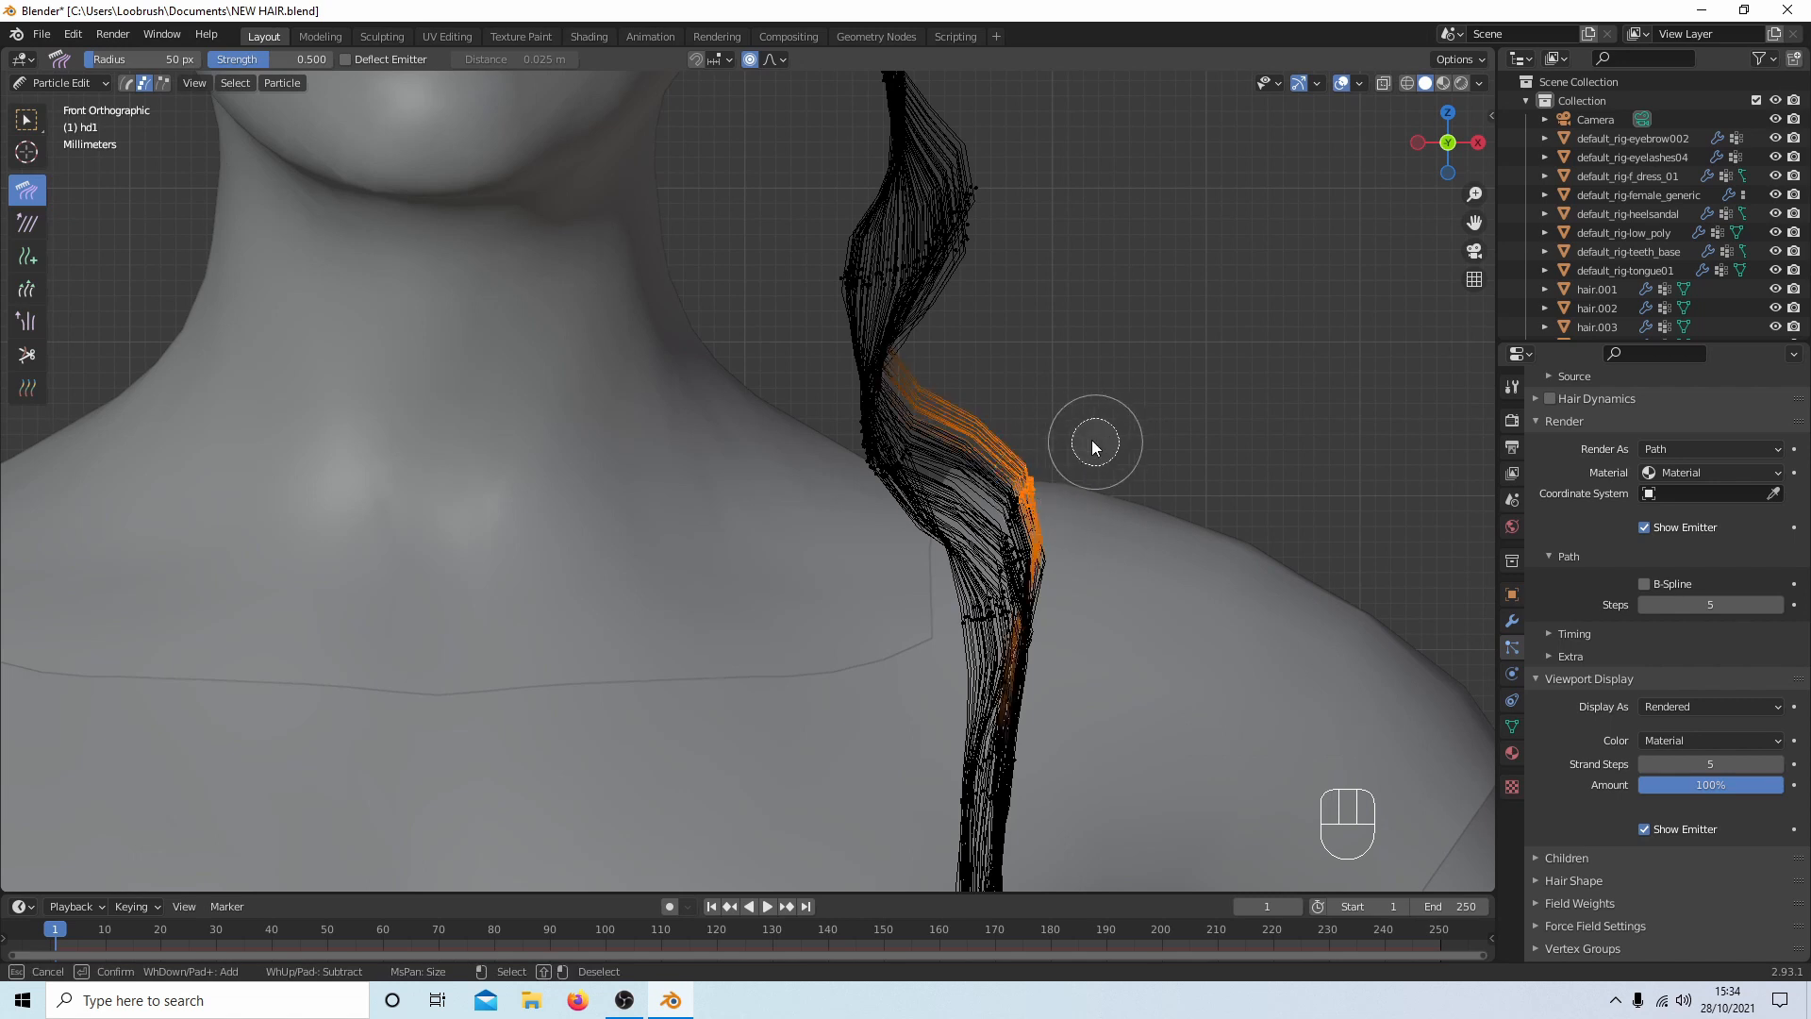
key(Escape)
scroll(1170, 385, down, 5)
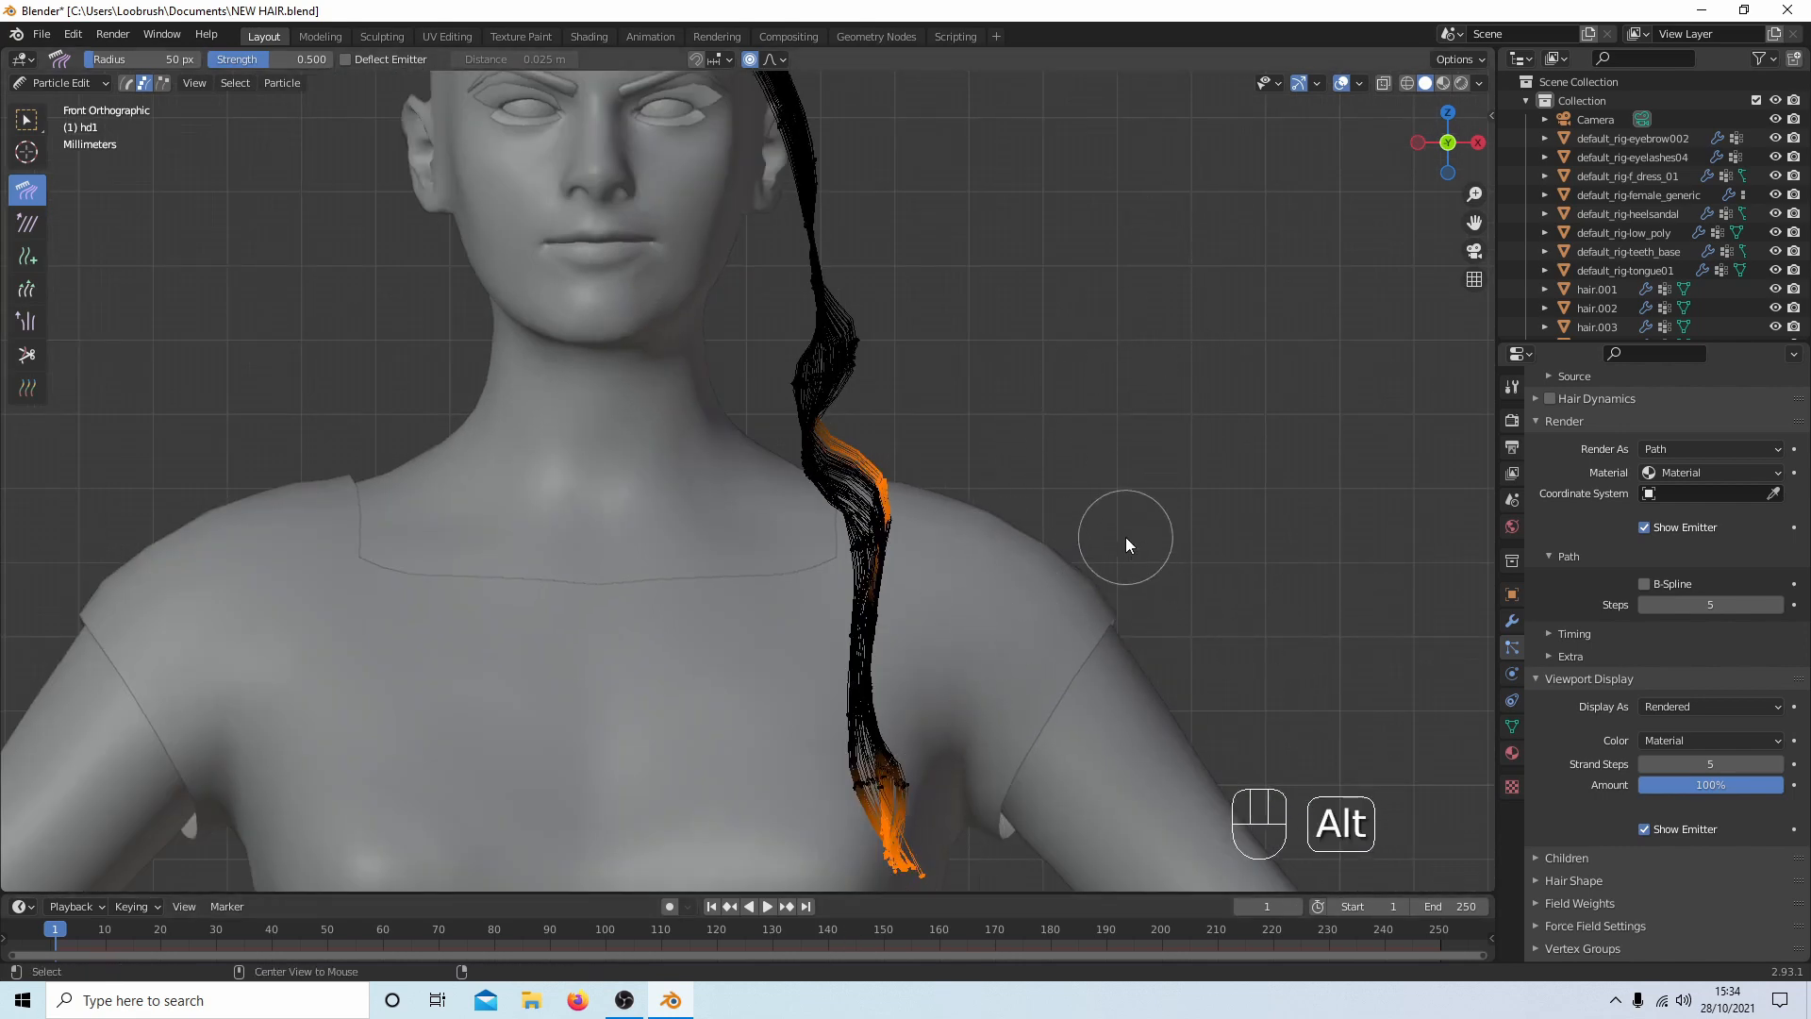
Clear the selection, reselect only the outer bend points above the shoulder, and comb them inward toward the neck.
key(alt+a)
scroll(945, 388, up, 5)
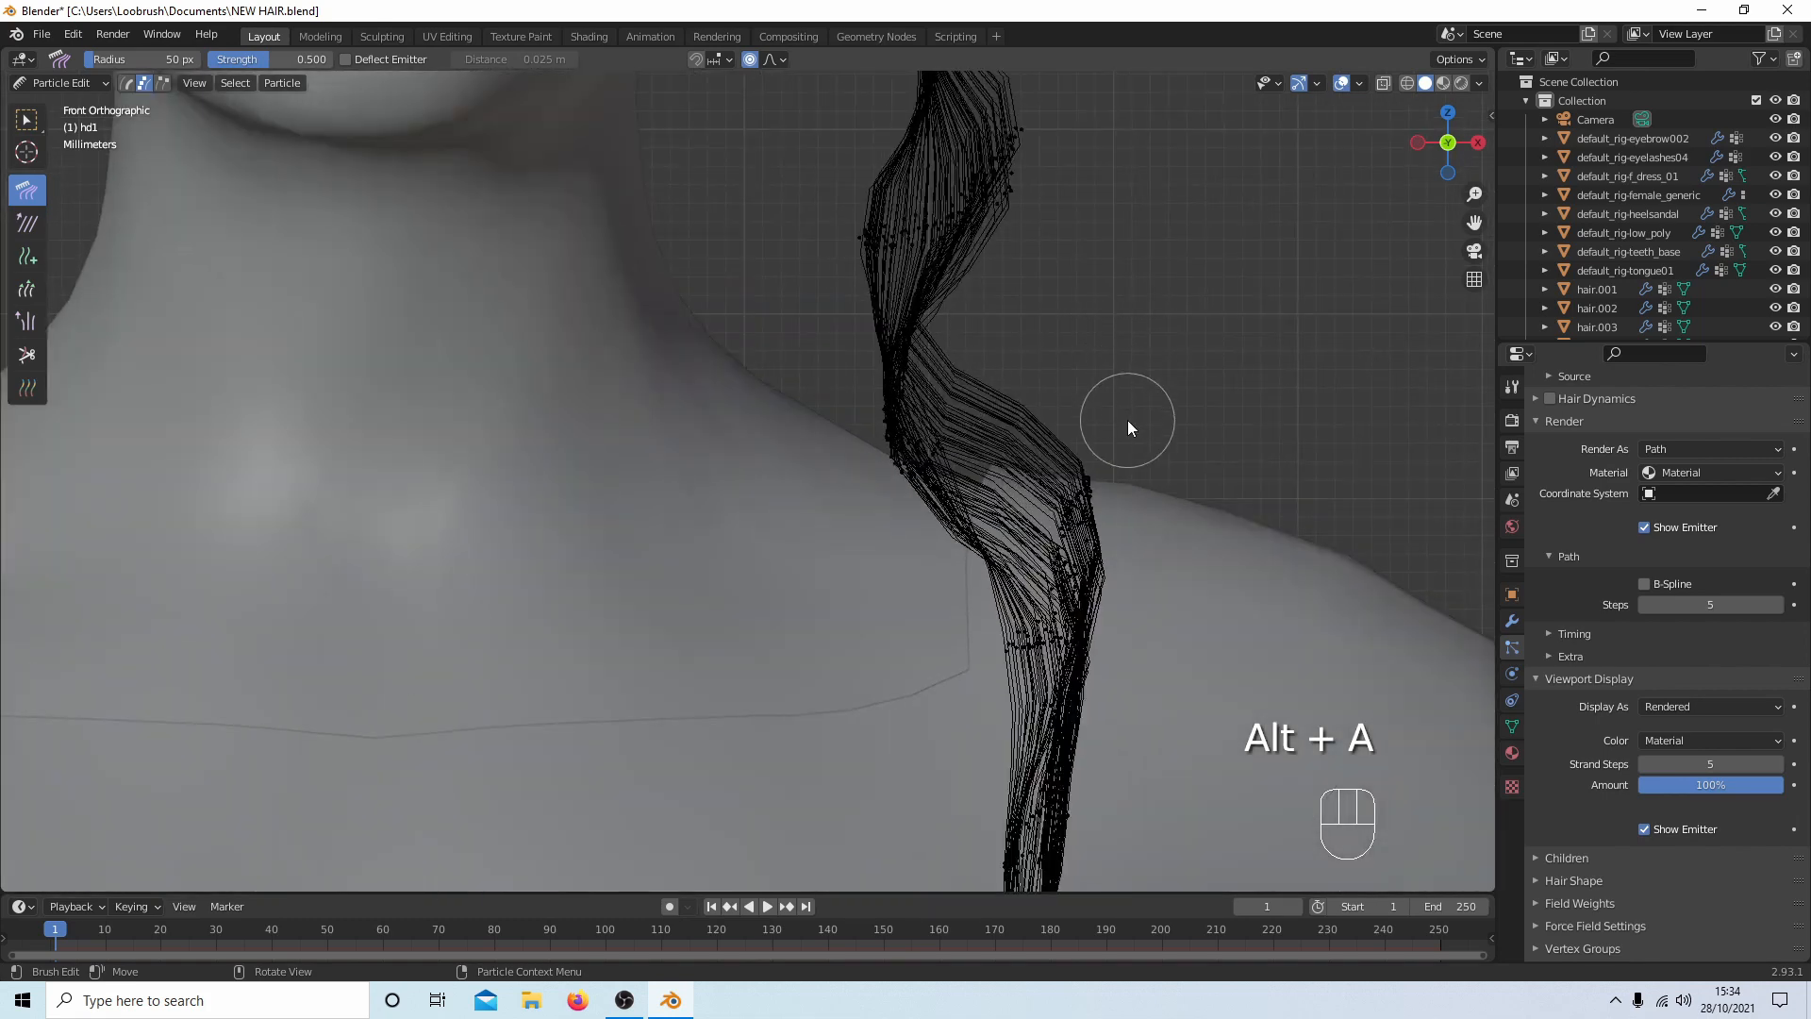
key(c)
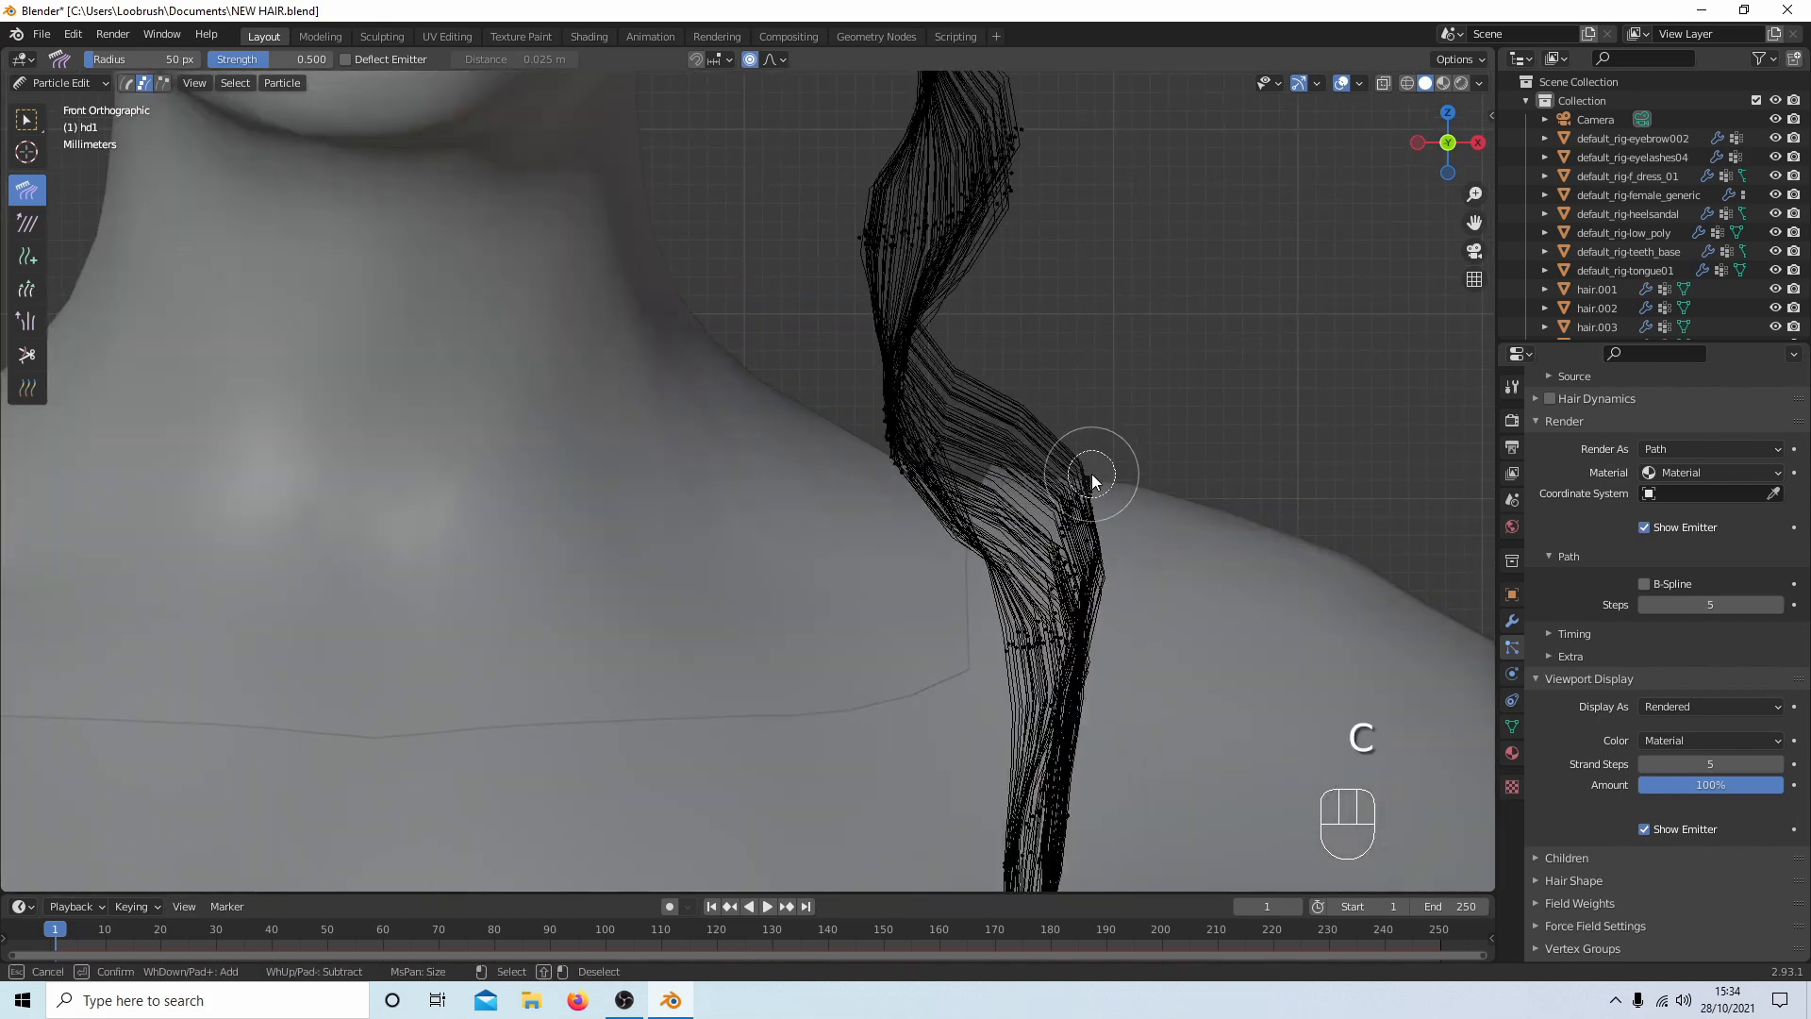
click(1090, 473)
right_click(1100, 415)
scroll(1132, 382, down, 5)
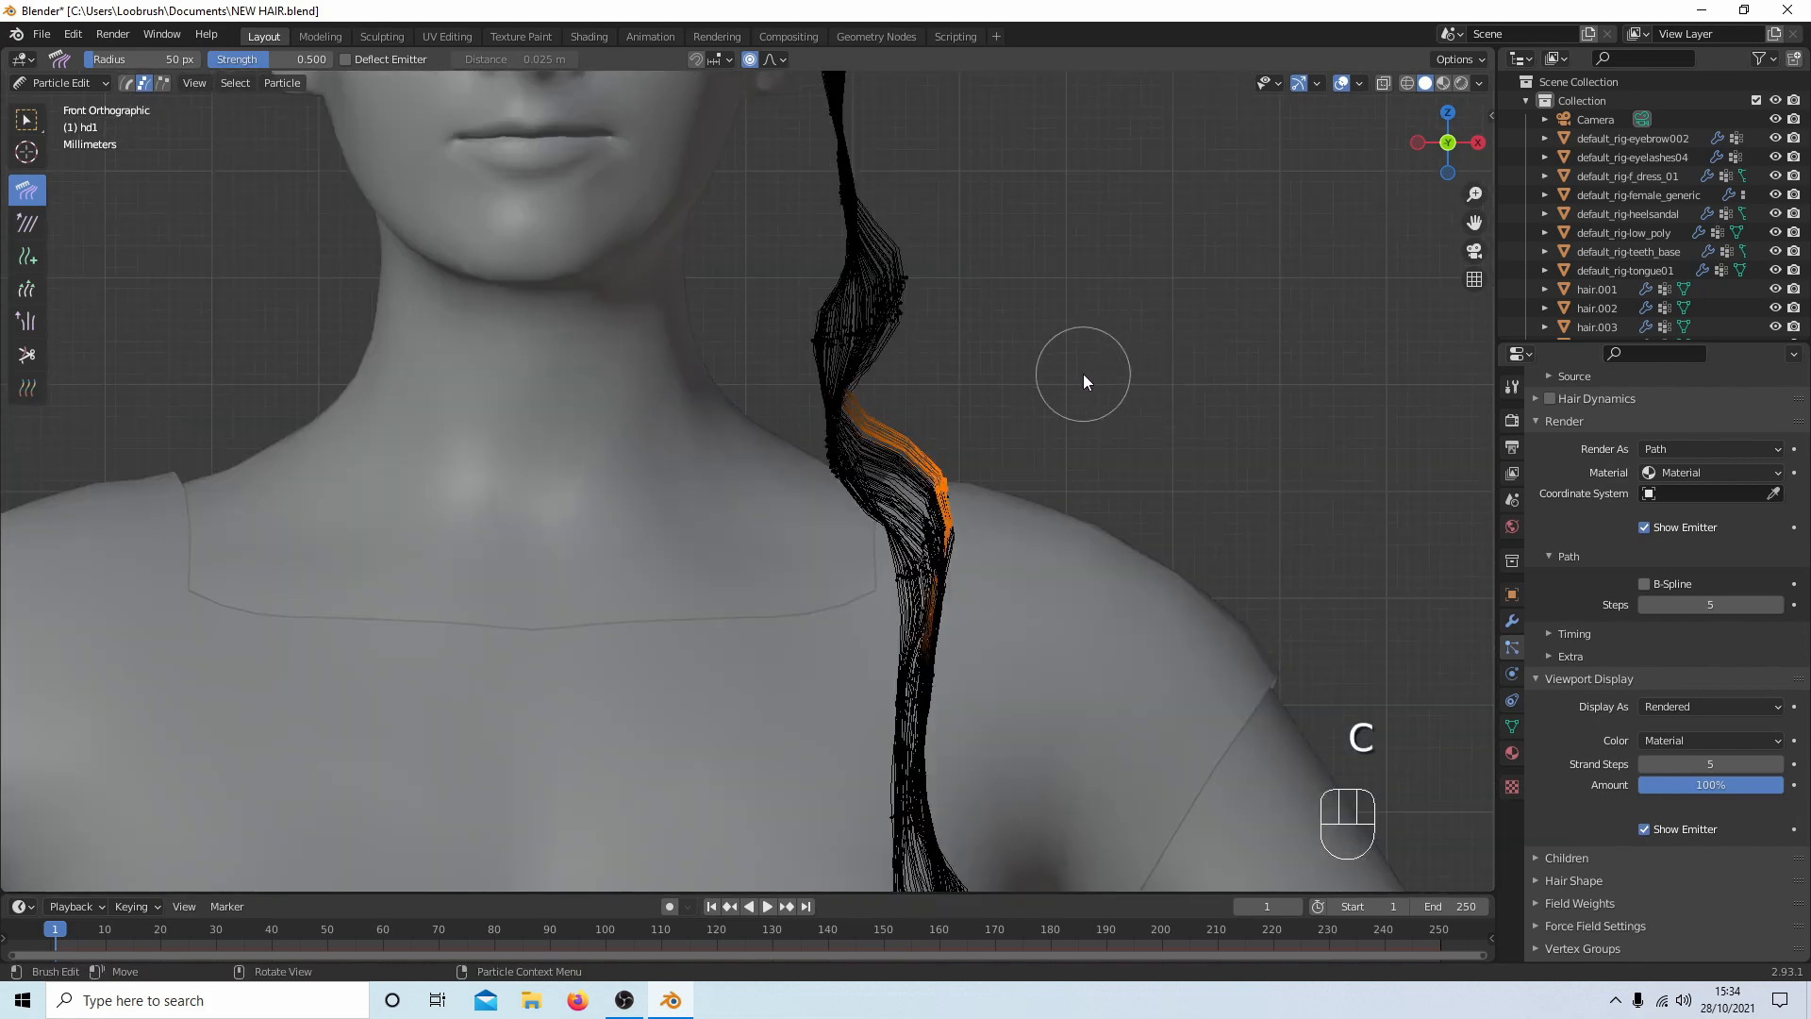
mouse_move(1000, 456)
mouse_down()
mouse_move(870, 443)
mouse_move(795, 488)
mouse_move(773, 472)
mouse_up()
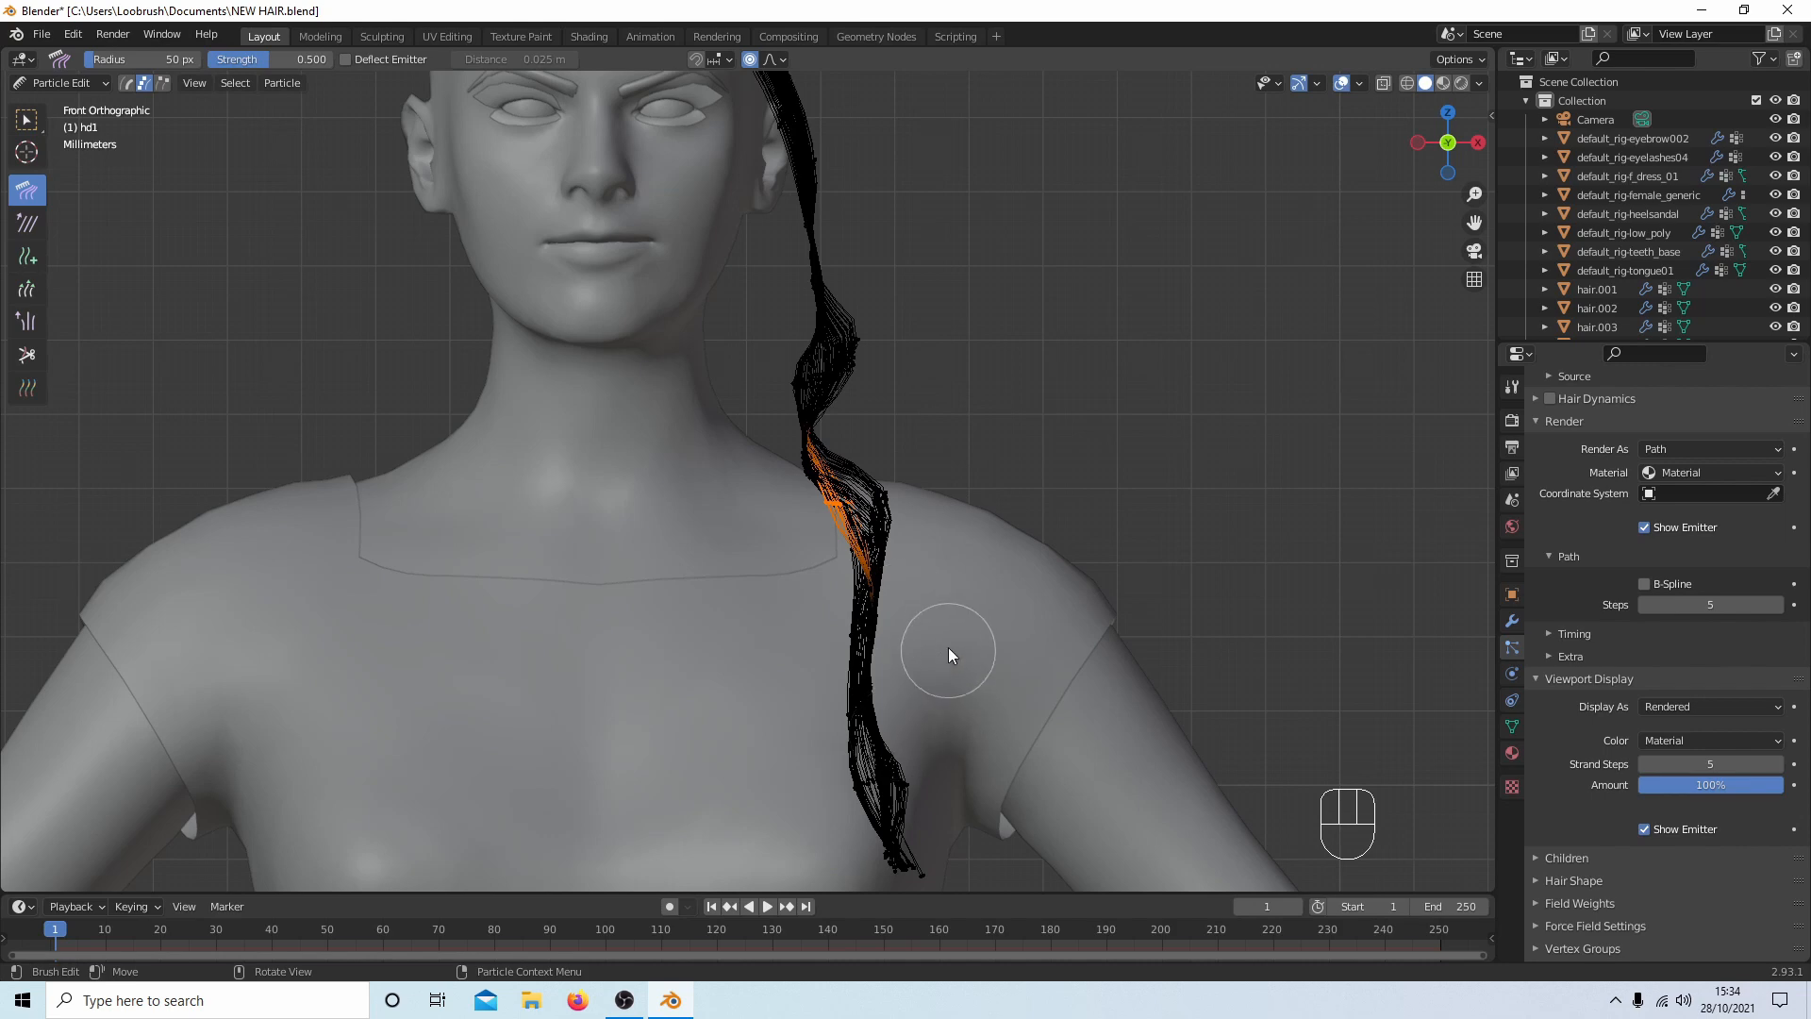
Return to path select mode and comb the strand's lower part at the chest and its upper part beside the ear.
middle_drag(948, 651, 755, 515)
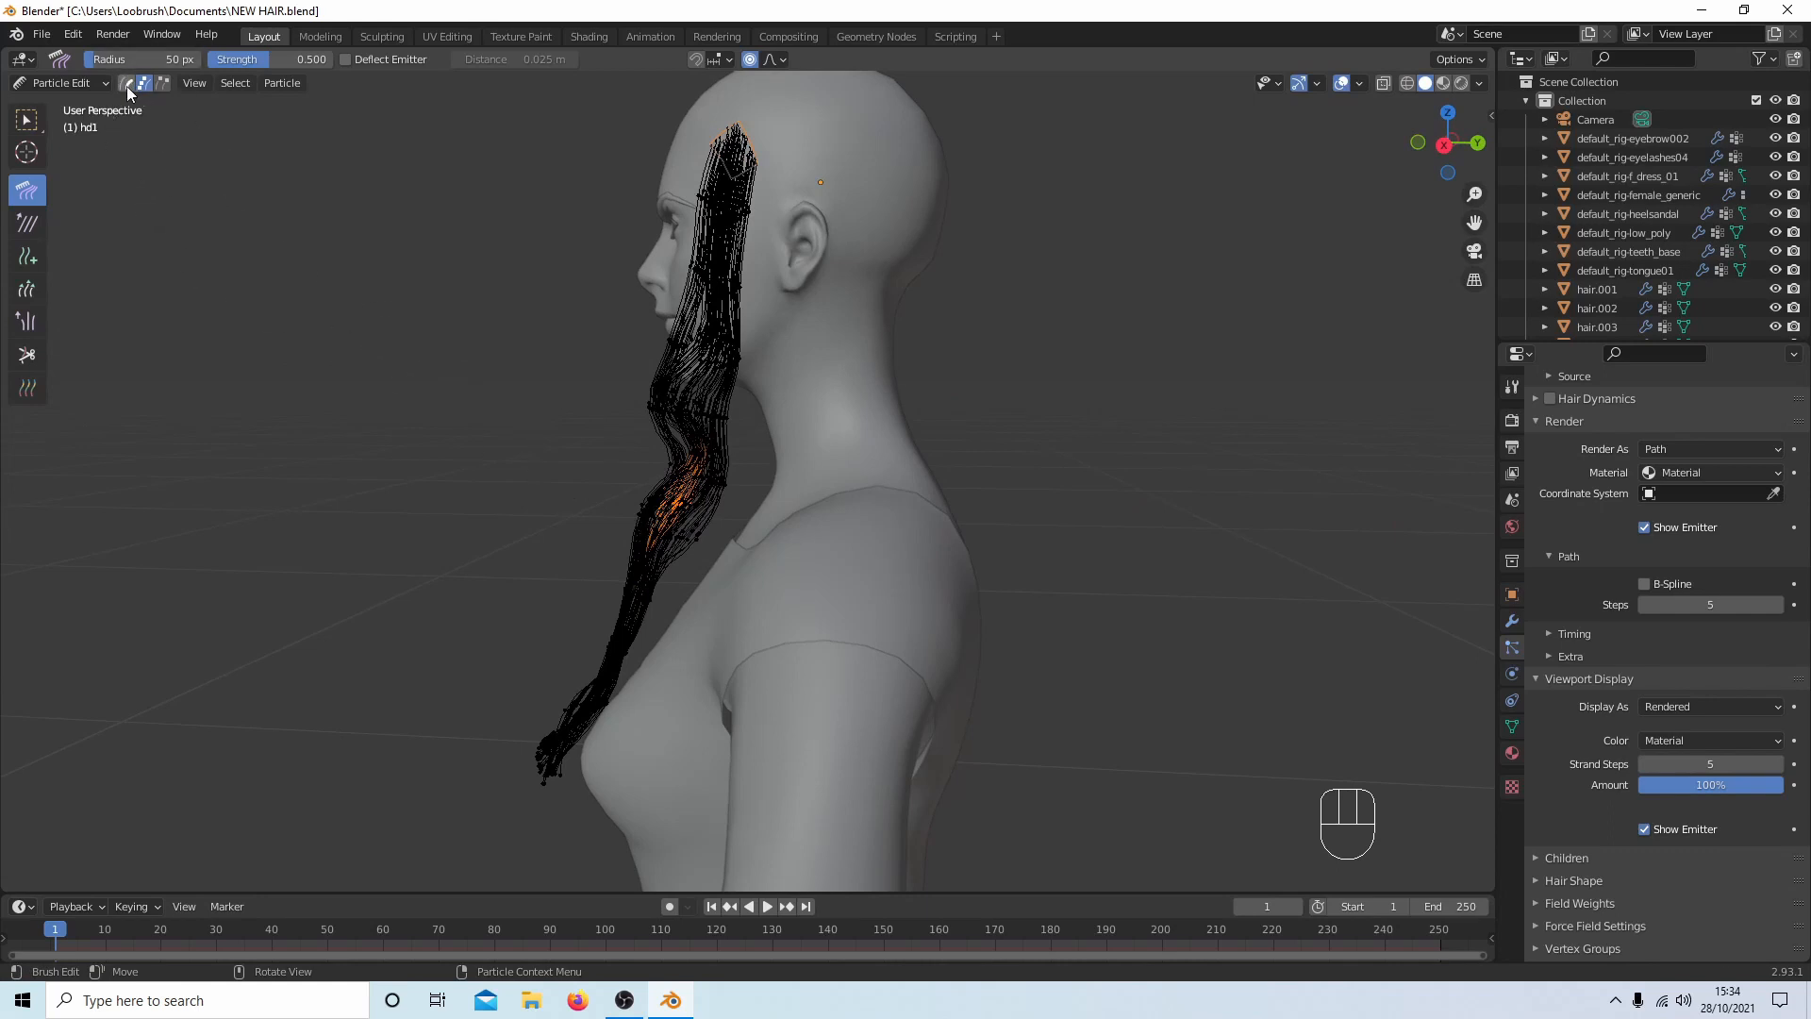
drag(592, 628, 553, 757)
click(126, 83)
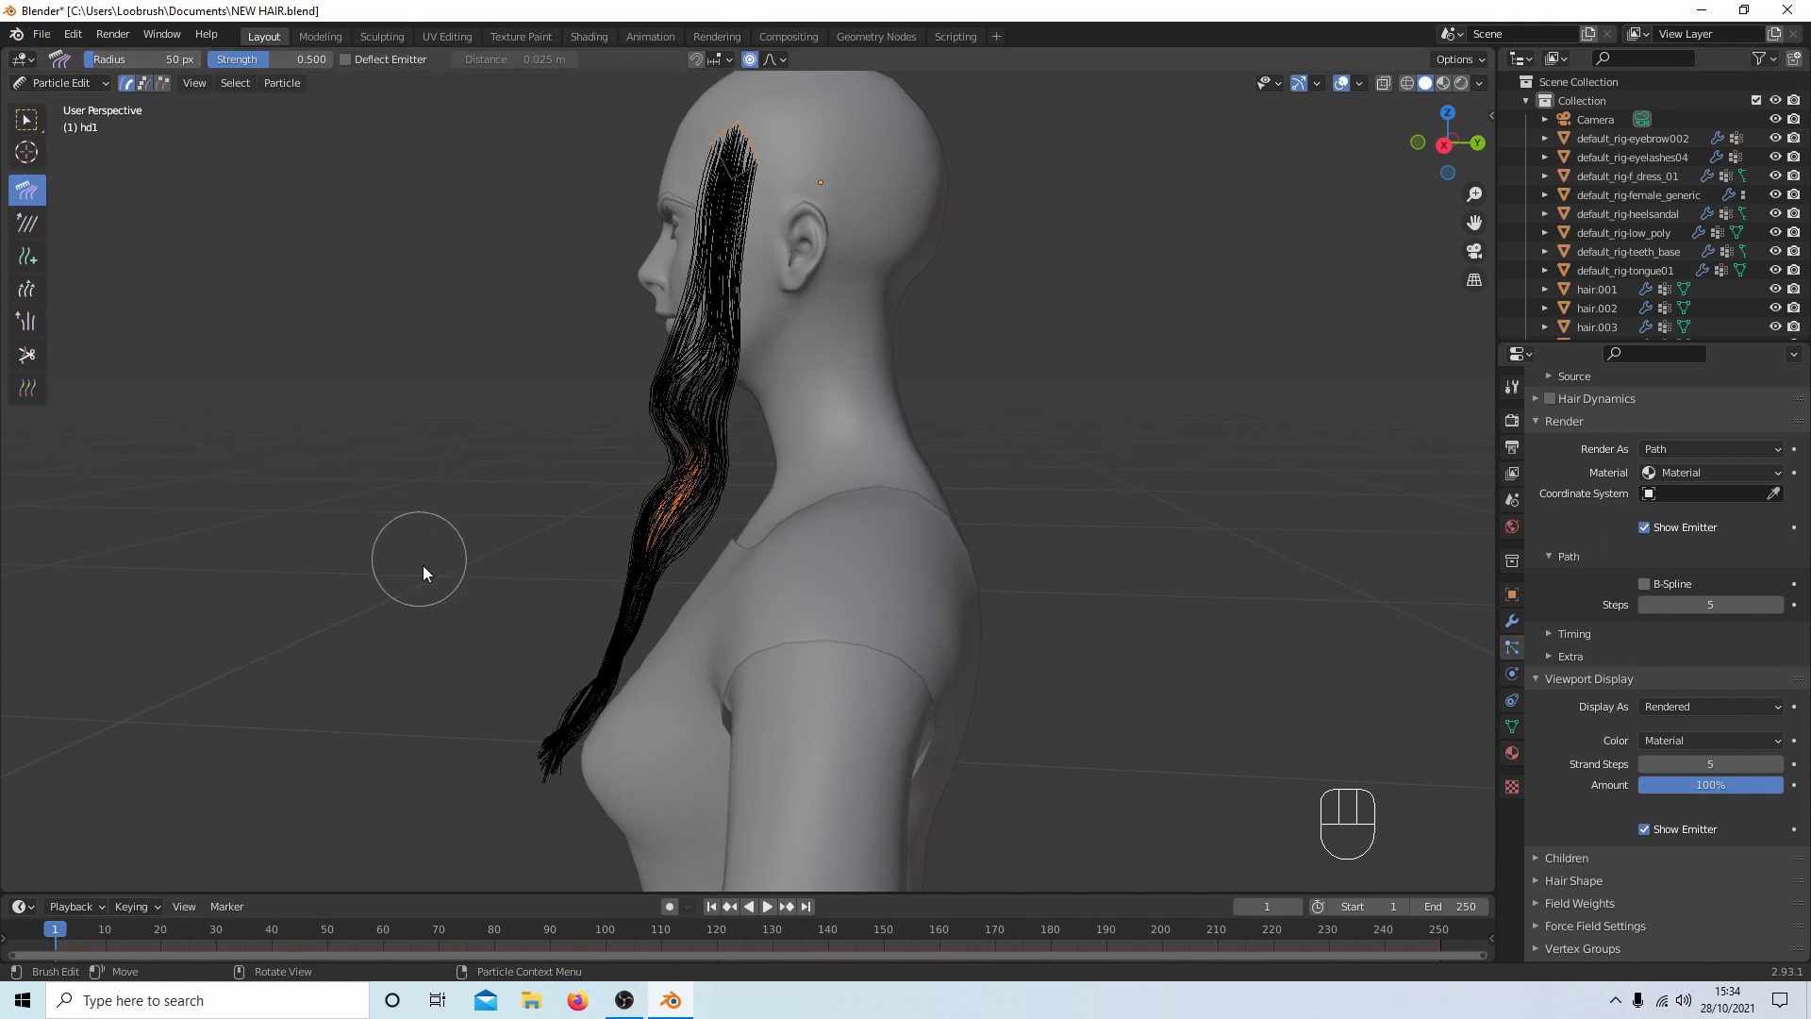
mouse_move(543, 745)
mouse_down()
mouse_move(593, 646)
mouse_move(678, 613)
mouse_up()
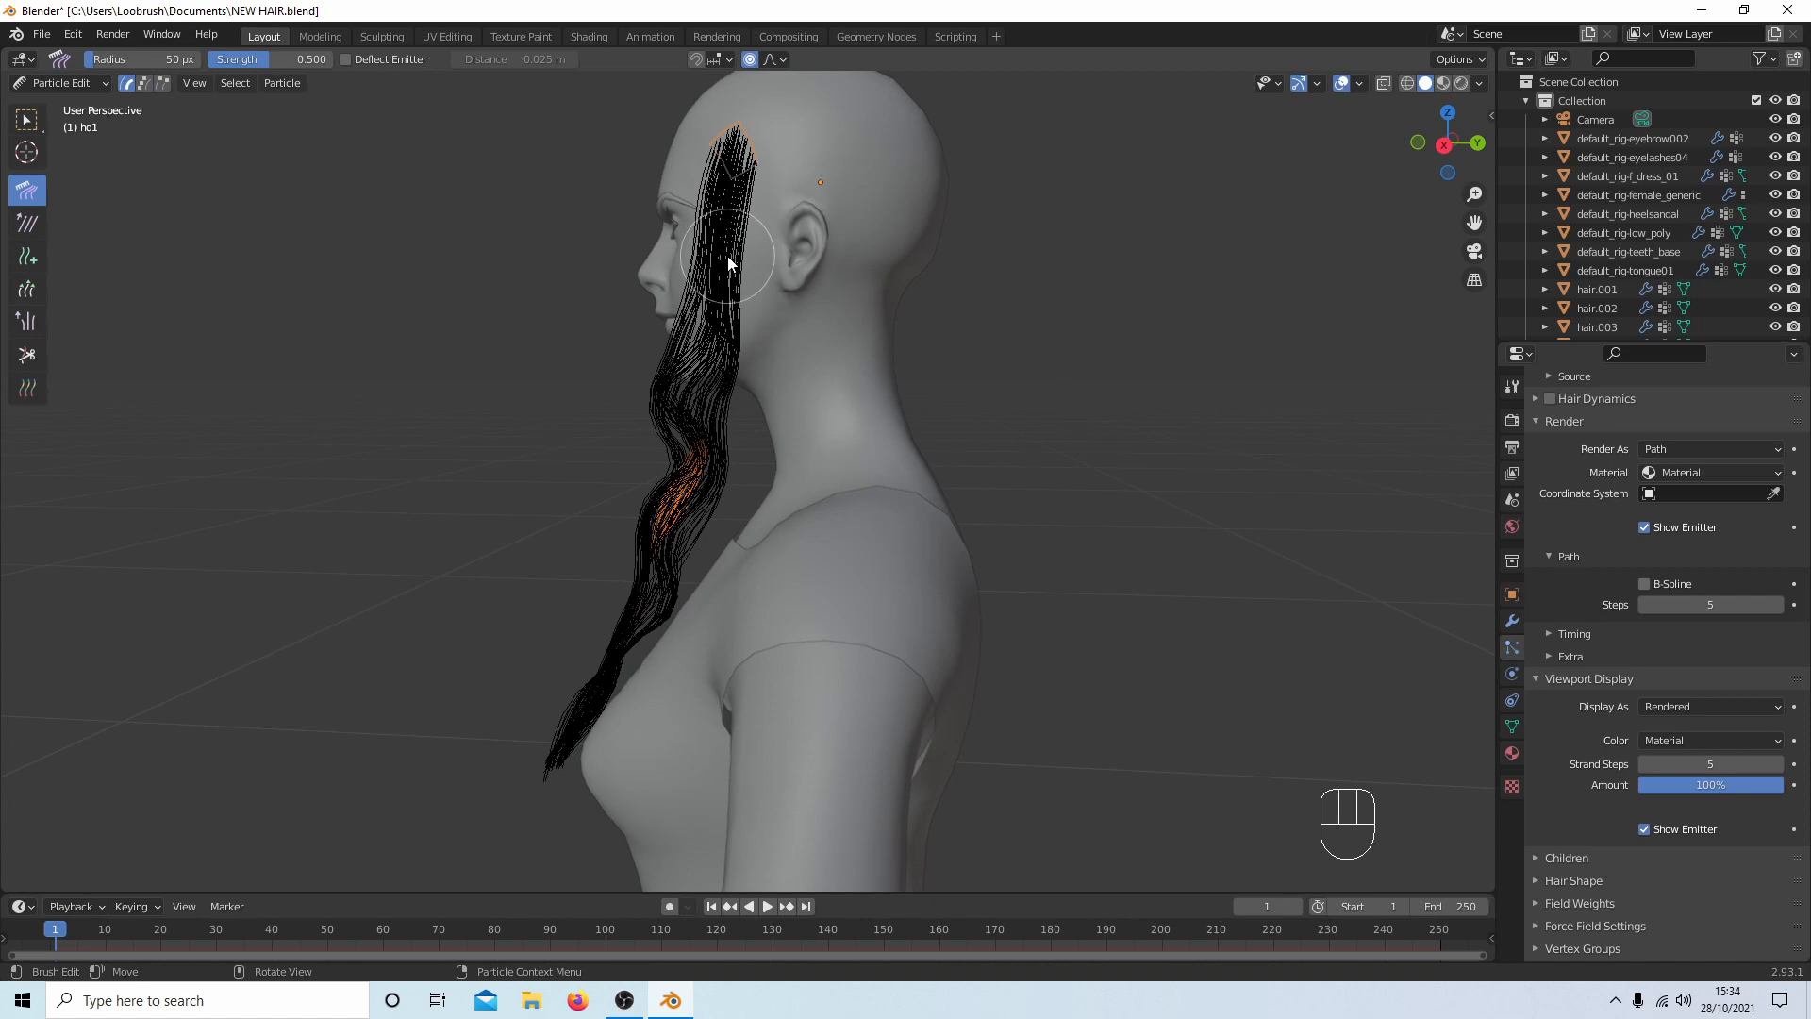
middle_drag(728, 256, 942, 304)
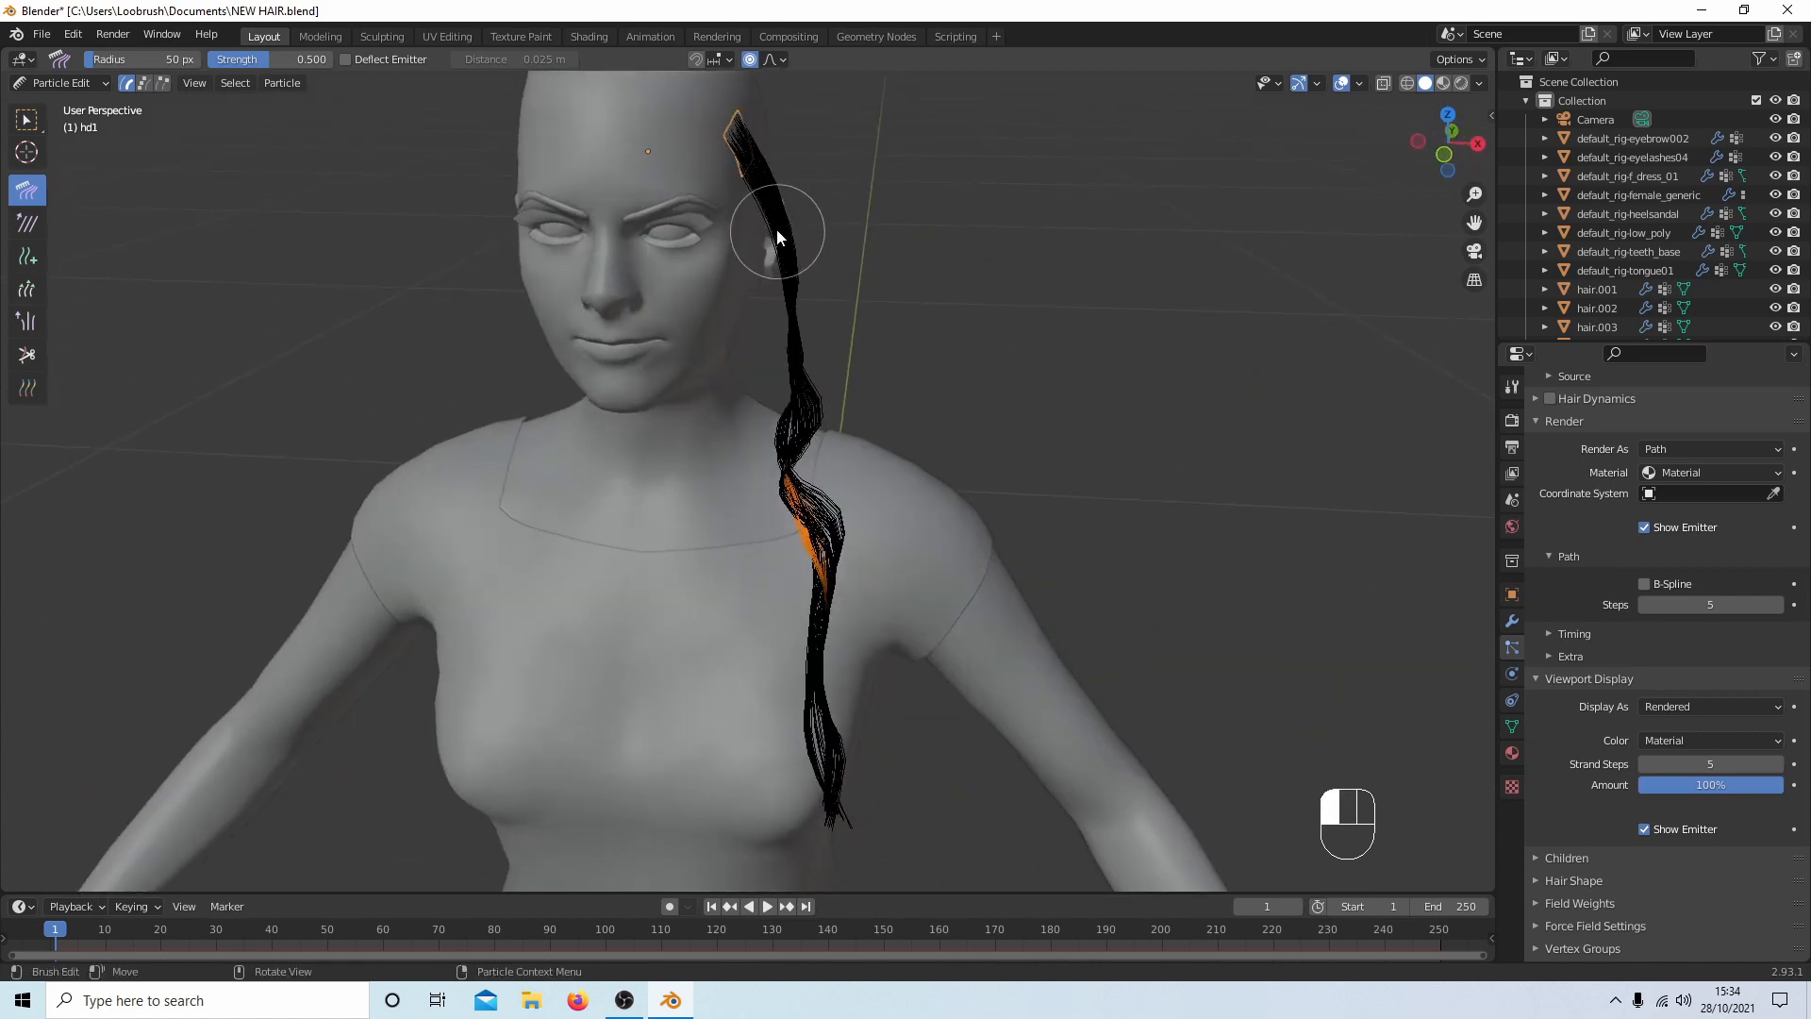
mouse_move(779, 237)
mouse_down()
mouse_move(751, 233)
mouse_move(783, 240)
mouse_up()
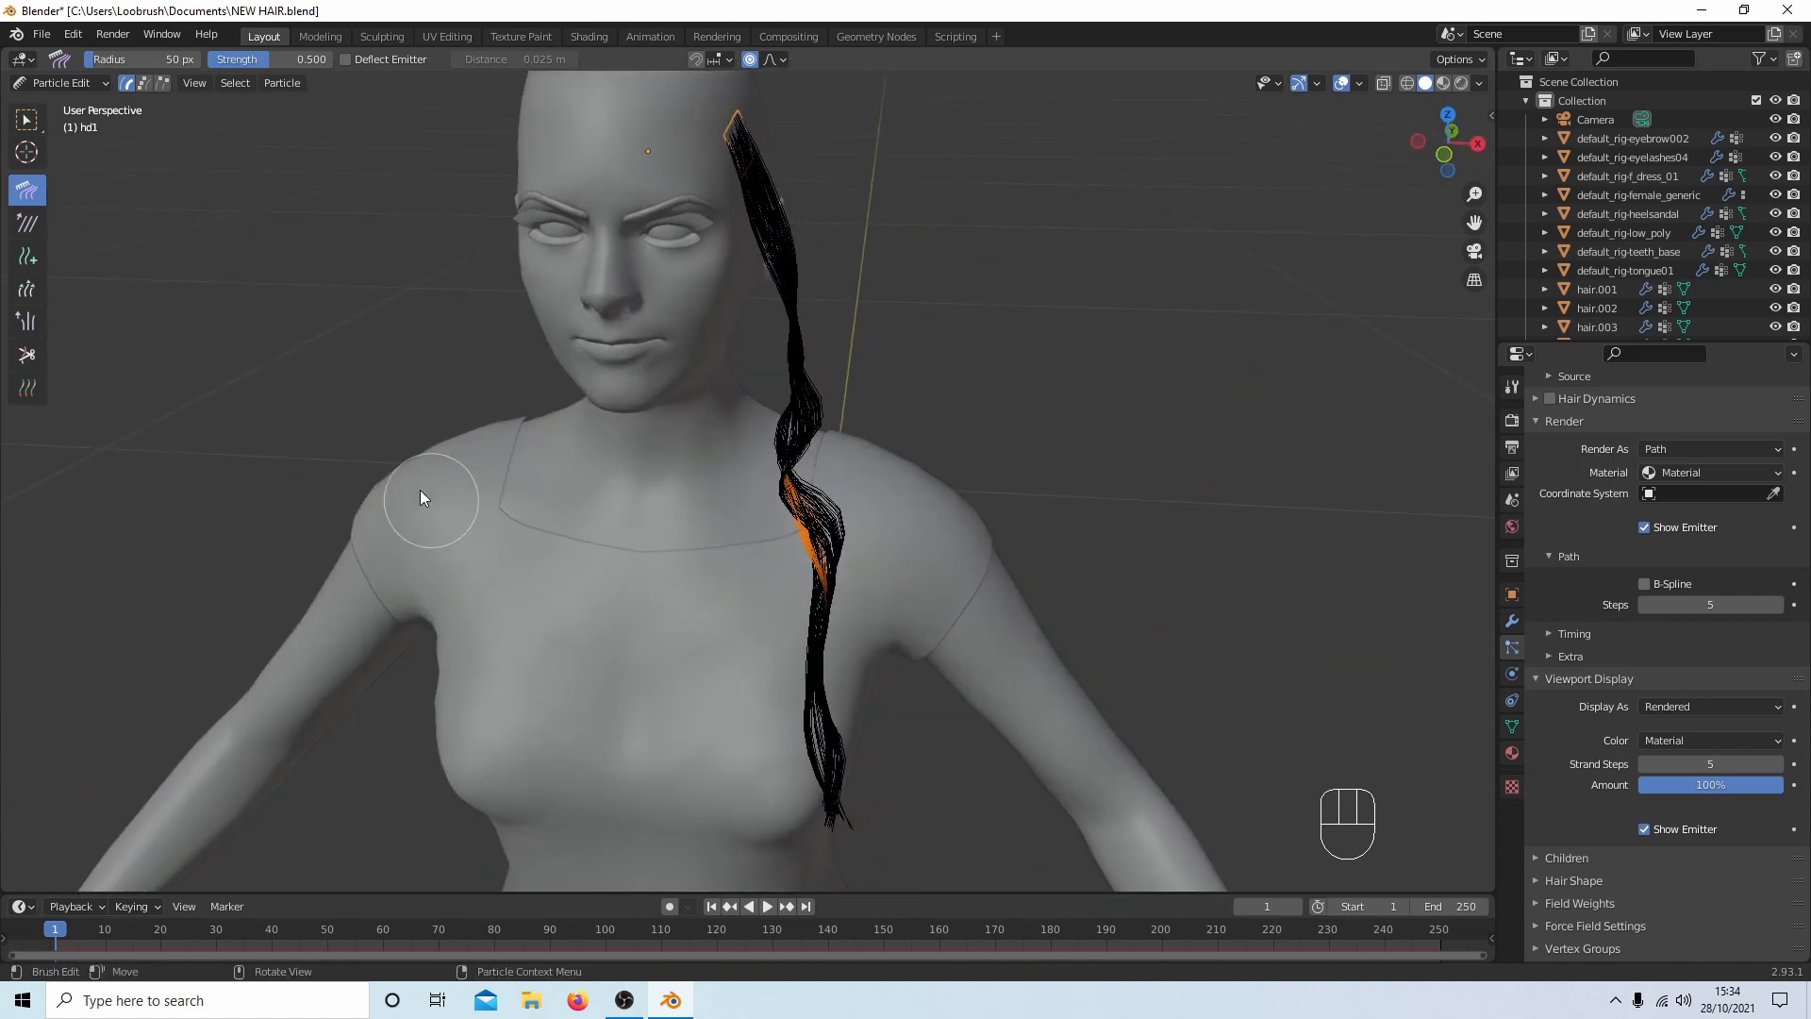
Switch to Object Mode and preview the hair strand with Rendered viewport shading from the front and side.
click(38, 81)
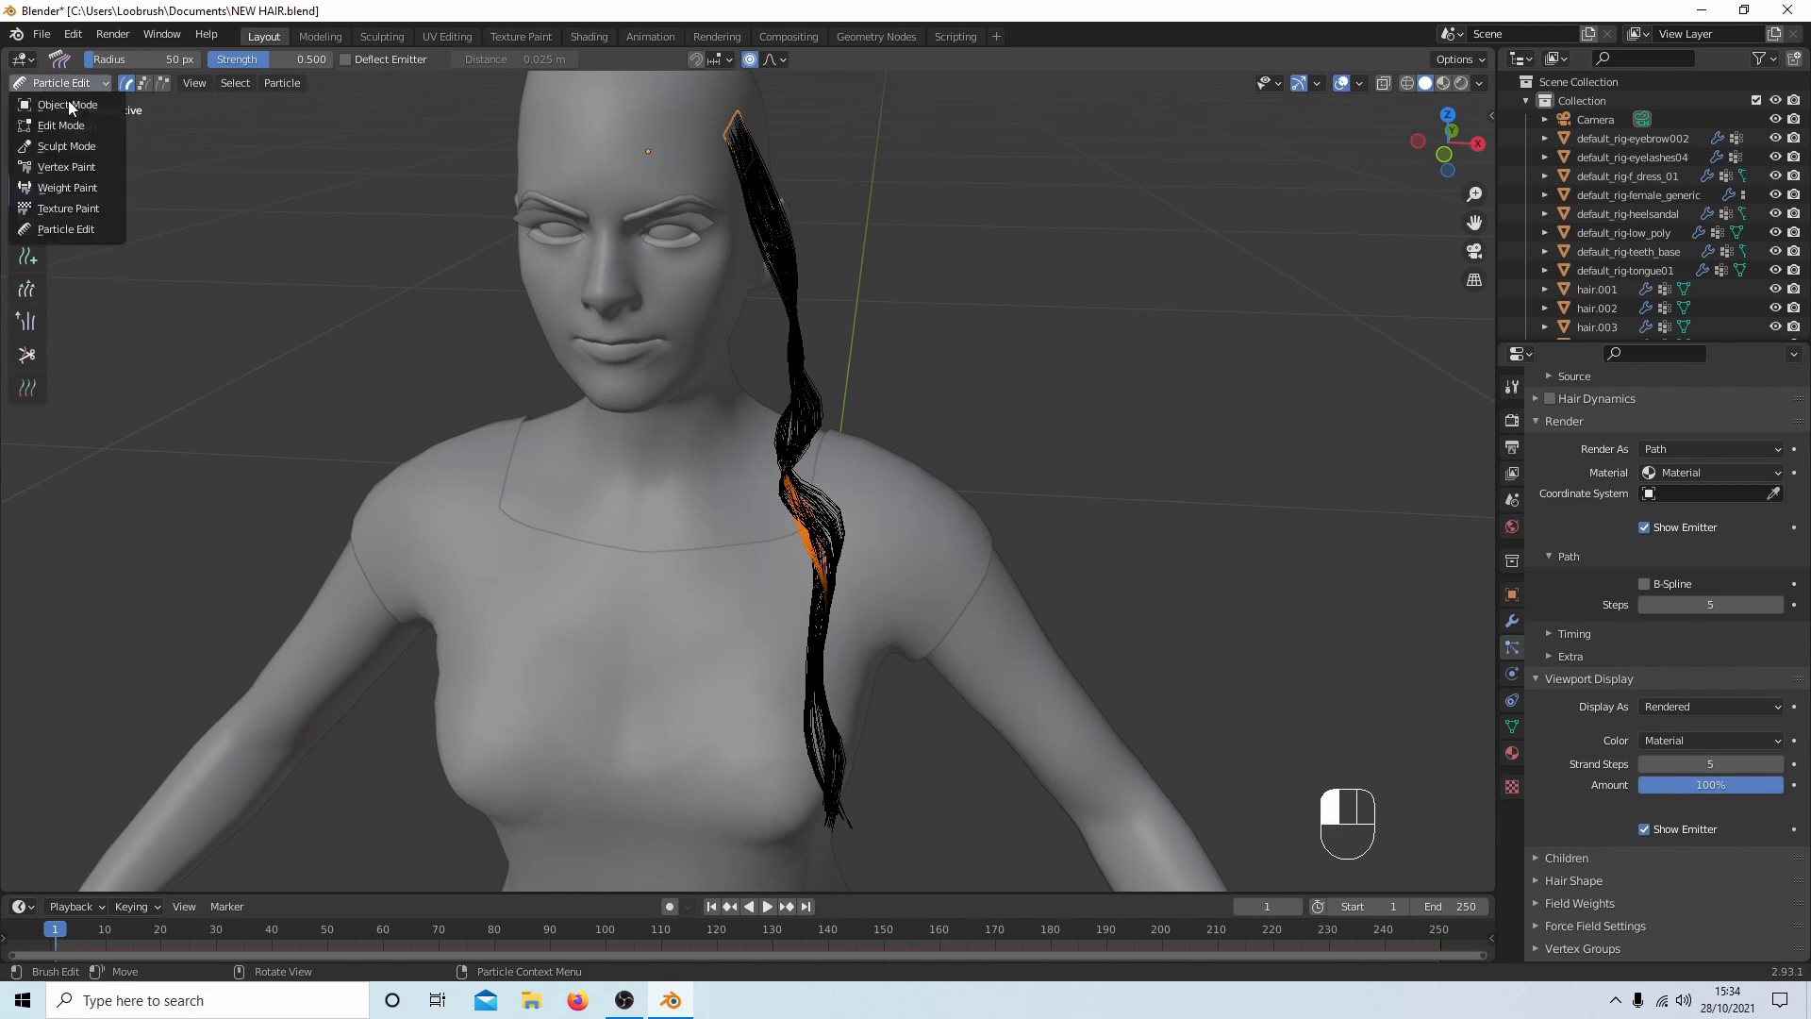
click(53, 105)
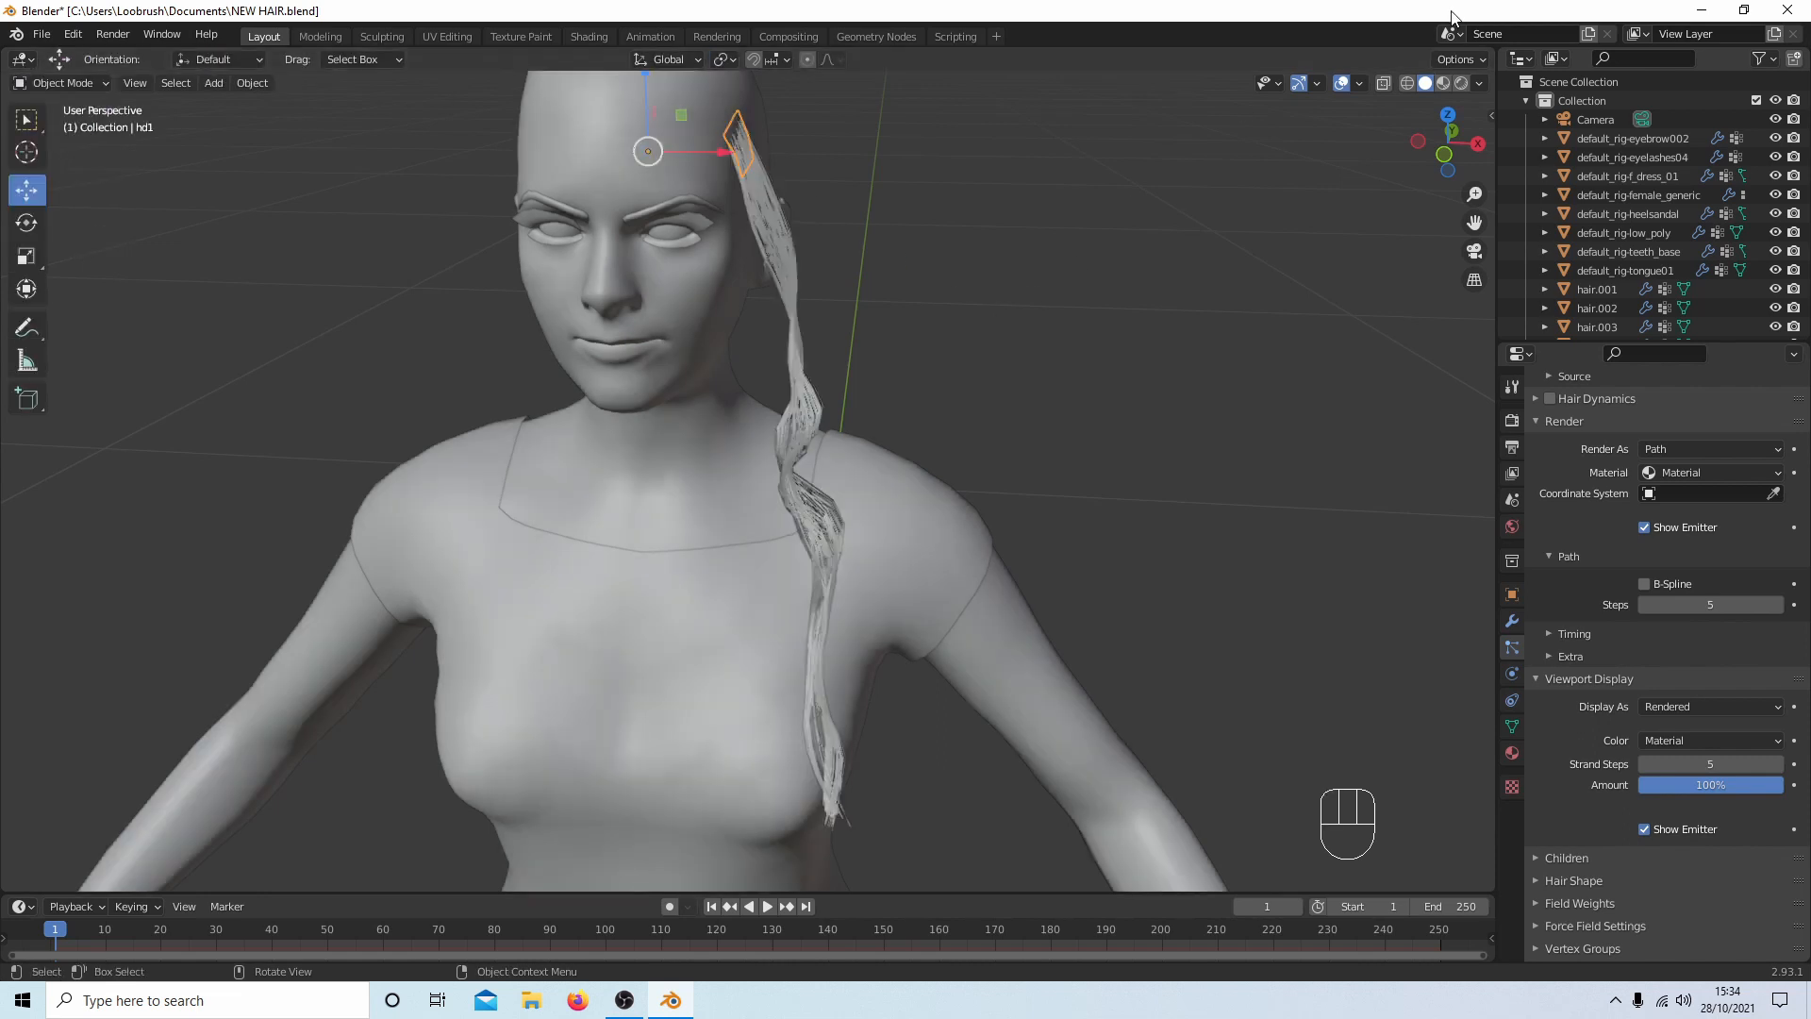
middle_drag(1381, 299, 1379, 249)
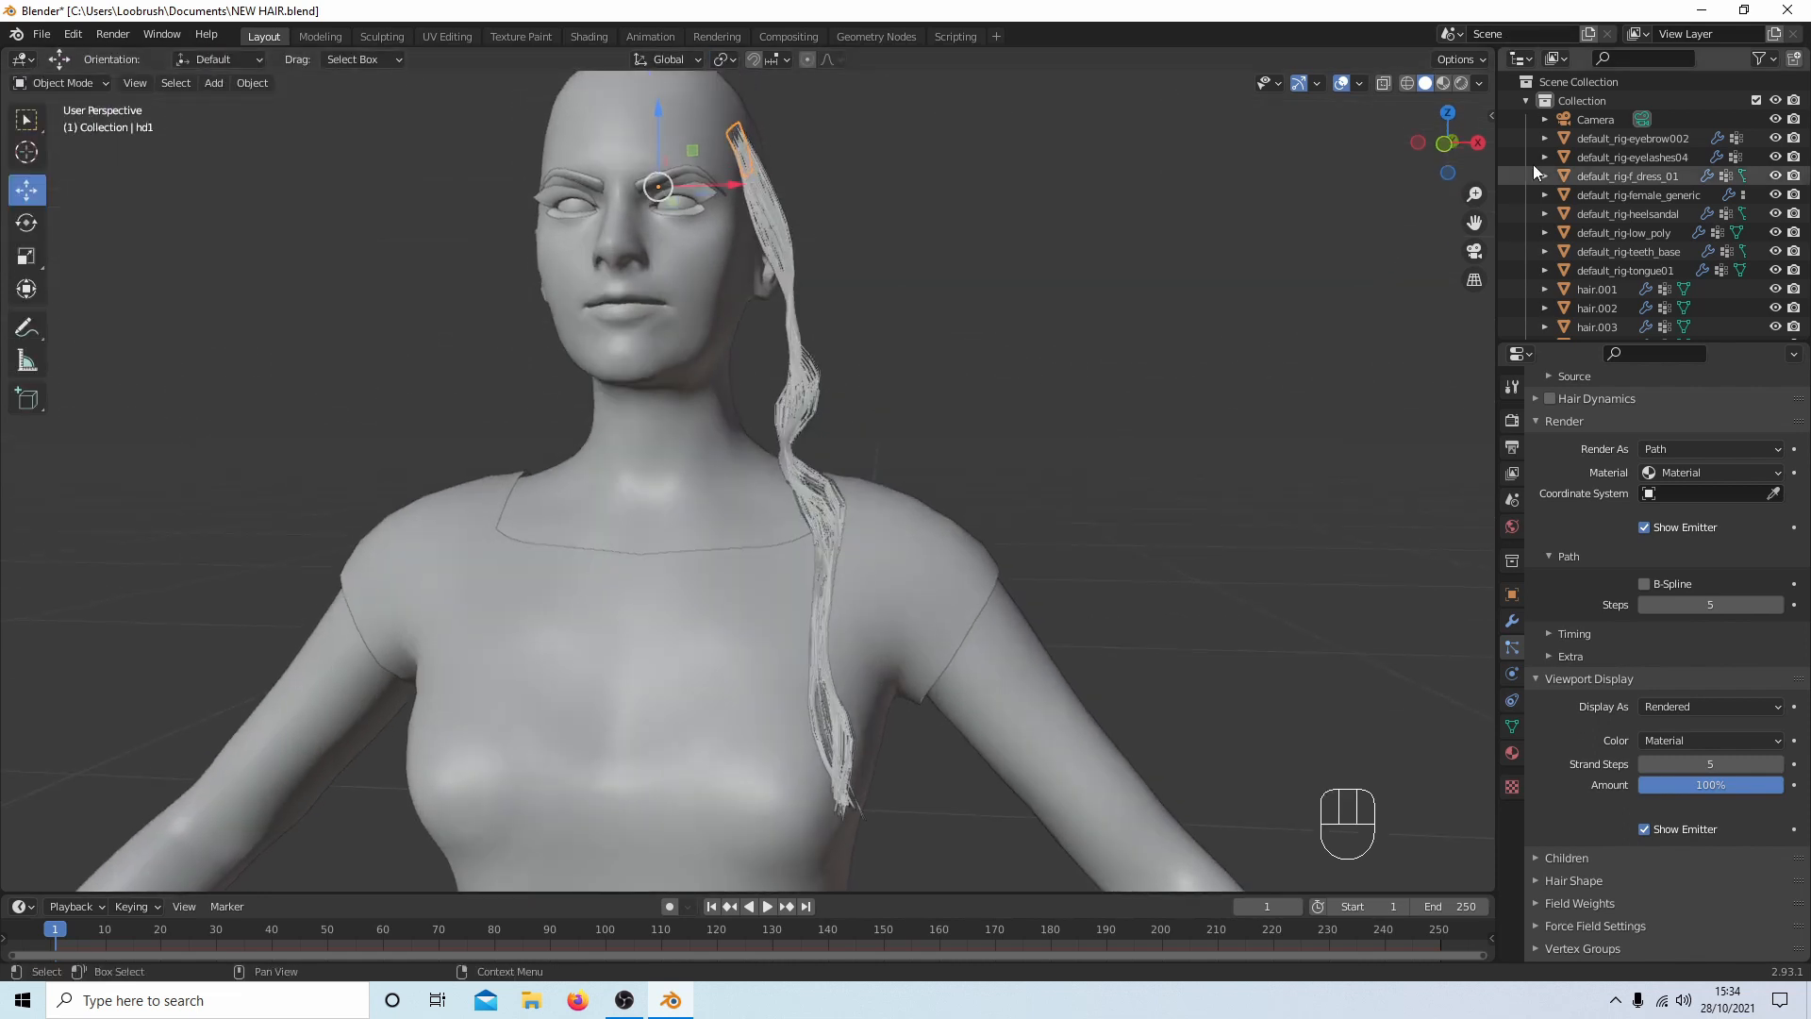
click(1461, 83)
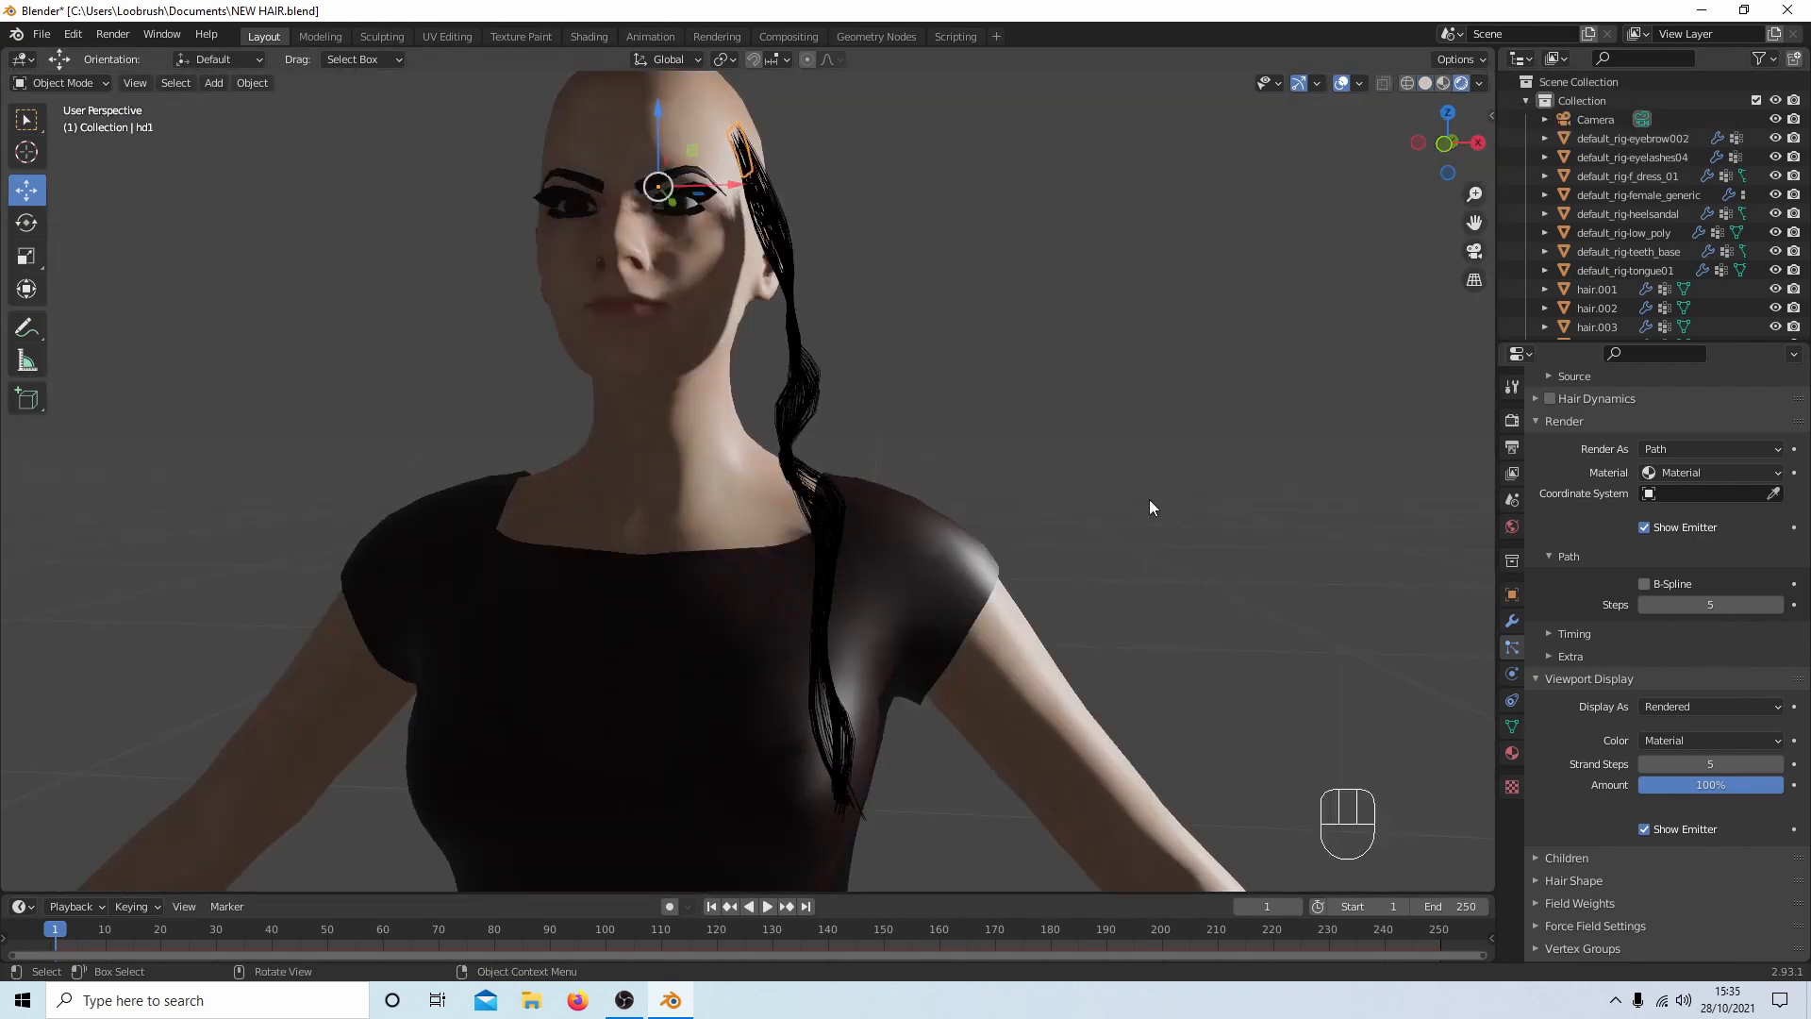
scroll(1189, 529, up, 3)
scroll(1181, 495, down, 3)
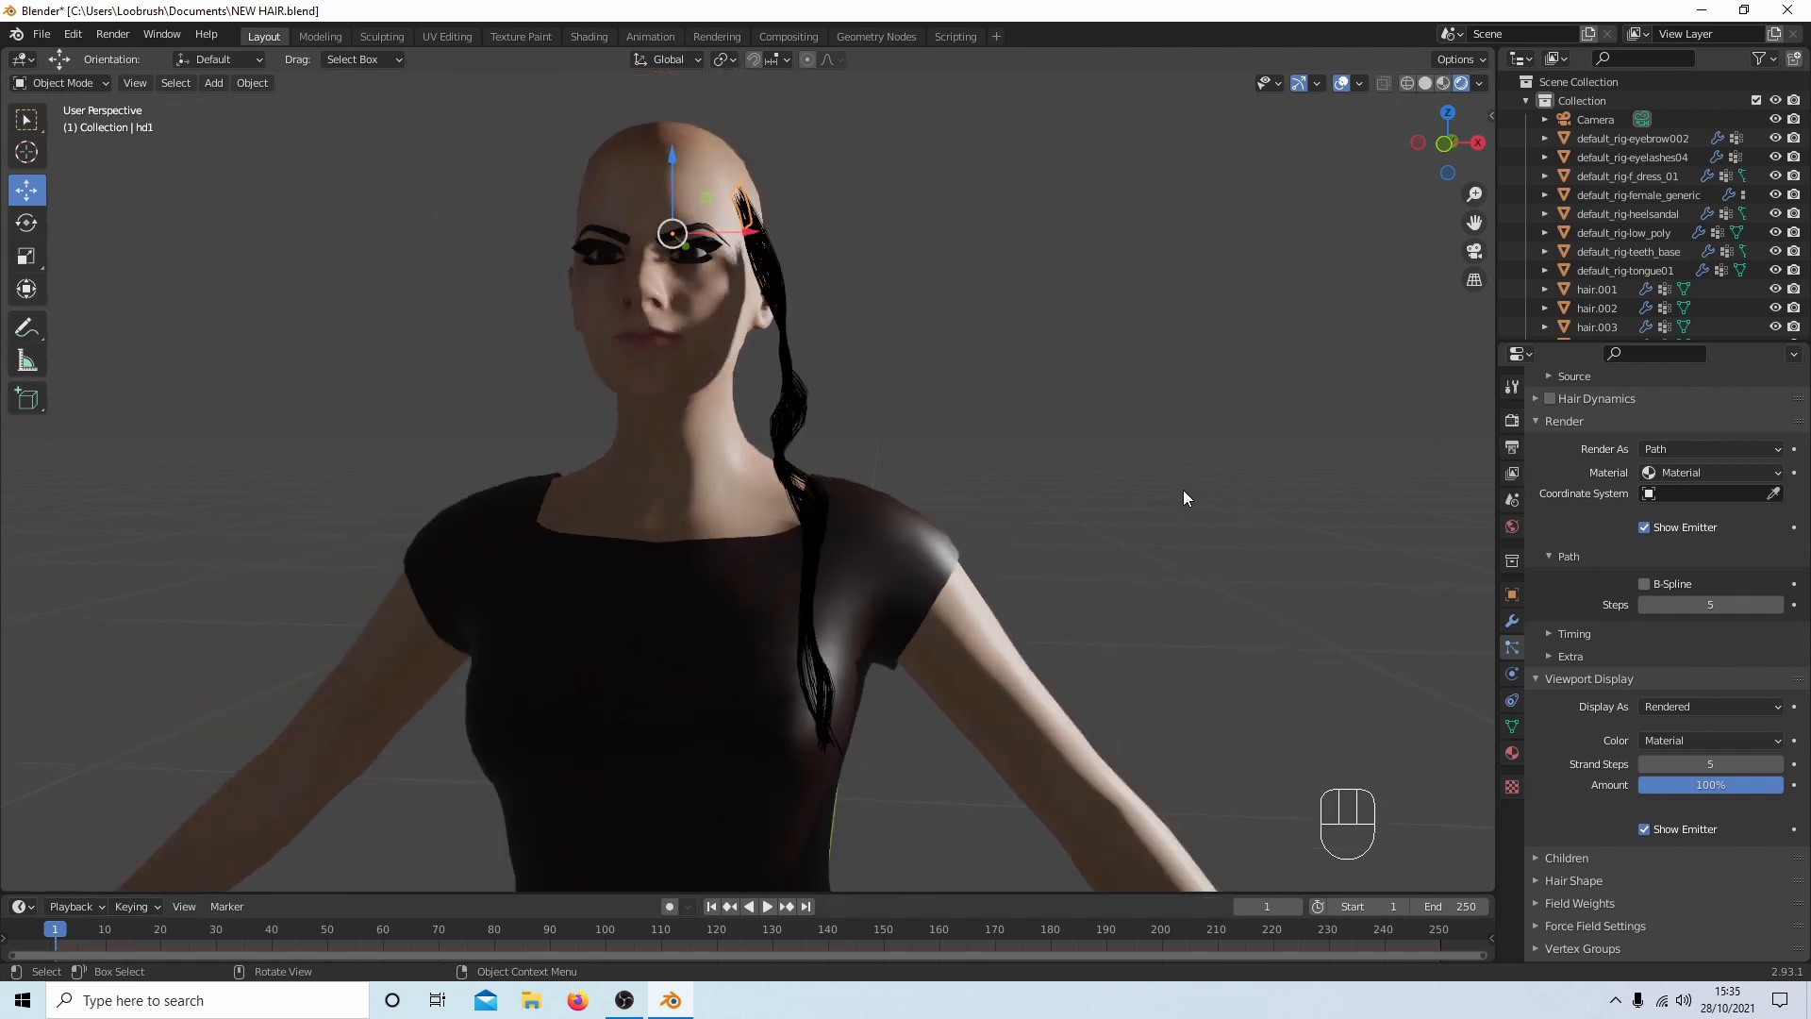
middle_drag(1183, 490, 1066, 534)
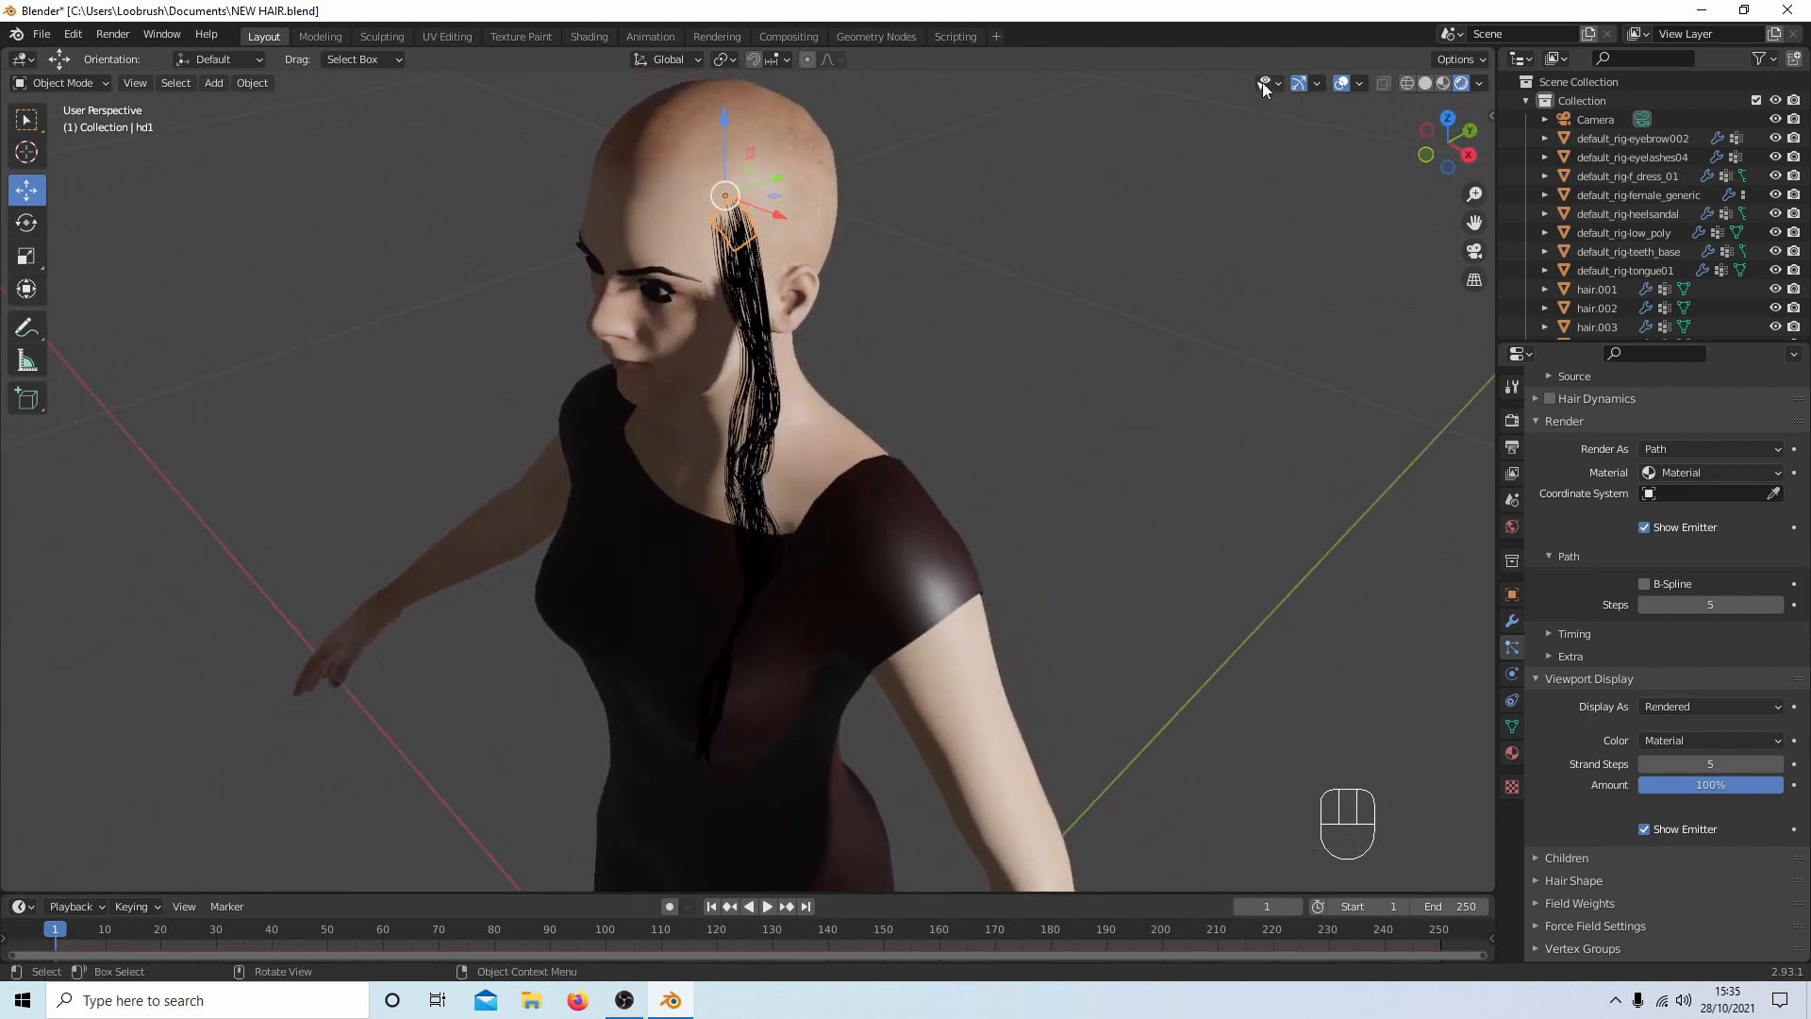
Set the scene's render engine to Cycles.
click(1513, 421)
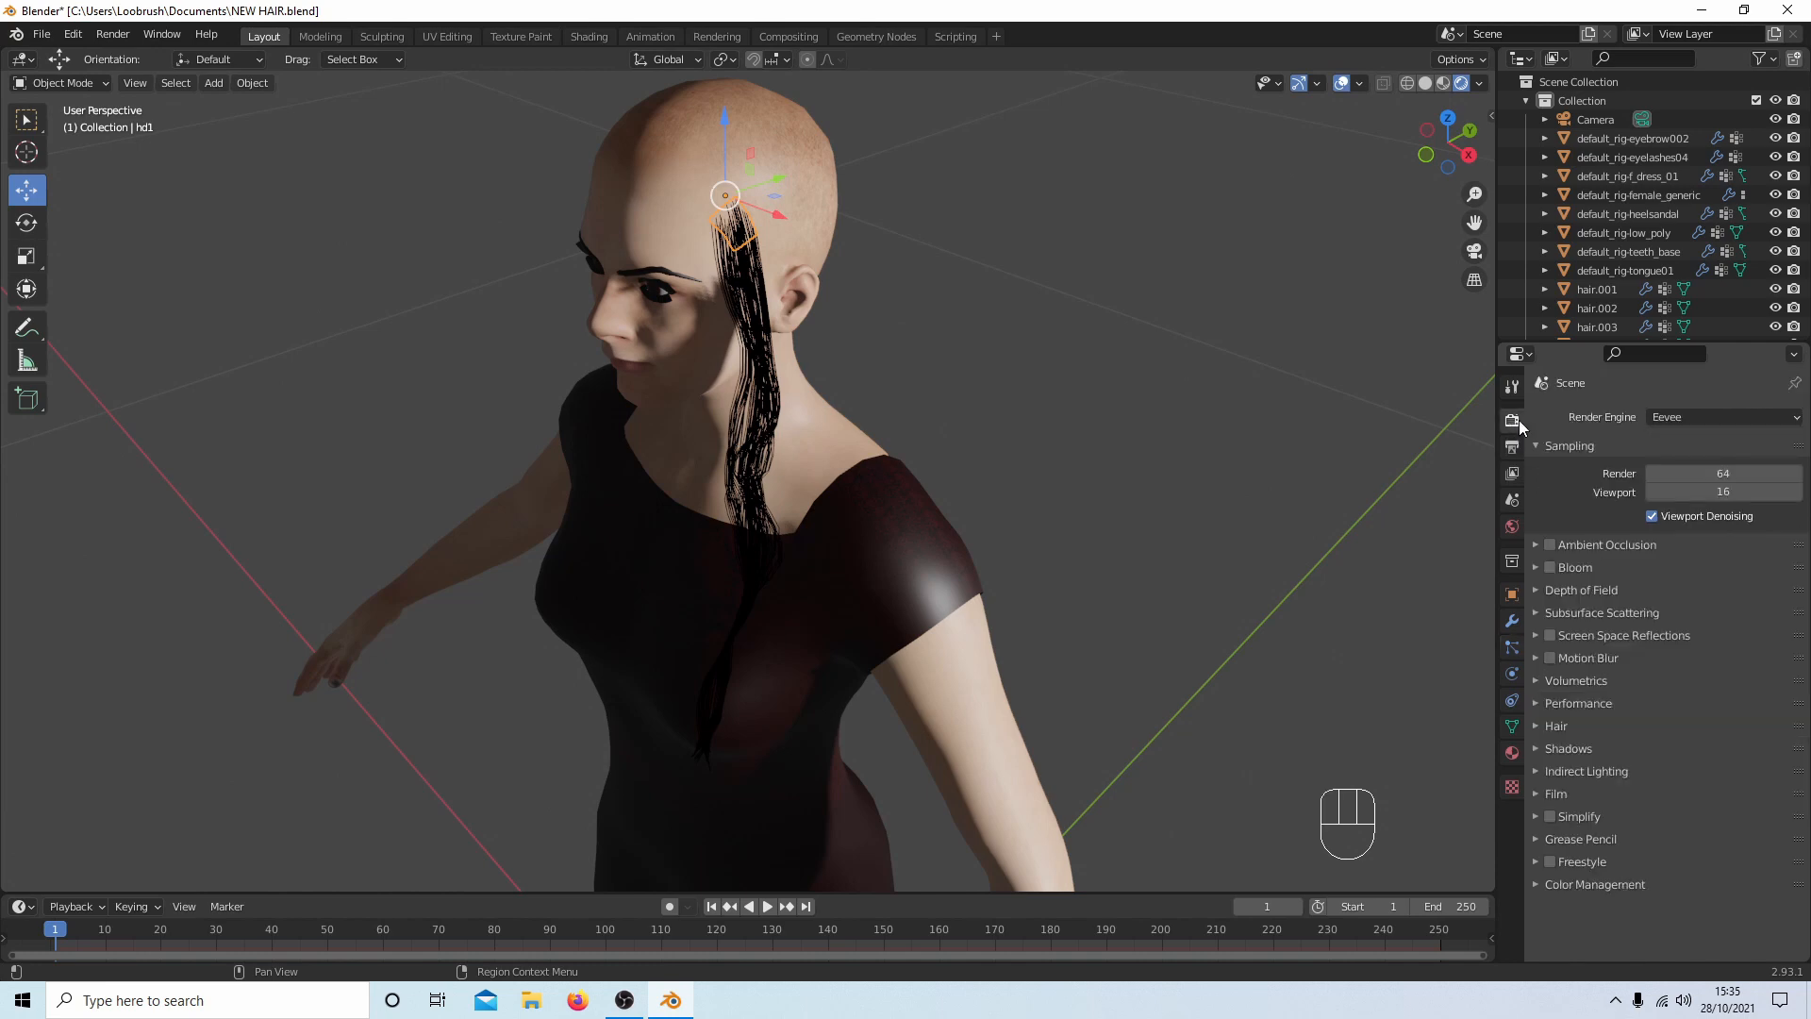
click(1690, 415)
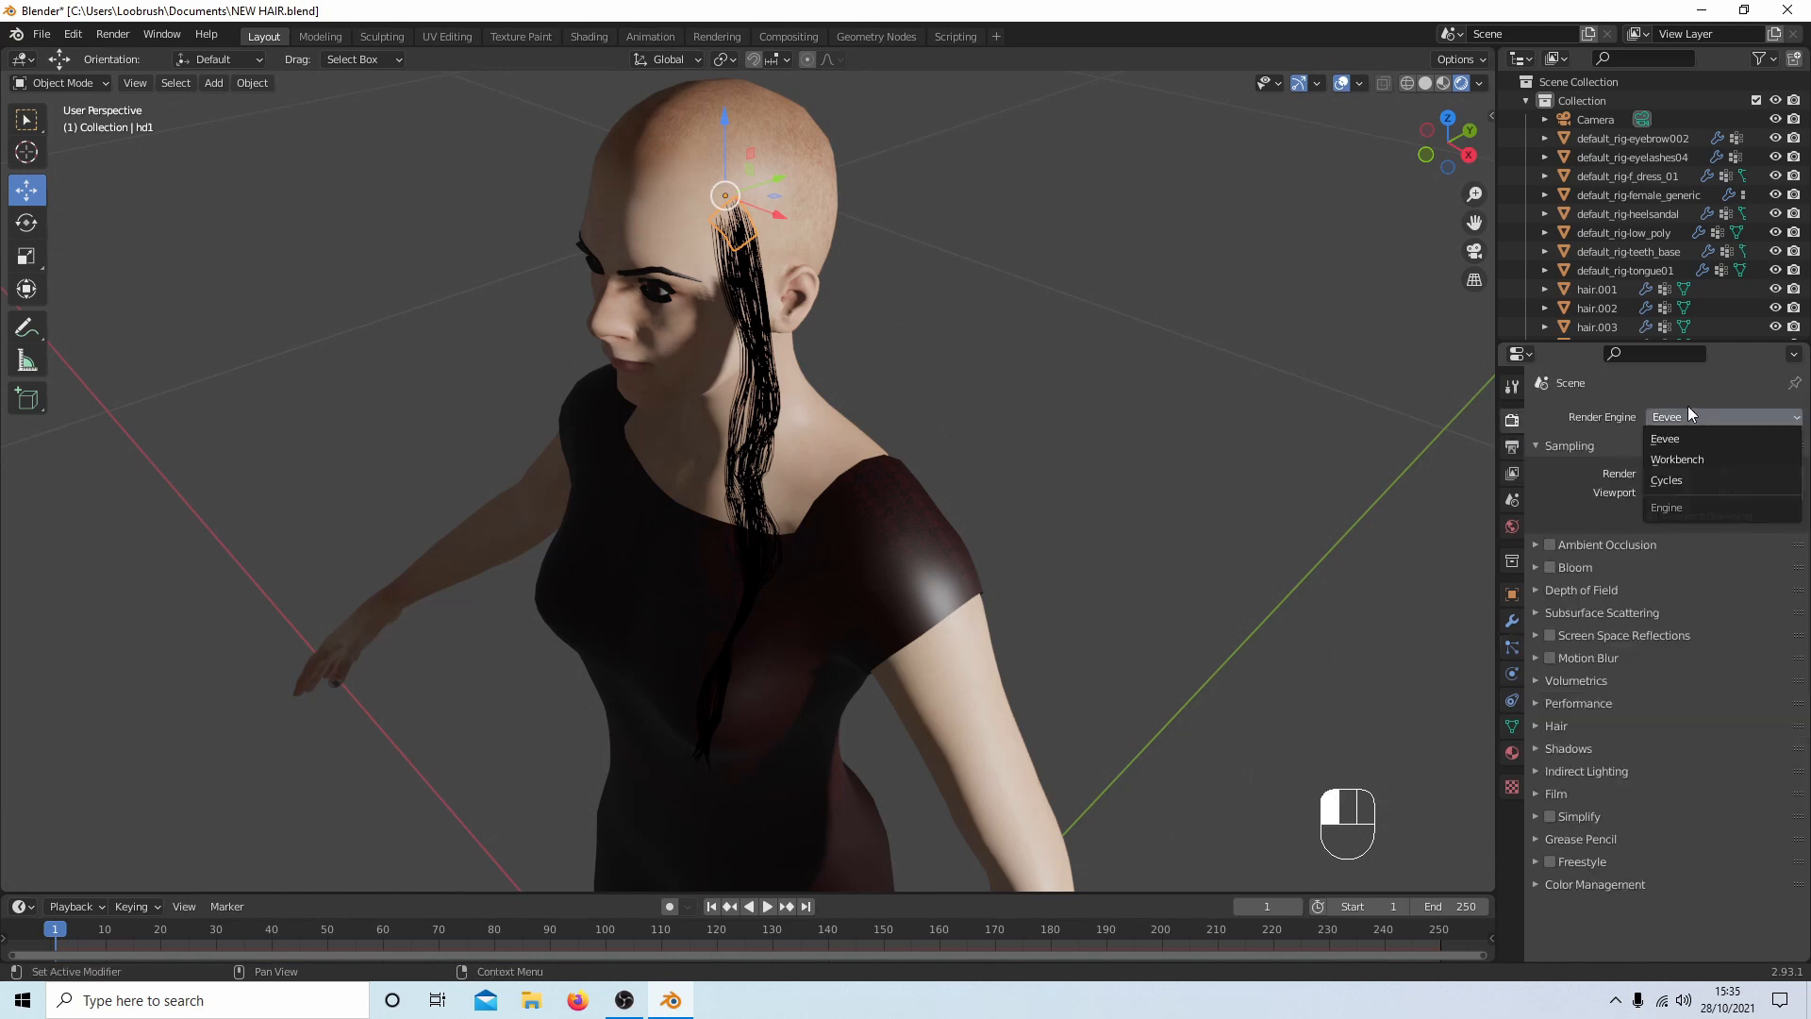
click(1682, 474)
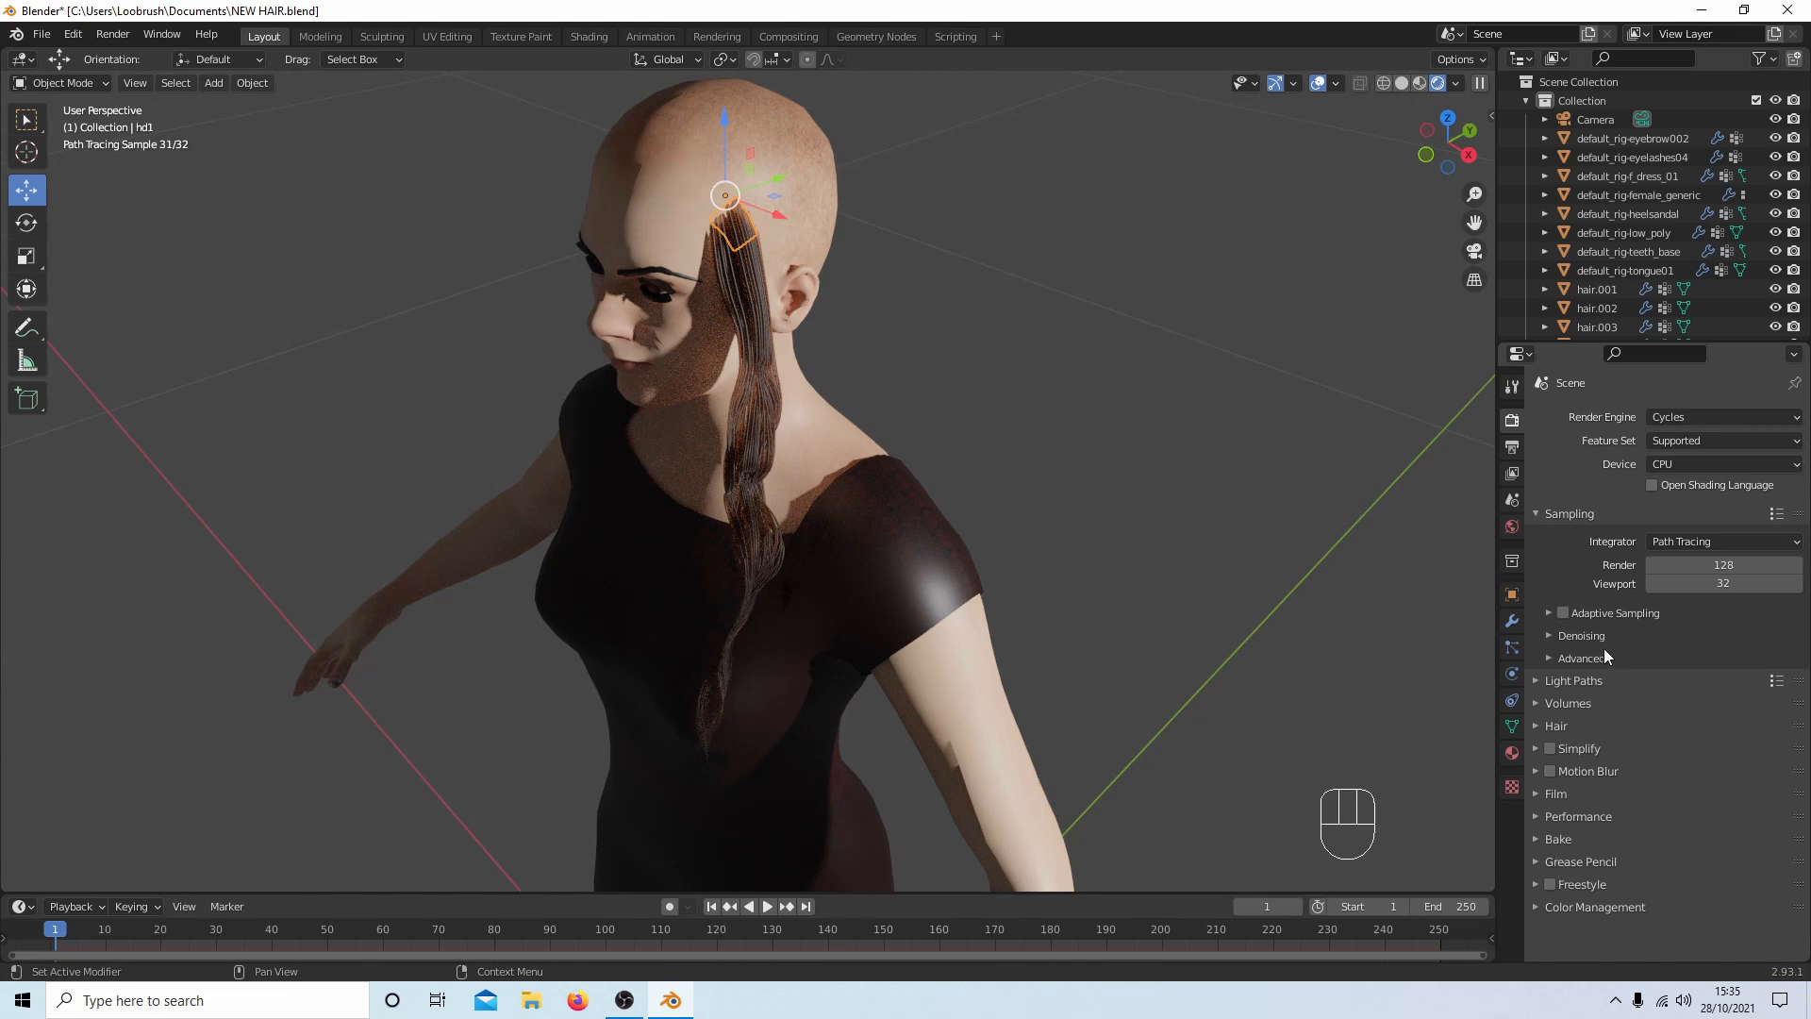
Set the colour management view transform to Standard and check the rendered hair strand from the front.
click(1542, 907)
scroll(1581, 818, down, 4)
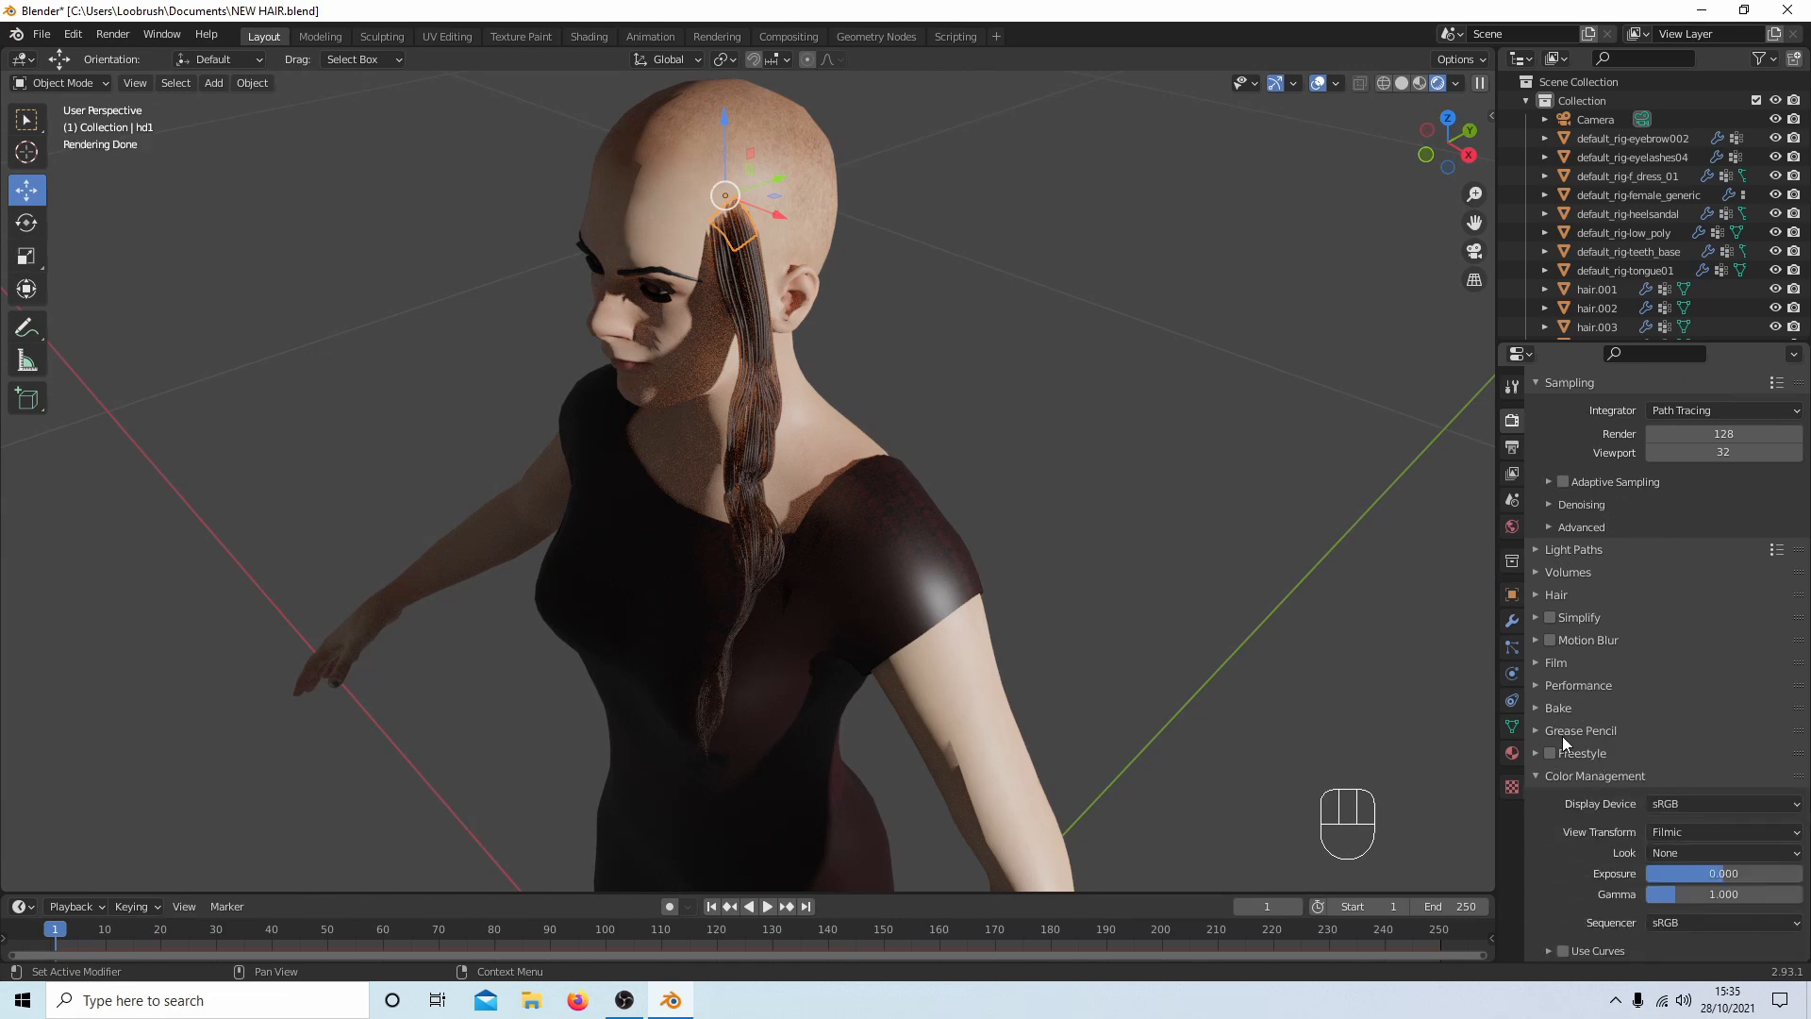
click(1694, 830)
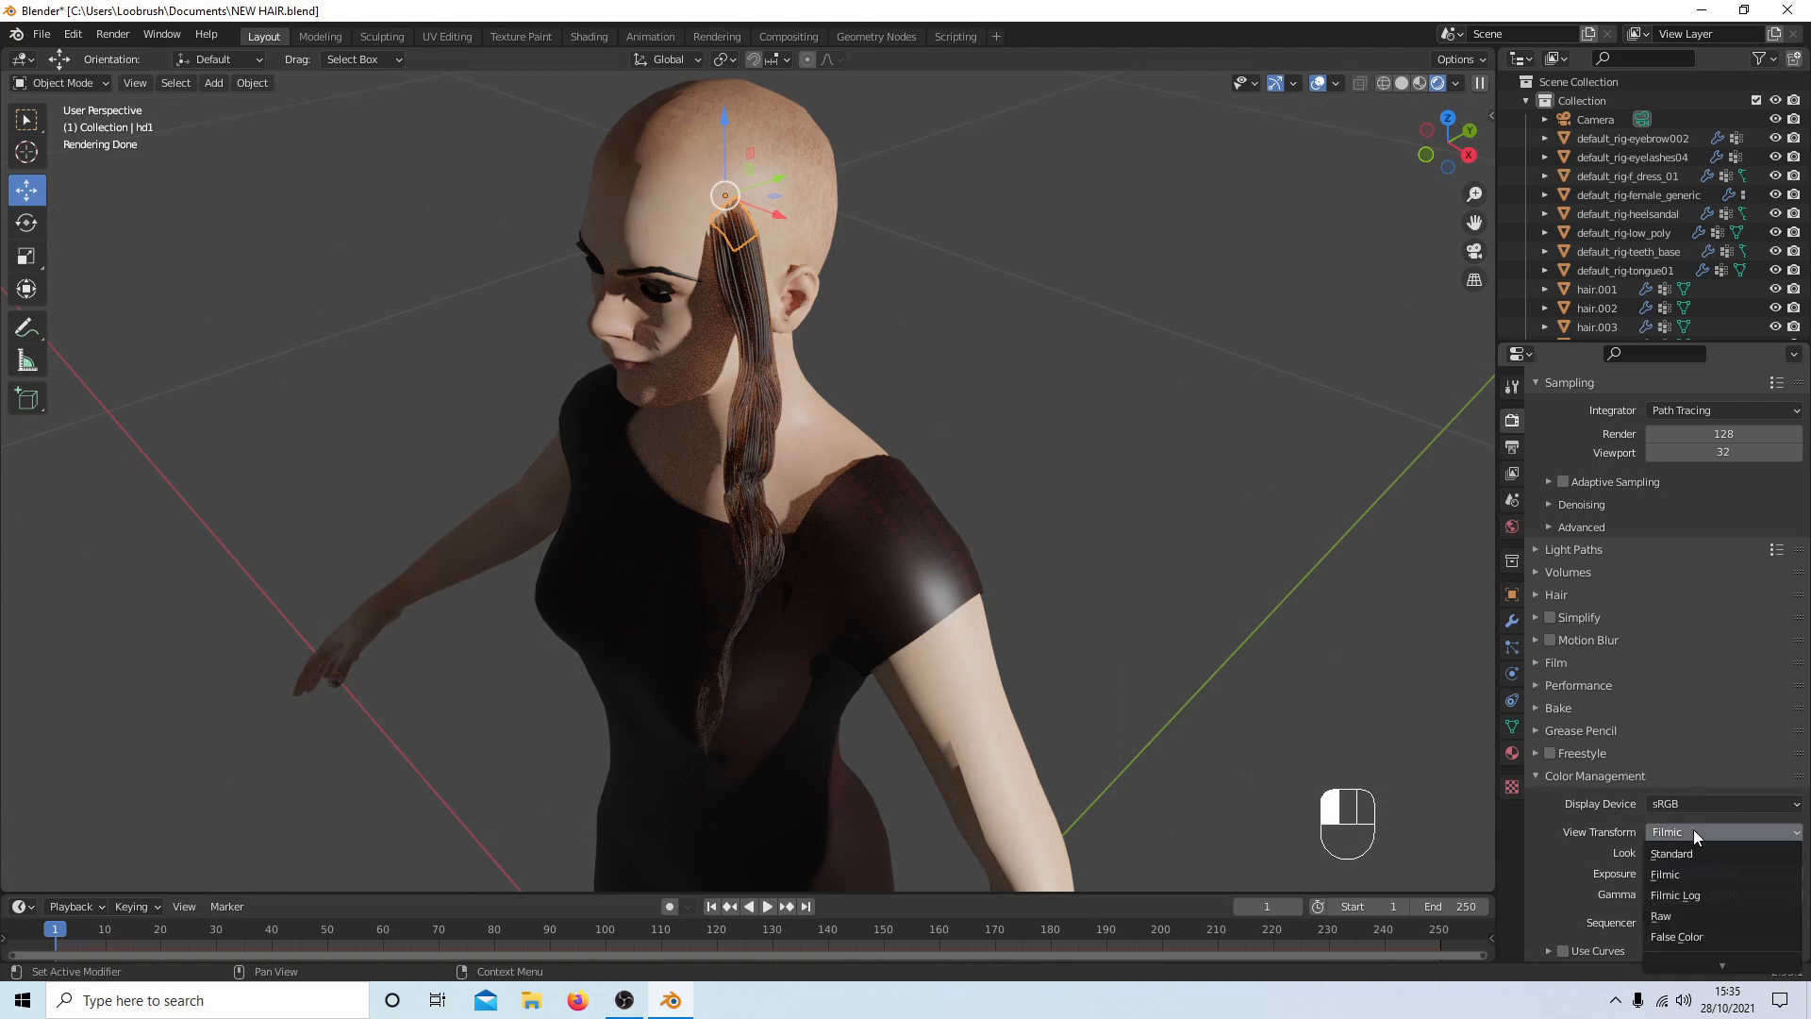
click(1695, 851)
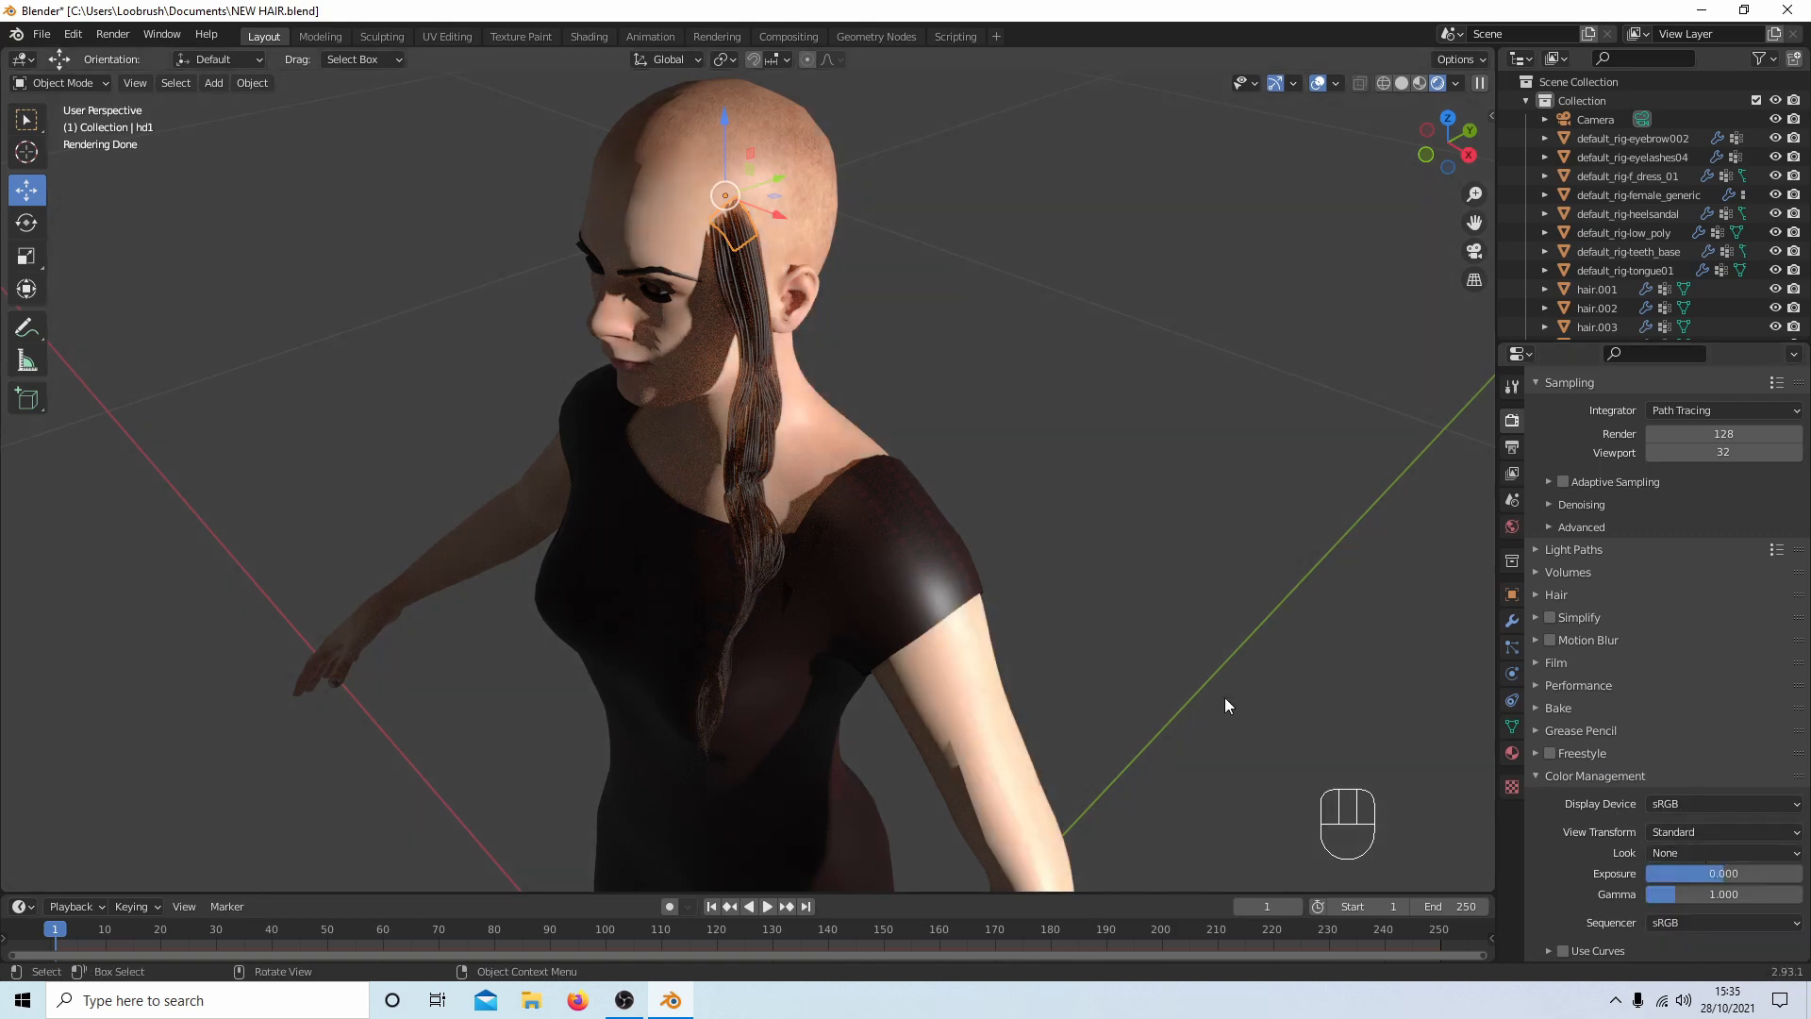
scroll(902, 506, up, 1)
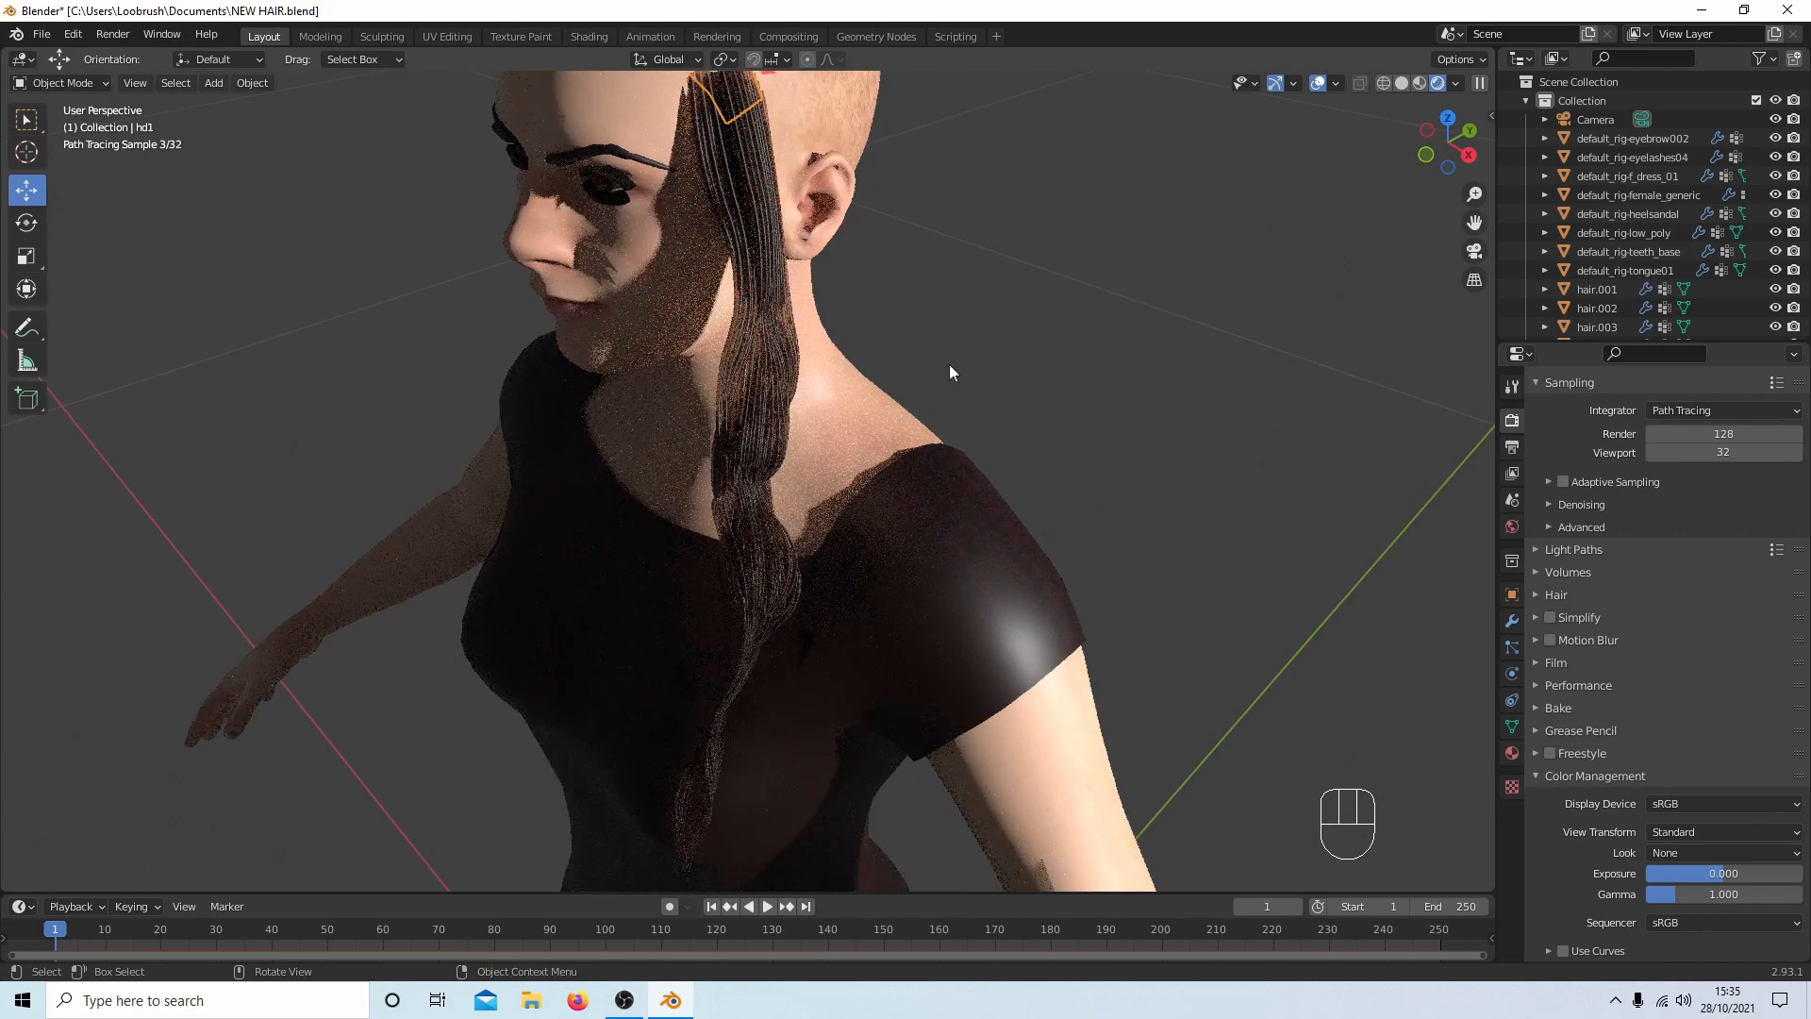
mouse_move(858, 512)
middle_down()
mouse_move(847, 527)
mouse_move(929, 477)
middle_up()
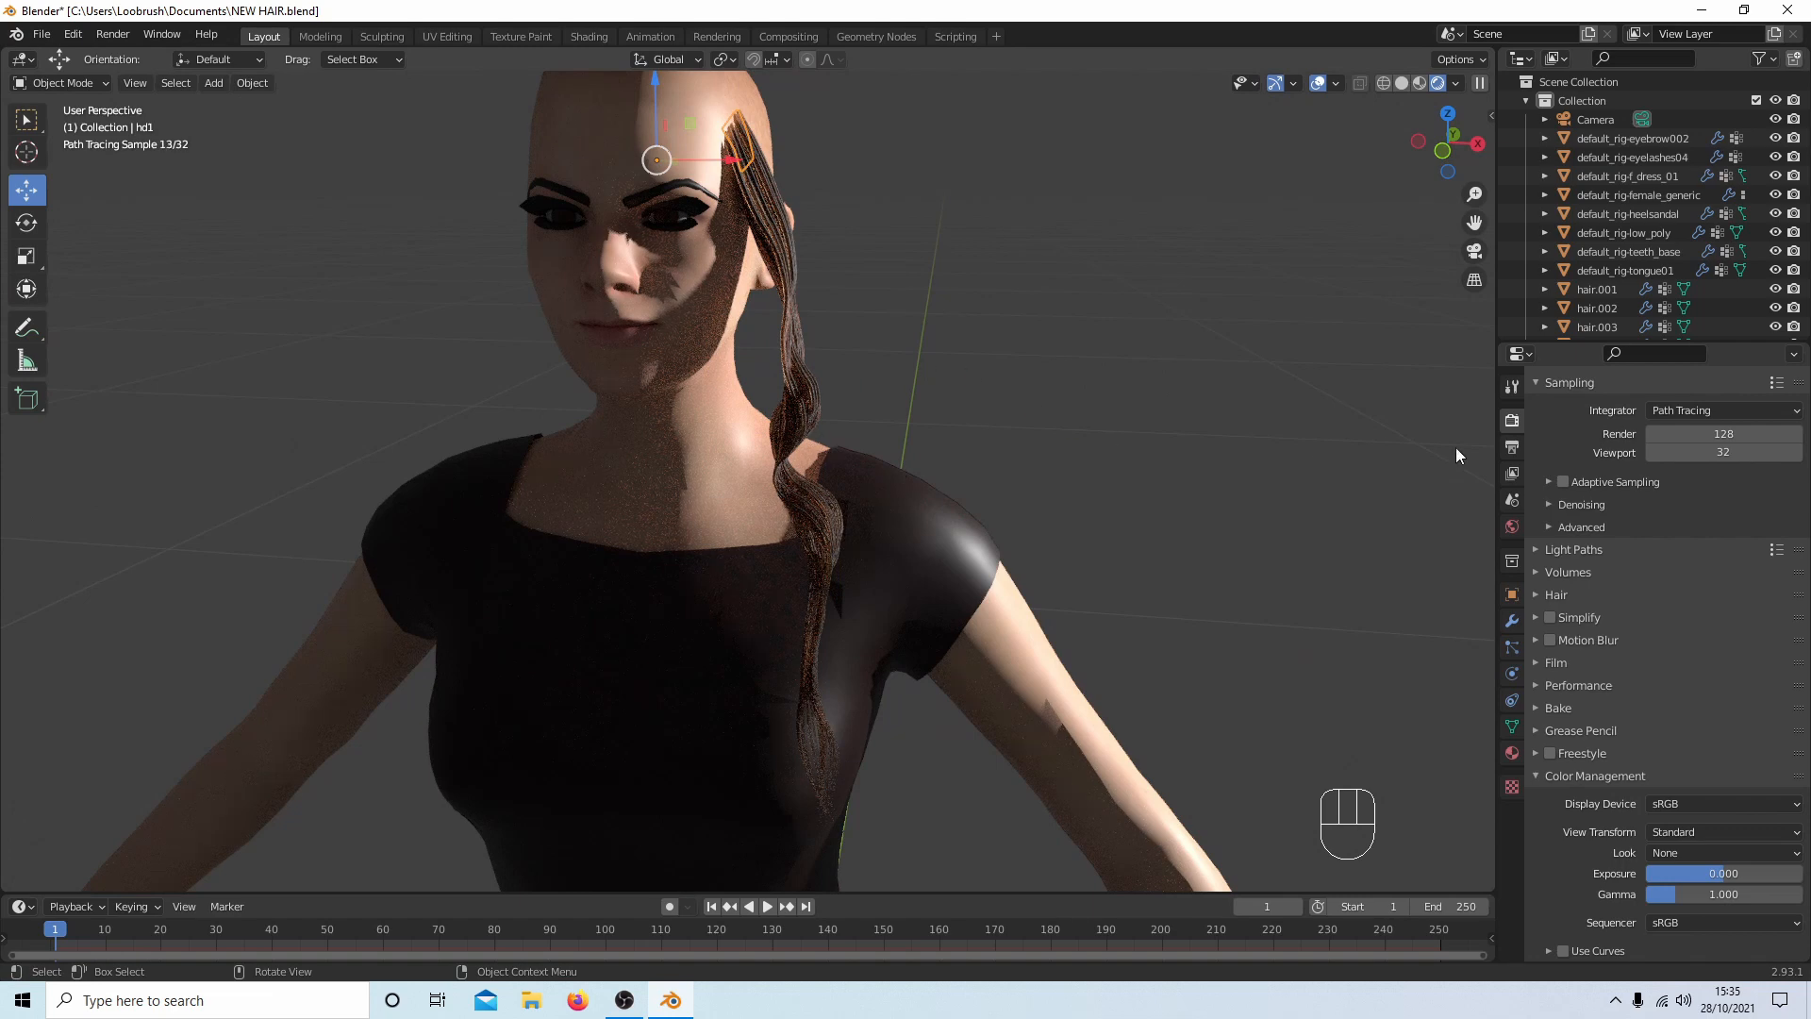
Set the hair particle system's children to Interpolated.
click(1512, 648)
scroll(1573, 635, down, 3)
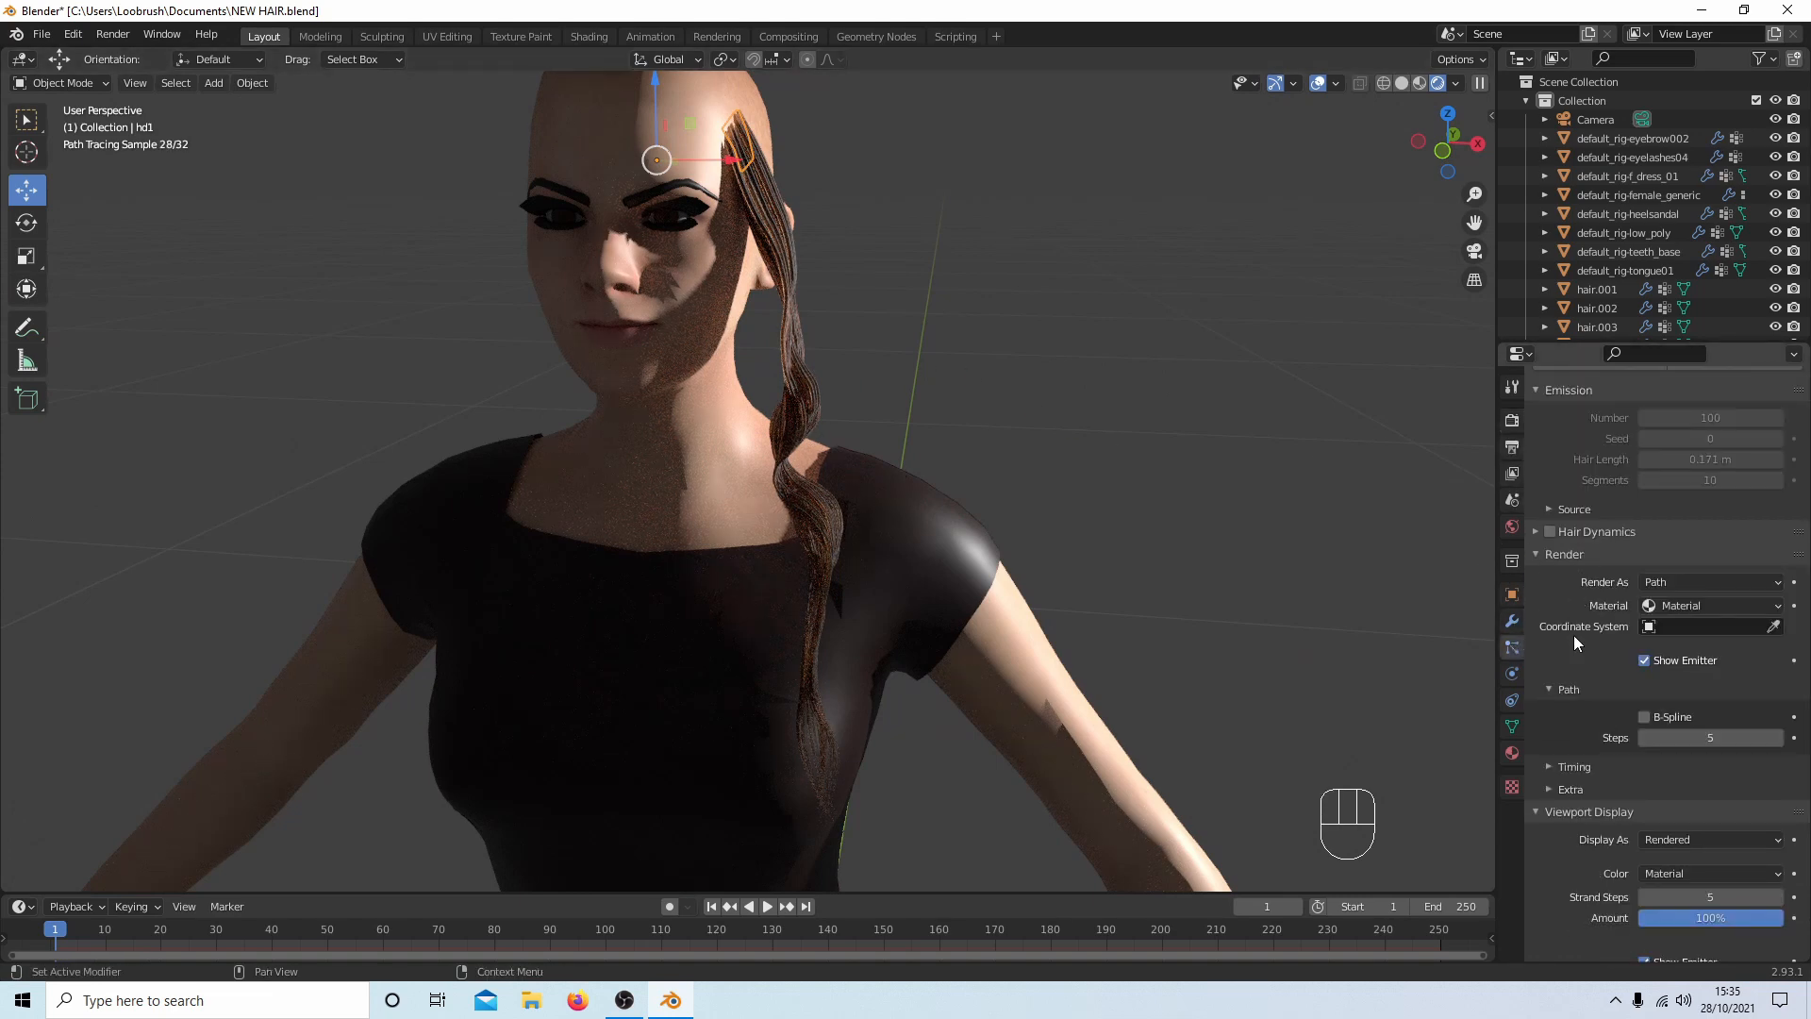
scroll(1571, 649, down, 2)
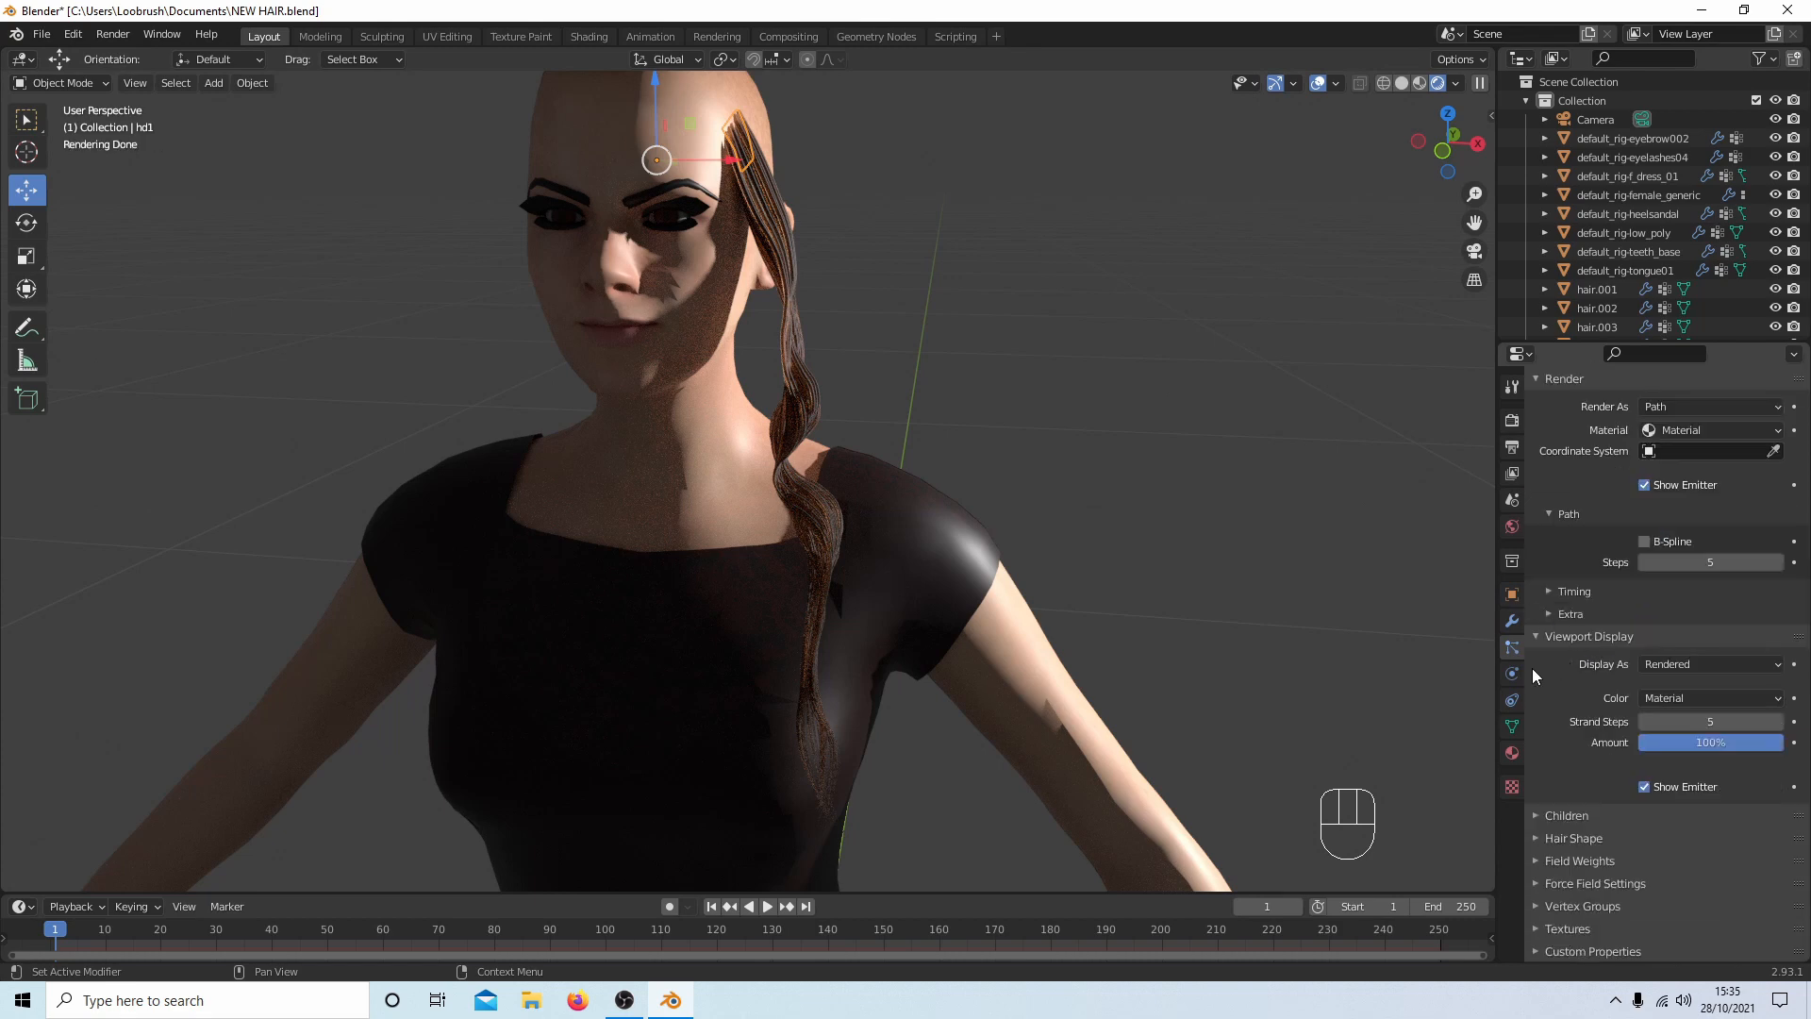
click(1537, 815)
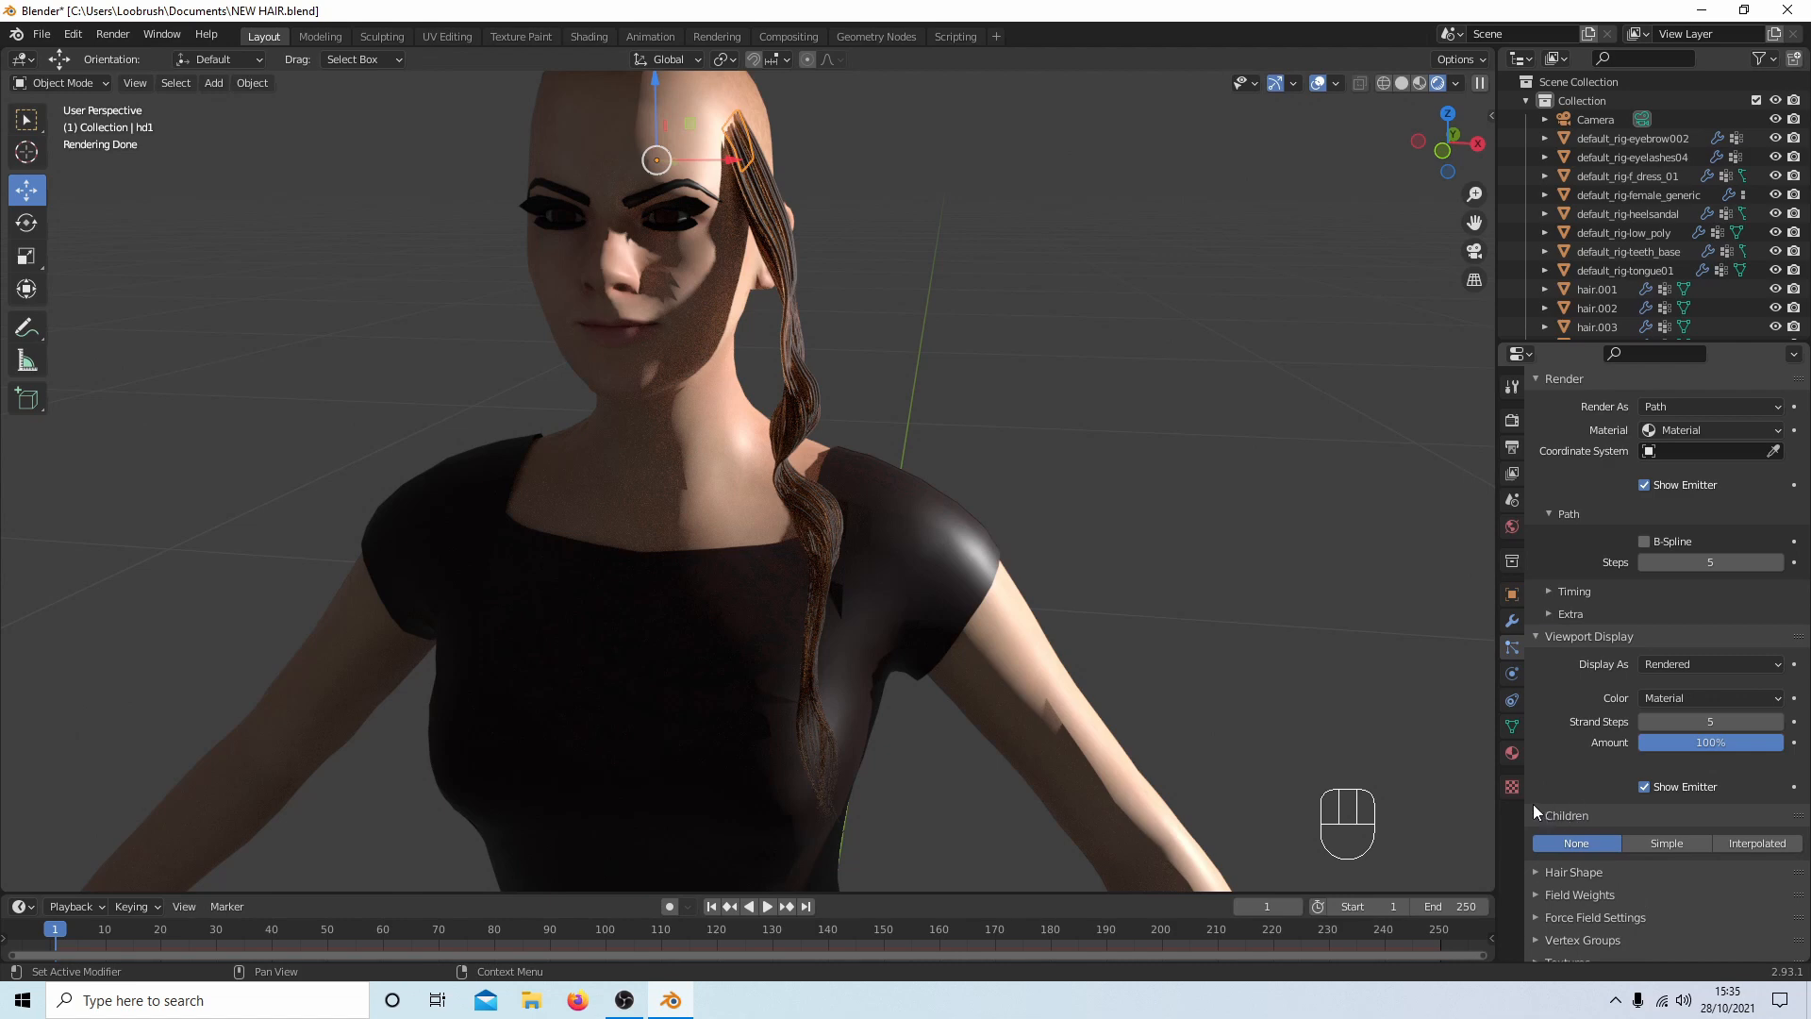
click(1760, 846)
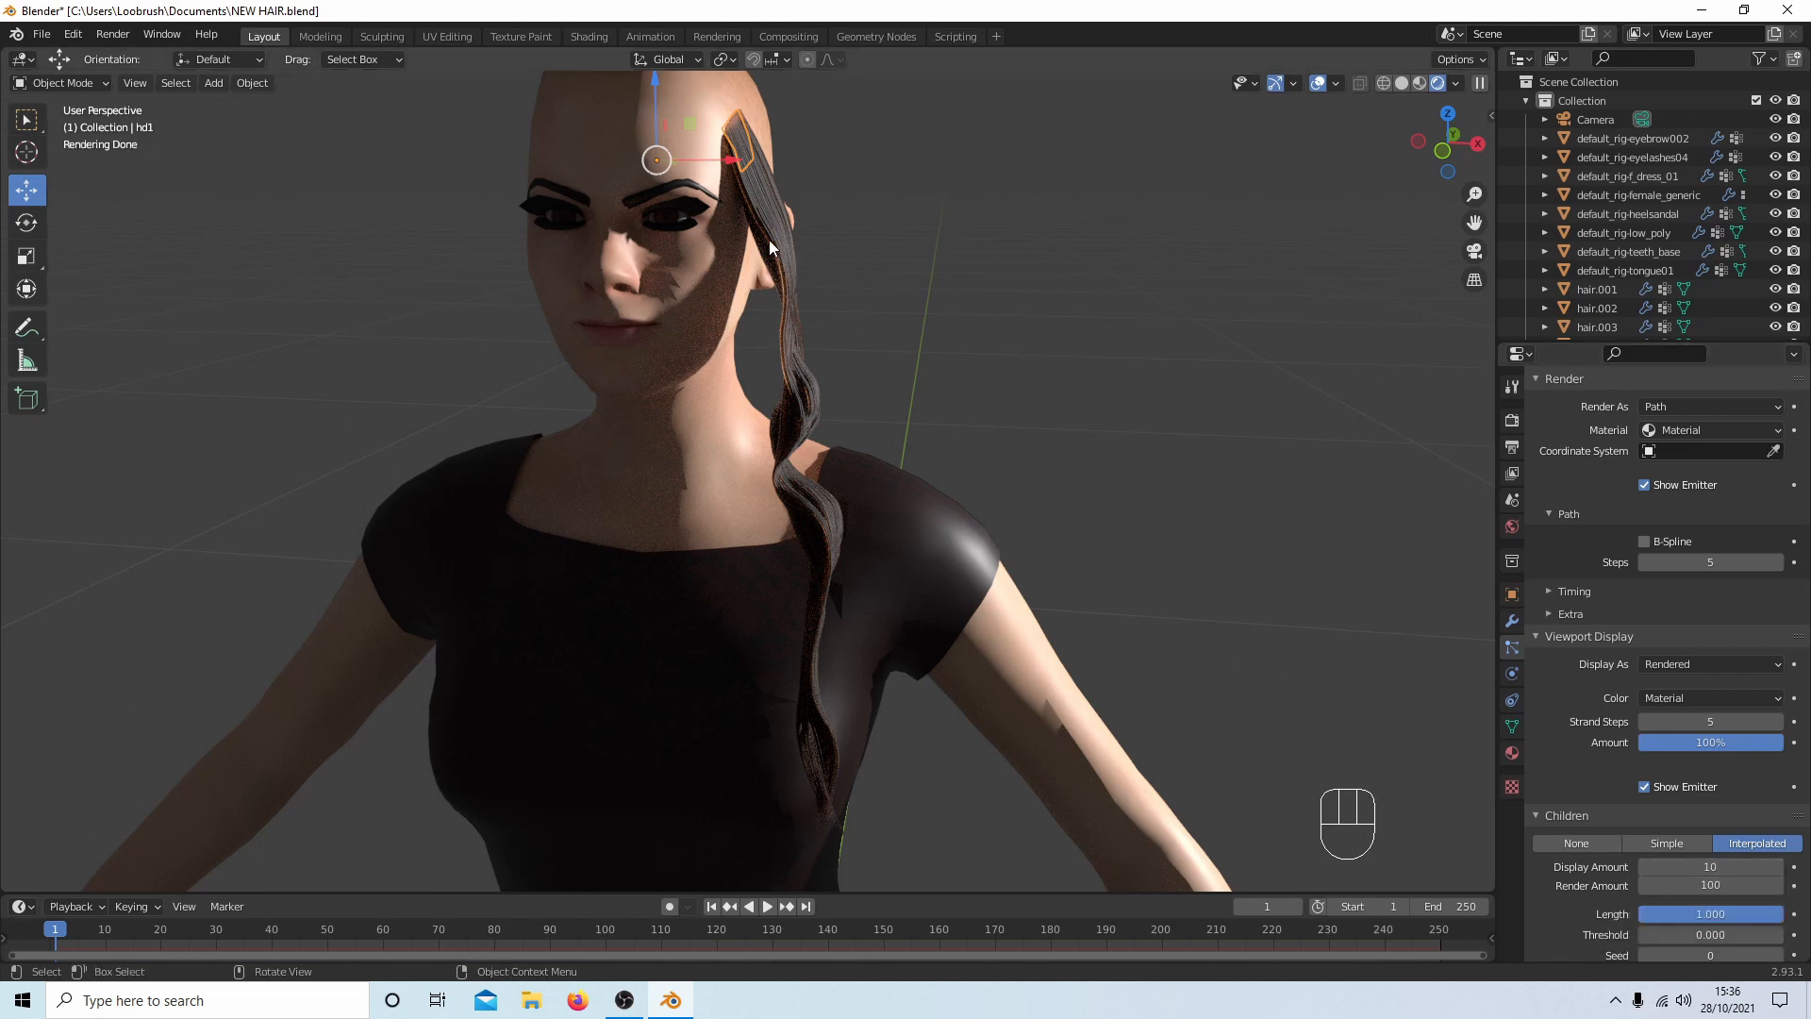
In the particle system's hair shape settings, set the diameter root to 0.001 m.
scroll(1604, 744, down, 8)
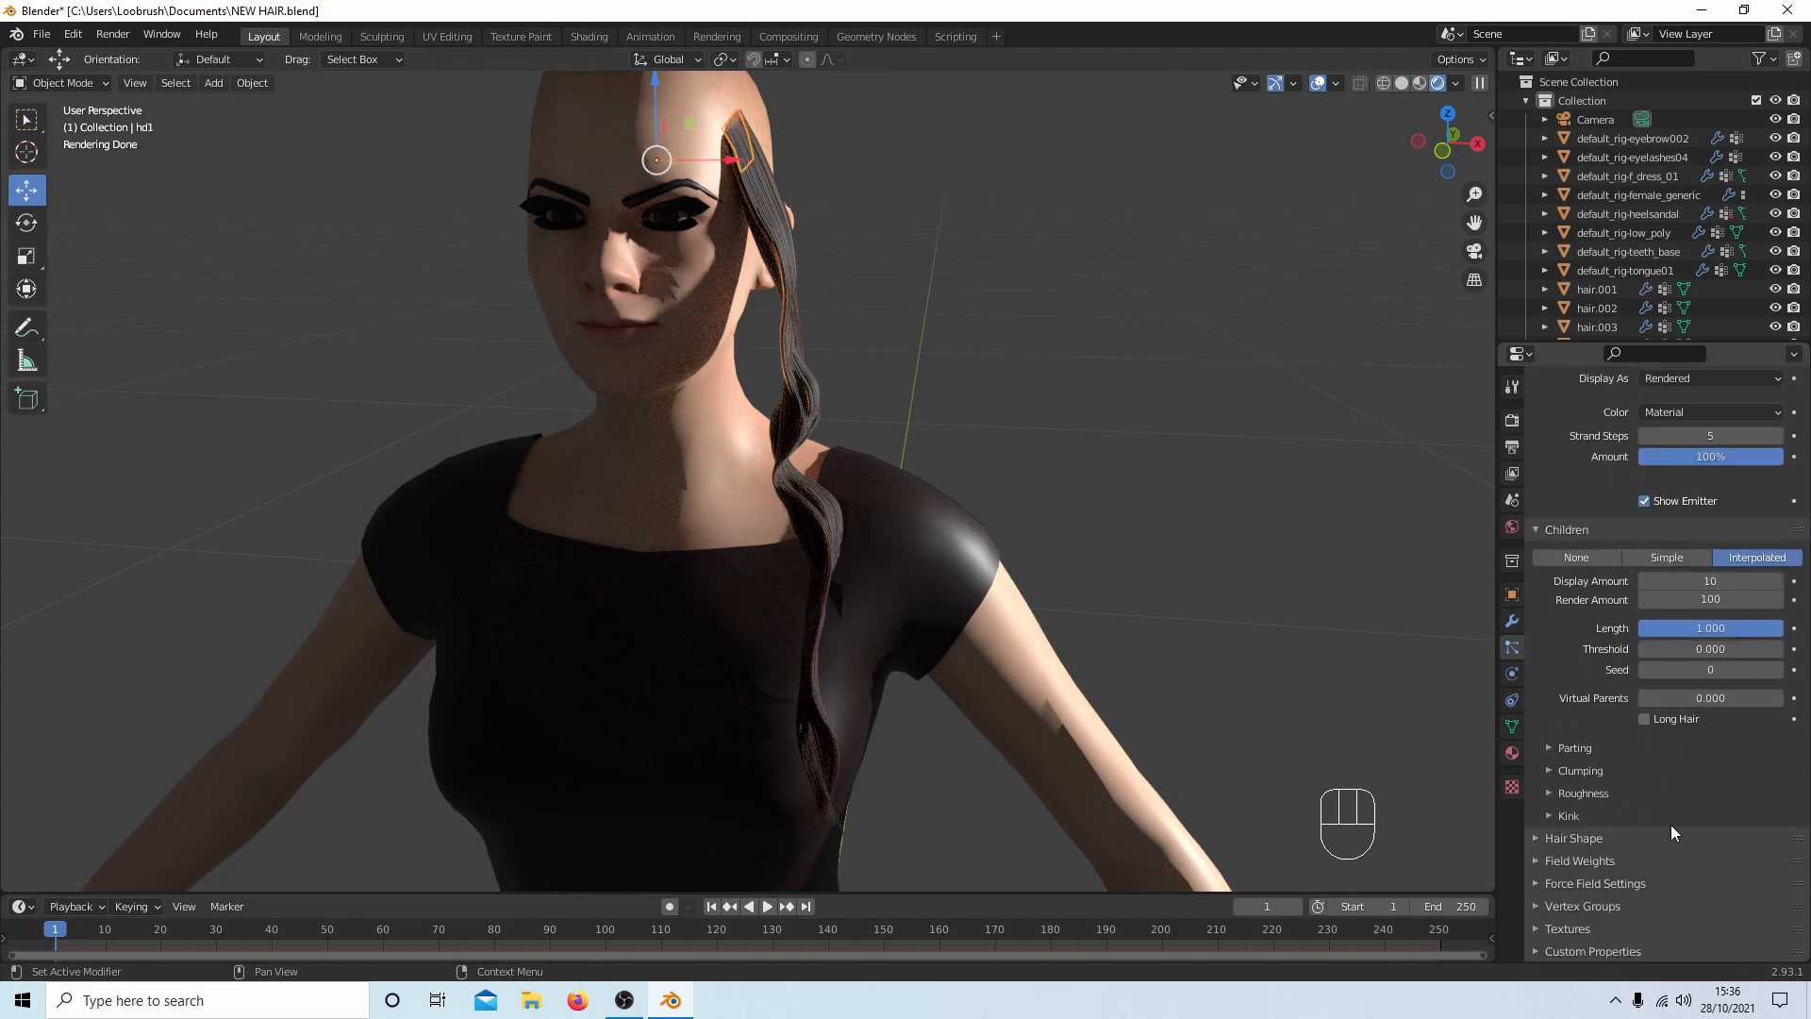
click(1537, 837)
scroll(1577, 823, down, 3)
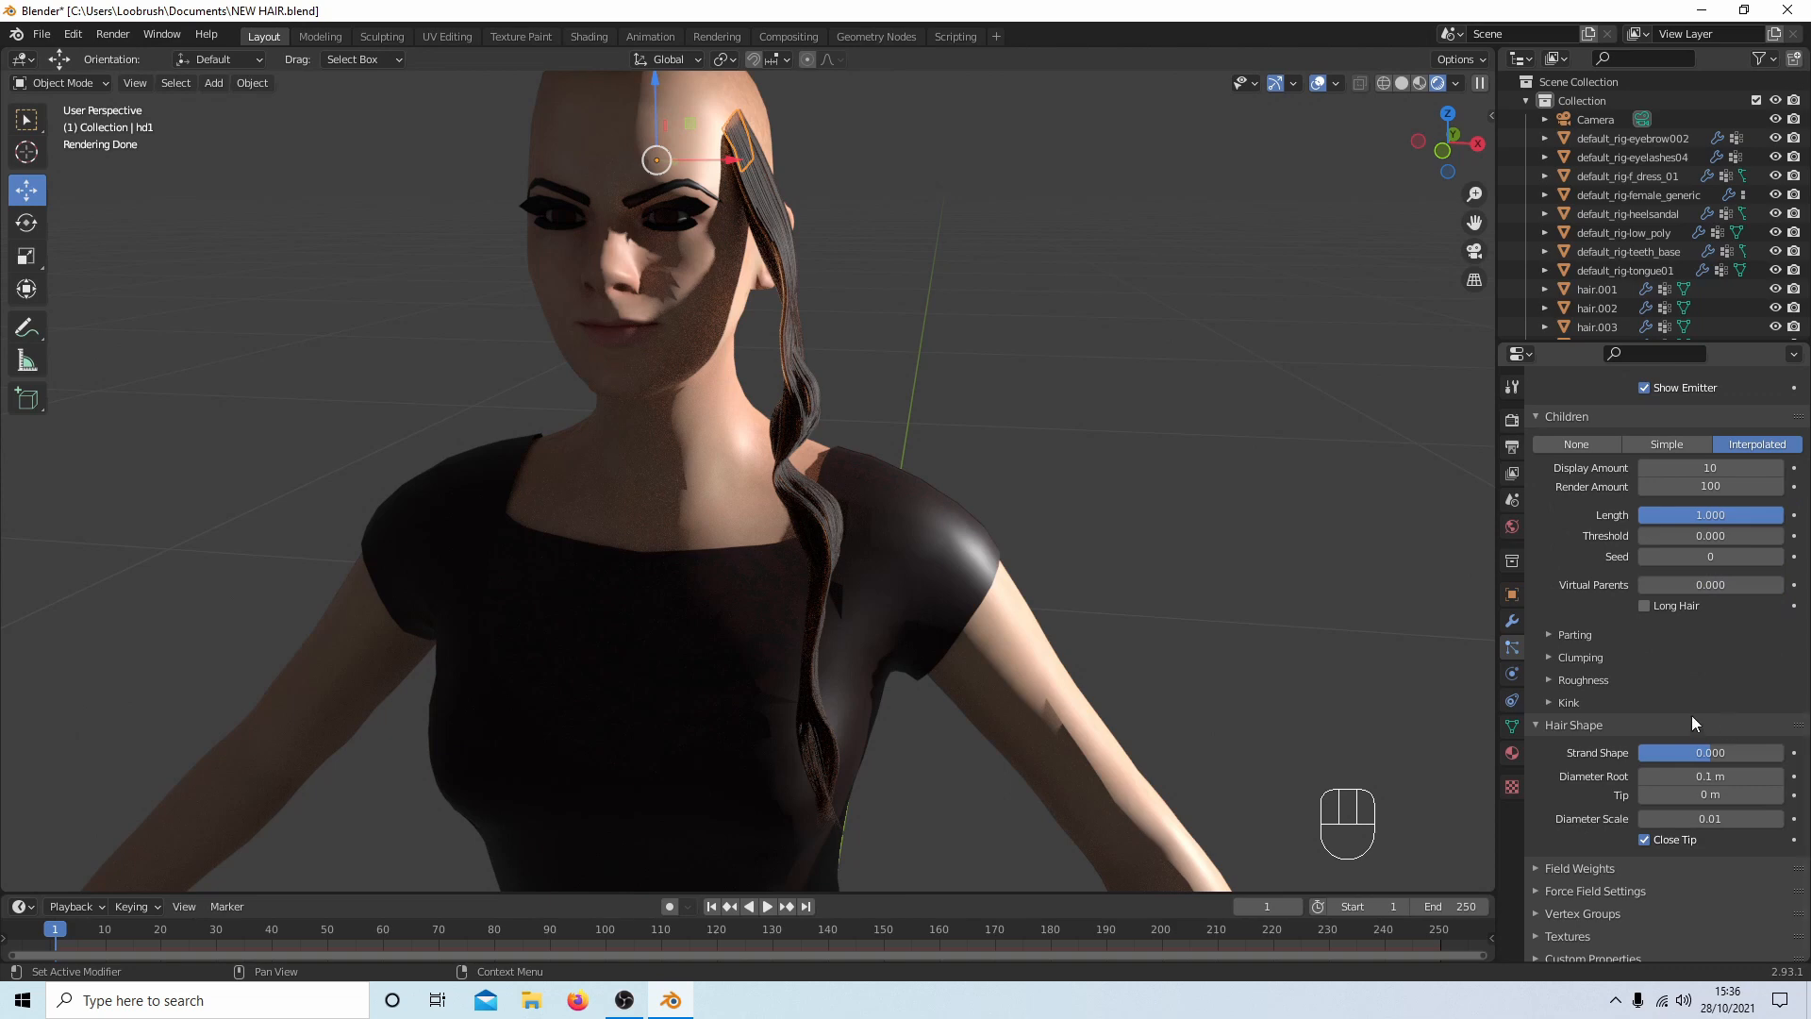
drag(1709, 775, 1662, 775)
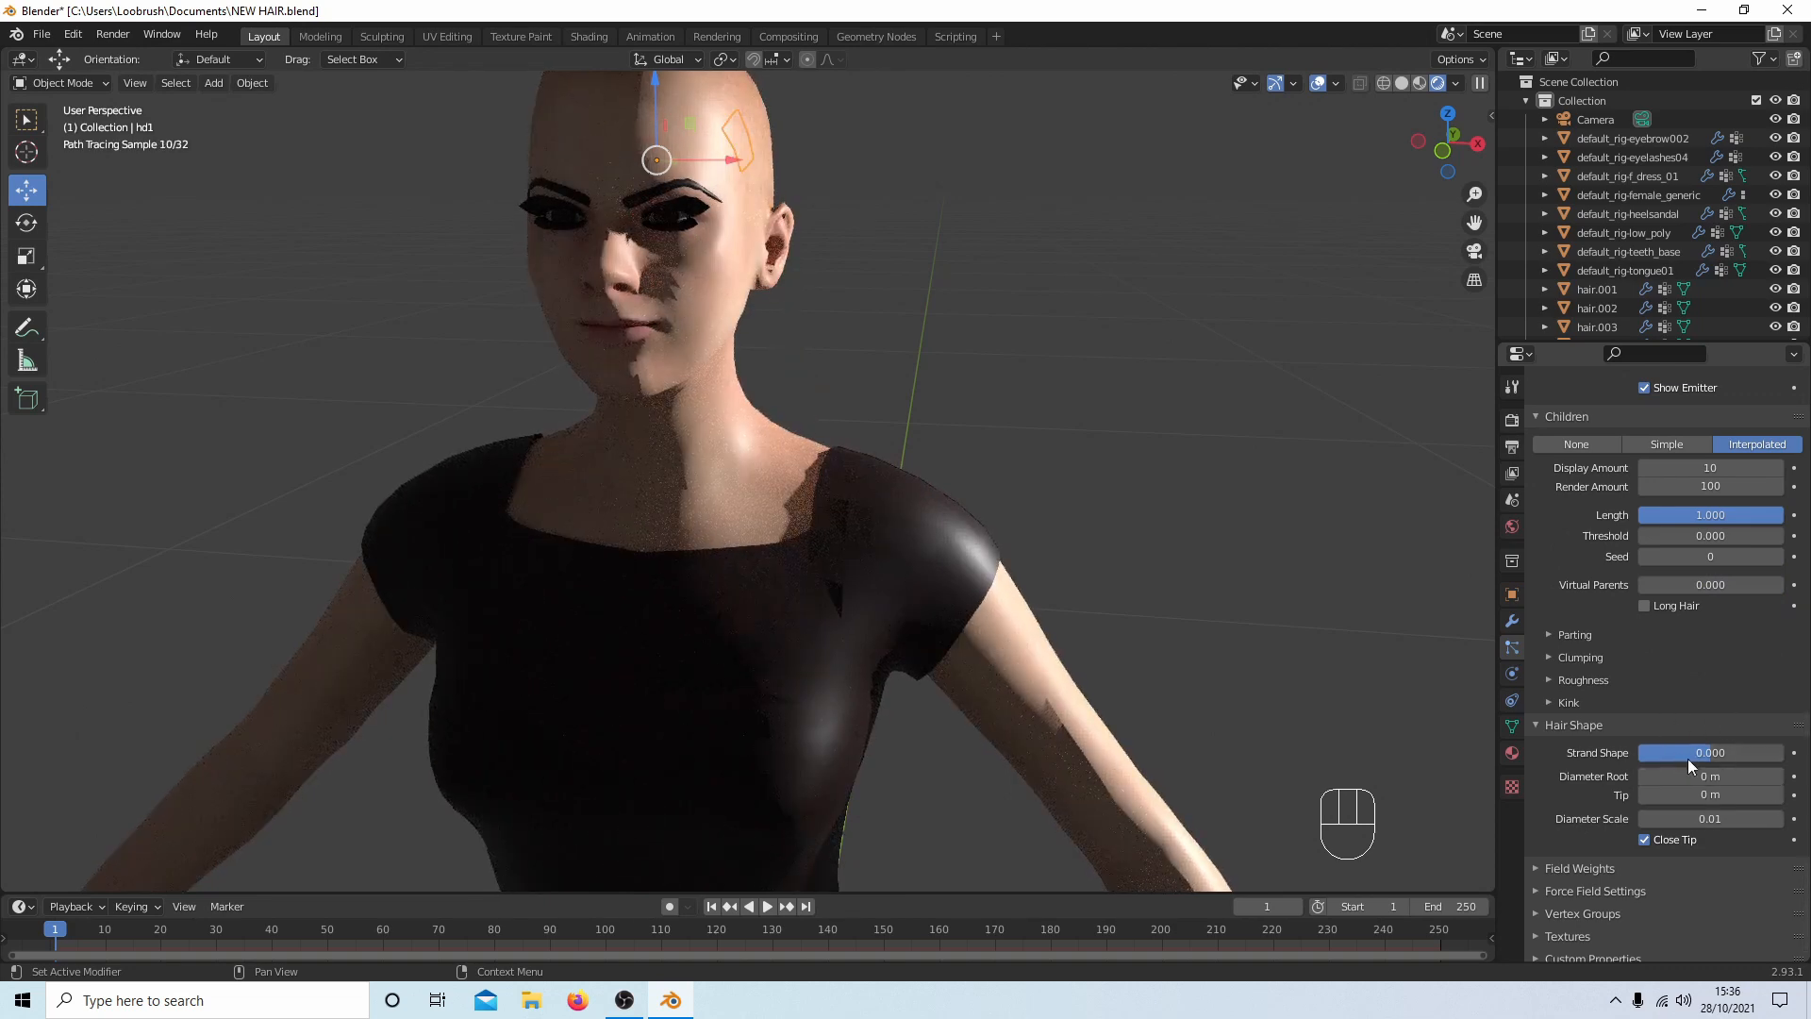
click(1780, 776)
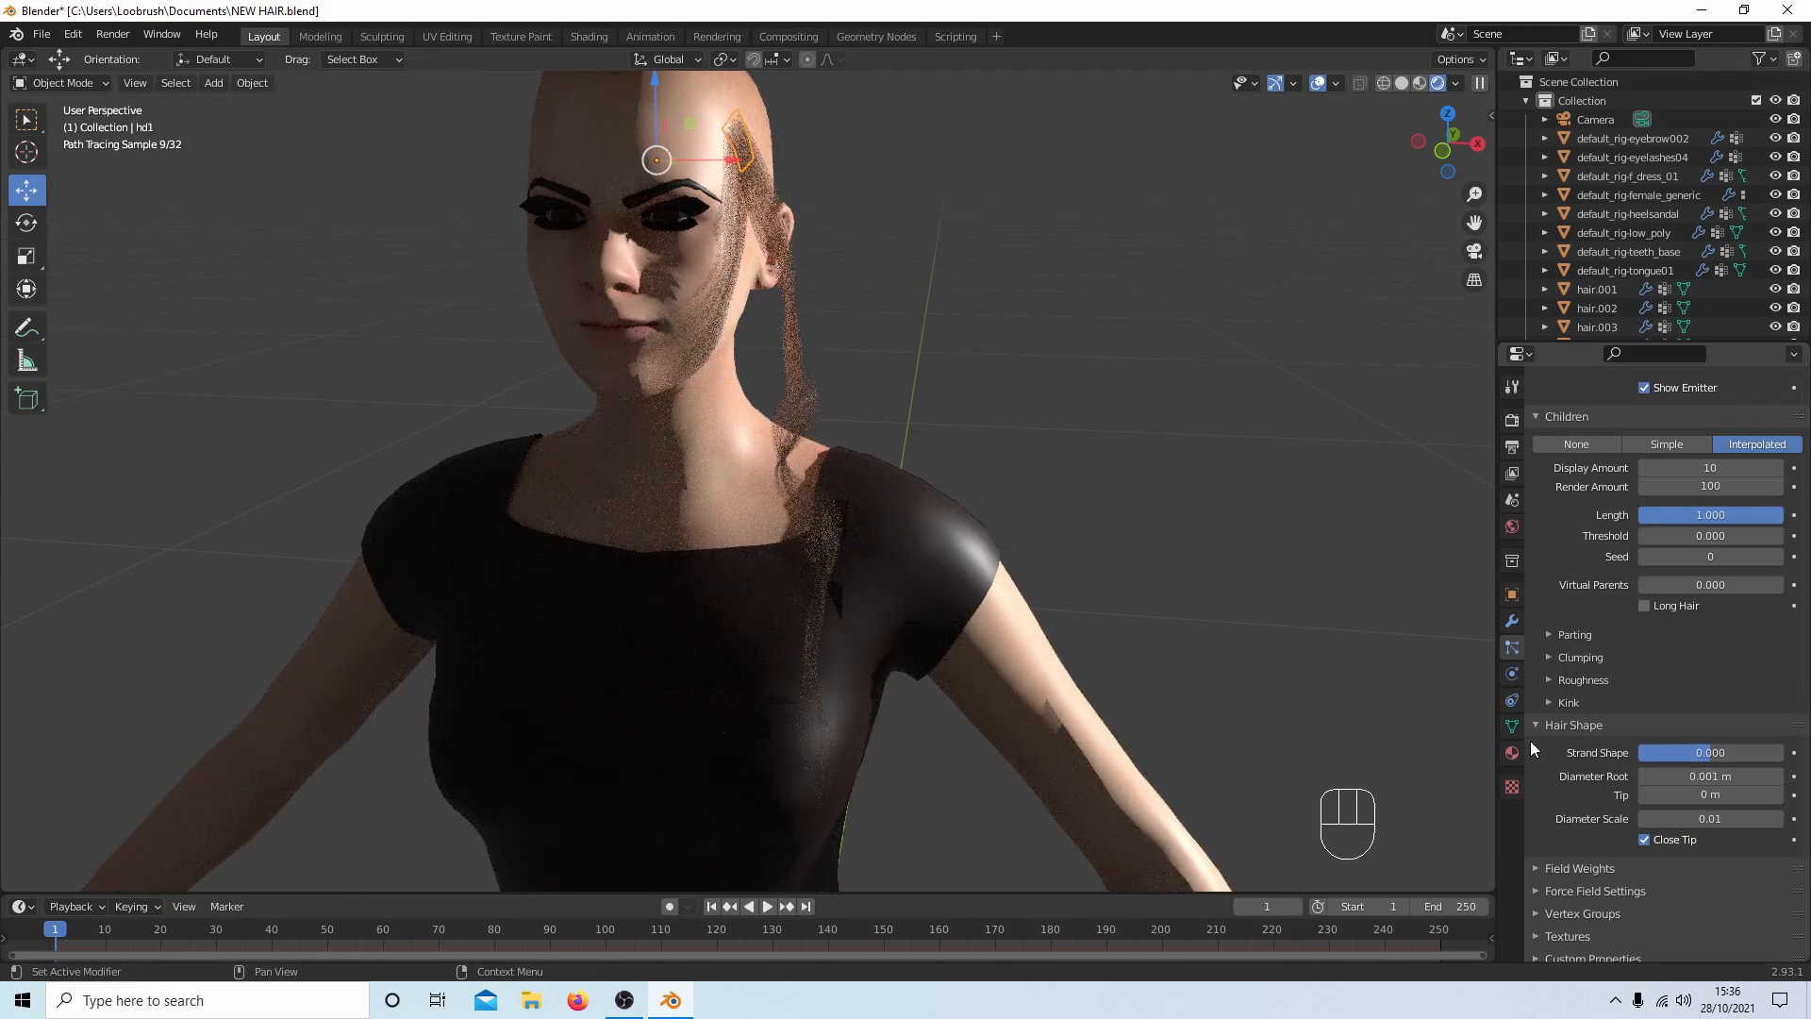
Set the children's display amount to 100 and check the strand's density from the side.
click(1707, 468)
key(BackSpace)
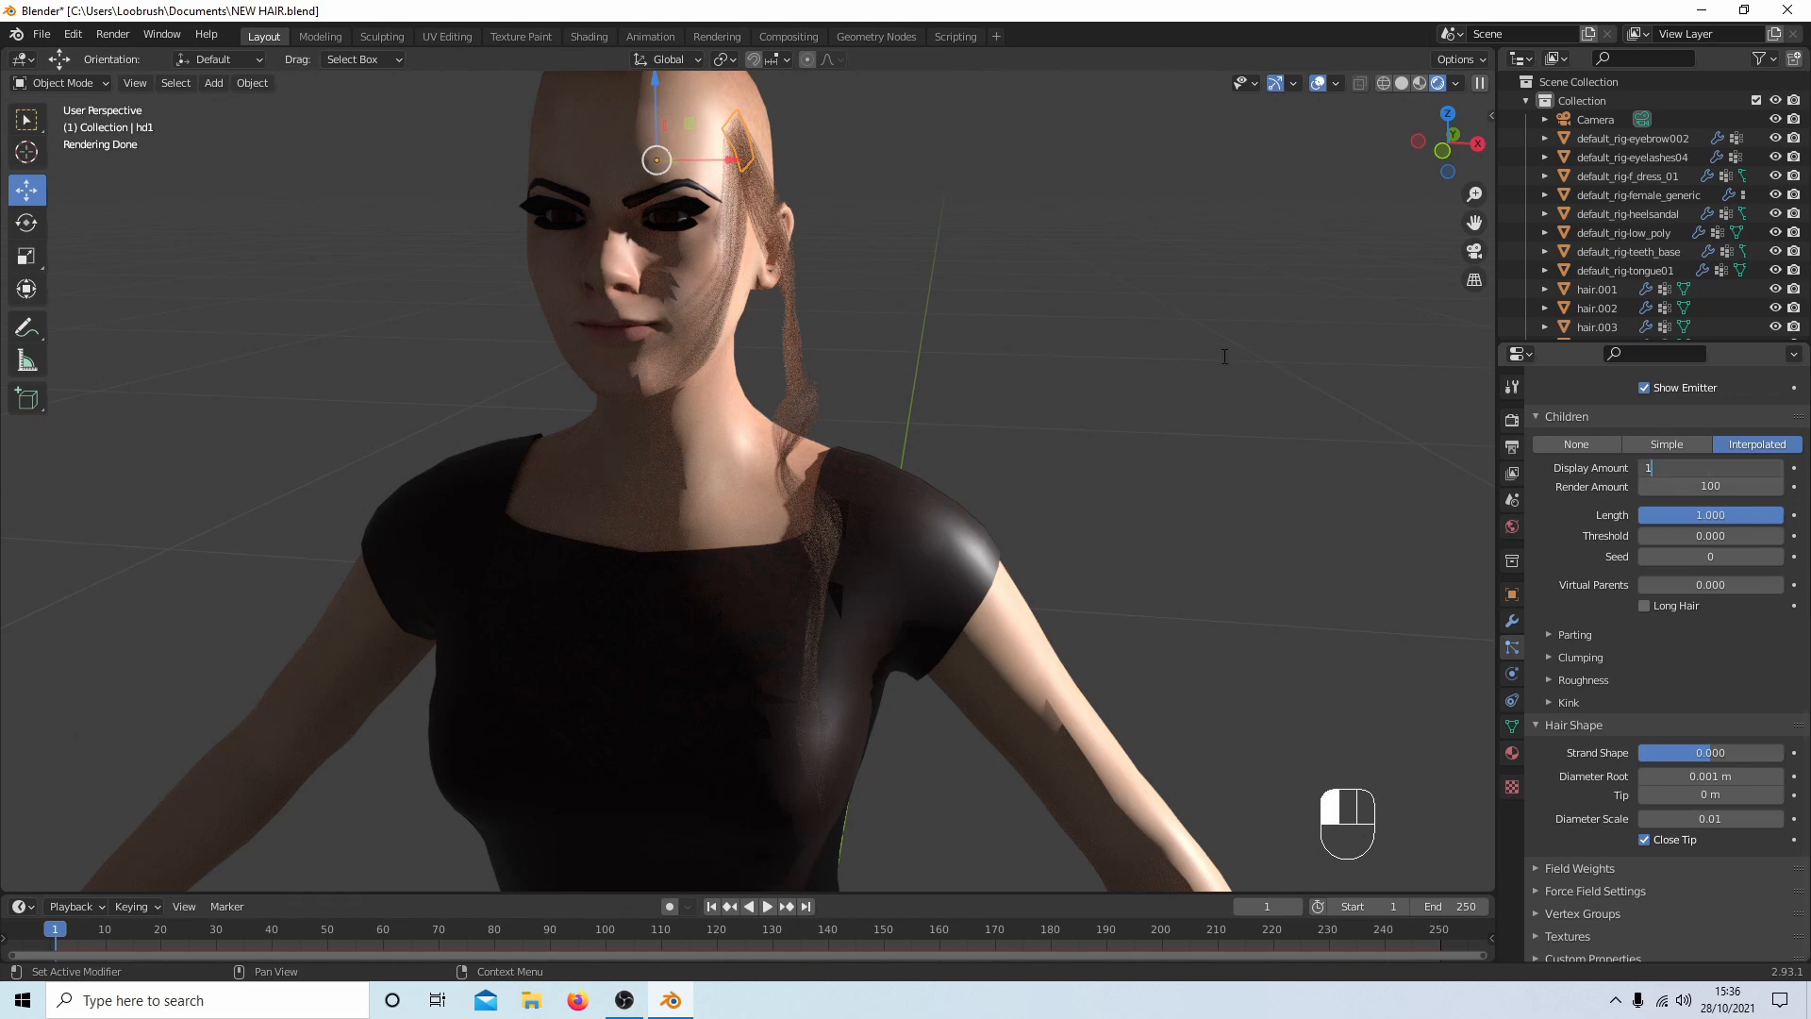
text(00)
click(1222, 354)
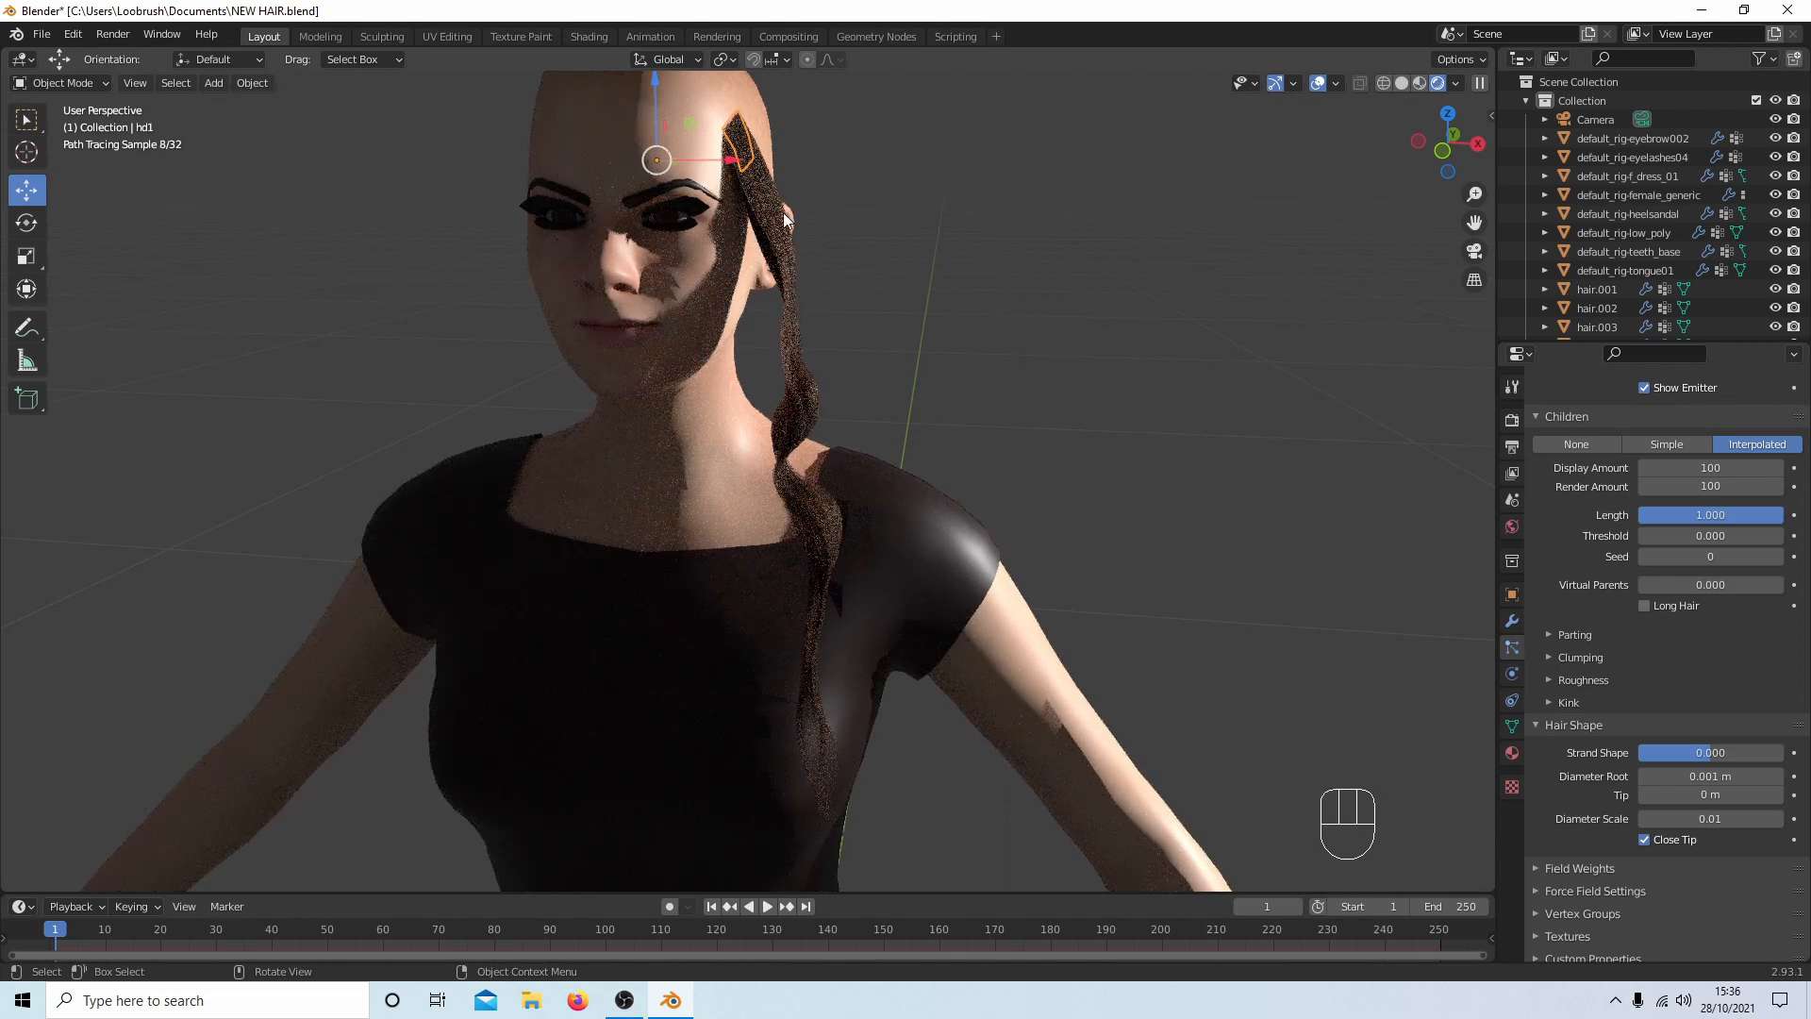
scroll(819, 441, up, 2)
scroll(819, 441, down, 1)
middle_drag(819, 441, 745, 385)
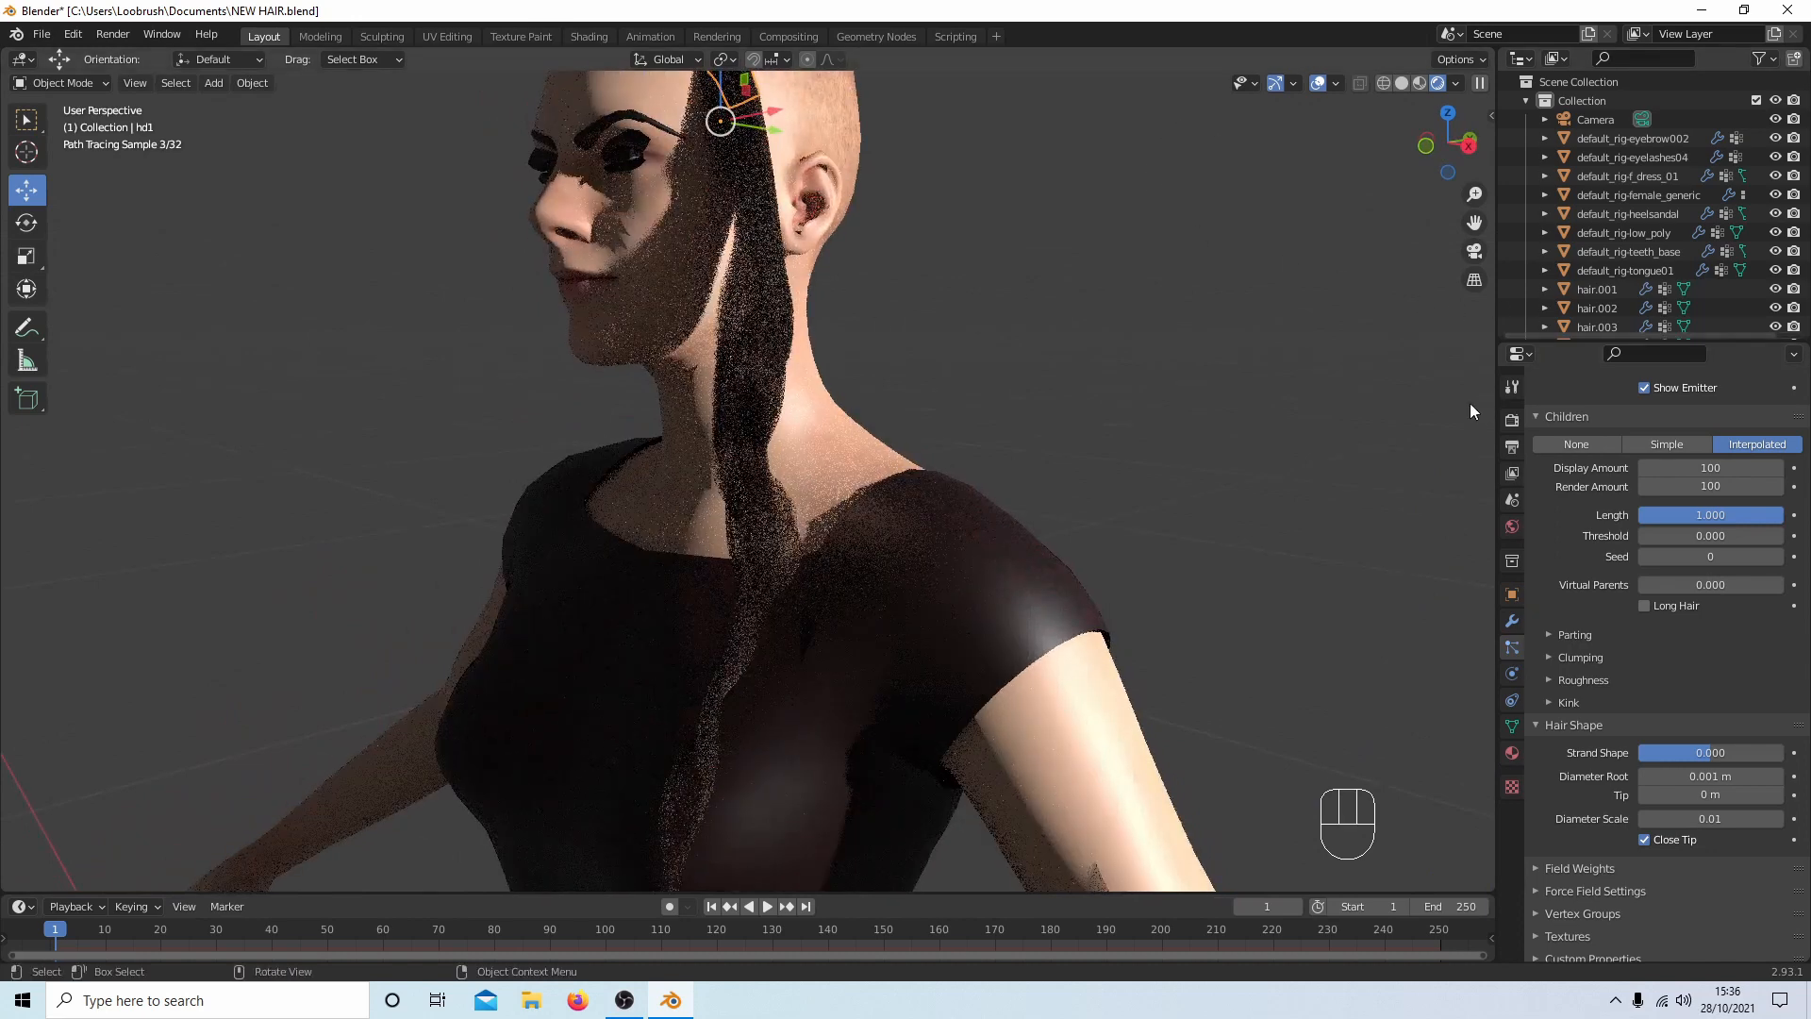
Switch the children to None and back to Interpolated to compare the strand with and without child hairs.
click(1573, 436)
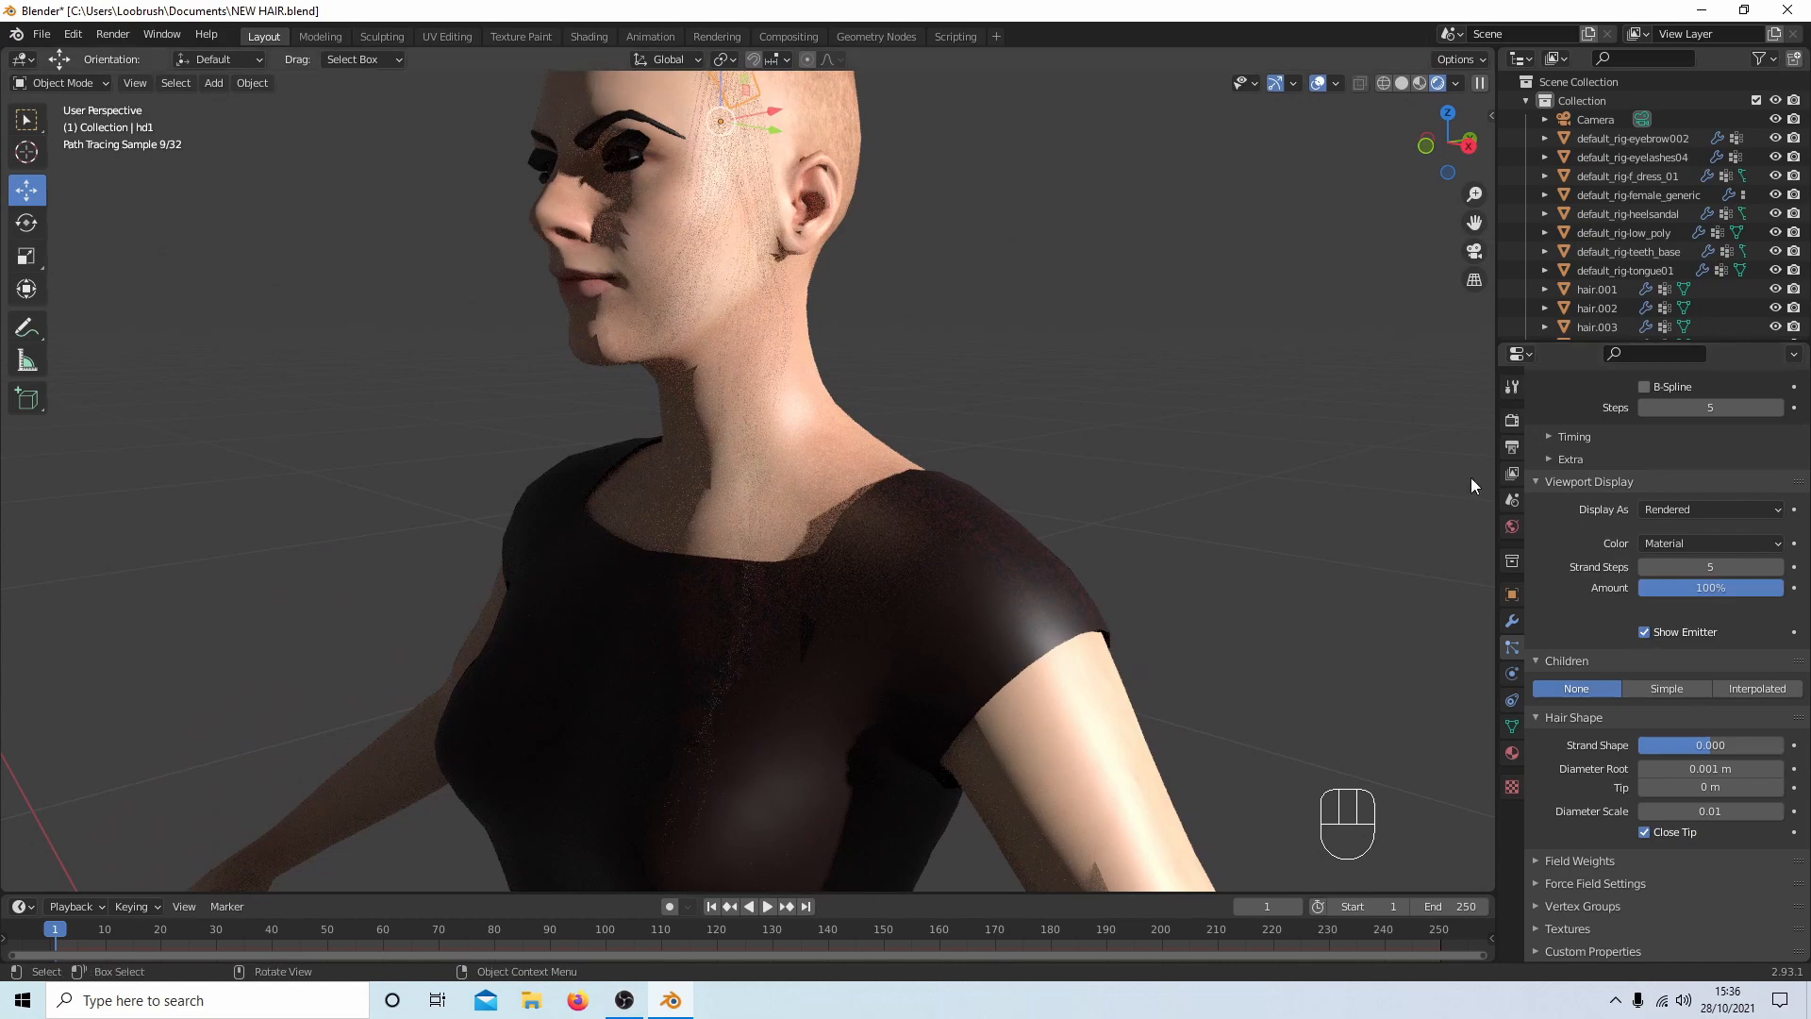
click(1781, 688)
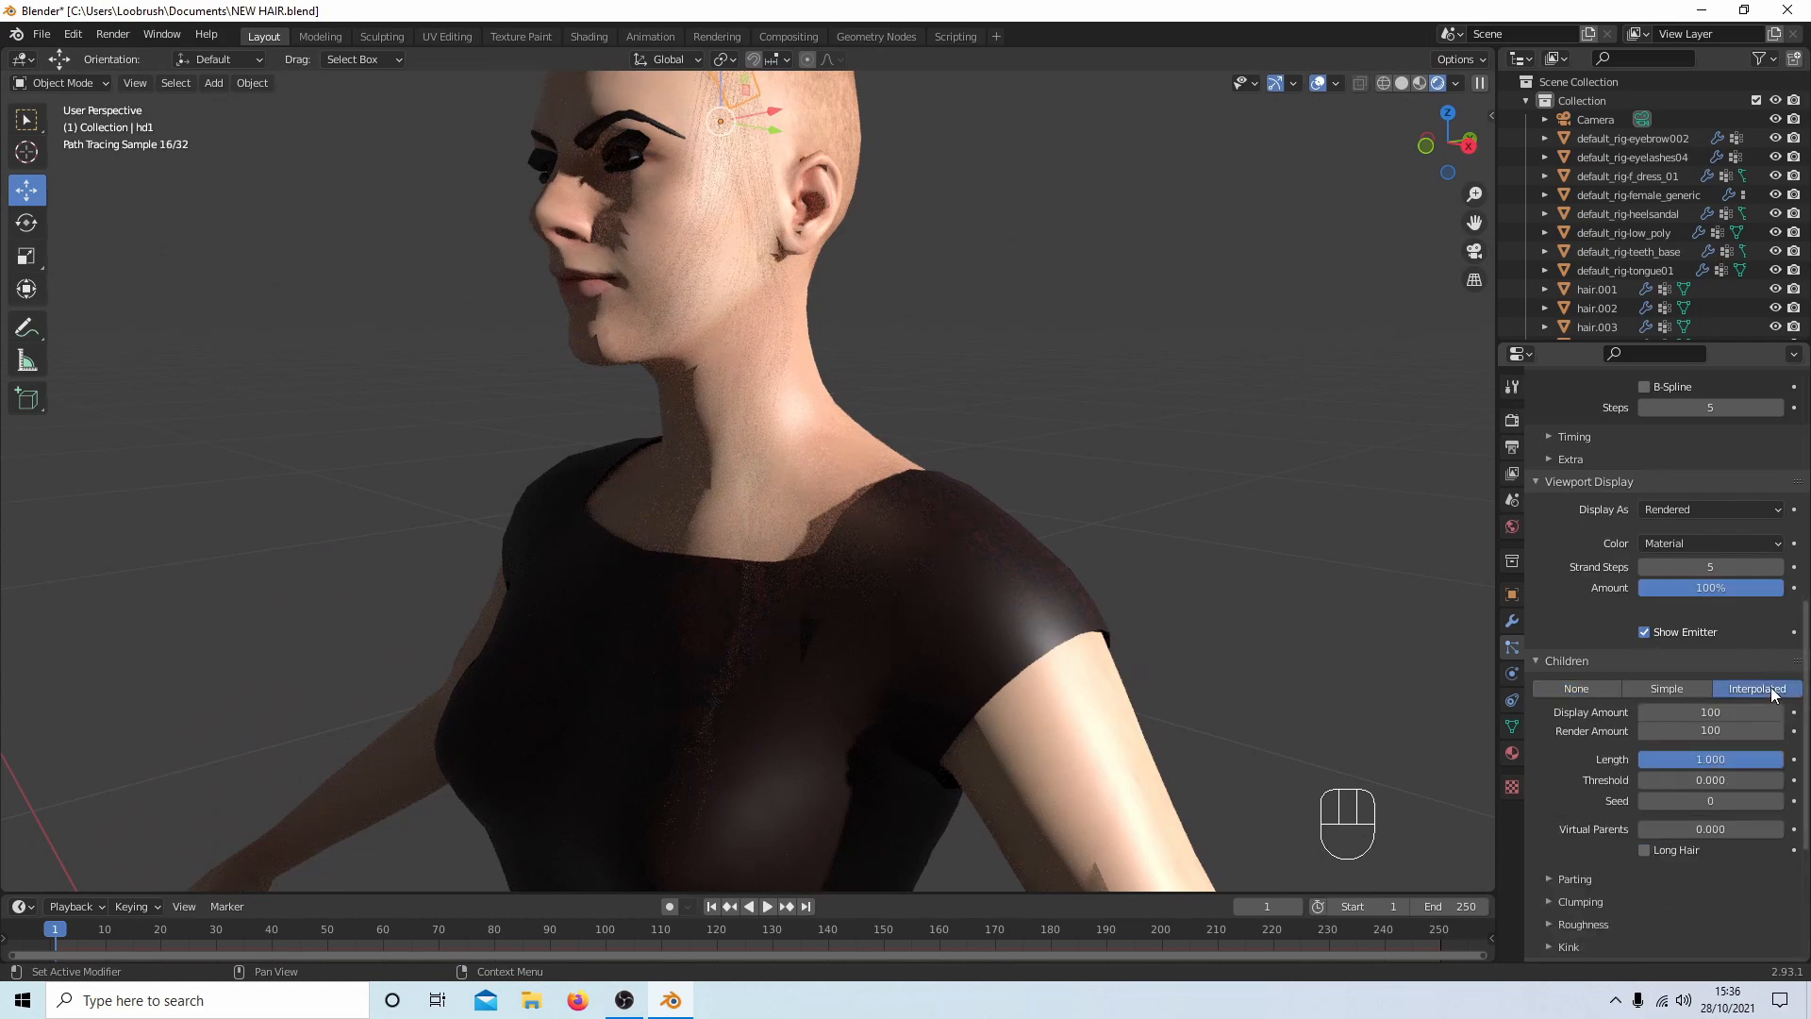
scroll(858, 217, down, 4)
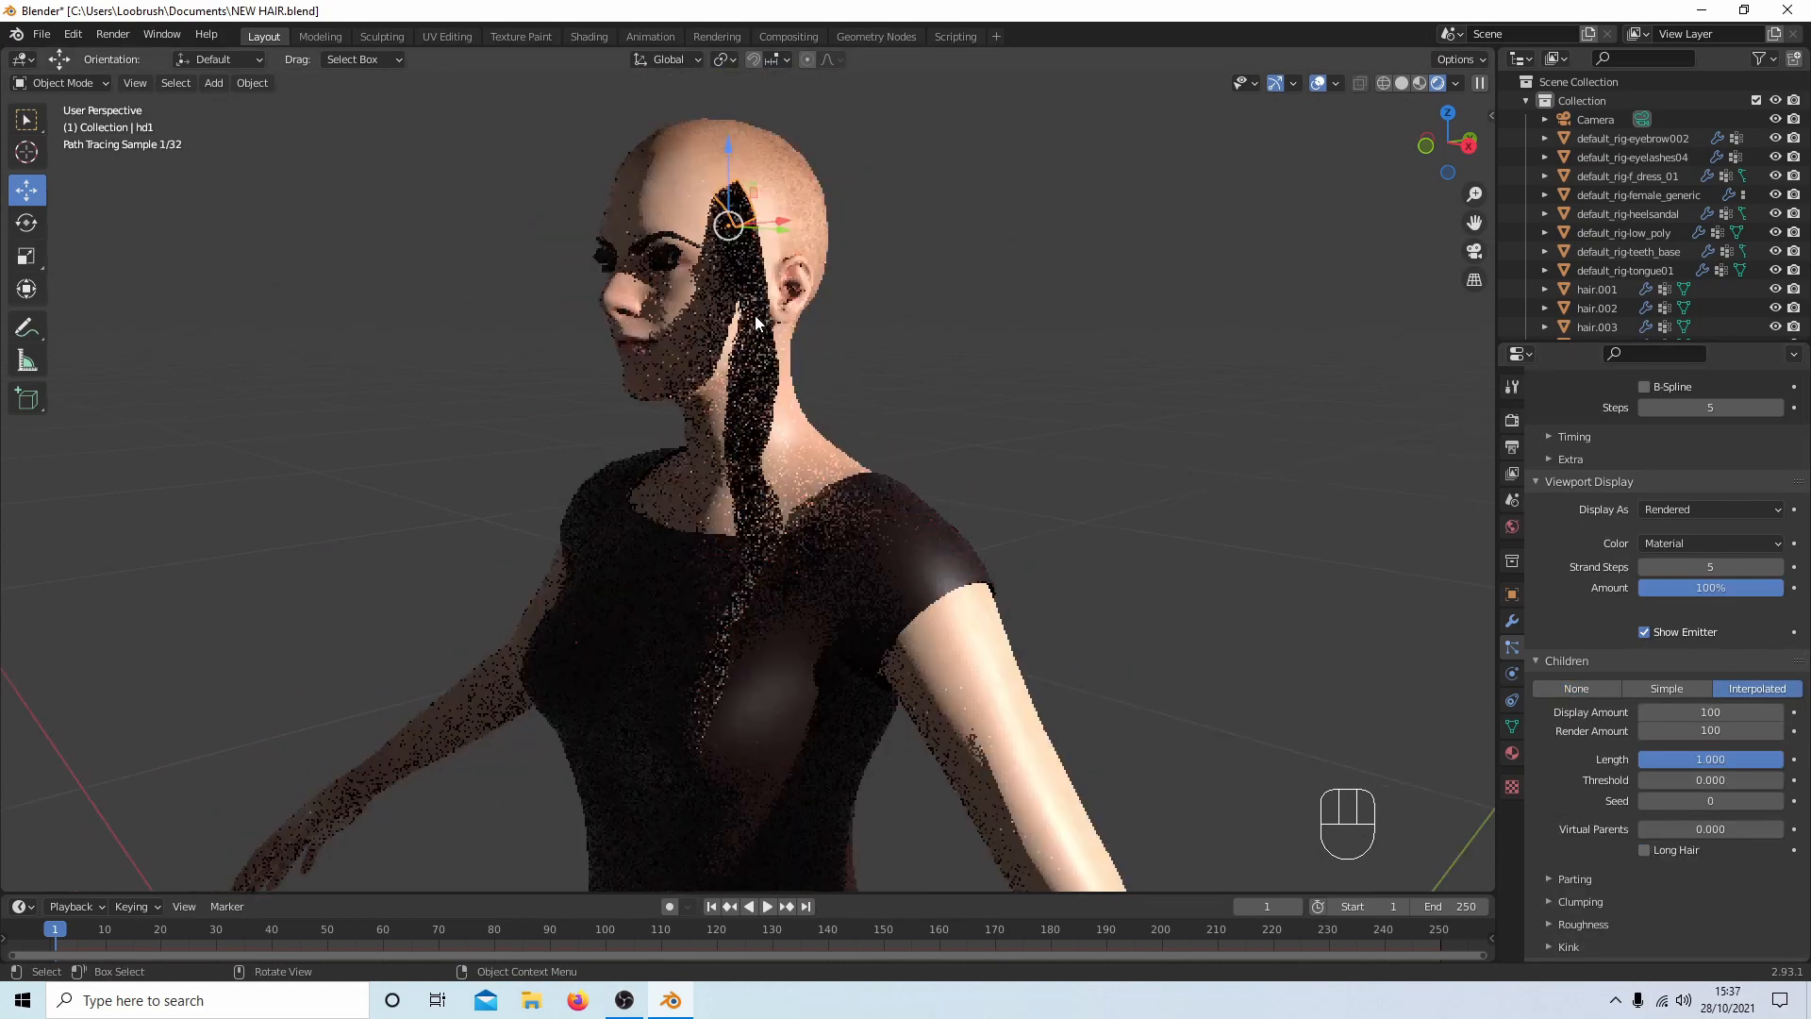
Switch the viewport to Solid shading, enter Particle Edit mode, and comb the hair strand lightly.
click(1401, 79)
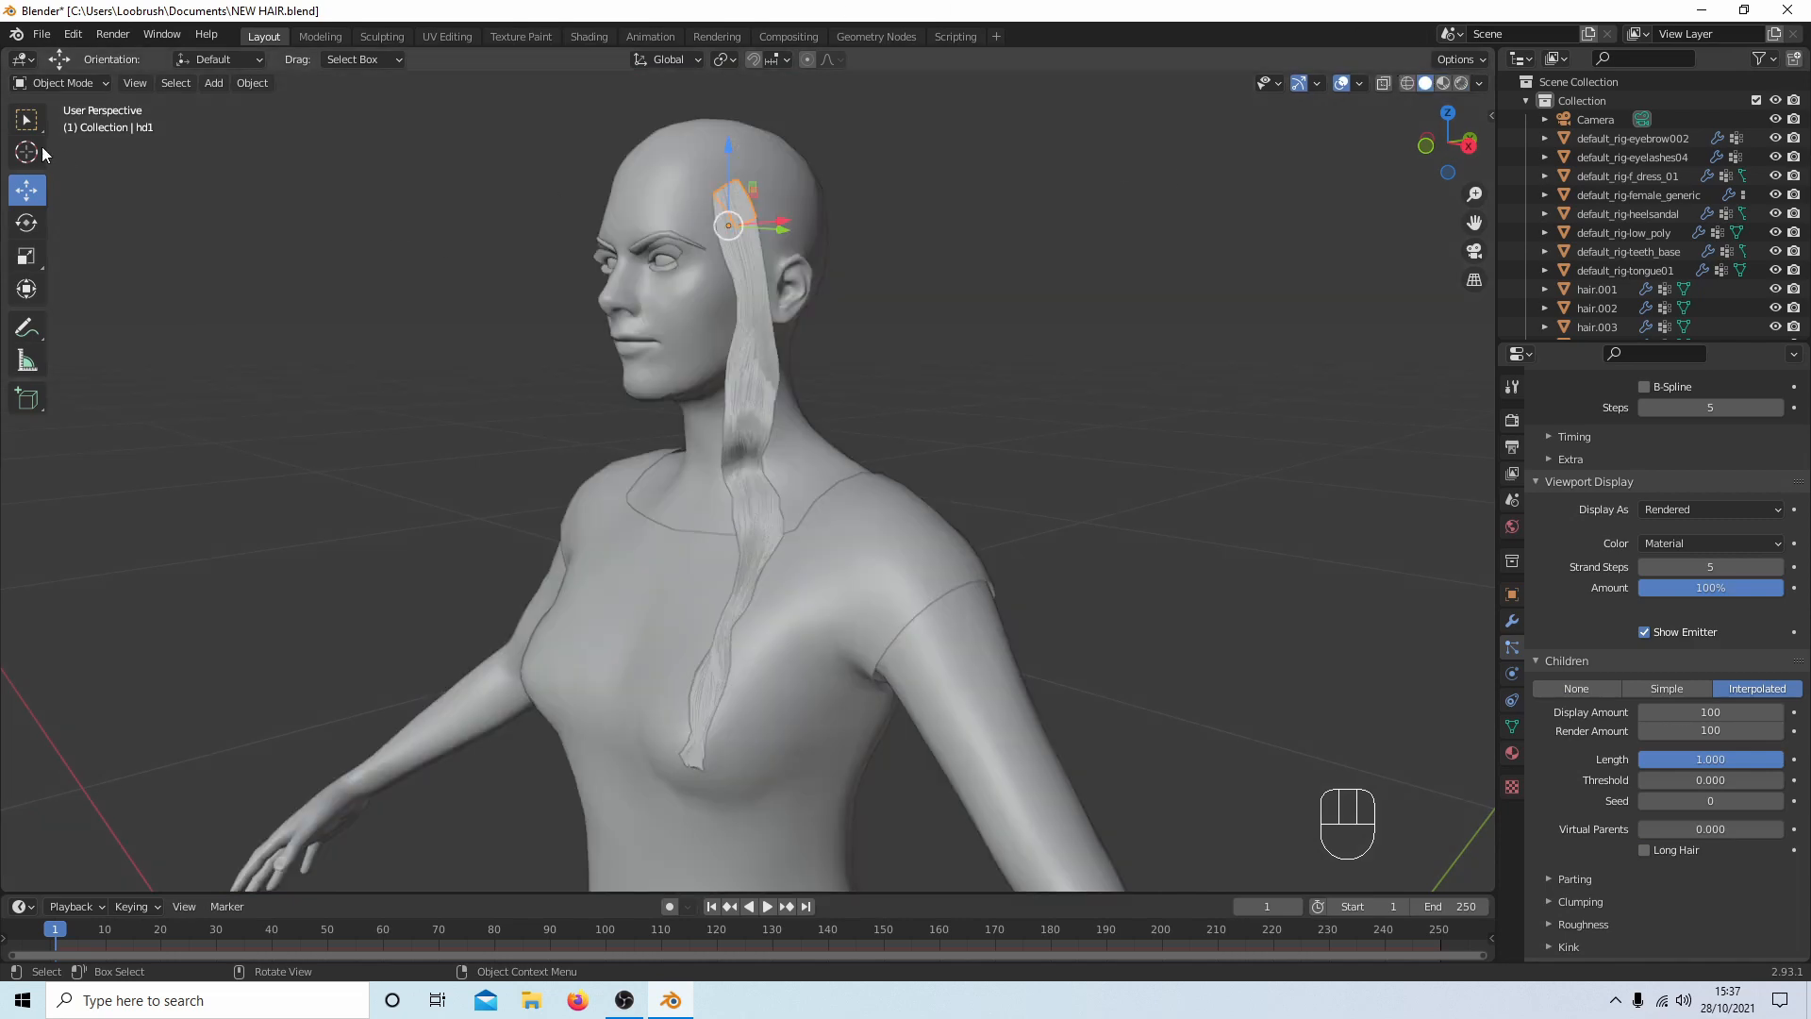
click(57, 83)
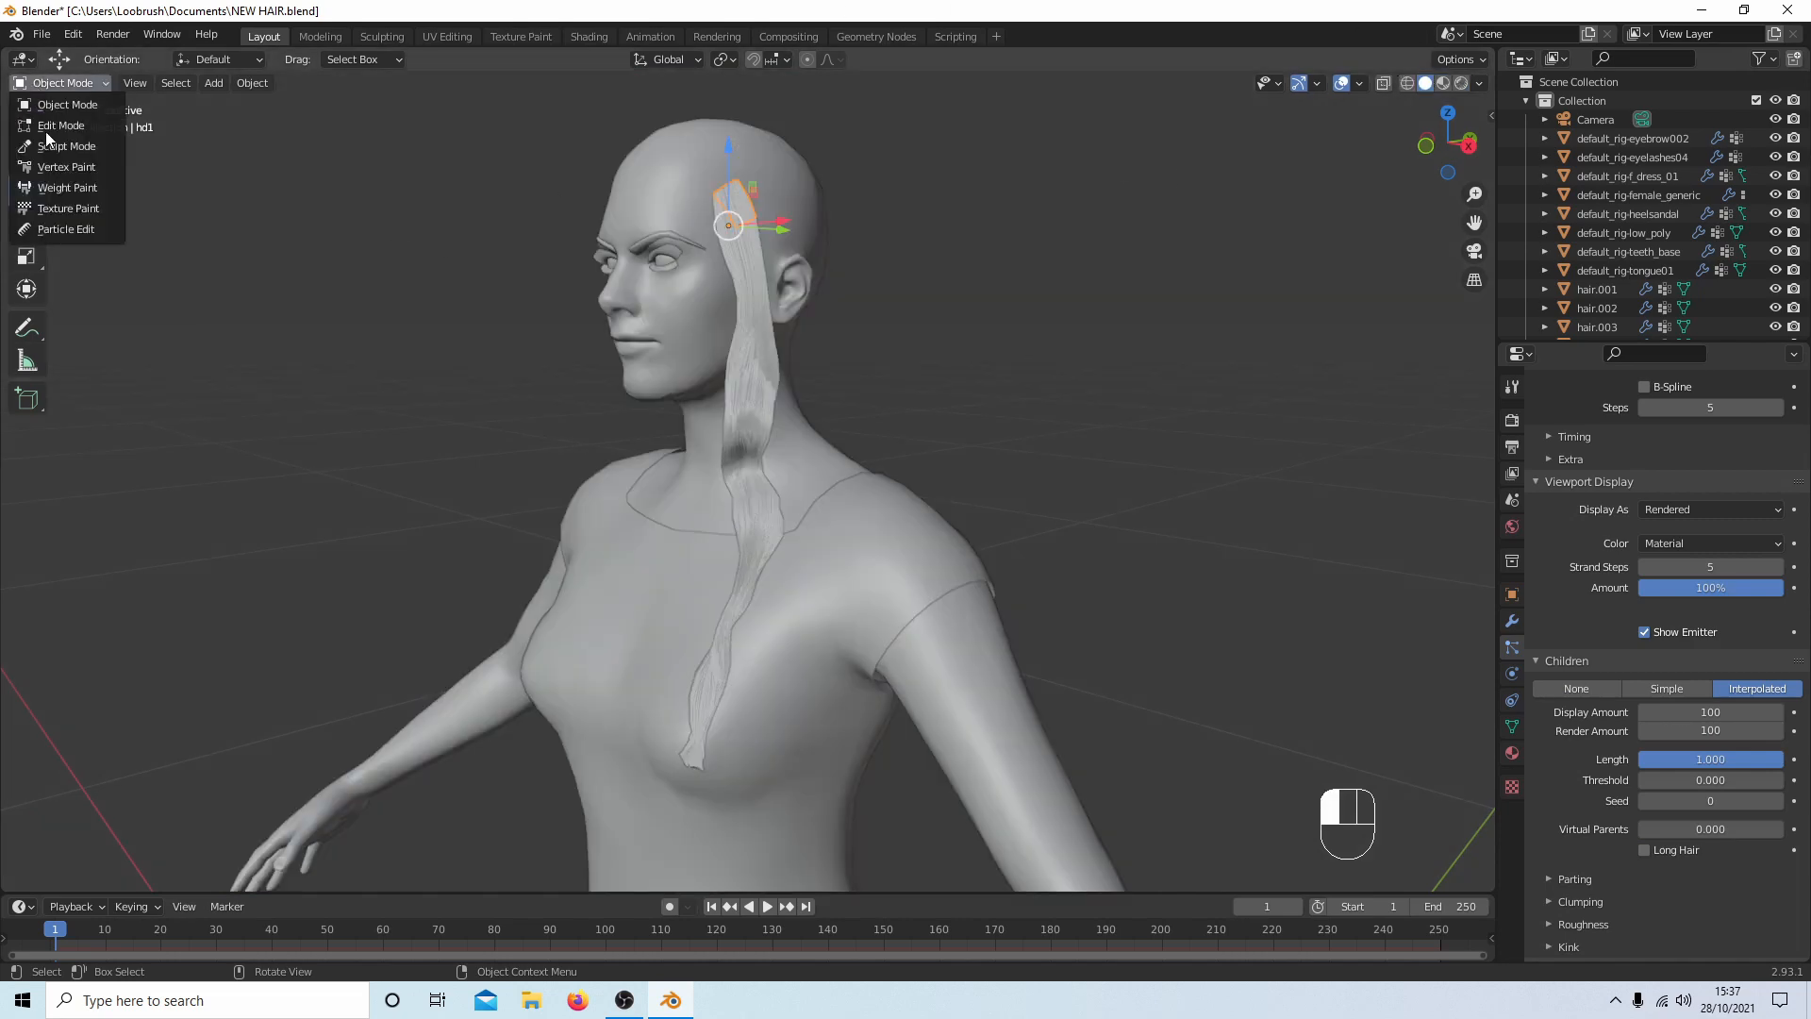
click(68, 229)
scroll(519, 389, up, 3)
mouse_move(535, 387)
middle_down()
mouse_move(579, 364)
mouse_move(653, 445)
mouse_move(796, 292)
middle_up()
mouse_move(778, 269)
mouse_down()
mouse_move(752, 246)
mouse_move(777, 267)
mouse_up()
scroll(863, 555, up, 1)
drag(899, 765, 866, 751)
middle_drag(866, 752, 652, 608)
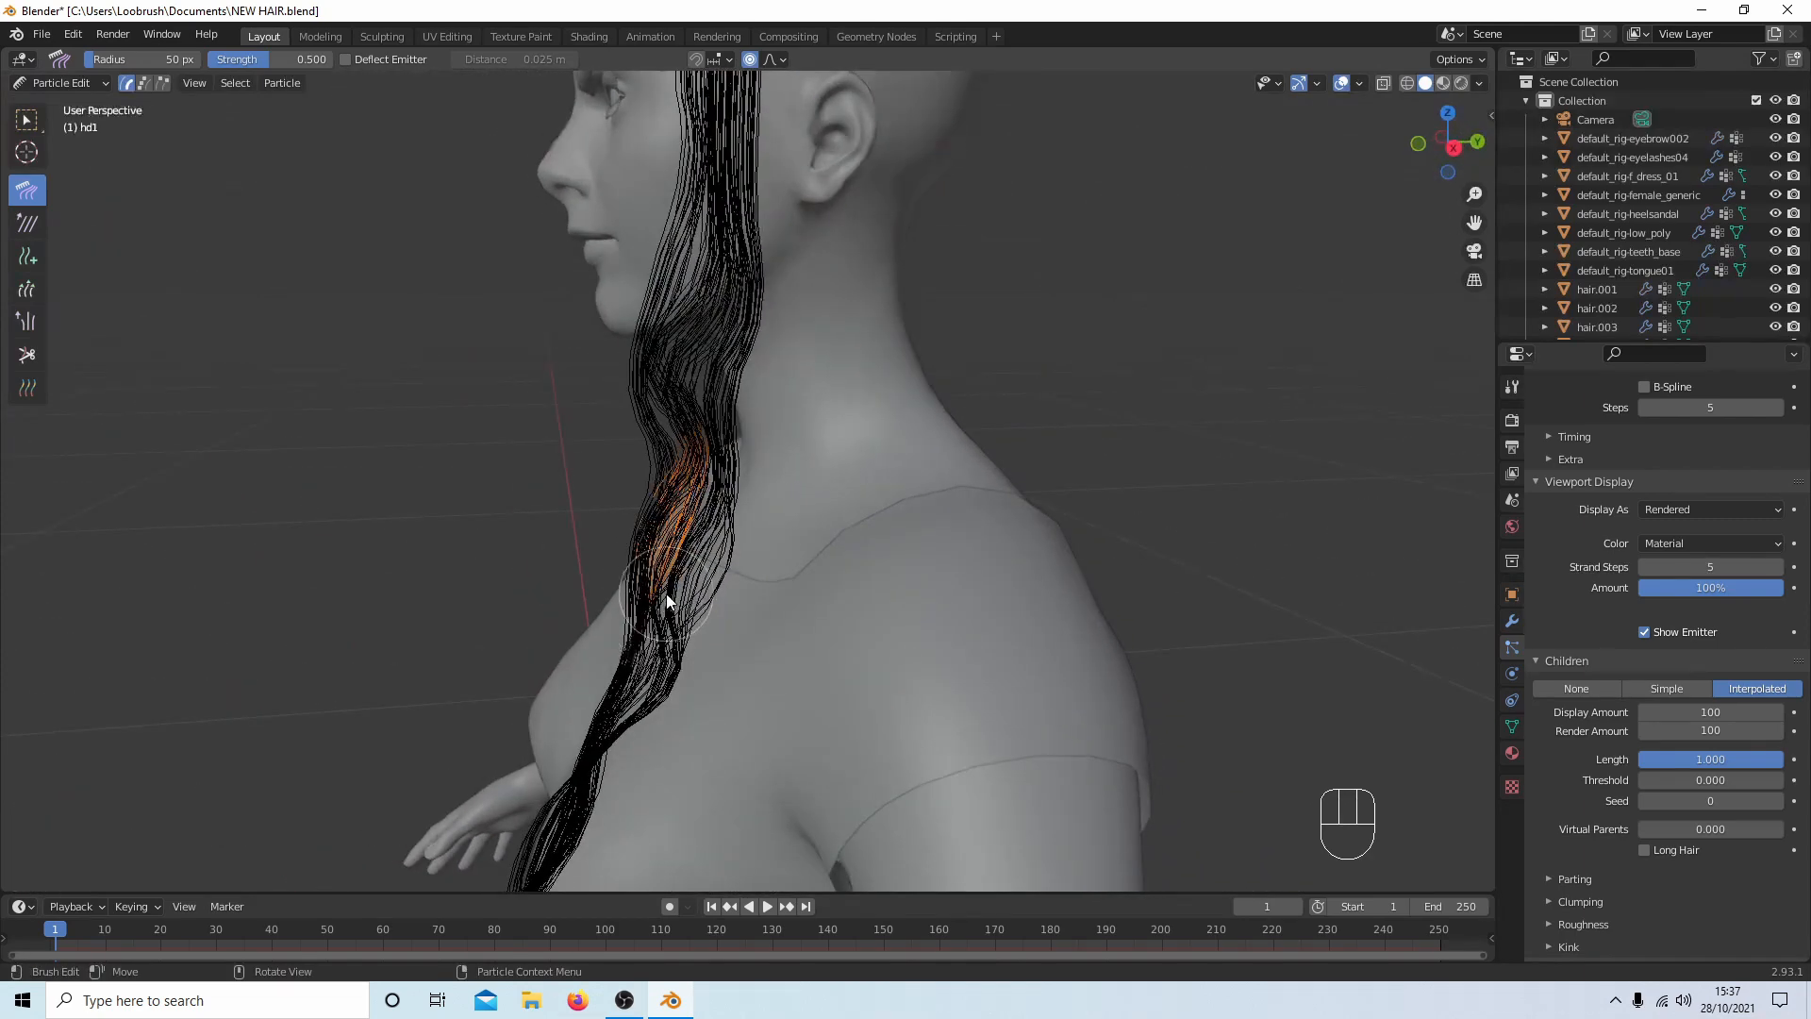
Comb the strand's lower part above the chest and its upper part beside the neck.
drag(666, 592, 676, 615)
drag(640, 717, 677, 745)
mouse_move(745, 281)
mouse_down()
mouse_move(777, 270)
mouse_move(766, 250)
mouse_move(758, 272)
mouse_up()
scroll(787, 262, down, 2)
drag(756, 275, 709, 302)
middle_drag(708, 335, 848, 384)
scroll(790, 337, up, 2)
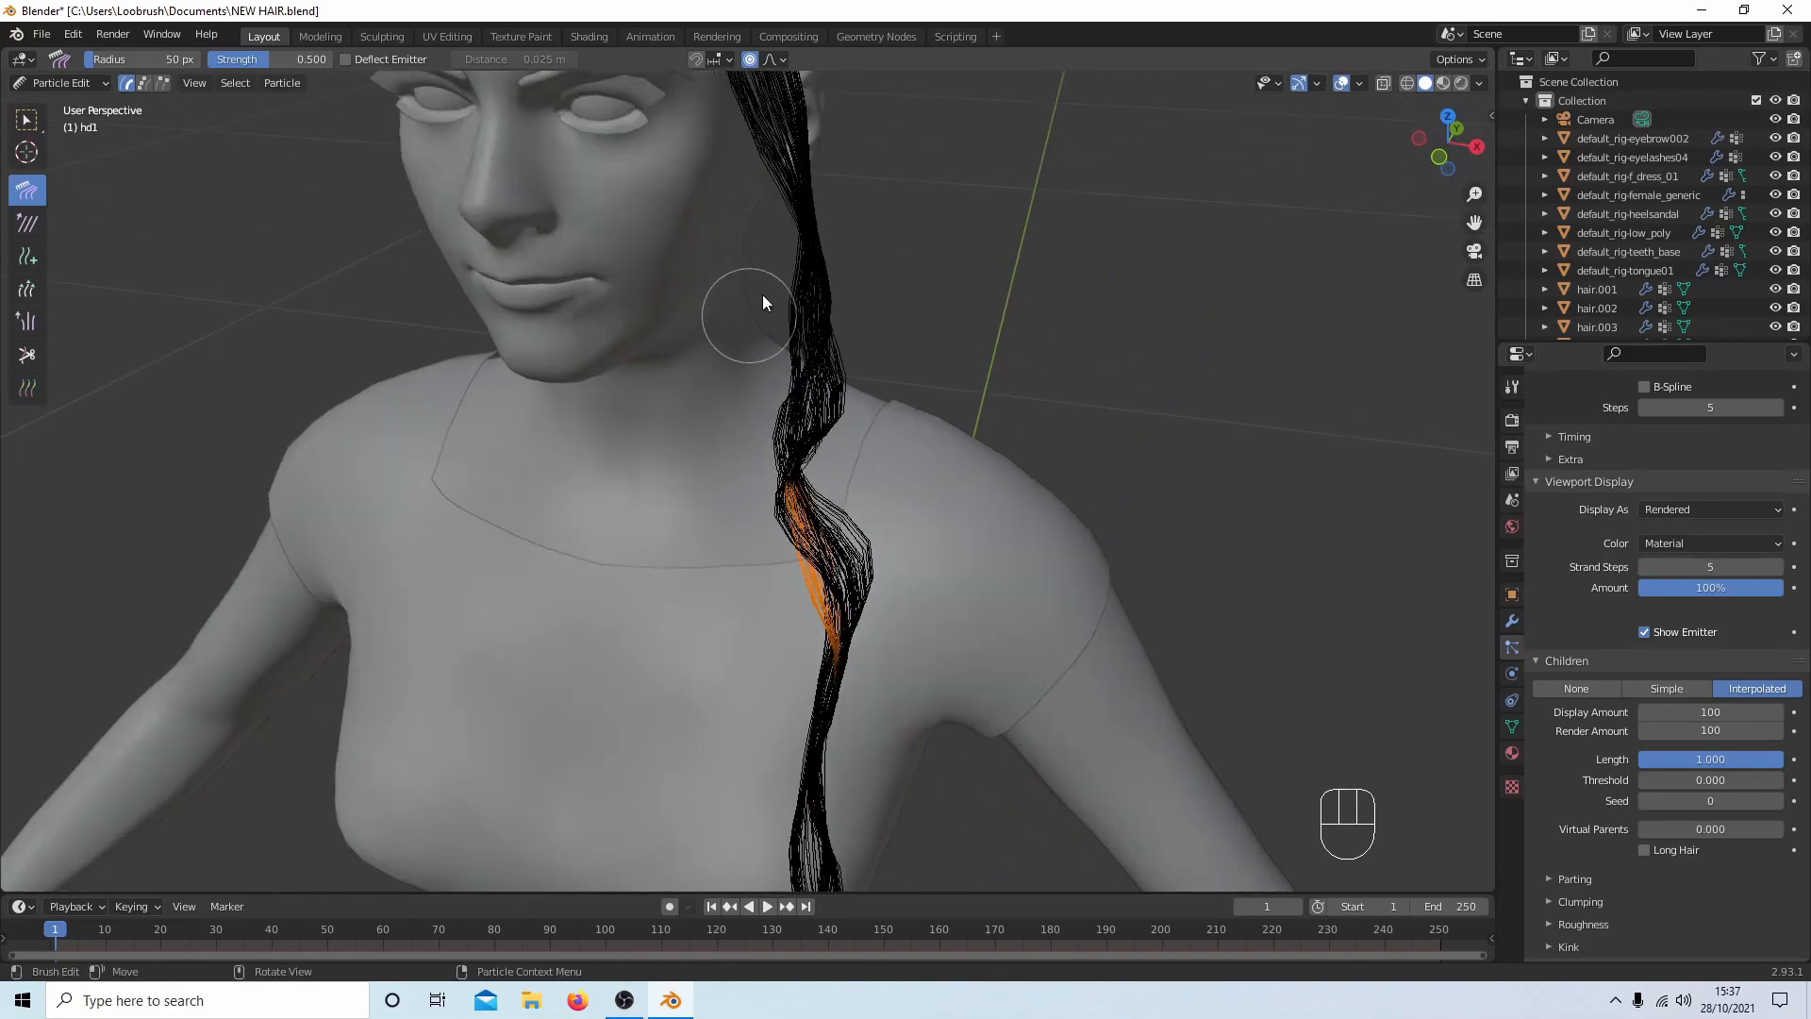
Switch to point select mode, clear the selection, and circle-select the strand's front-edge points just below the jaw.
click(144, 84)
mouse_move(981, 268)
middle_down()
mouse_move(859, 298)
mouse_move(734, 281)
middle_up()
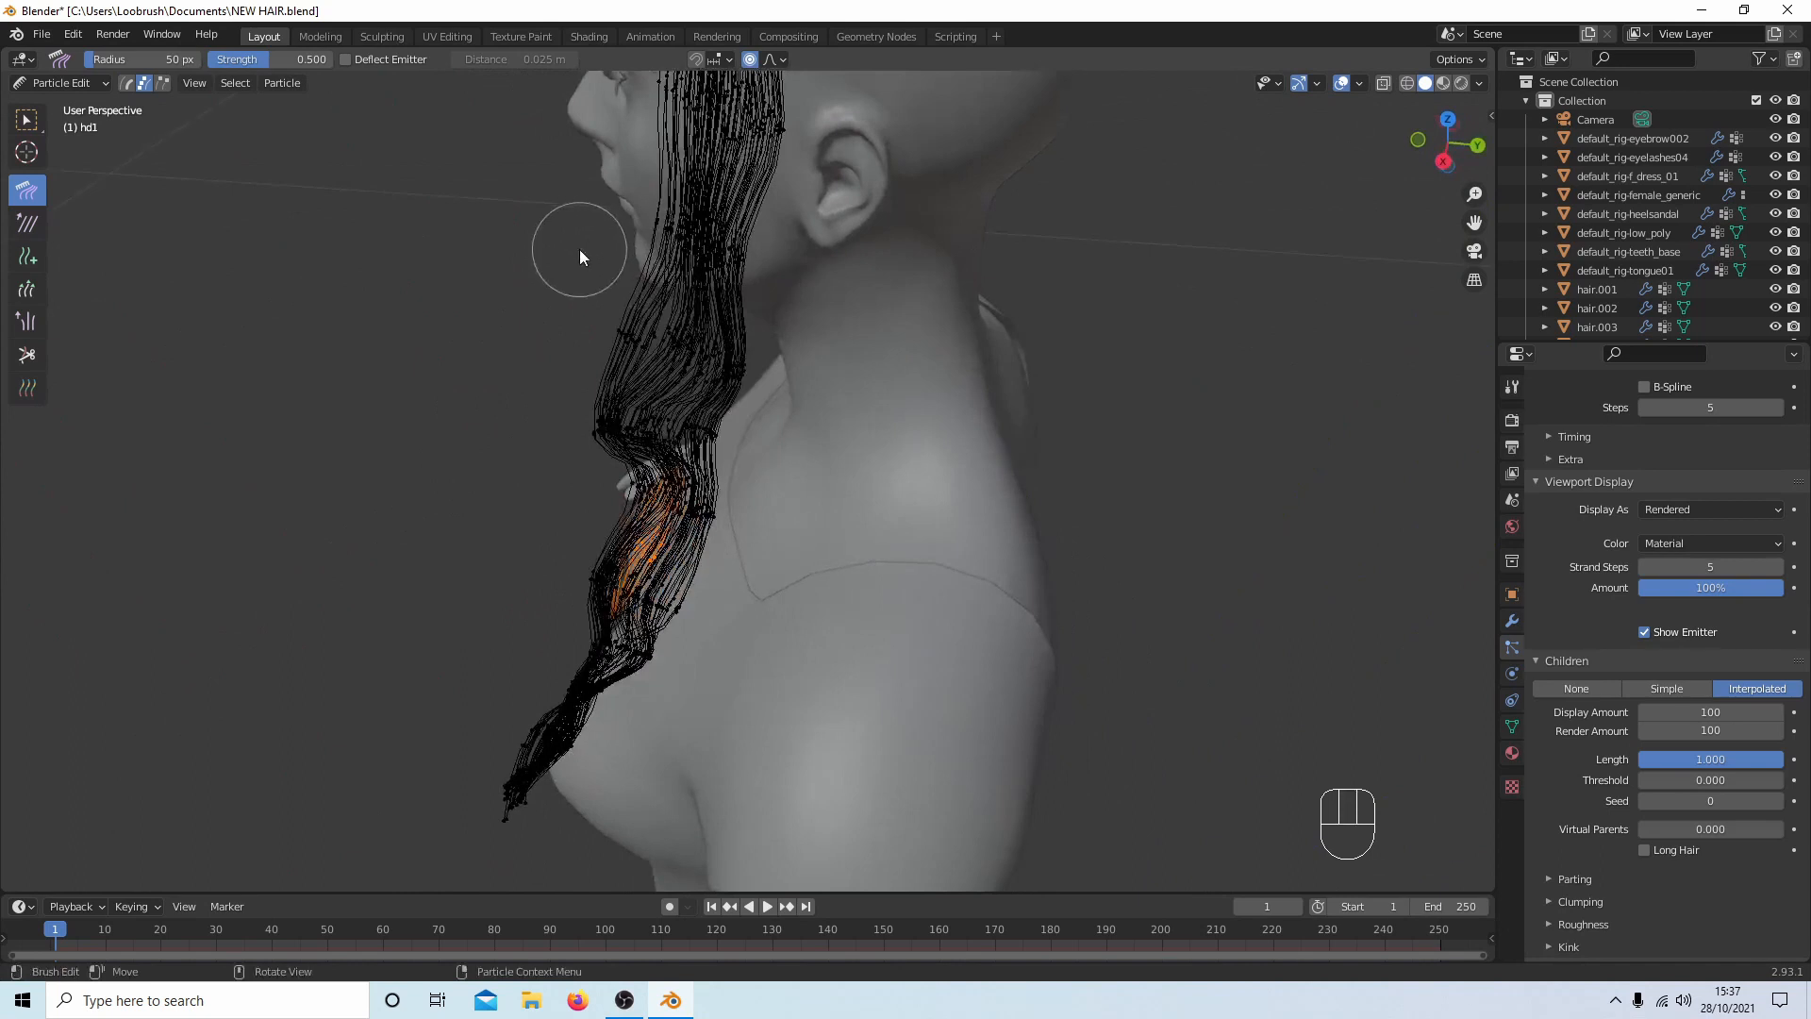
key(alt+a)
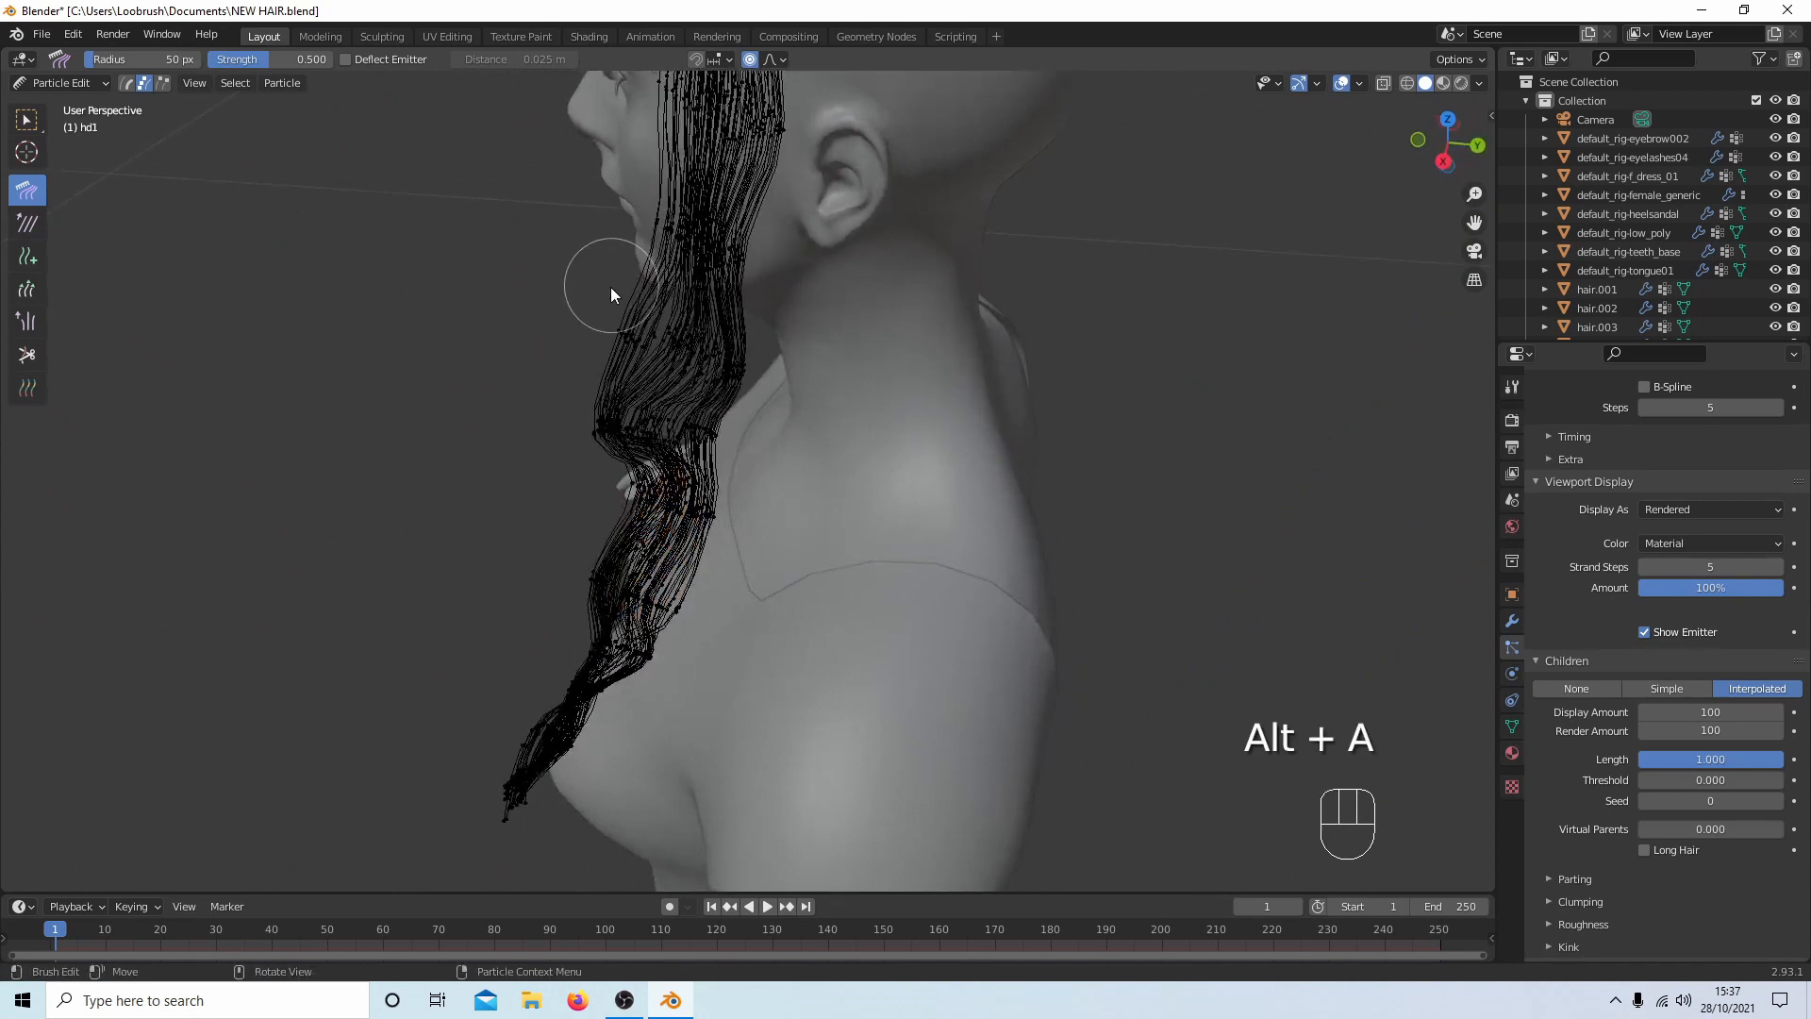
key(c)
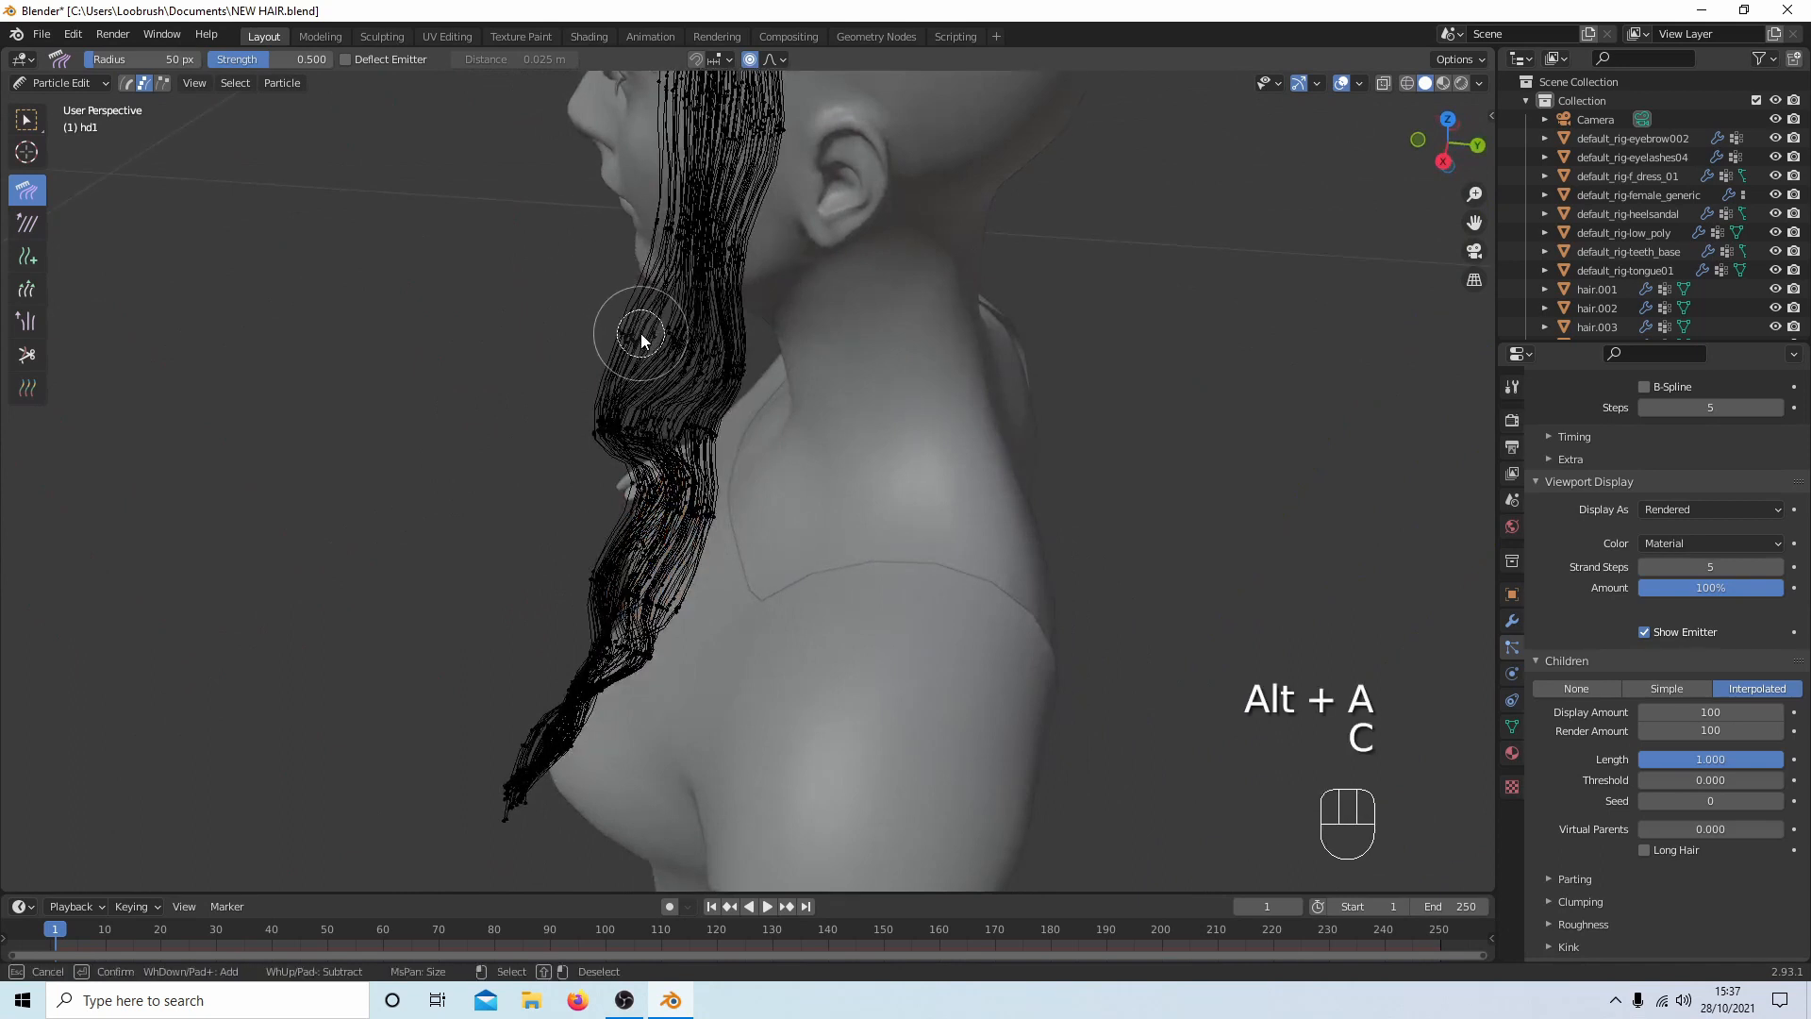
mouse_move(642, 340)
mouse_down()
mouse_move(566, 295)
mouse_move(578, 321)
mouse_up()
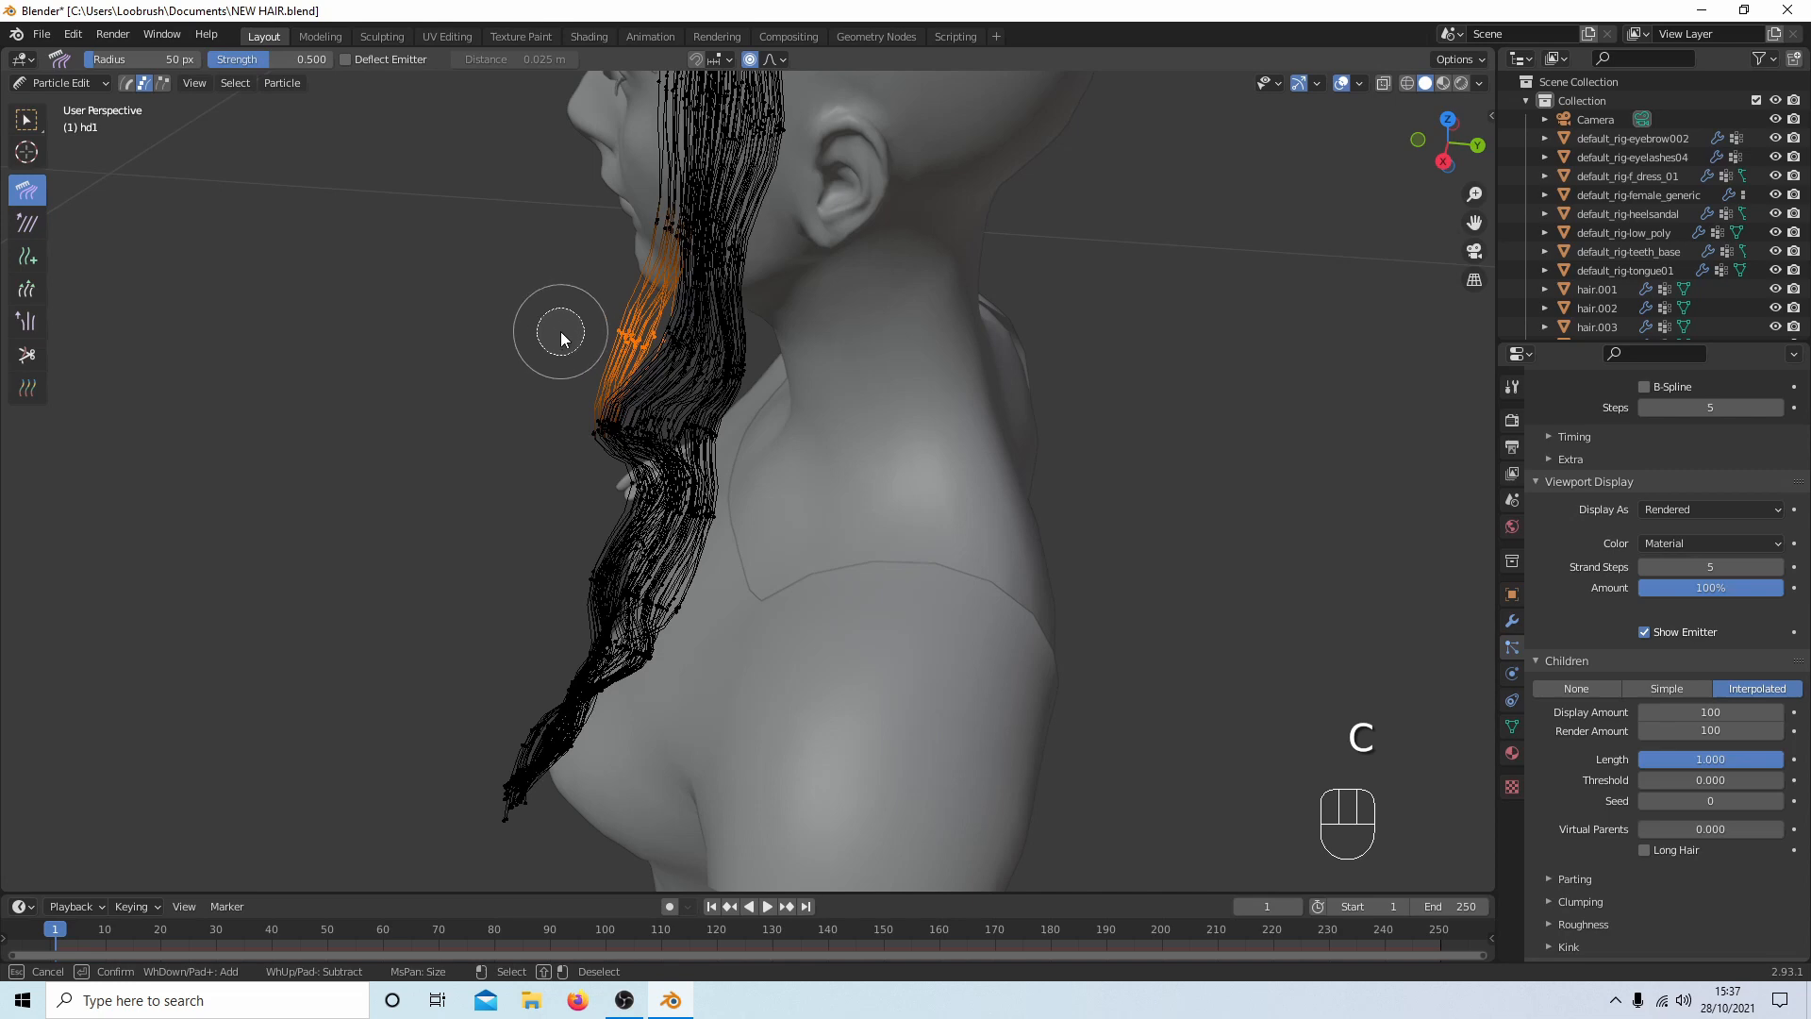
right_click(561, 303)
Comb the selected points outward from the neck in the front view.
key(KP_1)
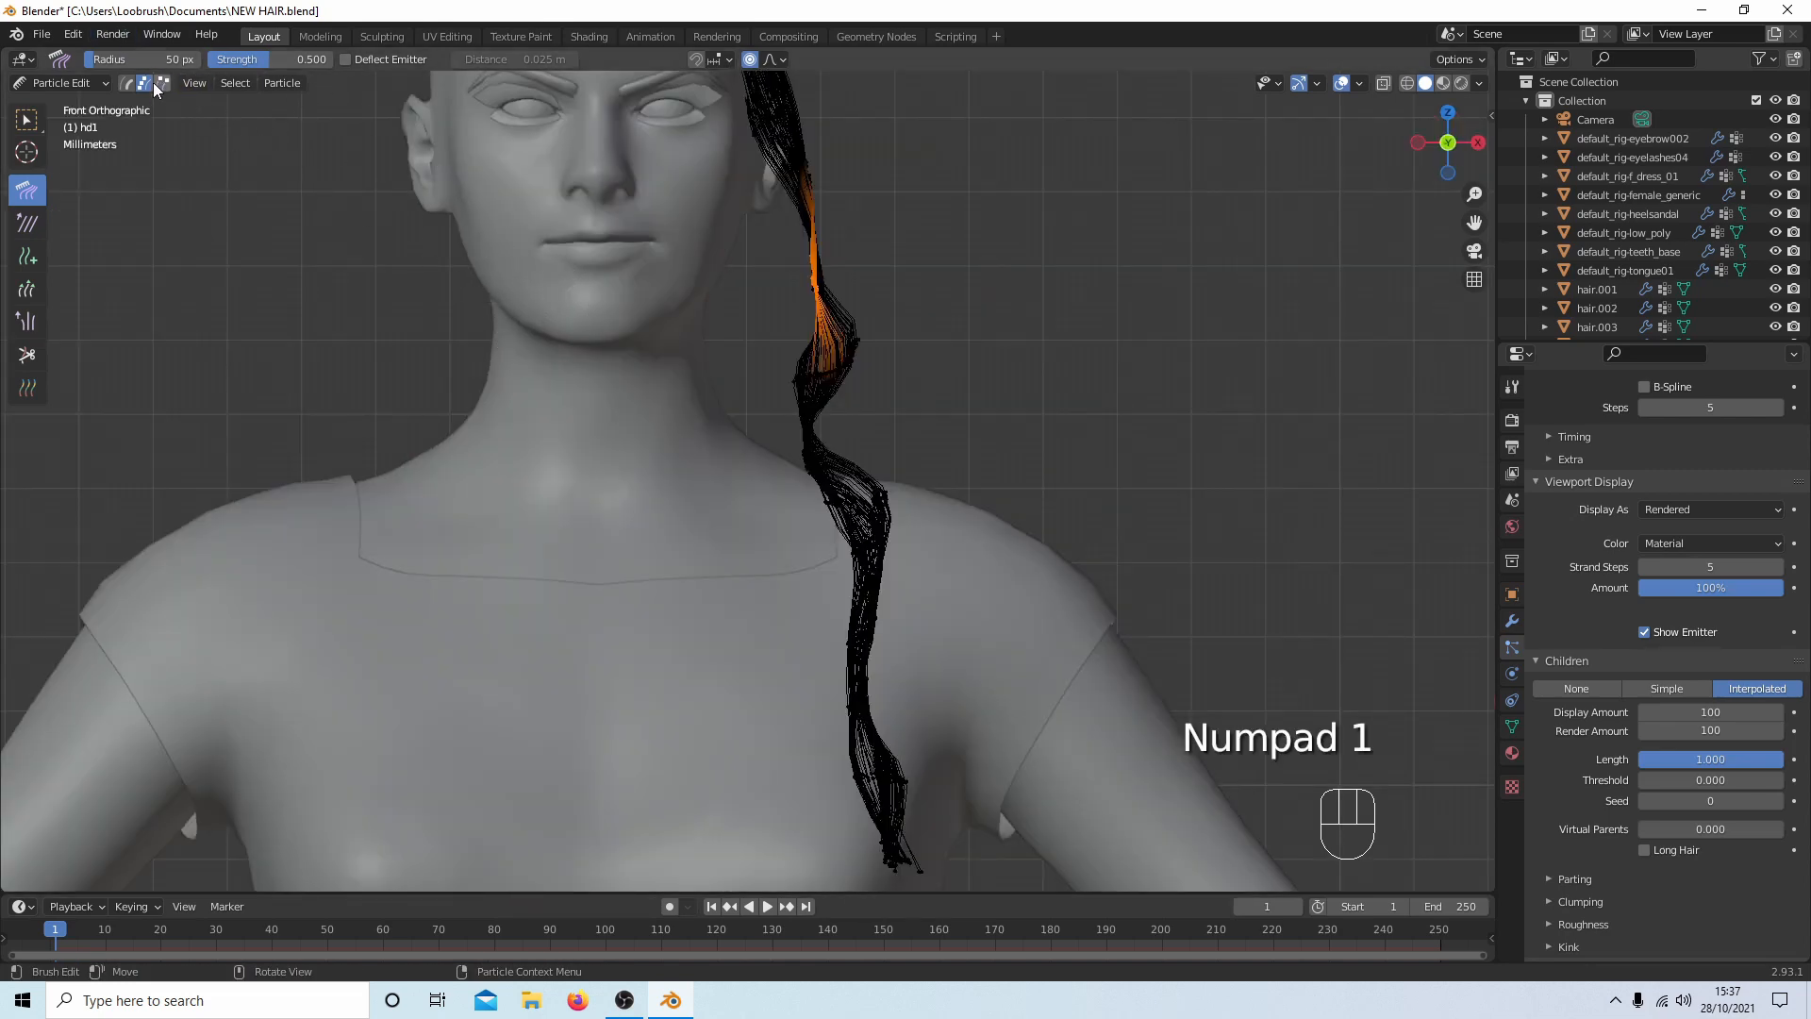
drag(768, 279, 832, 286)
mouse_move(832, 285)
middle_down()
mouse_move(885, 304)
mouse_move(783, 328)
mouse_move(764, 311)
middle_up()
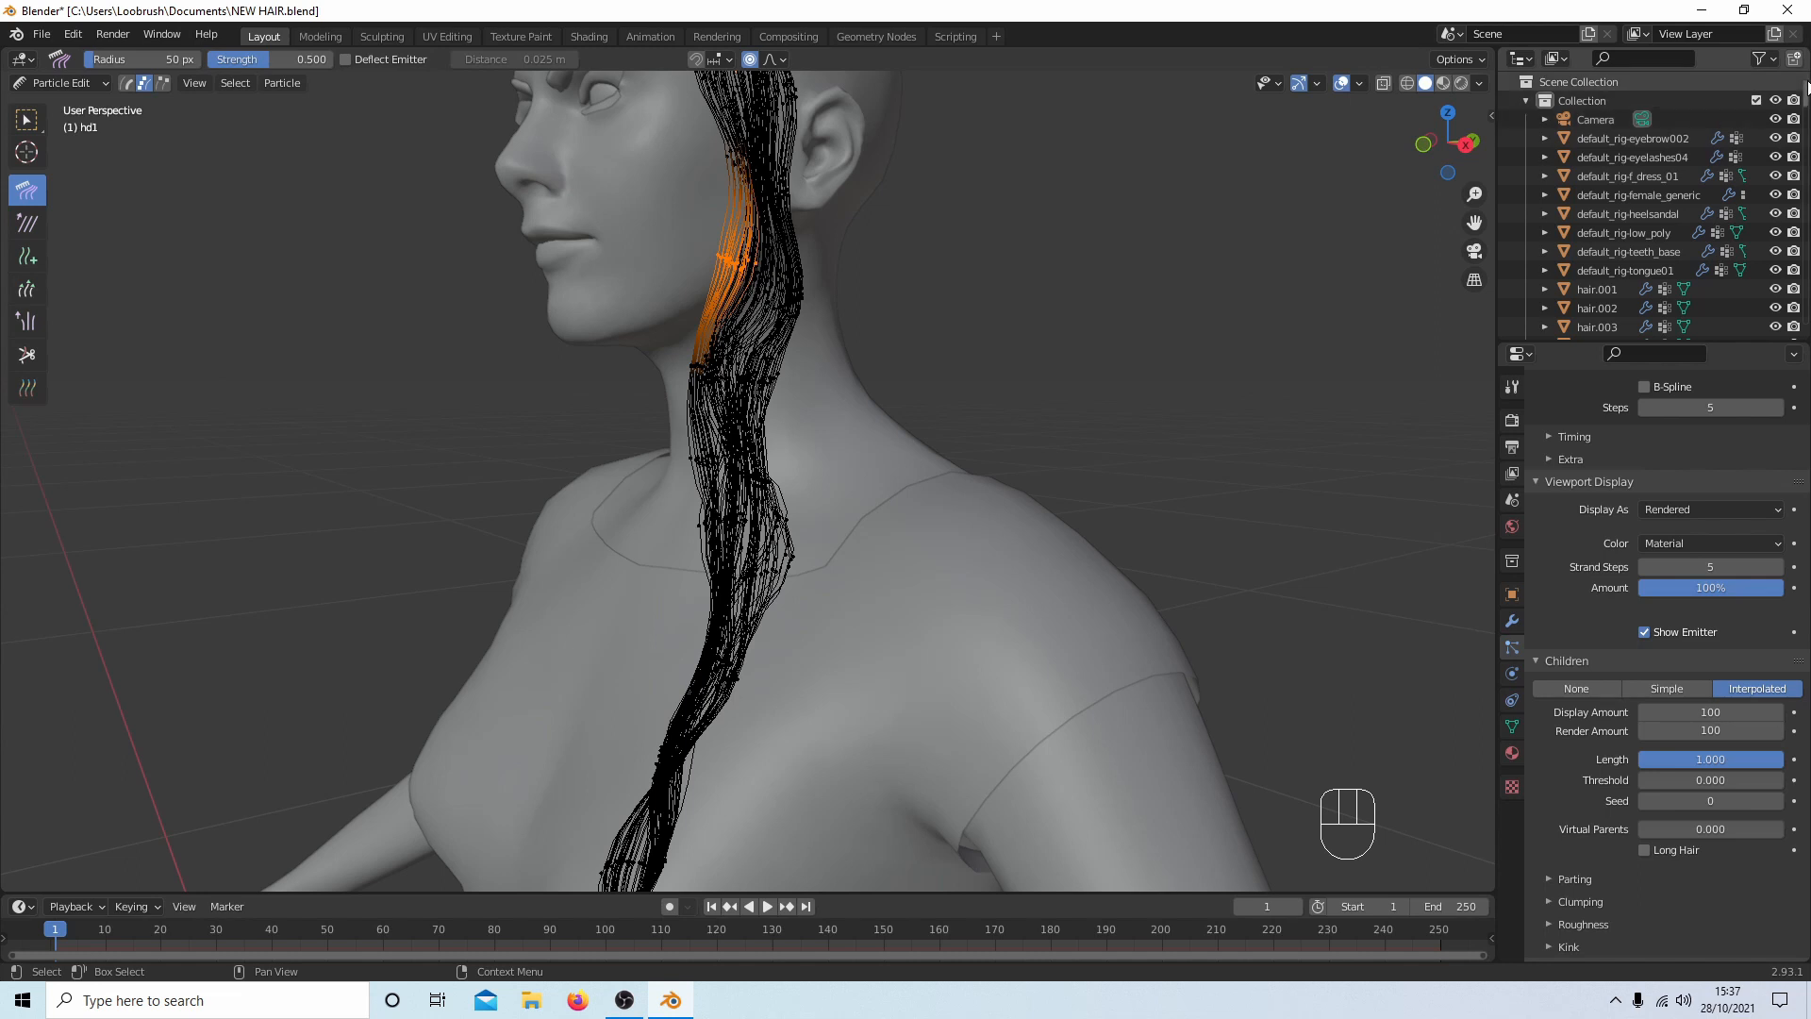
Return to Object Mode and inspect the hair strand's shape from the front and above.
drag(1809, 87, 1808, 349)
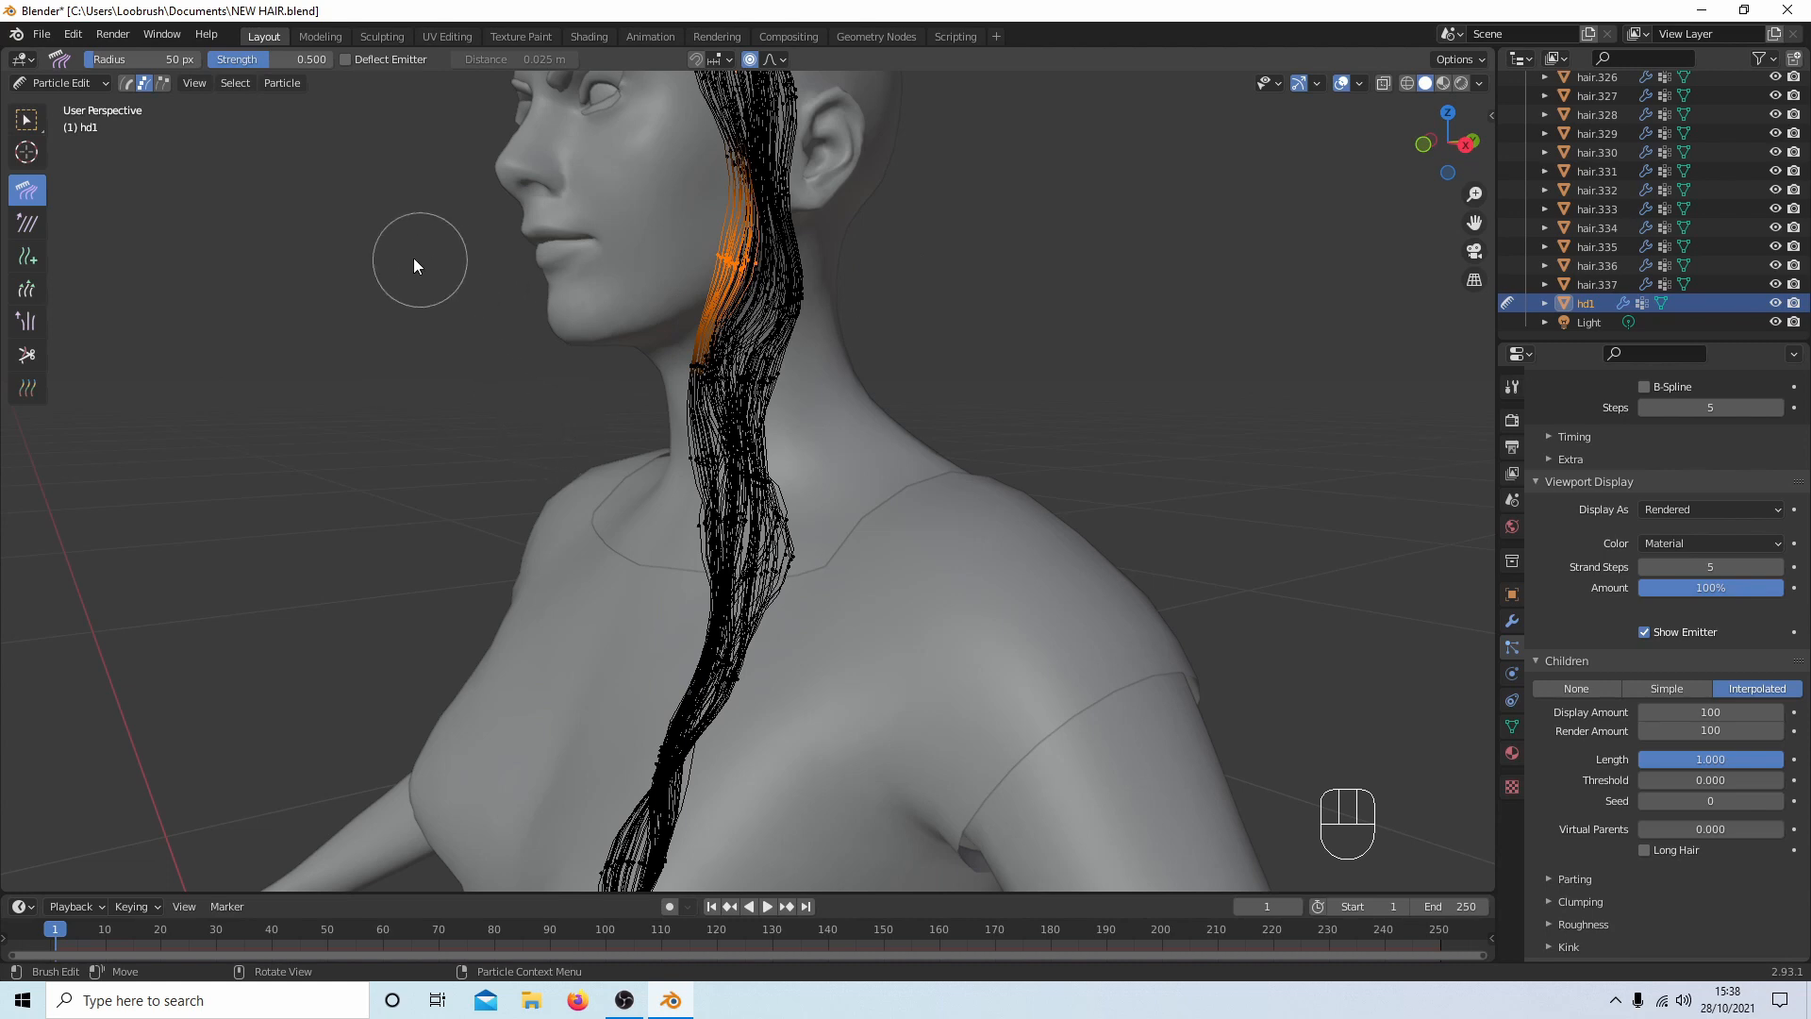
click(59, 78)
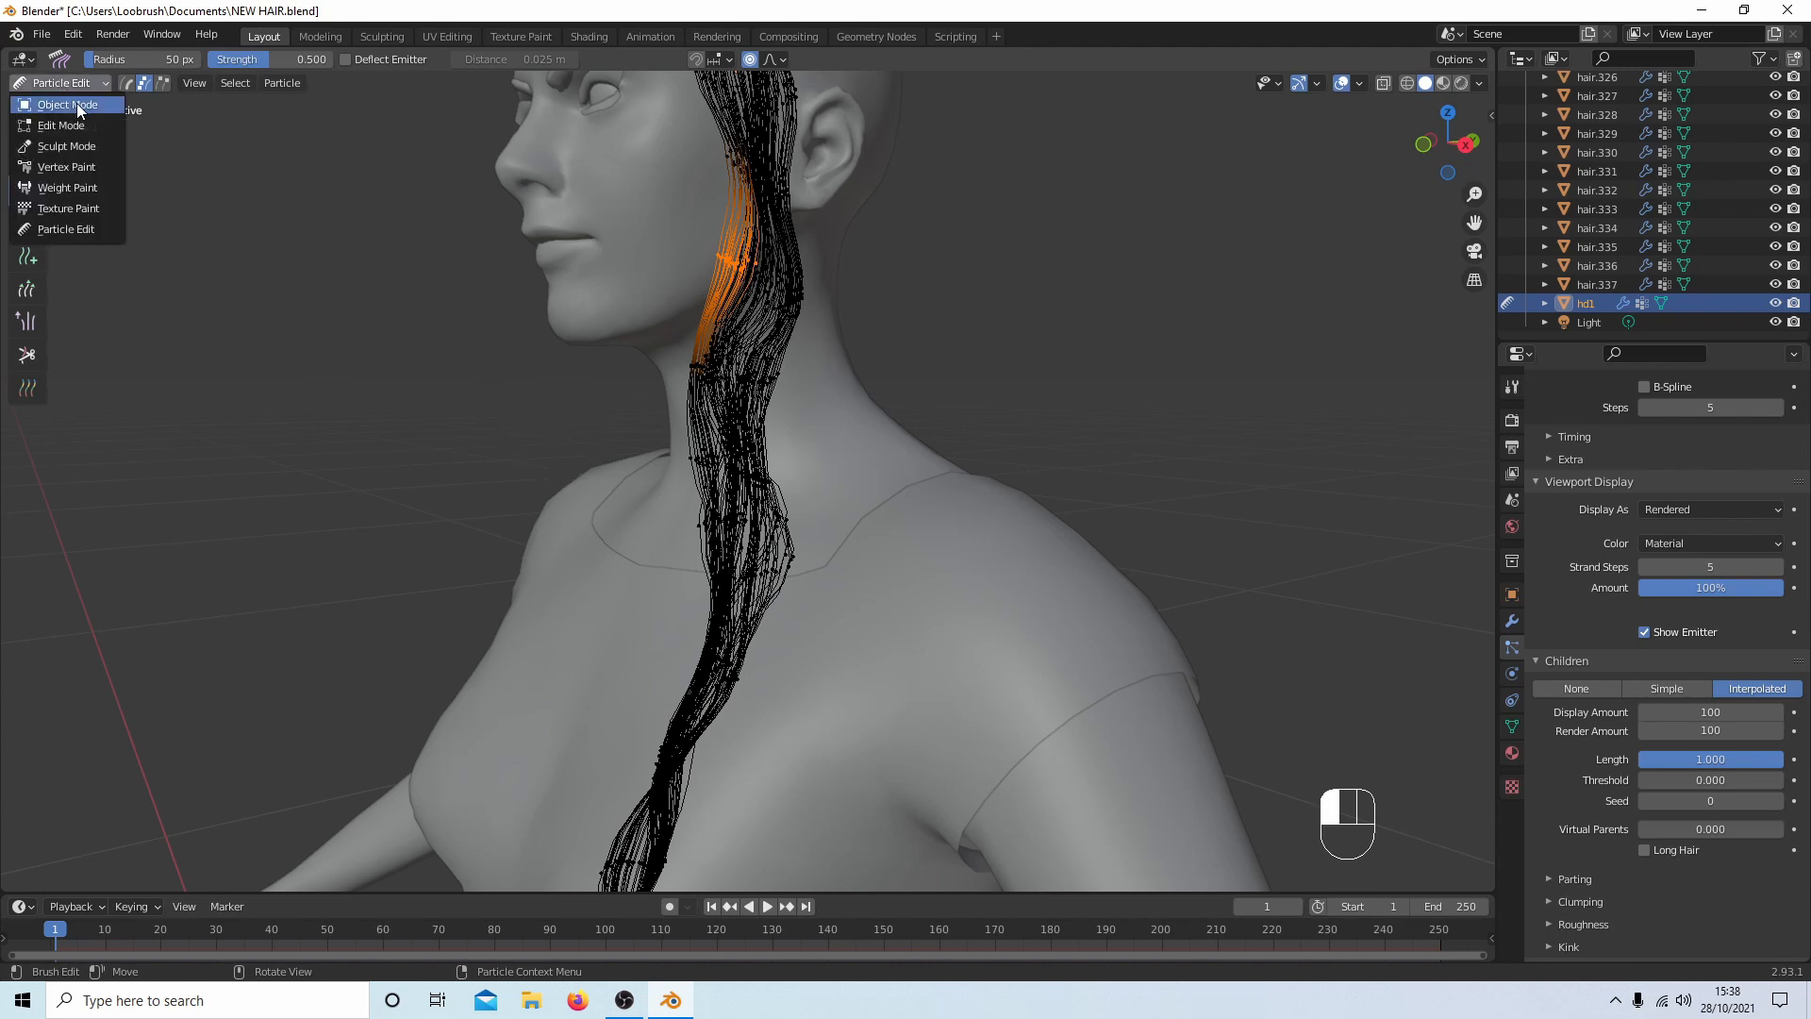
click(76, 104)
middle_drag(336, 234, 370, 293)
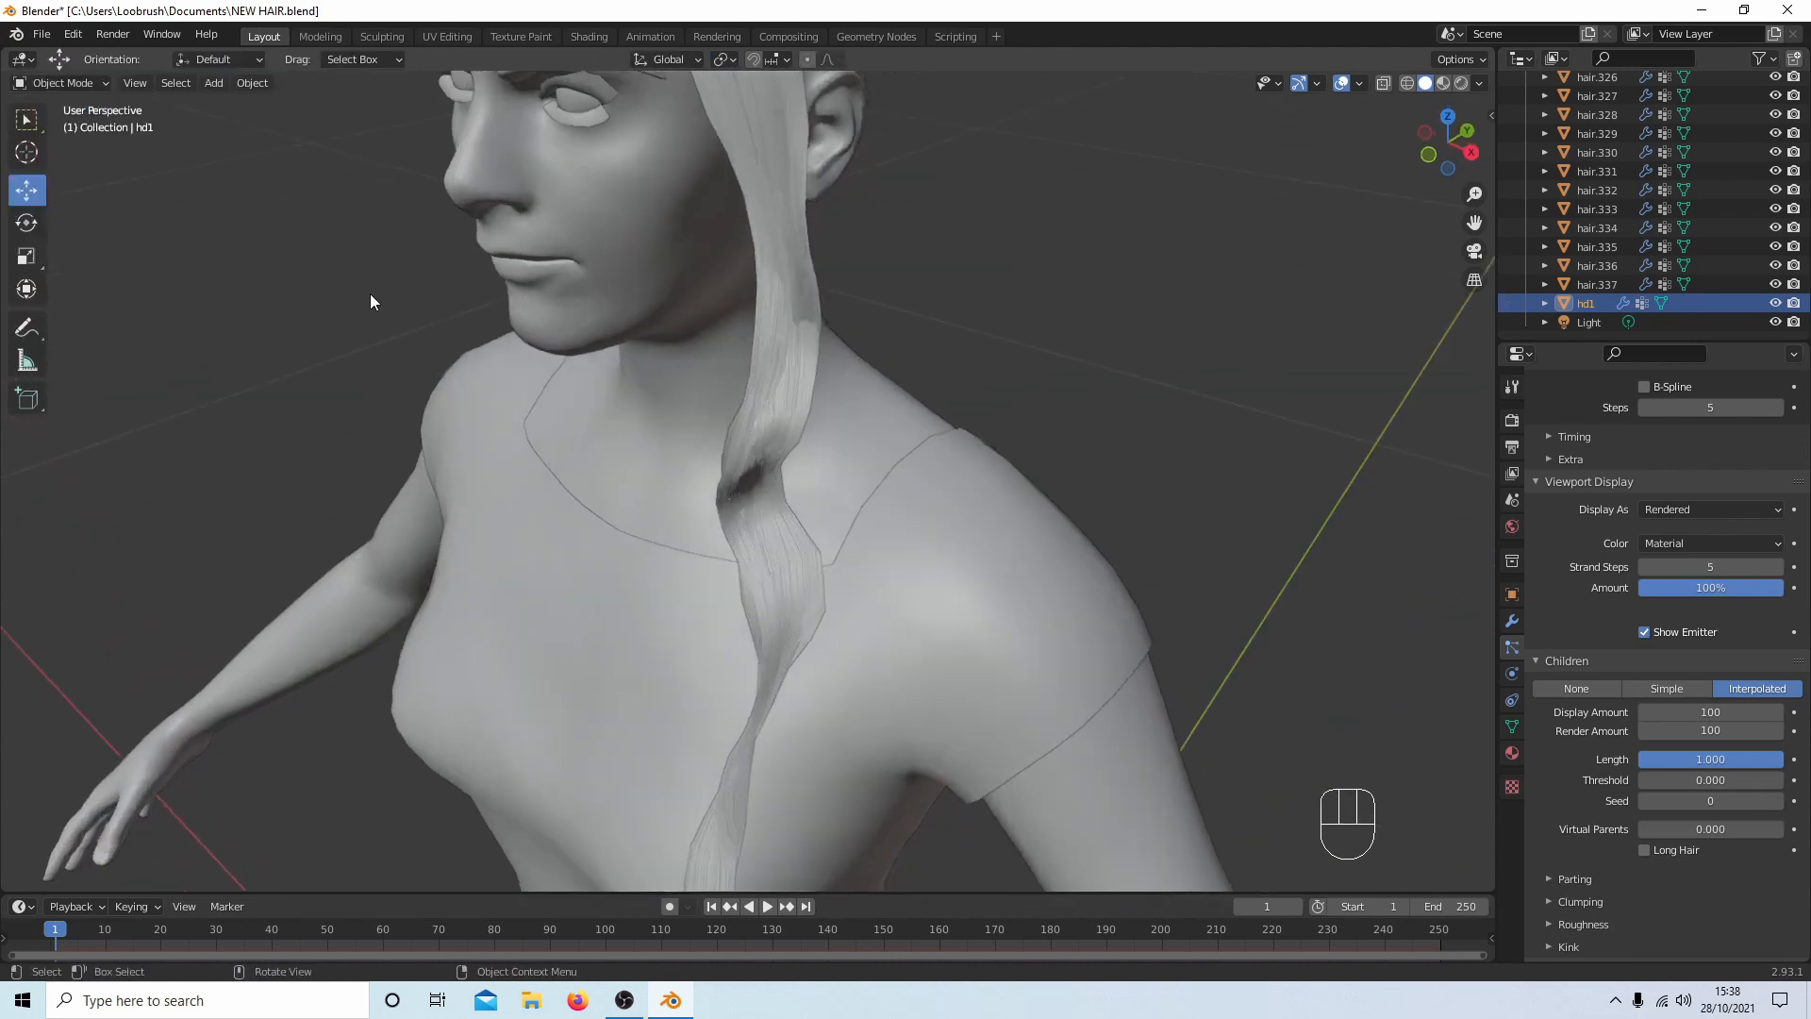
scroll(370, 292, down, 5)
middle_drag(535, 370, 619, 315)
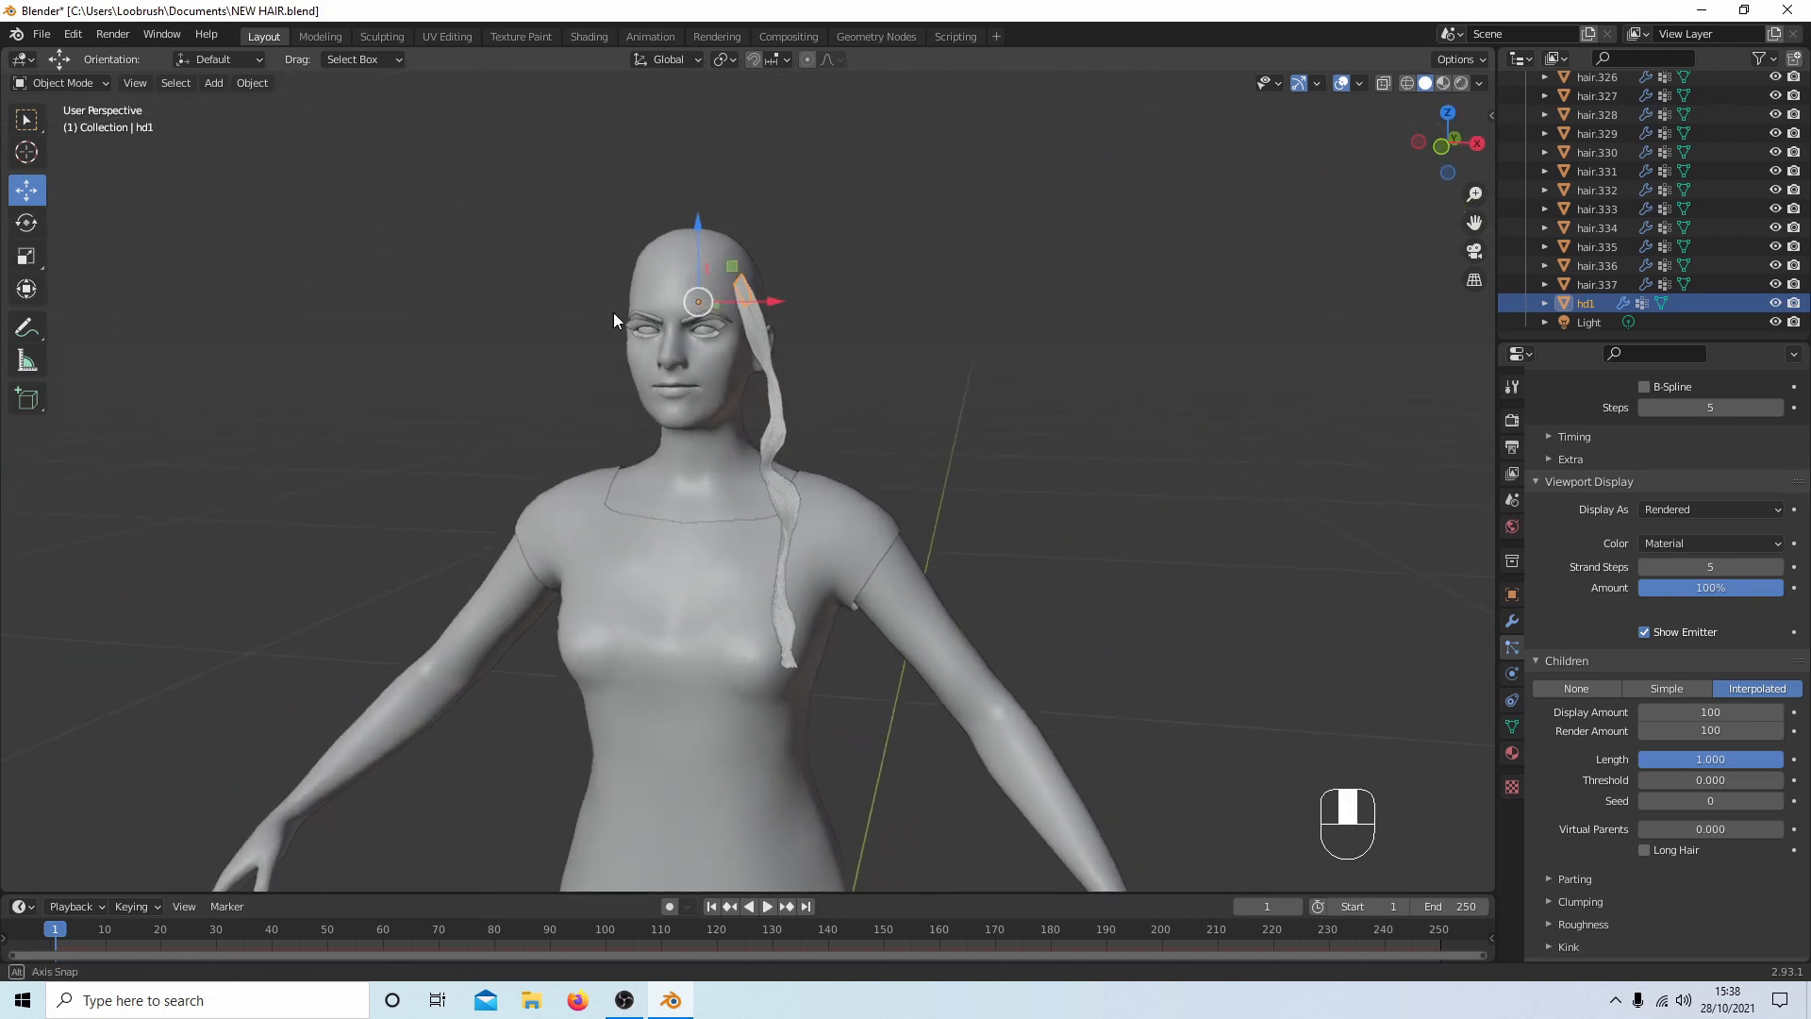
scroll(636, 325, up, 5)
middle_drag(687, 223, 690, 264)
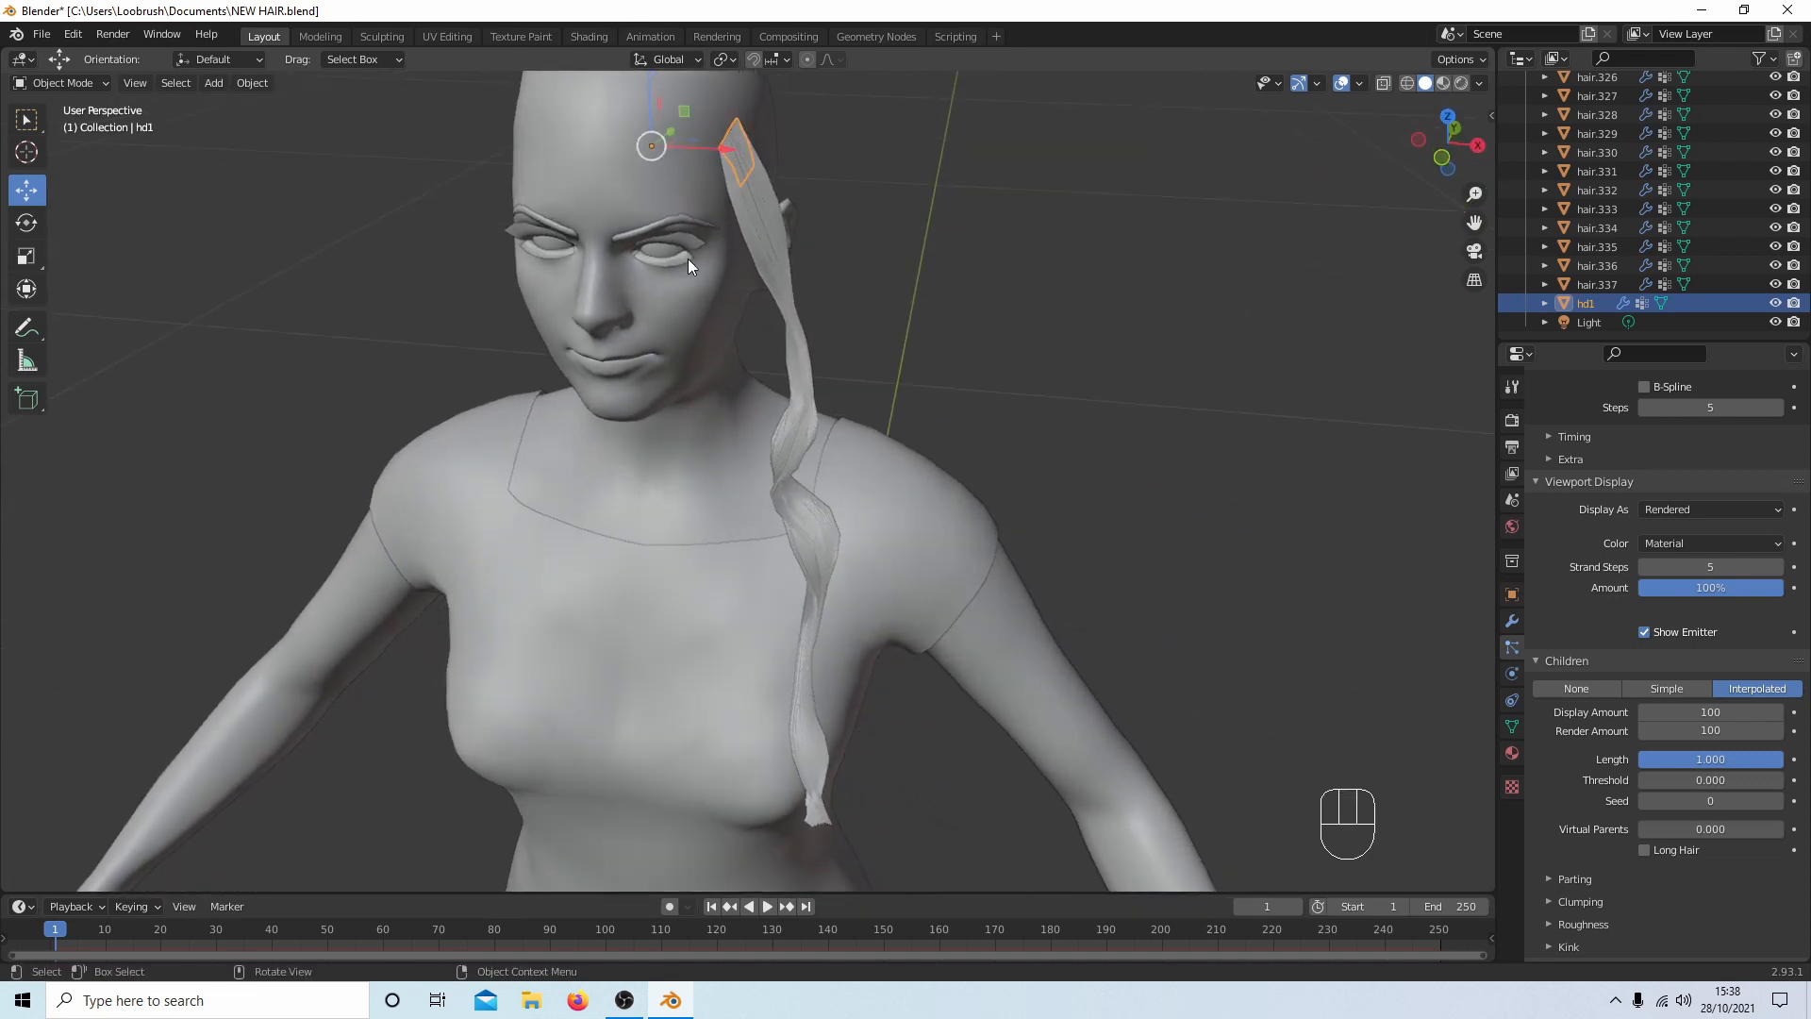
scroll(653, 147, down, 2)
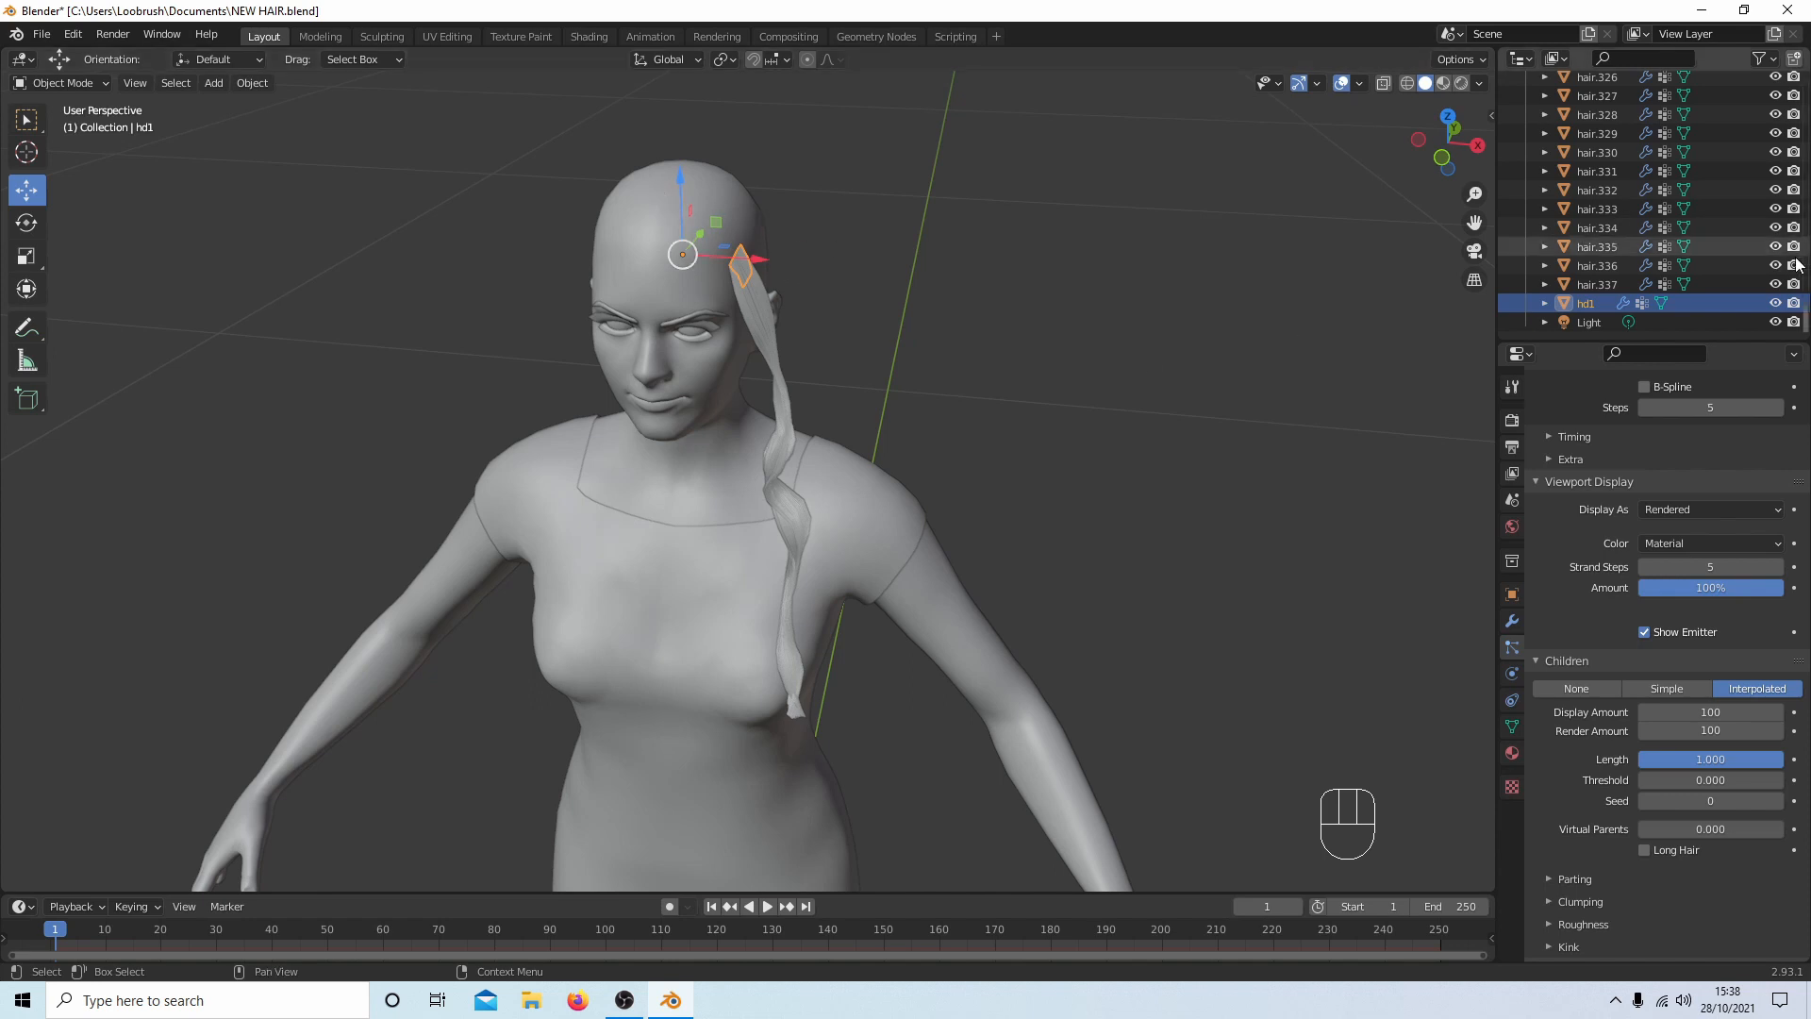
Hide the default_rig-female_generic body and join the block of cap pieces beside the centre of the front hairline into one object.
drag(1807, 311, 1807, 94)
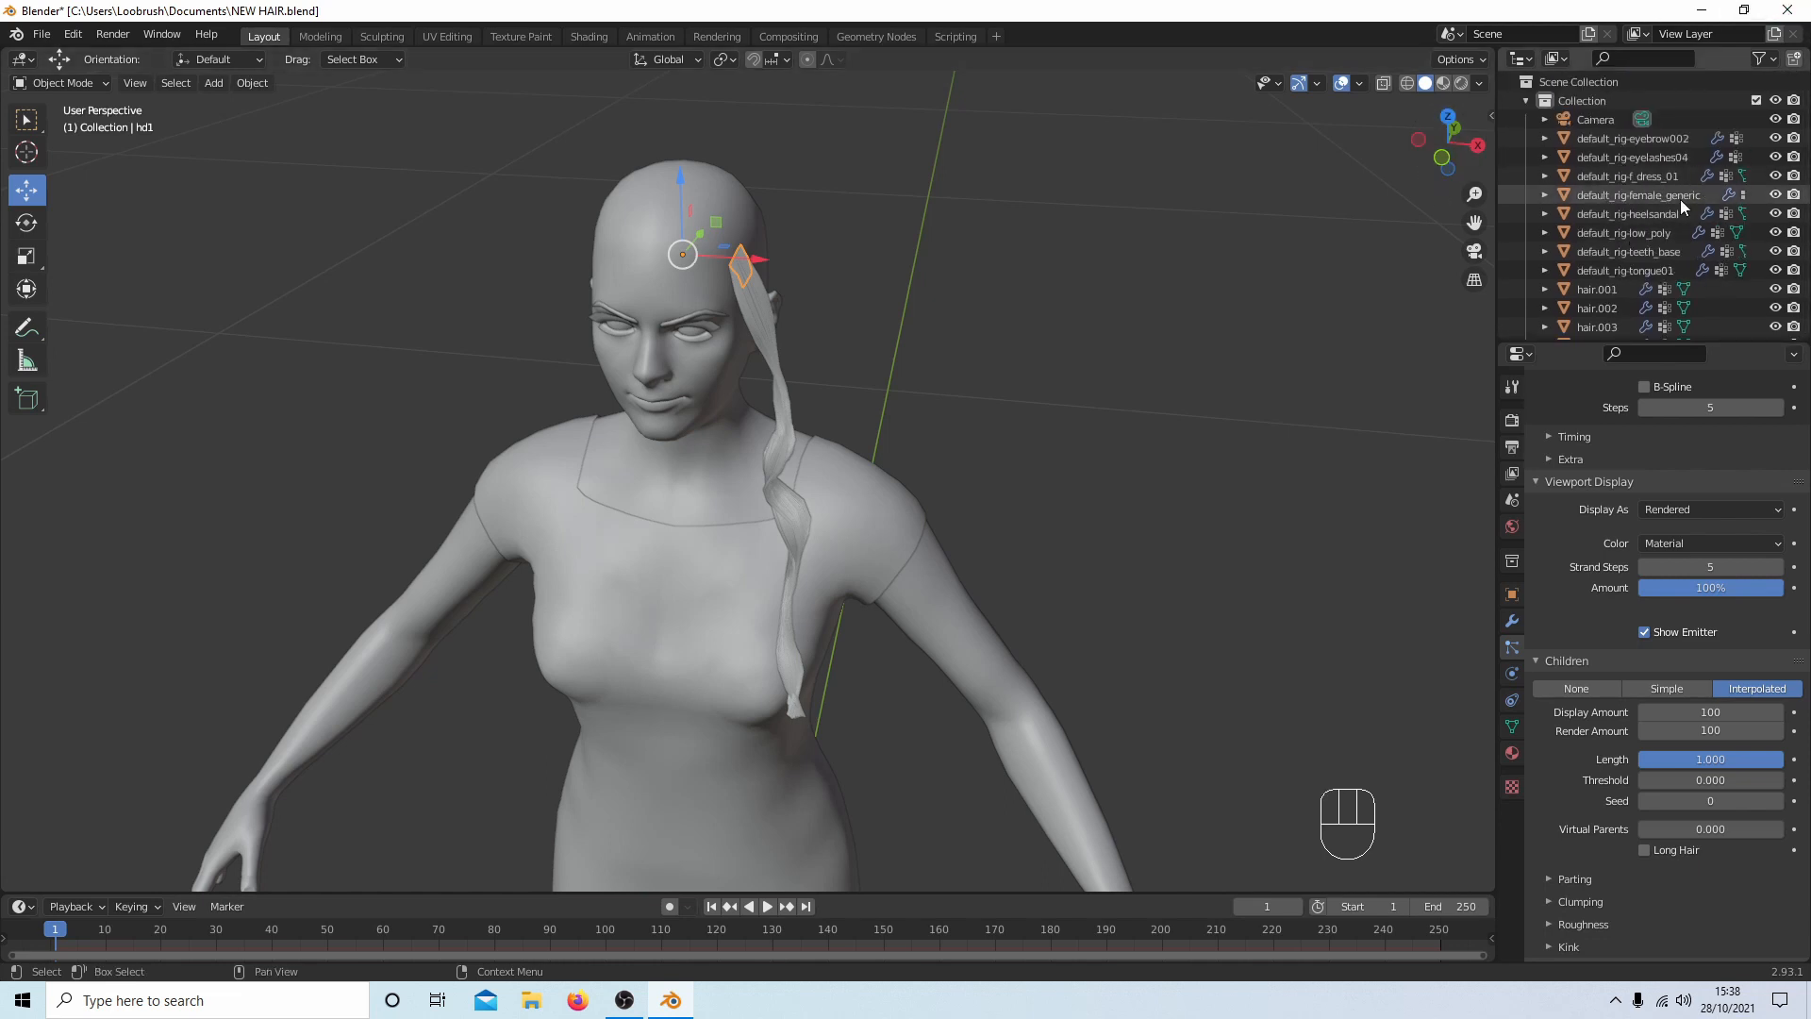
click(1774, 195)
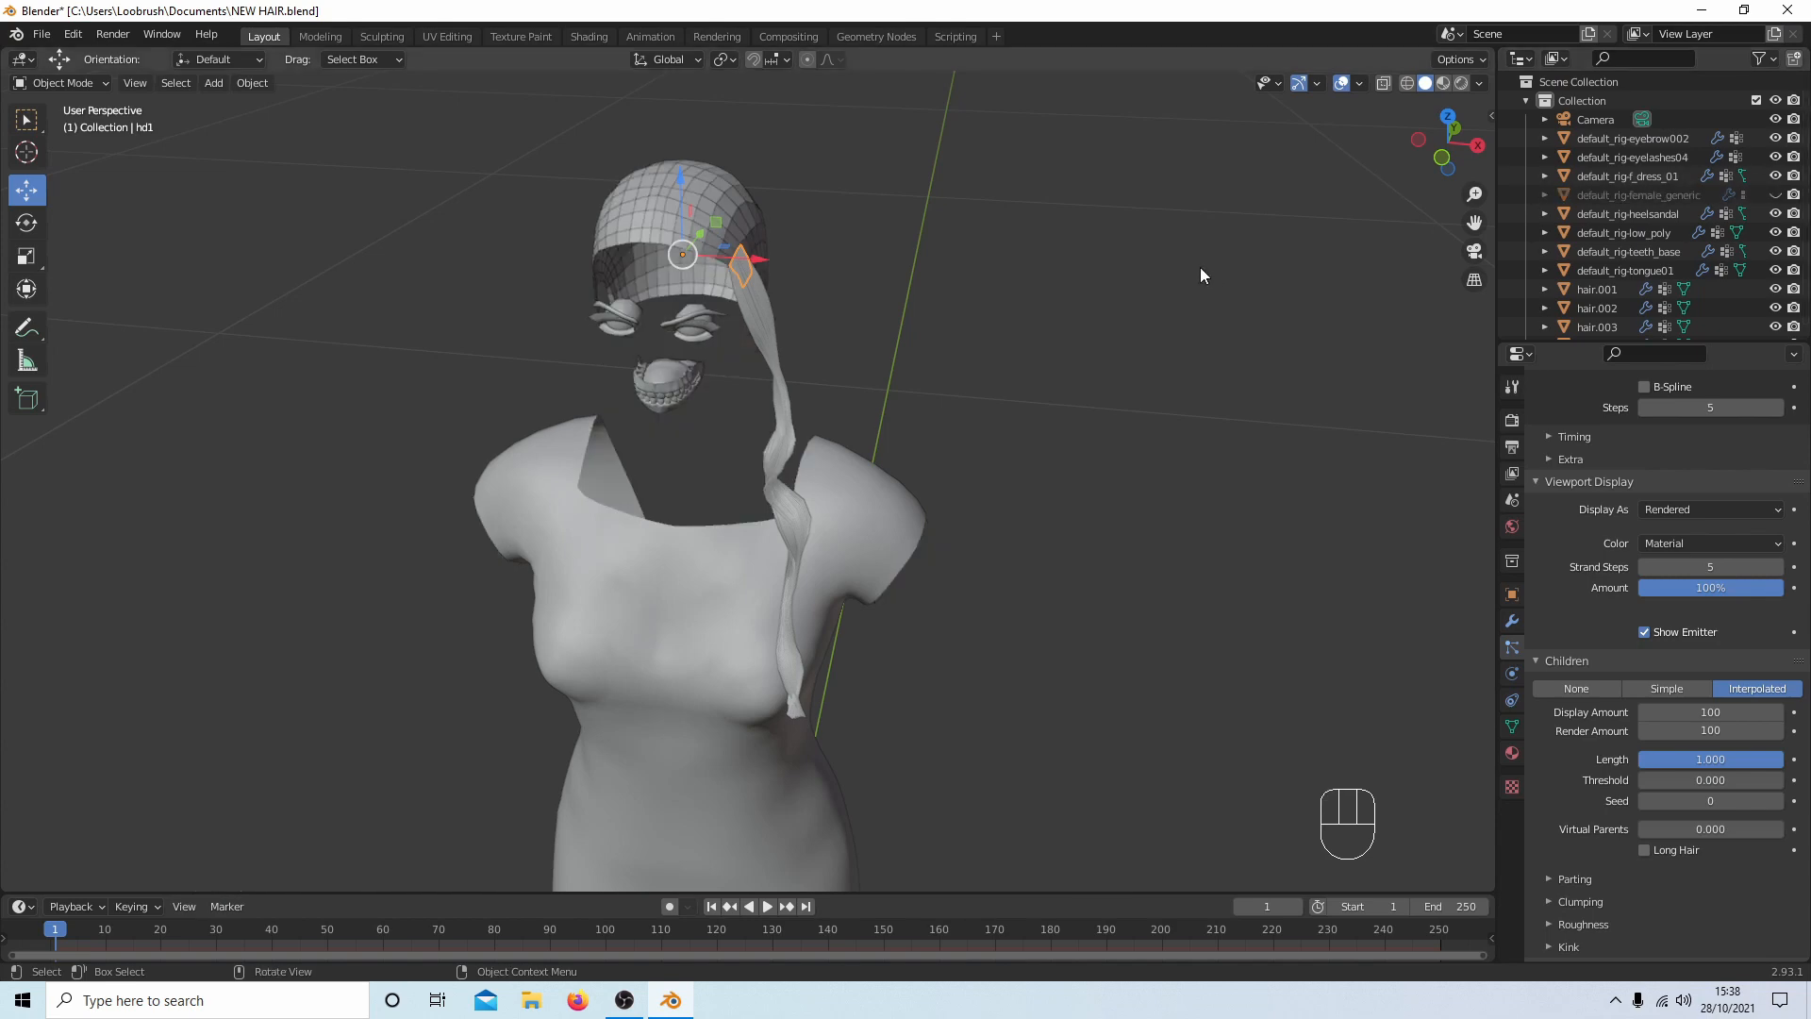
key(KP_7)
scroll(938, 532, up, 5)
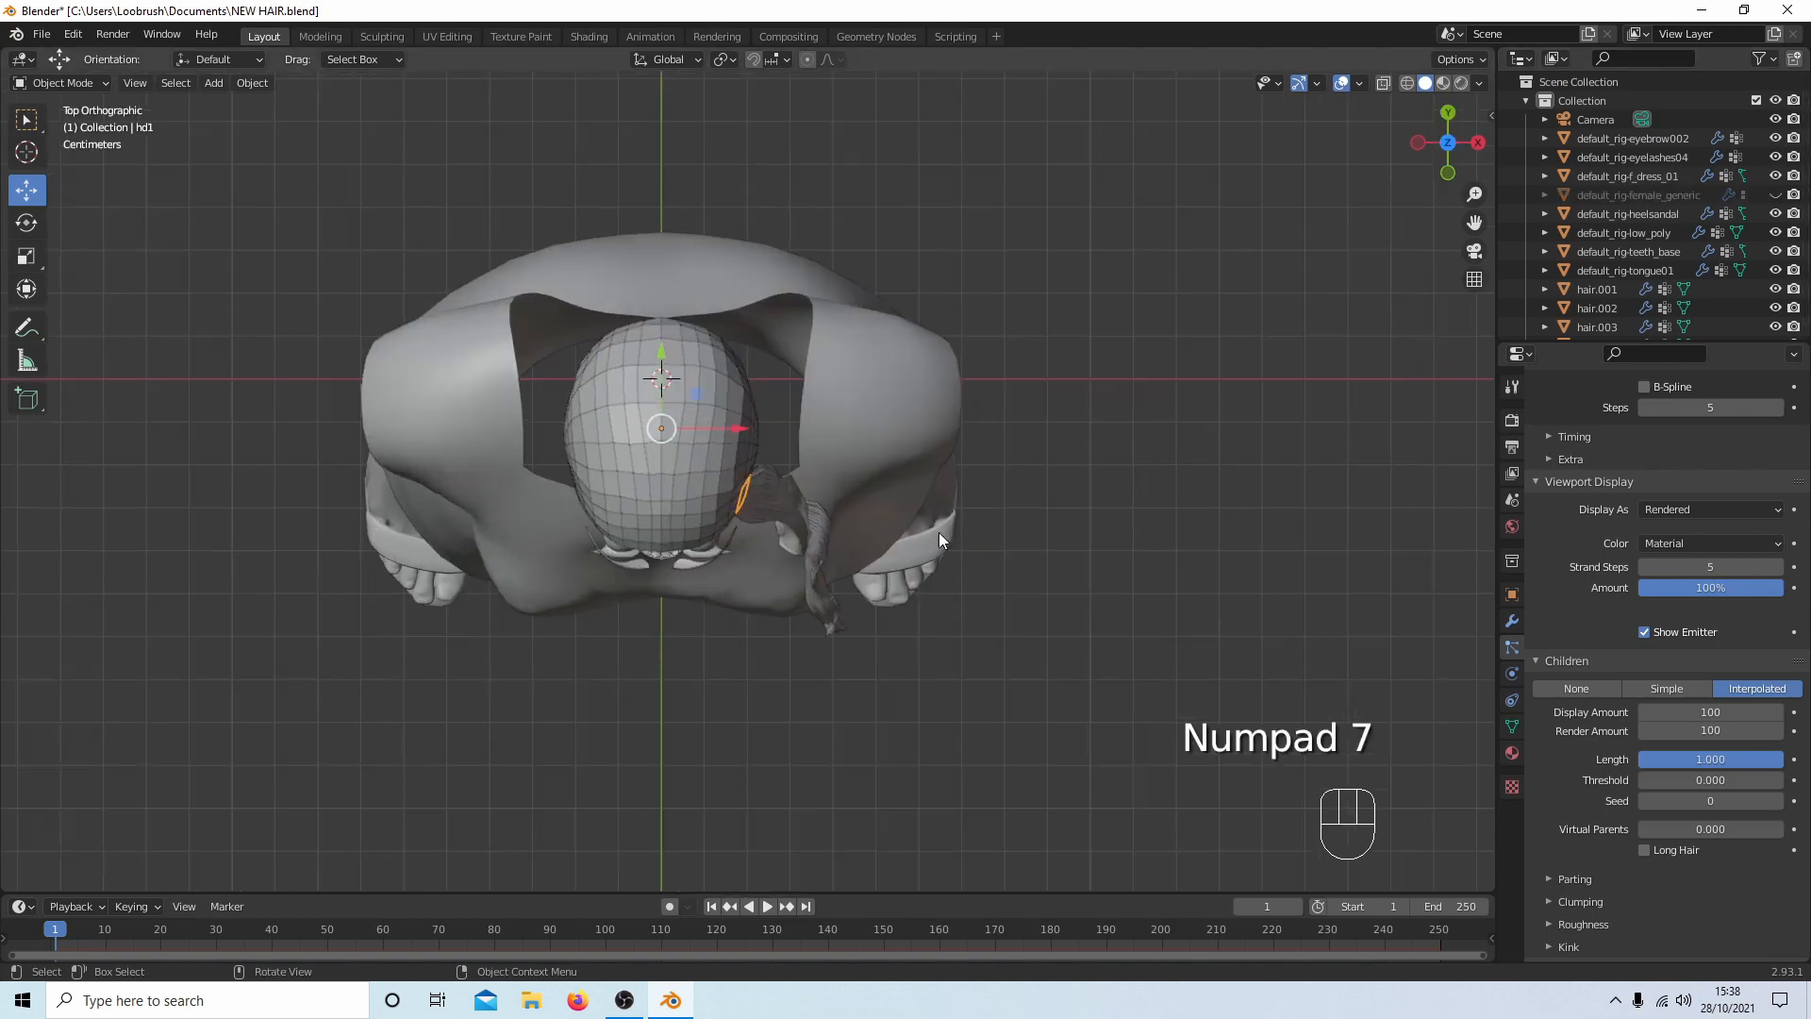
scroll(781, 485, up, 2)
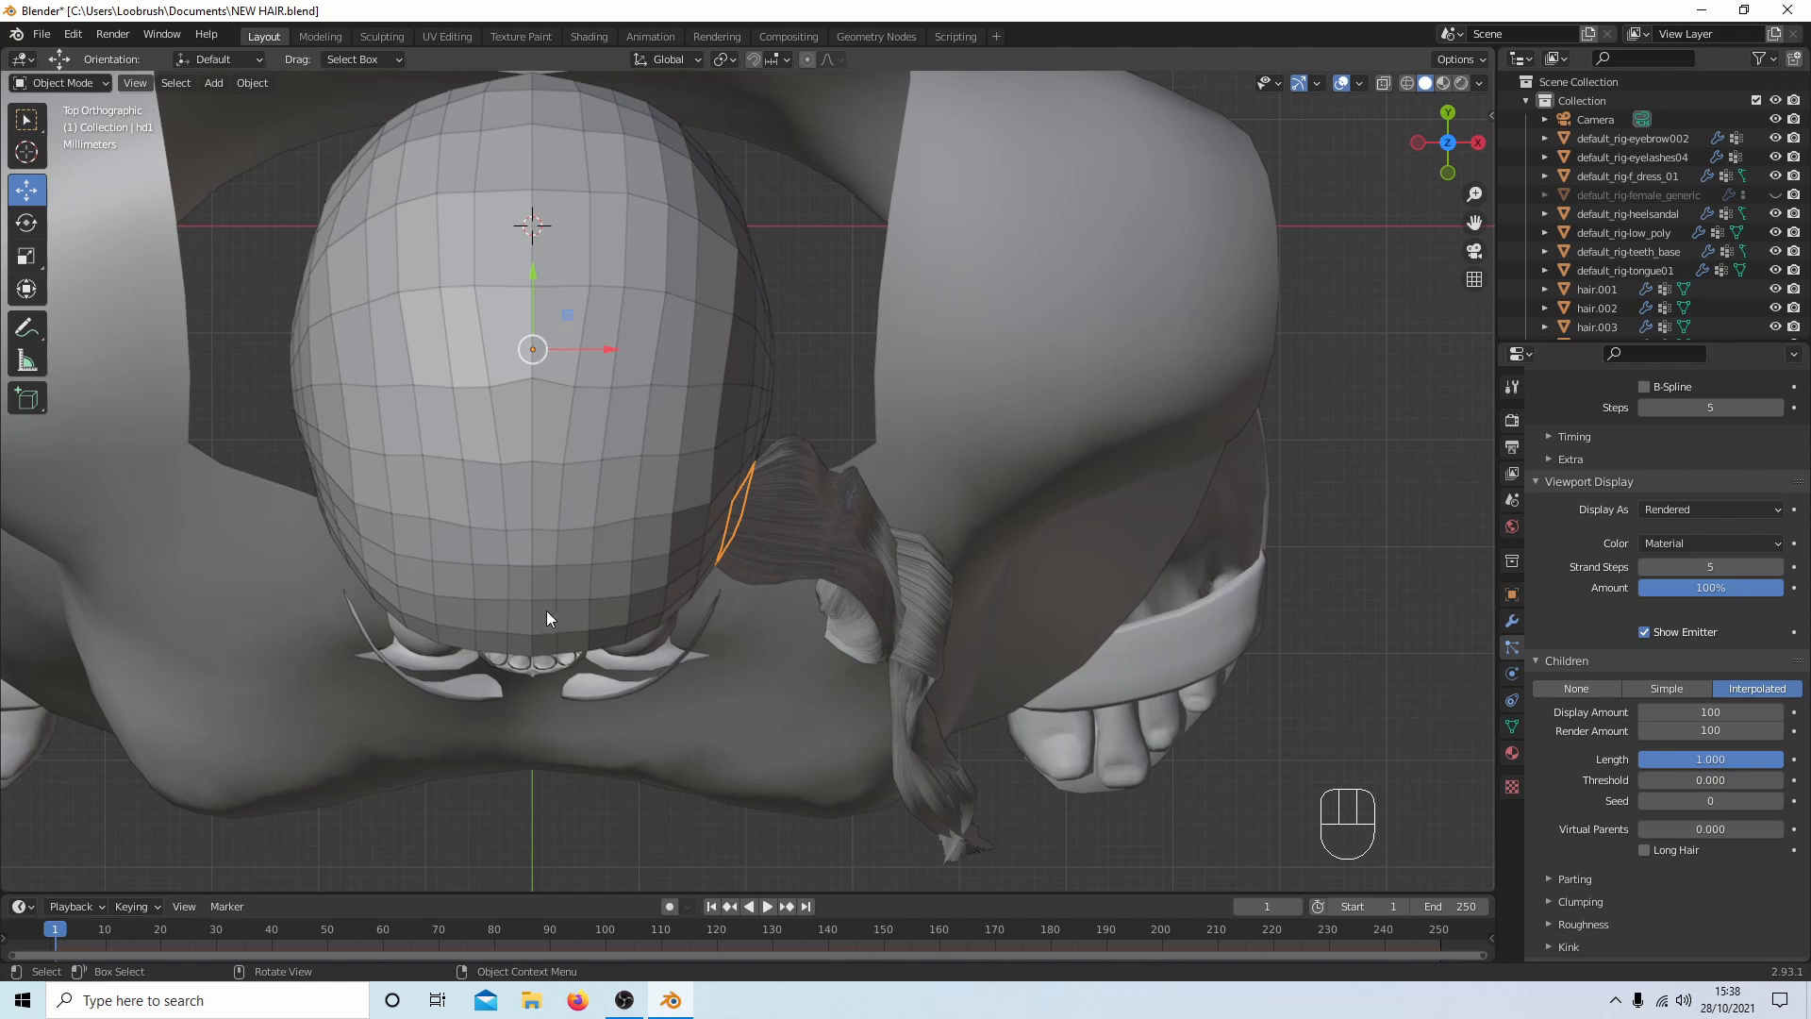
click(540, 581)
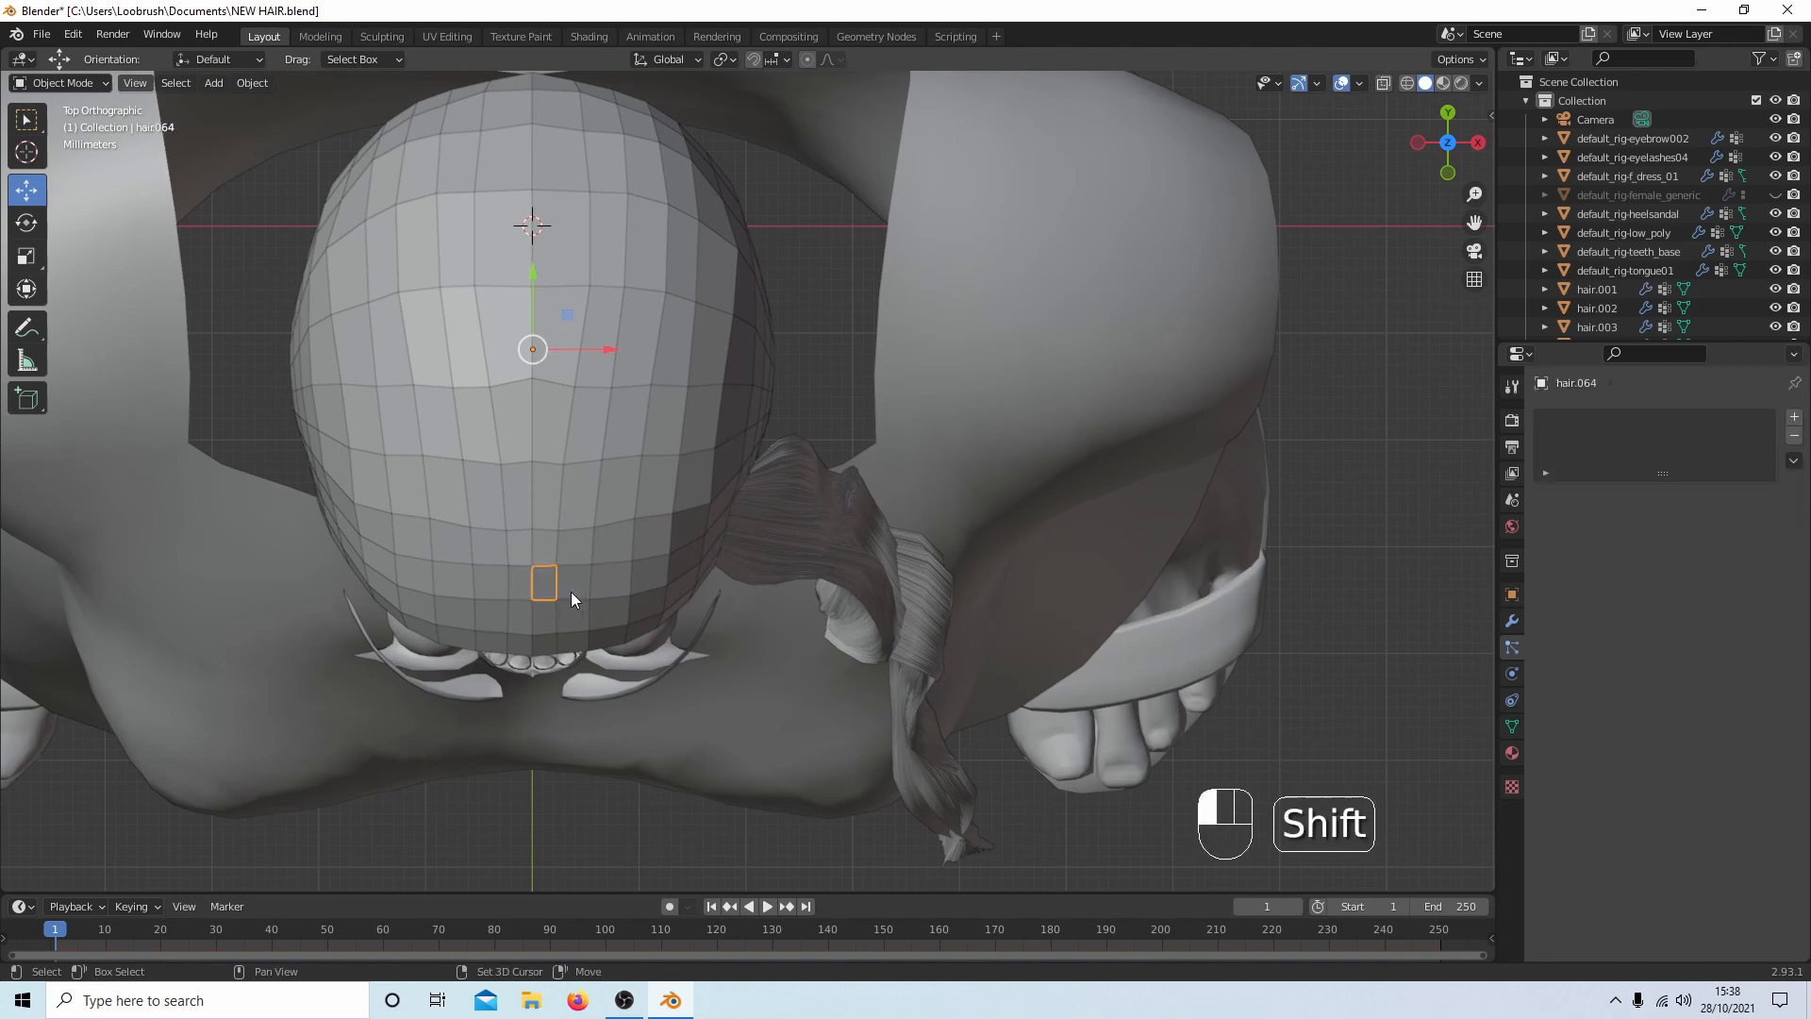
shift+click(569, 592)
shift+click(538, 615)
shift+click(544, 639)
shift+click(574, 642)
middle_drag(653, 502, 649, 446)
scroll(649, 479, down, 5)
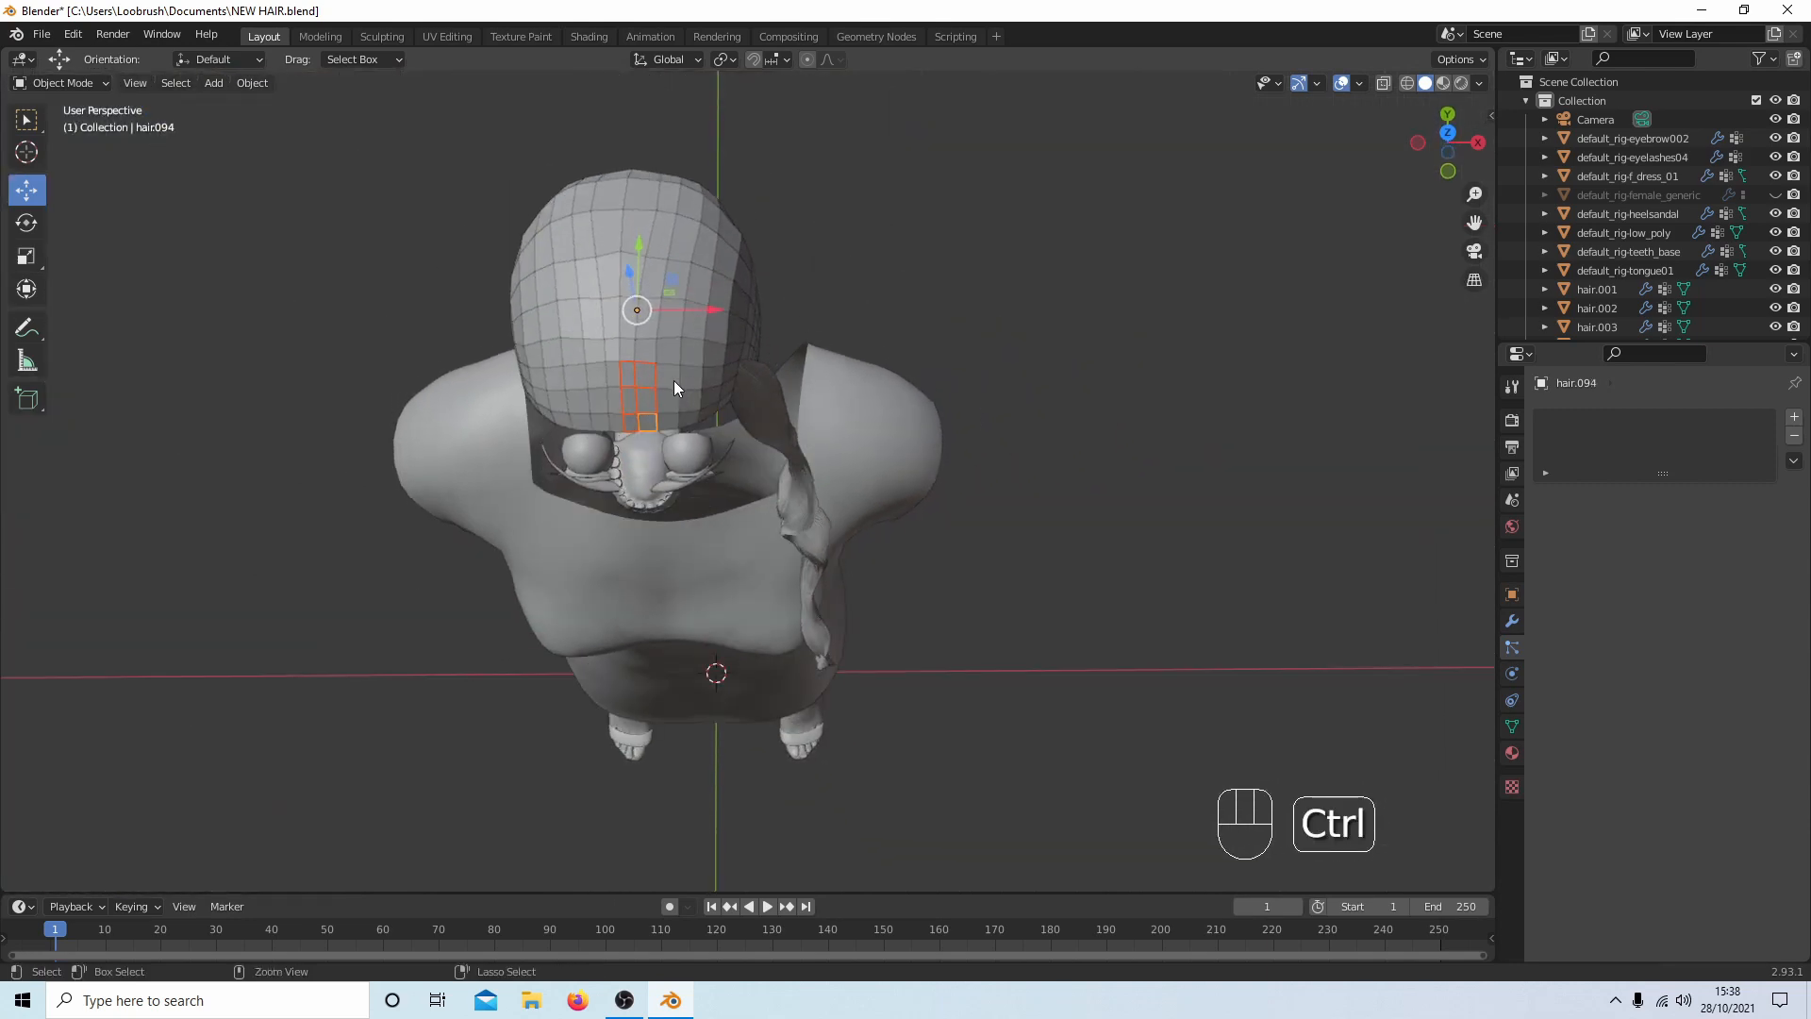
key(ctrl+j)
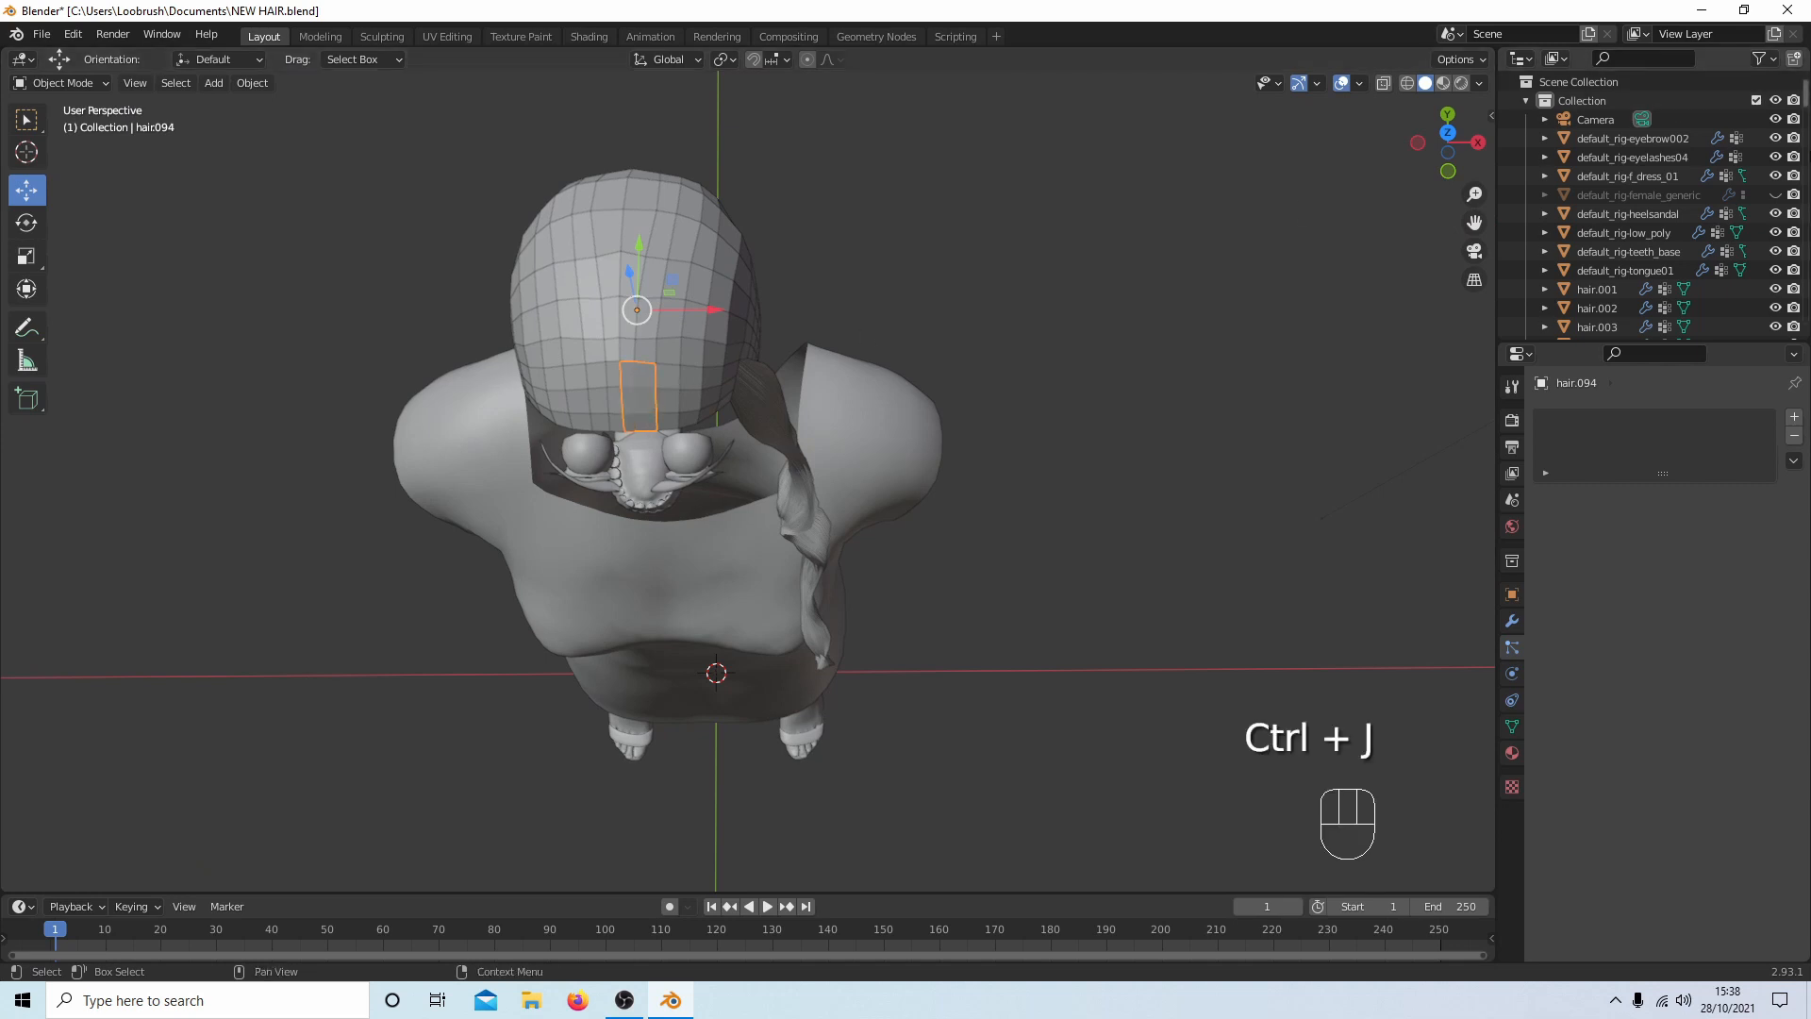
Show the default_rig-female_generic body again and rename the joined cap section hd2.
click(1775, 195)
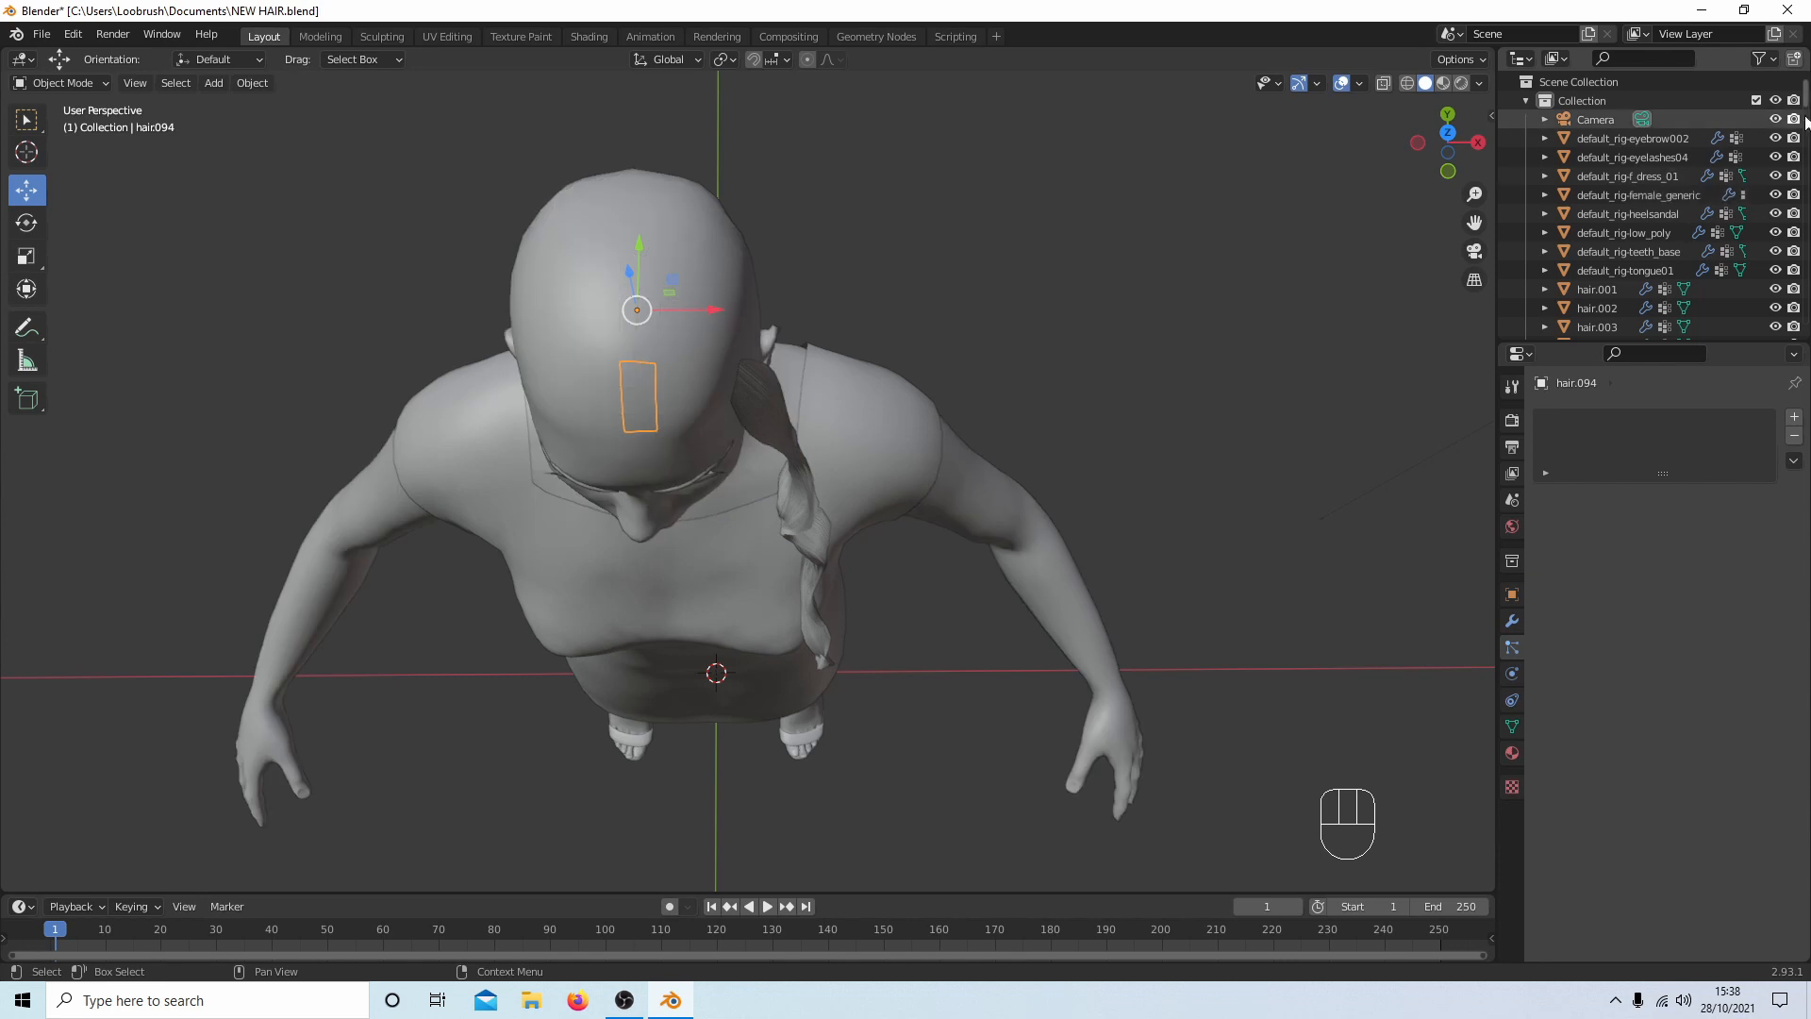
drag(1805, 118, 1806, 189)
scroll(1621, 296, up, 8)
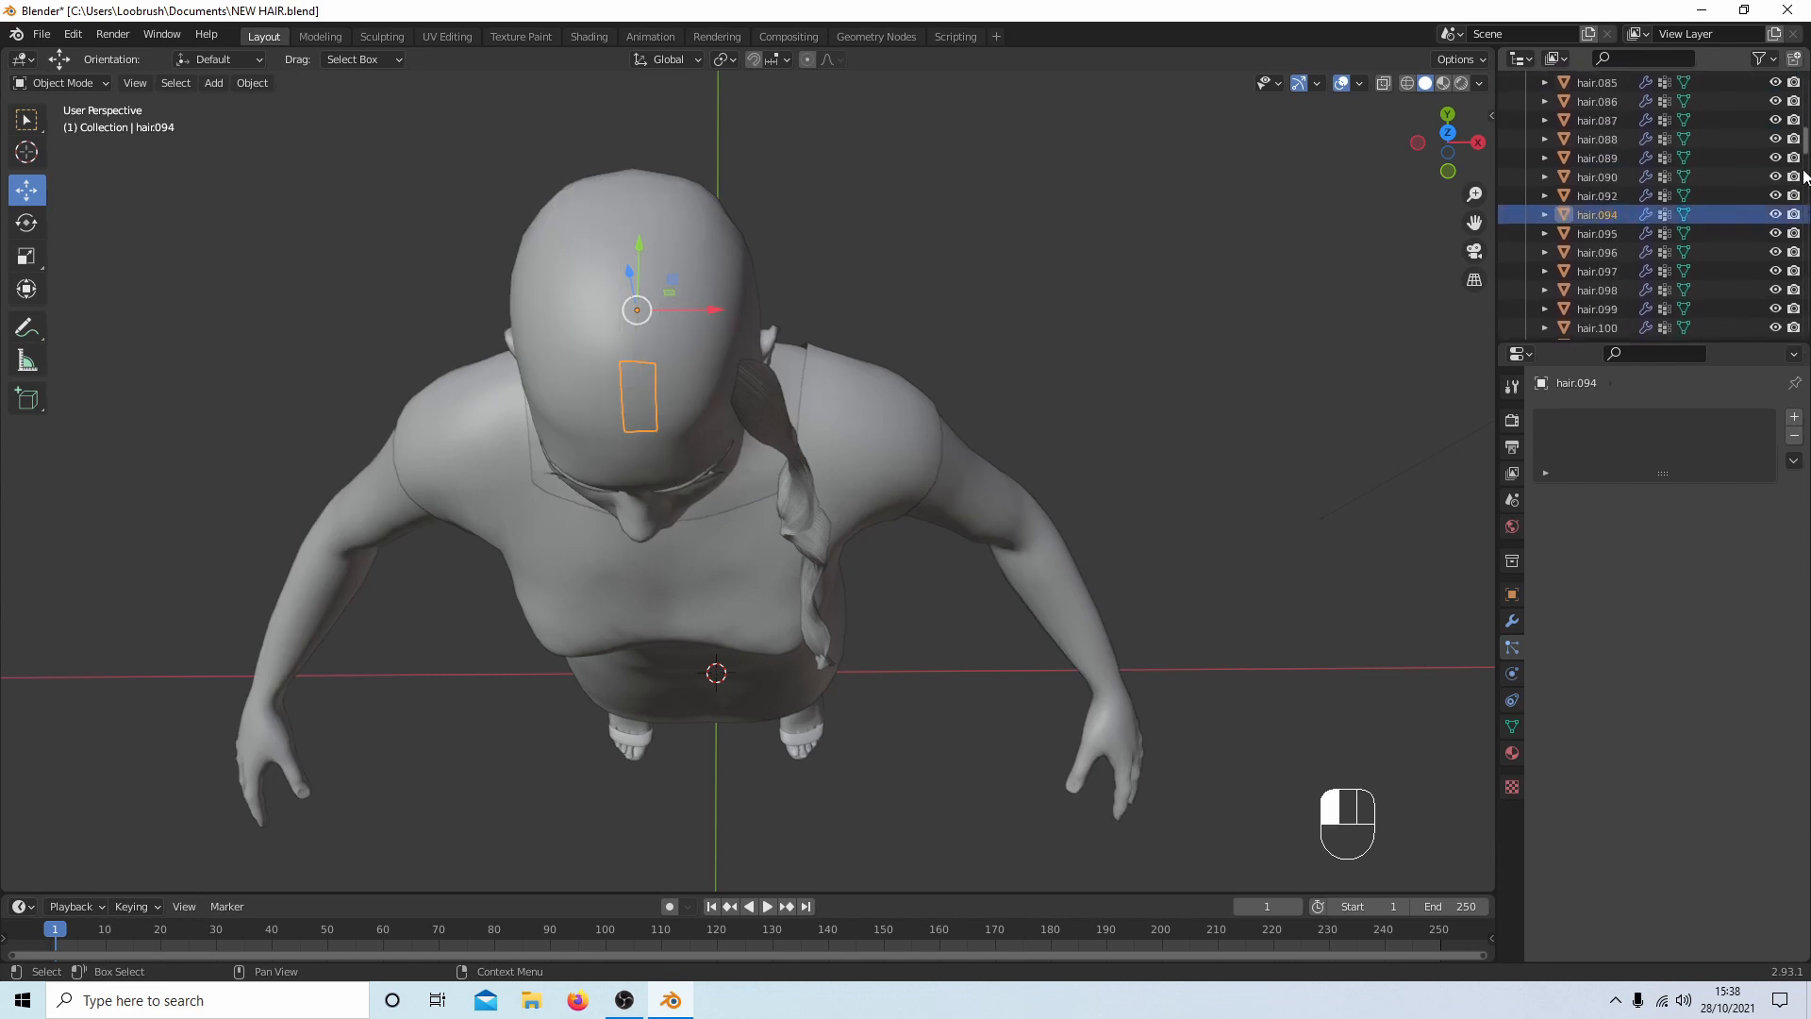
double_click(1603, 286)
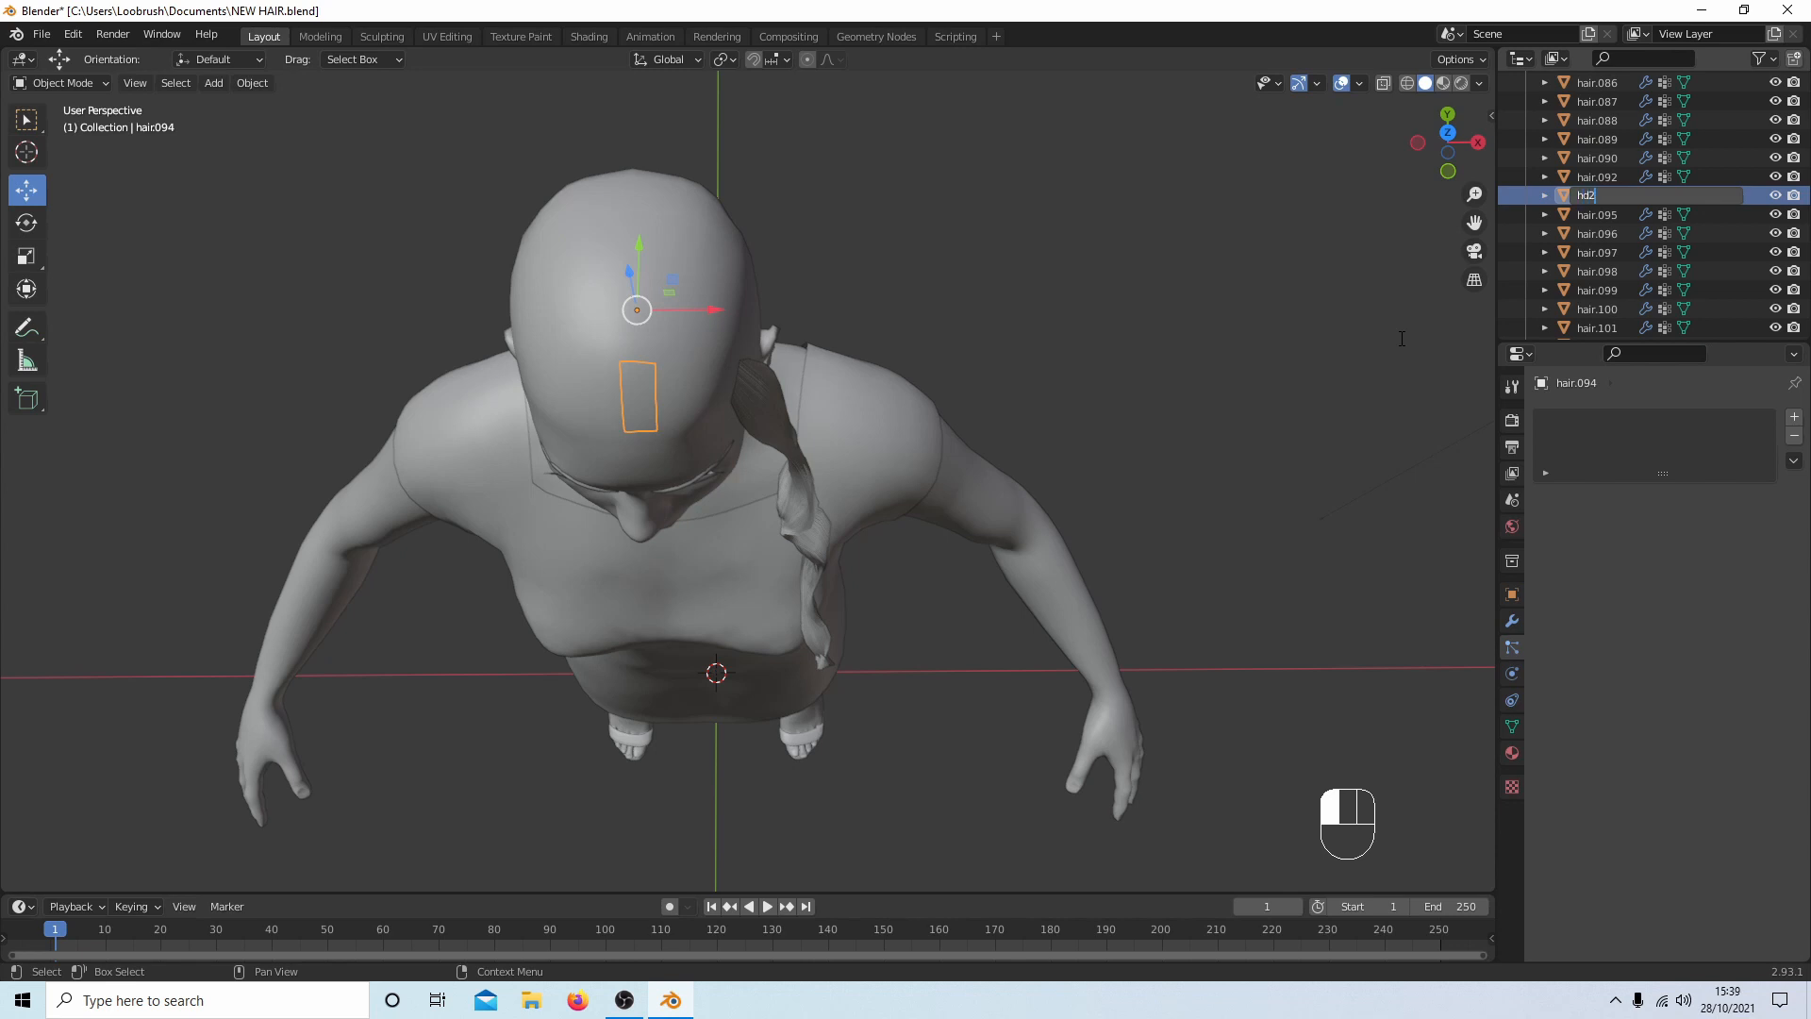
key(Return)
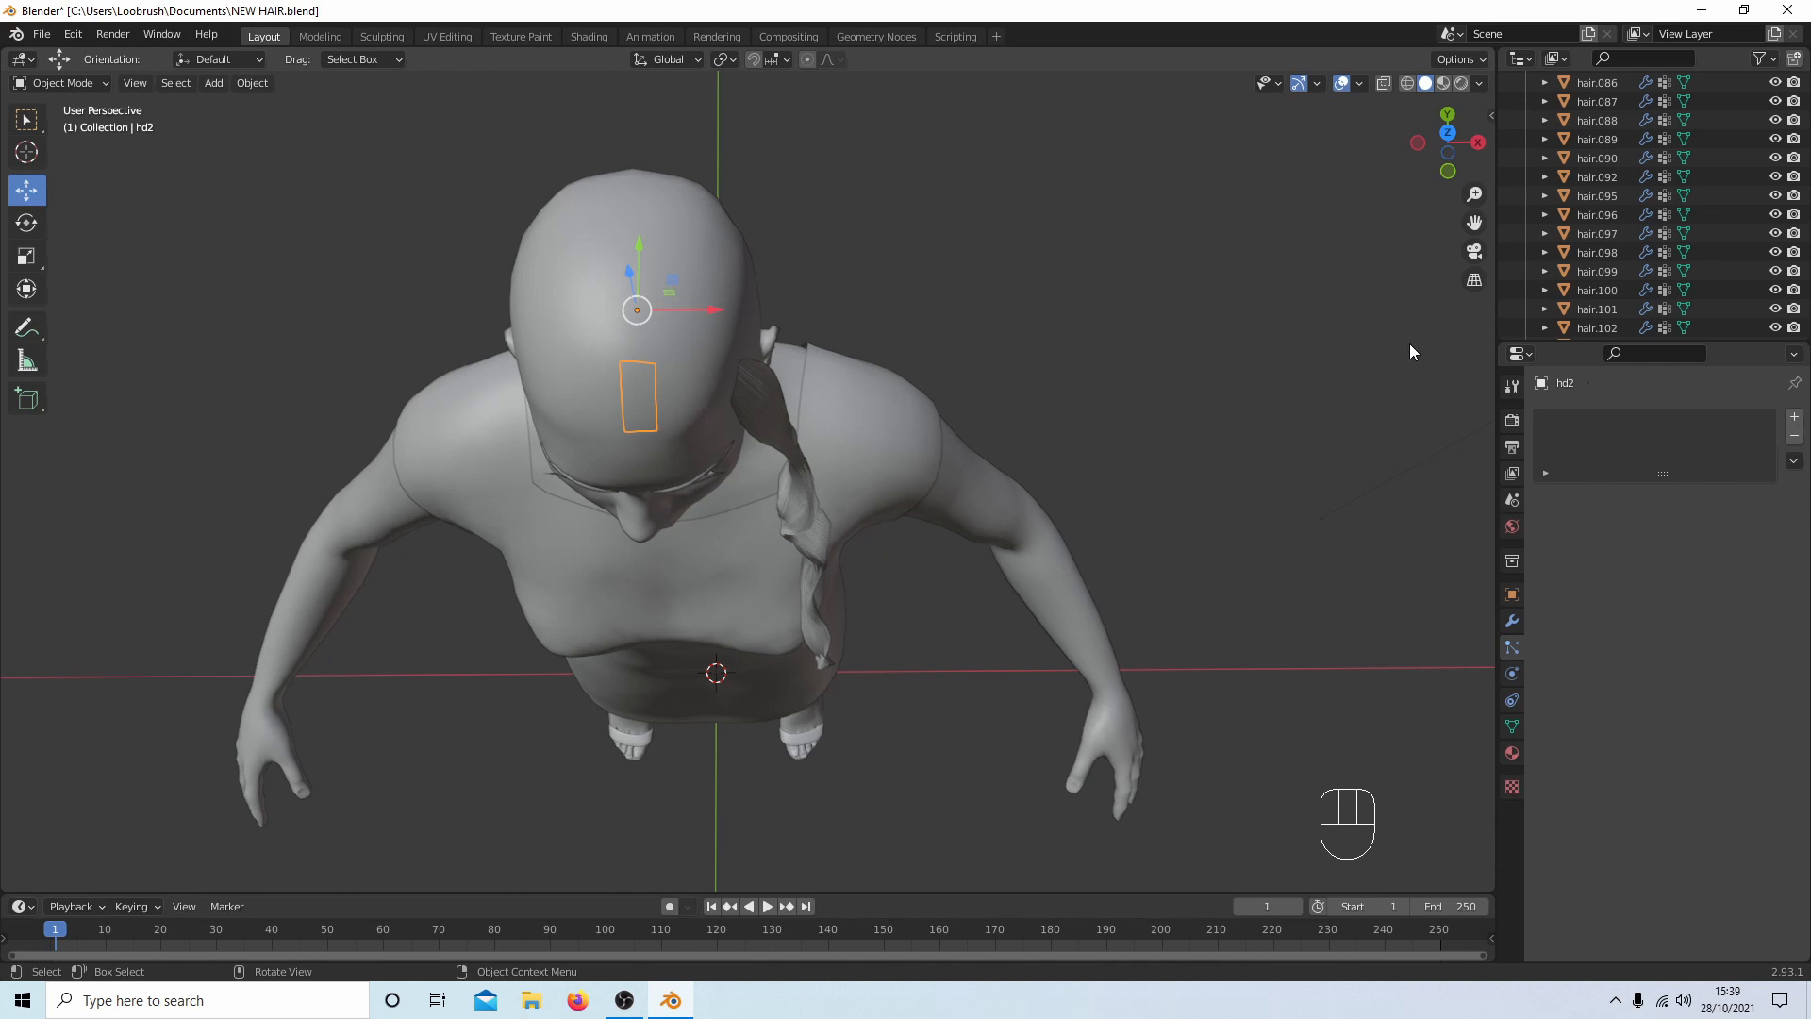
Add a particle system of type Hair to hd2 and set its number of hairs to 100.
key(KP_1)
scroll(1149, 432, down, 2)
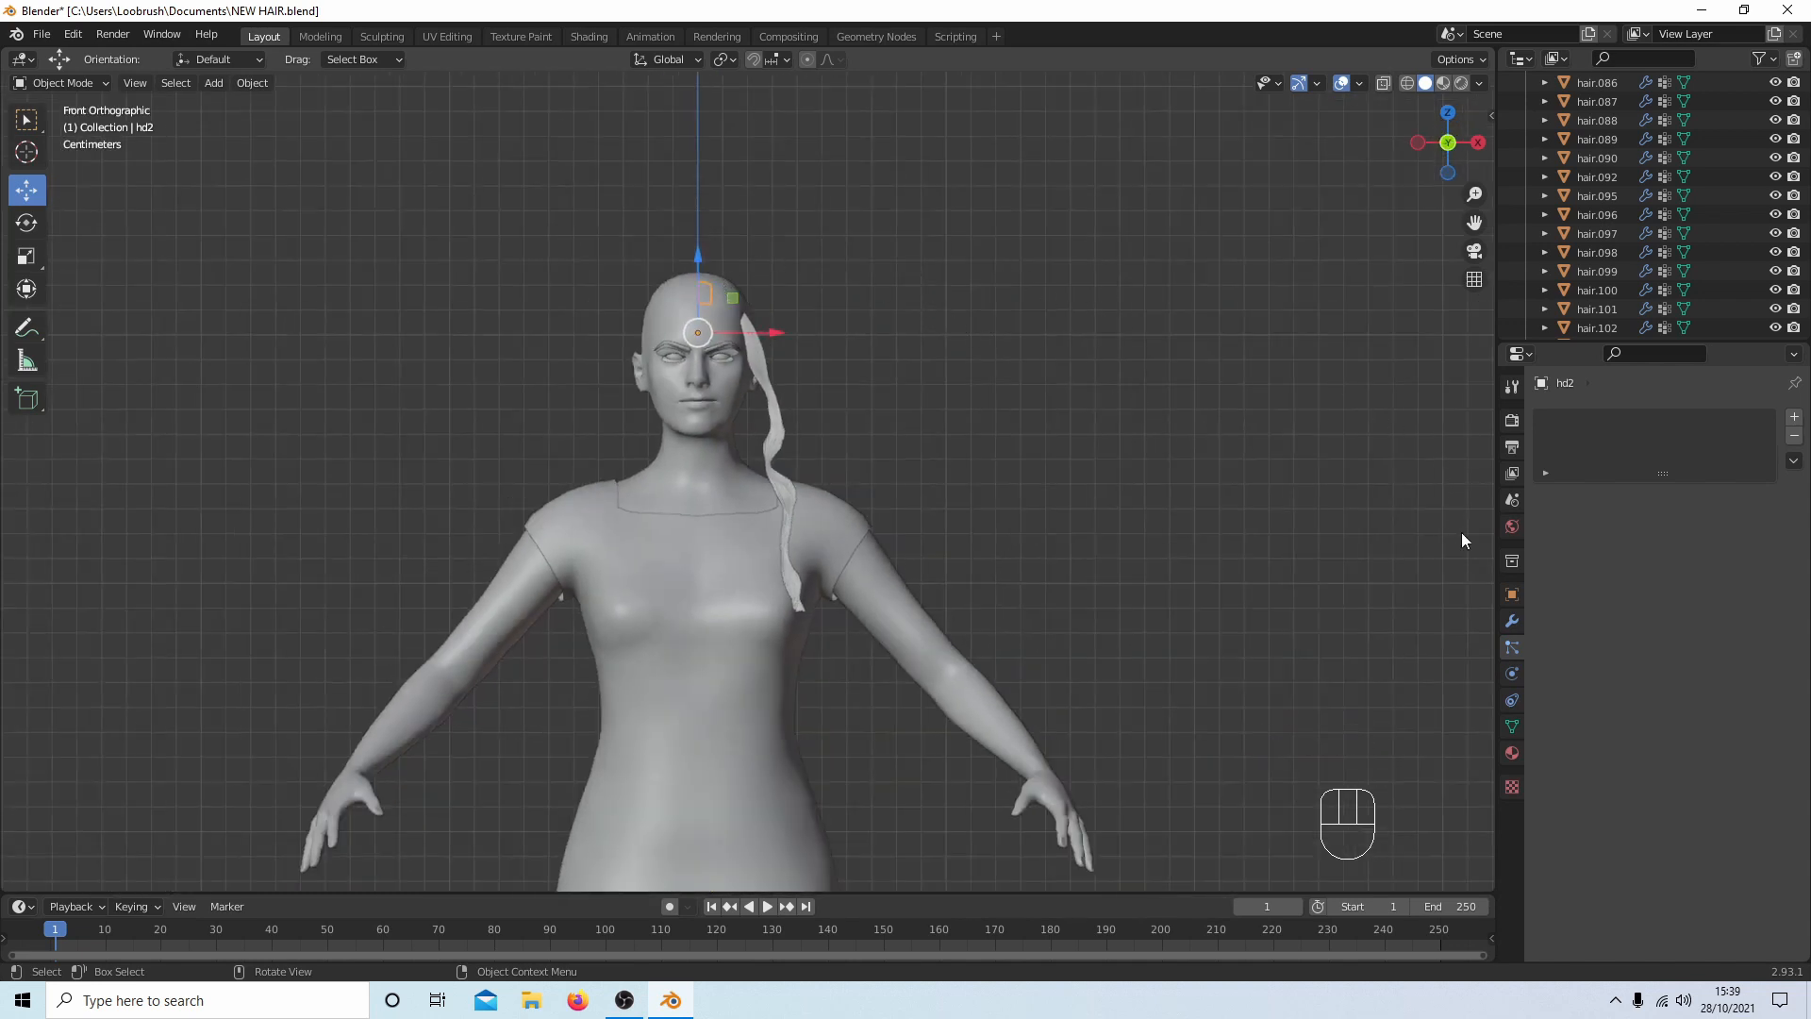
click(1795, 414)
click(1740, 521)
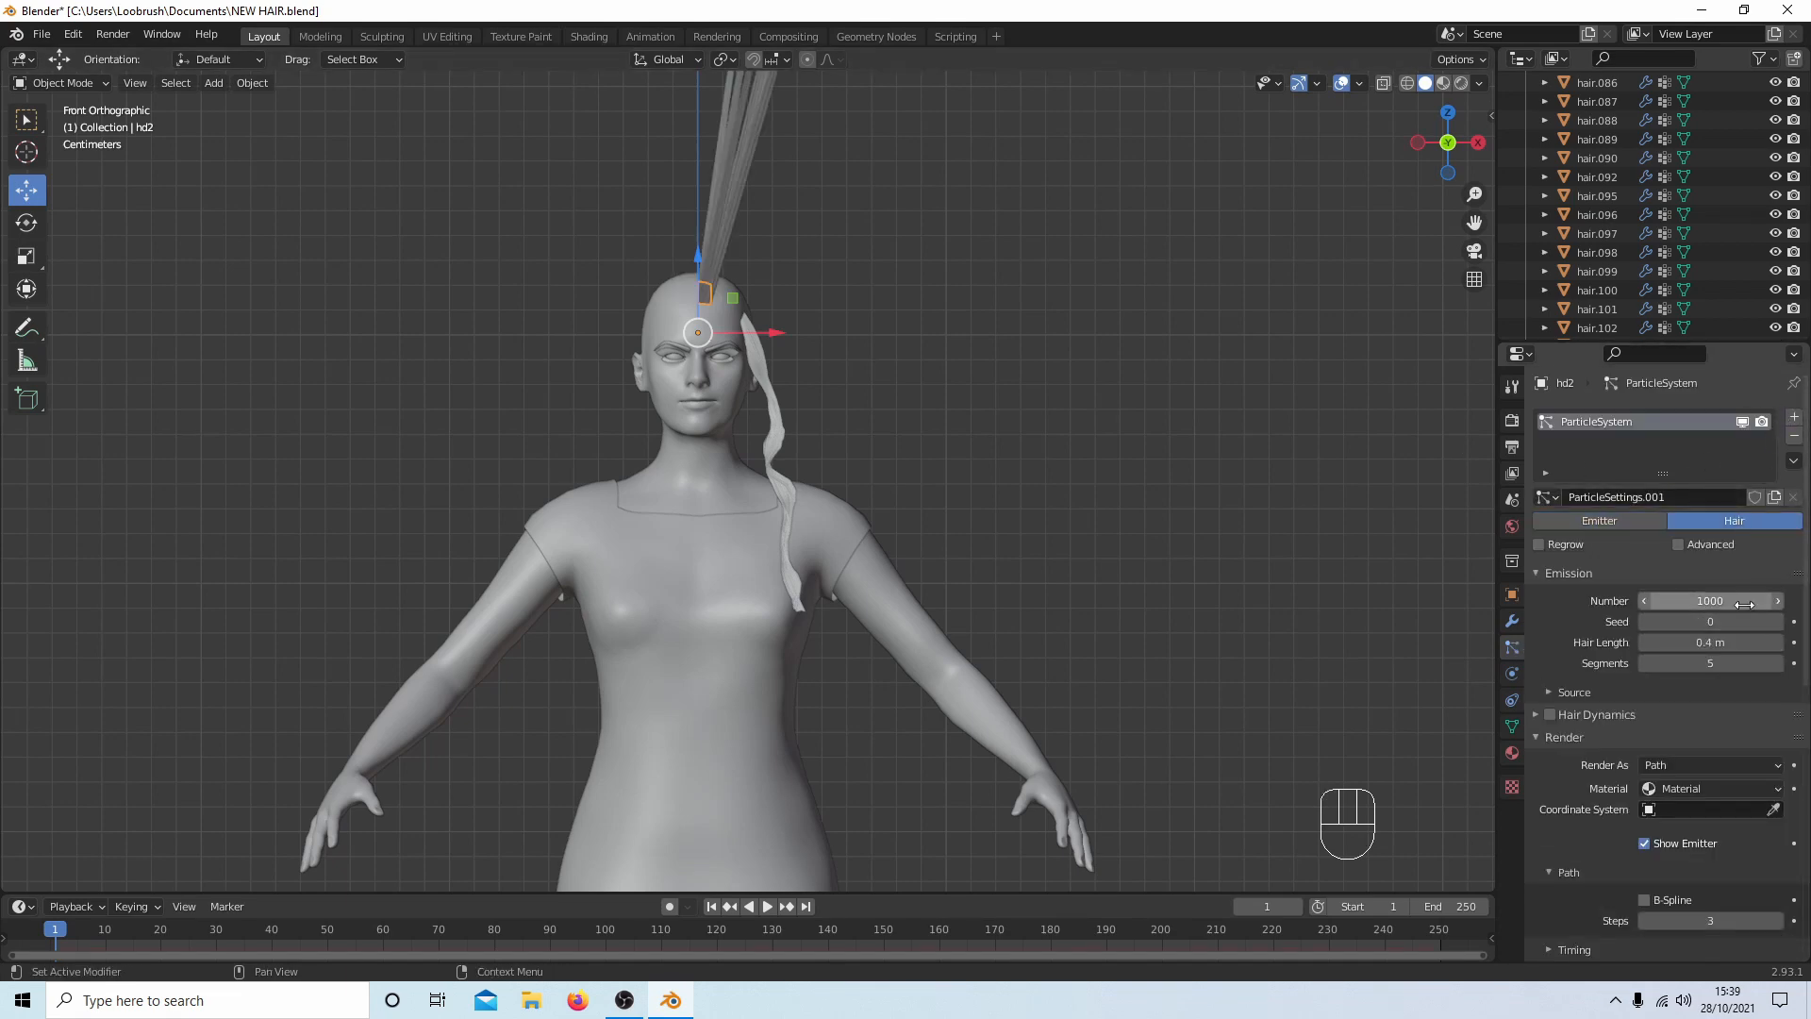
click(1741, 598)
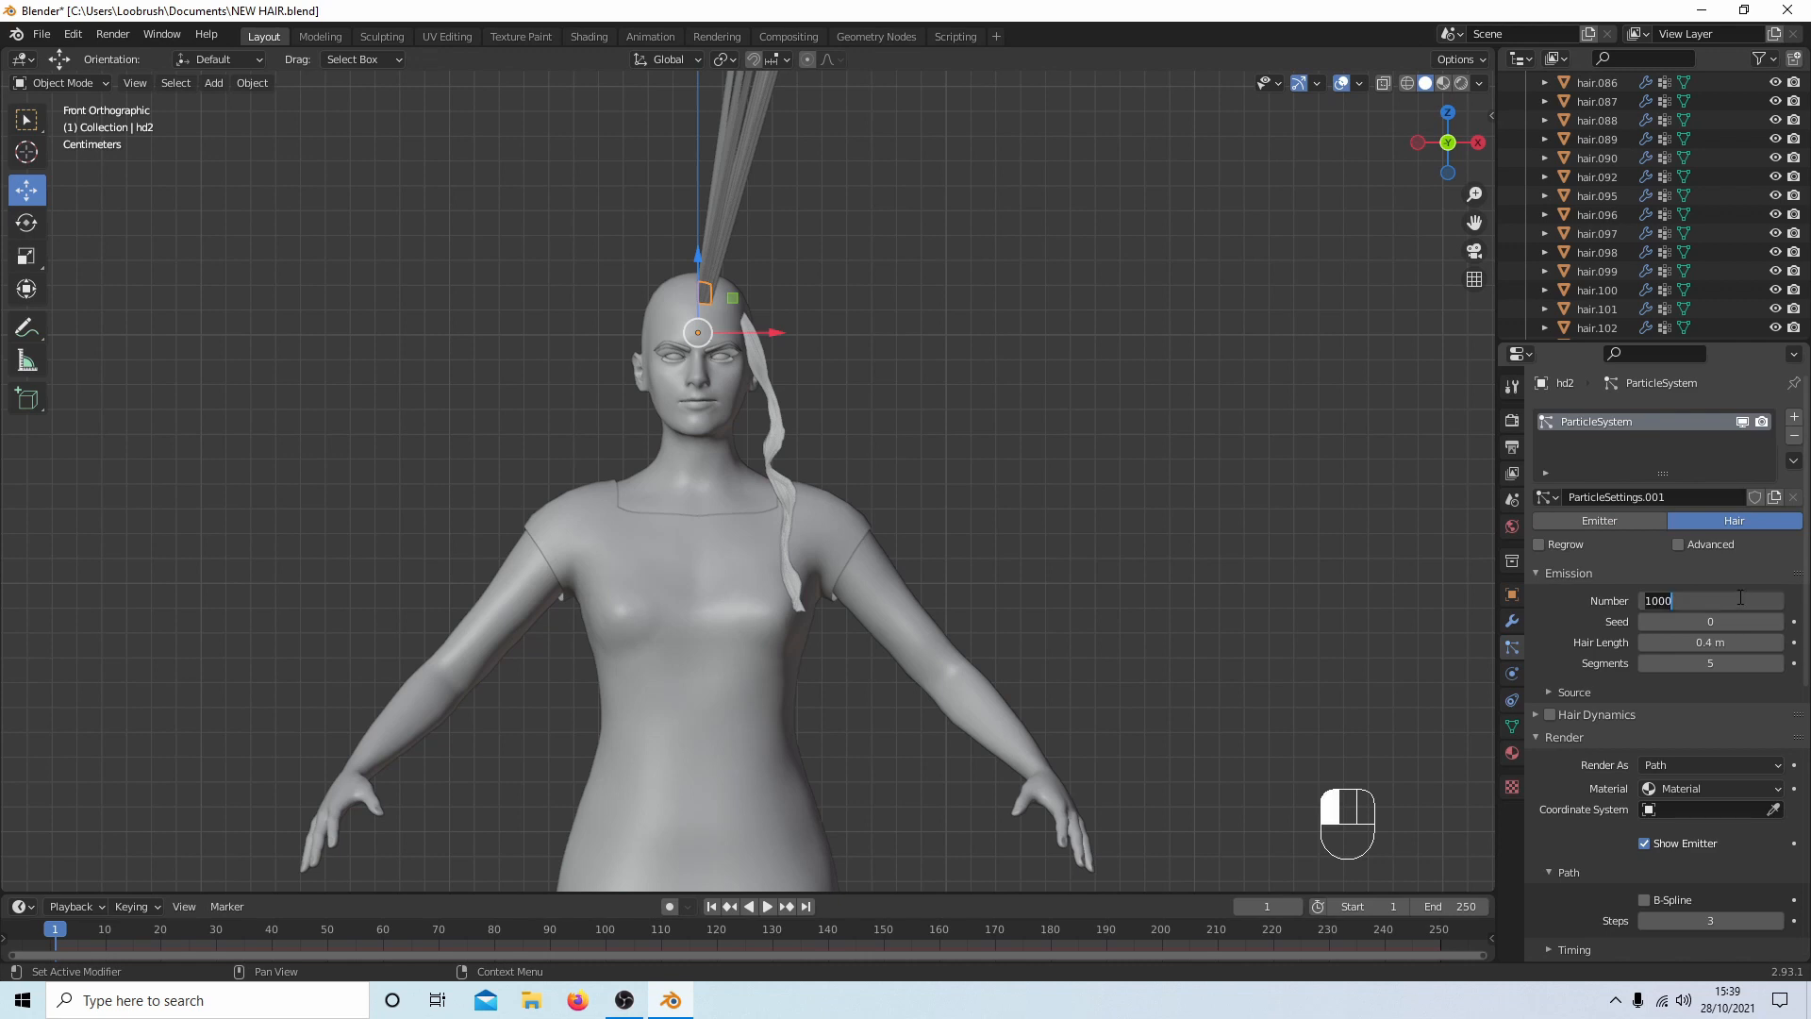
text(1)
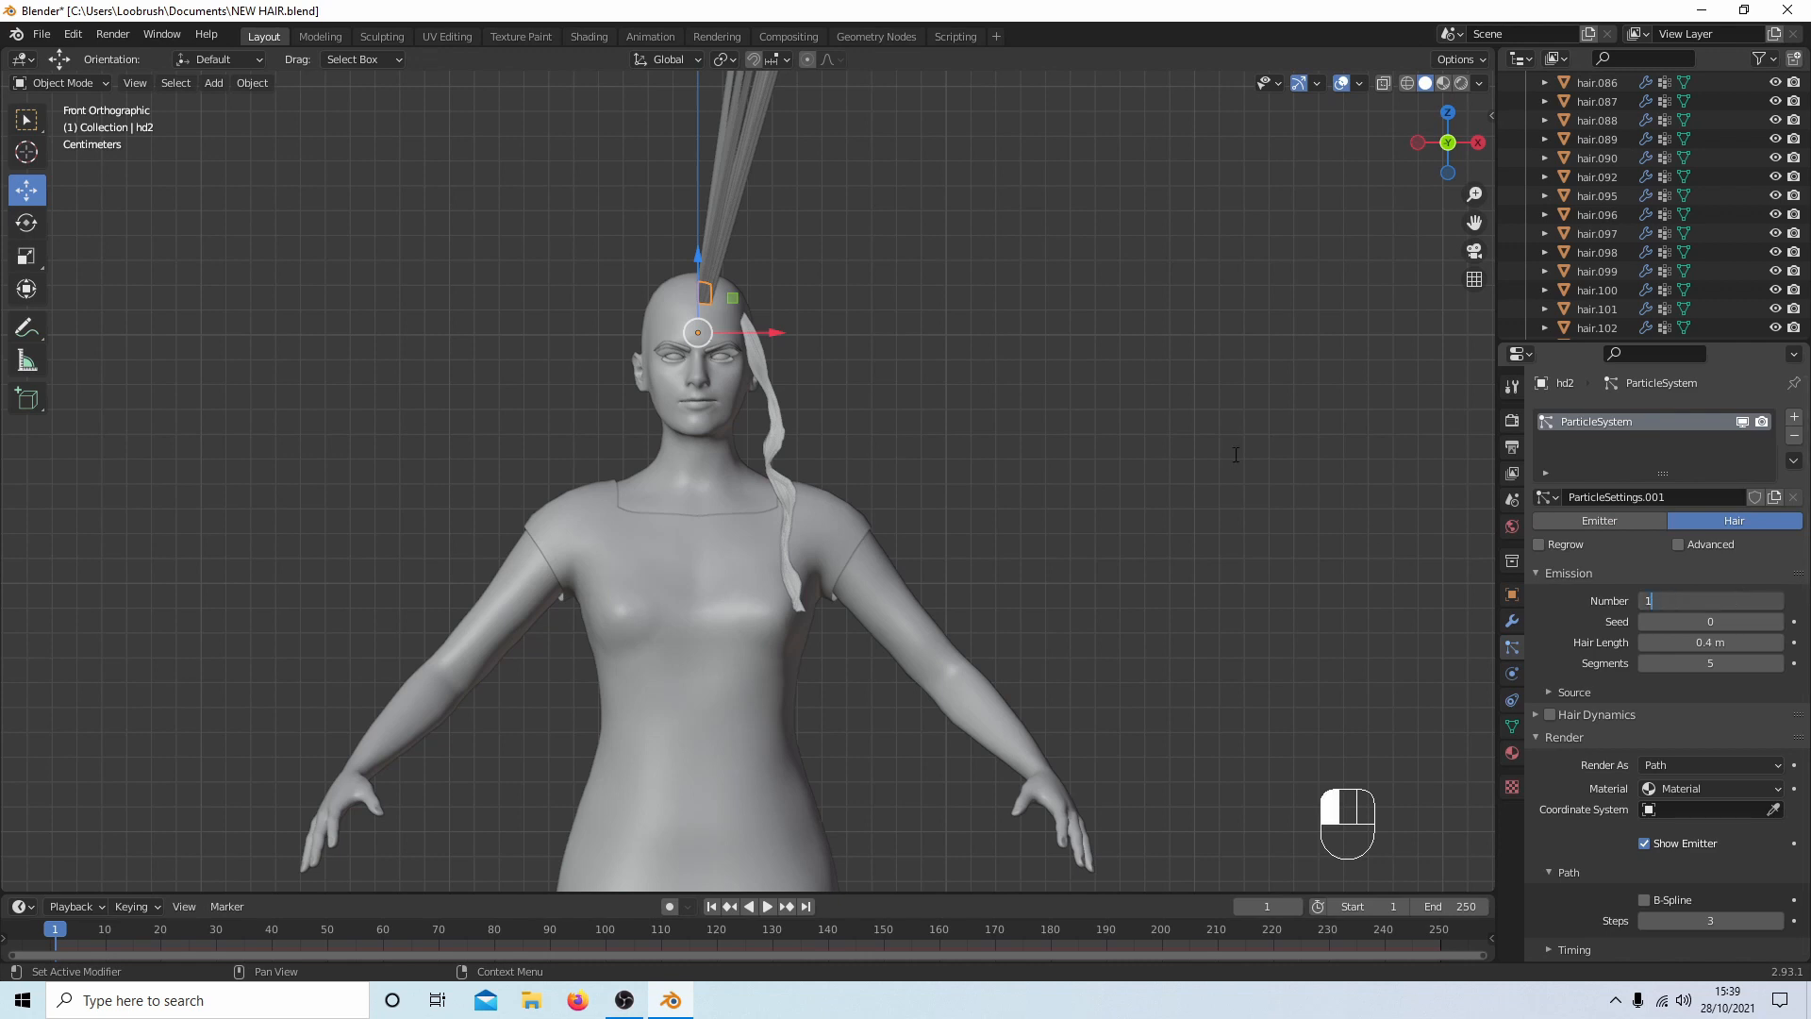
text(00)
click(1235, 455)
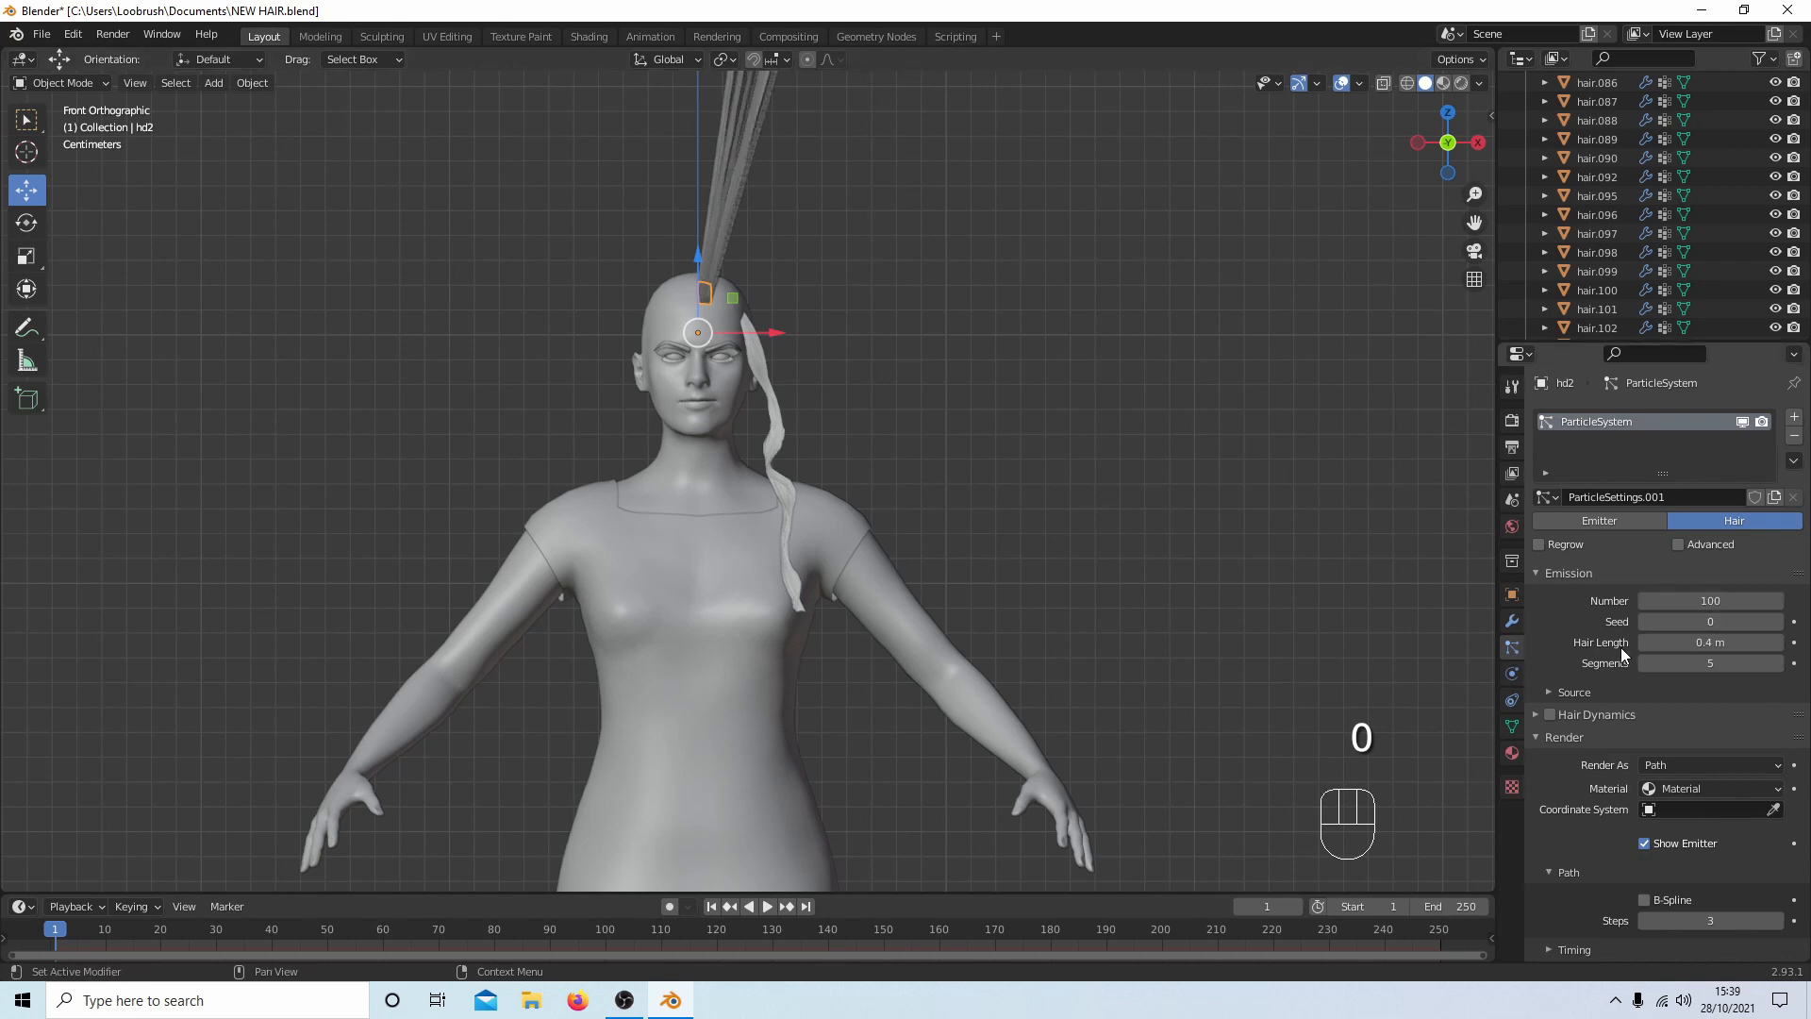
Shorten the hair length of hd2 to 0.245 m and raise its number of segments.
scroll(1621, 647, down, 2)
scroll(1400, 634, down, 2)
scroll(1399, 634, down, 3)
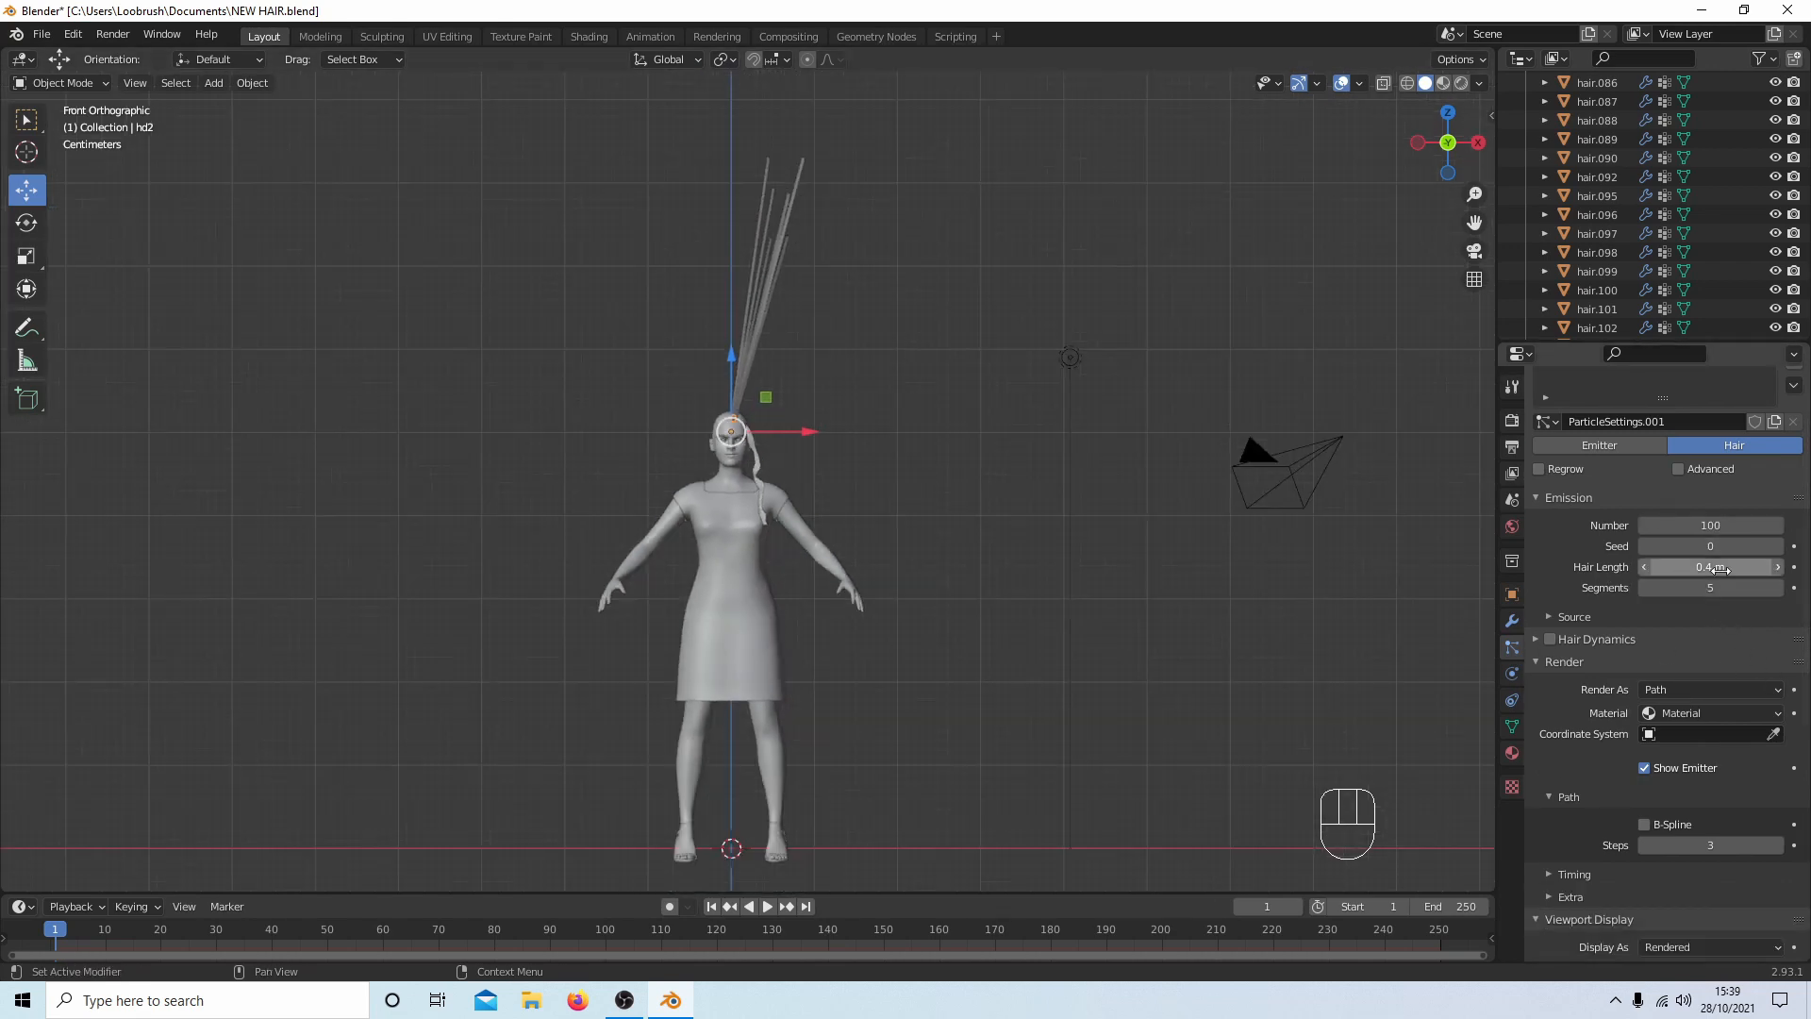
drag(1710, 566, 1669, 566)
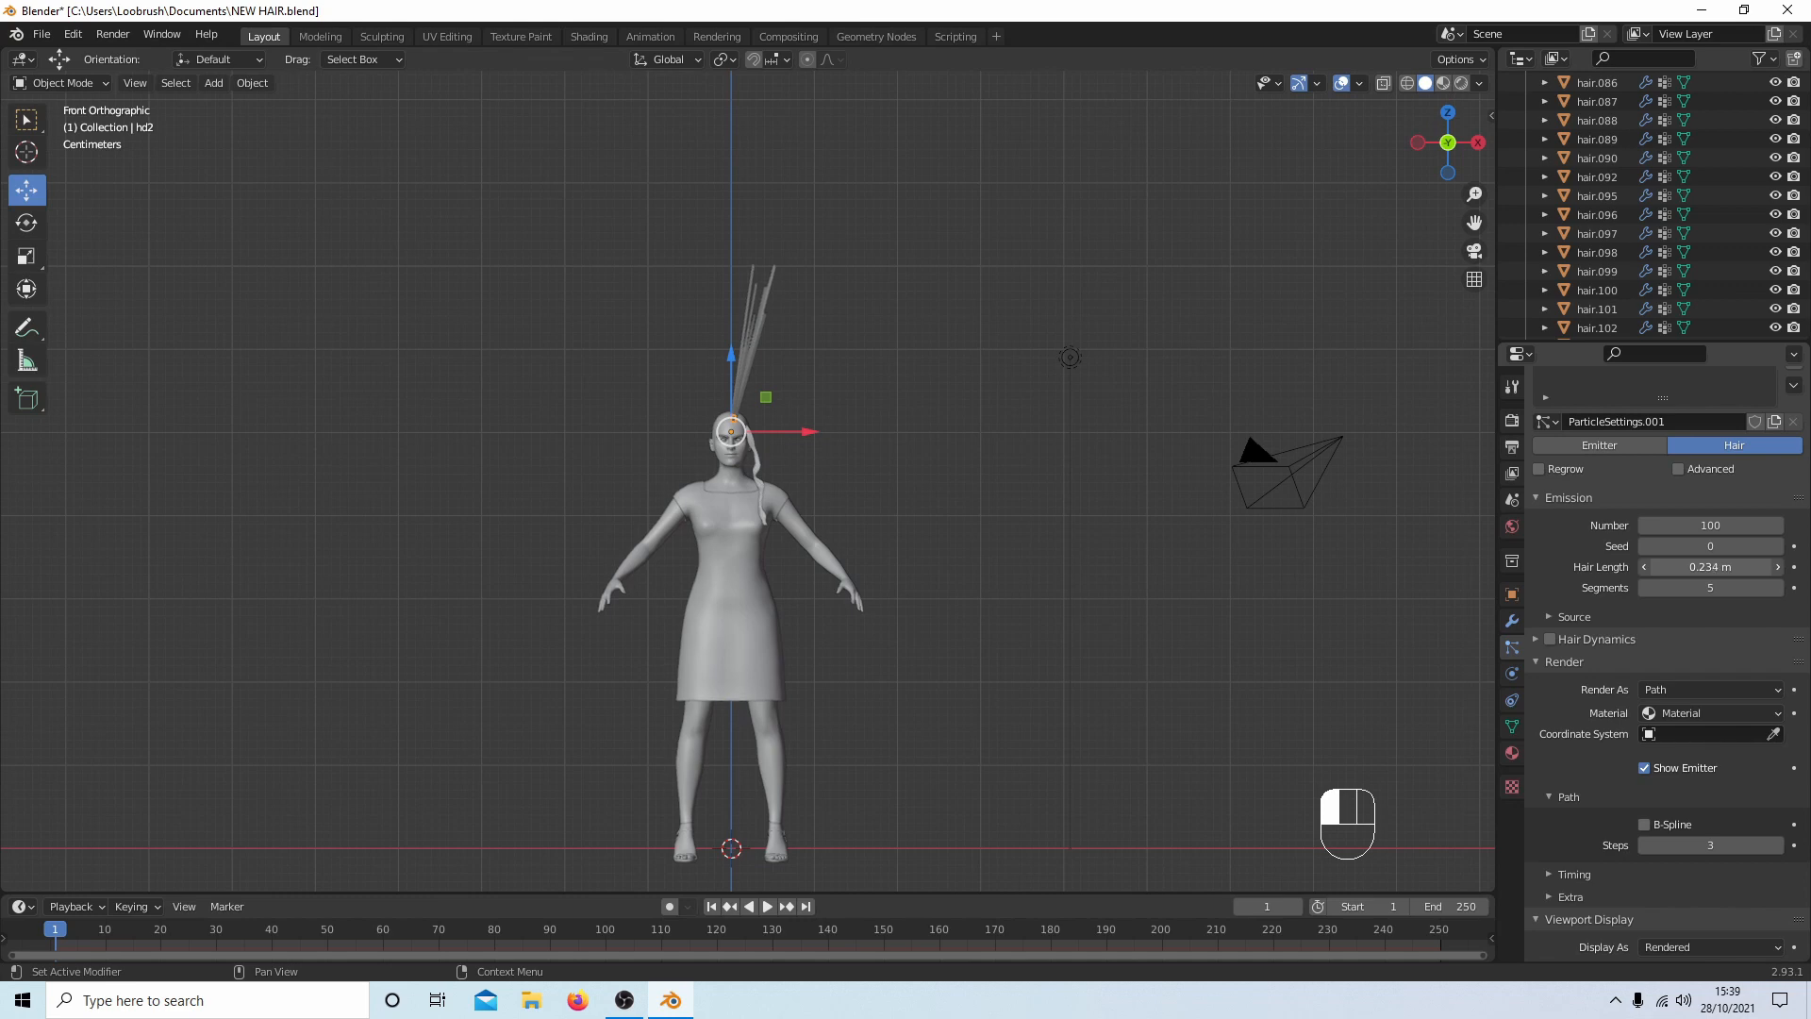
drag(1675, 566, 1675, 566)
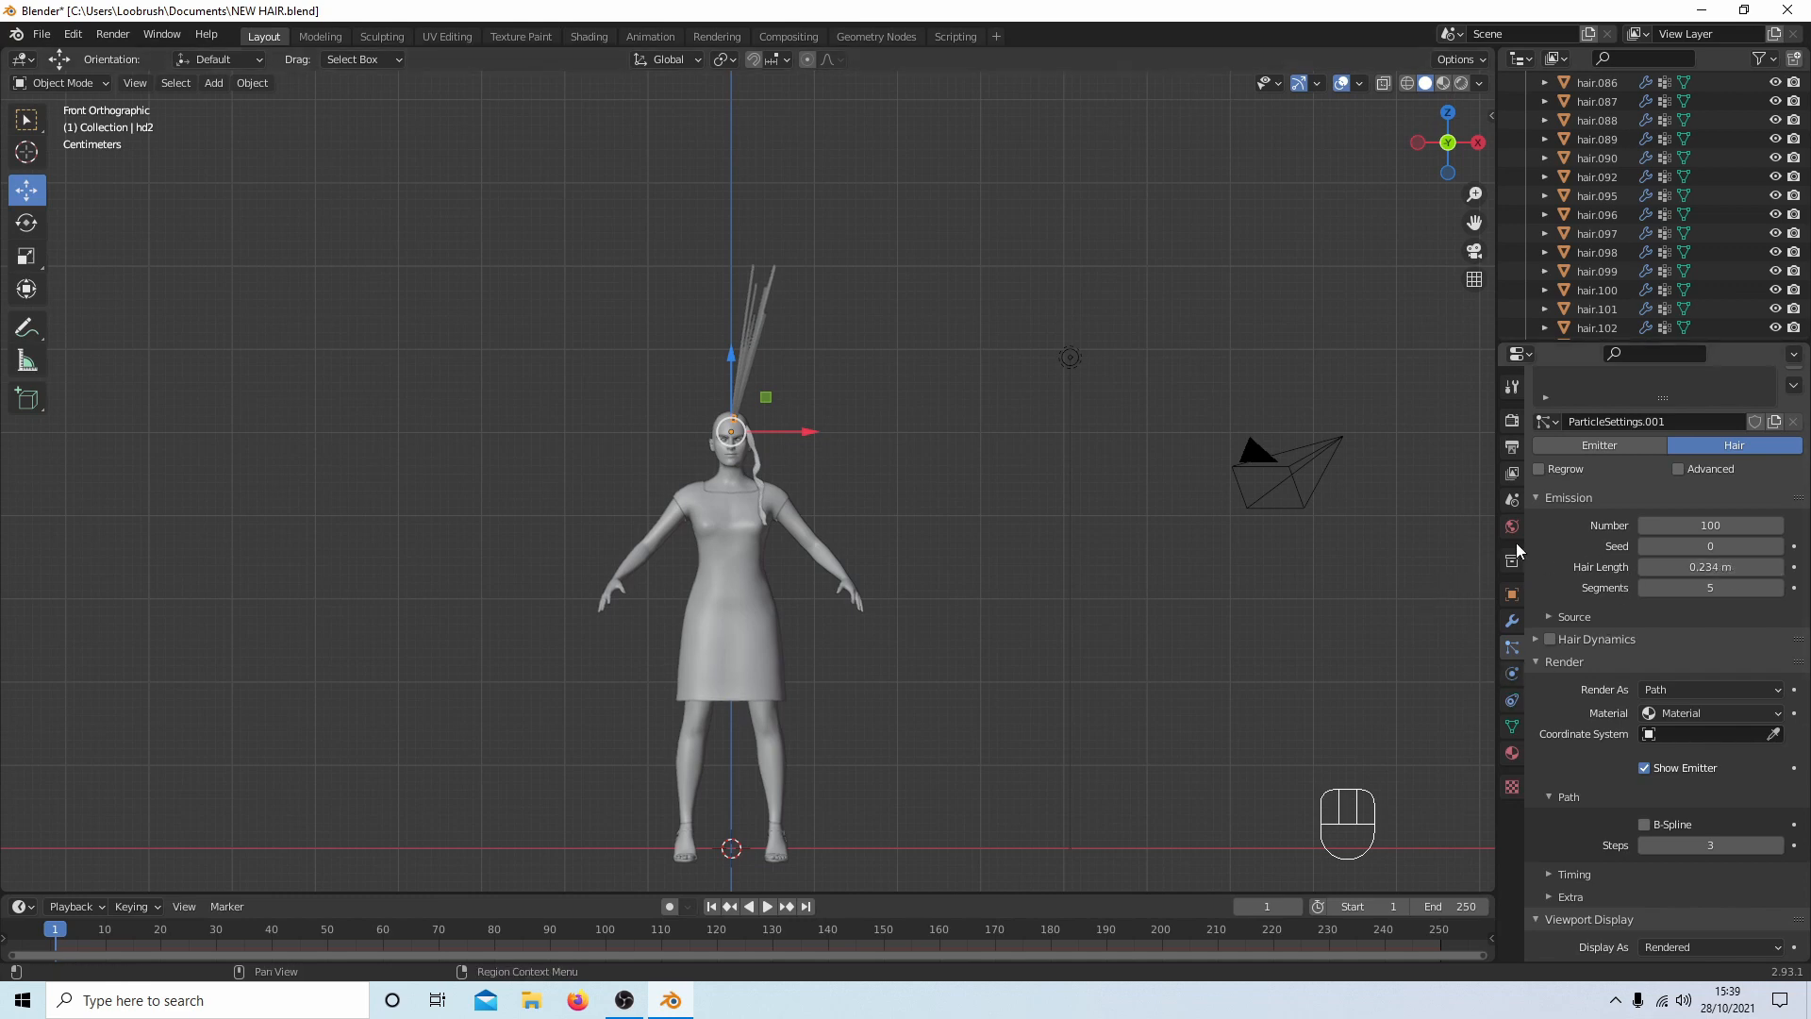
drag(1685, 567, 1694, 567)
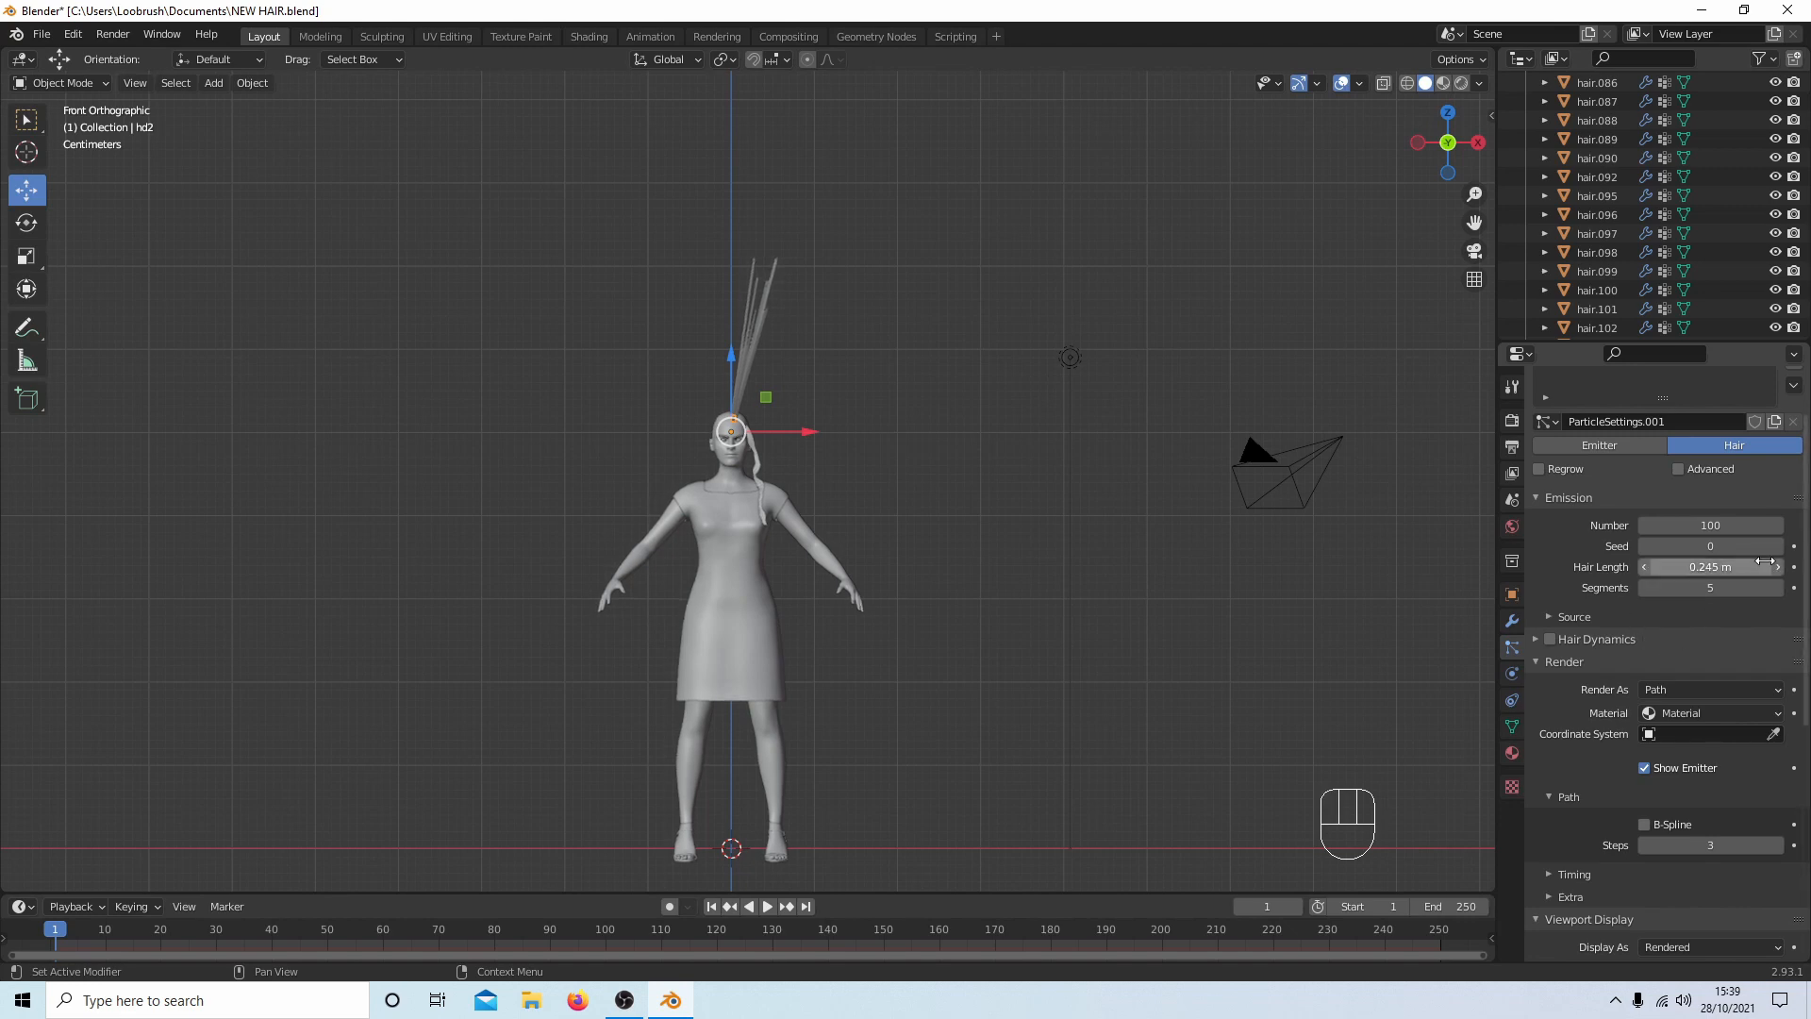
click(1778, 588)
click(1778, 588)
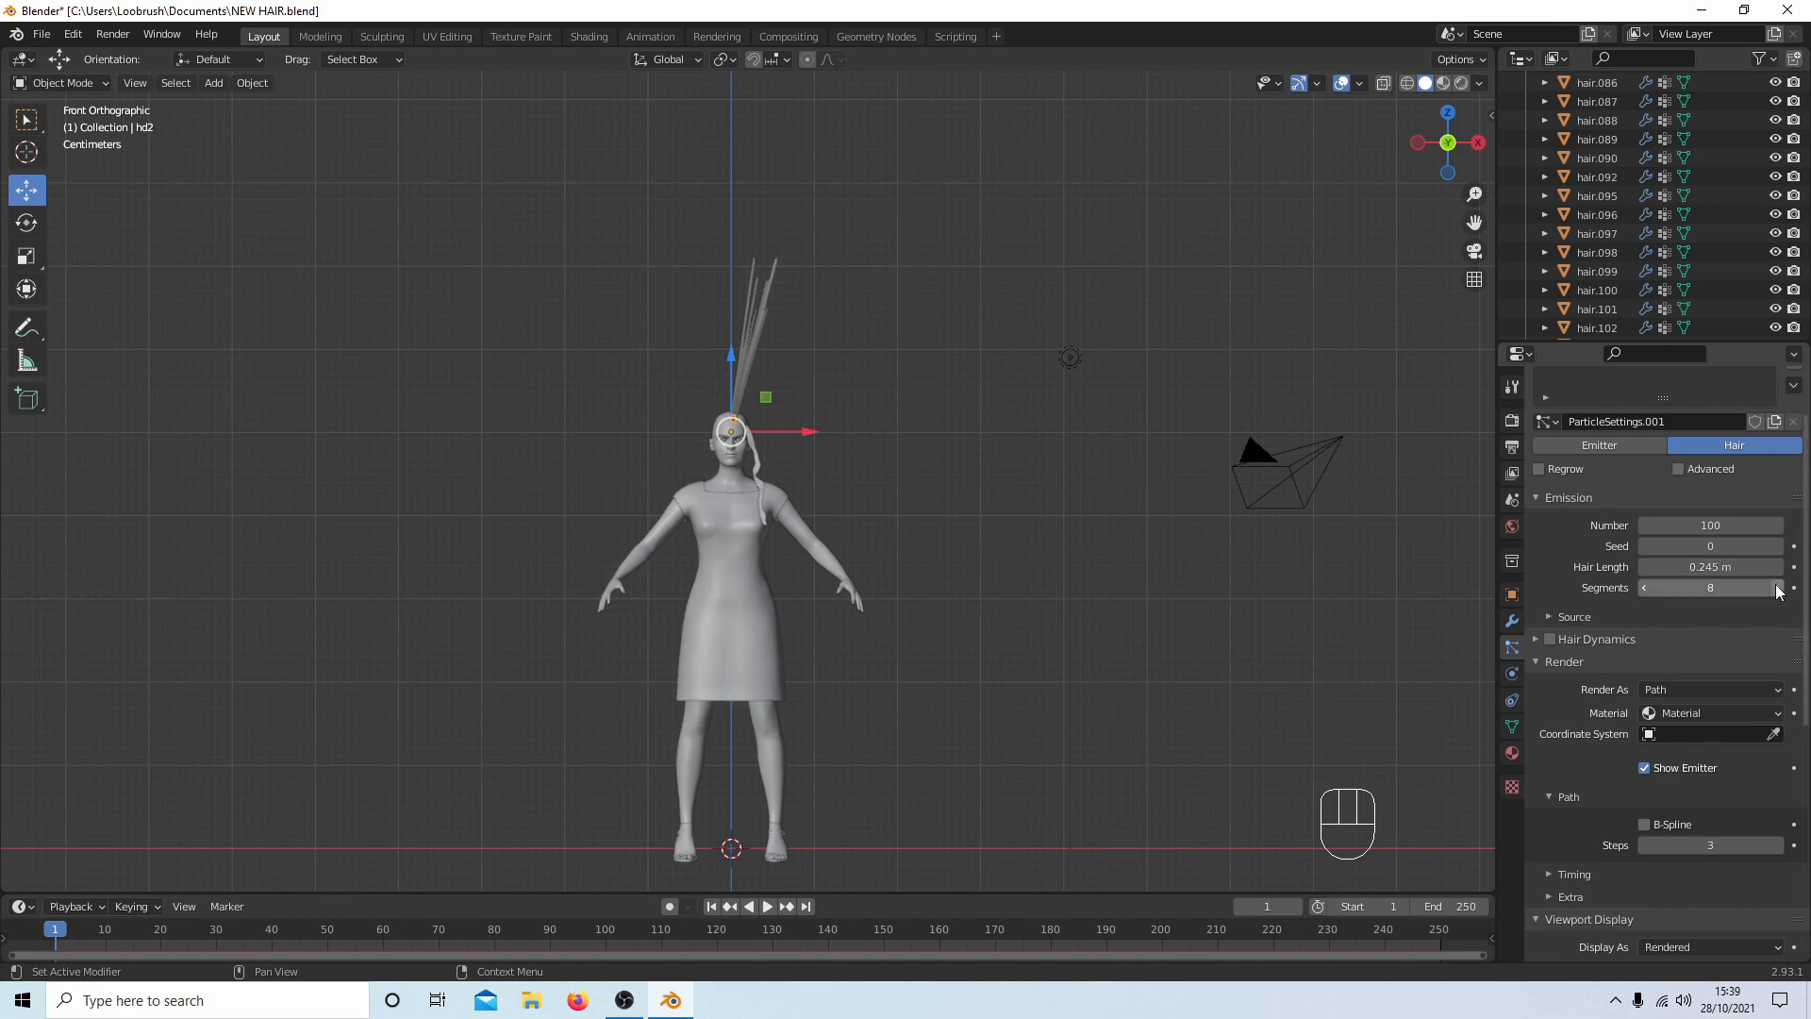
click(1777, 588)
Set the render path steps and the viewport strand steps of the hair to 5.
scroll(1617, 636, down, 5)
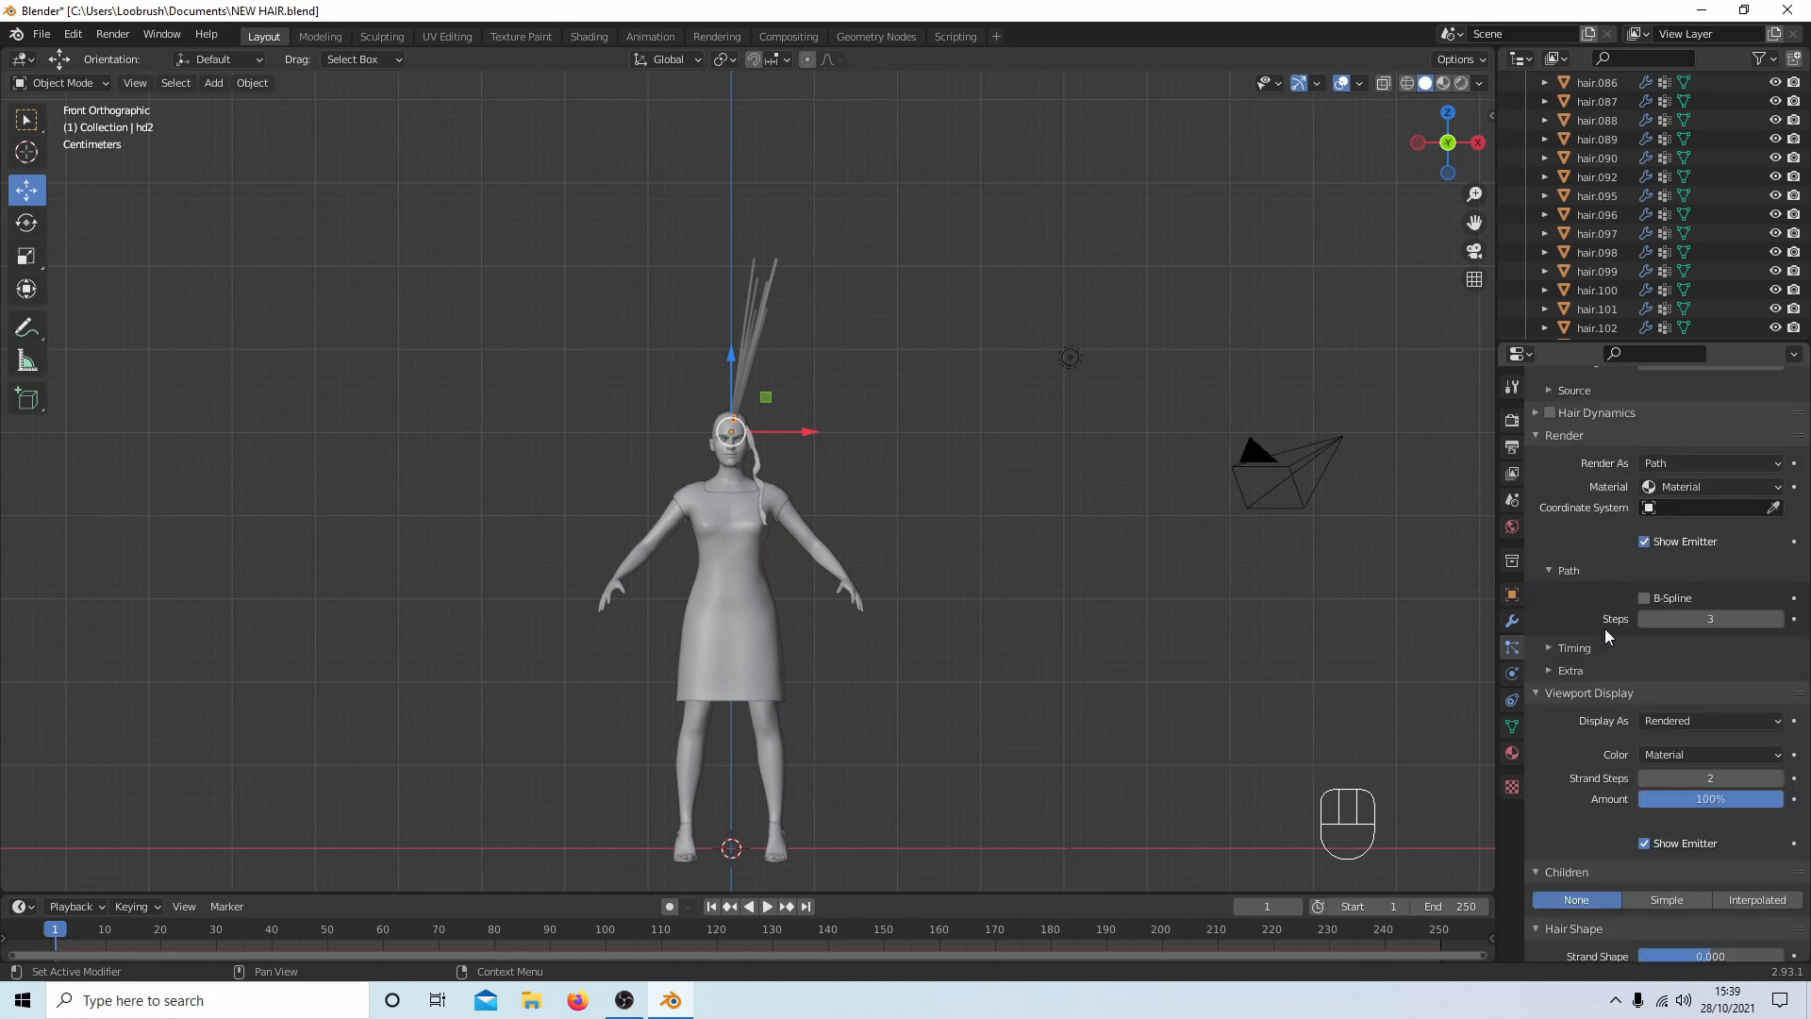
click(1778, 619)
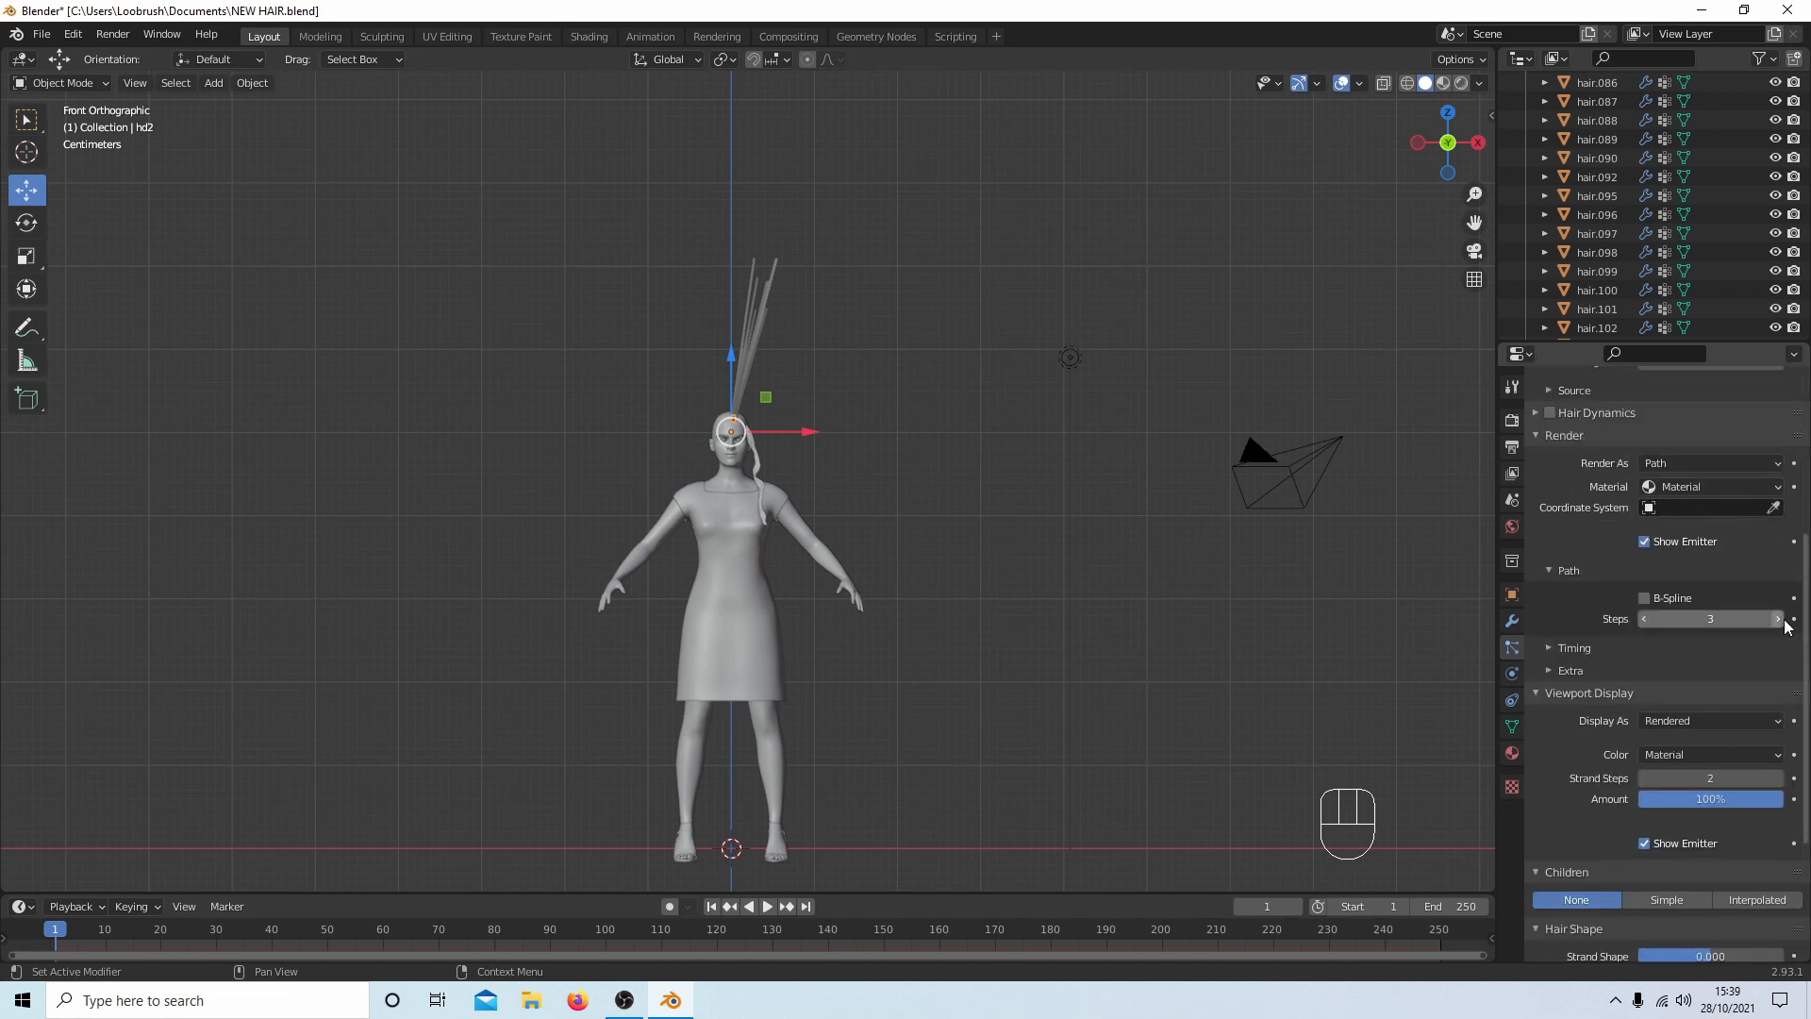
click(1777, 618)
scroll(1600, 631, down, 2)
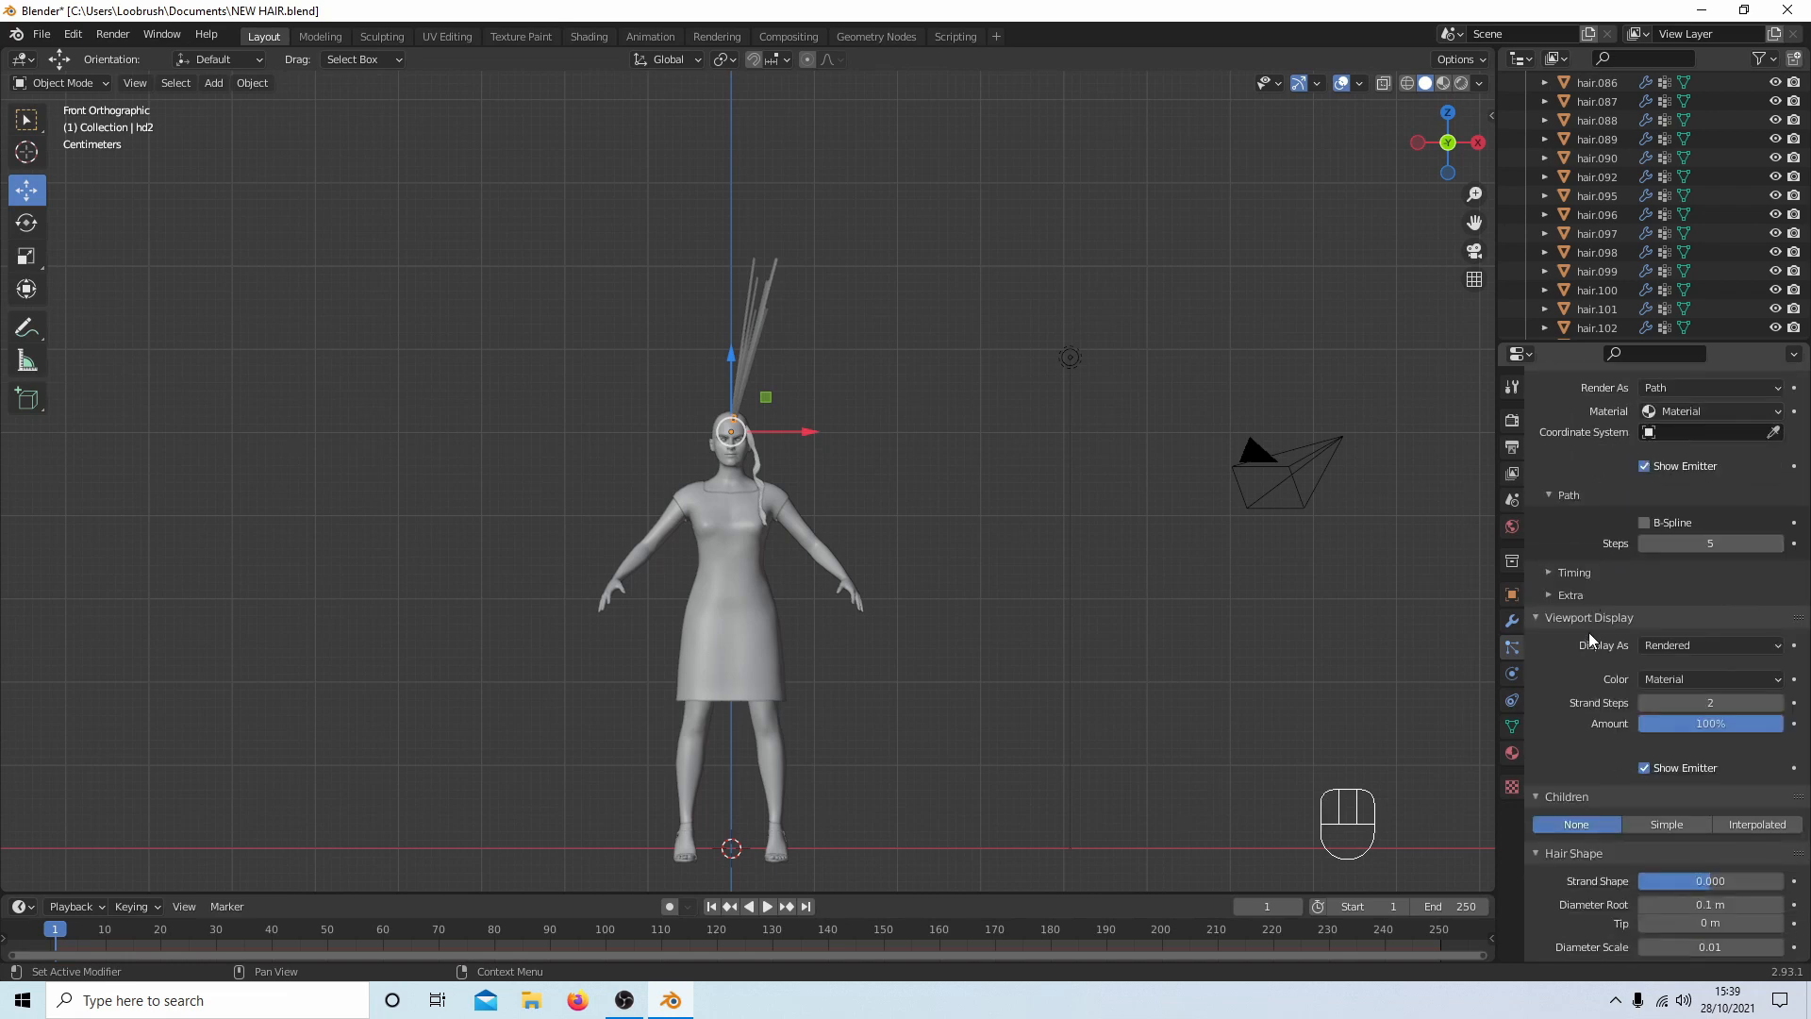
click(1778, 704)
click(1778, 704)
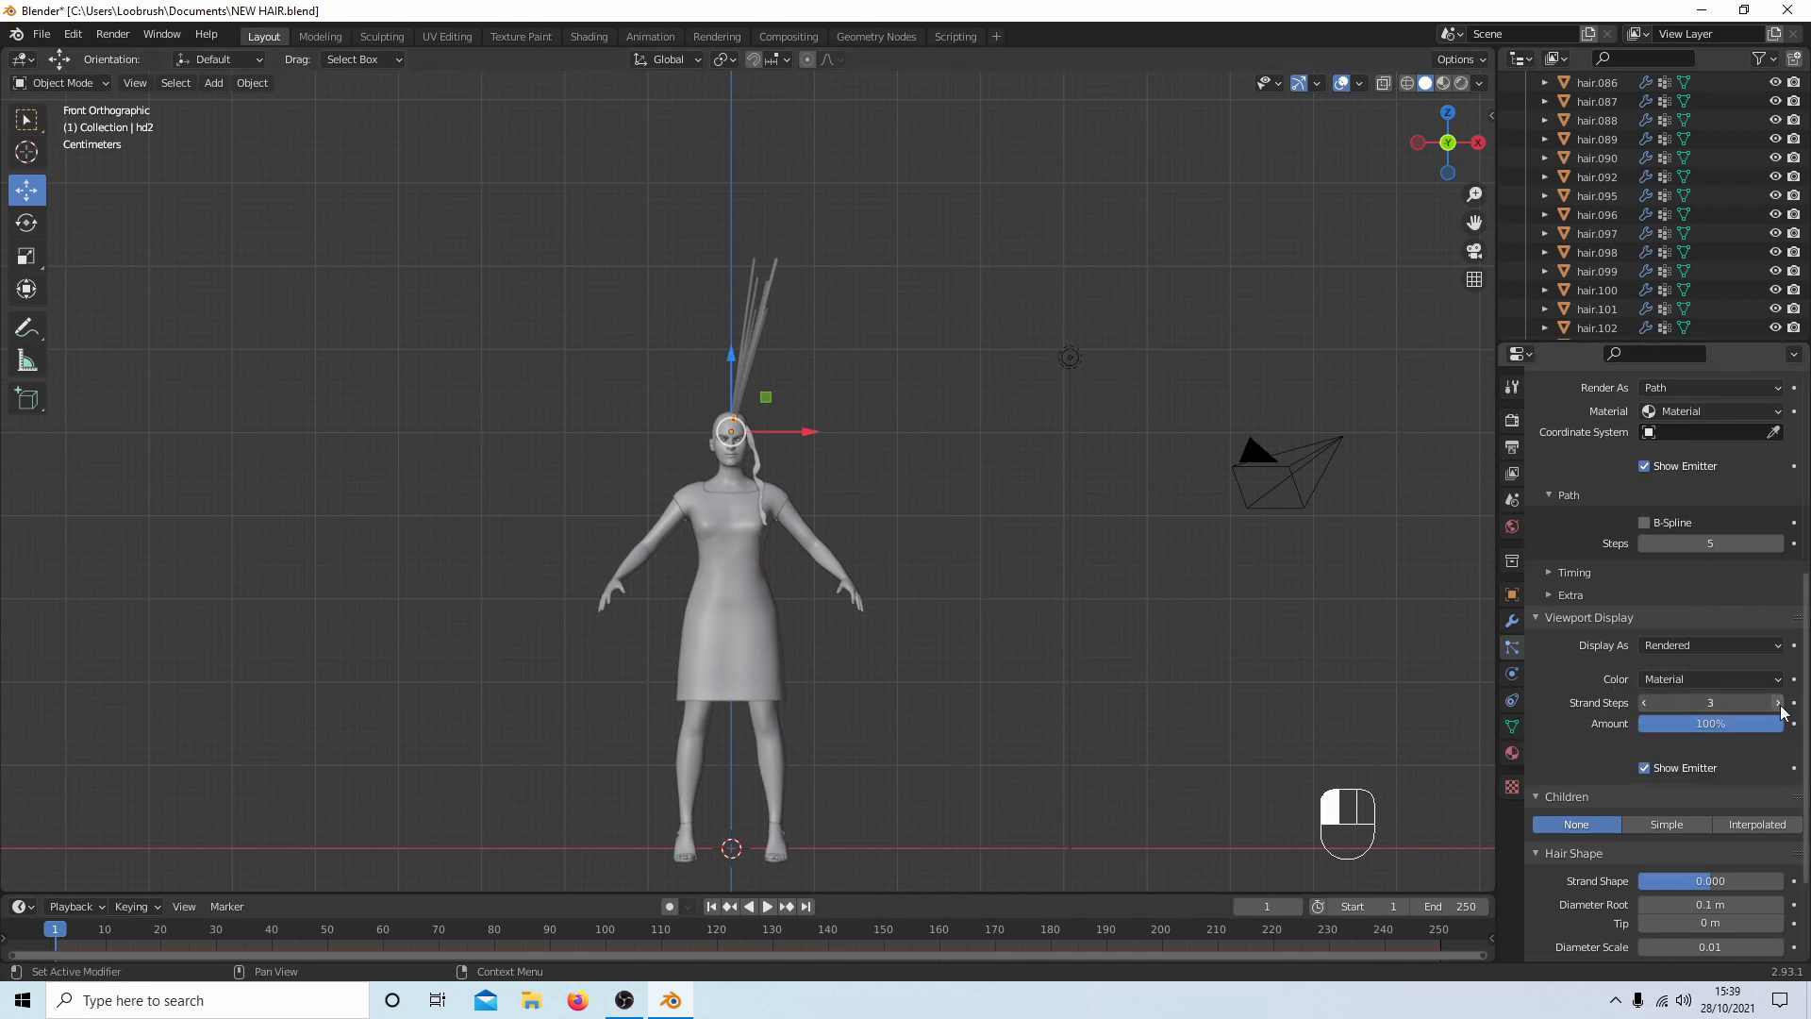
click(1778, 703)
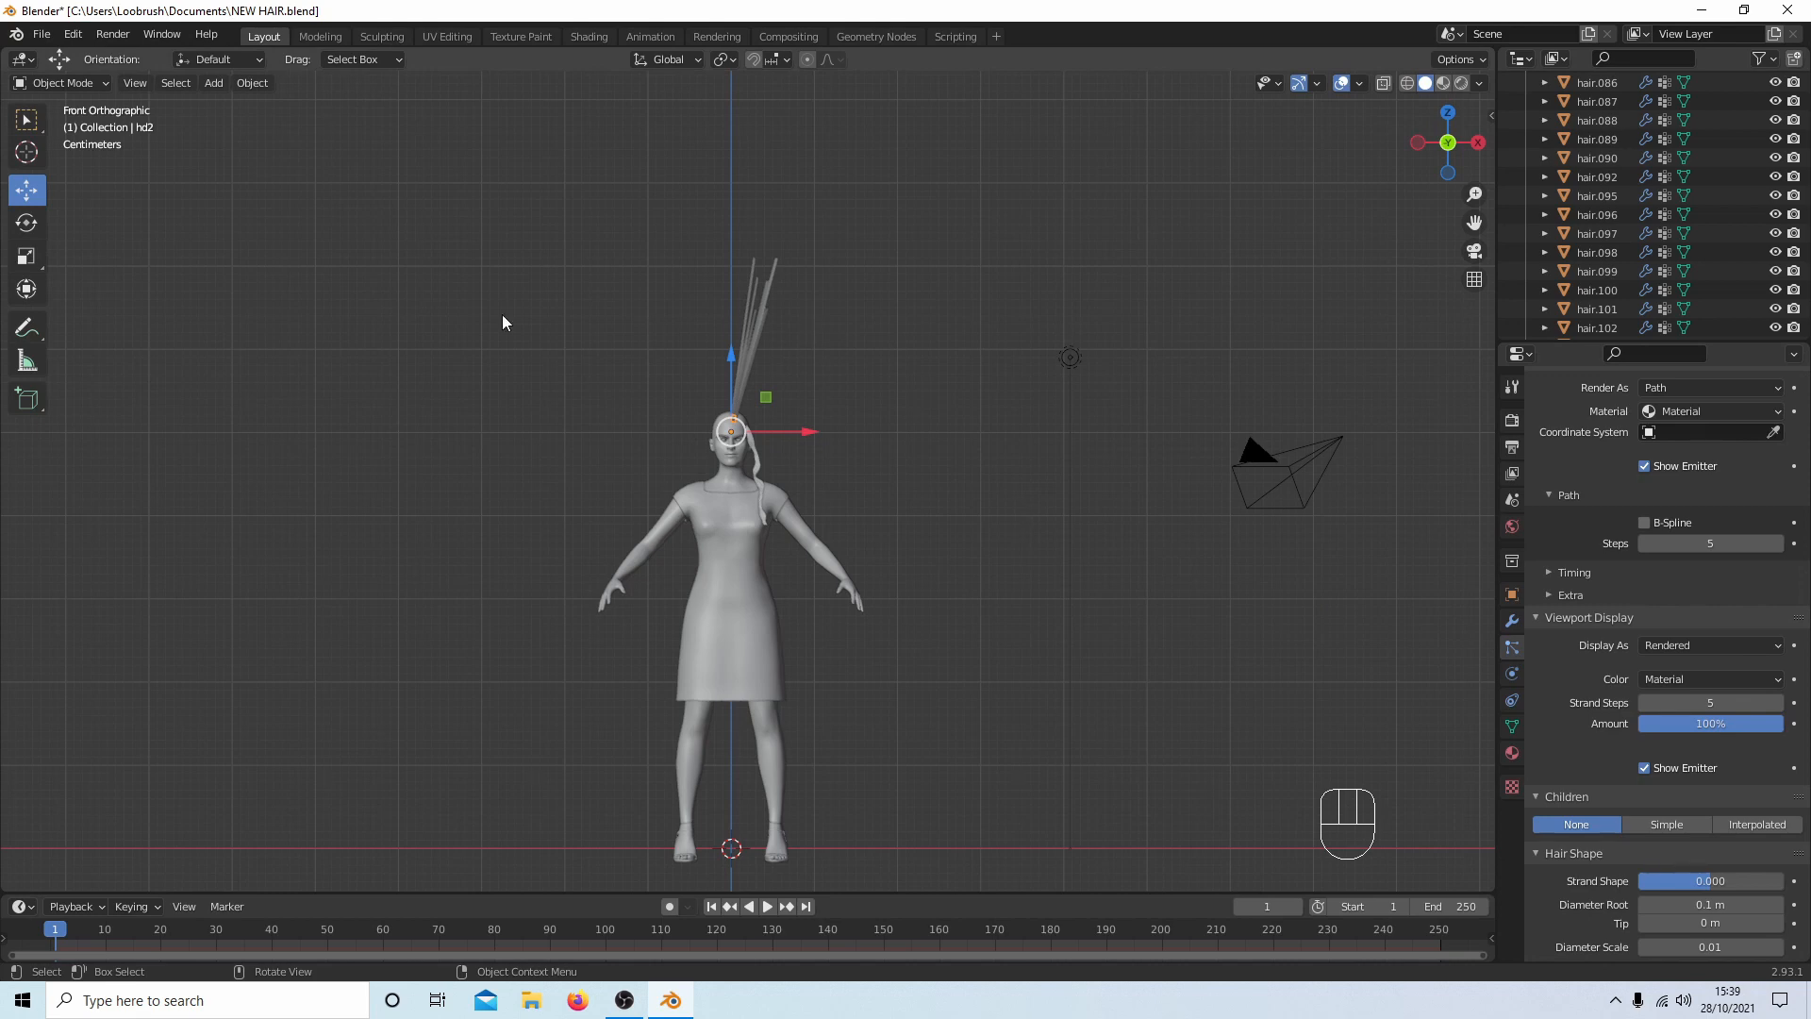
Enter Particle Edit mode for hd2 and switch to path select mode.
click(62, 84)
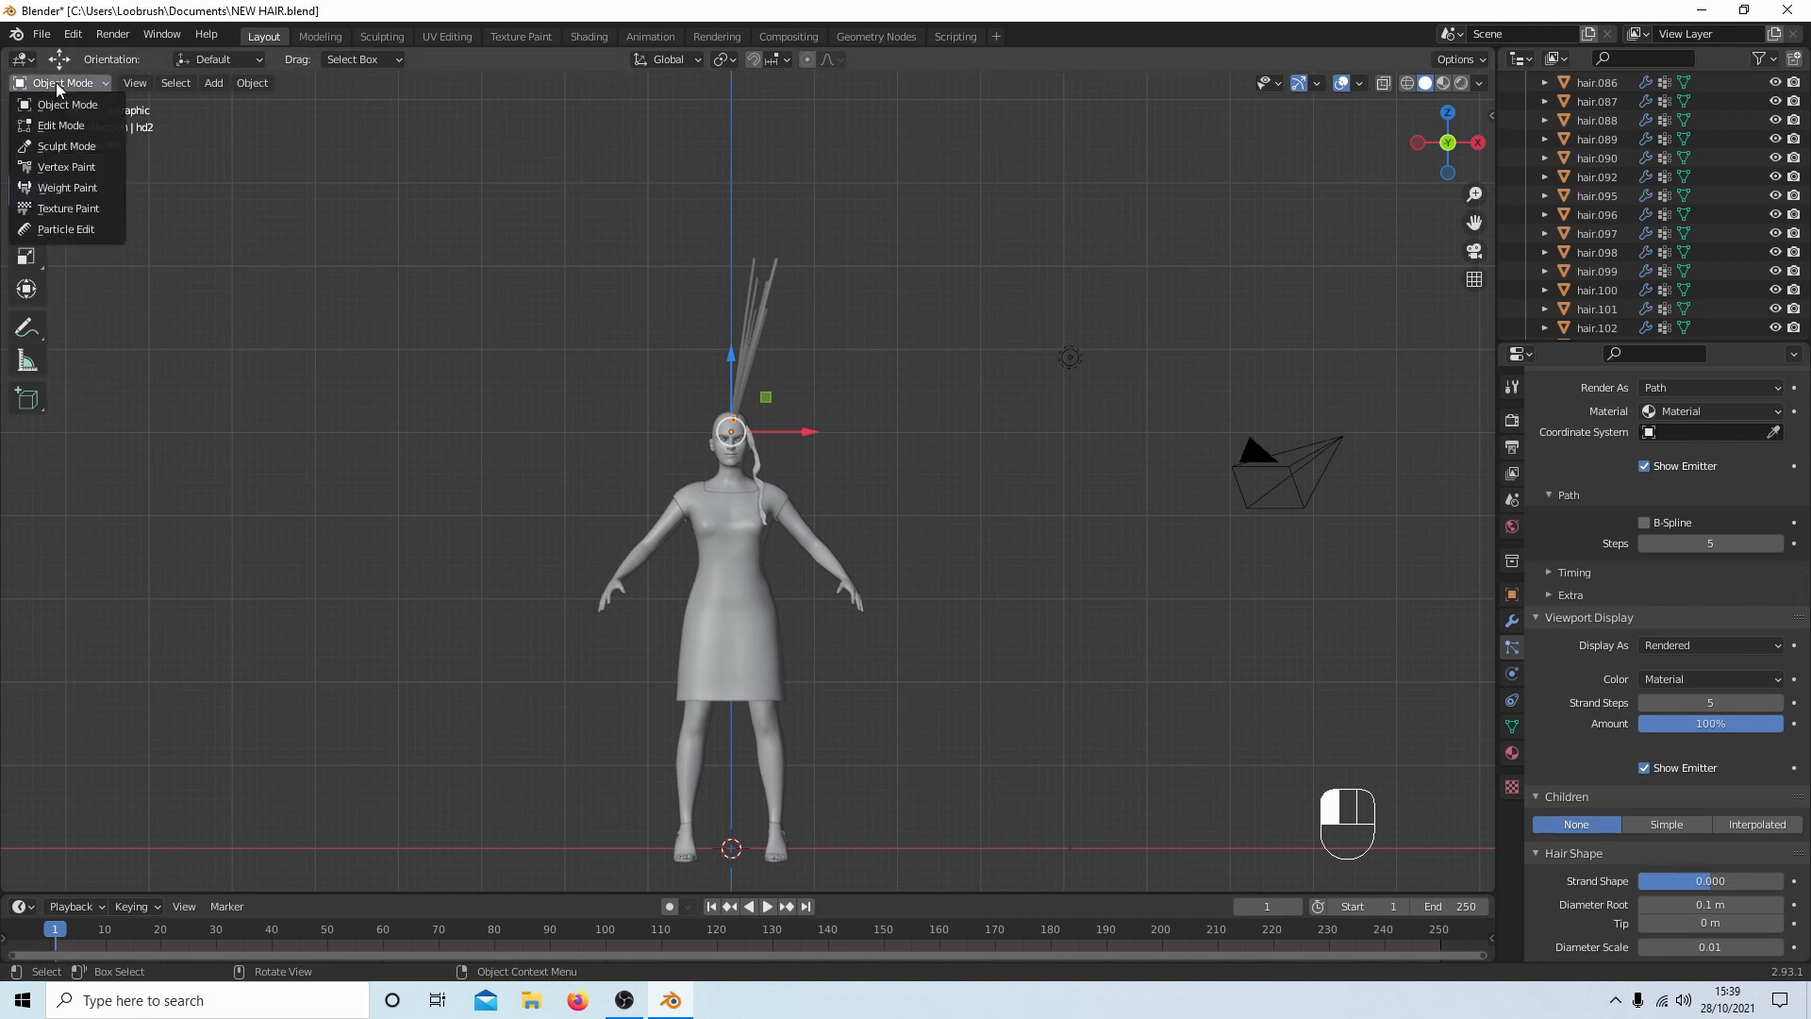
click(76, 230)
scroll(592, 349, up, 2)
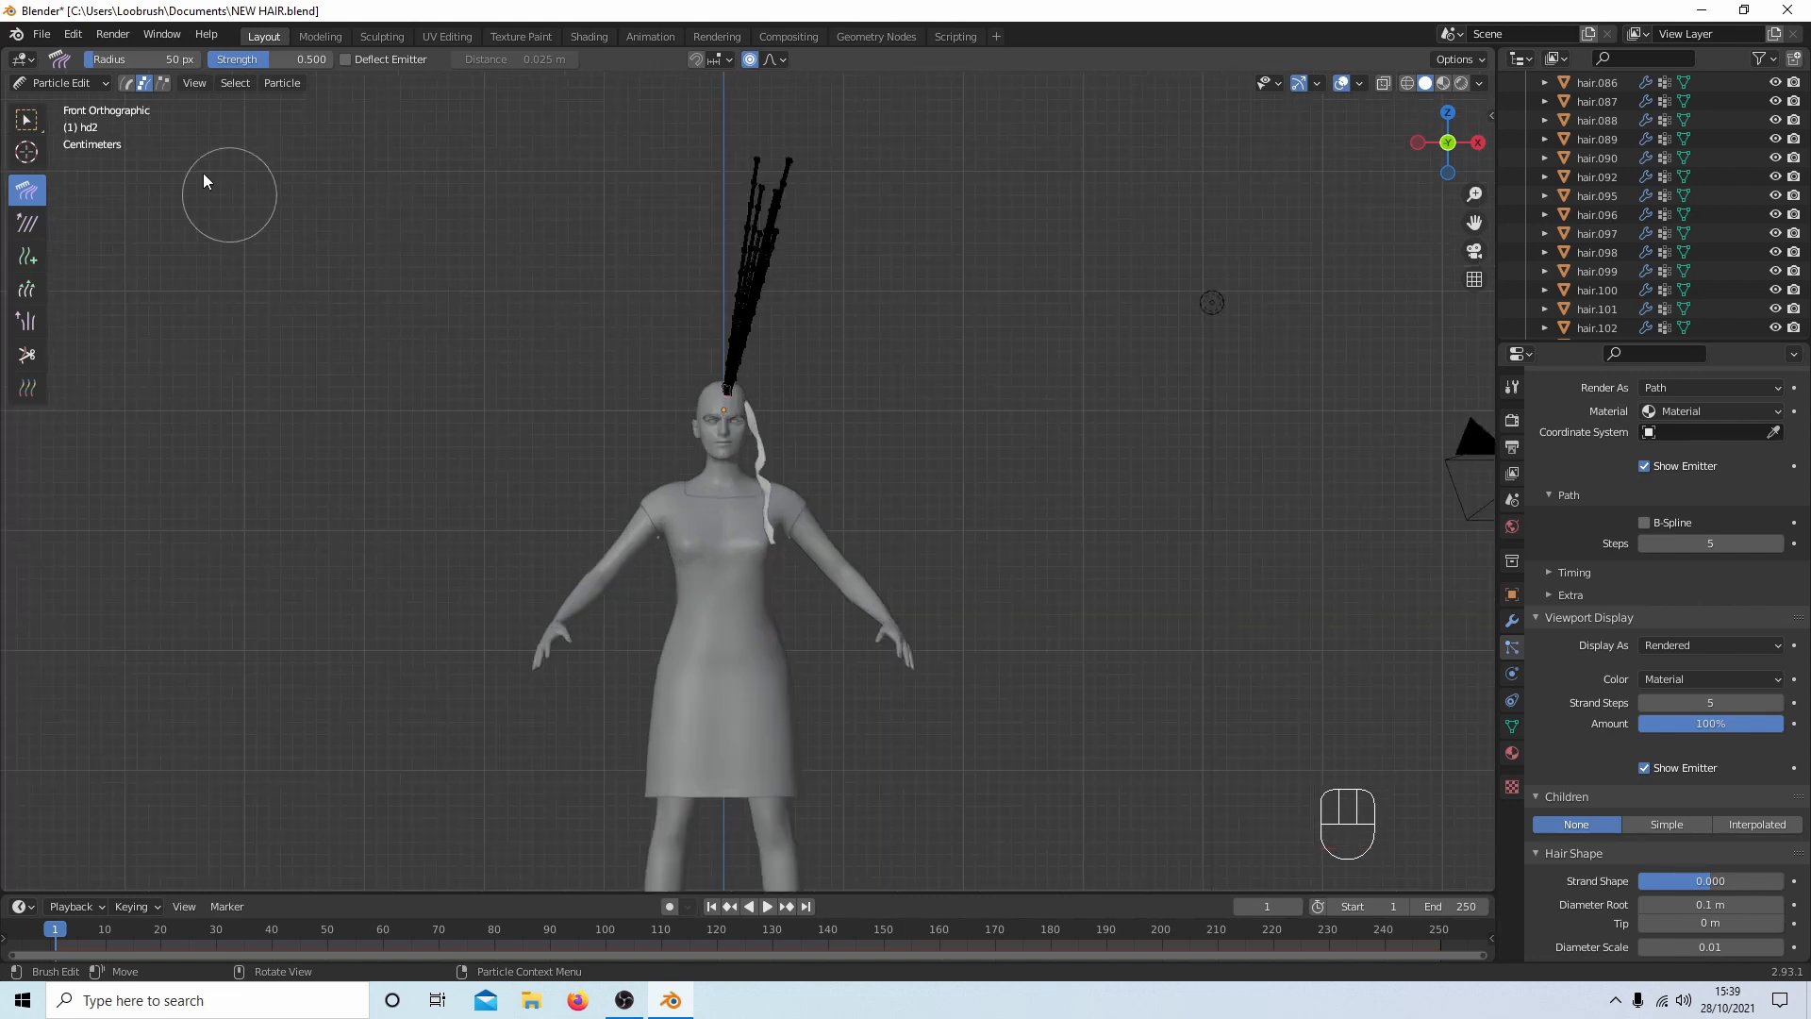
scroll(847, 395, down, 1)
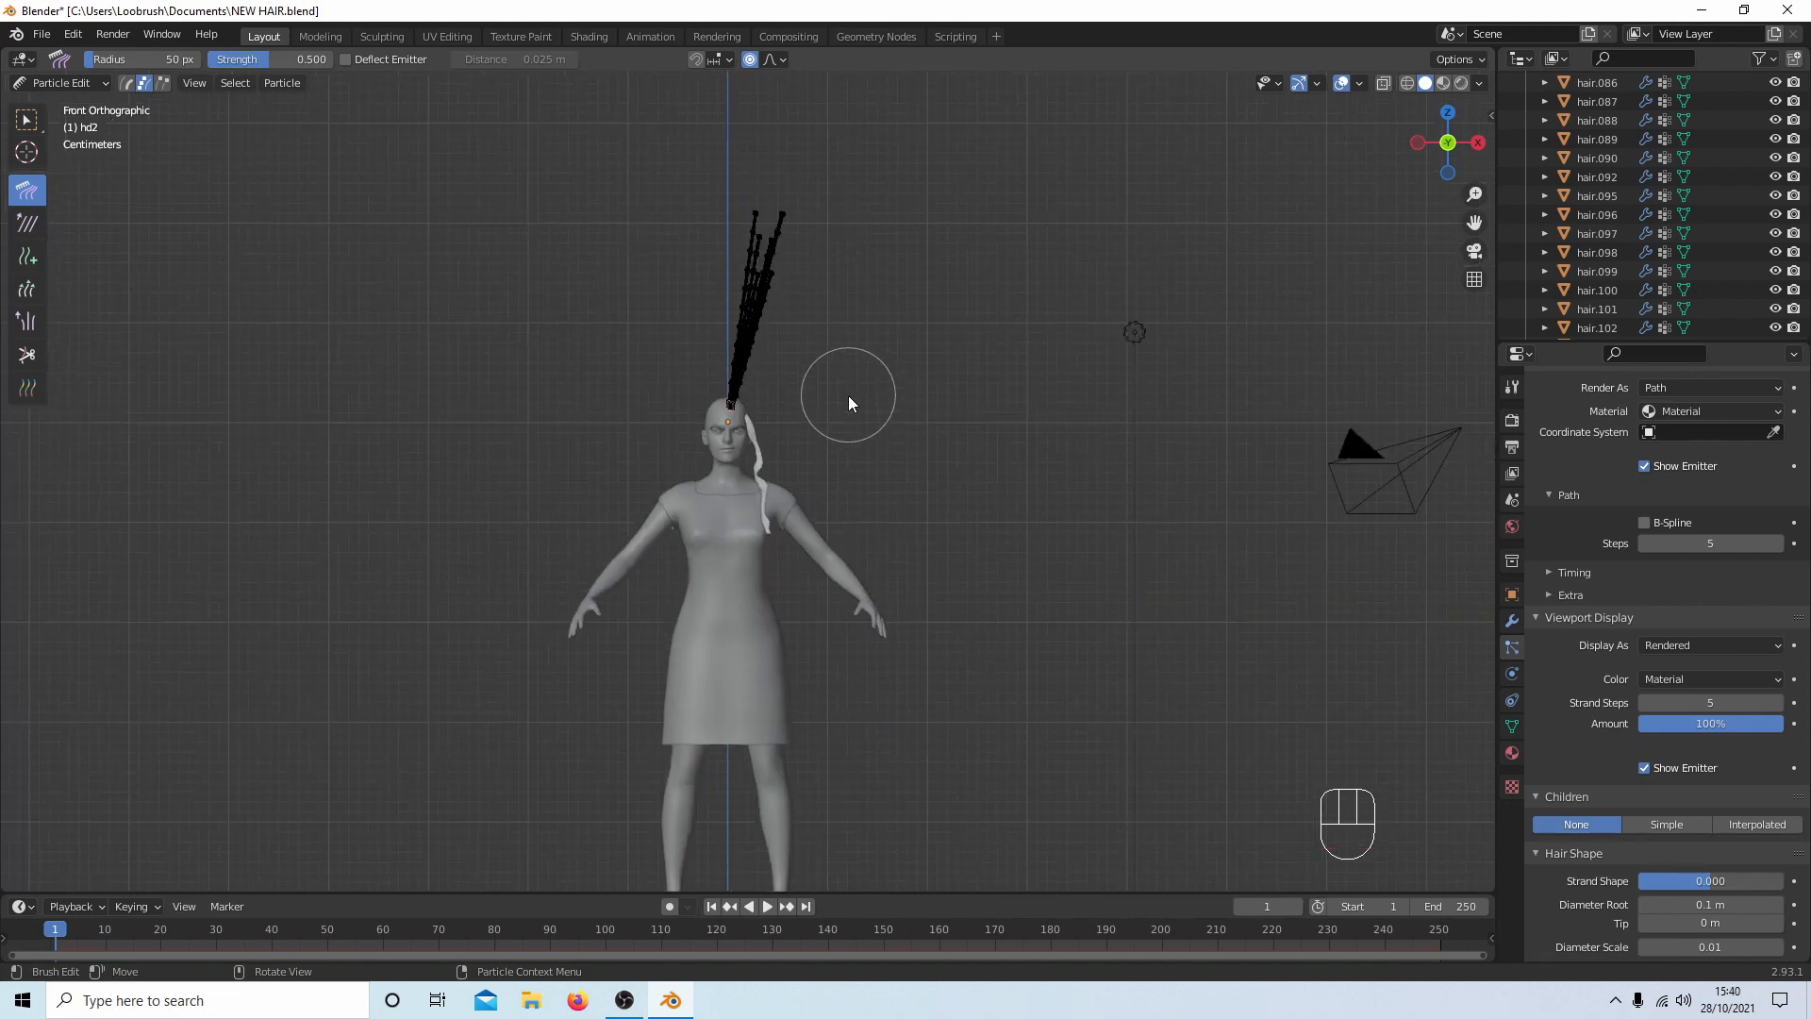
scroll(853, 399, down, 1)
scroll(880, 449, up, 3)
scroll(880, 456, down, 1)
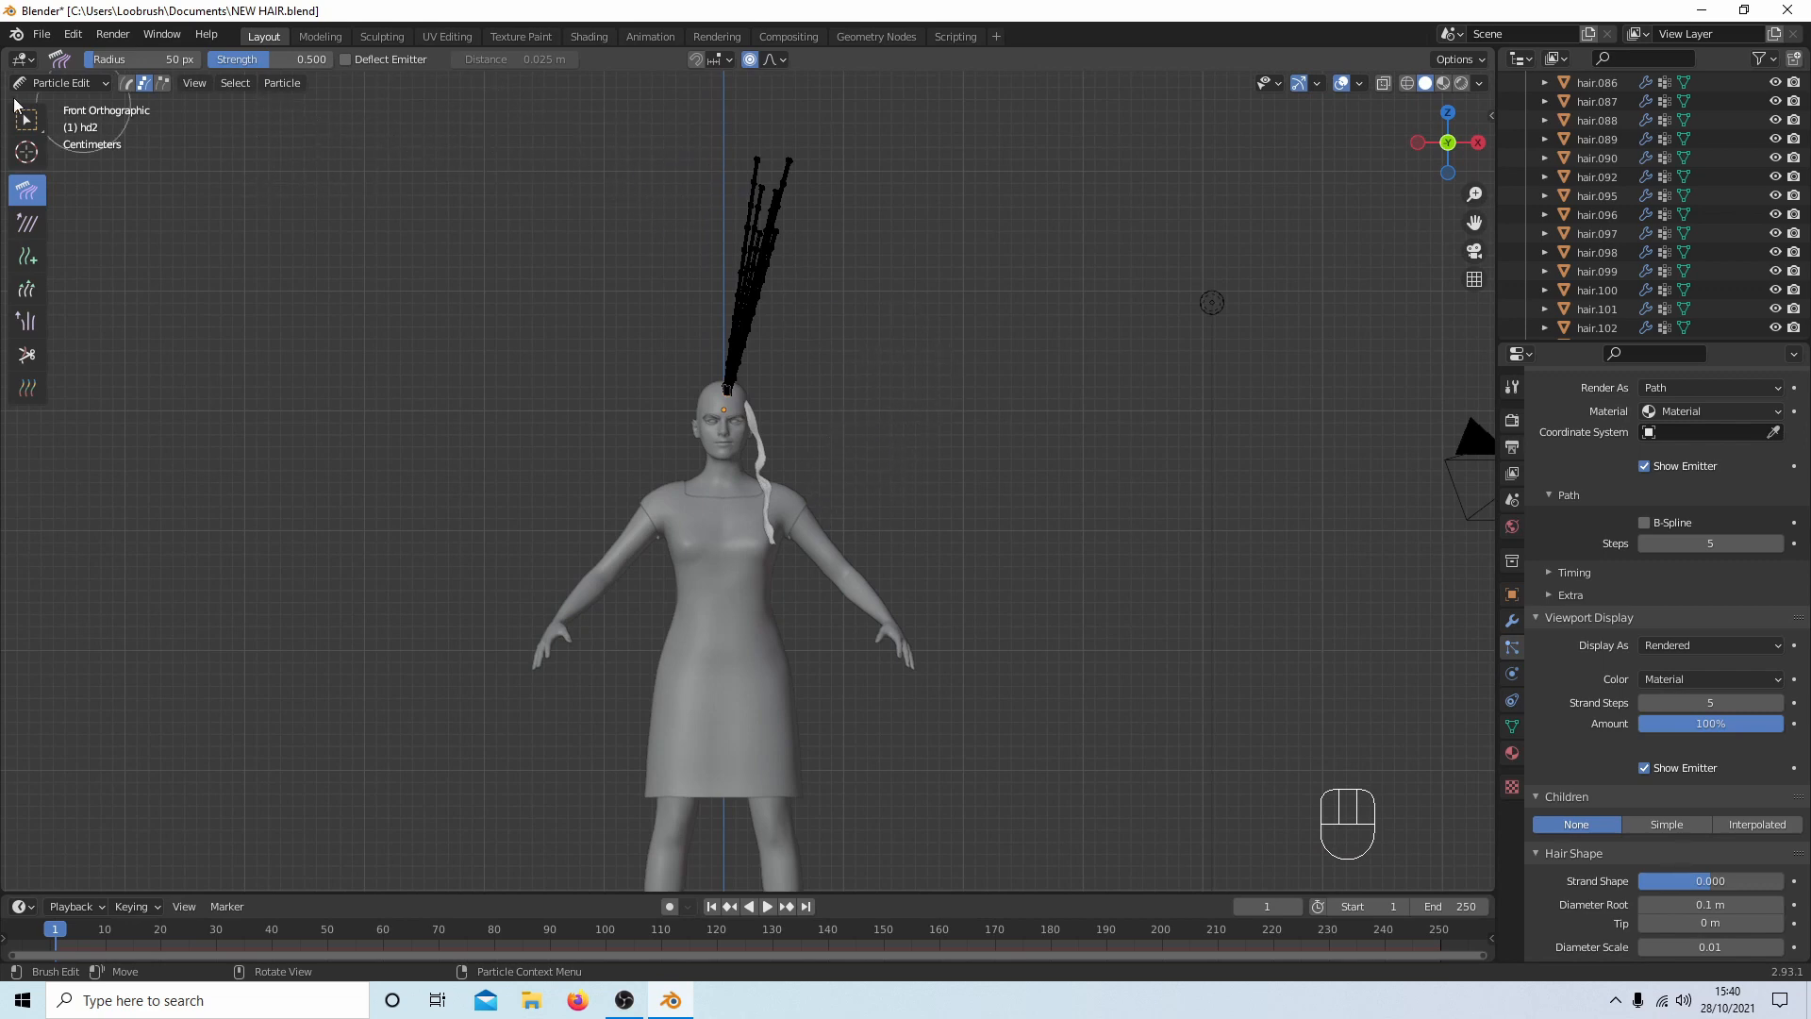
click(126, 83)
Comb the upright hairs of hd2 down over the shoulder beside the first strand in the front view.
scroll(689, 192, down, 2)
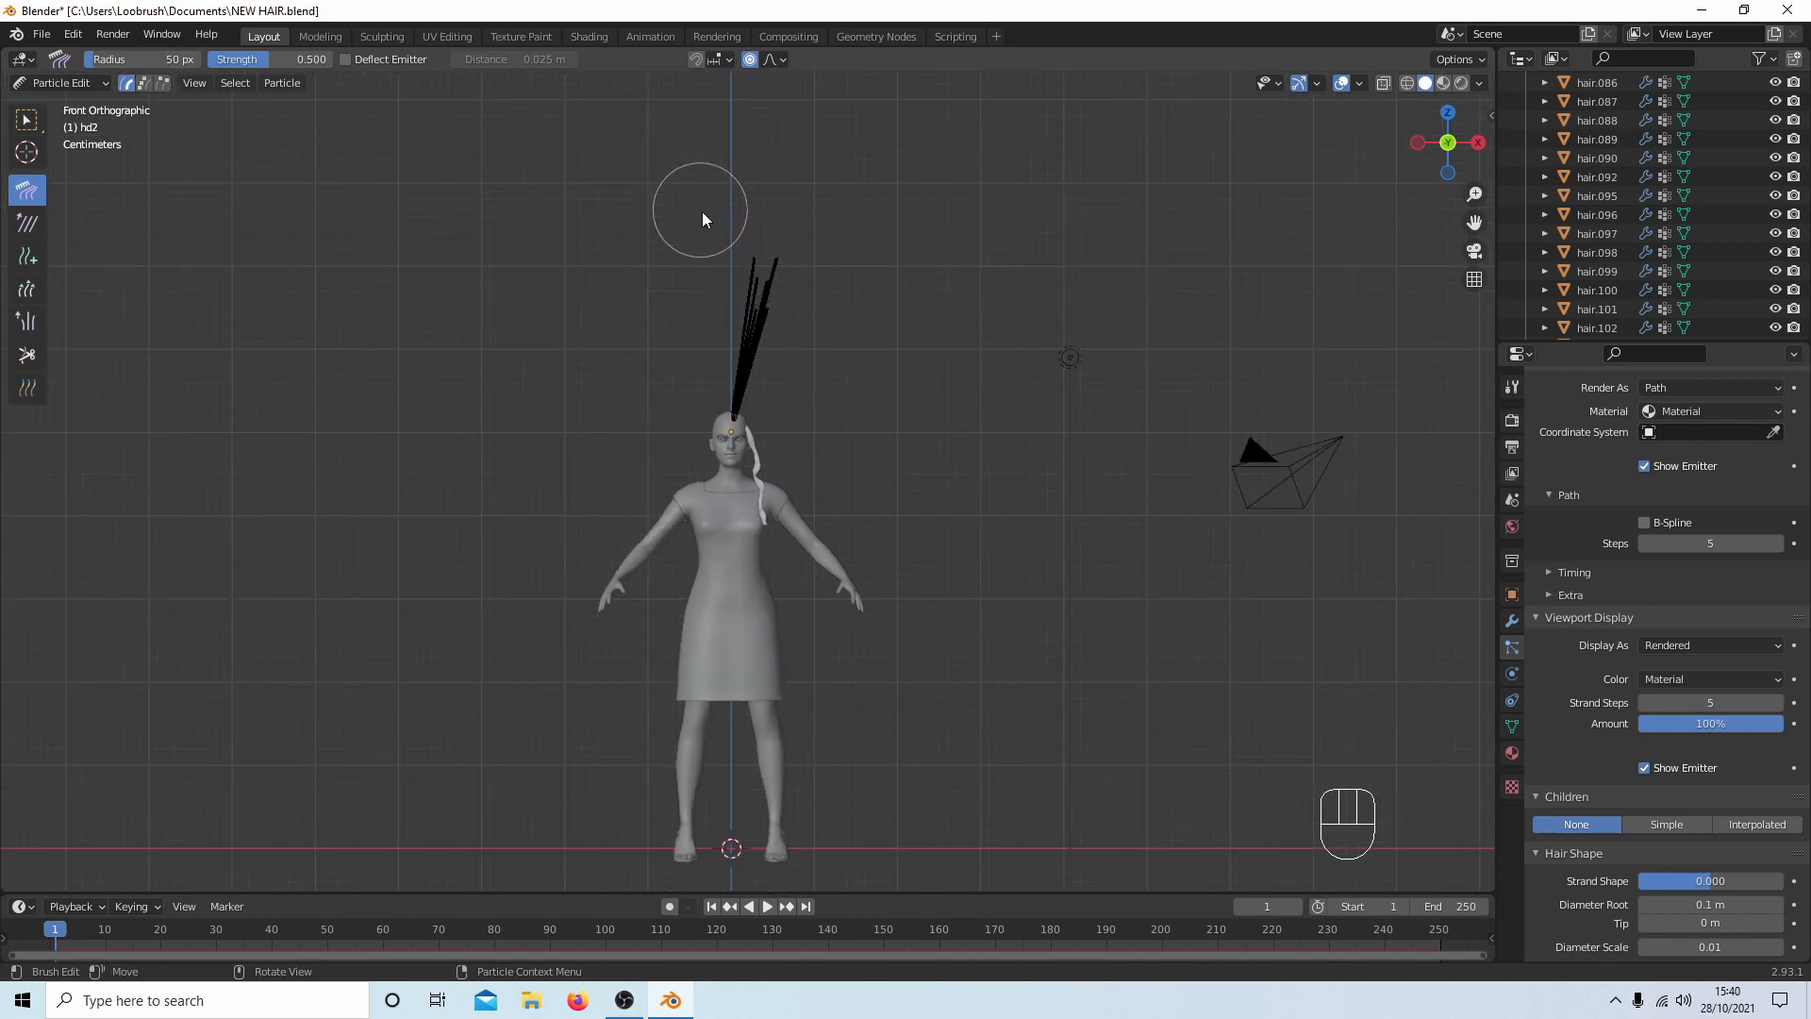
mouse_move(724, 255)
mouse_down()
mouse_move(784, 379)
mouse_move(795, 557)
mouse_up()
mouse_move(741, 349)
mouse_down()
mouse_move(769, 385)
mouse_move(831, 630)
mouse_up()
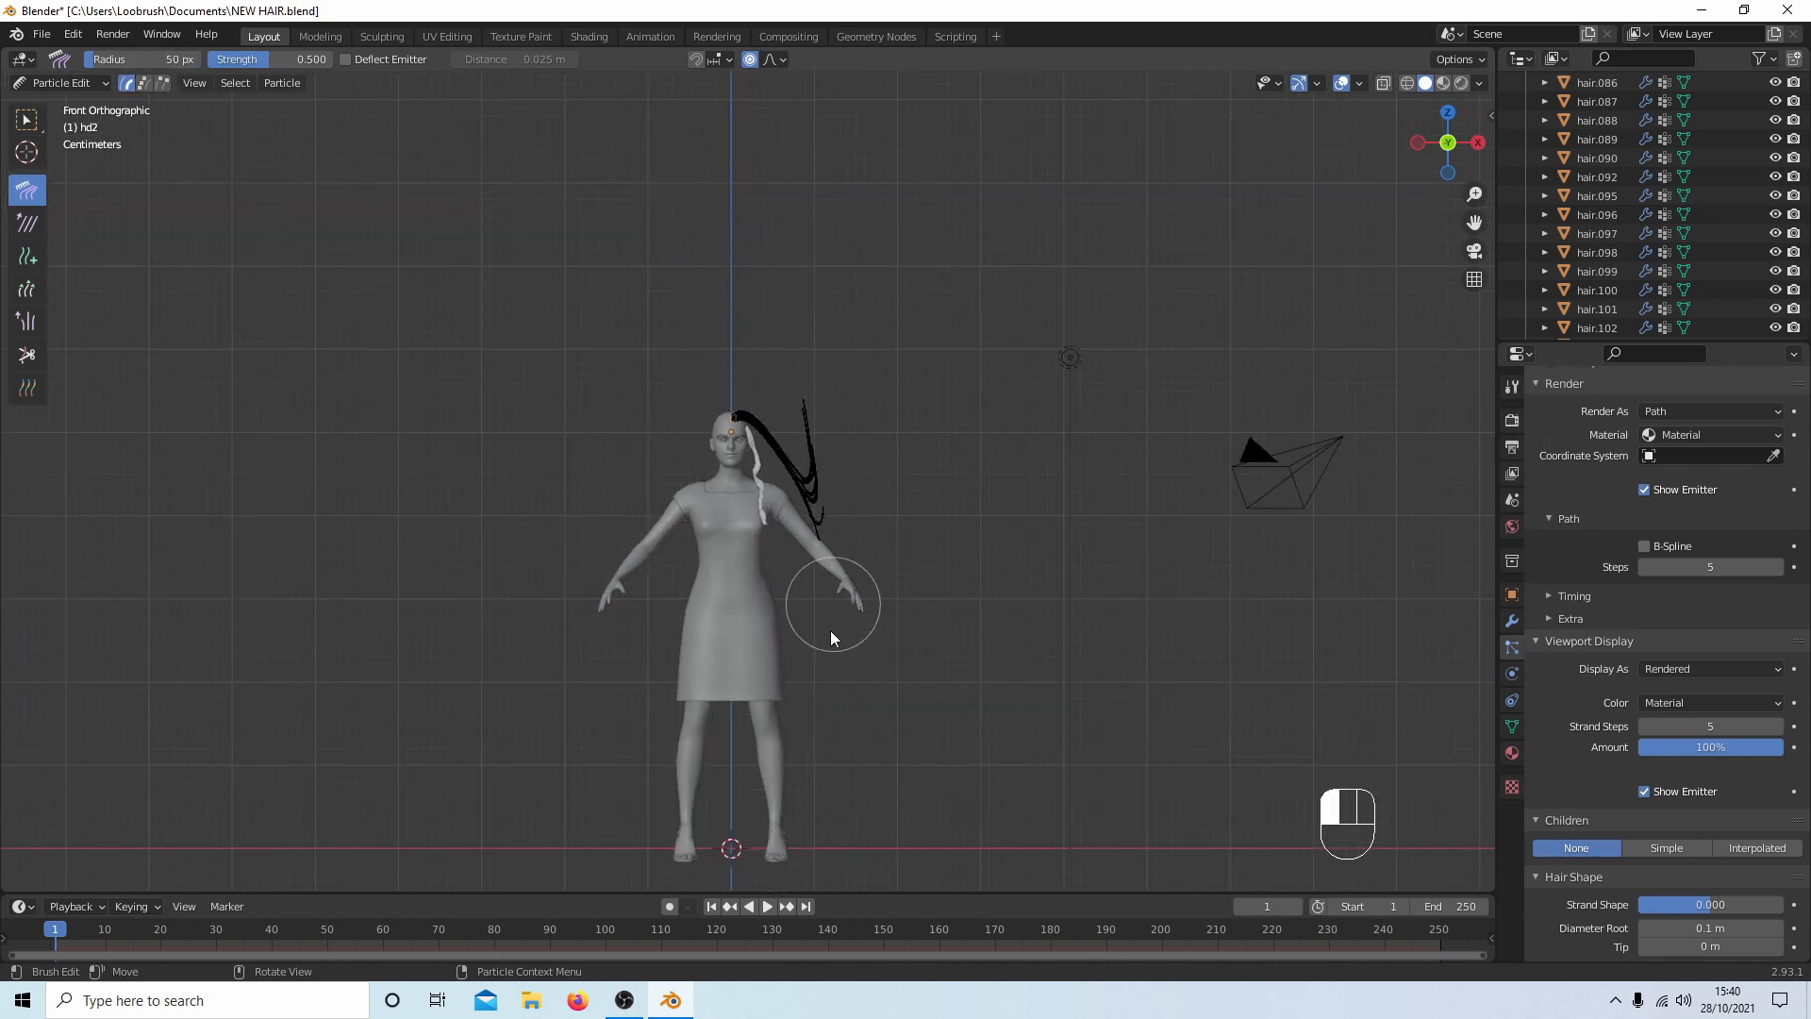
drag(846, 392, 849, 660)
scroll(846, 501, down, 3)
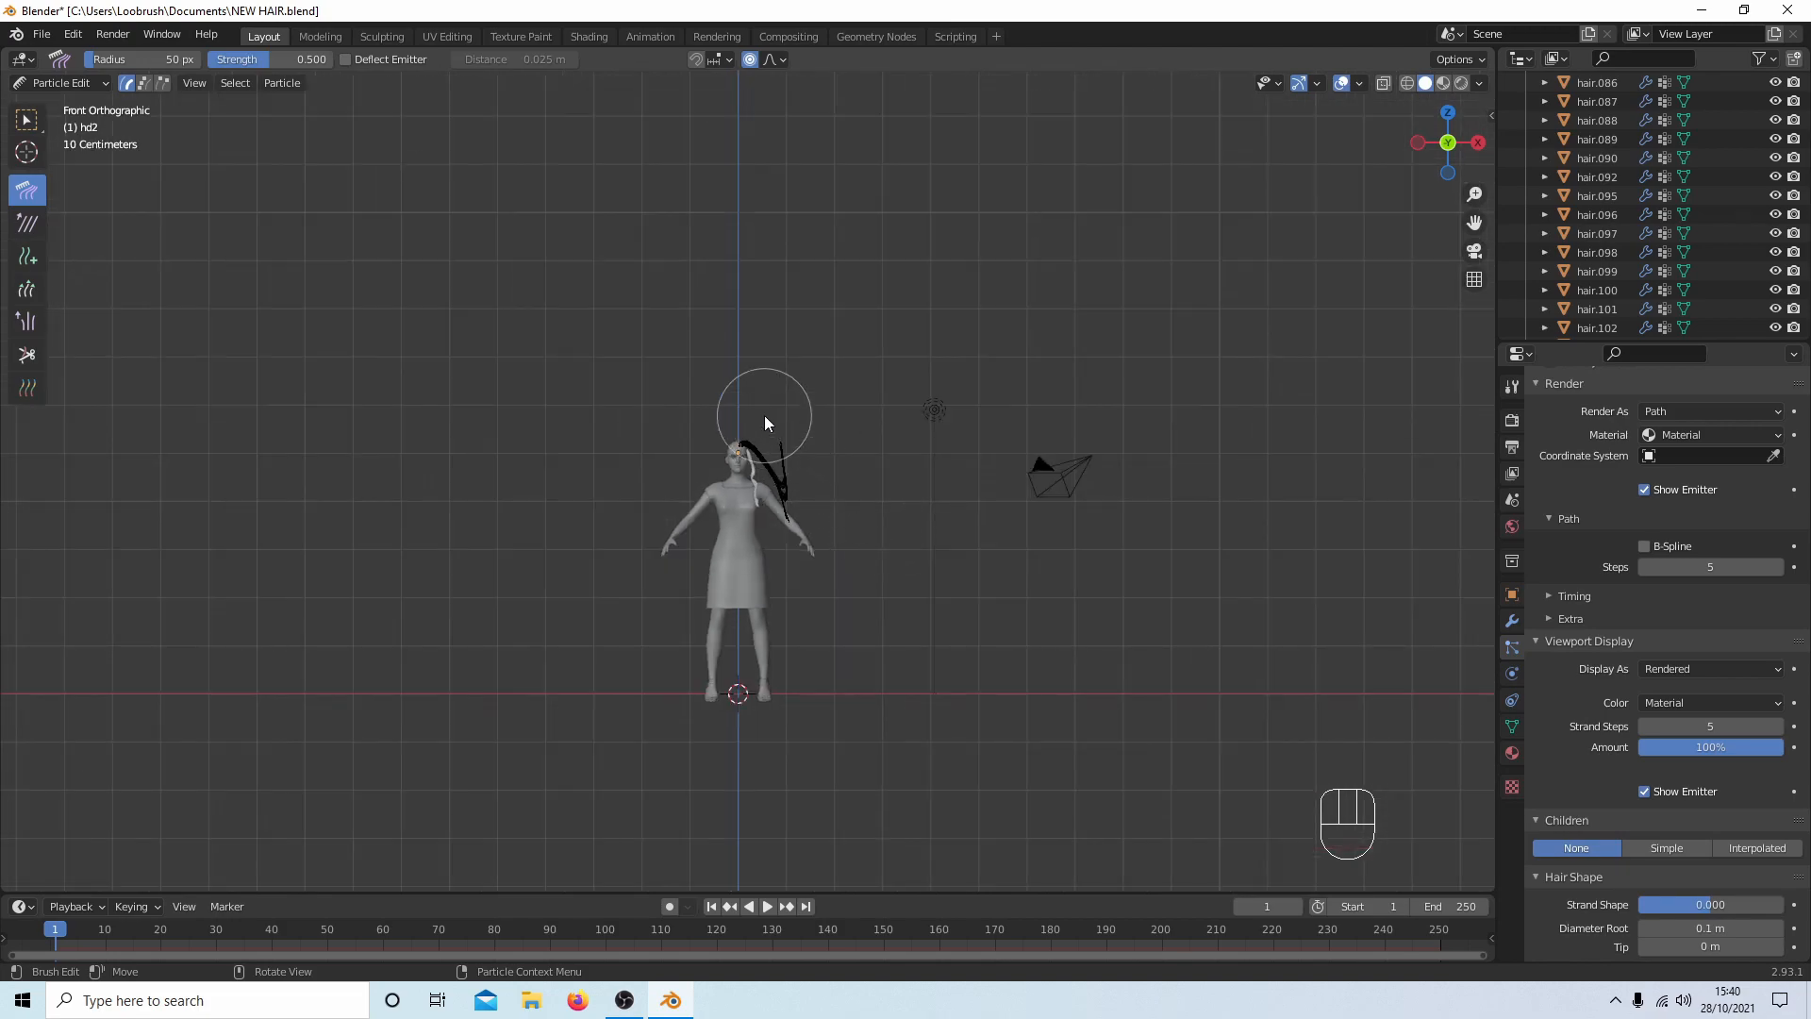
drag(764, 415, 772, 563)
scroll(773, 566, up, 2)
scroll(774, 566, up, 3)
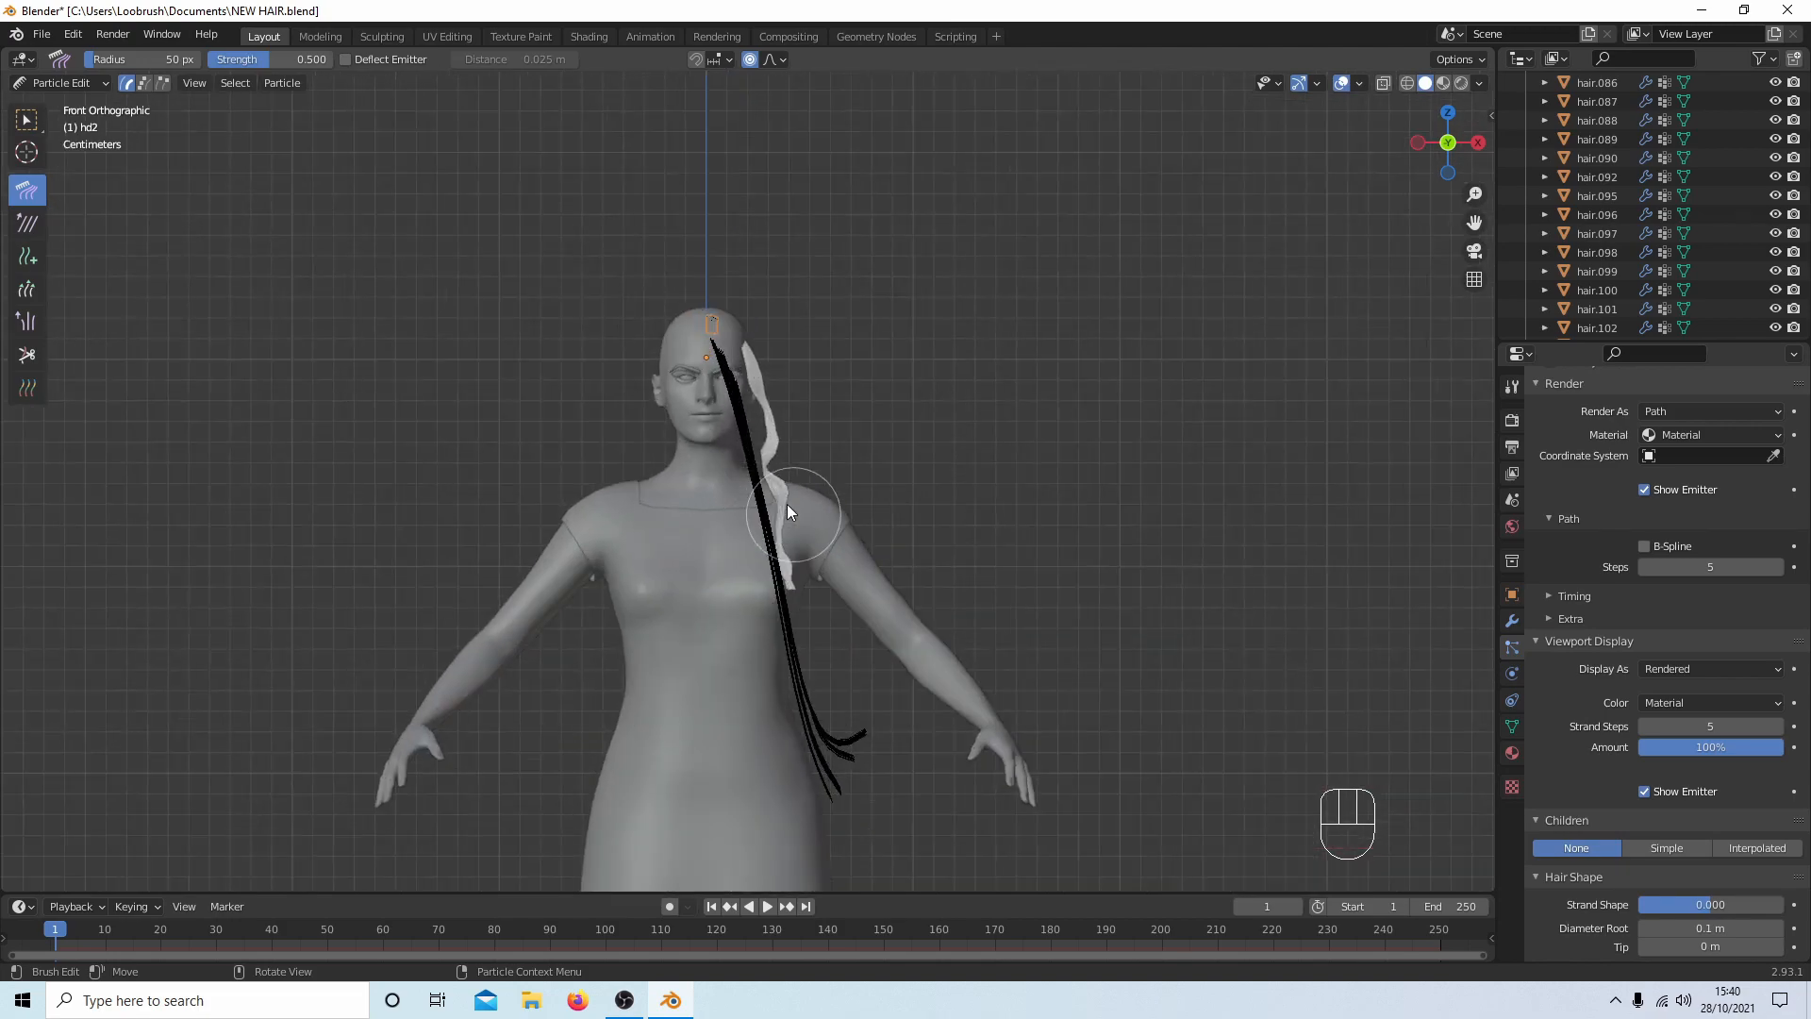
Comb the hd2 hairs off the face towards the side of the head from the front and an angled view.
drag(717, 425, 796, 323)
mouse_move(796, 322)
middle_down()
mouse_move(766, 365)
mouse_move(660, 394)
middle_up()
drag(660, 385, 783, 474)
mouse_move(783, 474)
middle_down()
mouse_move(620, 573)
mouse_move(665, 577)
mouse_move(614, 547)
mouse_move(539, 557)
middle_up()
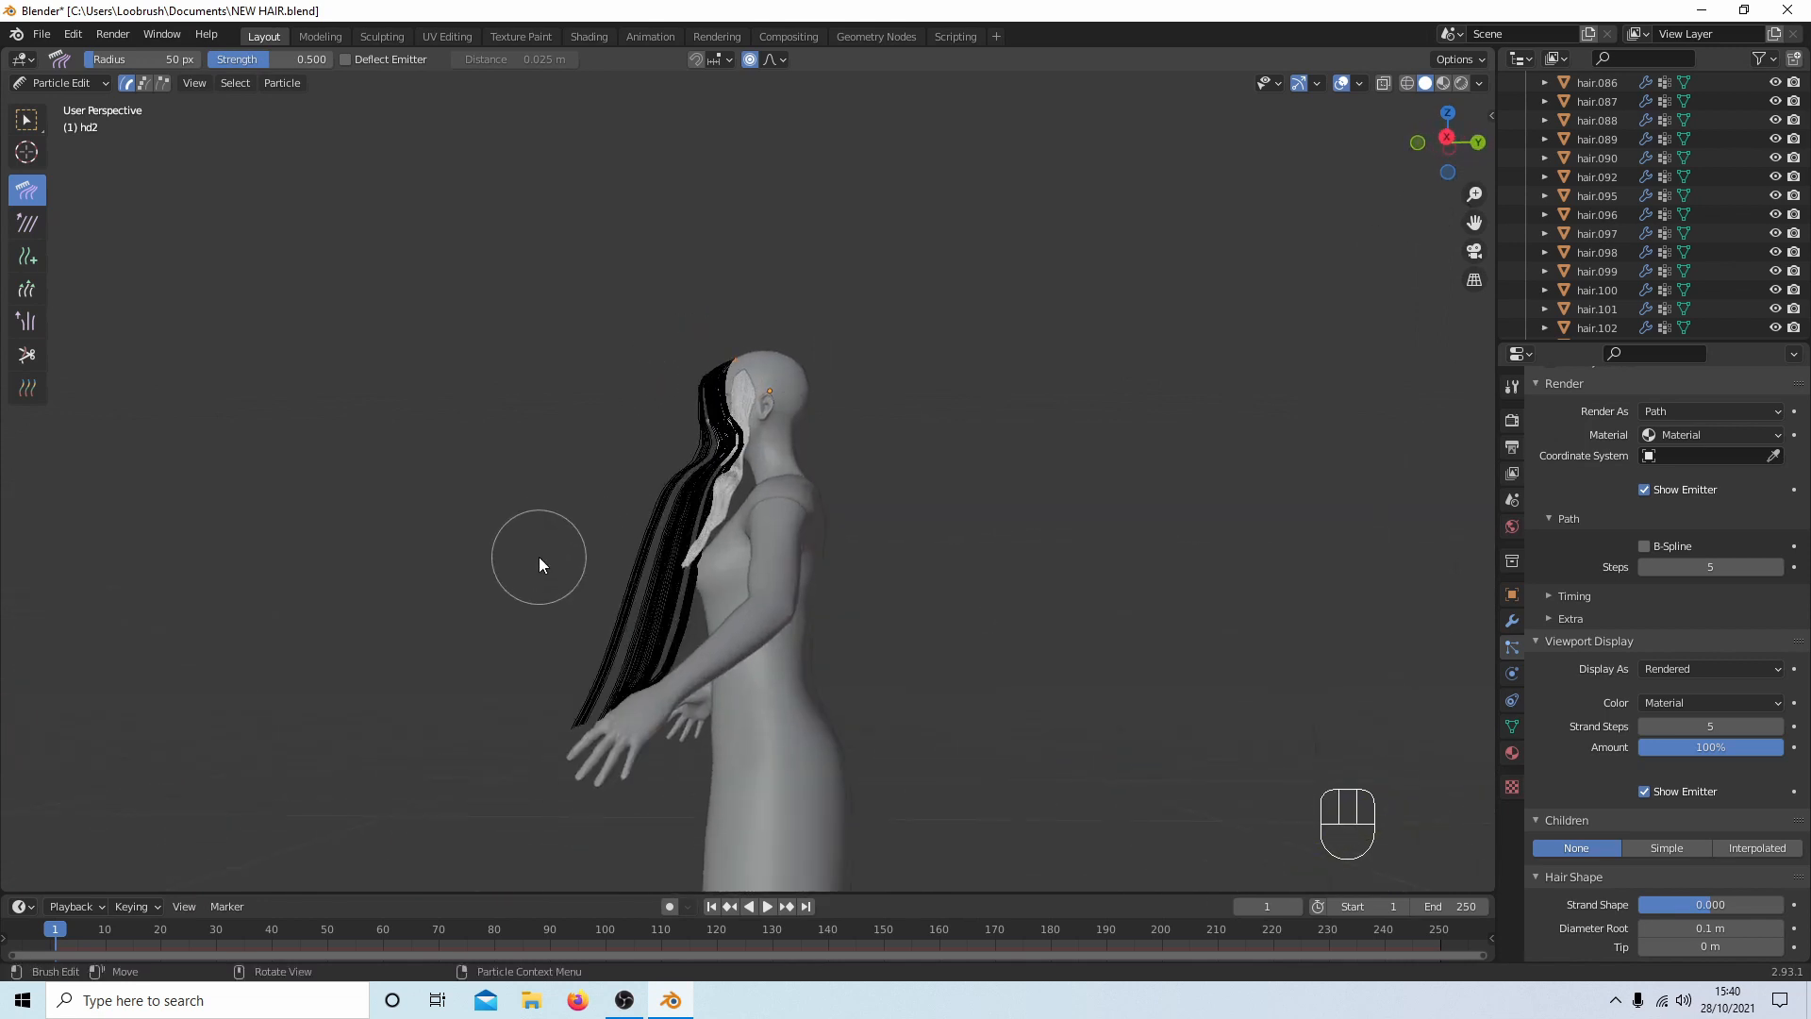
In the right side view, comb the hd2 hairs backwards over the shoulder so they hang behind the body.
key(KP_3)
mouse_move(644, 507)
mouse_down()
mouse_move(722, 535)
mouse_move(623, 604)
mouse_up()
drag(528, 637, 660, 630)
scroll(659, 630, down, 4)
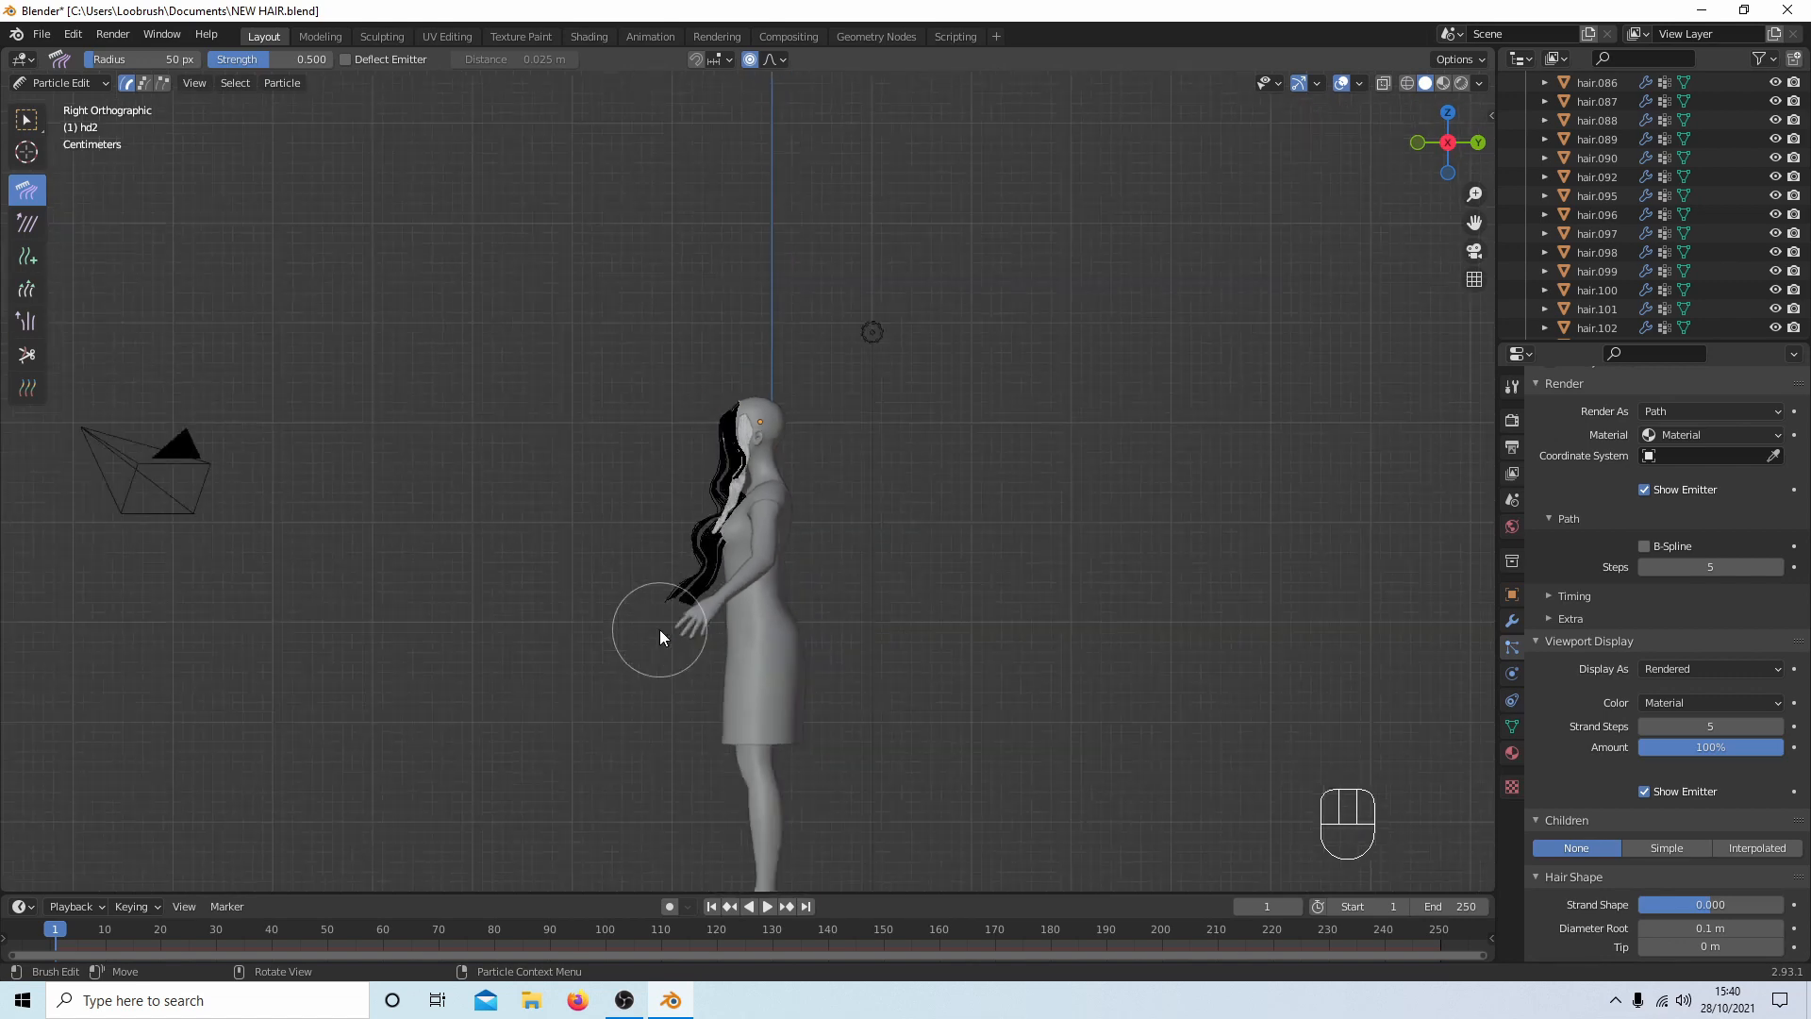
mouse_move(689, 493)
mouse_down()
mouse_move(761, 467)
mouse_move(768, 540)
mouse_move(795, 483)
mouse_move(789, 510)
mouse_move(823, 541)
mouse_move(774, 563)
mouse_move(880, 583)
mouse_up()
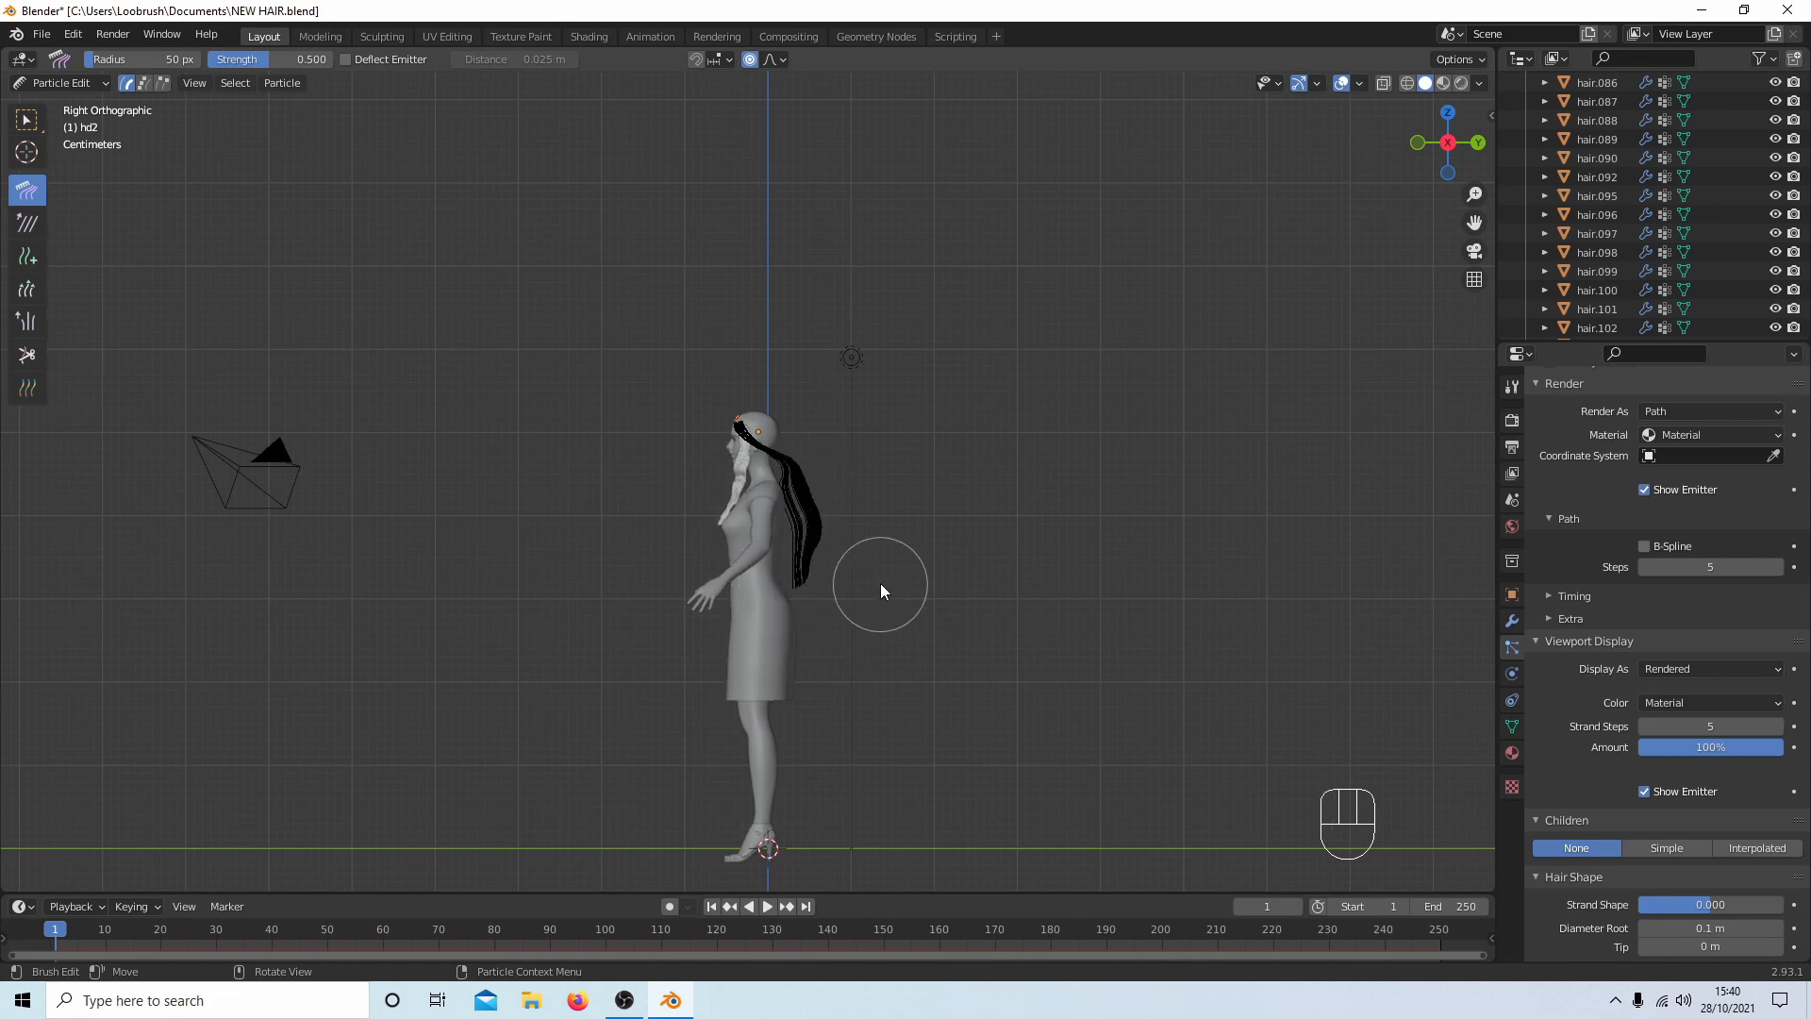
Comb the hd2 strand down past the ear and neck so it follows the shoulder and upper back.
scroll(879, 573, up, 4)
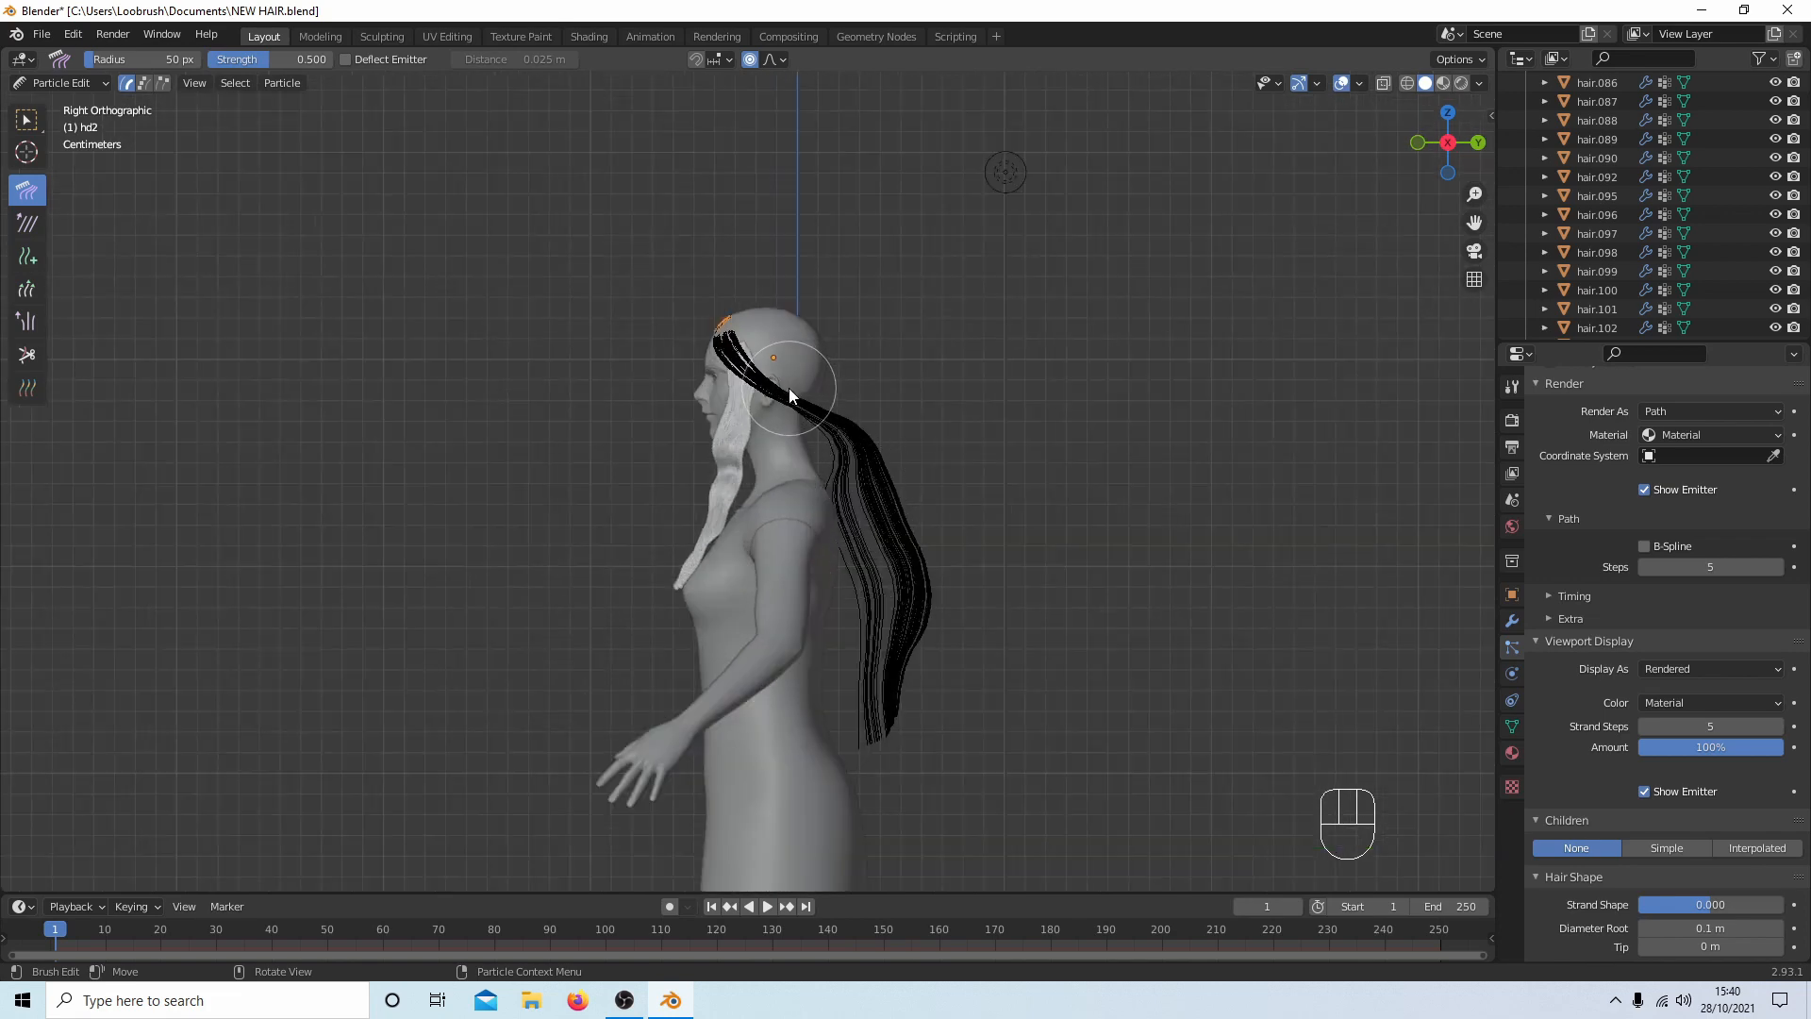
mouse_move(789, 388)
mouse_down()
mouse_move(843, 448)
mouse_move(801, 398)
mouse_move(767, 451)
mouse_move(797, 442)
mouse_move(904, 495)
mouse_move(903, 628)
mouse_move(930, 598)
mouse_move(881, 660)
mouse_up()
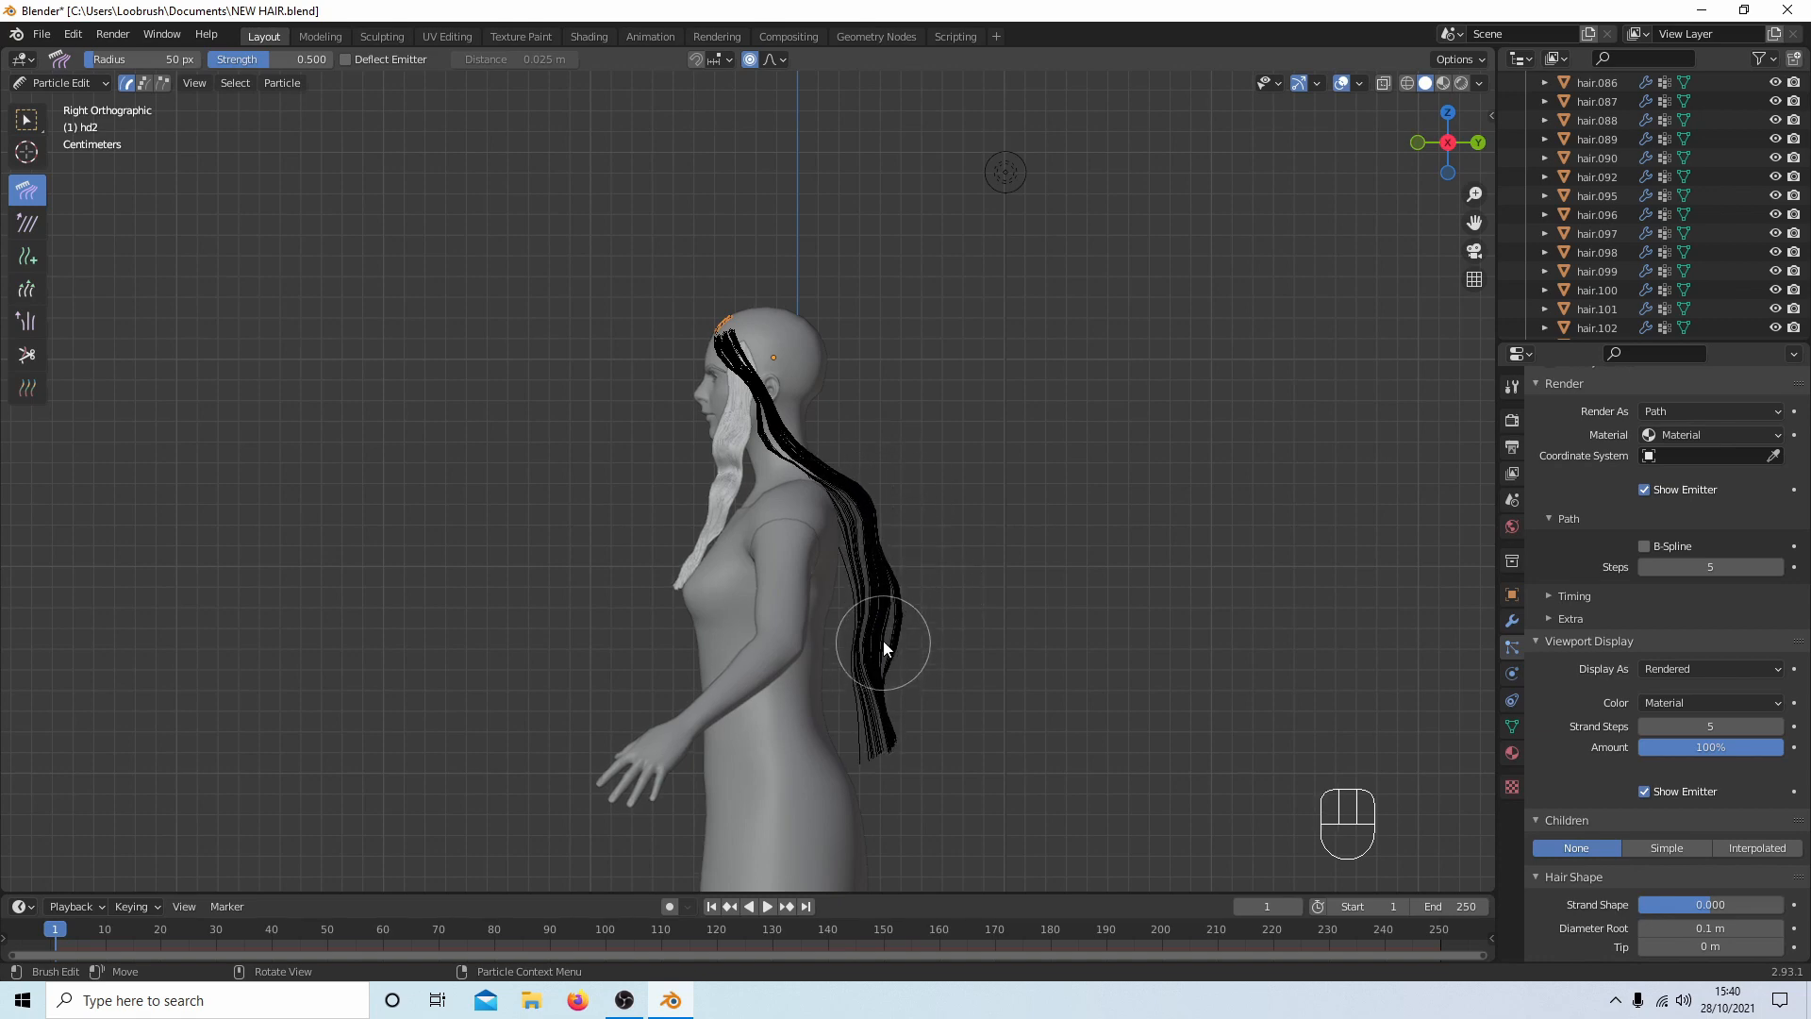
scroll(906, 585, up, 3)
mouse_move(891, 501)
mouse_down()
mouse_move(851, 495)
mouse_move(870, 472)
mouse_move(893, 552)
mouse_up()
mouse_move(892, 552)
mouse_down()
mouse_move(896, 569)
mouse_move(934, 555)
mouse_up()
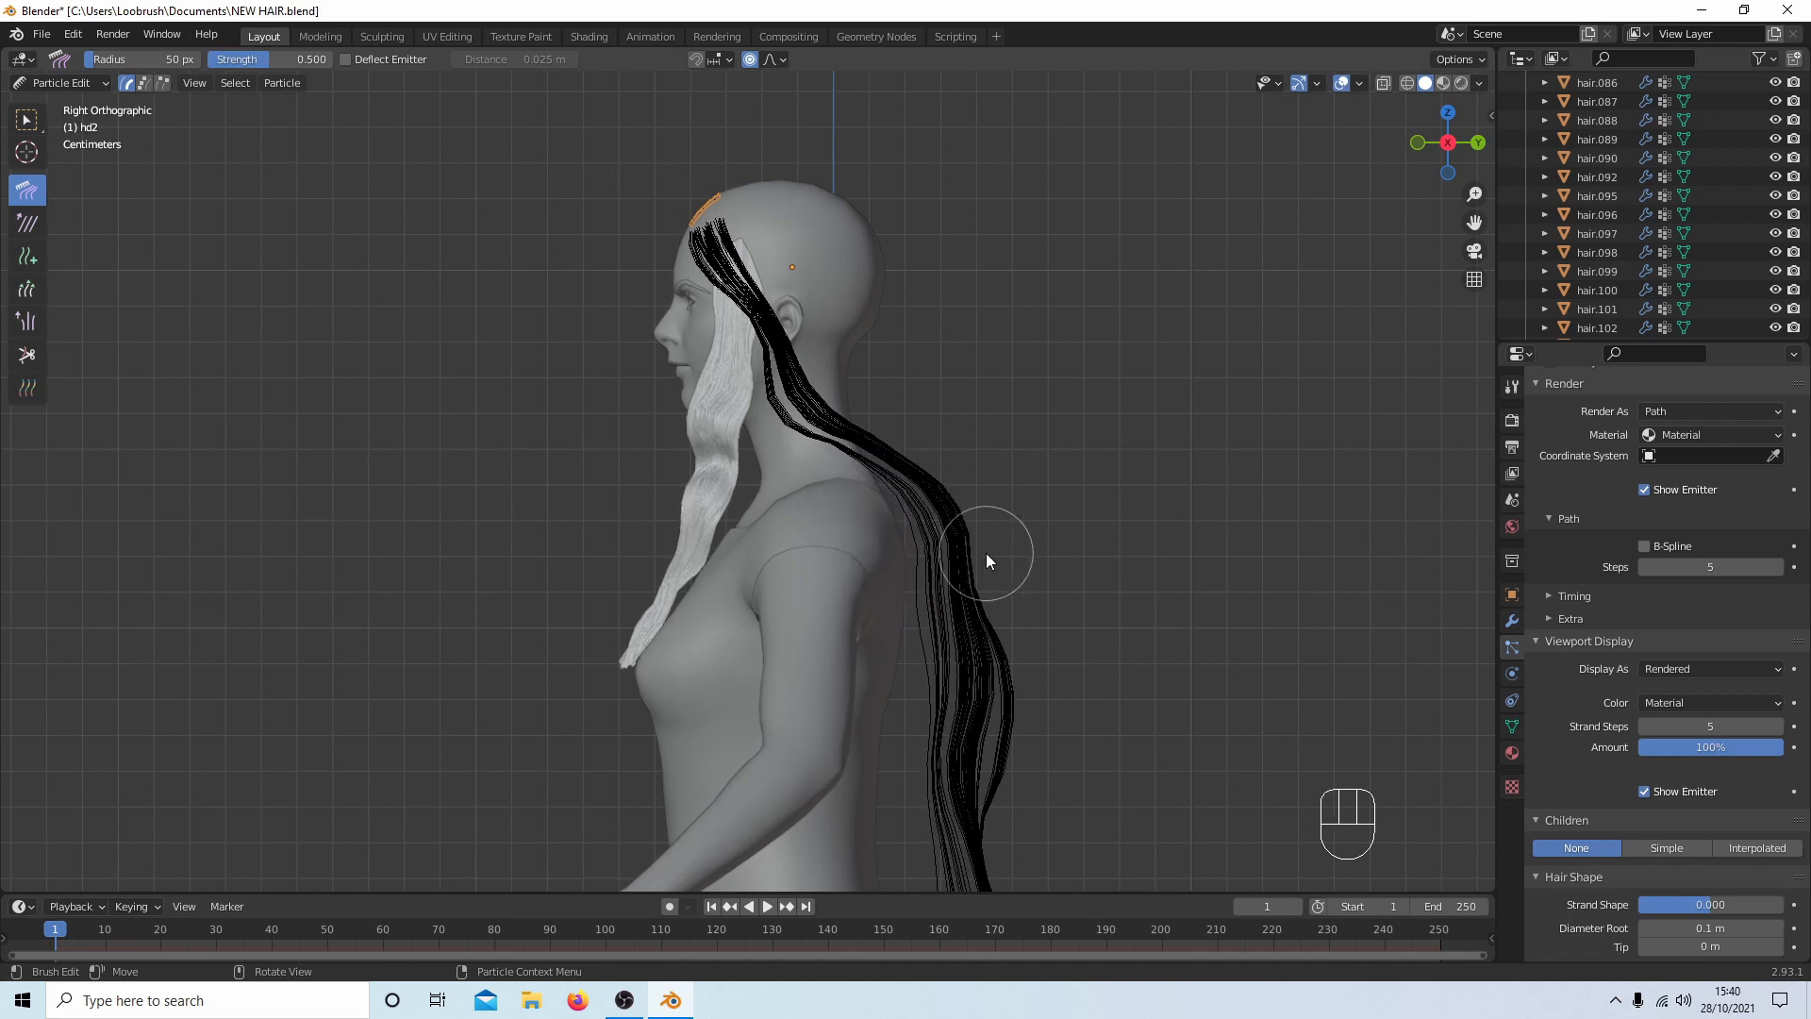
mouse_move(998, 613)
mouse_down()
mouse_move(1009, 653)
mouse_move(987, 719)
mouse_move(1057, 670)
mouse_up()
Comb the lower half and tips of the hd2 strand inwards so they fall straight down the back.
scroll(1027, 651, down, 3)
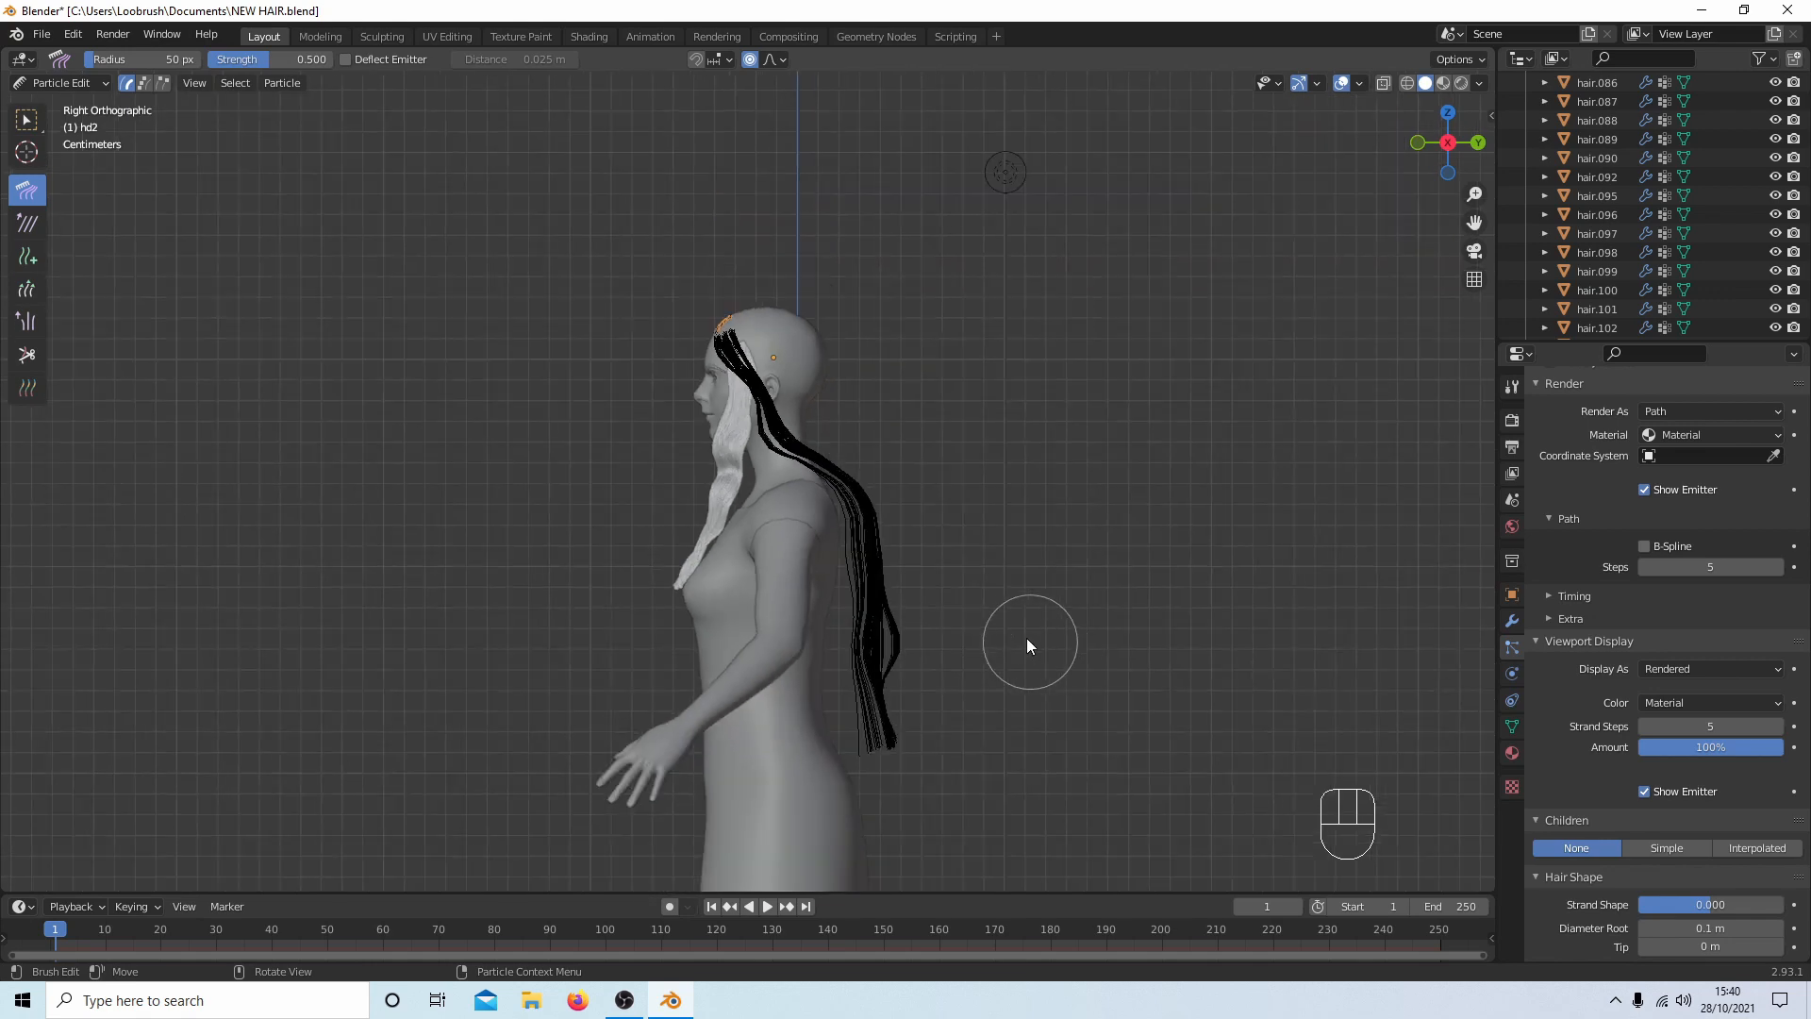
drag(949, 641, 898, 672)
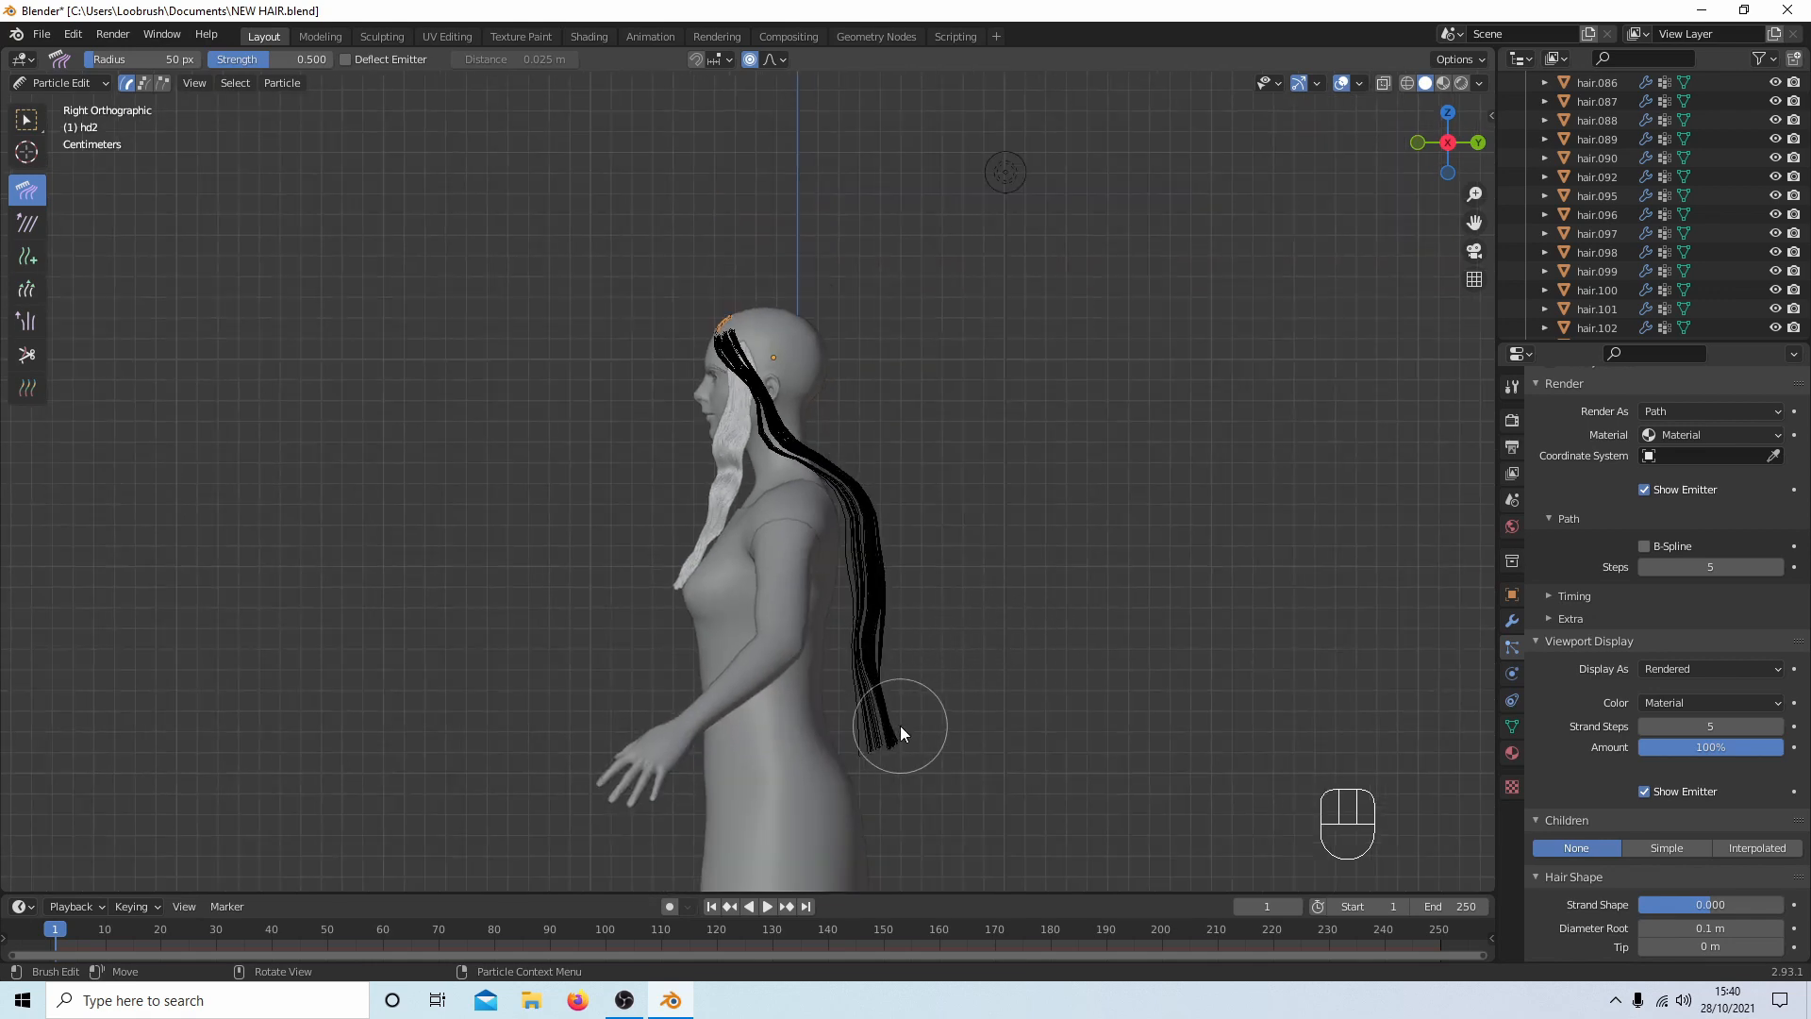
mouse_move(895, 734)
mouse_down()
mouse_move(870, 755)
mouse_move(853, 743)
mouse_up()
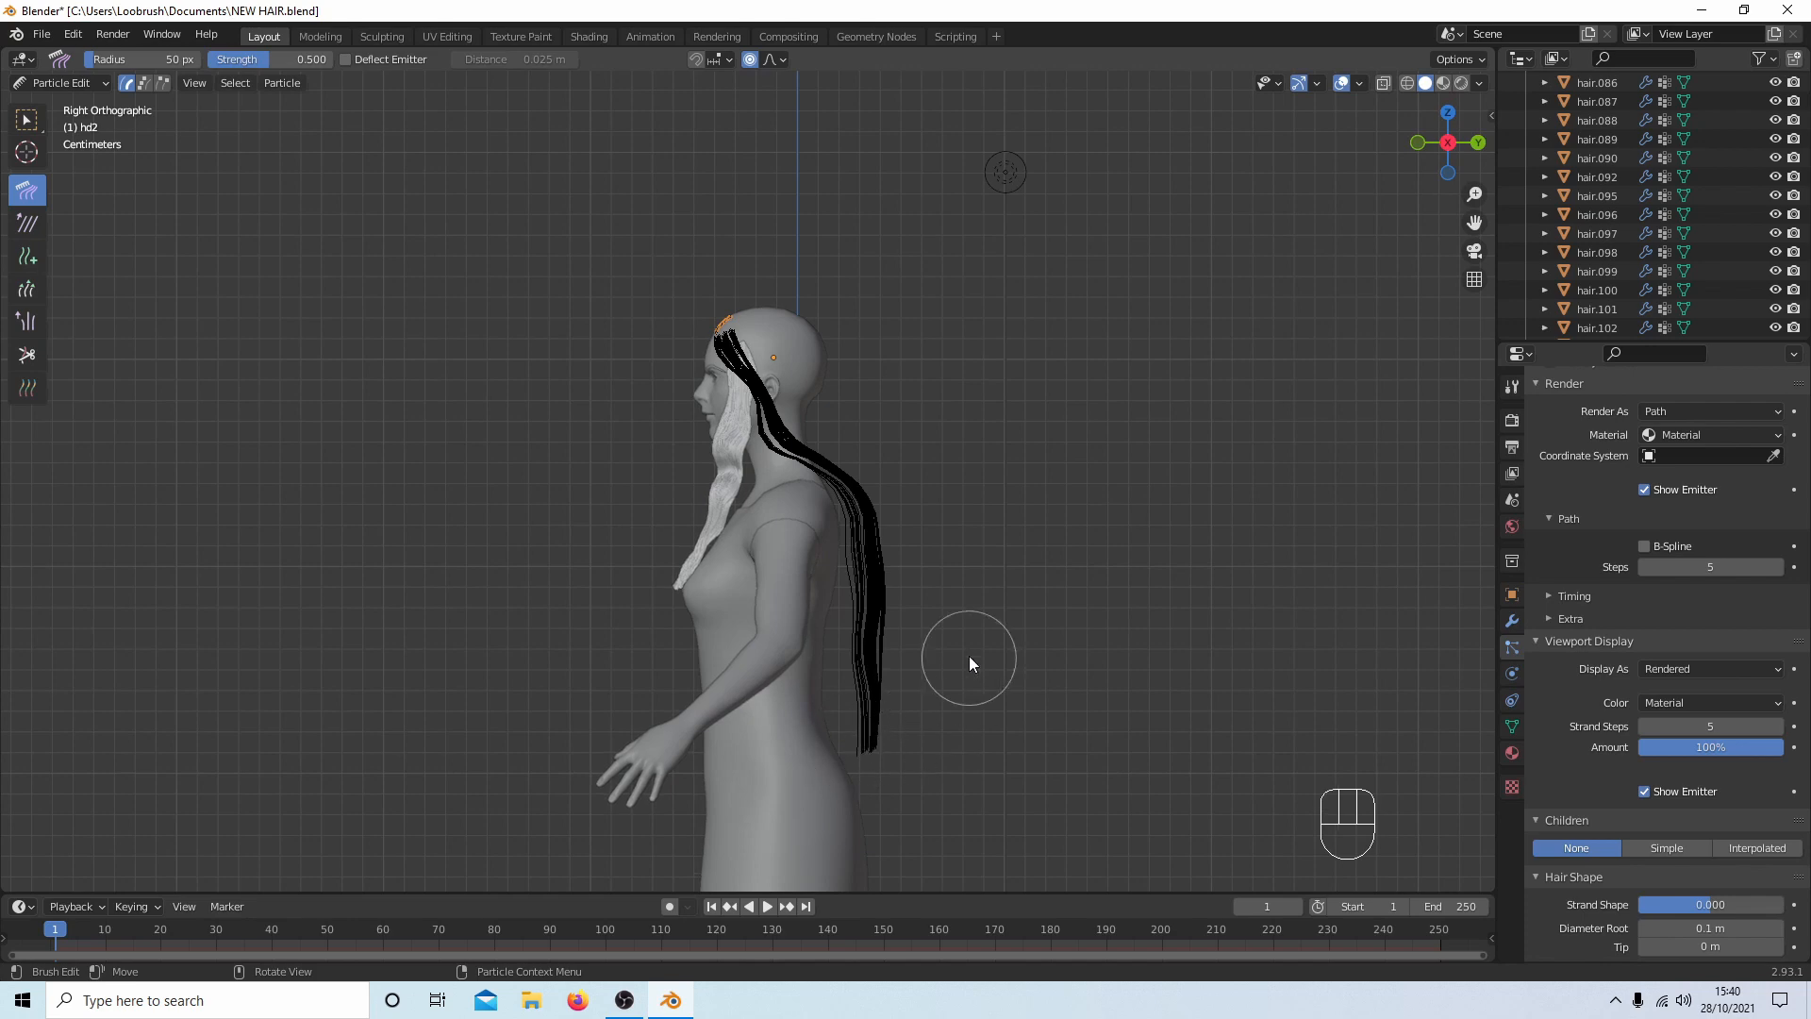
From behind the character, comb the hd2 strand at shoulder height inwards towards the spine.
scroll(946, 619, up, 3)
scroll(942, 614, up, 3)
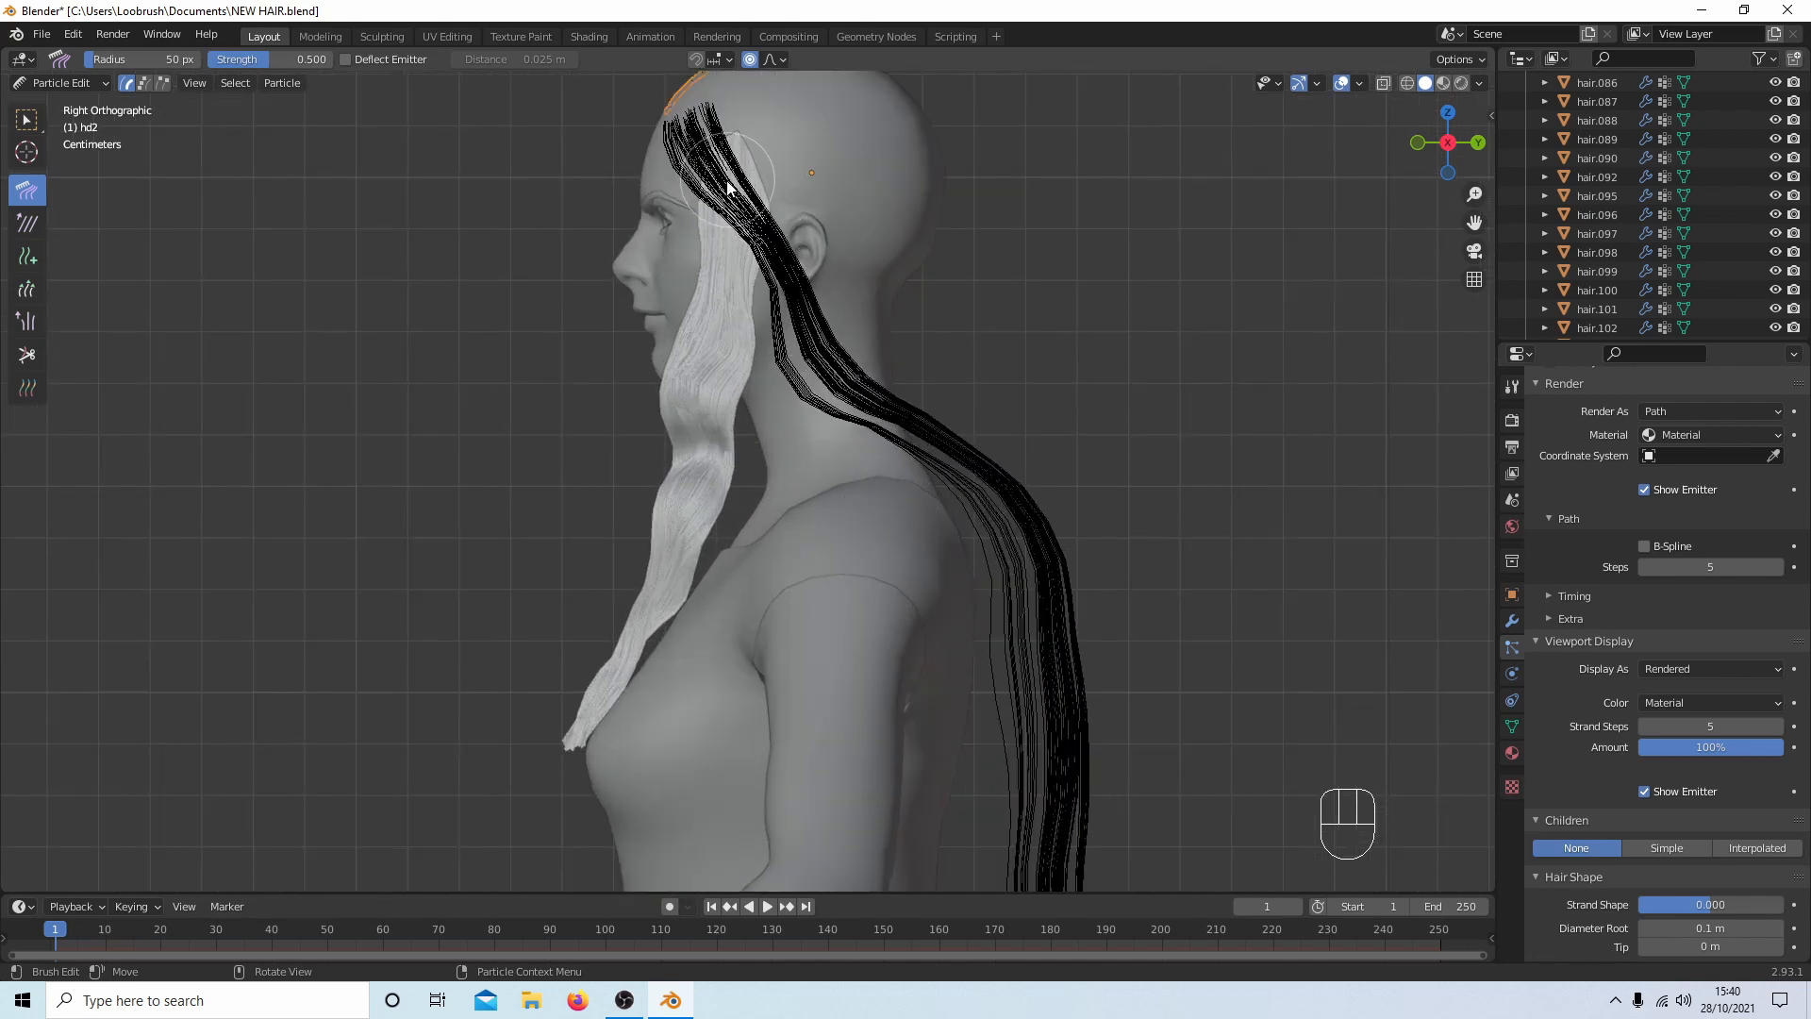
middle_drag(760, 200, 636, 399)
scroll(749, 215, down, 5)
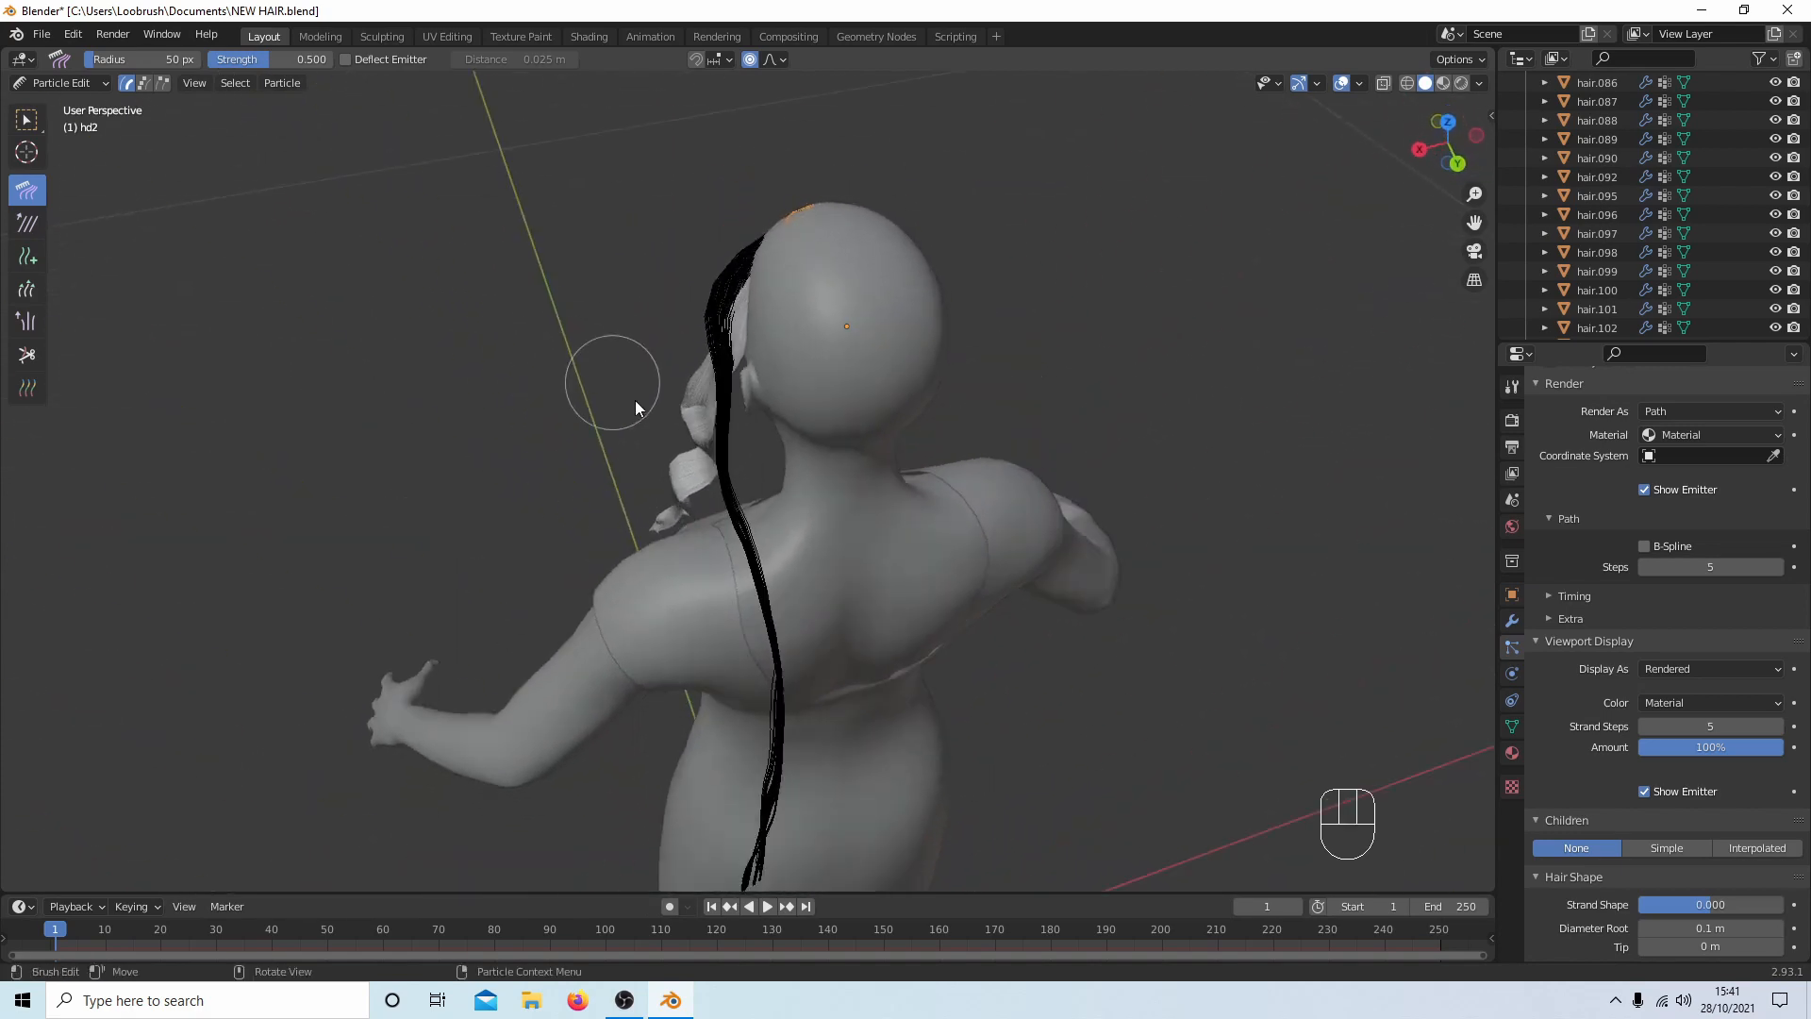
mouse_move(753, 557)
mouse_down()
mouse_move(817, 580)
mouse_move(783, 527)
mouse_move(797, 514)
mouse_up()
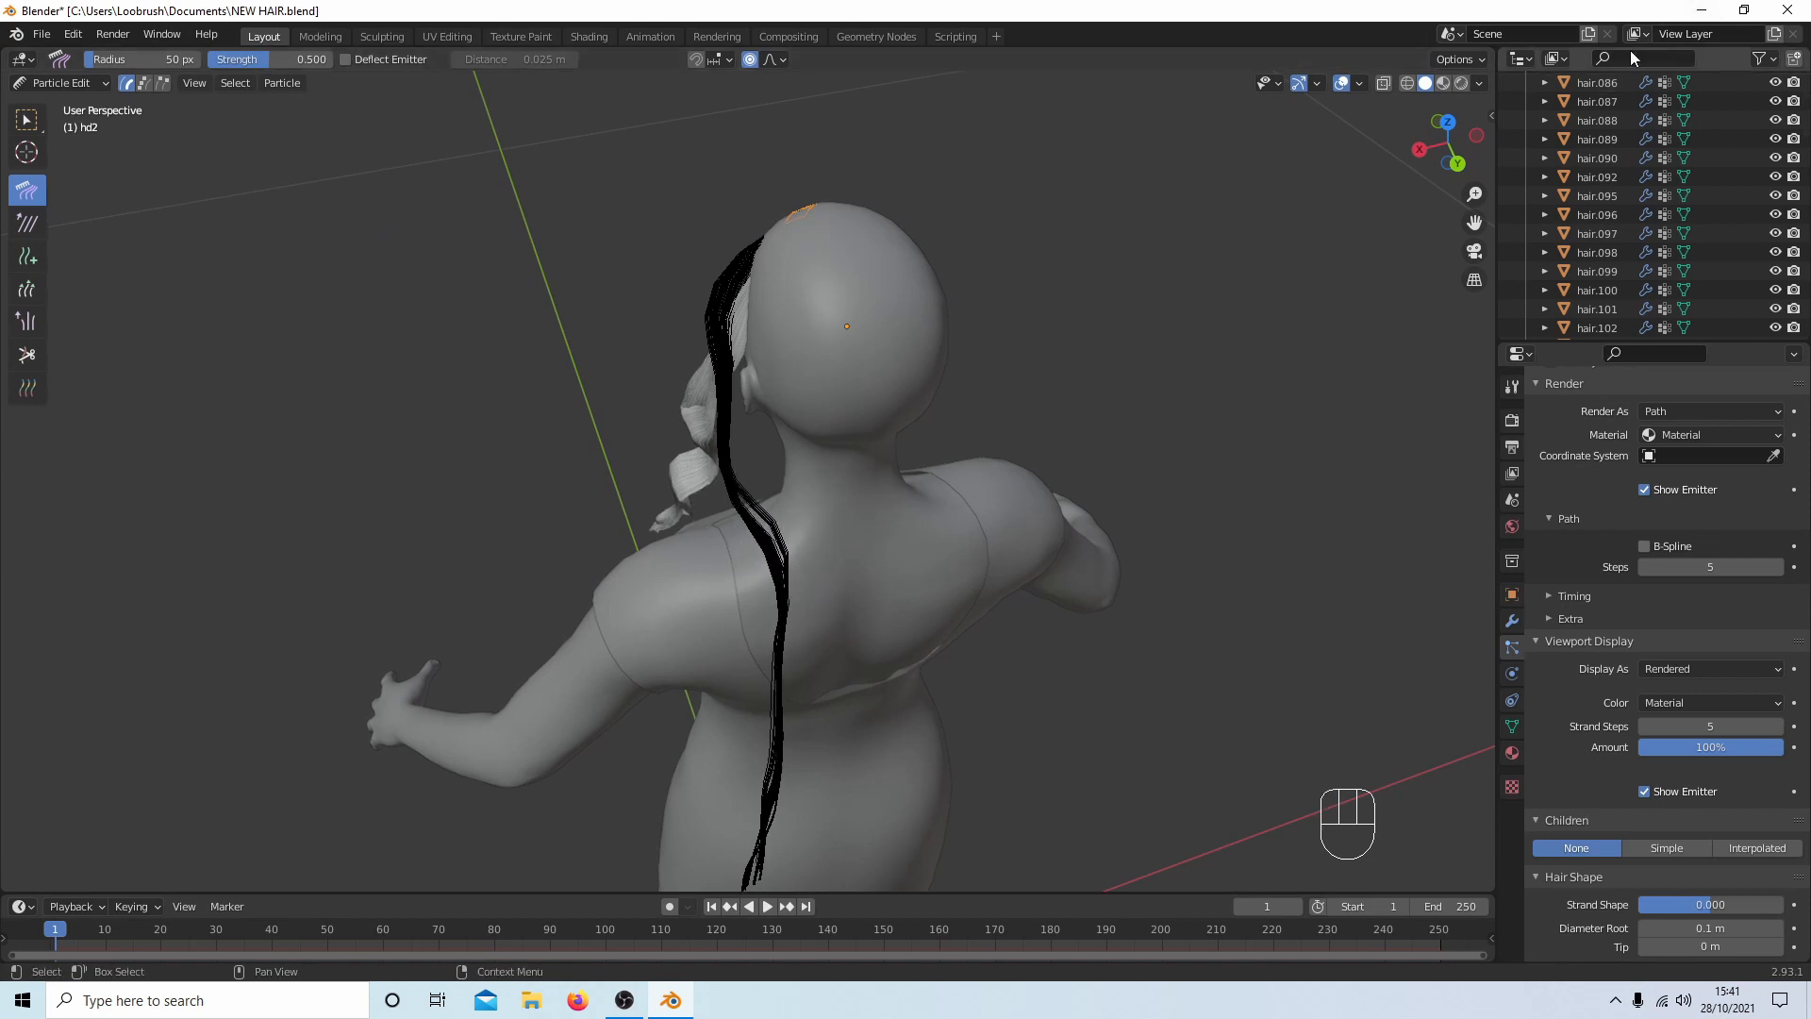
Check the Comb brush settings and particle editing options, including the preserve settings and path steps.
key(n)
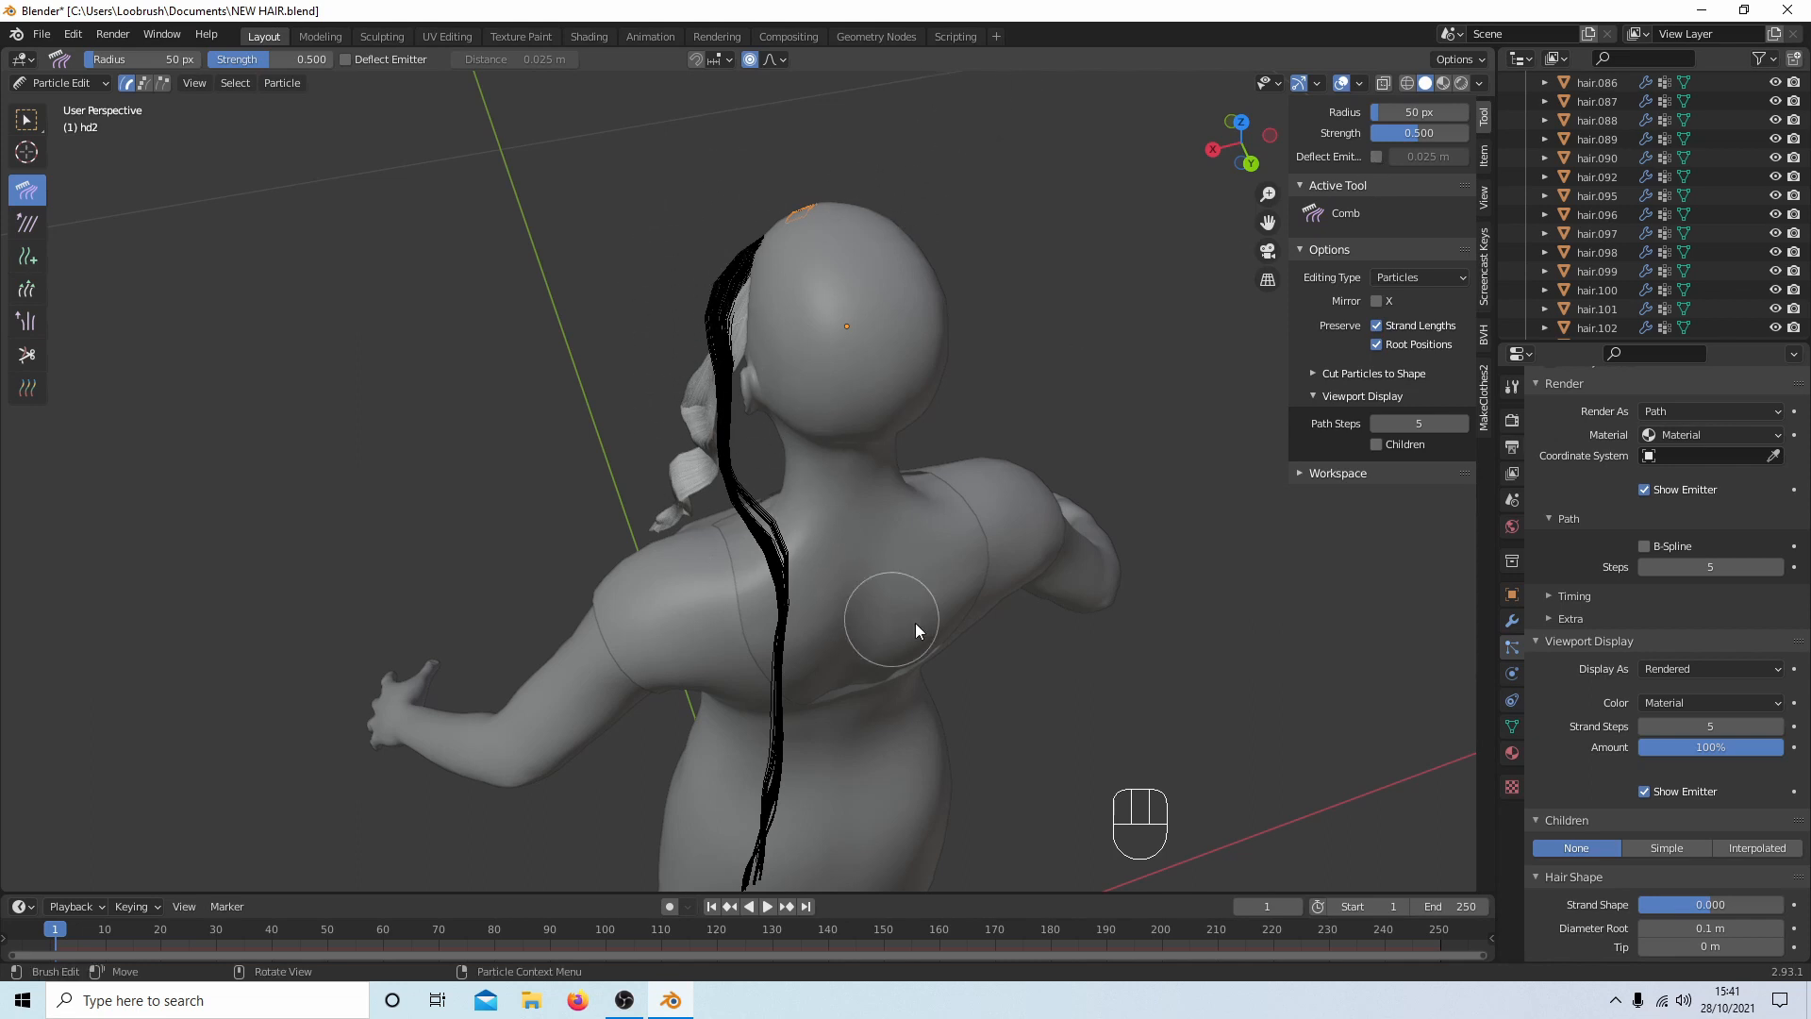
mouse_move(767, 250)
middle_down()
mouse_move(714, 280)
mouse_move(704, 243)
mouse_move(755, 242)
middle_up()
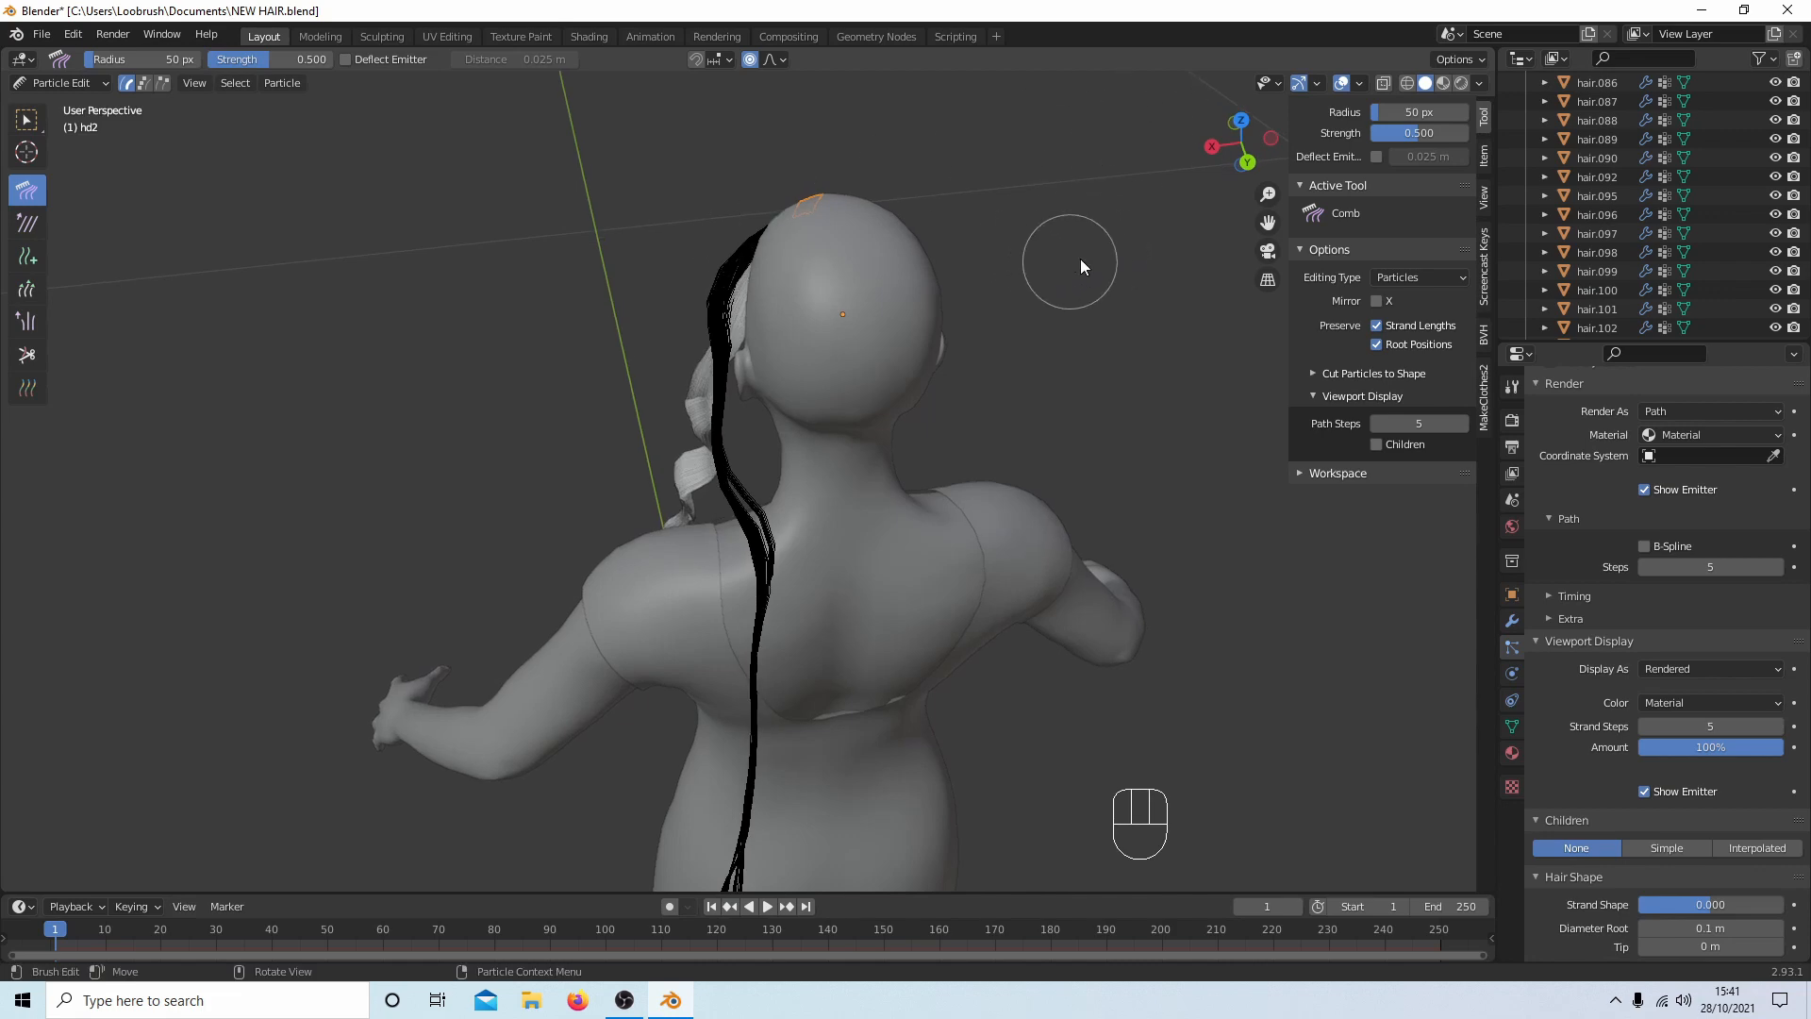
key(n)
Comb the hd2 hairs beside the ear and neck closer to the nape from the side and back.
middle_drag(990, 335, 1217, 348)
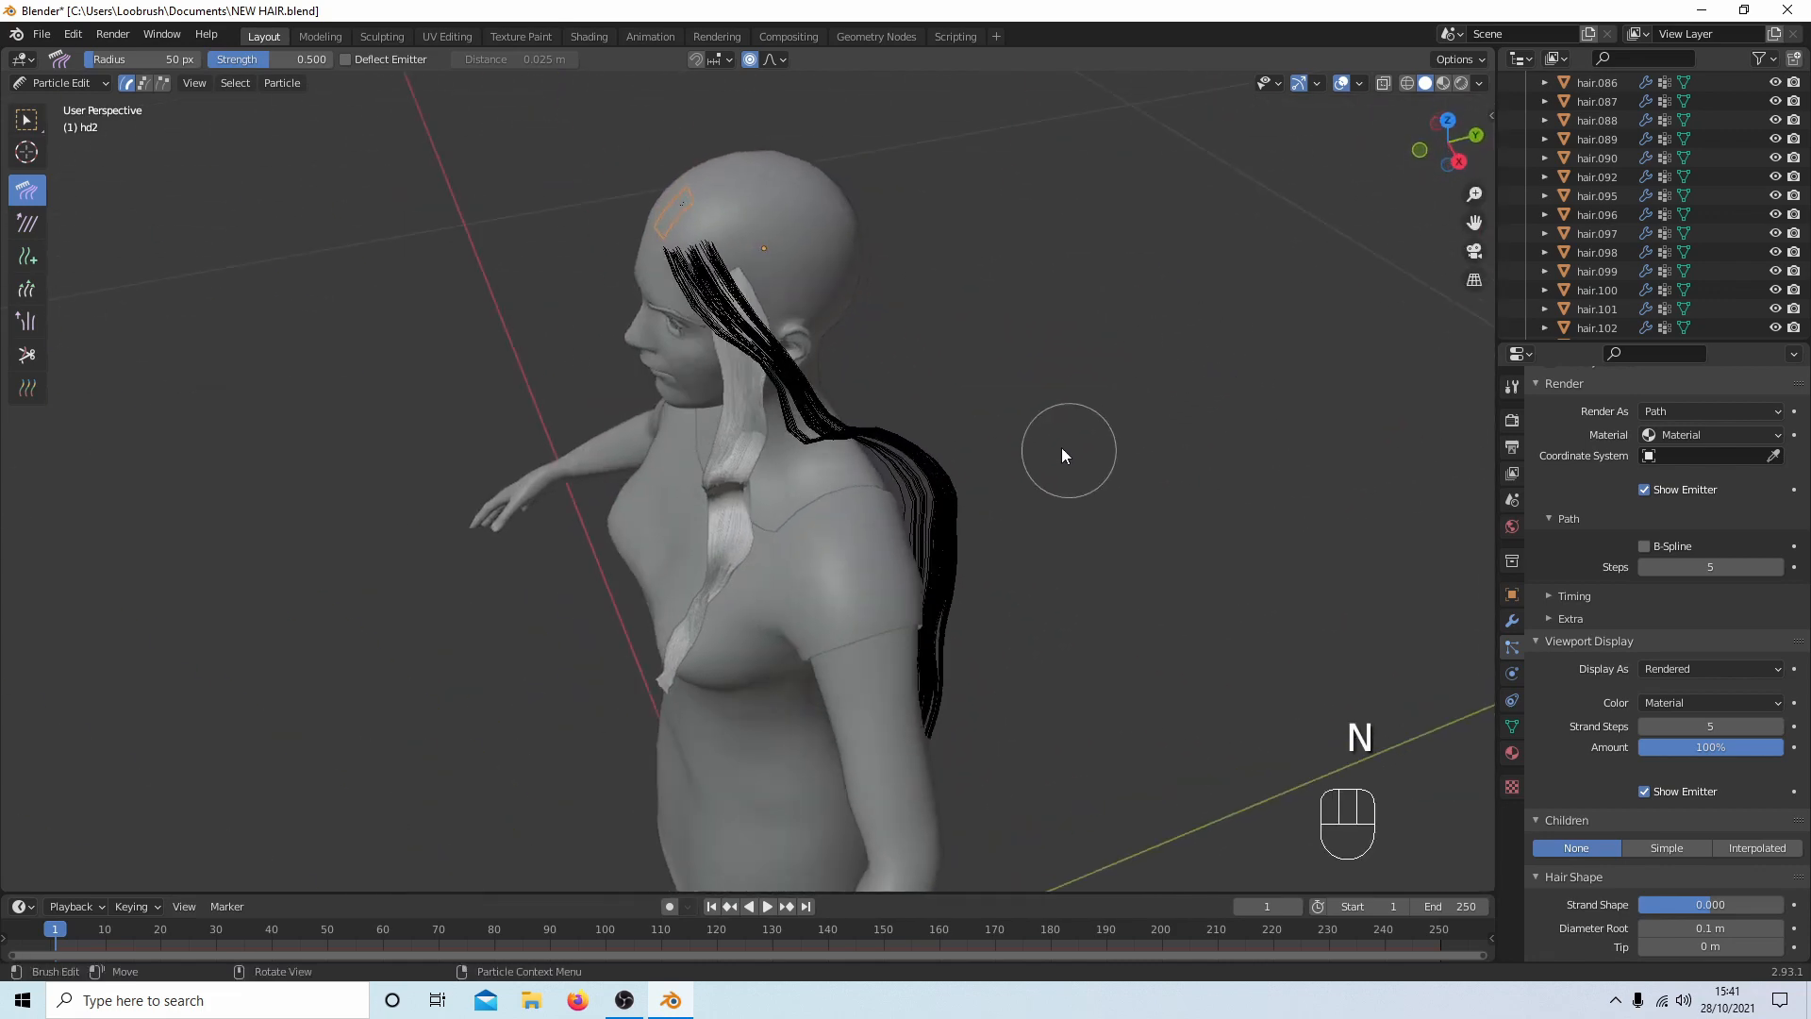
scroll(1015, 419, up, 3)
middle_drag(971, 311, 920, 245)
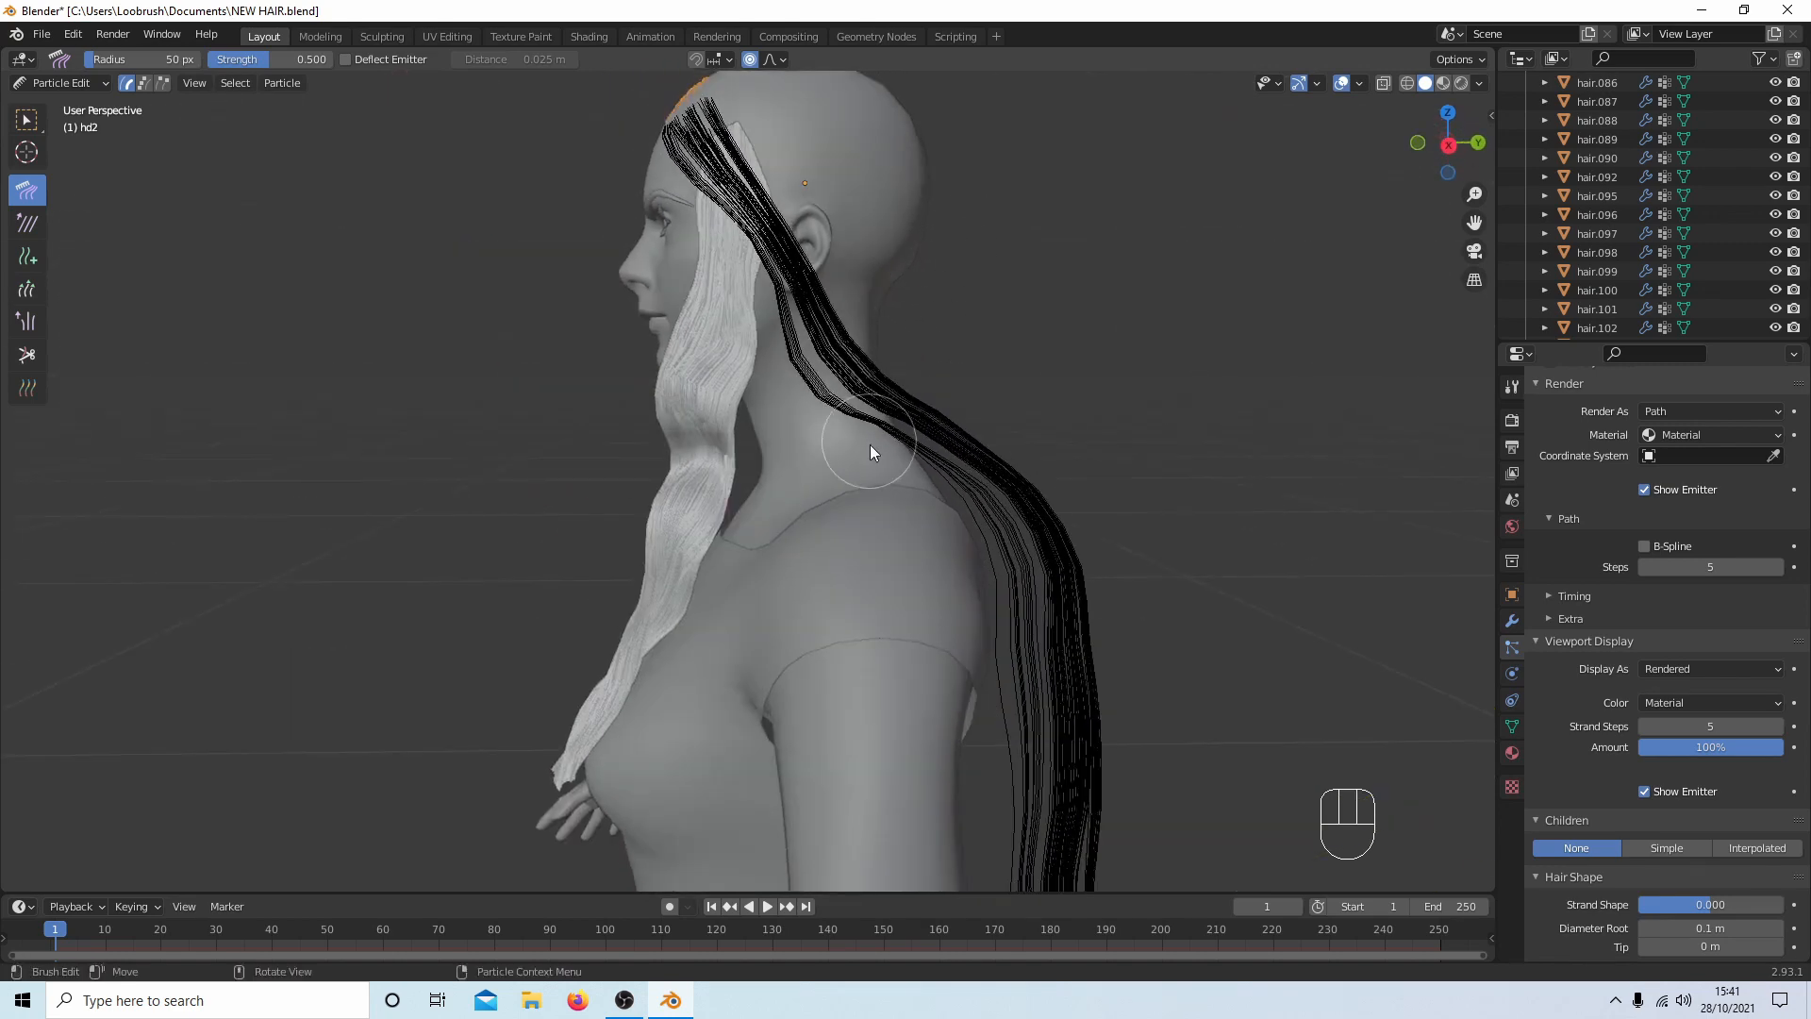
mouse_move(870, 444)
mouse_down()
mouse_move(883, 456)
mouse_move(905, 435)
mouse_up()
middle_drag(974, 383, 762, 359)
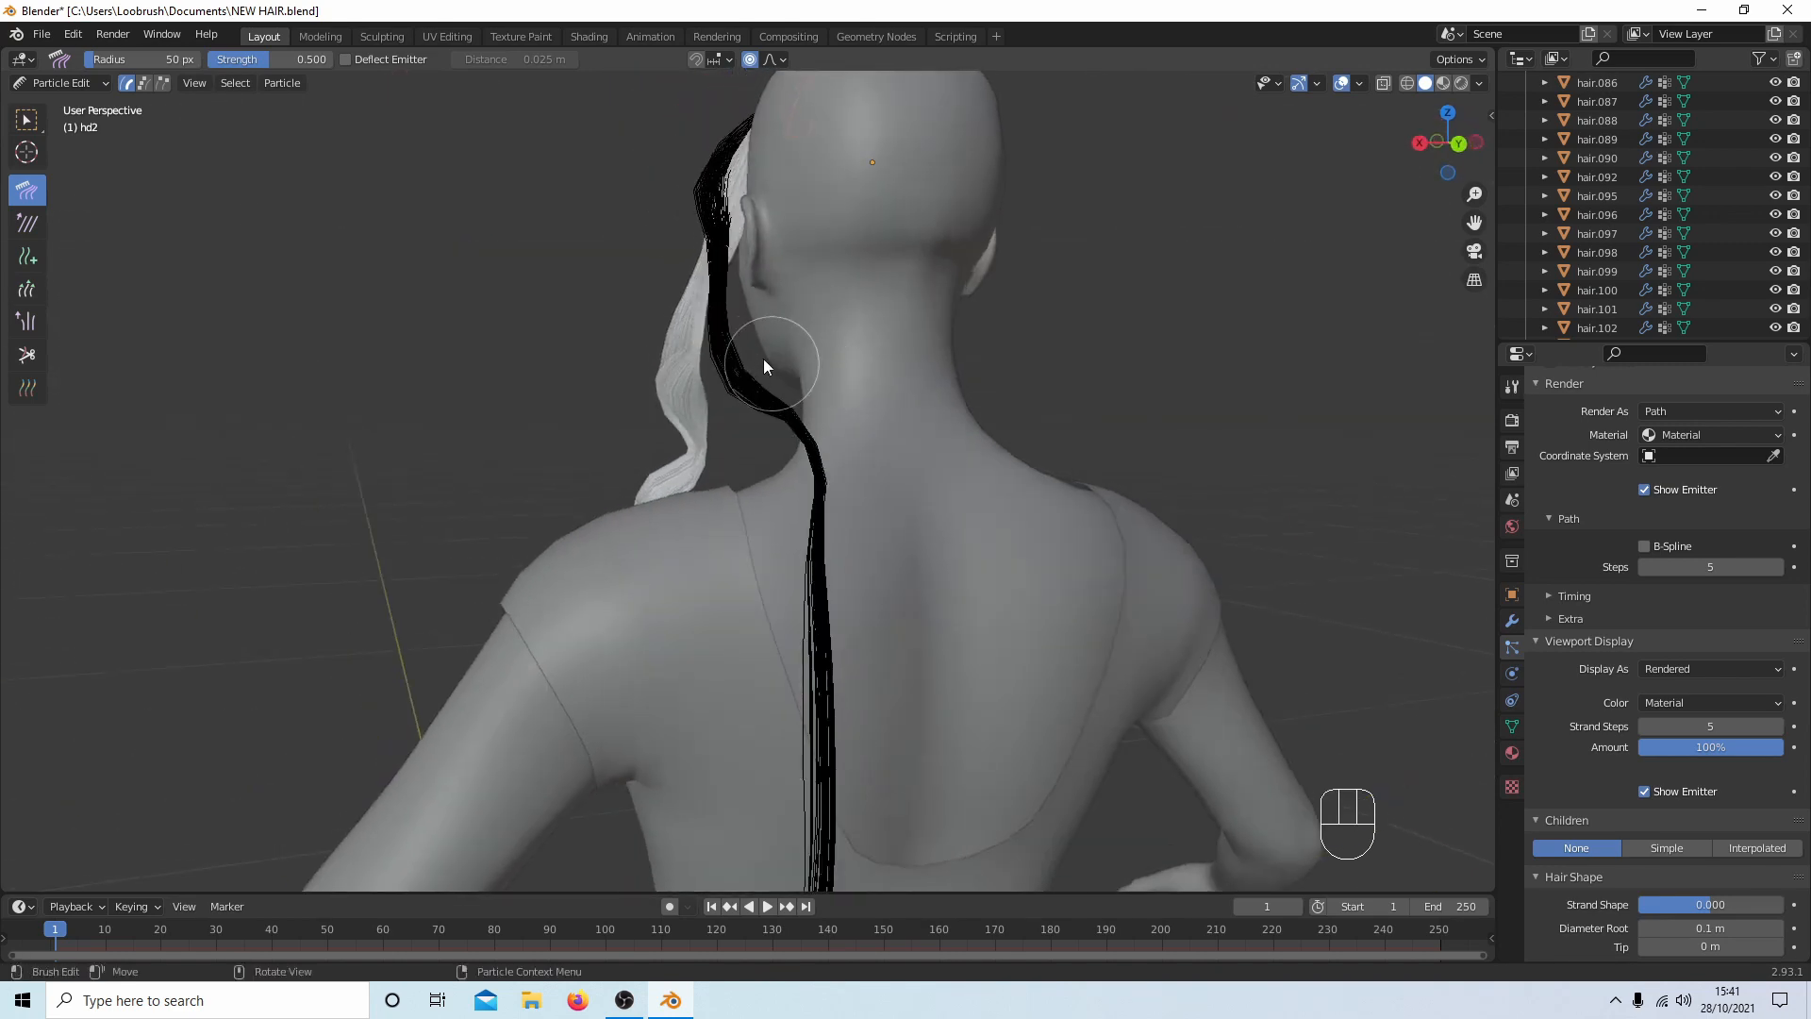
mouse_move(732, 359)
mouse_down()
mouse_move(745, 370)
mouse_move(753, 341)
mouse_up()
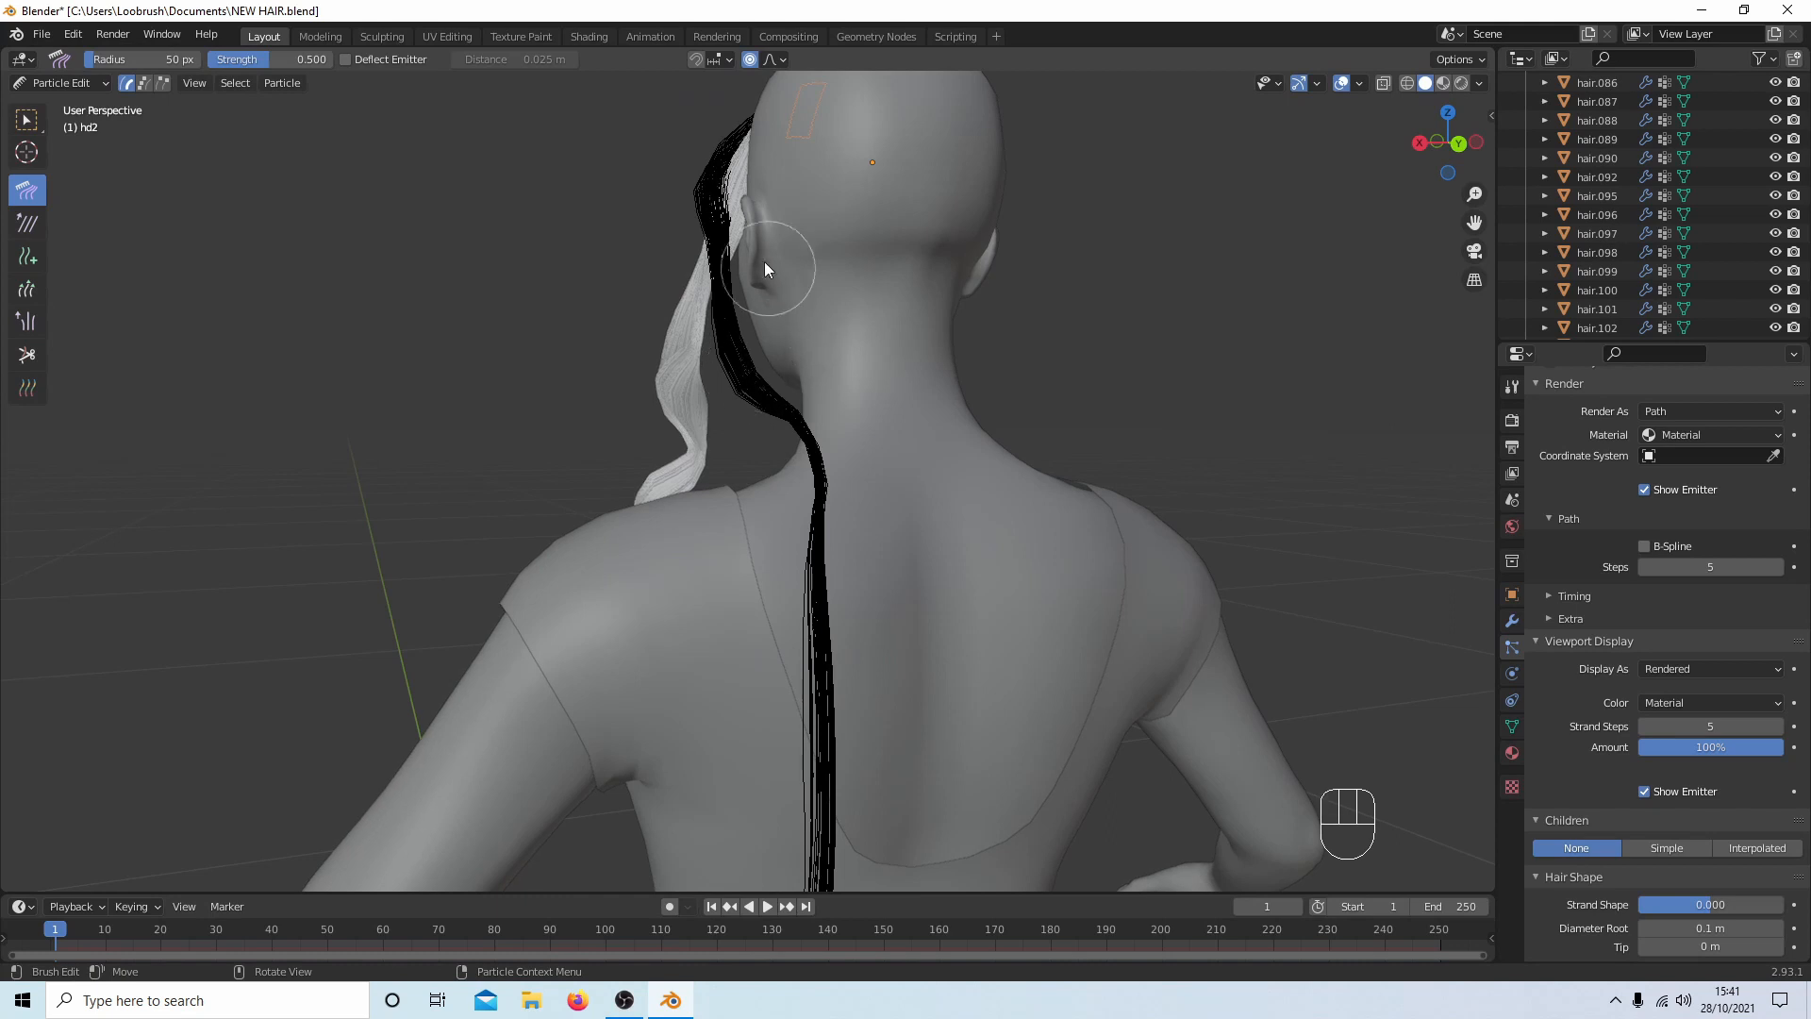
mouse_move(744, 238)
mouse_down()
mouse_move(735, 181)
mouse_move(740, 235)
mouse_up()
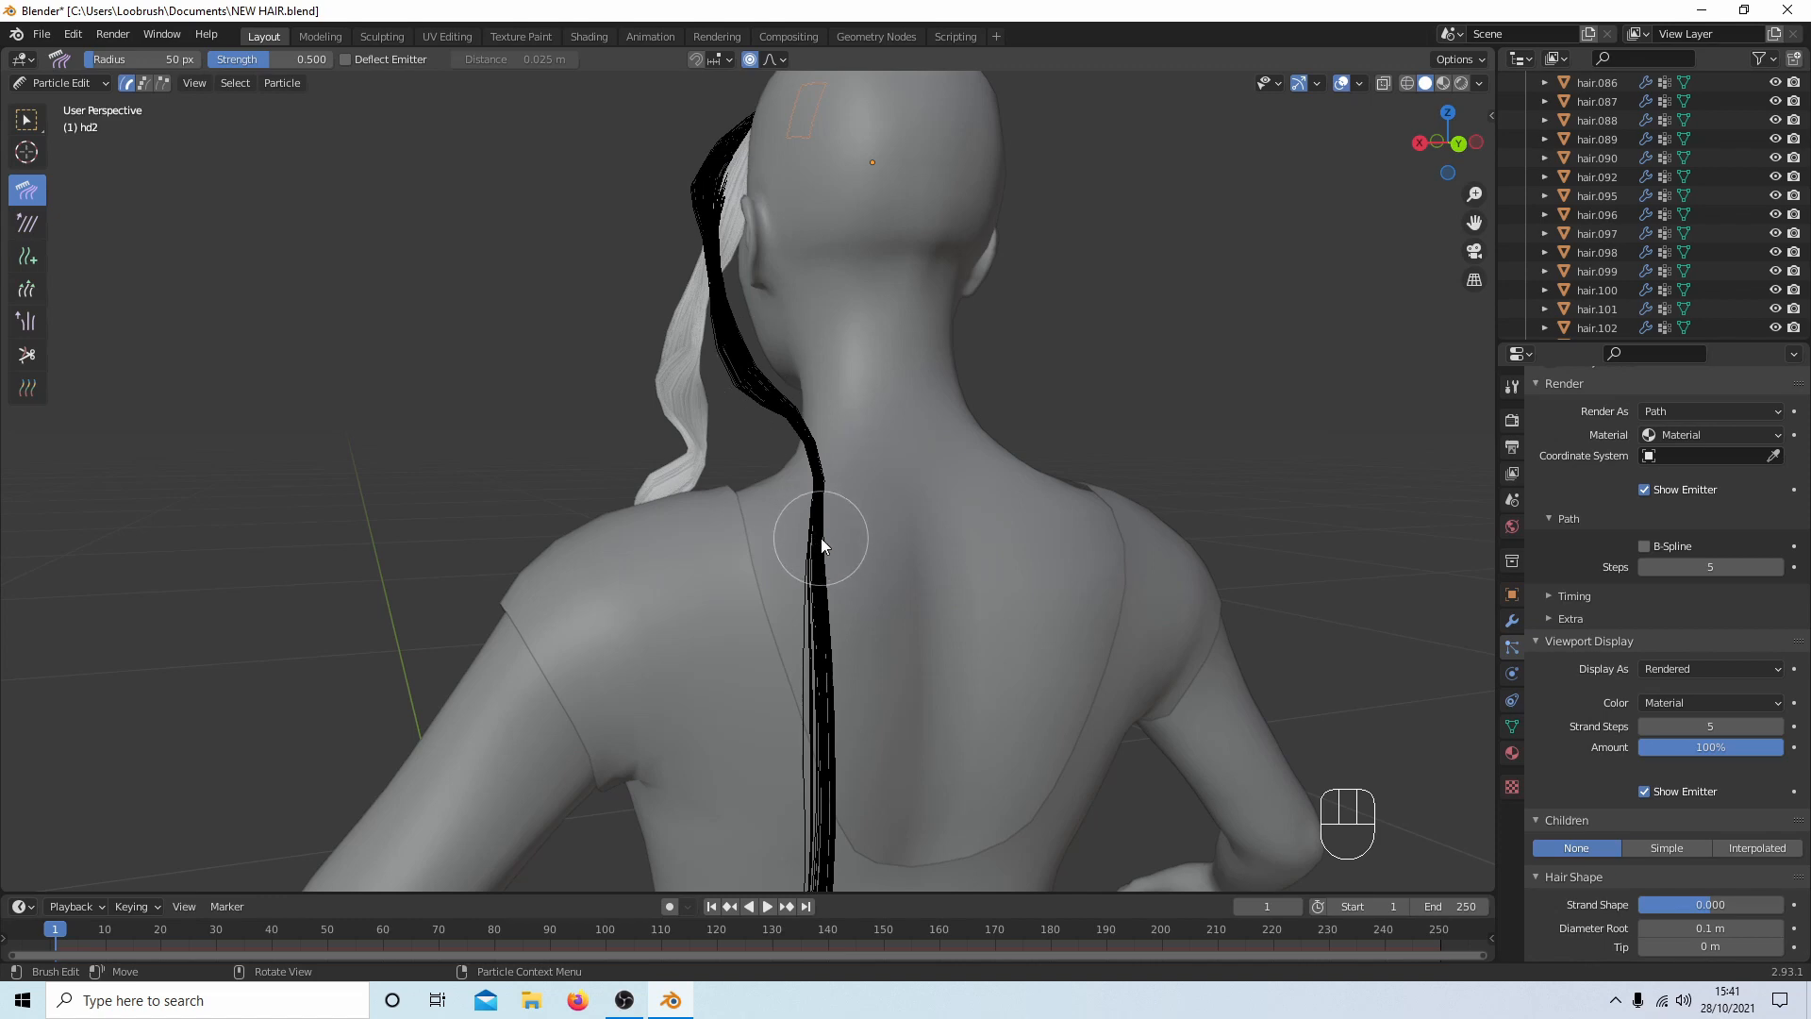
Examine the combed hd2 strand from the back, from above and from the front, up to its roots on the forehead.
middle_drag(821, 534, 927, 509)
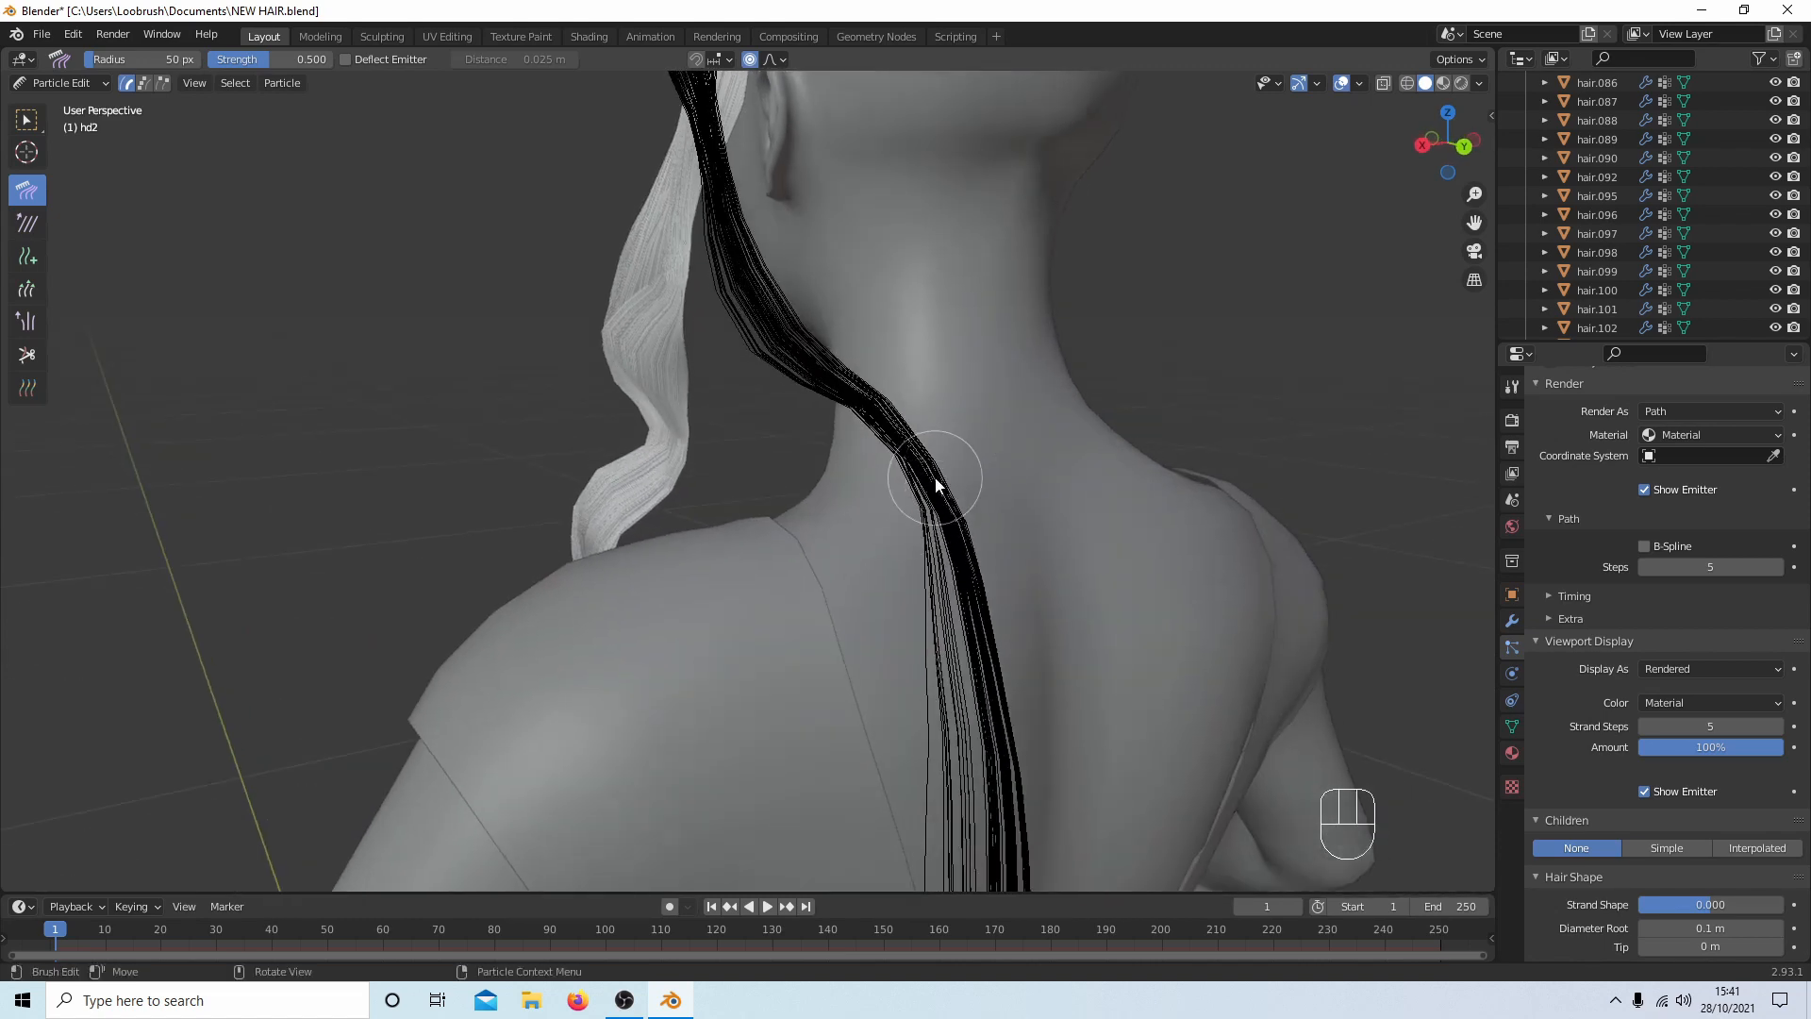
scroll(947, 447, down, 5)
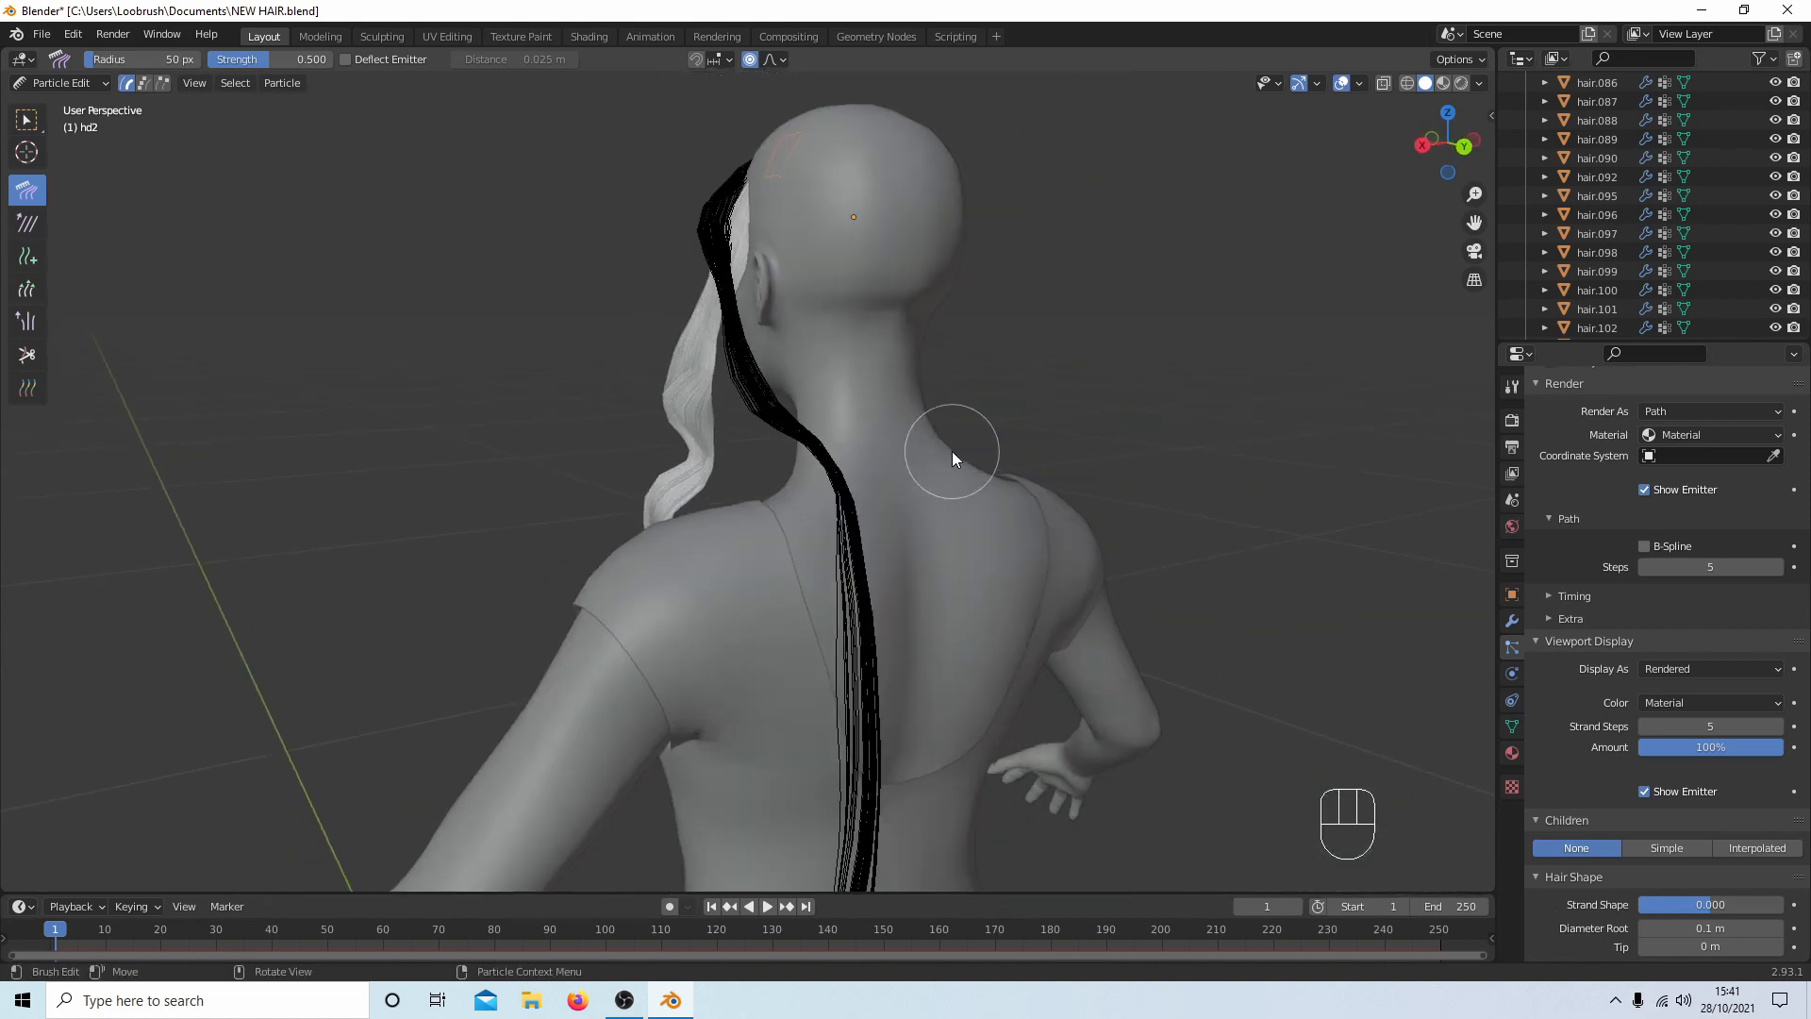
middle_drag(953, 451, 917, 368)
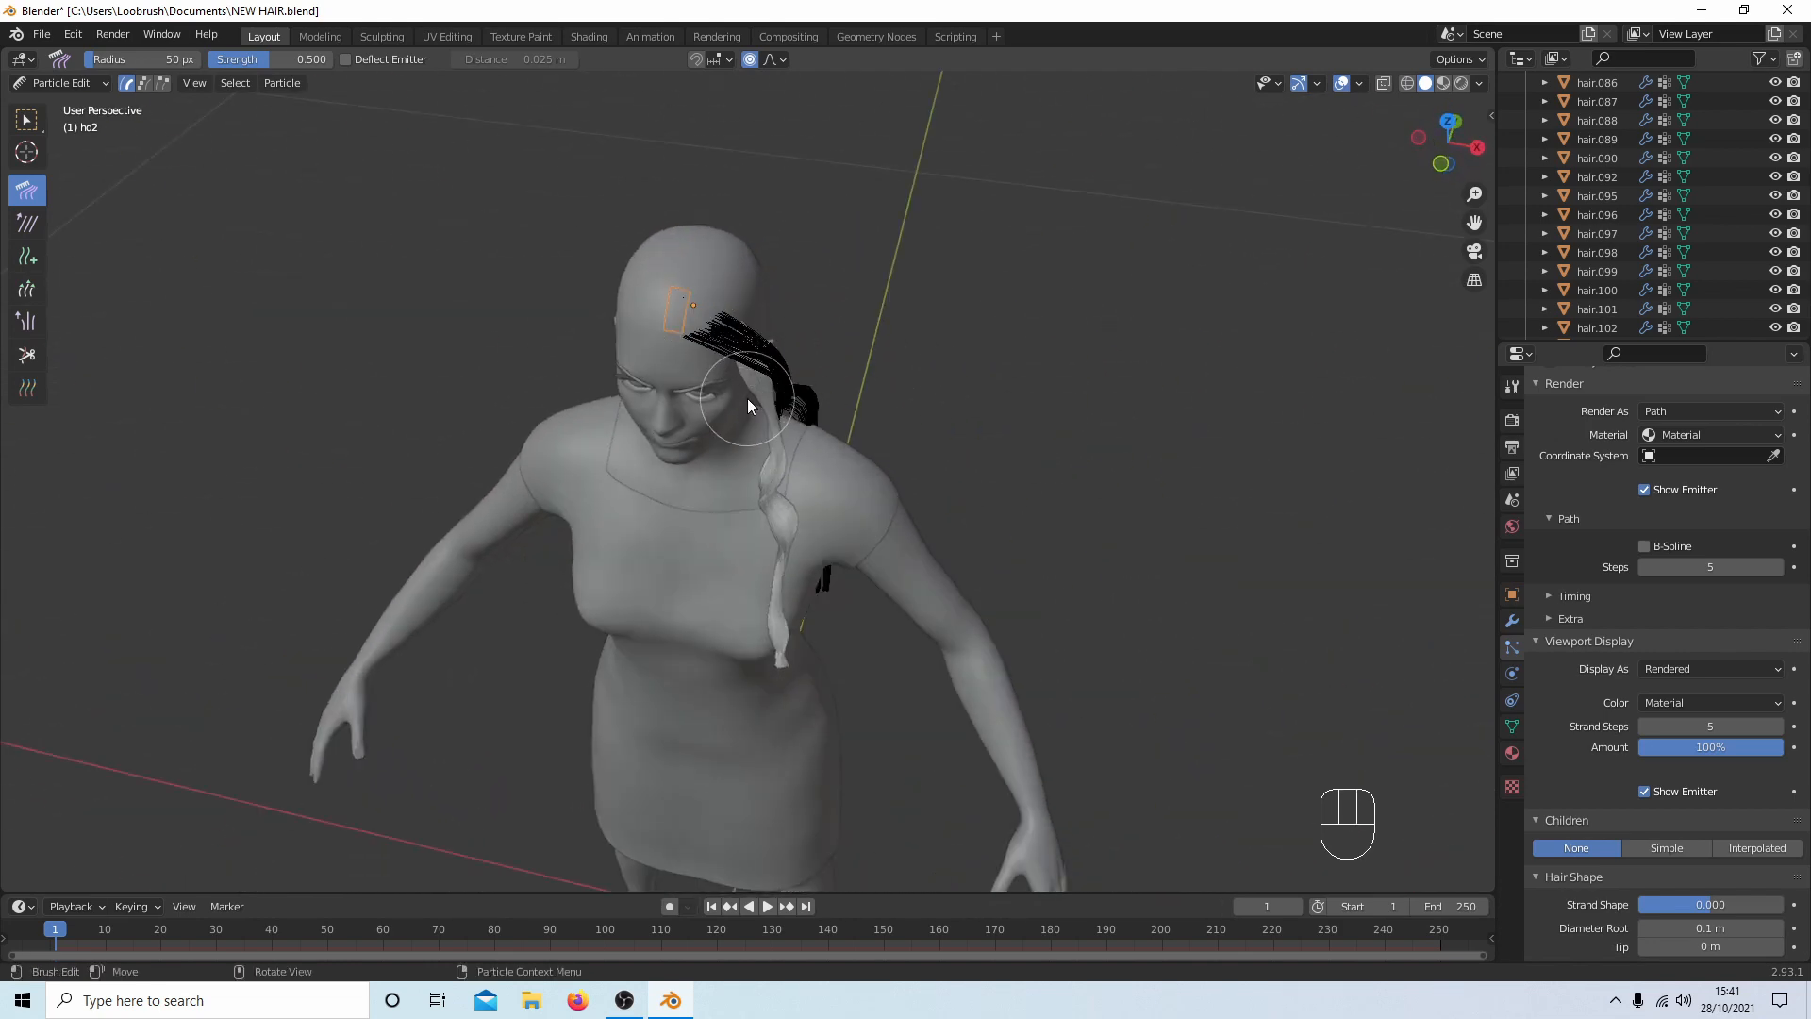
scroll(747, 398, up, 5)
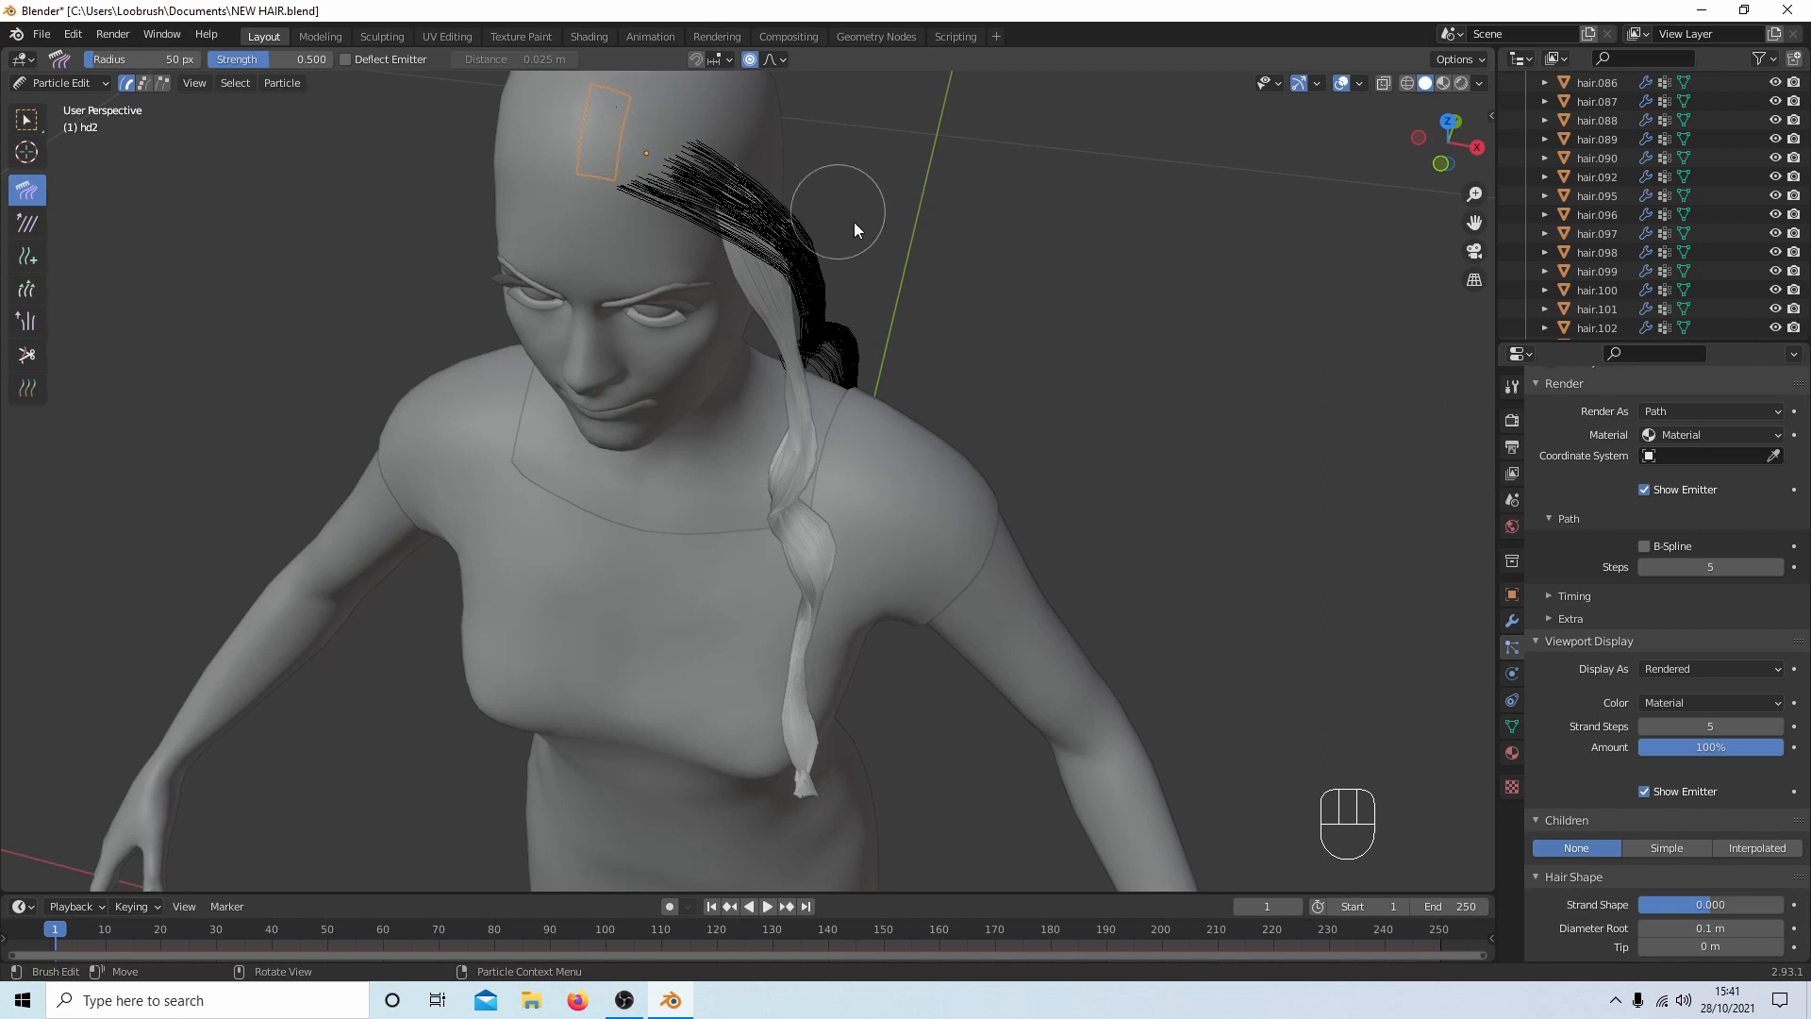
middle_drag(1035, 437, 1068, 349)
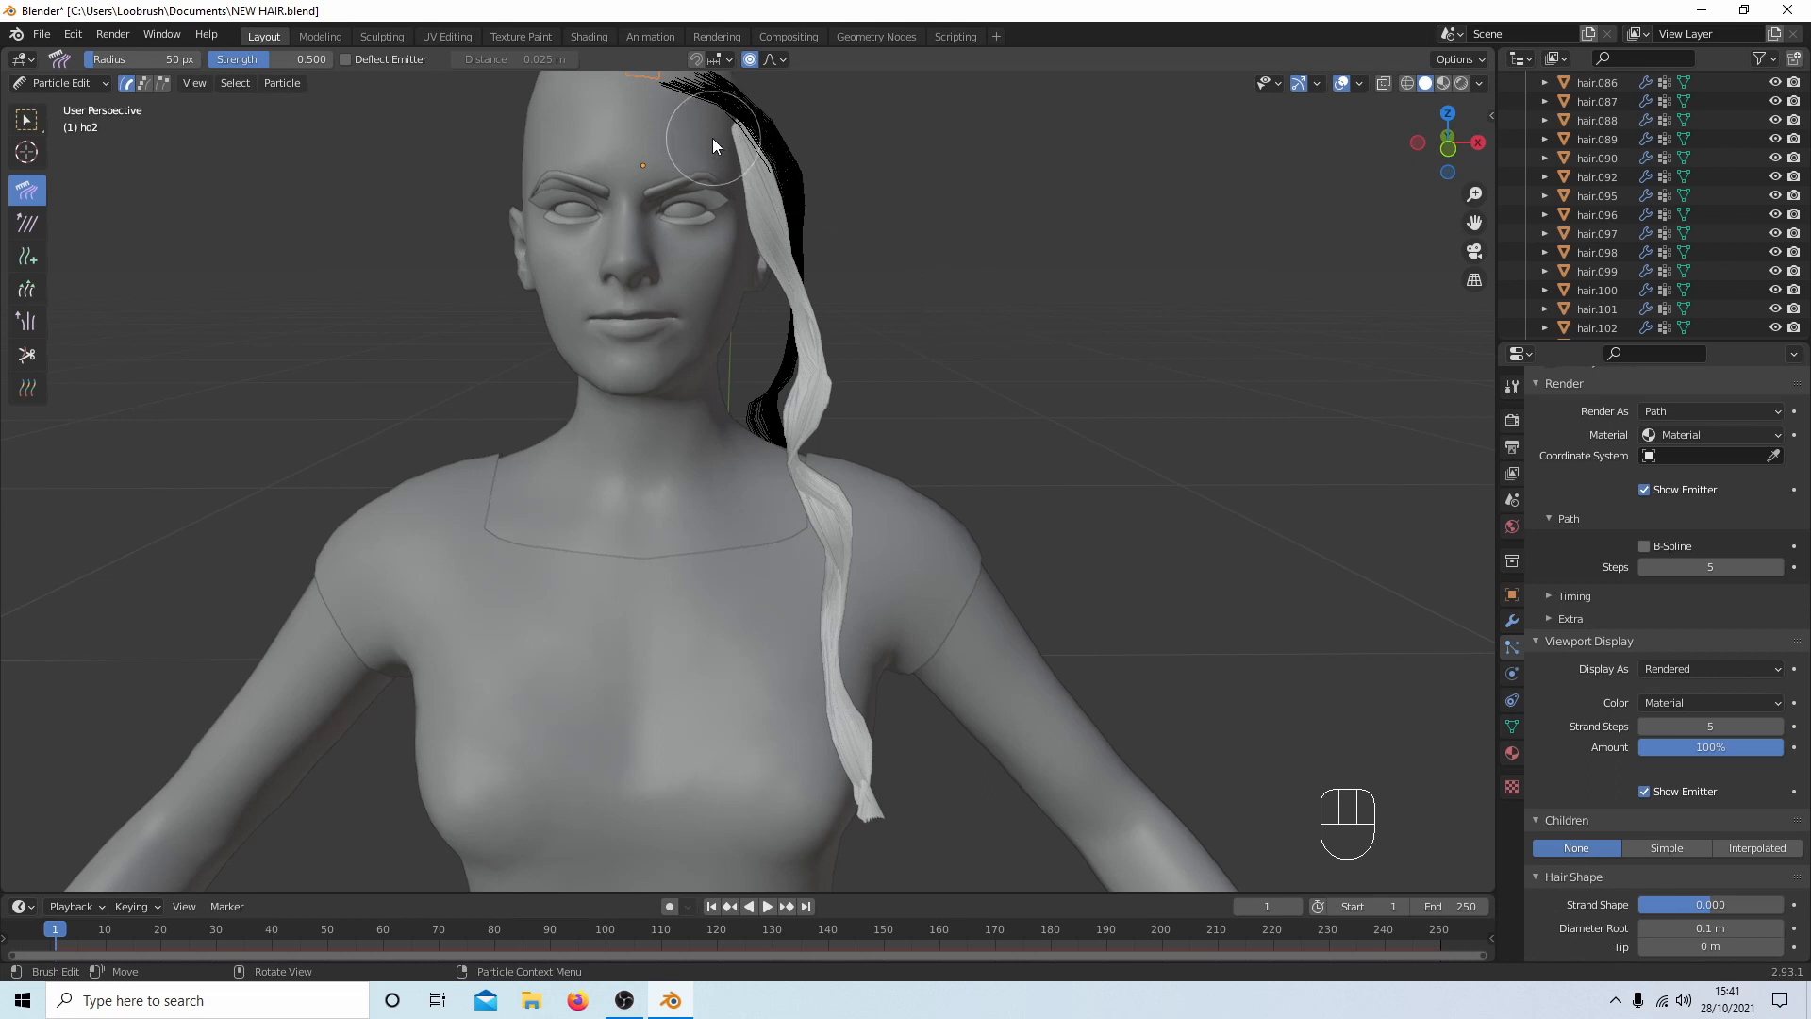
shift+middle_drag(715, 140, 759, 347)
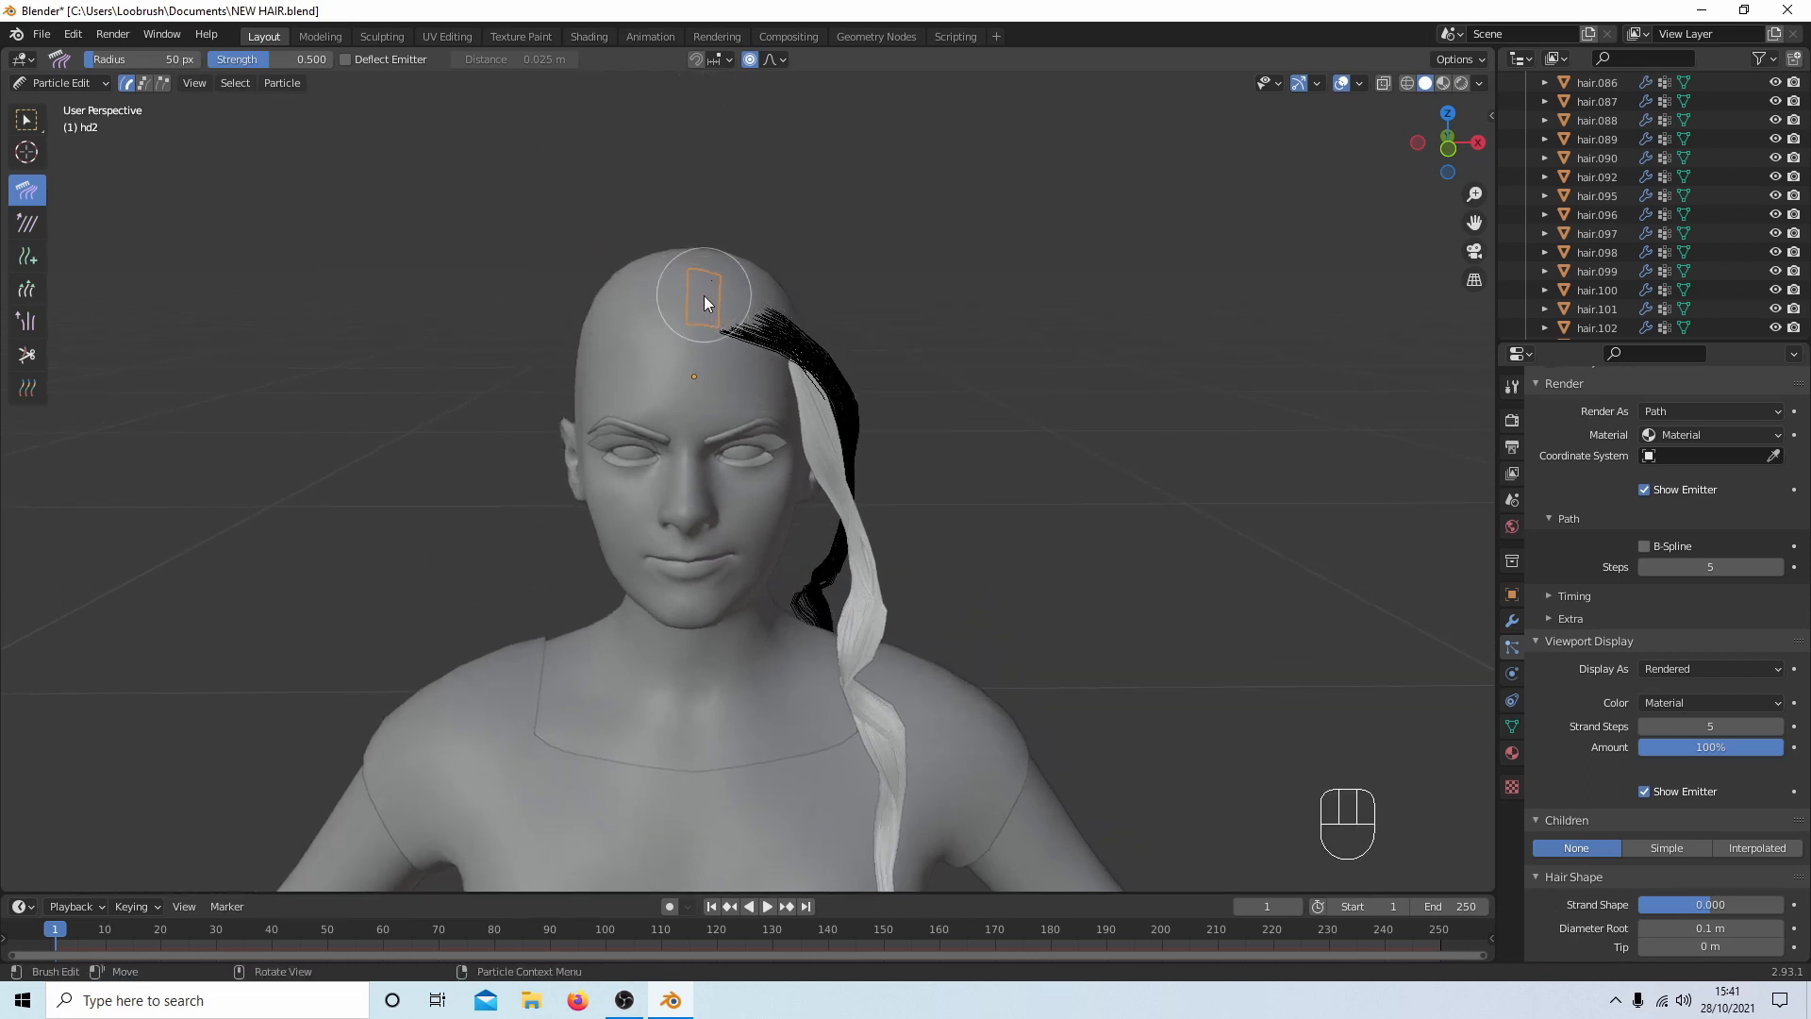
key(KP_1)
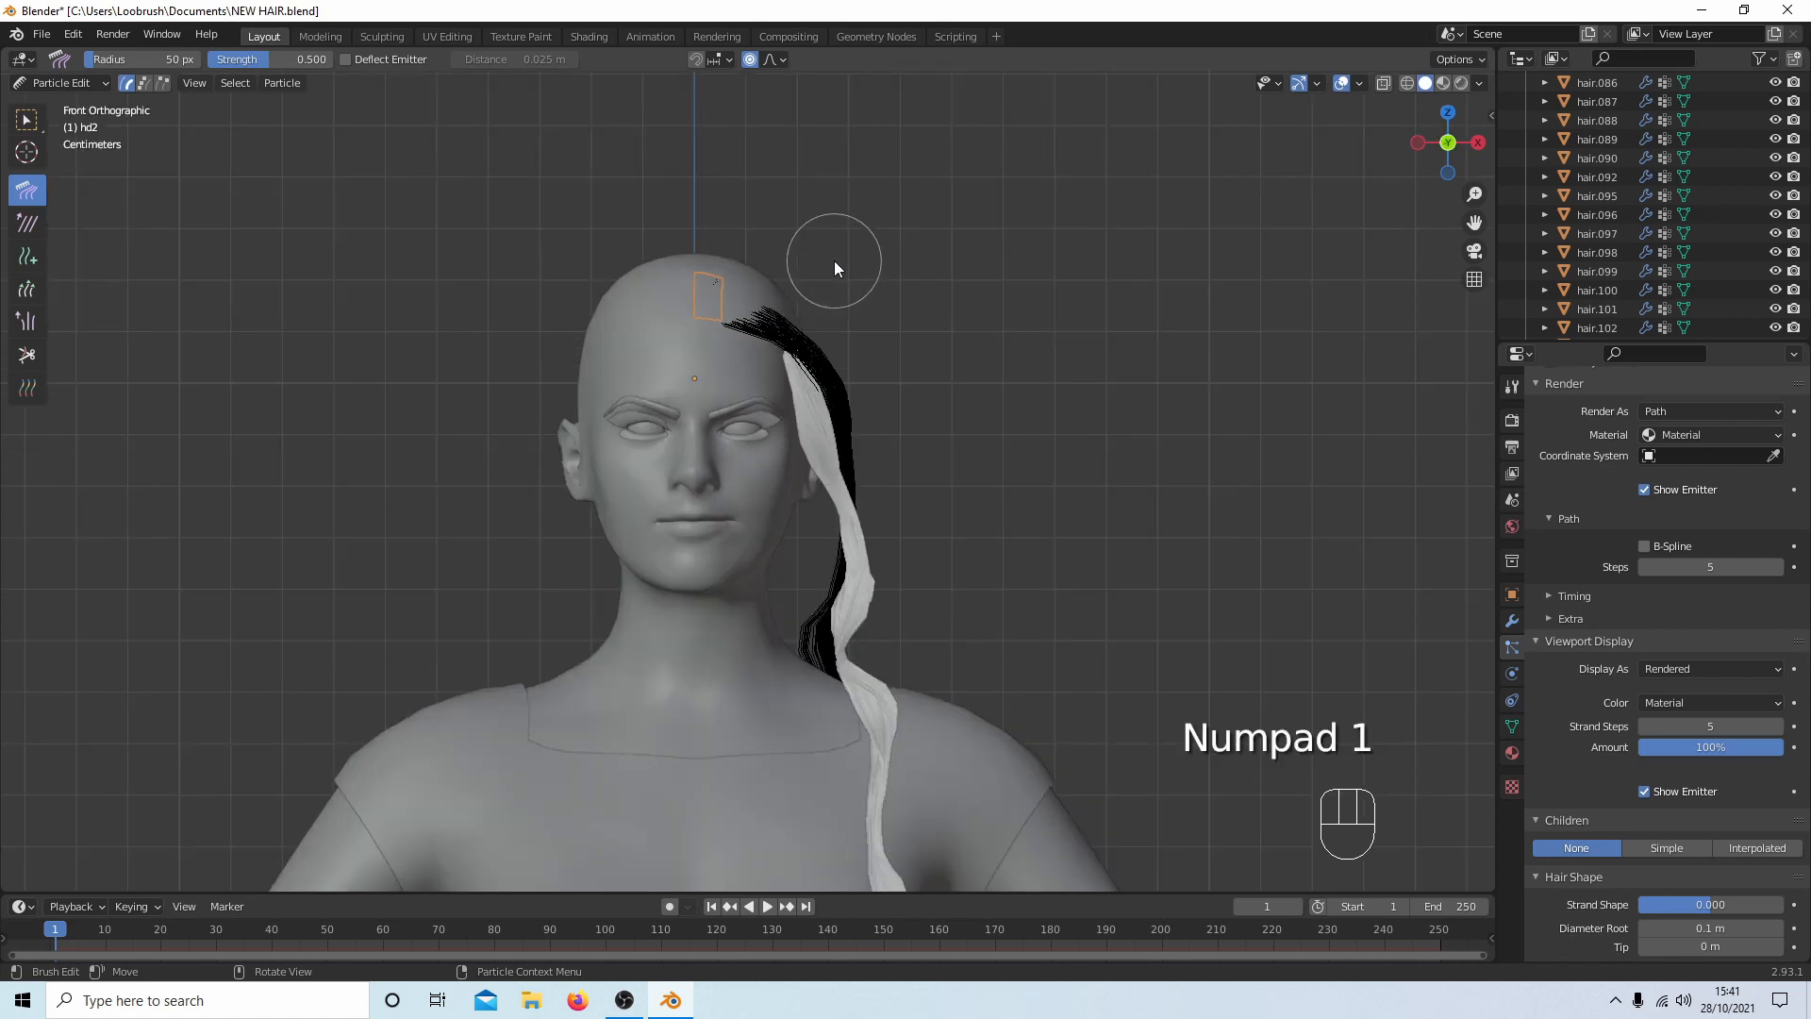
scroll(783, 234, up, 2)
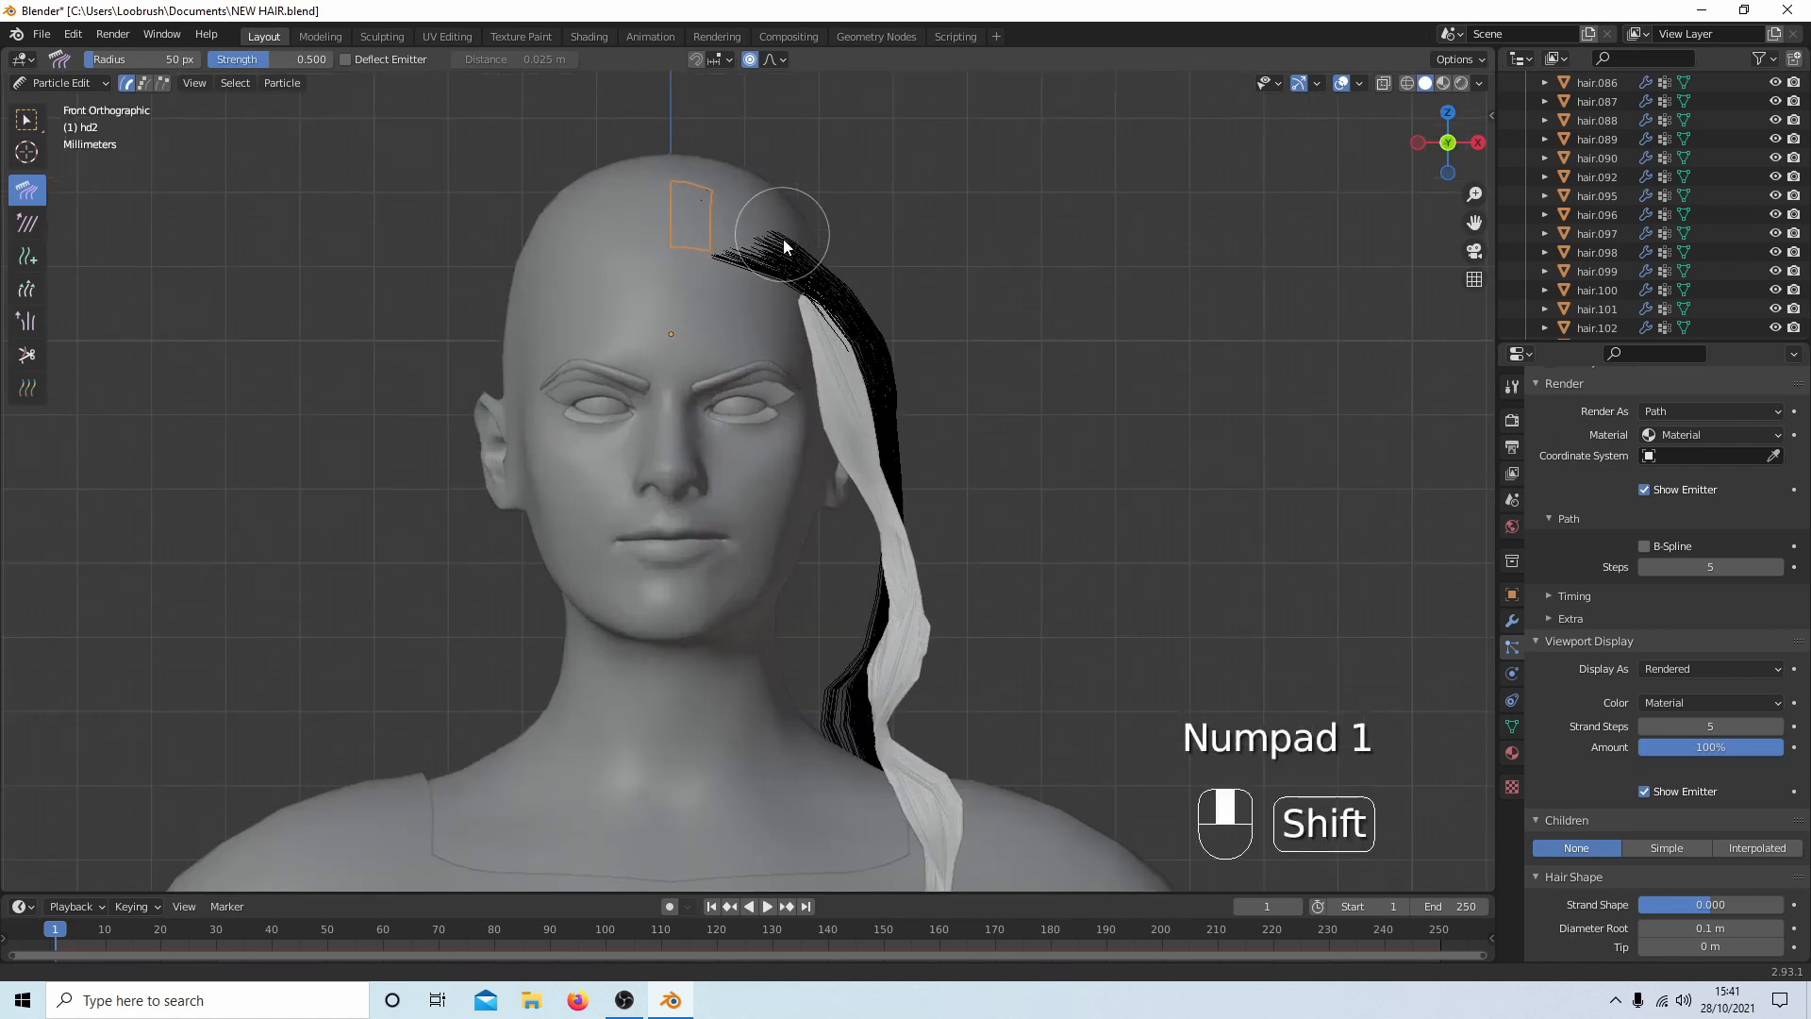
shift+middle_drag(783, 240, 783, 460)
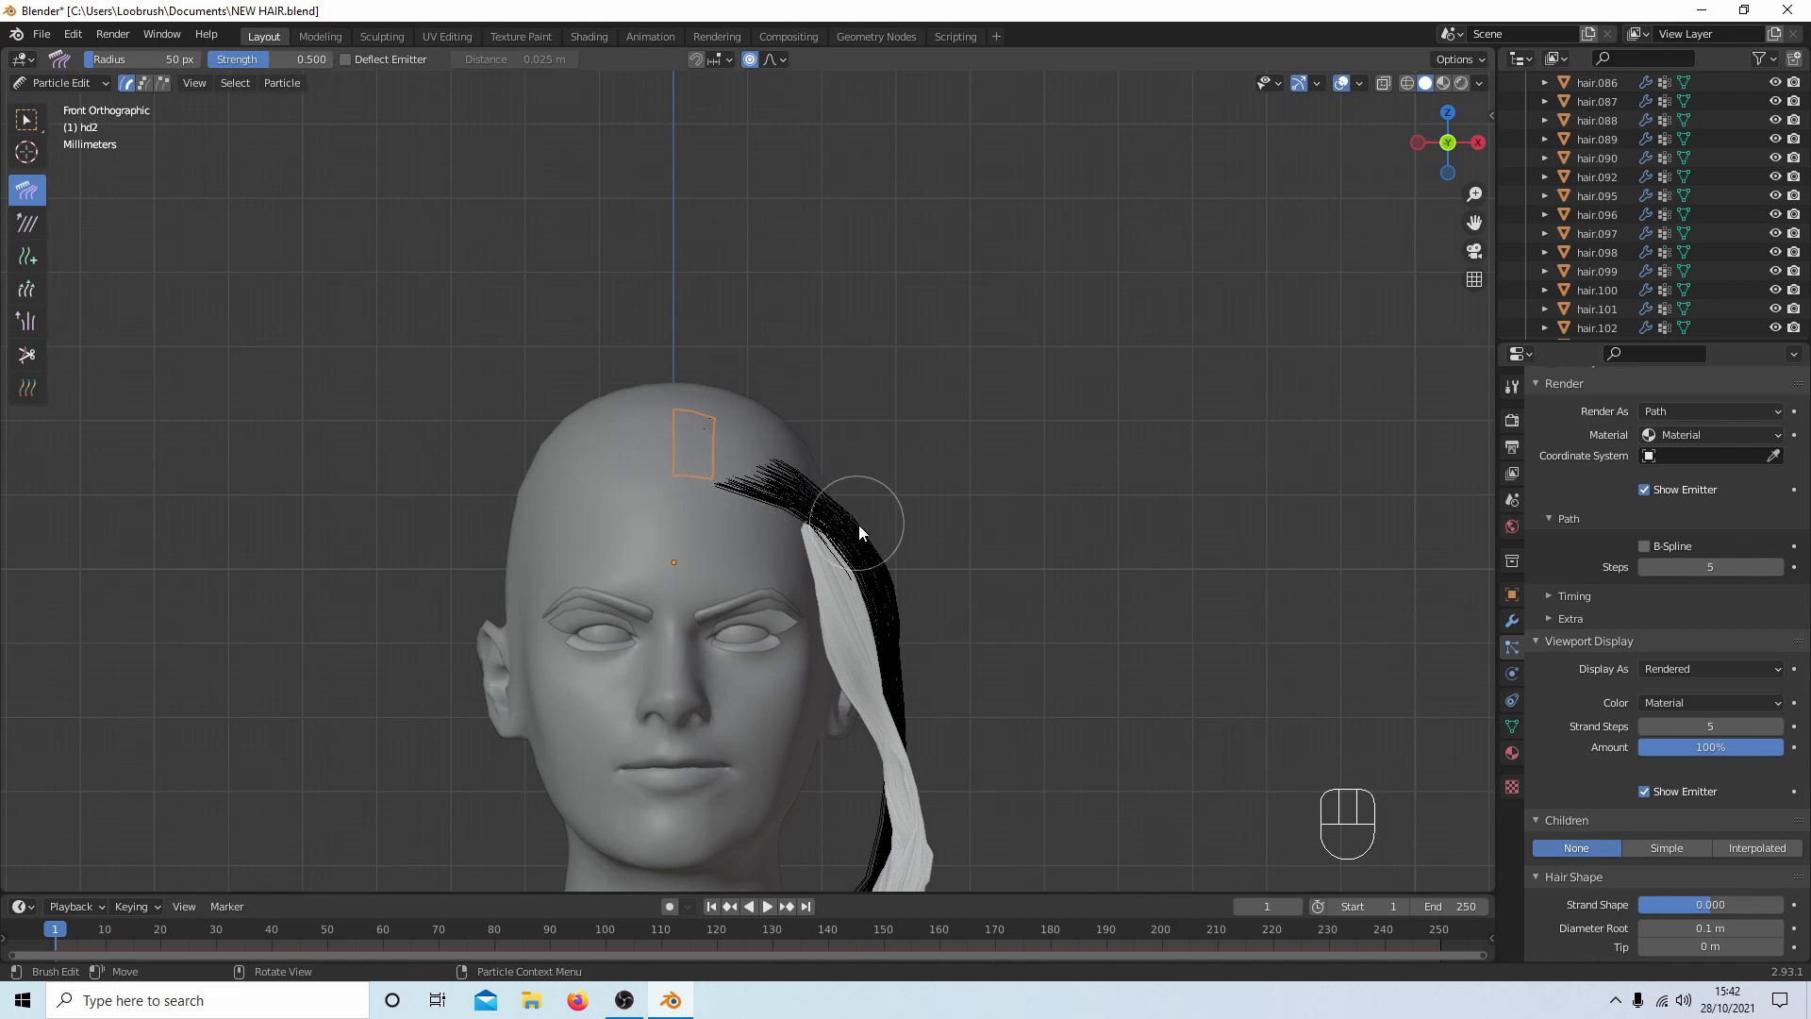
Switch the hd2 particles to point select mode, clear the selection and select only the hair roots.
click(144, 83)
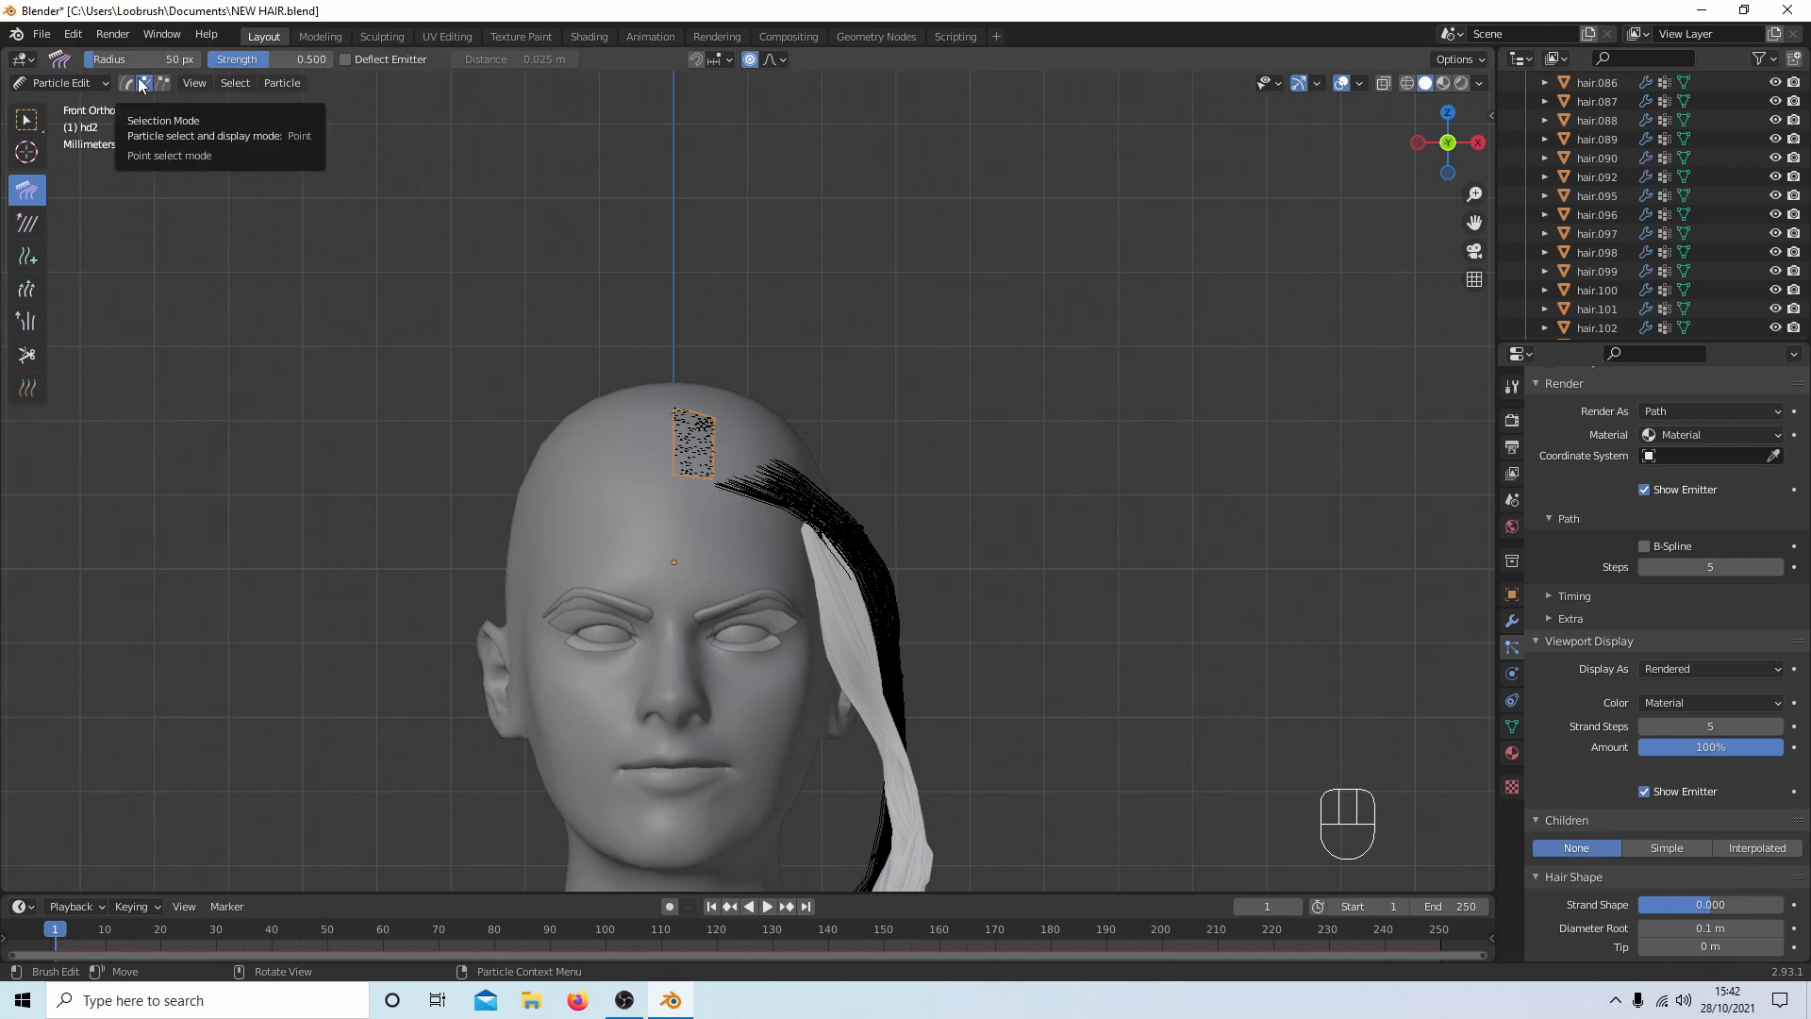
scroll(469, 334, down, 3)
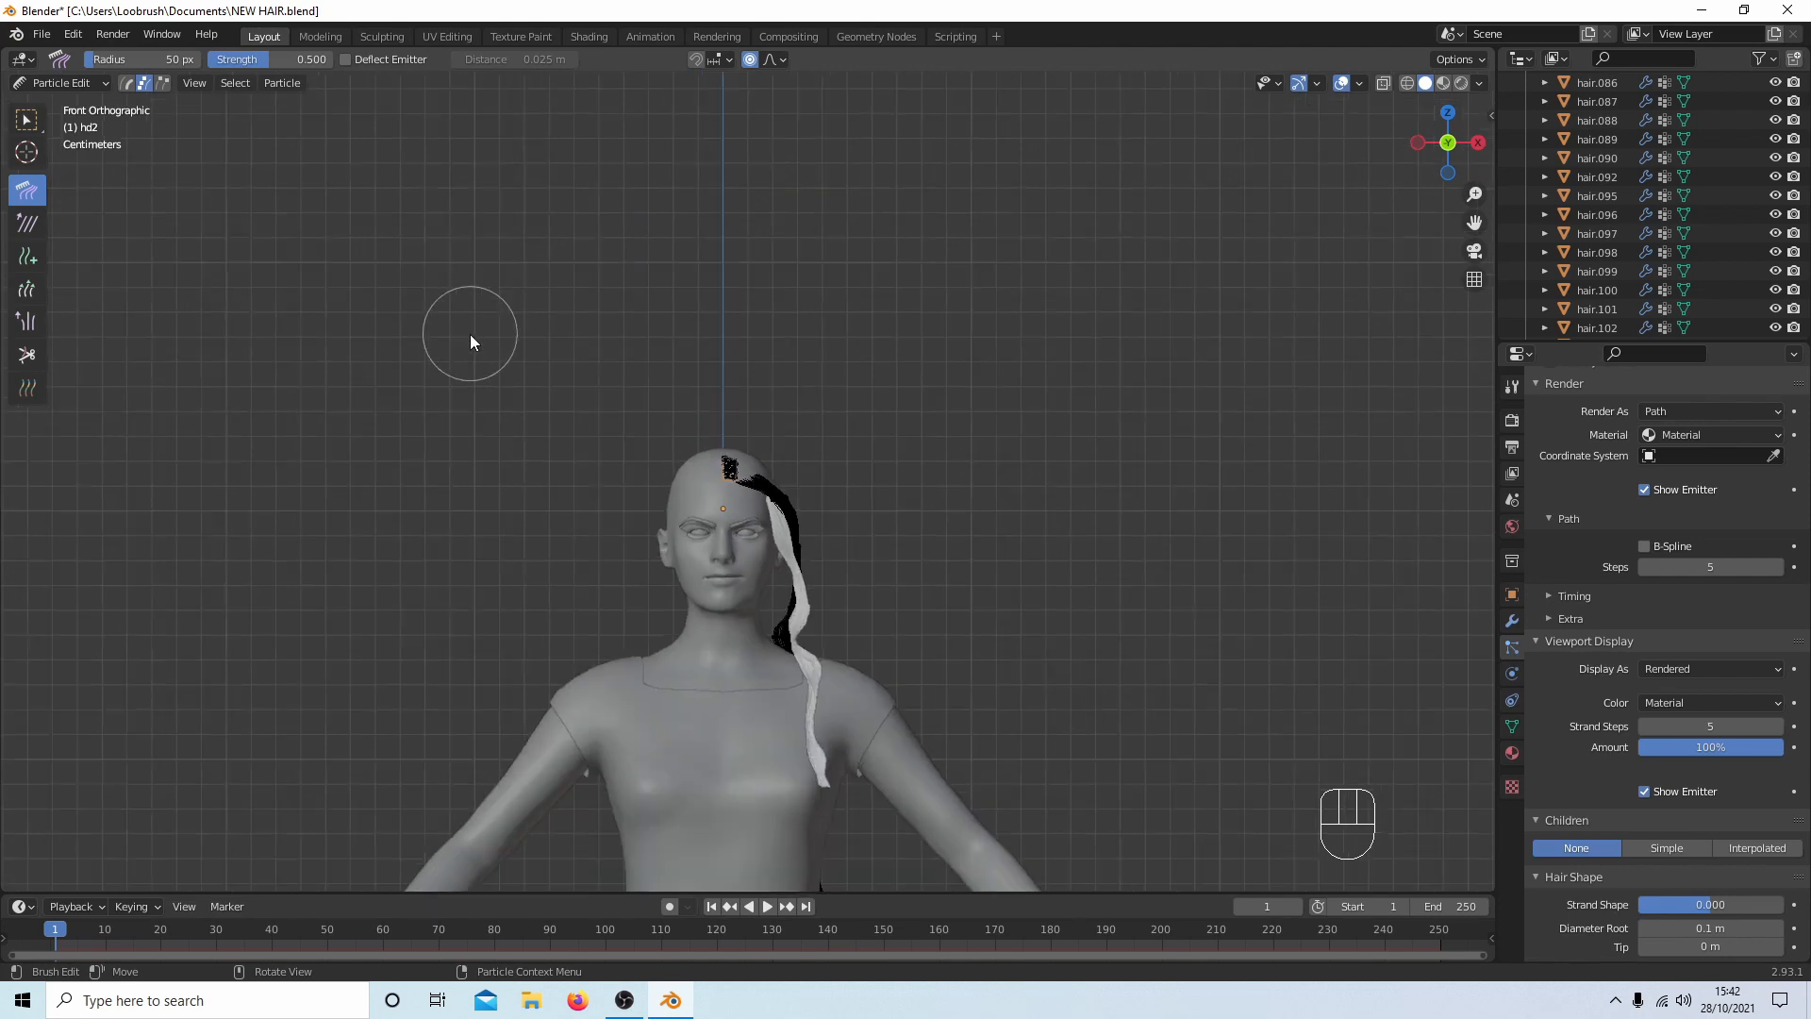
scroll(470, 338, up, 5)
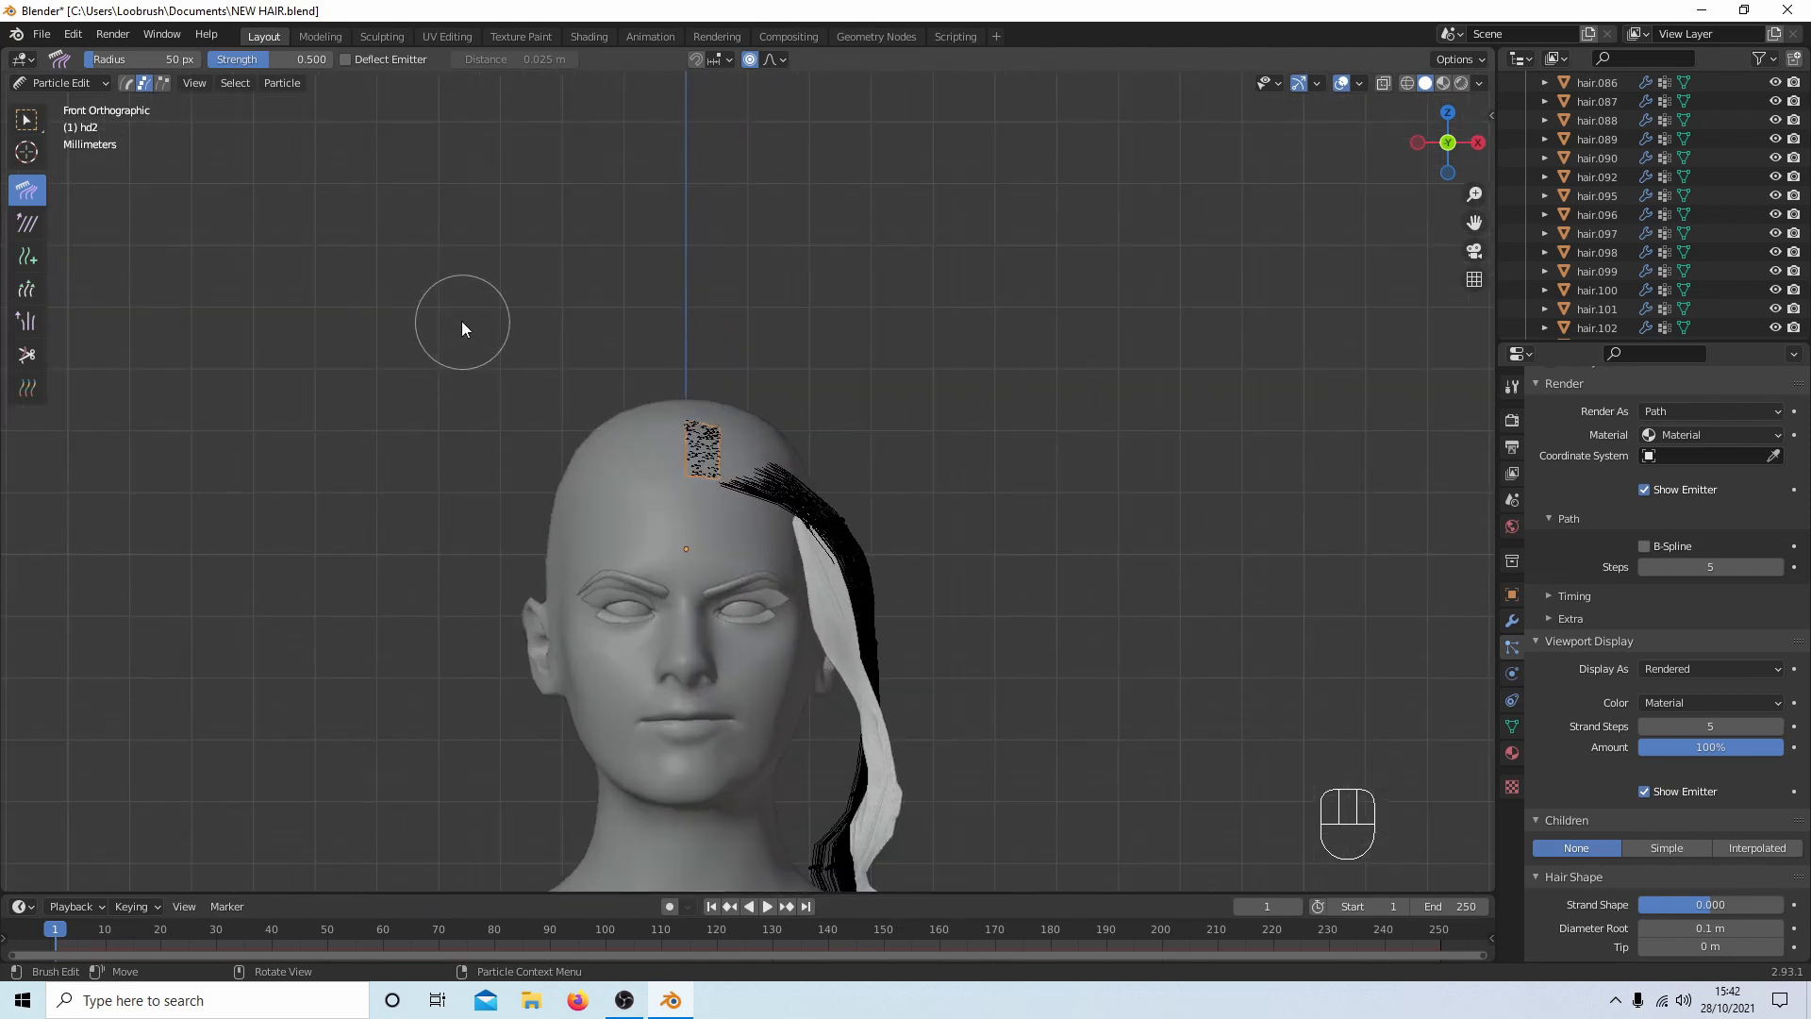
key(alt)
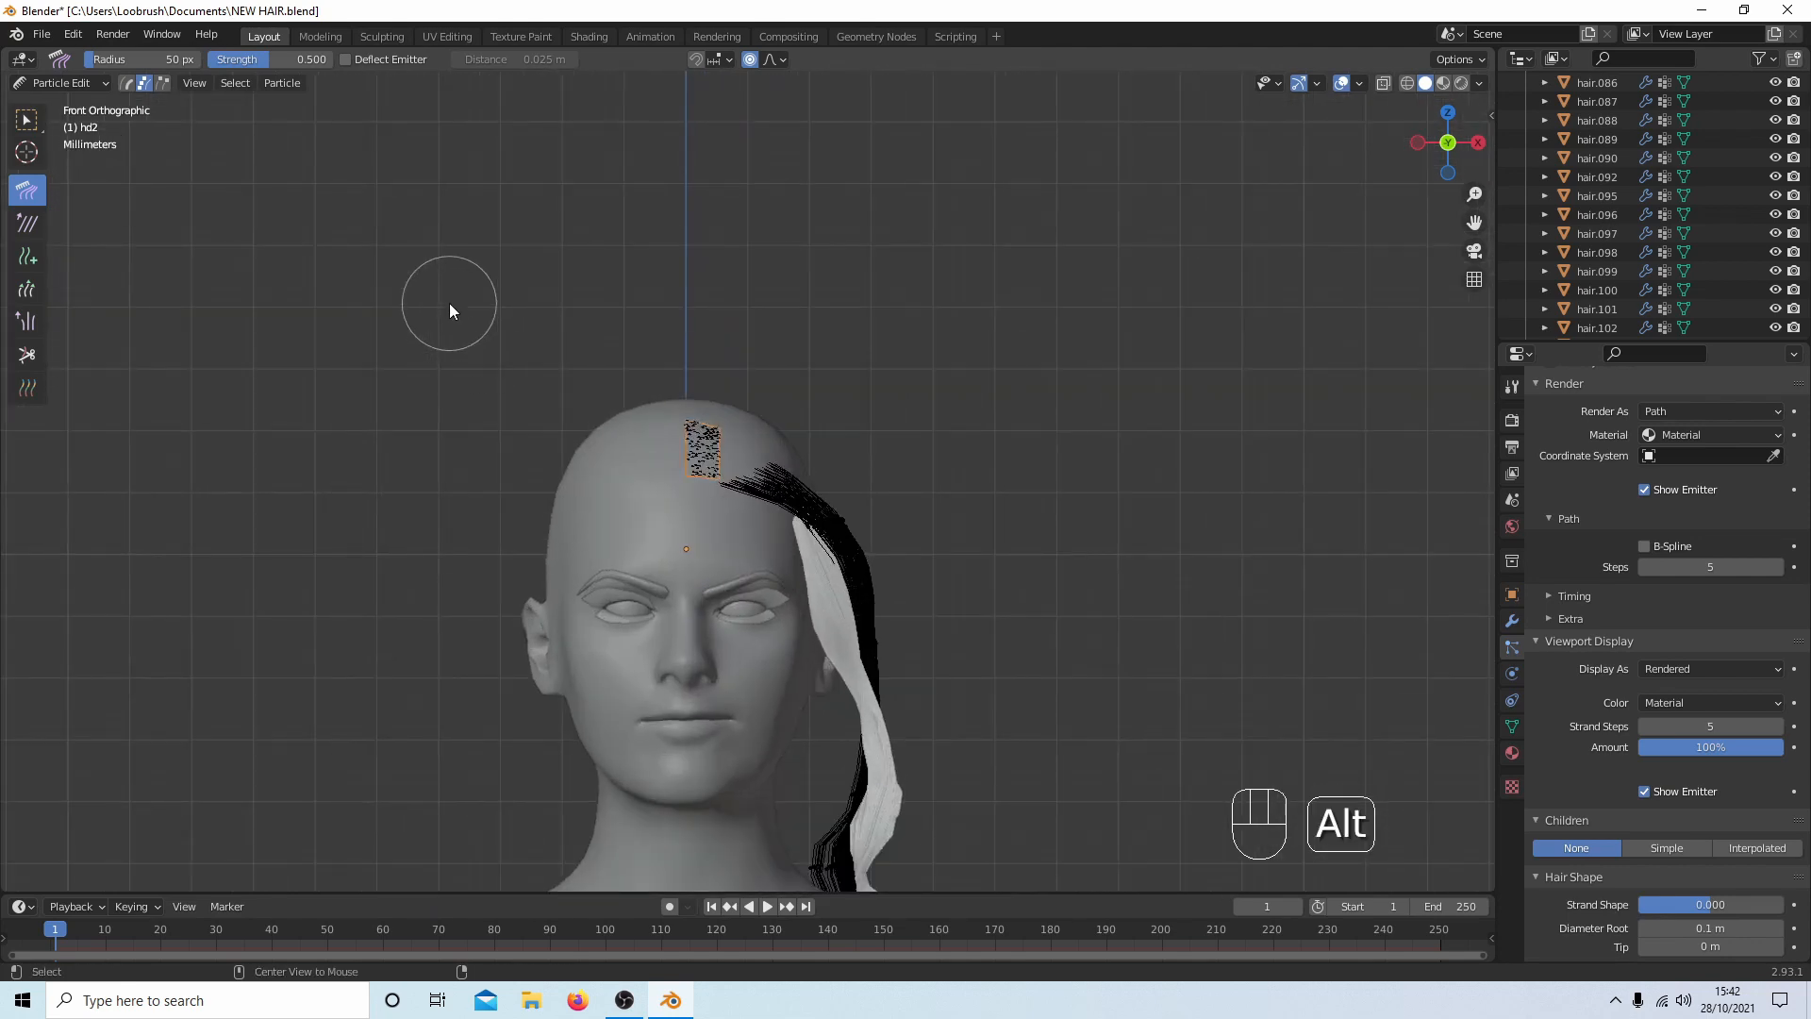
key(alt+a)
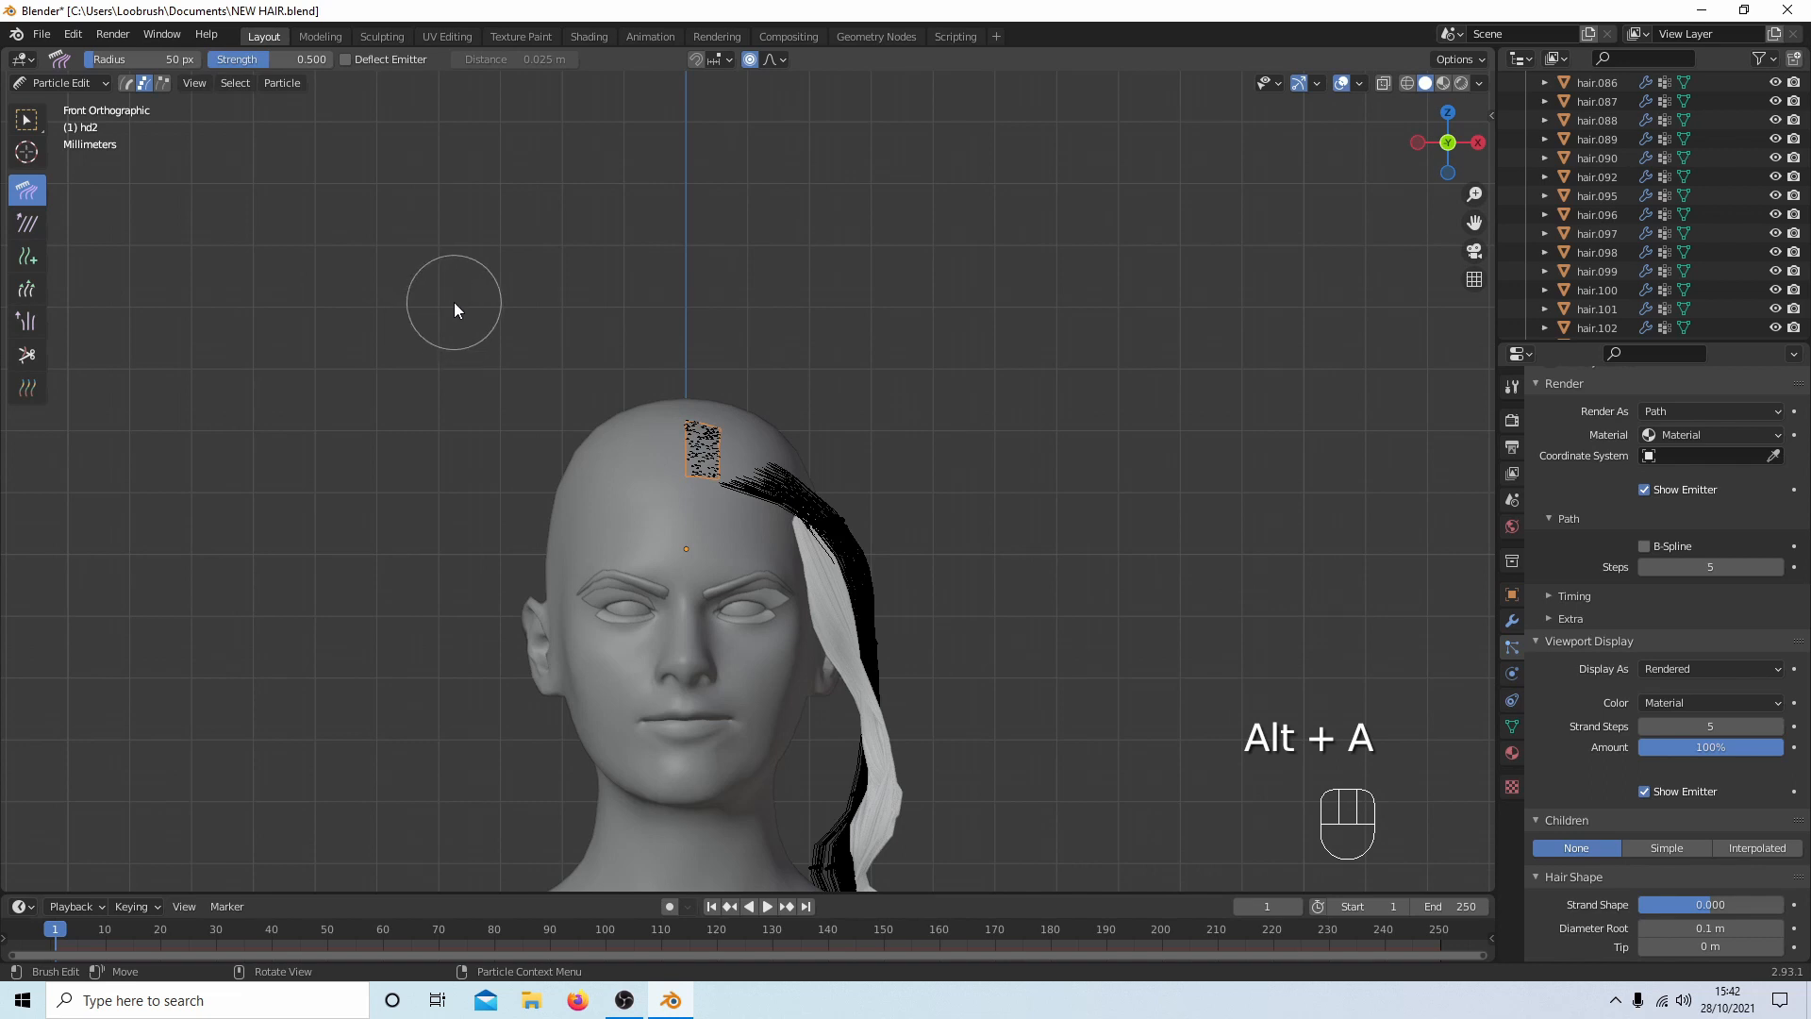
right_click(445, 300)
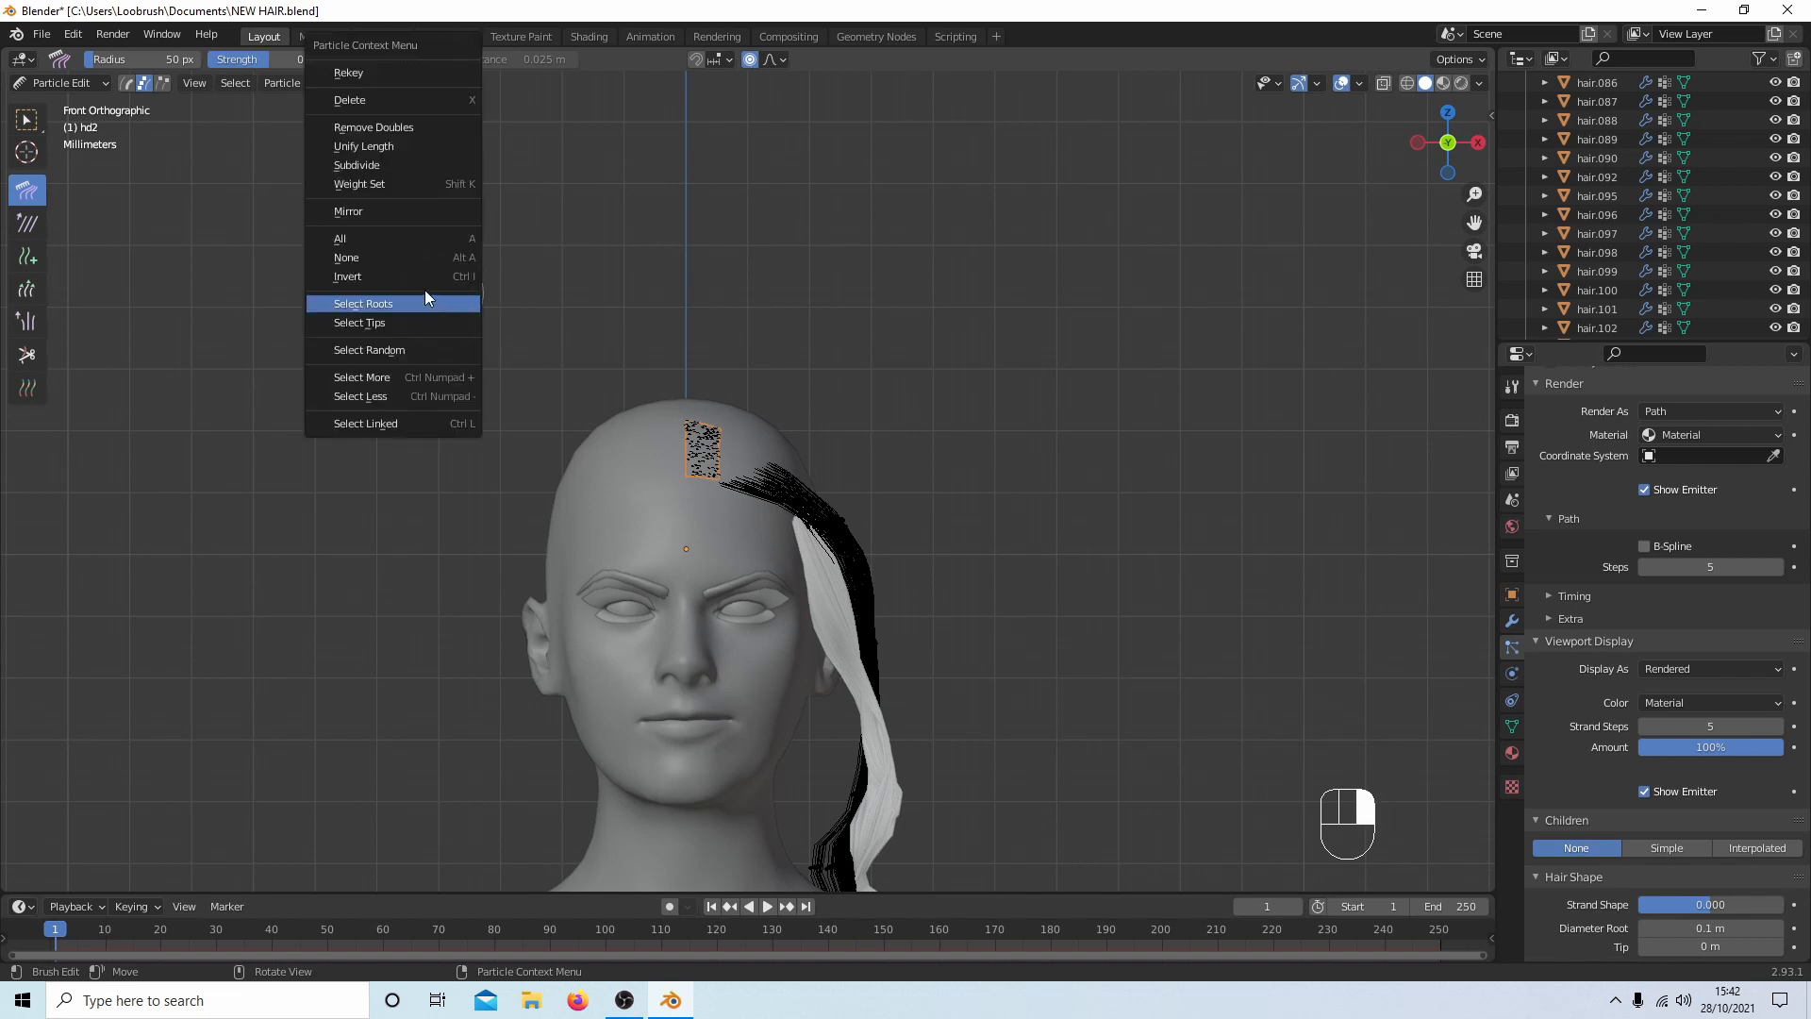
click(375, 308)
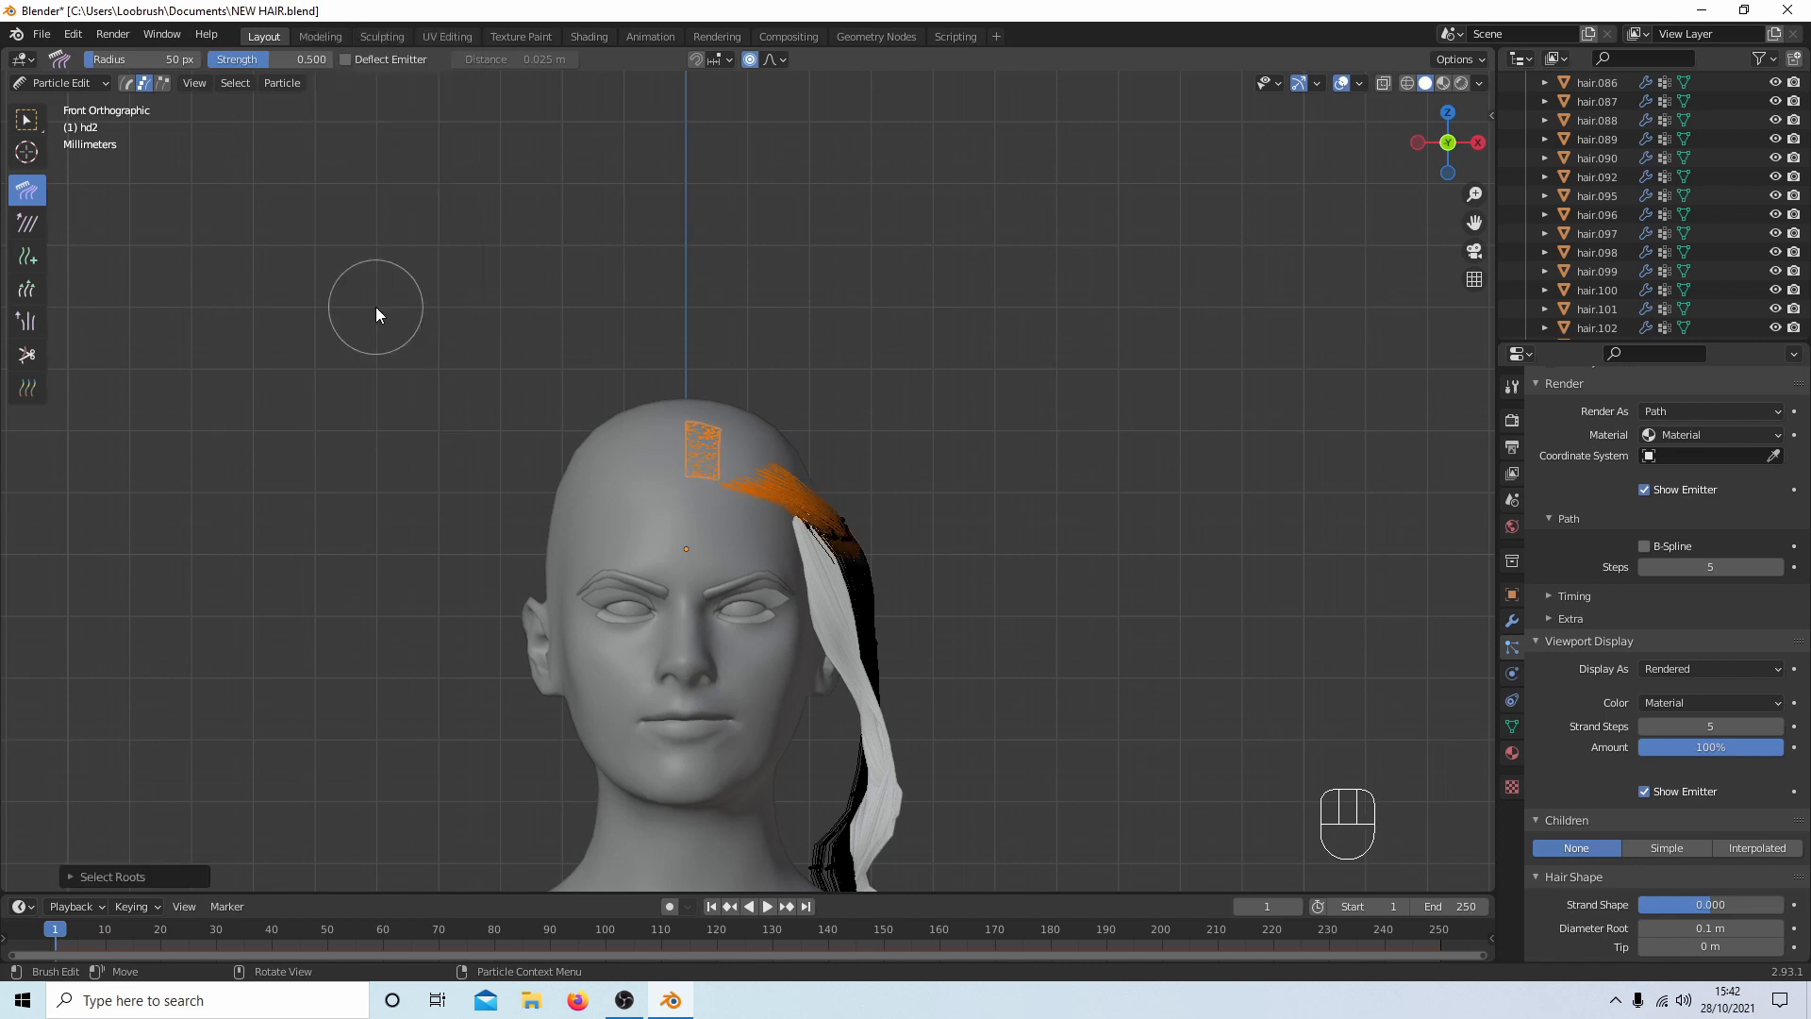
Extend the hd2 root selection with Select More and subdivide the selected hair segments, repeating the subdivision twice.
right_click(375, 308)
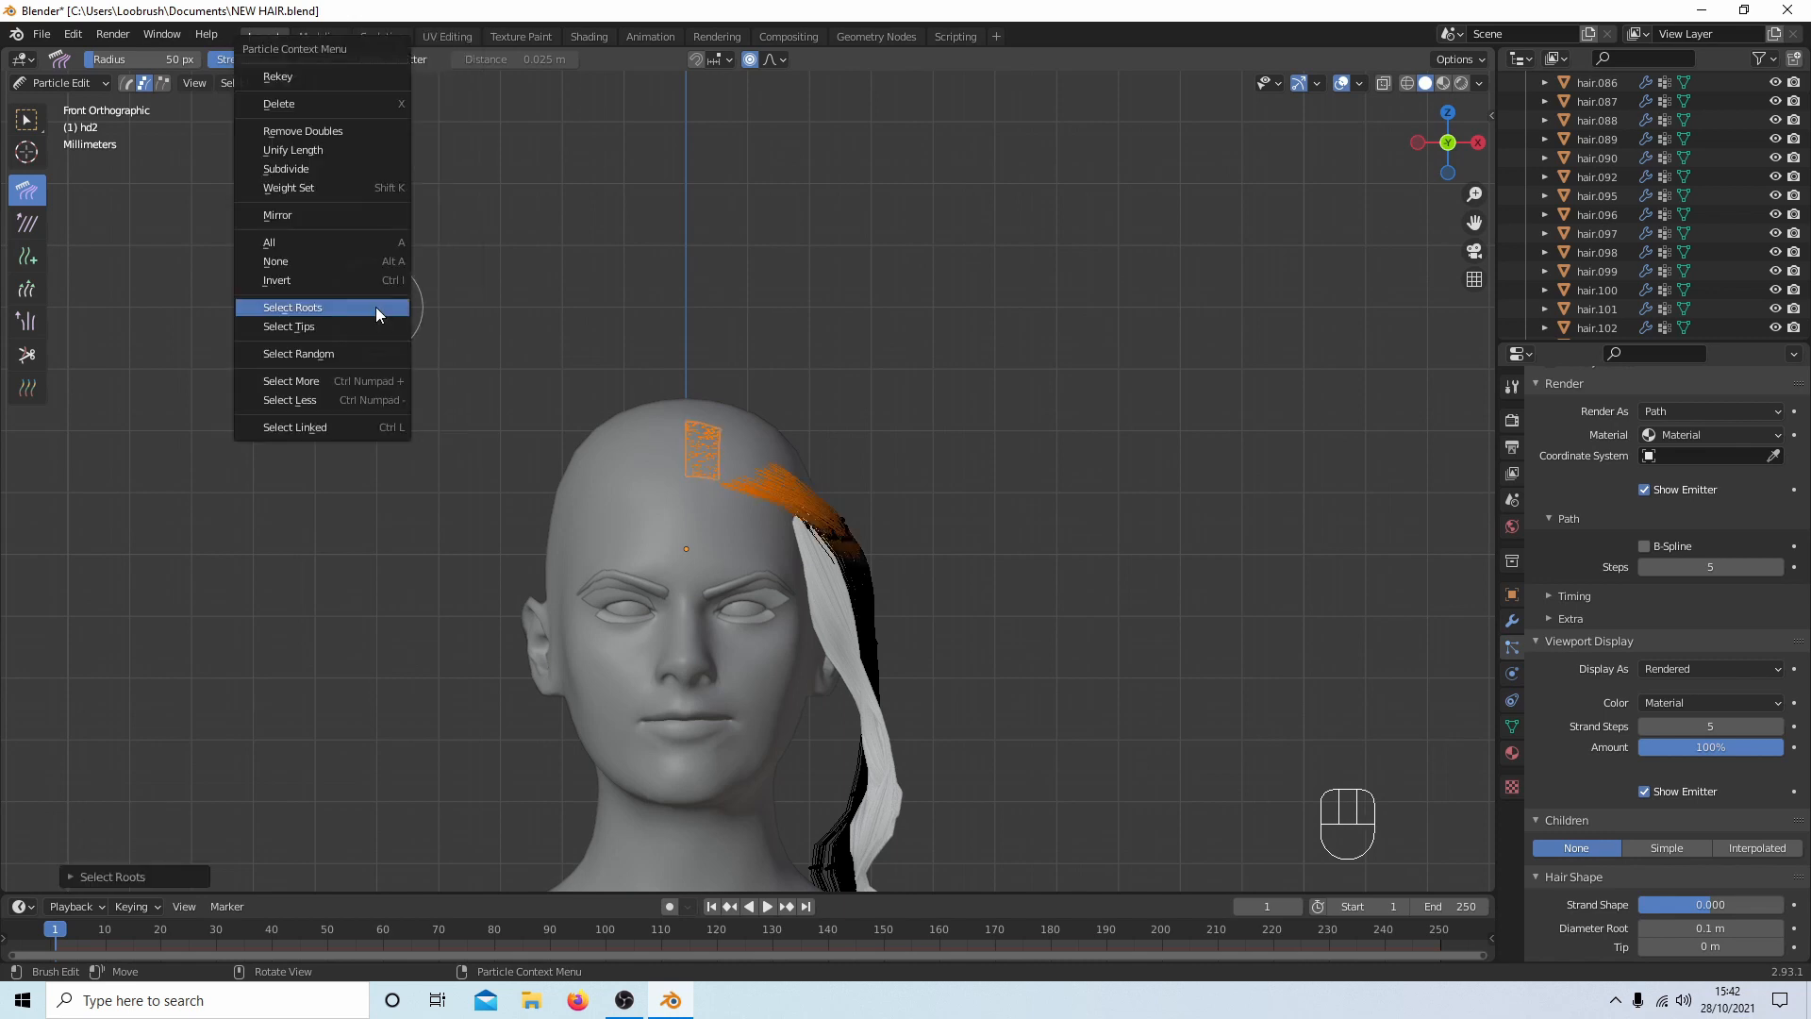
click(325, 381)
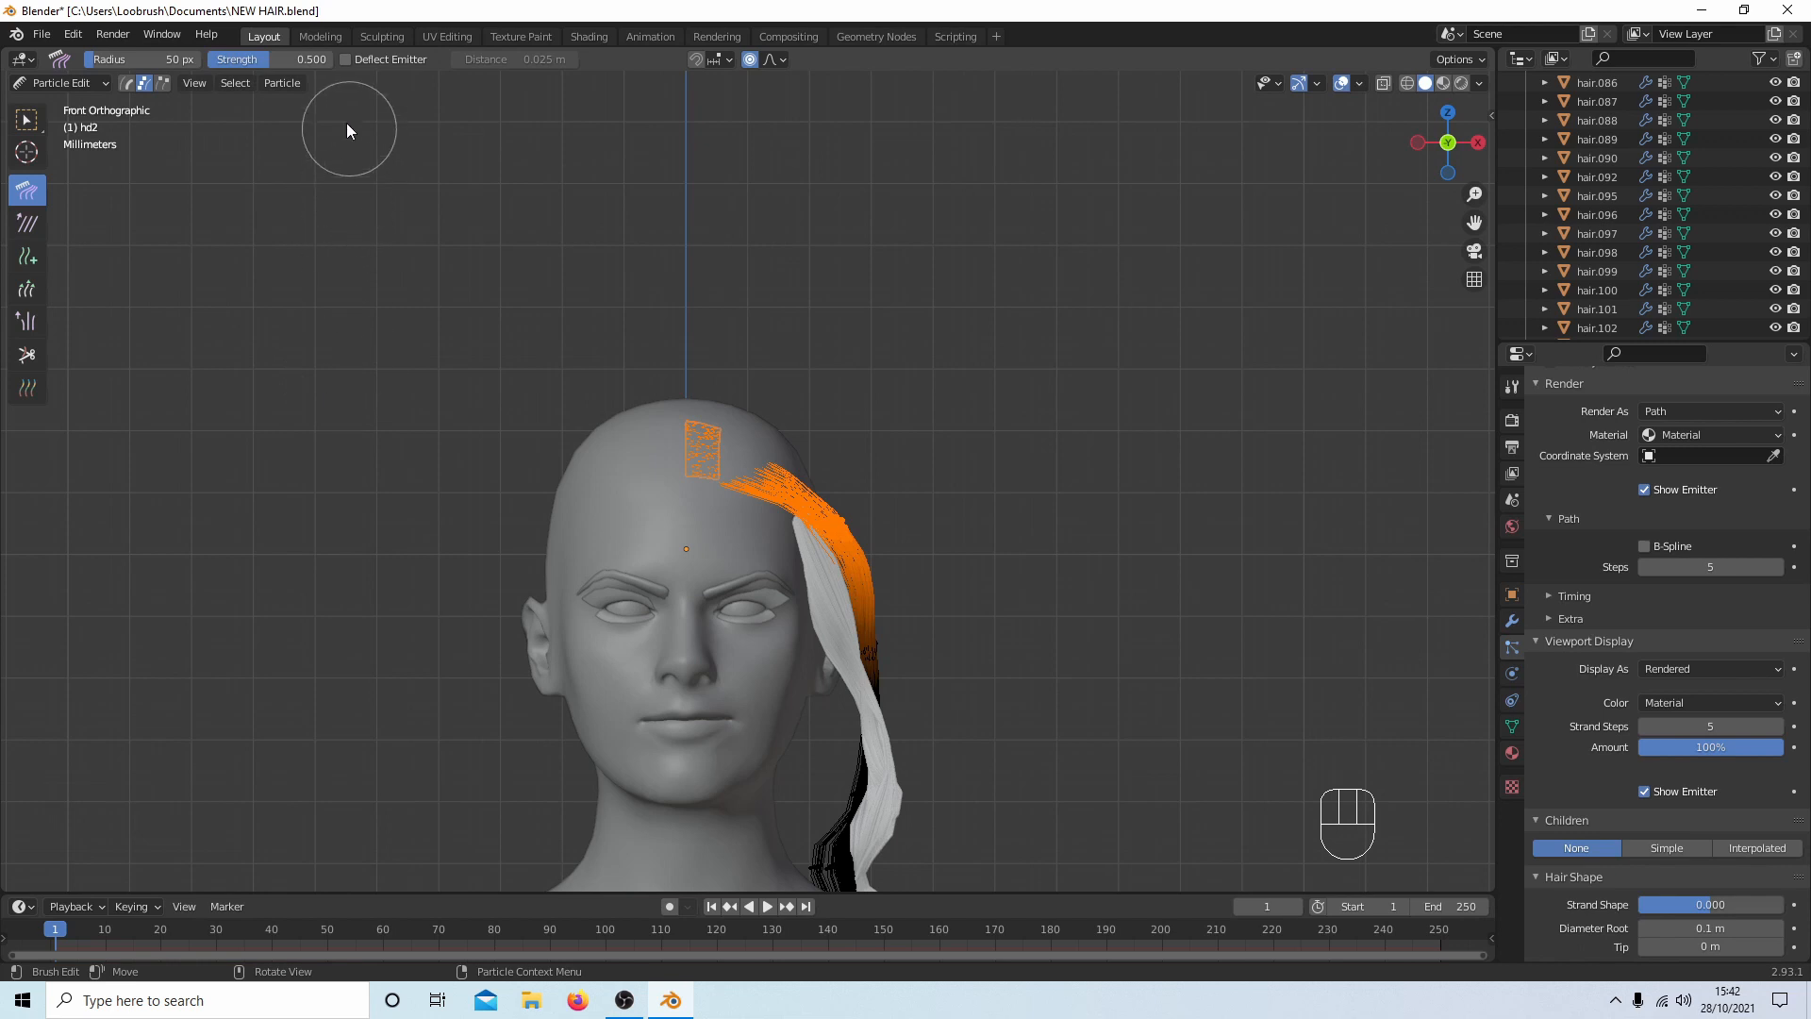
click(287, 81)
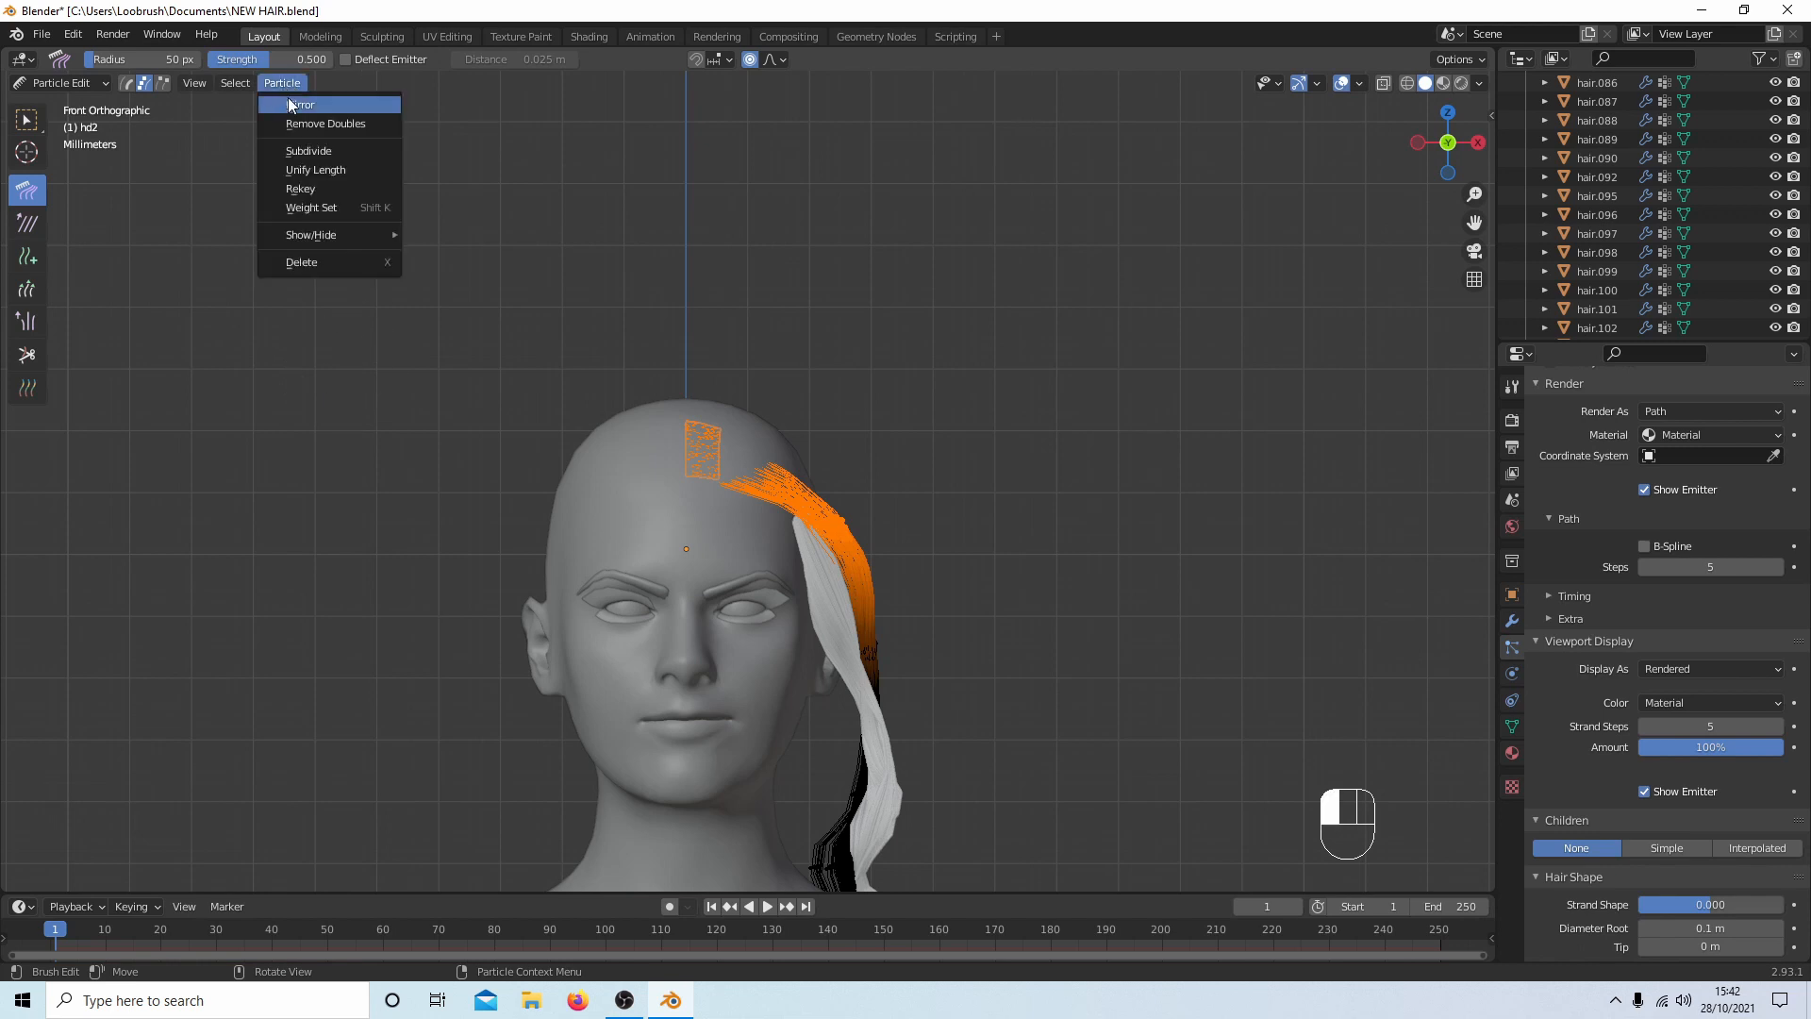
click(337, 150)
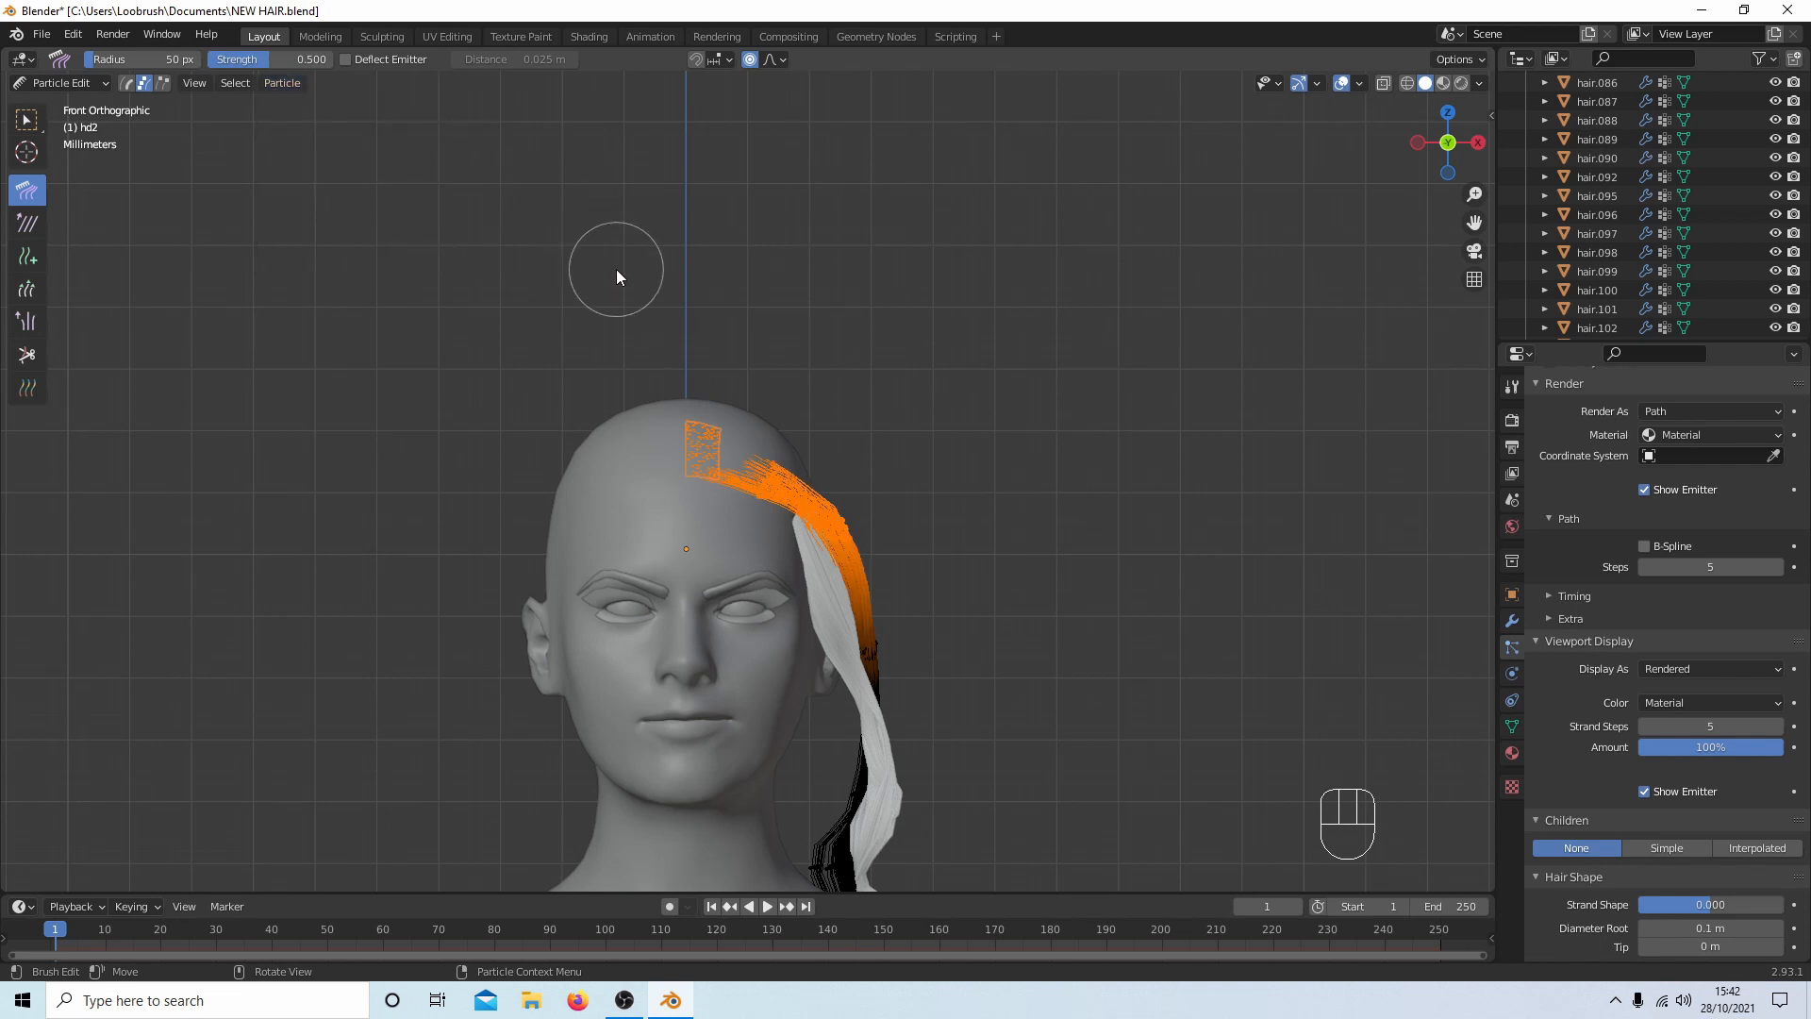
key(shift)
key(shift+r)
key(shift+r)
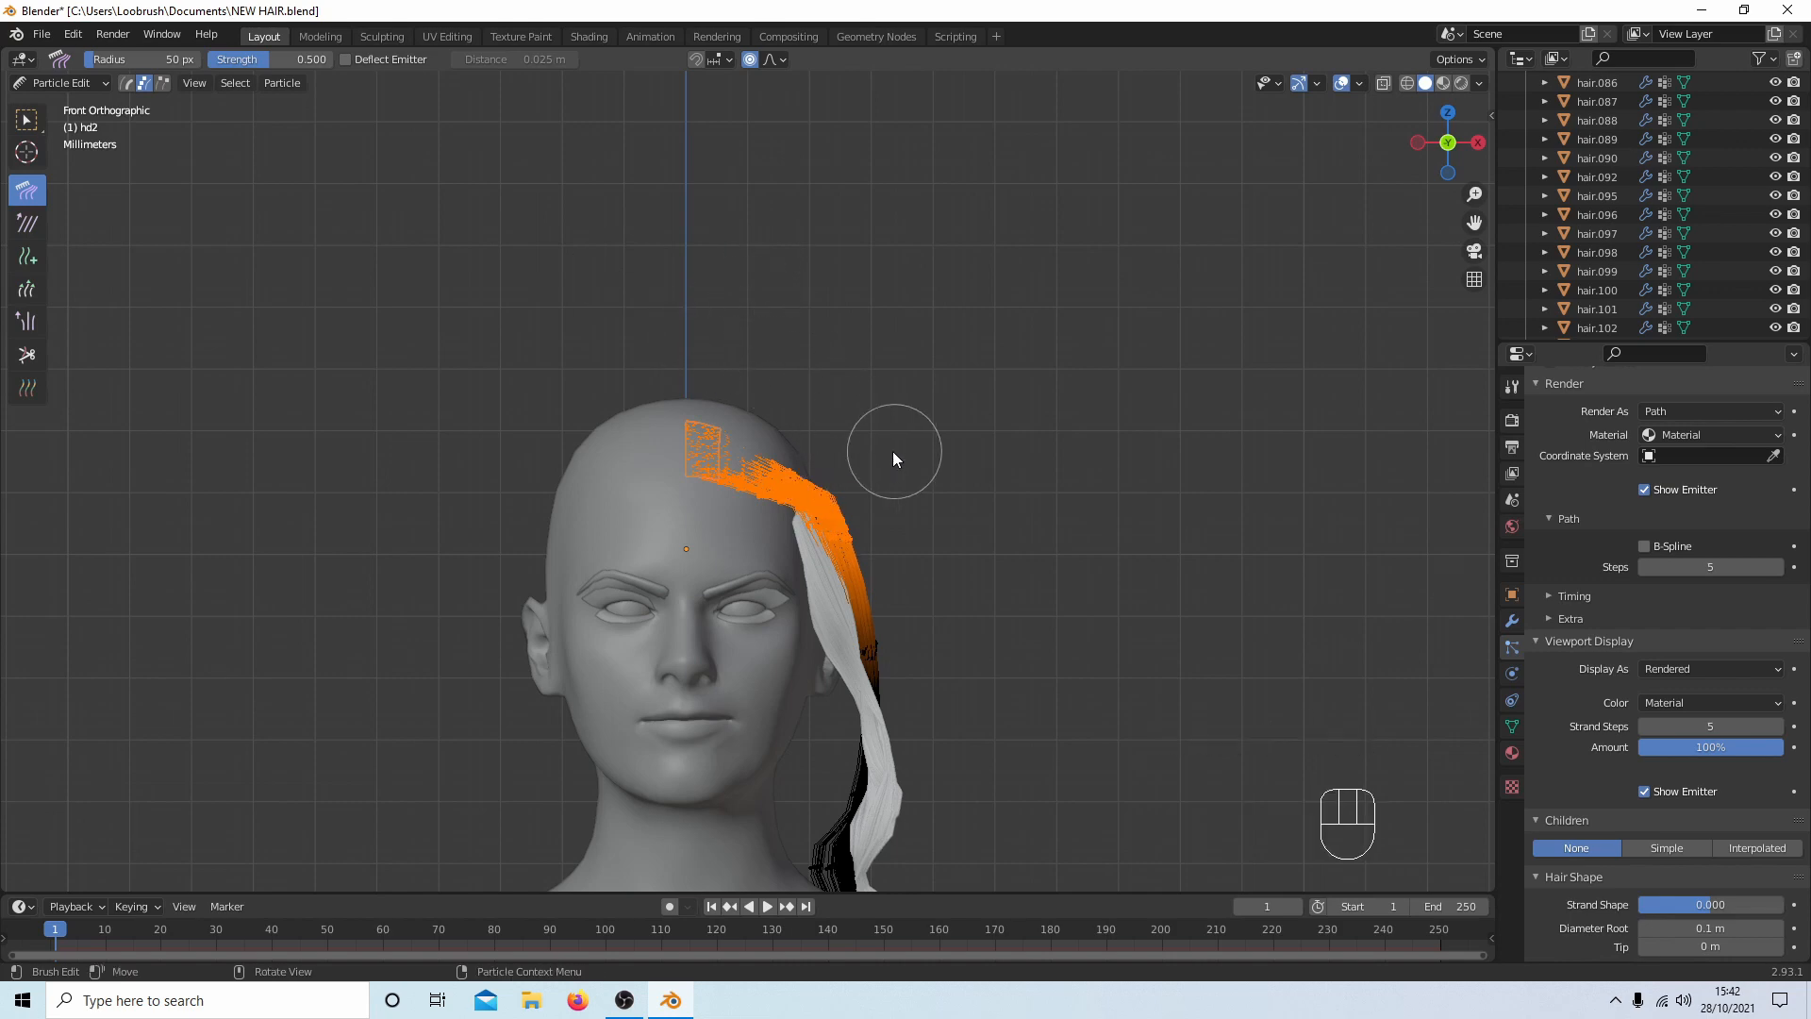
scroll(891, 452, up, 3)
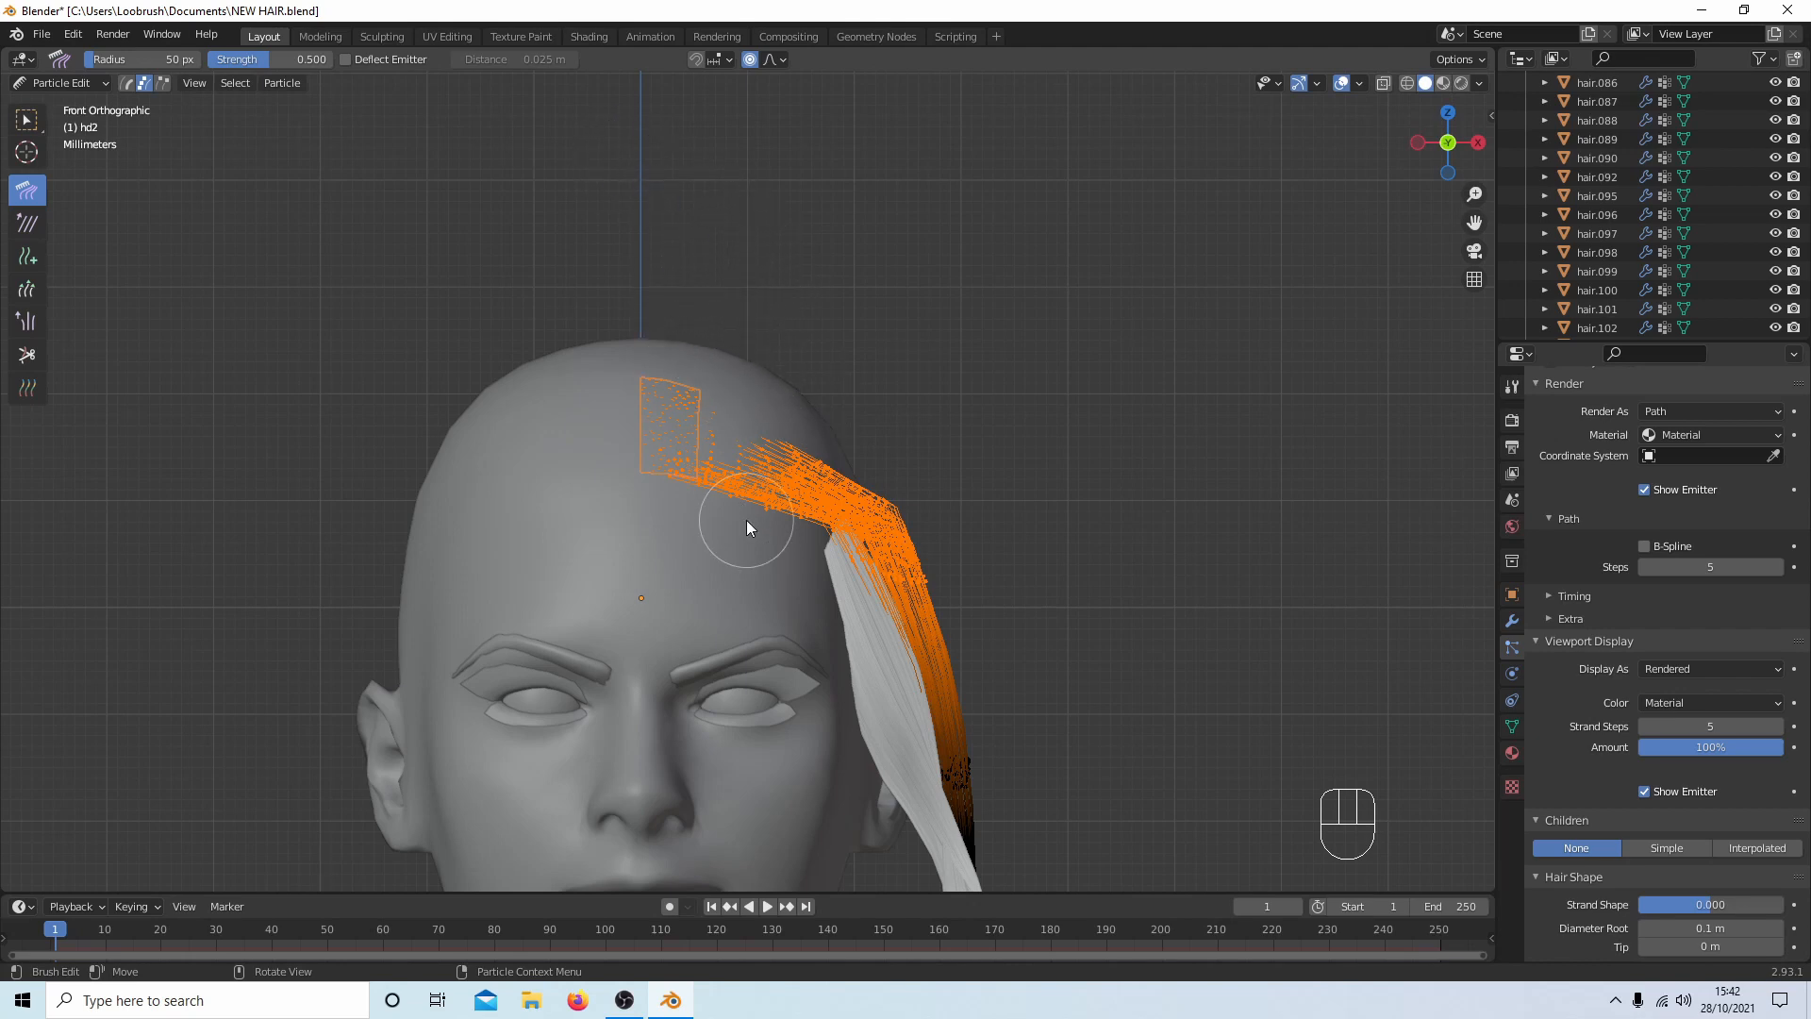
scroll(781, 276, down, 1)
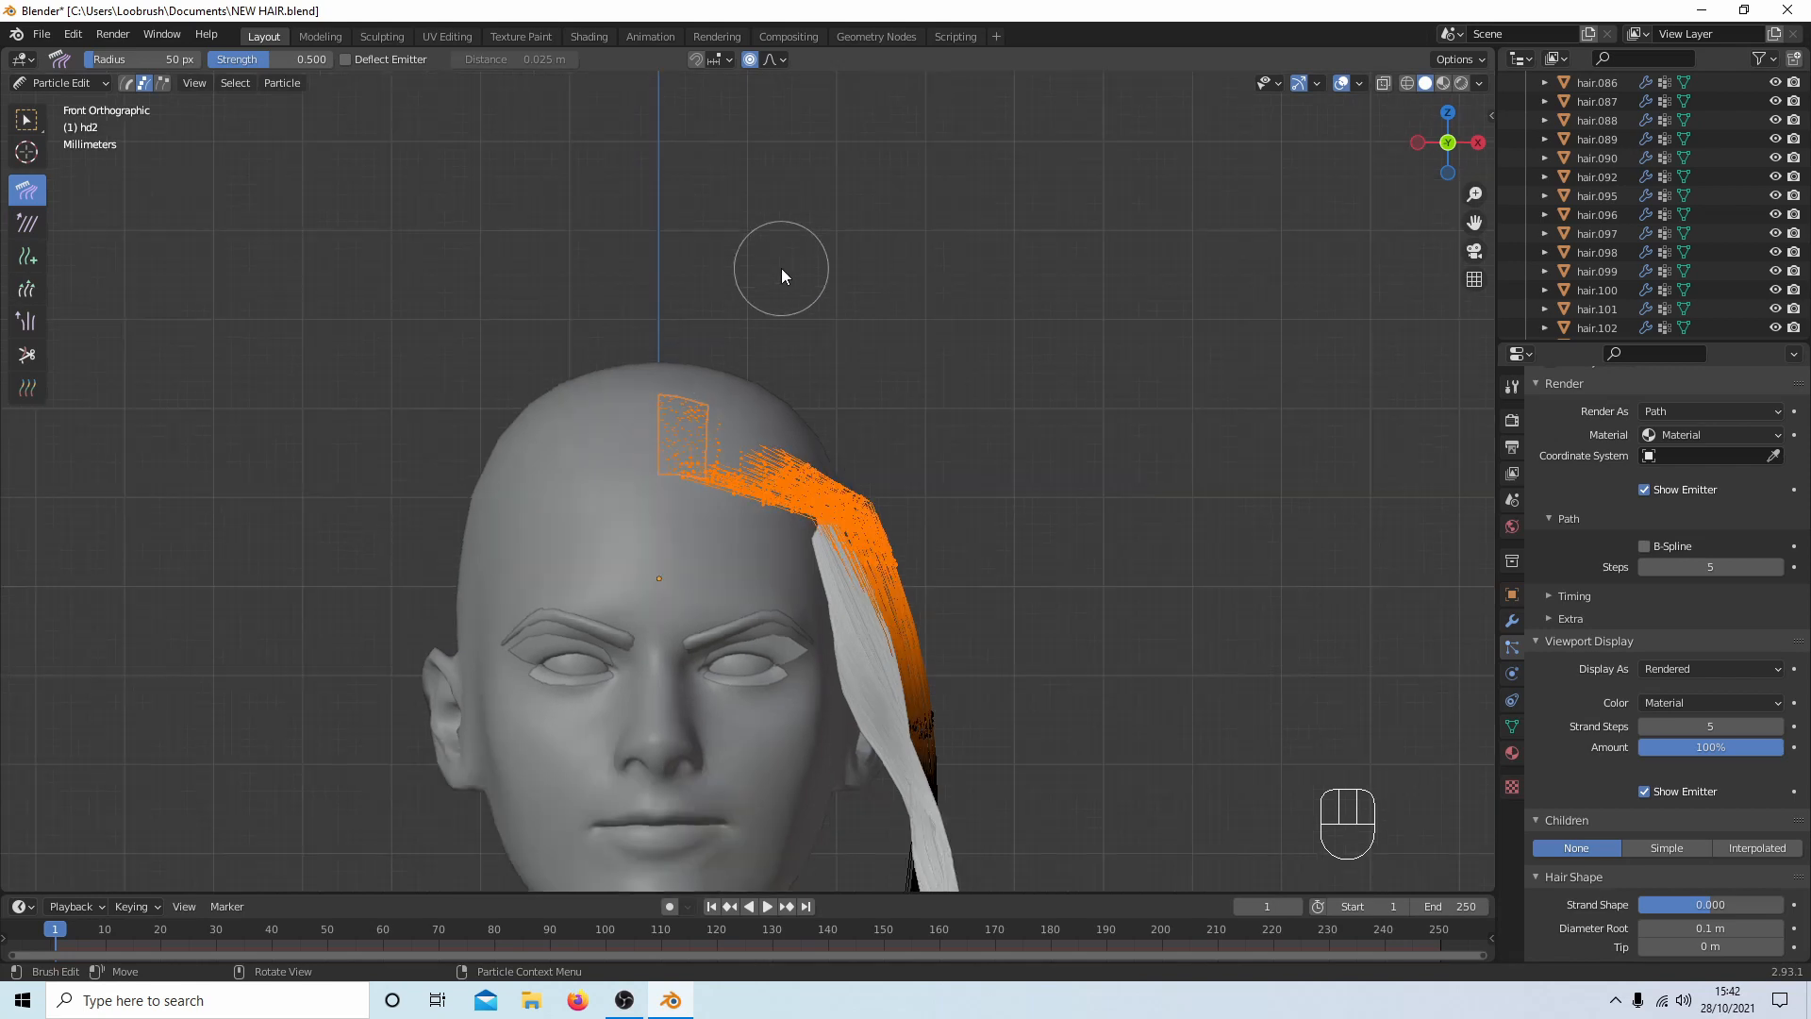
scroll(789, 276, down, 1)
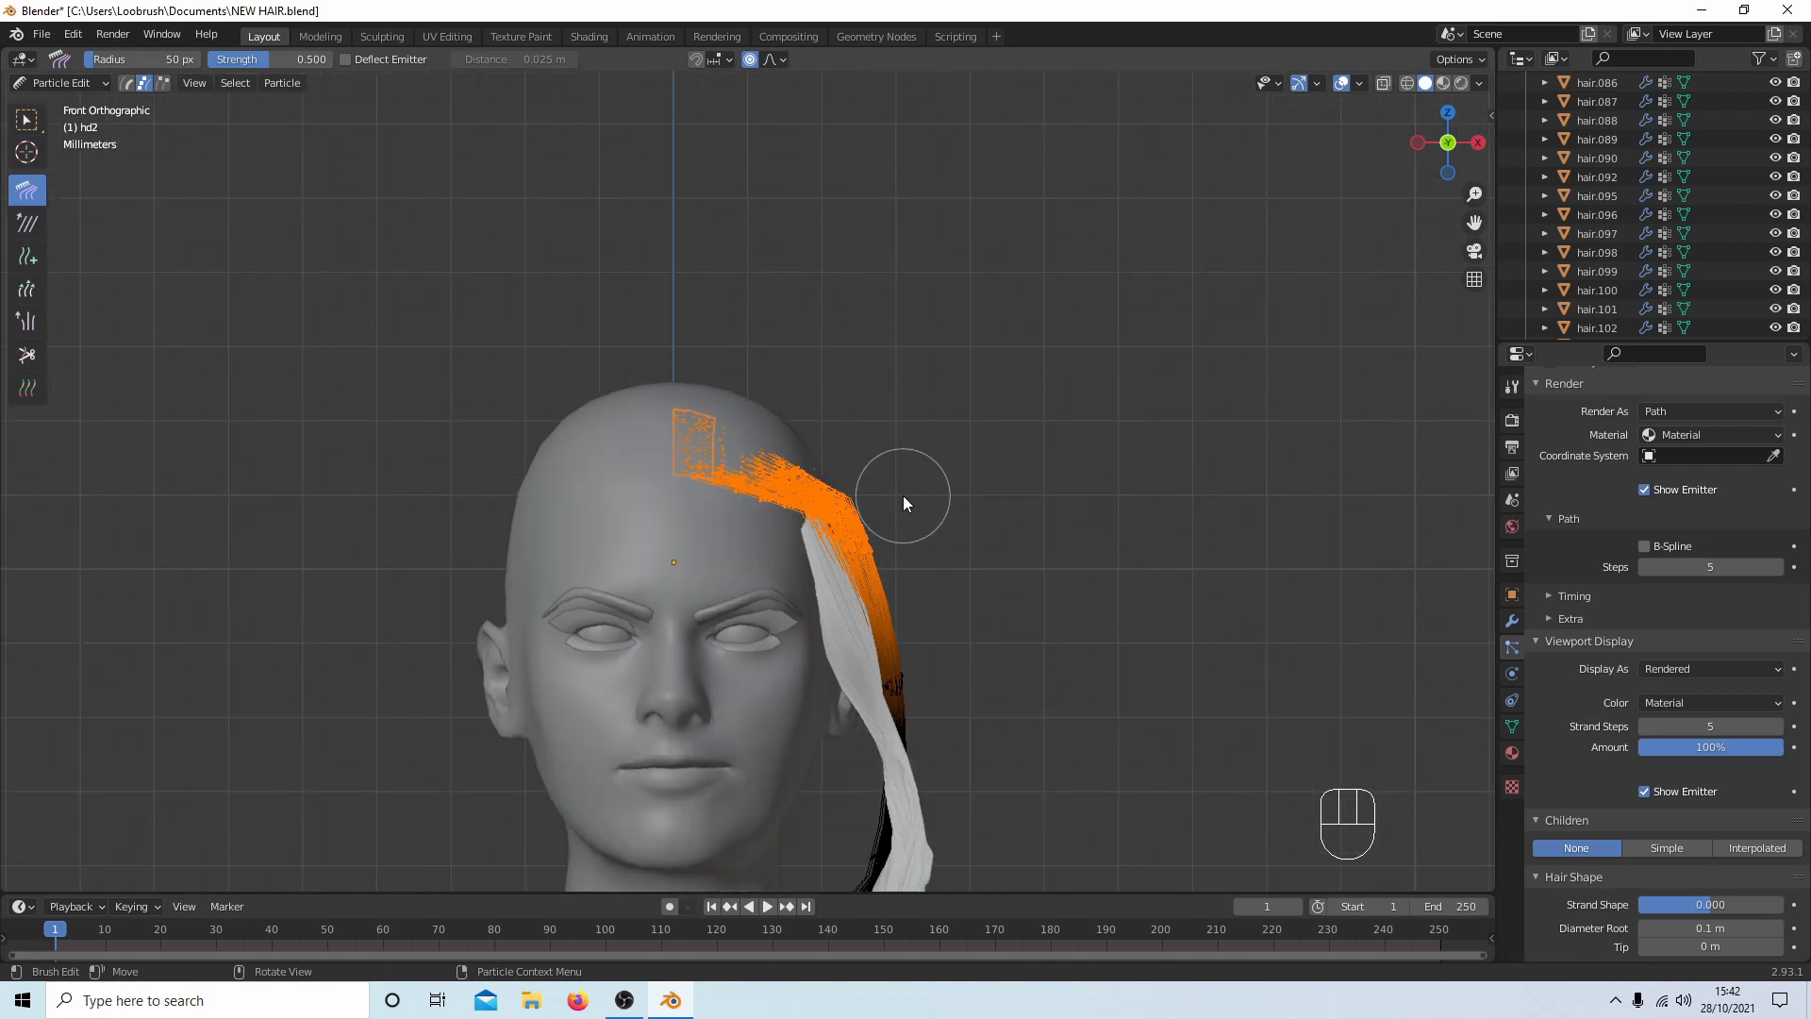
key(g)
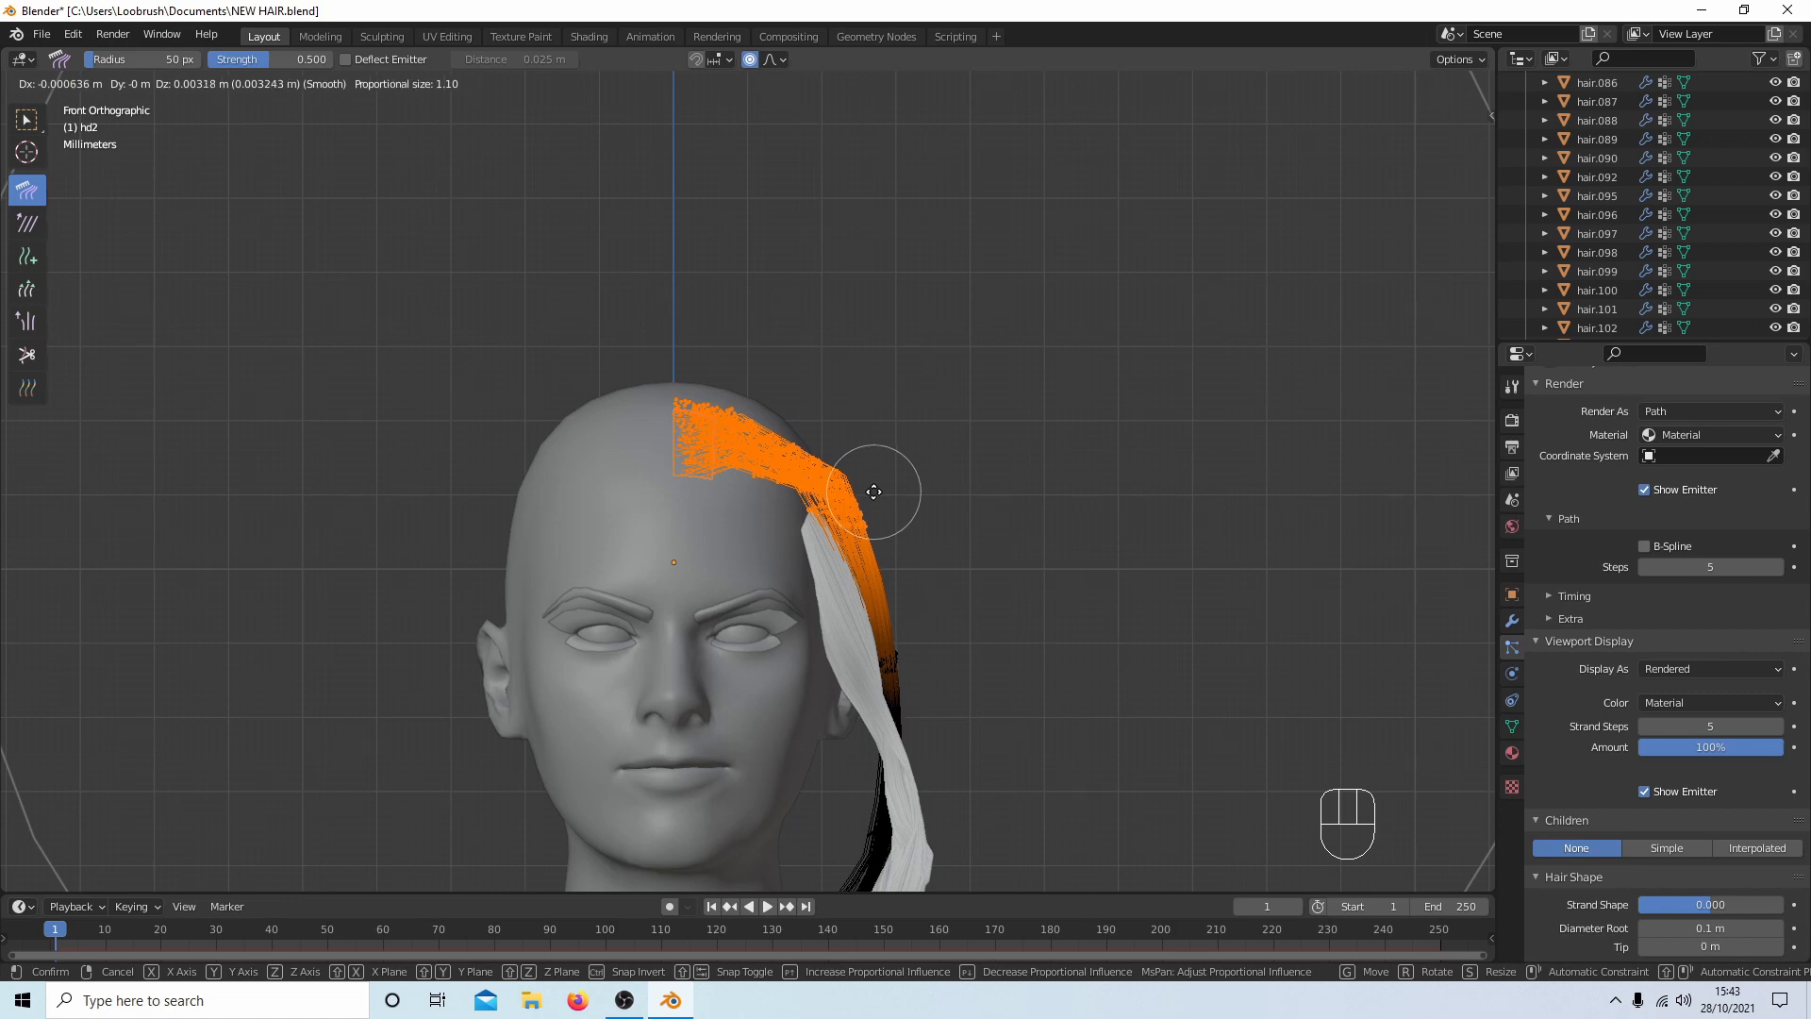
right_click(875, 493)
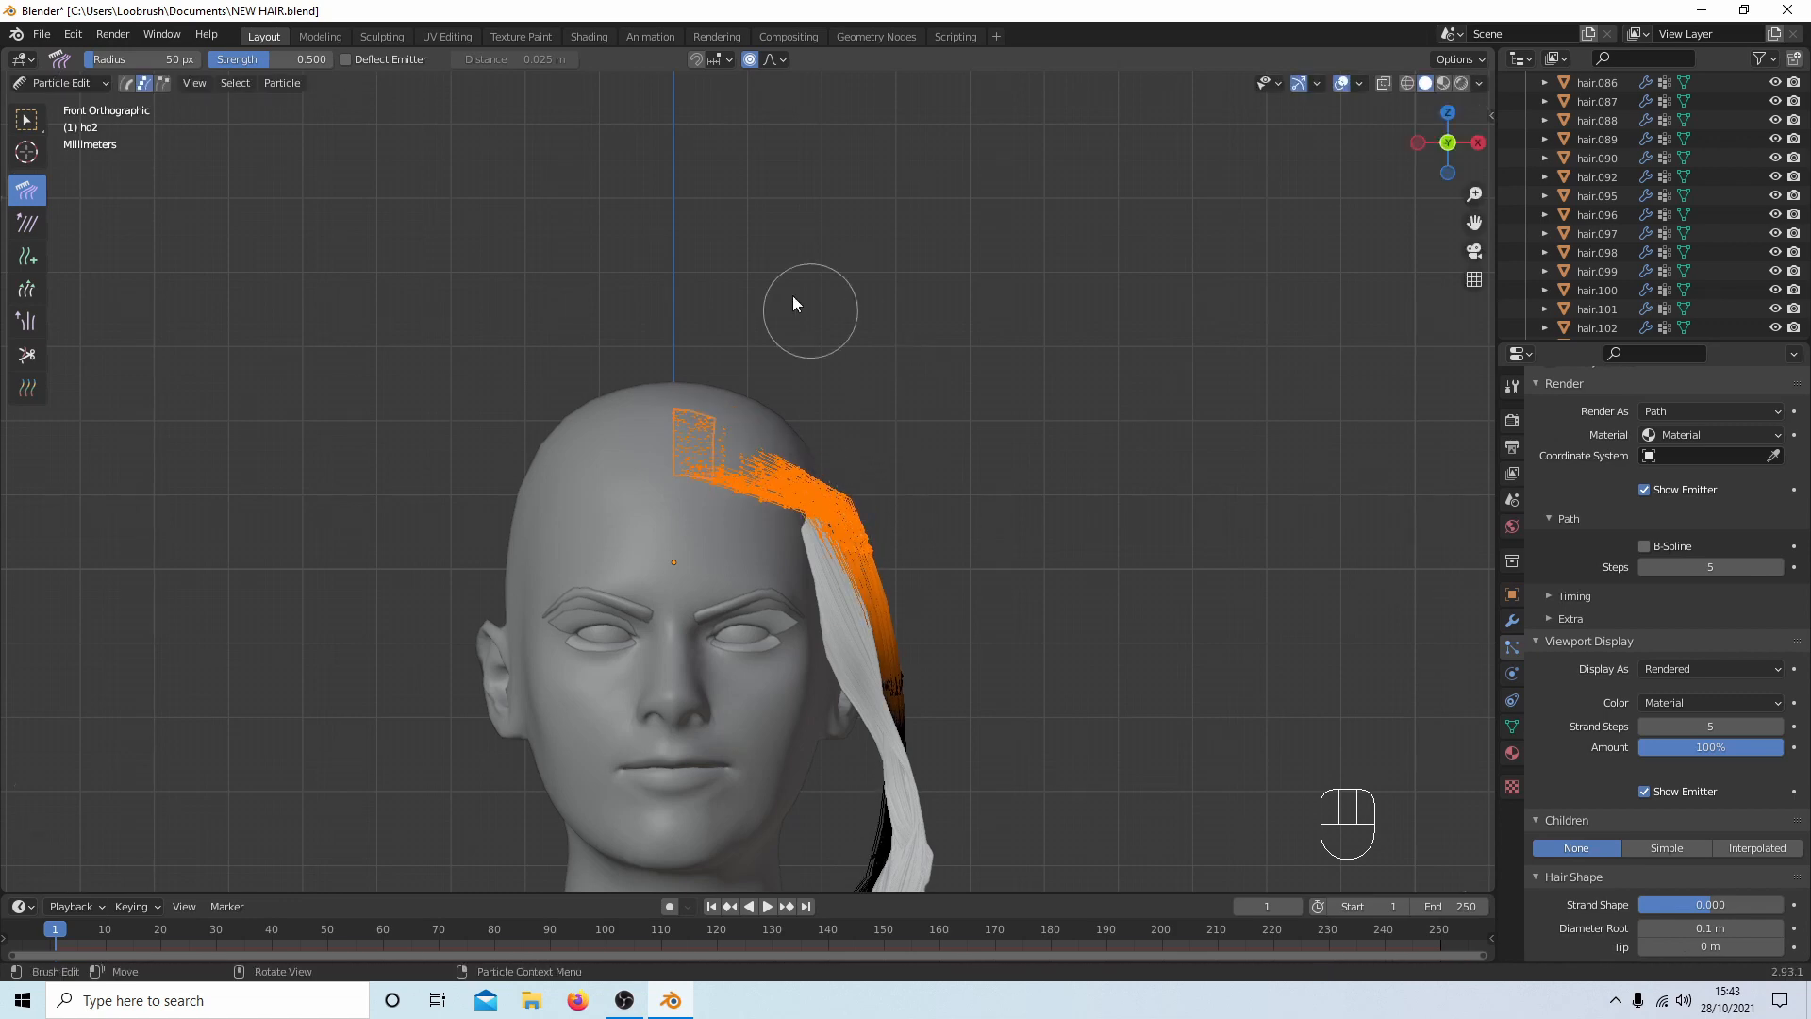
Turn off proportional editing and move the selected hd2 hair points about 4 mm up and 1 mm toward the head's centreline.
click(752, 58)
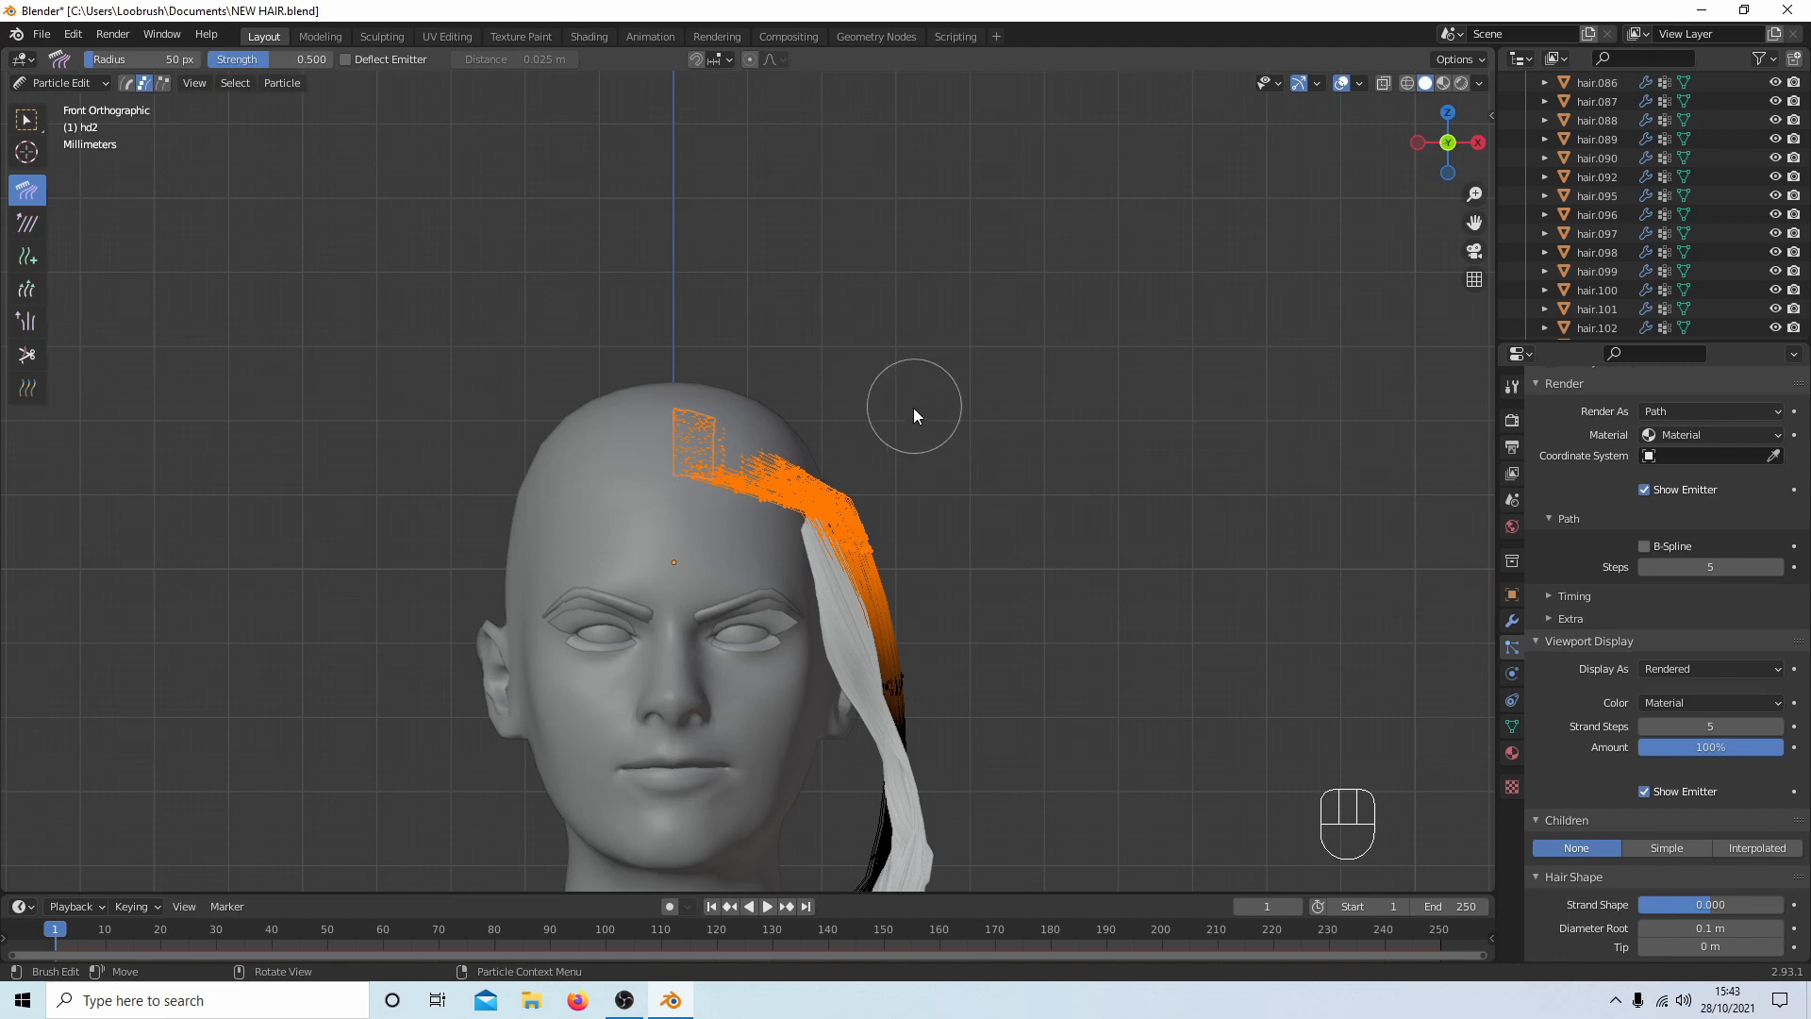
key(g)
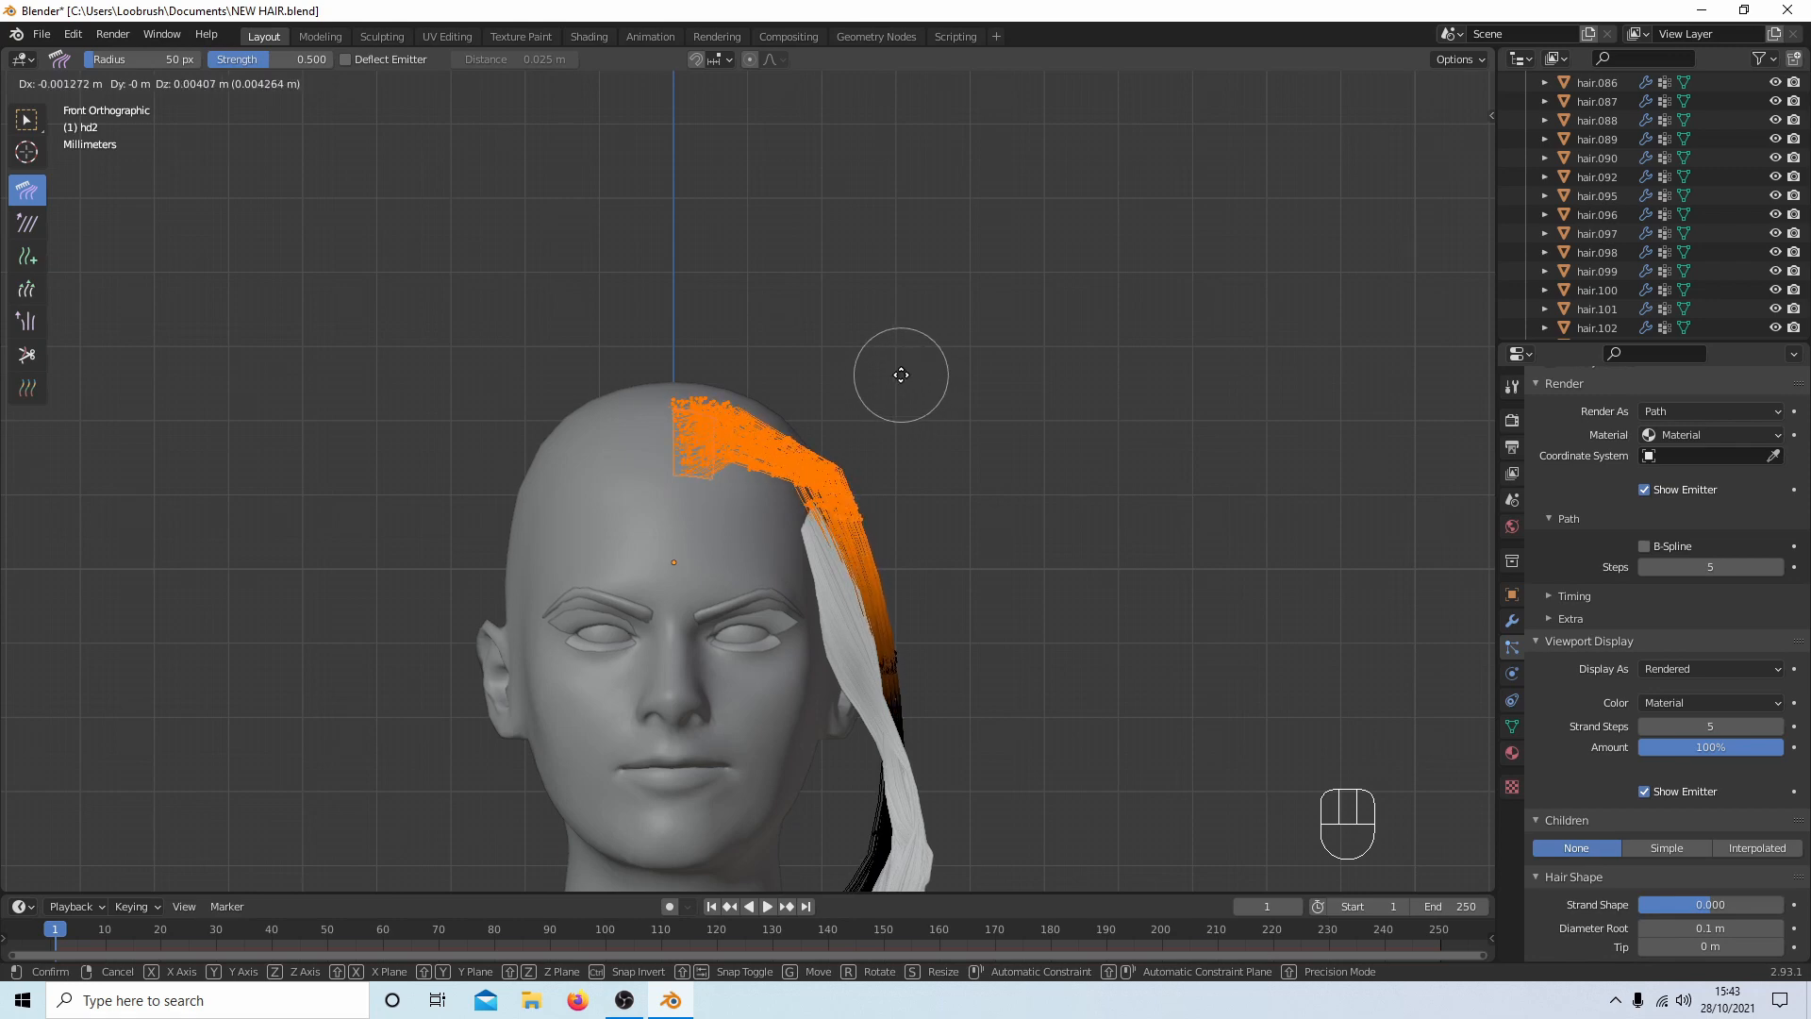
click(902, 376)
mouse_move(902, 380)
middle_down()
mouse_move(834, 359)
mouse_move(772, 445)
mouse_move(837, 346)
mouse_move(917, 377)
mouse_move(897, 407)
middle_up()
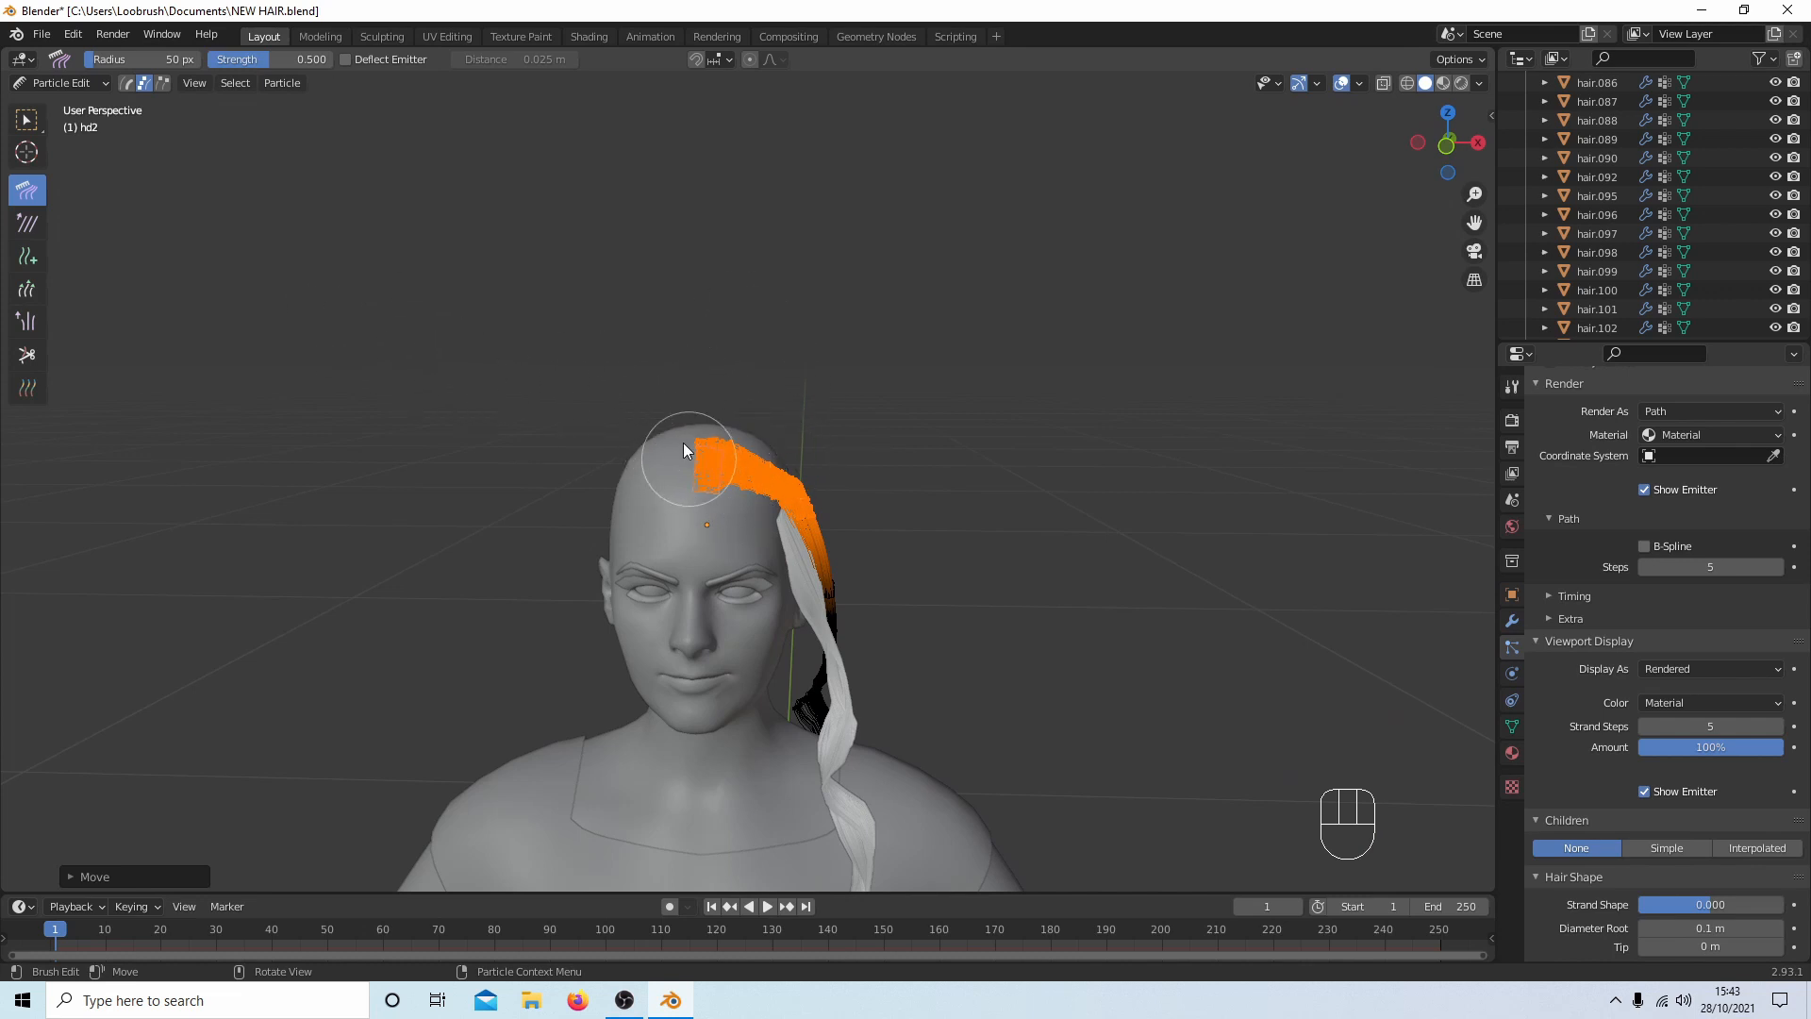
Return hd2 to Object Mode and show the head with rendered viewport shading.
click(54, 81)
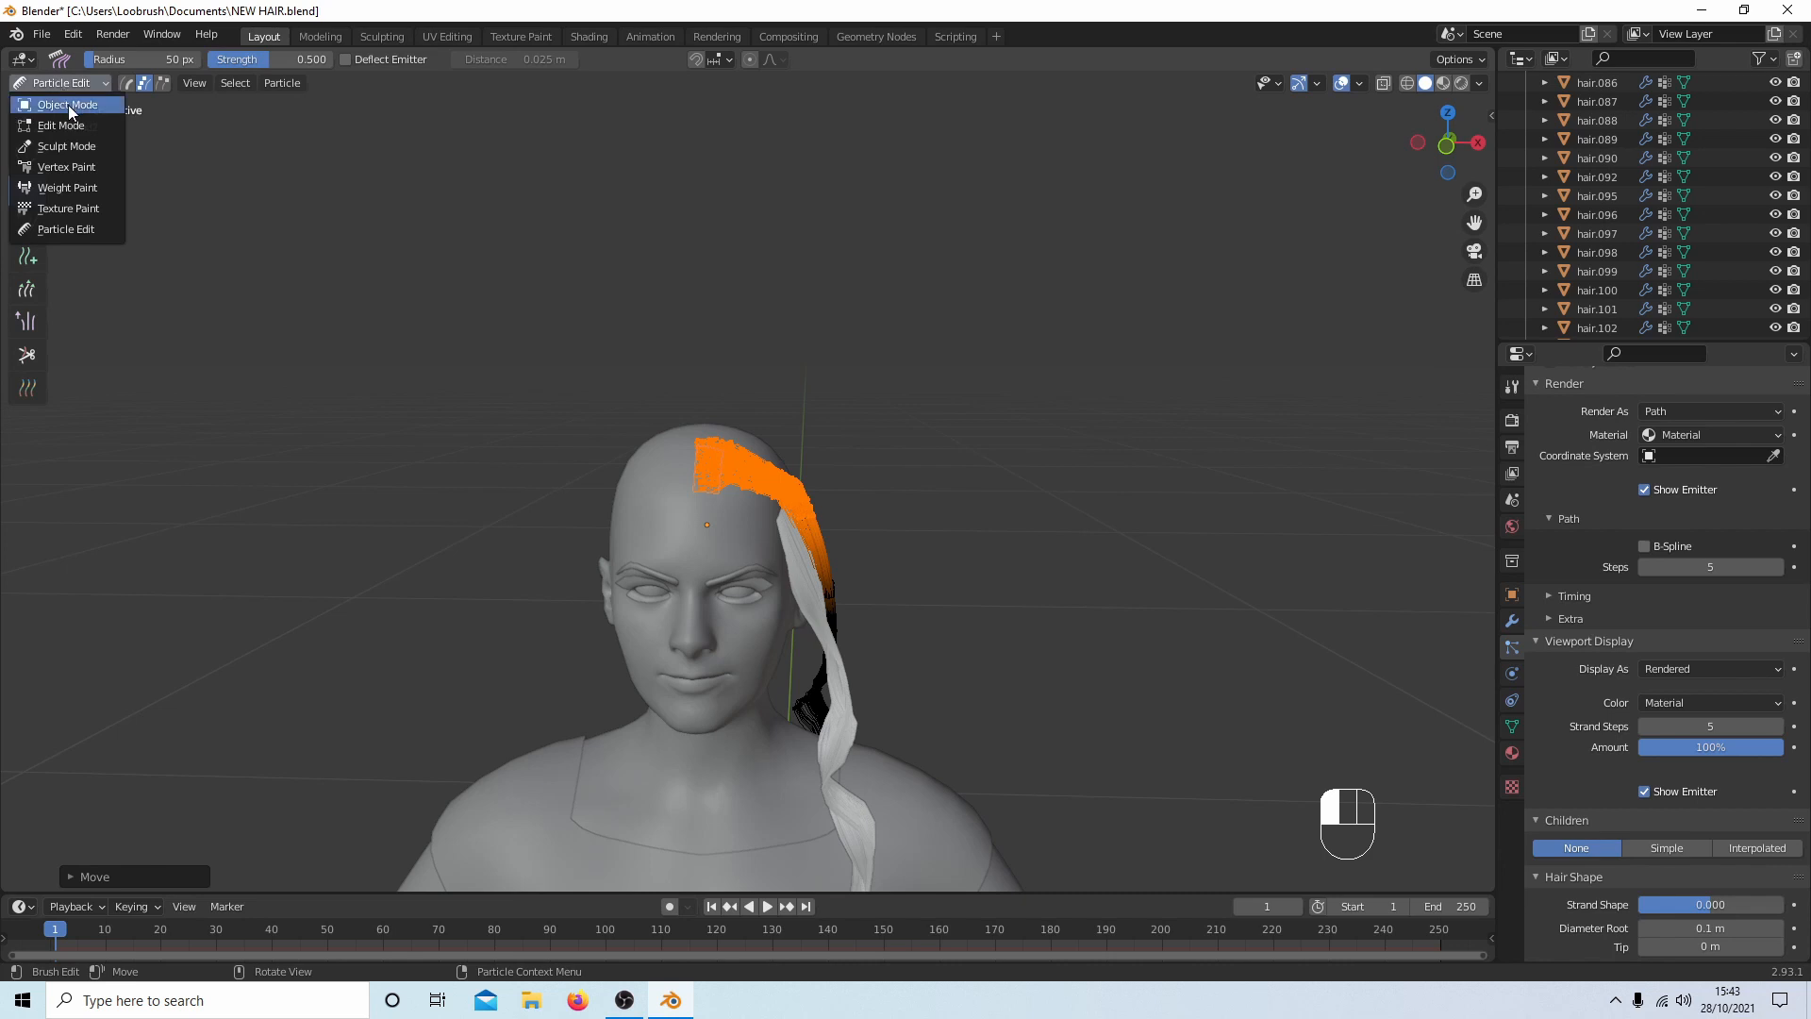
click(68, 105)
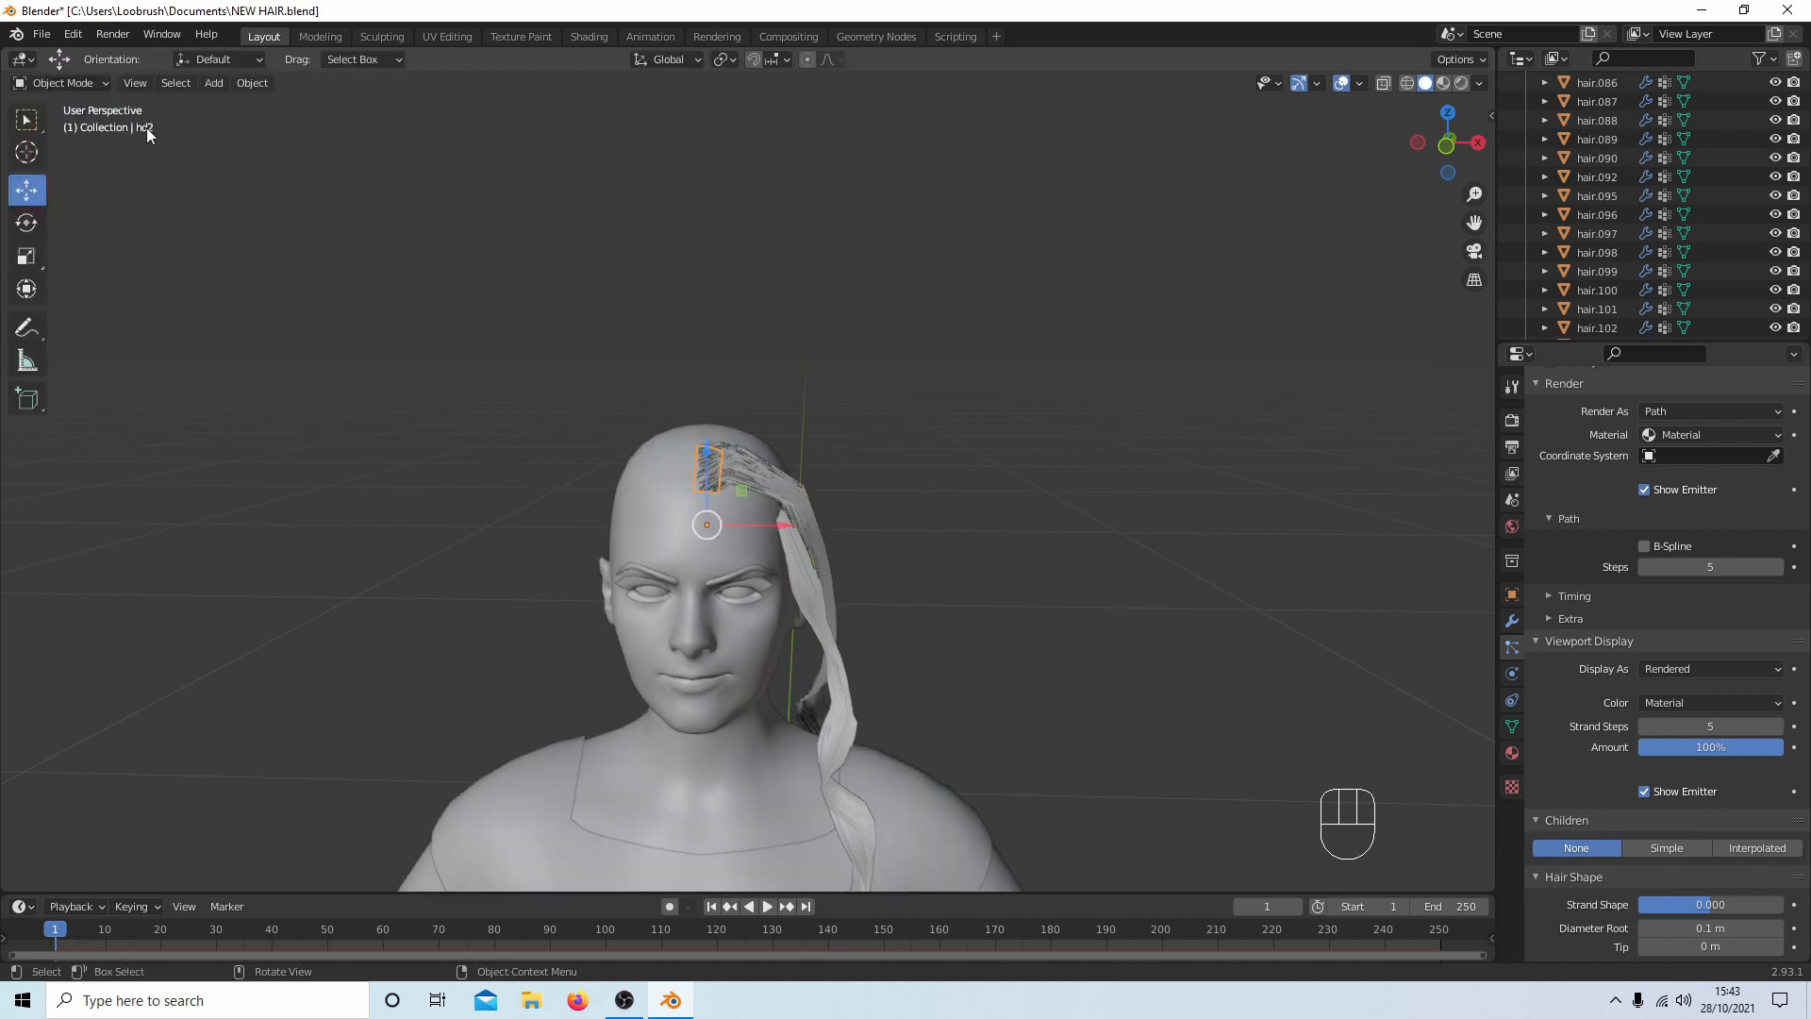
click(1460, 83)
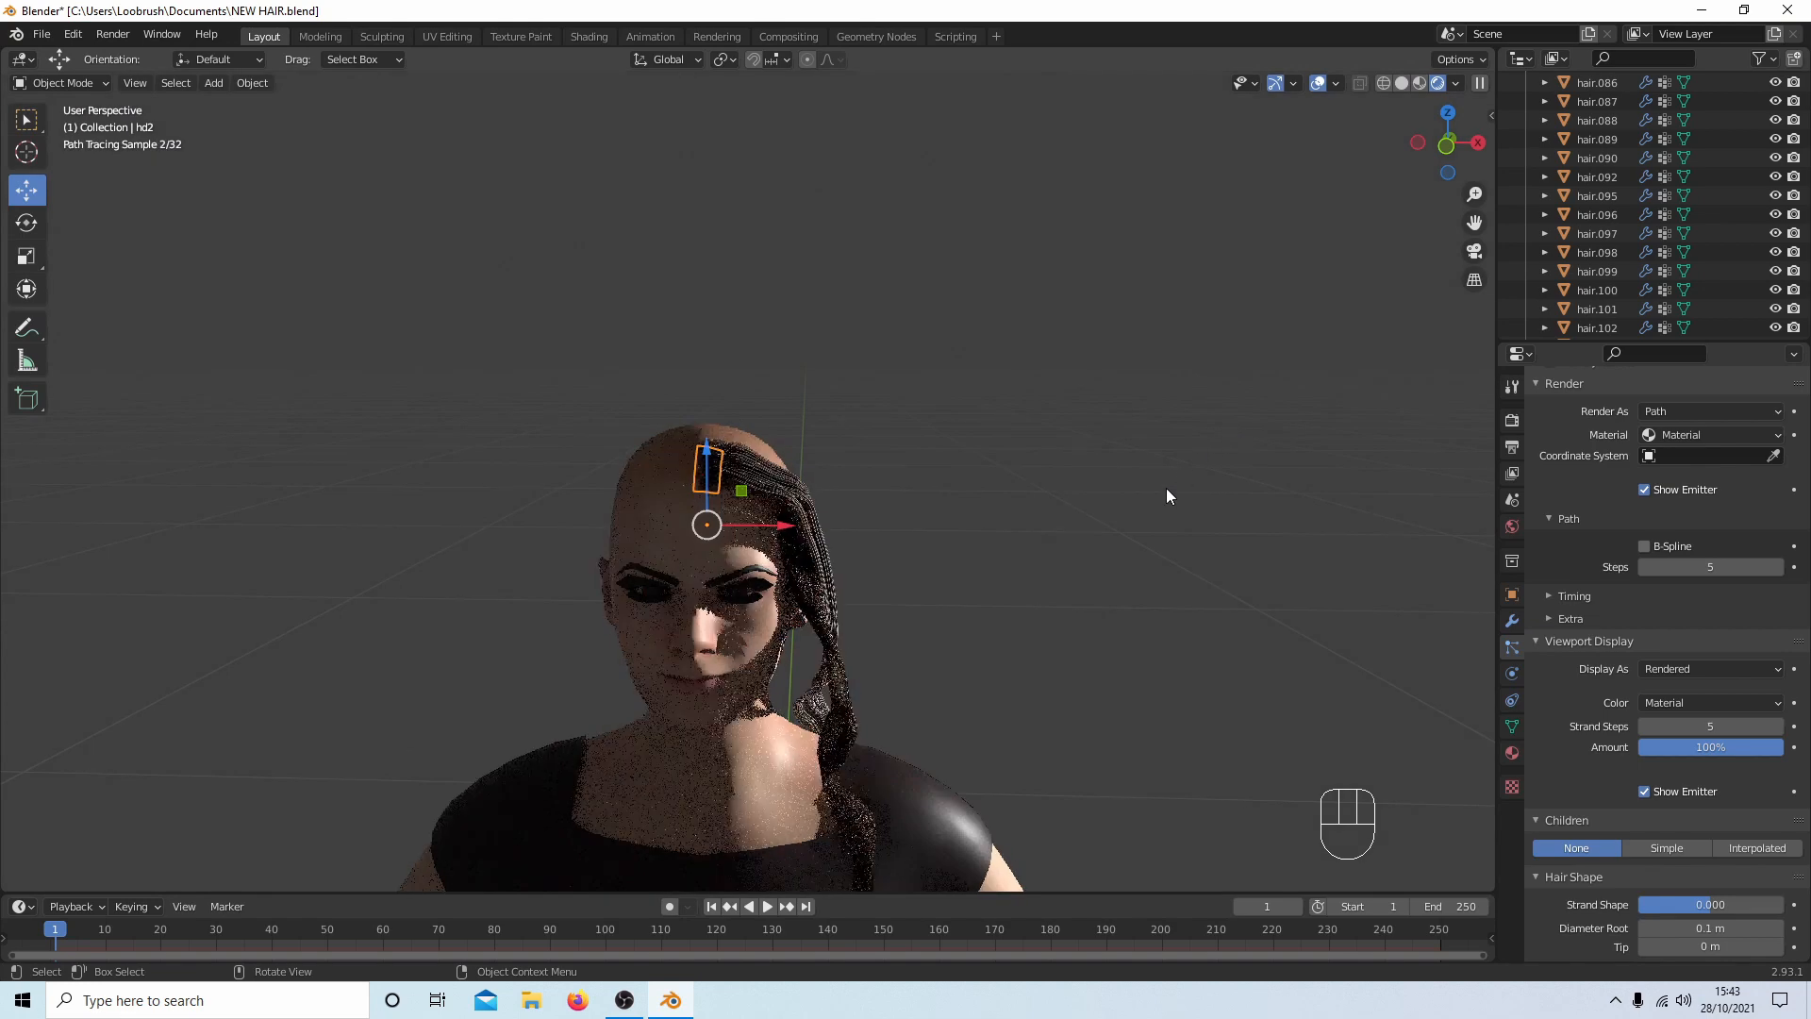
mouse_move(1158, 500)
middle_down()
mouse_move(1124, 515)
mouse_move(1156, 483)
middle_up()
Give the hd2 particles Interpolated children and set the hair's root diameter to 0.001 m.
scroll(1688, 424, down, 4)
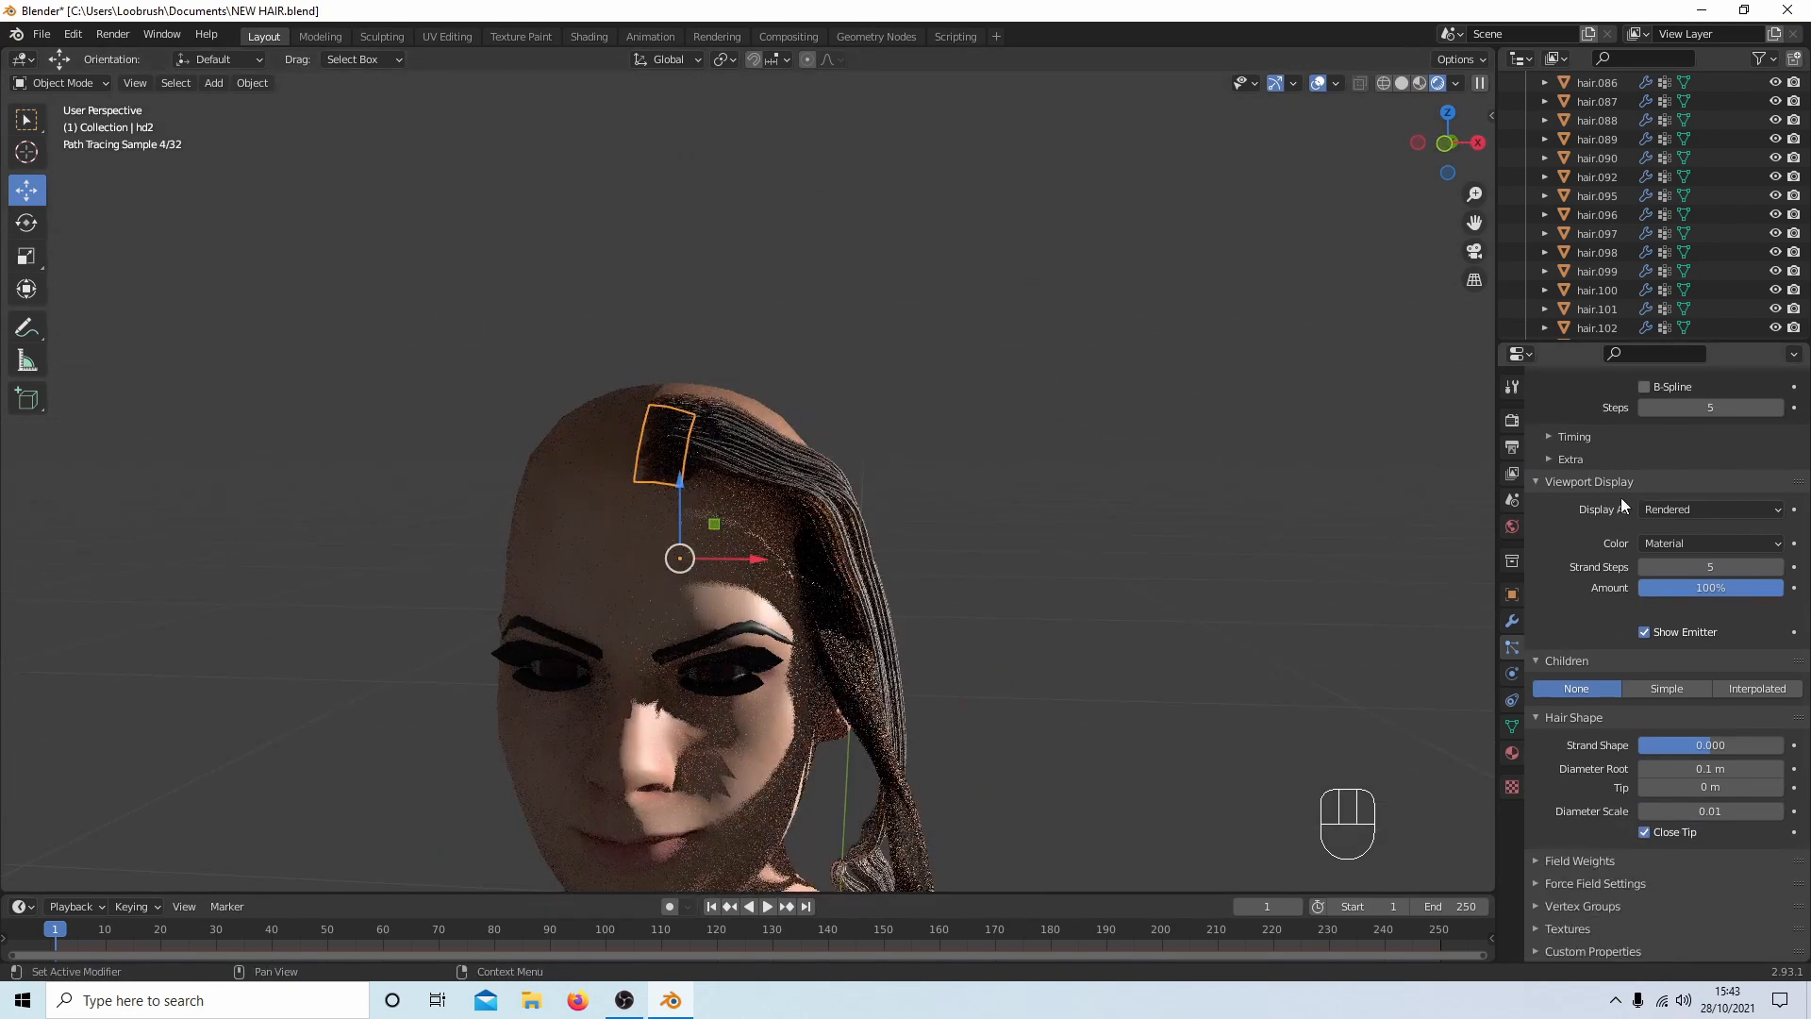
click(1745, 689)
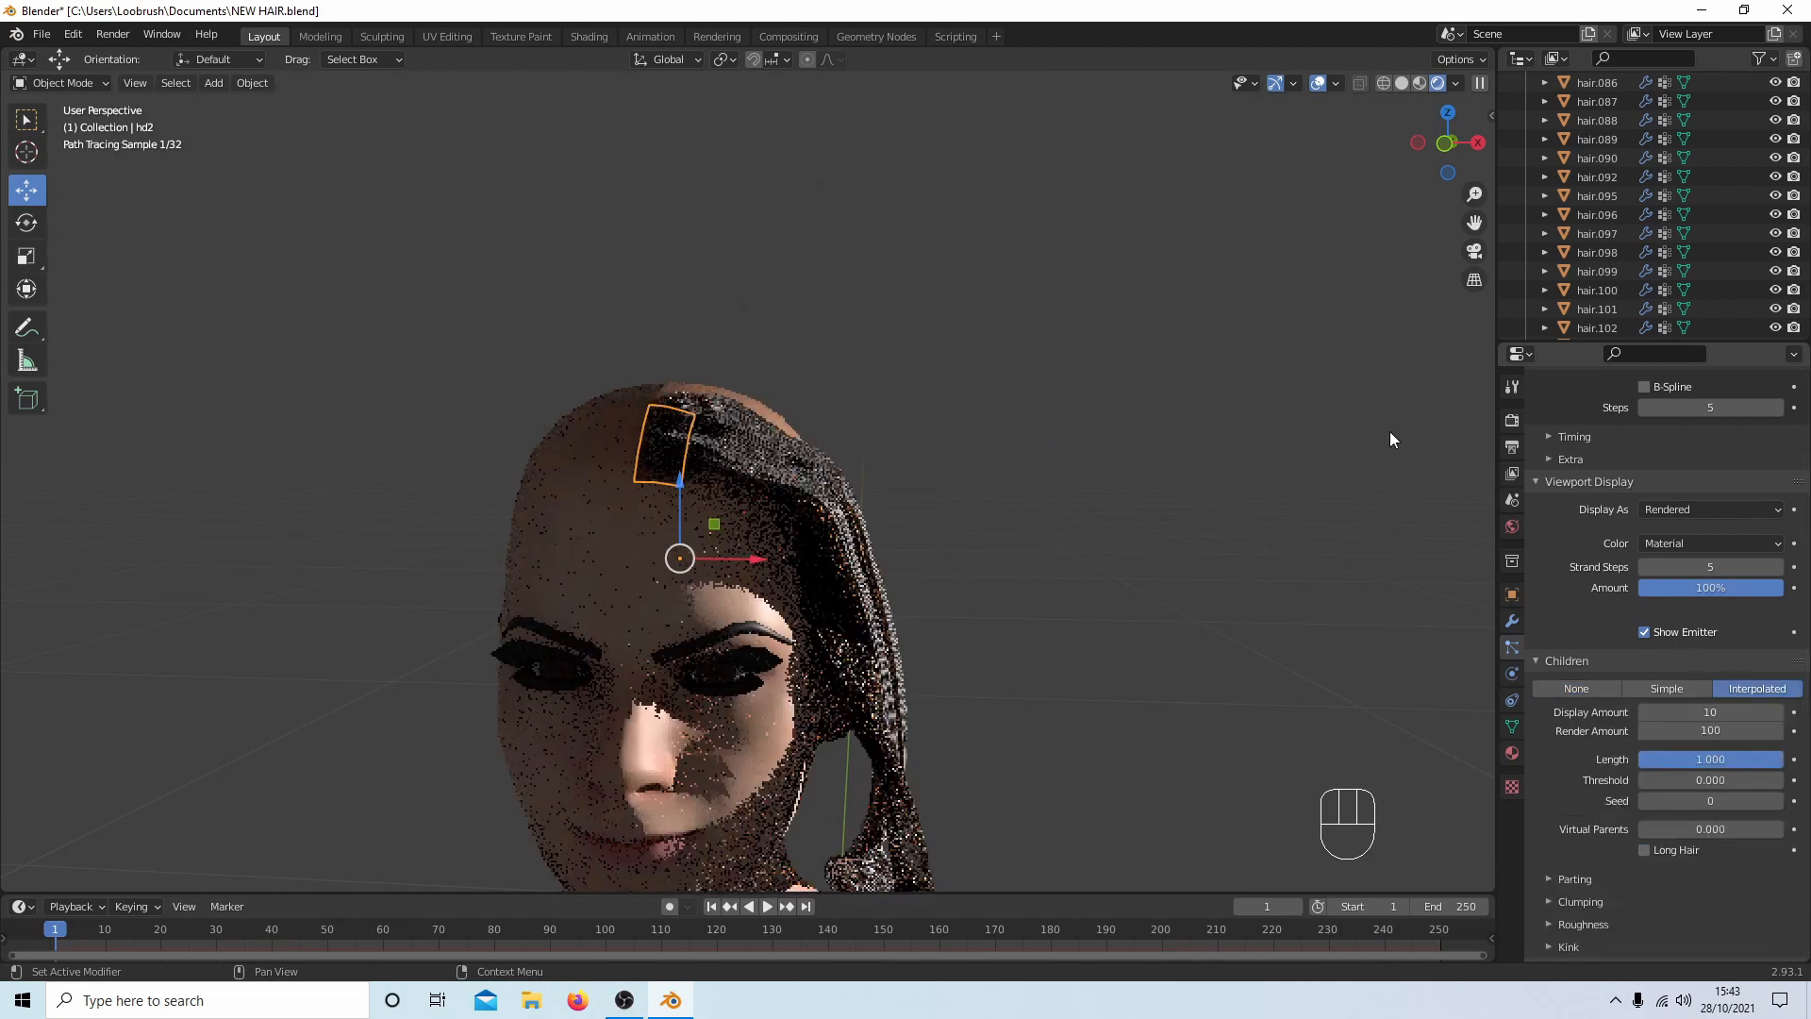
scroll(1542, 713, down, 5)
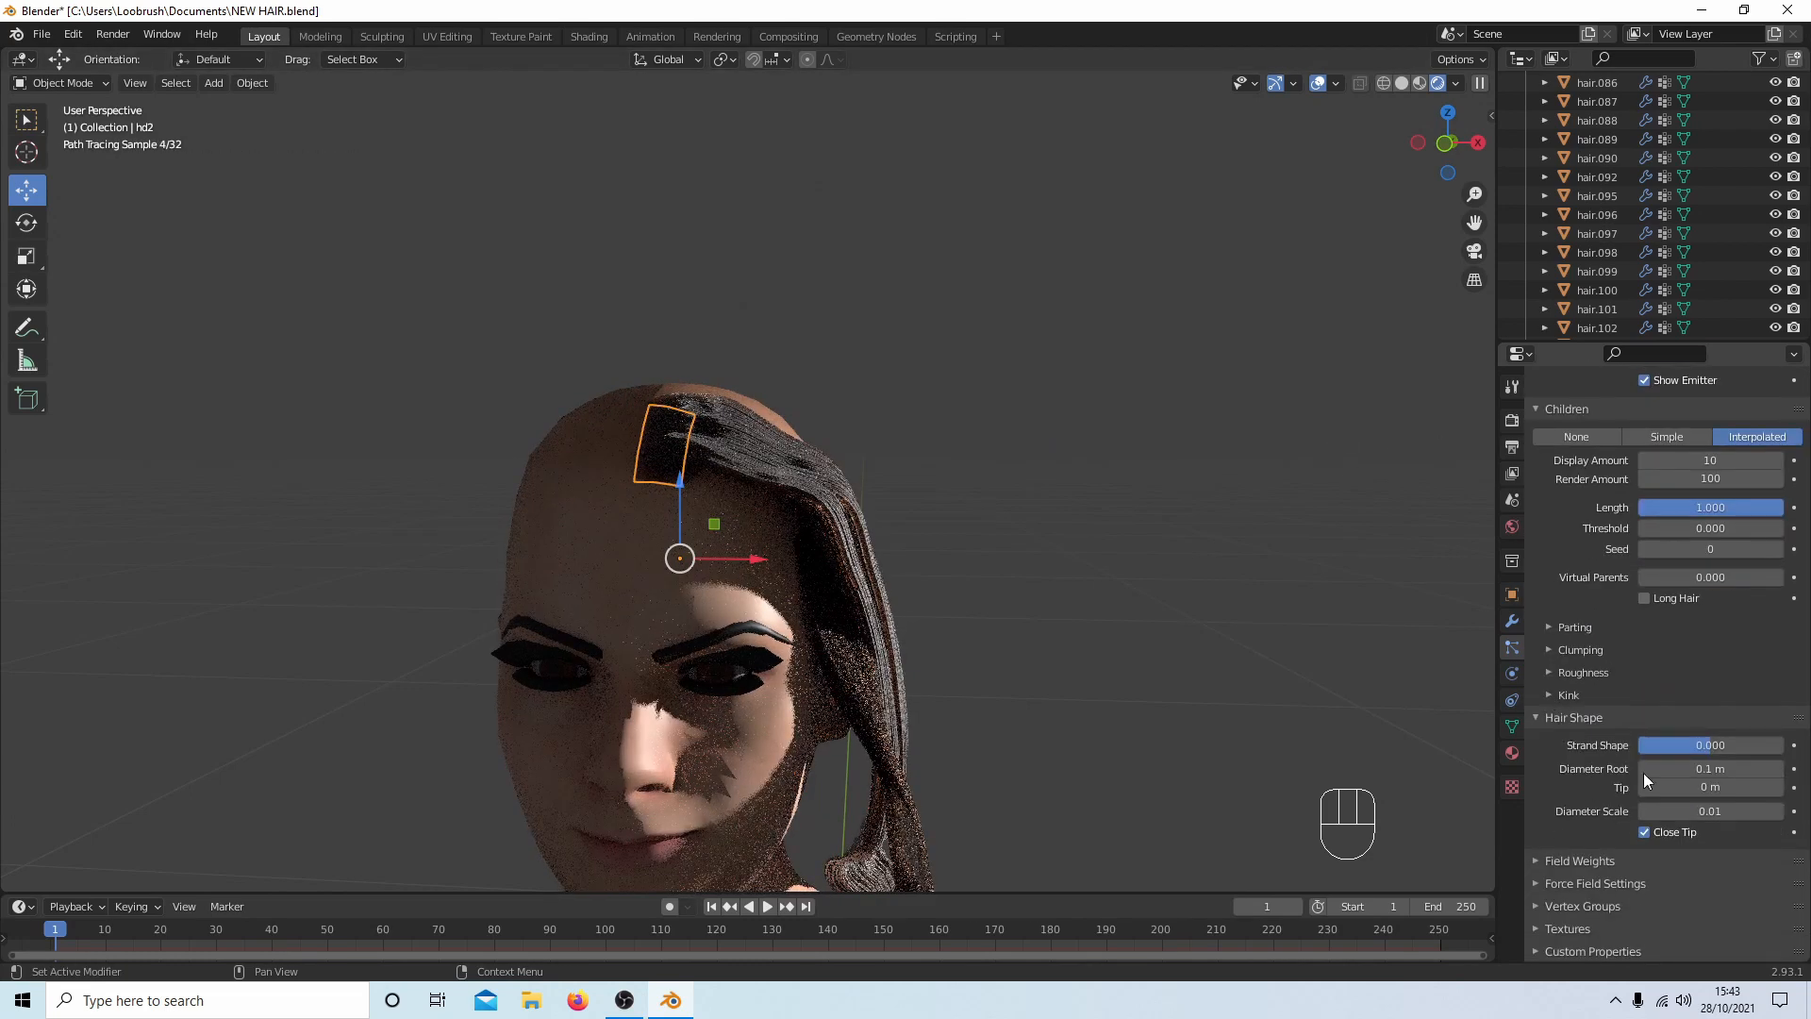
drag(1714, 771, 1646, 772)
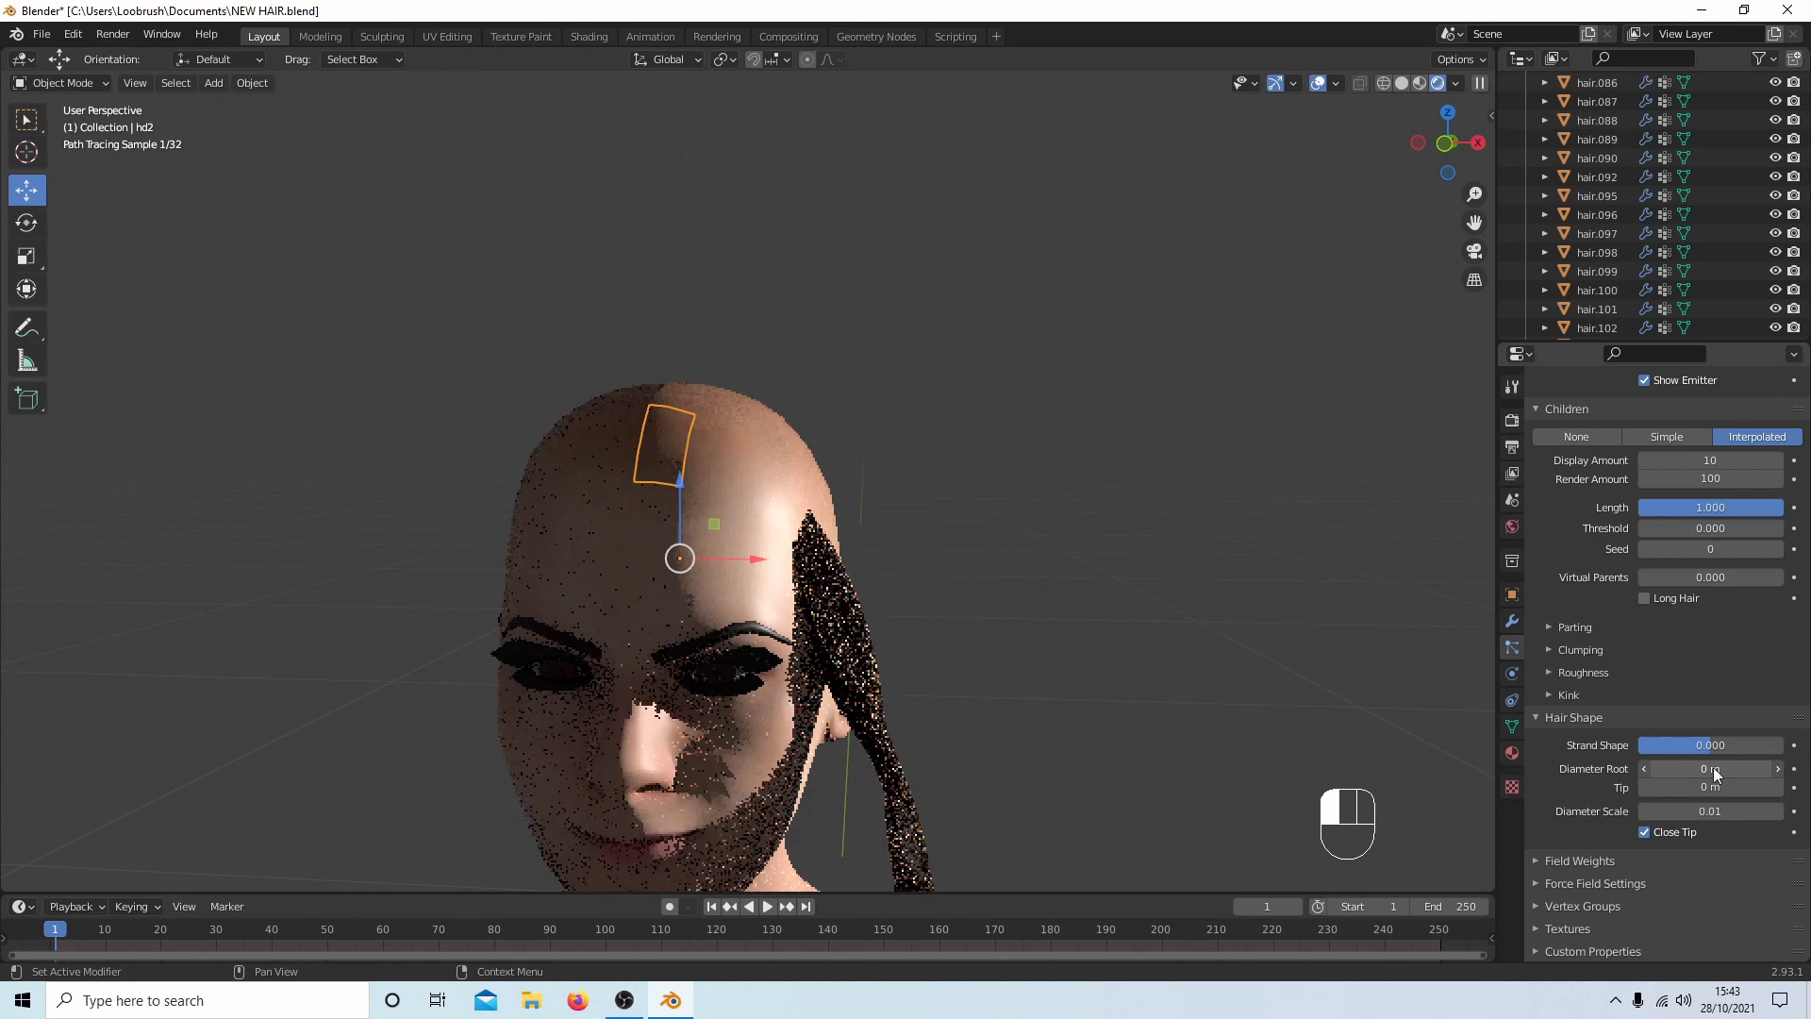
click(1777, 775)
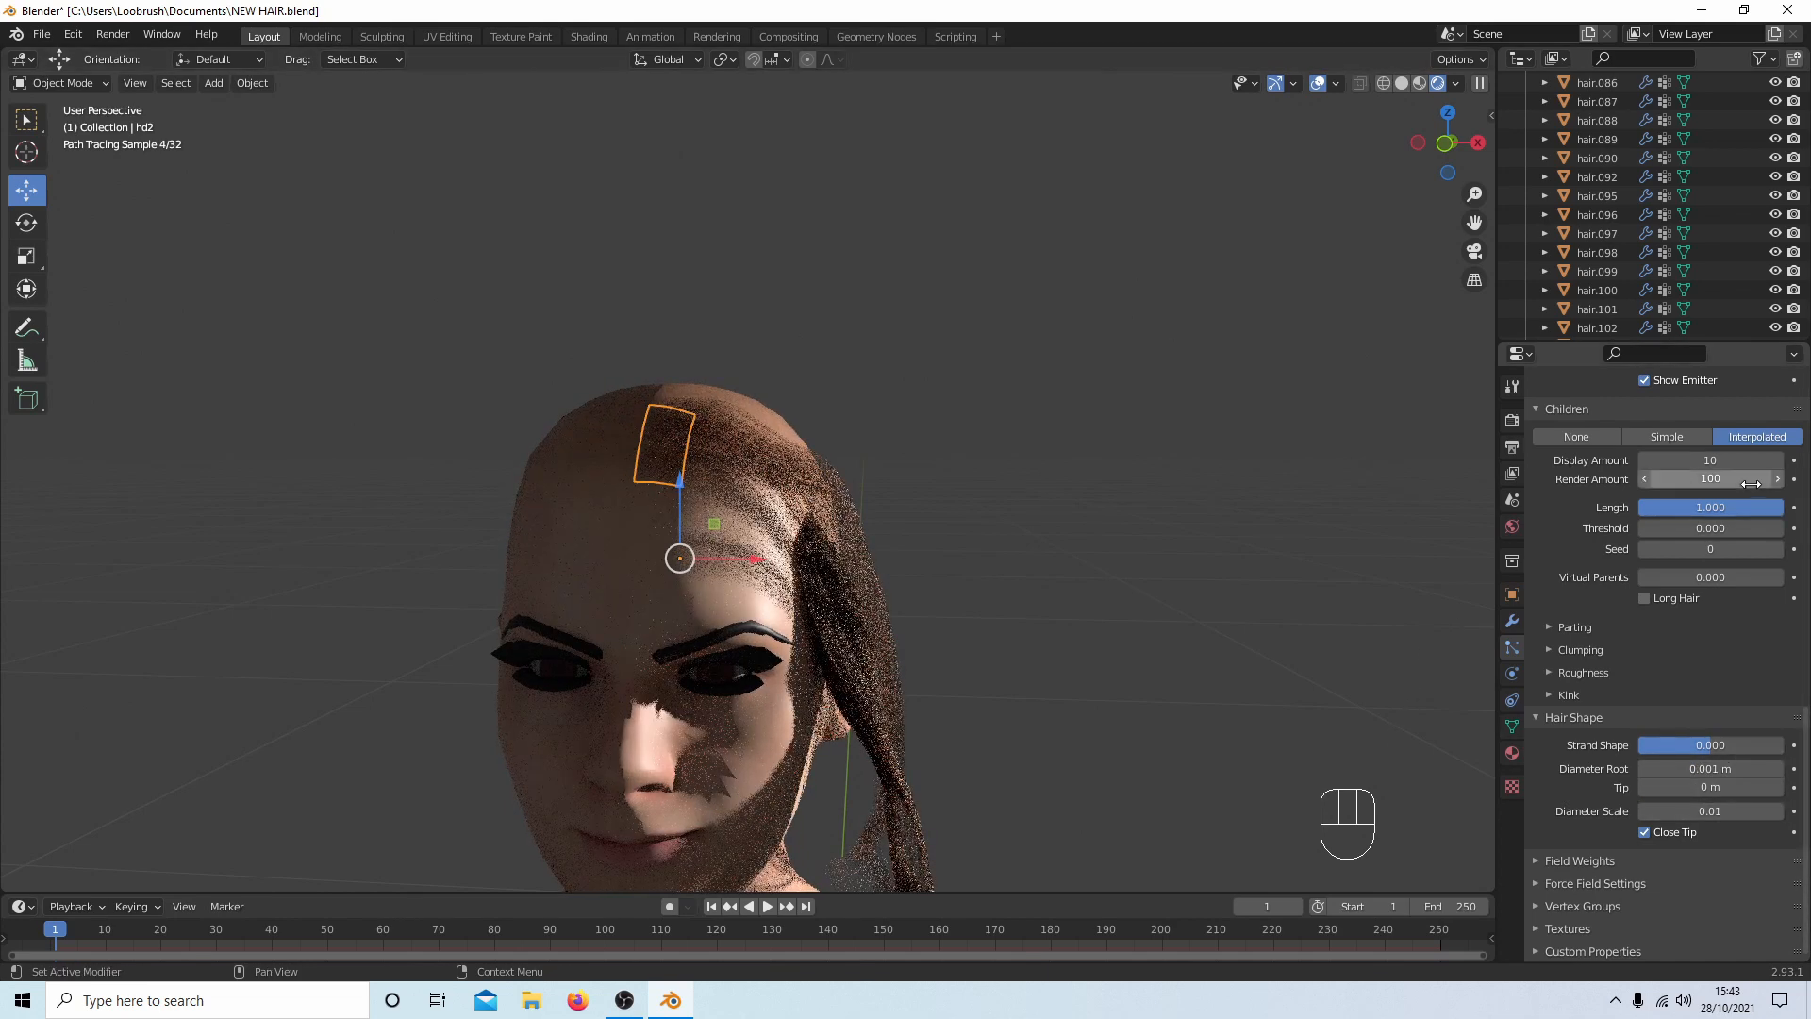
Set the children's Display Amount to 100 and check the rendered hd2 strand at the forehead.
click(1712, 460)
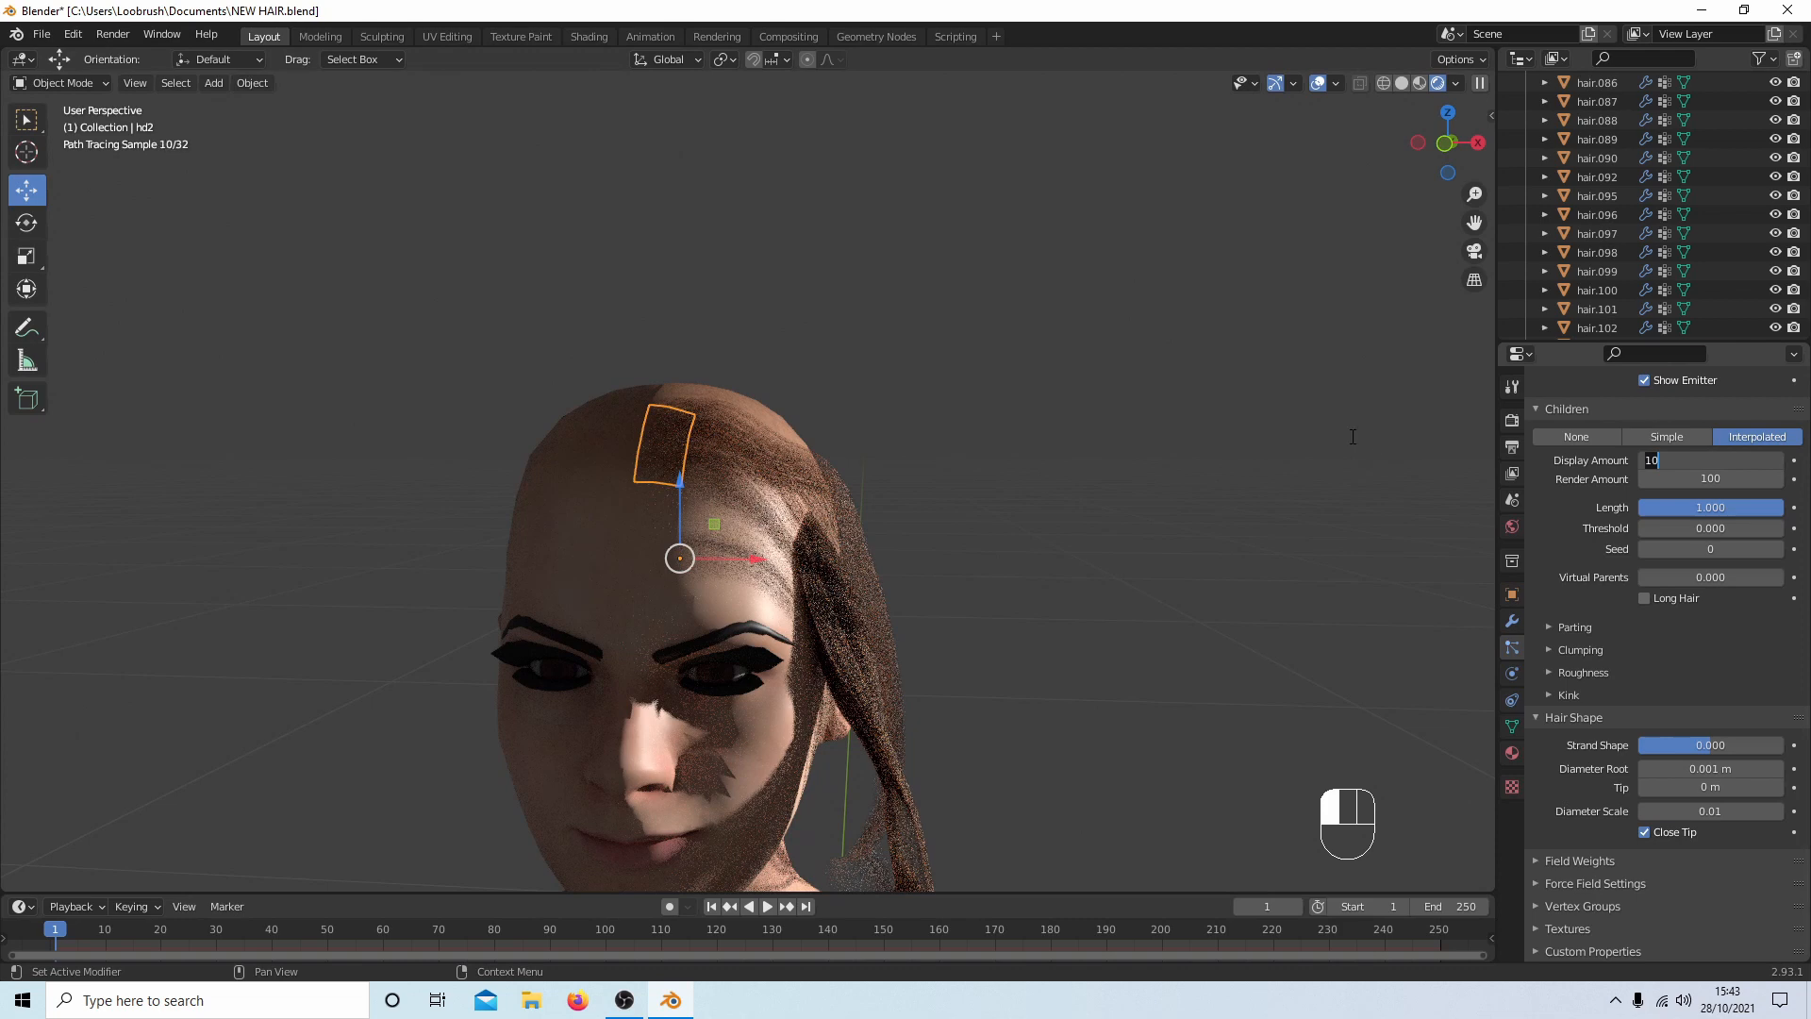
text(100)
key(Return)
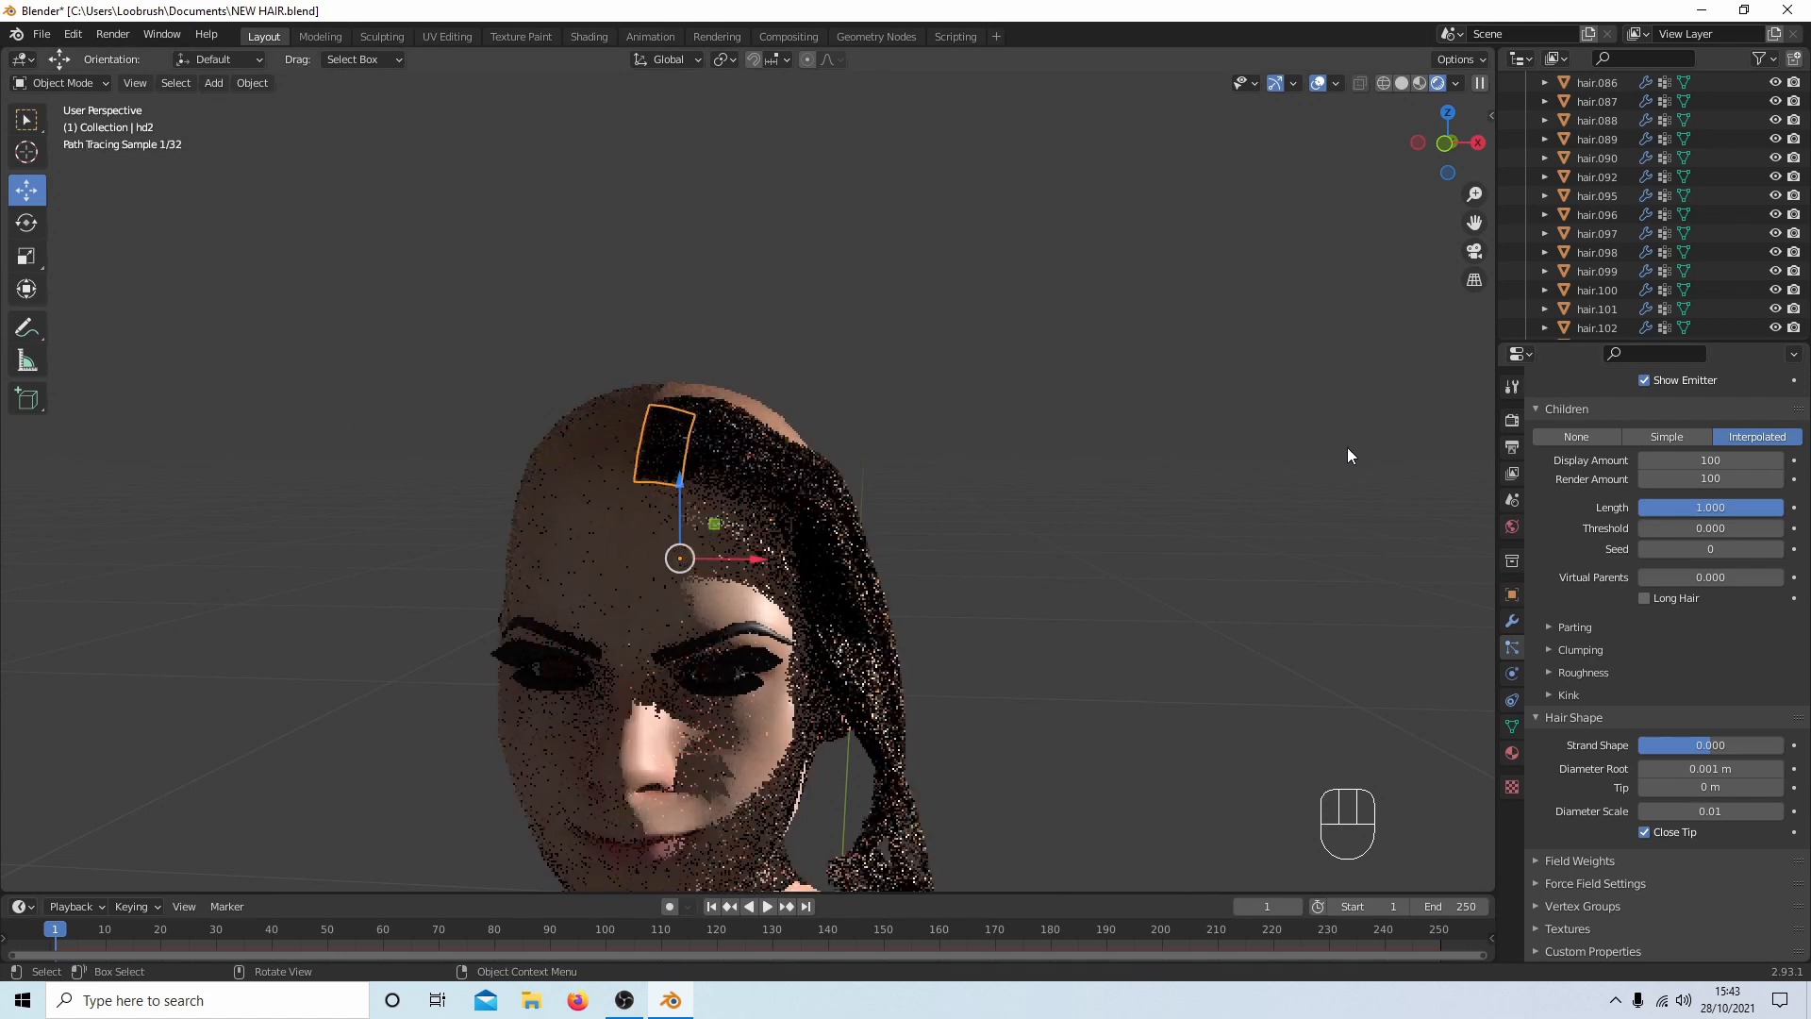
scroll(718, 415, up, 2)
middle_drag(717, 416, 720, 349)
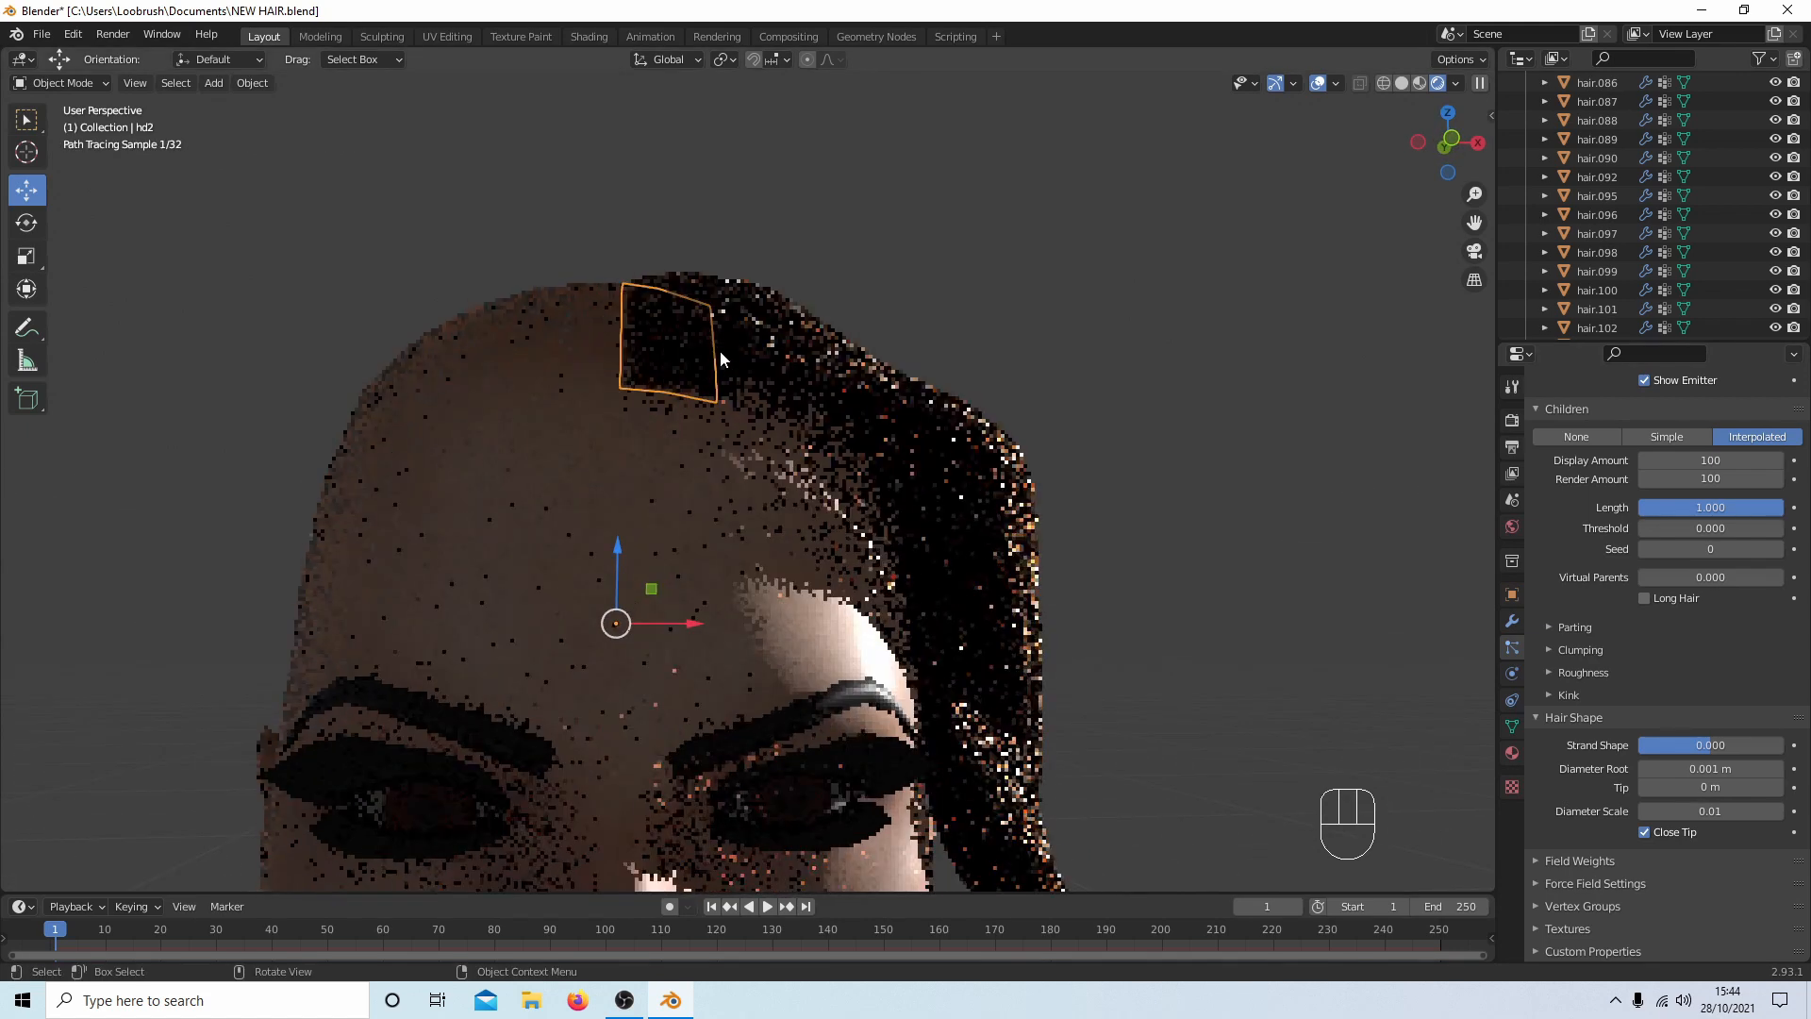
scroll(723, 358, down, 2)
scroll(722, 358, down, 2)
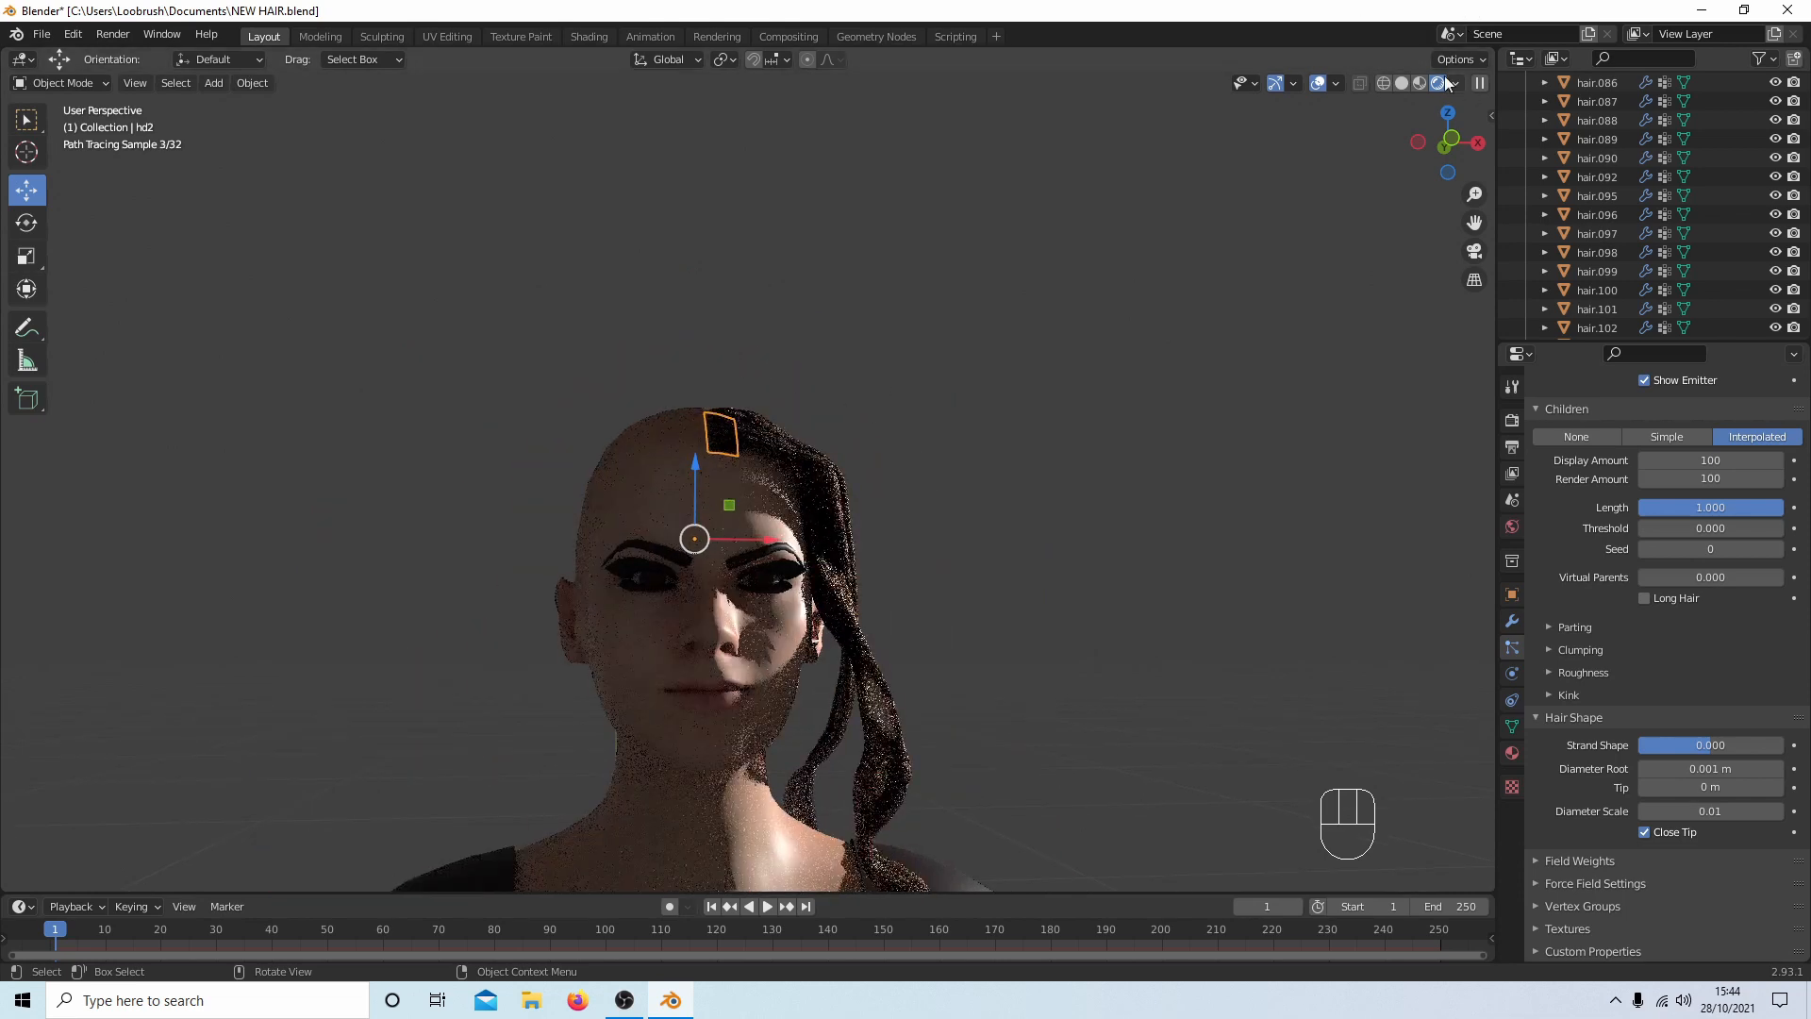
Restore solid viewport shading and put hd2 back into Particle Edit mode.
click(1401, 82)
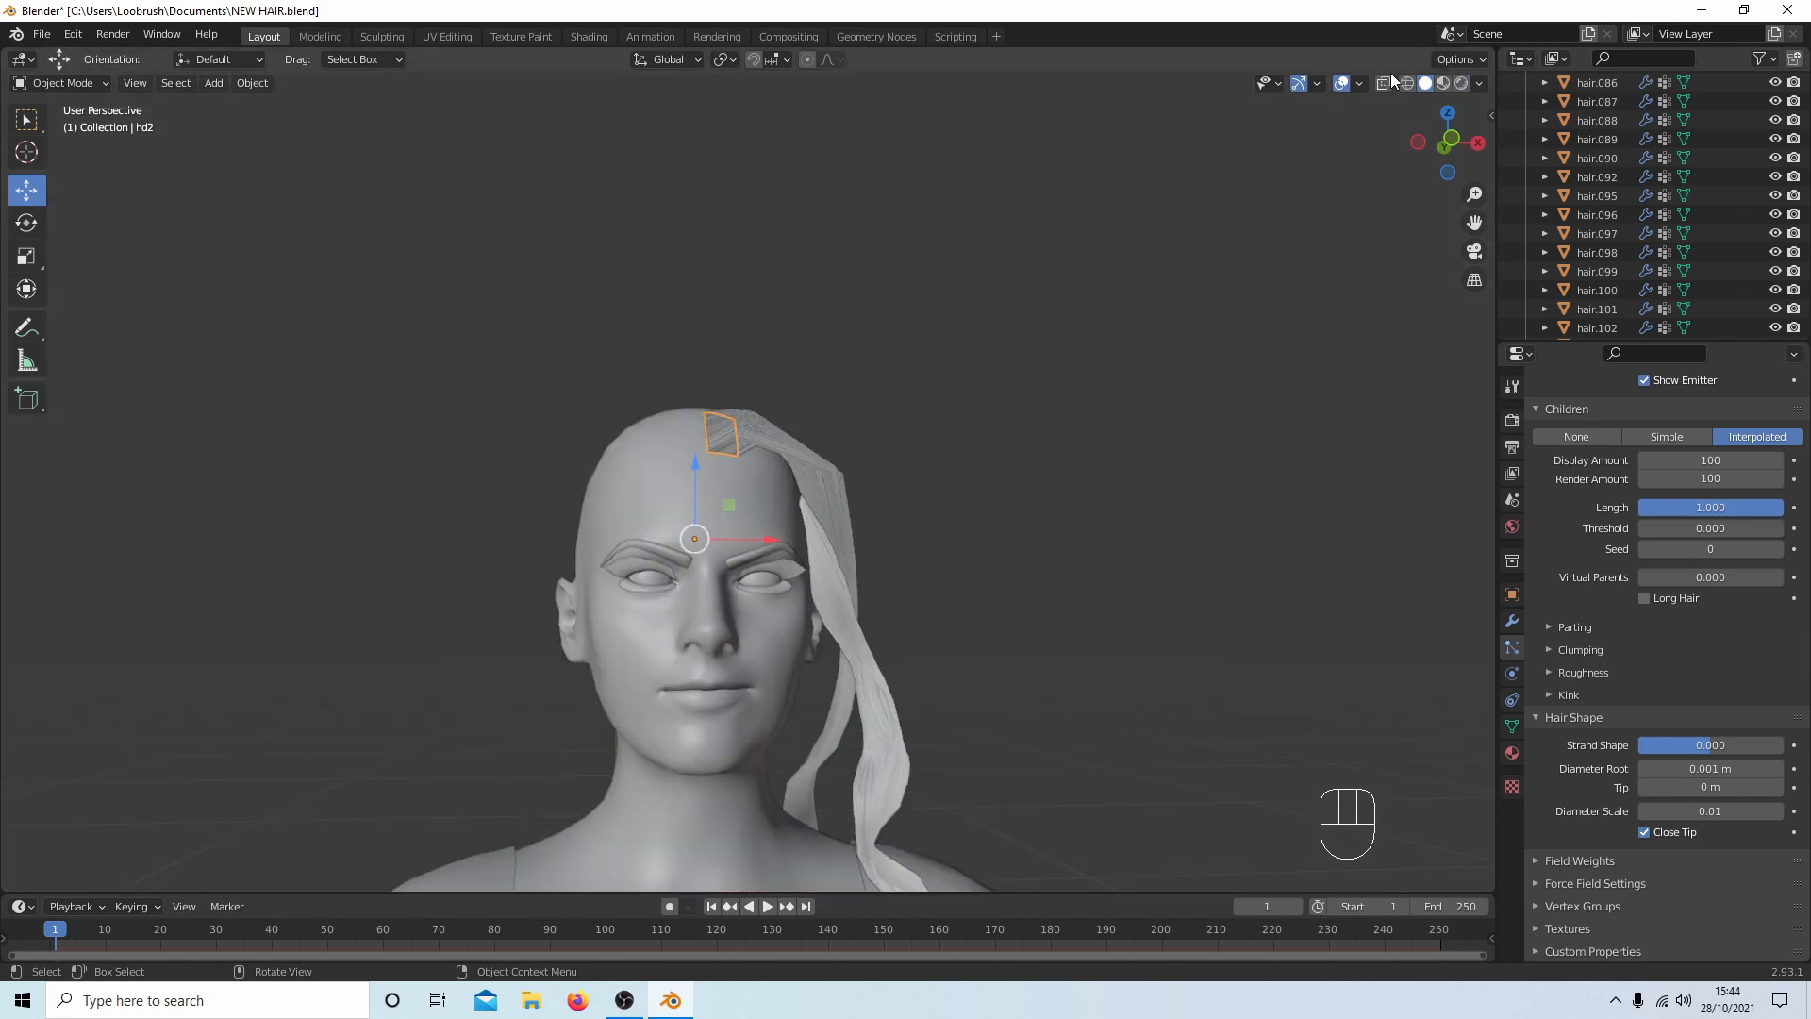
click(72, 87)
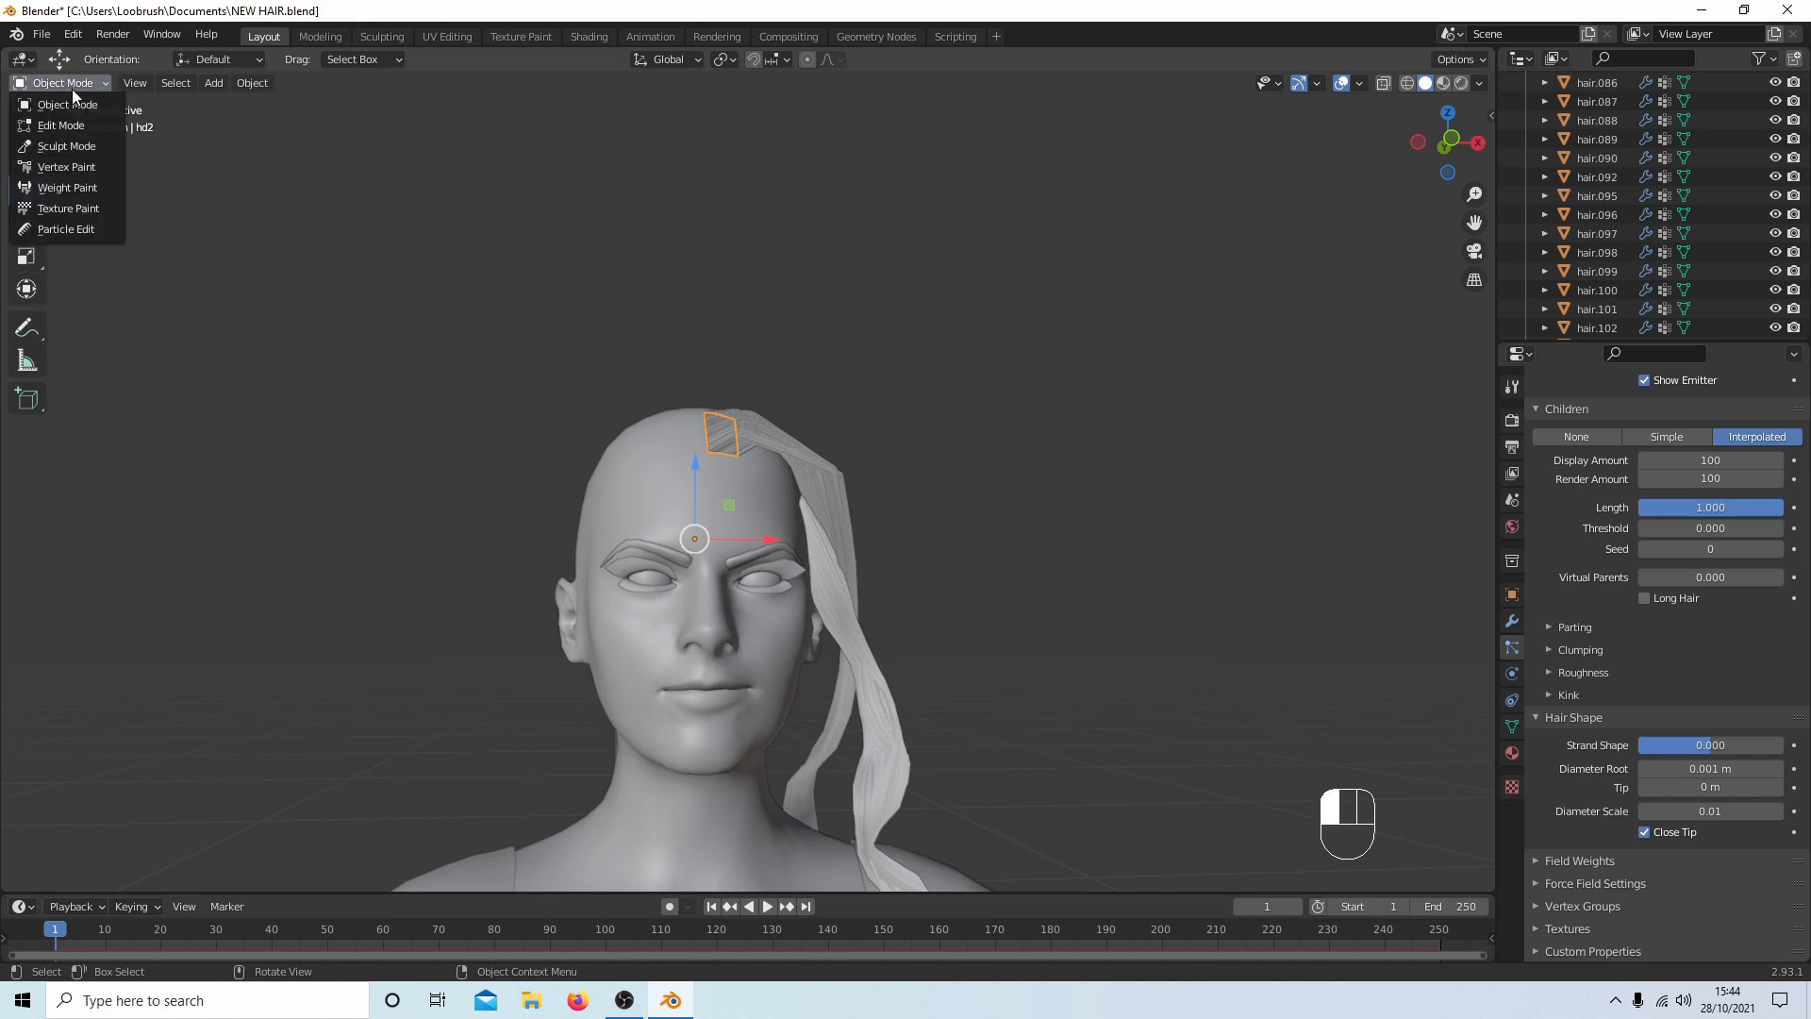
click(83, 229)
scroll(793, 153, down, 3)
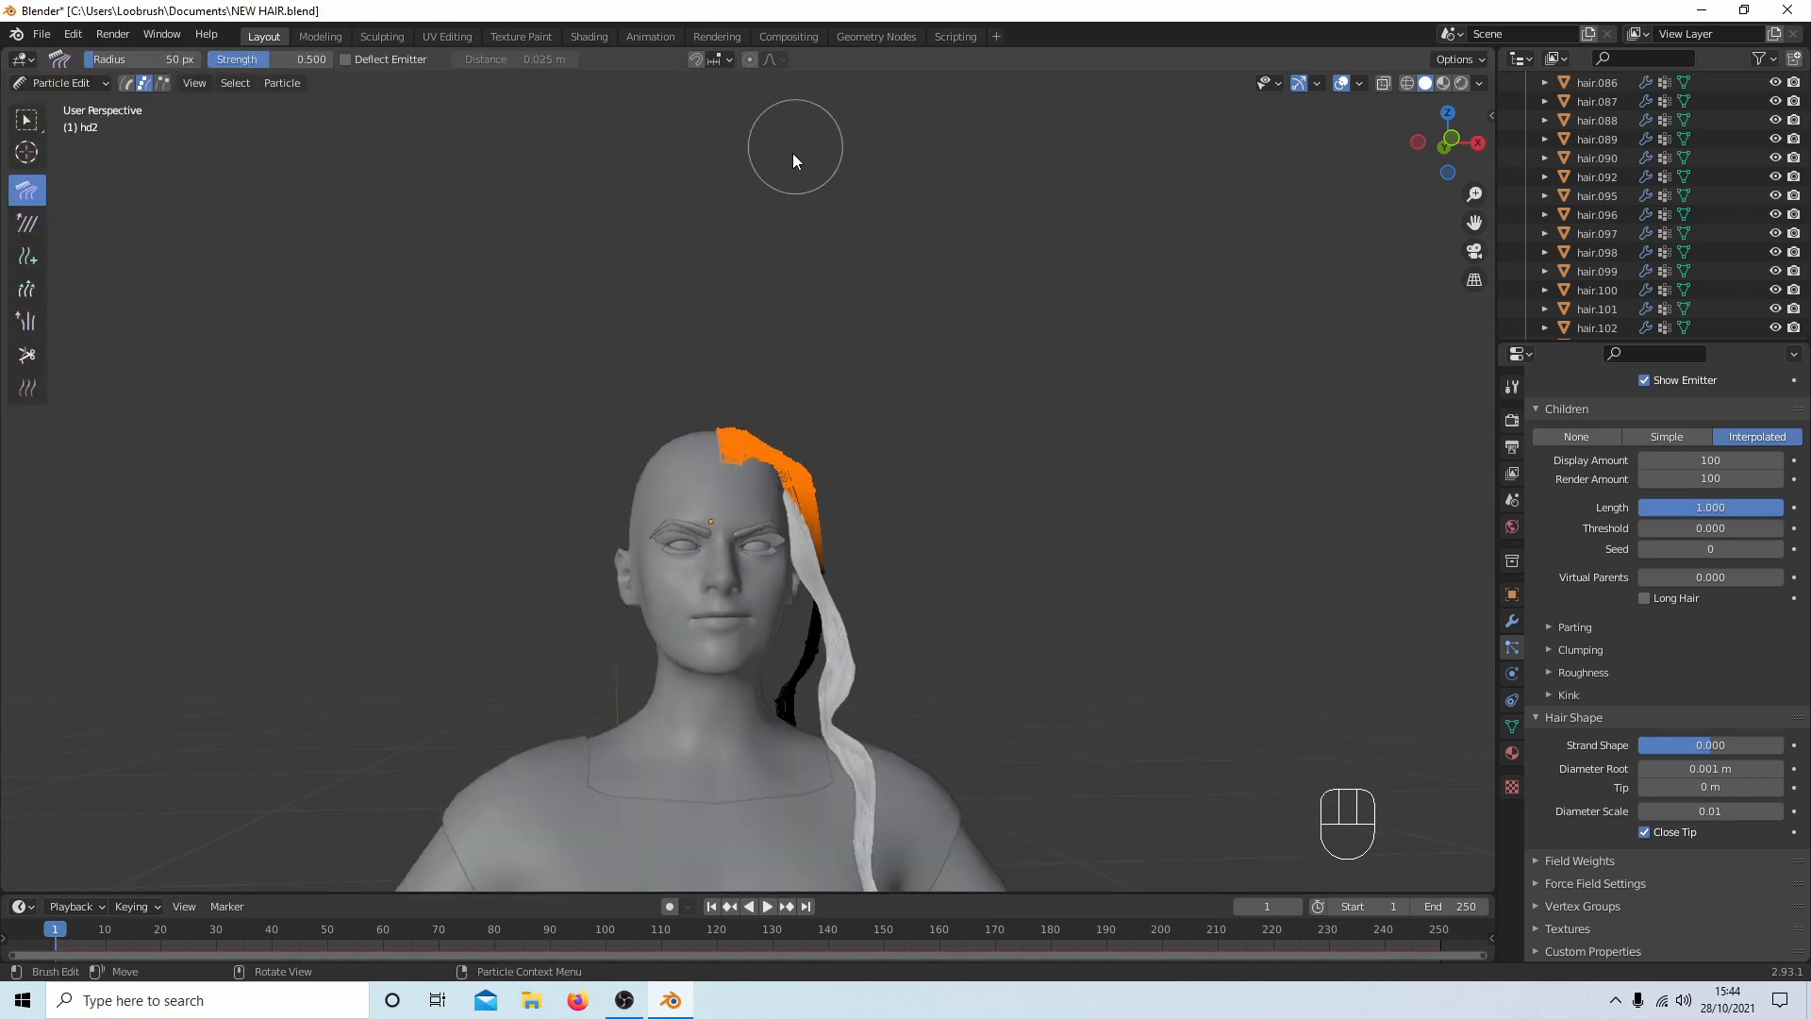
Comb the hd2 hairs down along the side of the head and across the front of the hairline.
scroll(823, 332, up, 2)
drag(886, 392, 868, 443)
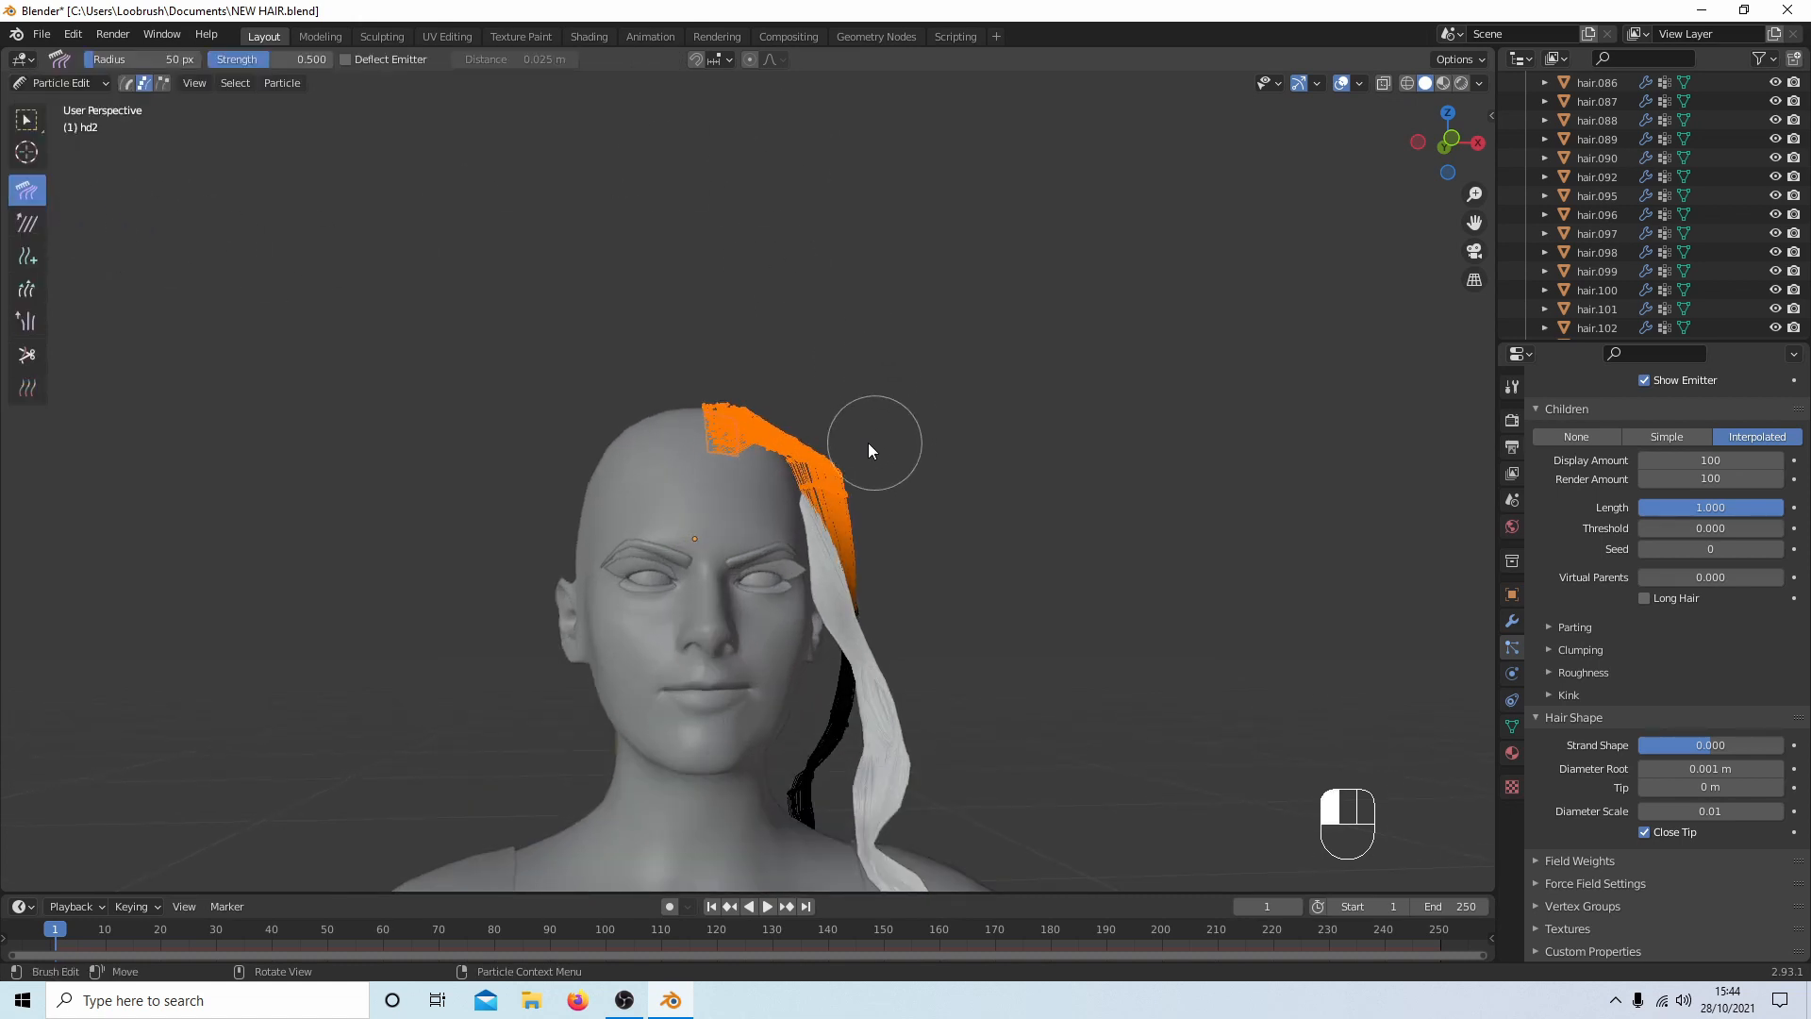
middle_drag(853, 468, 726, 536)
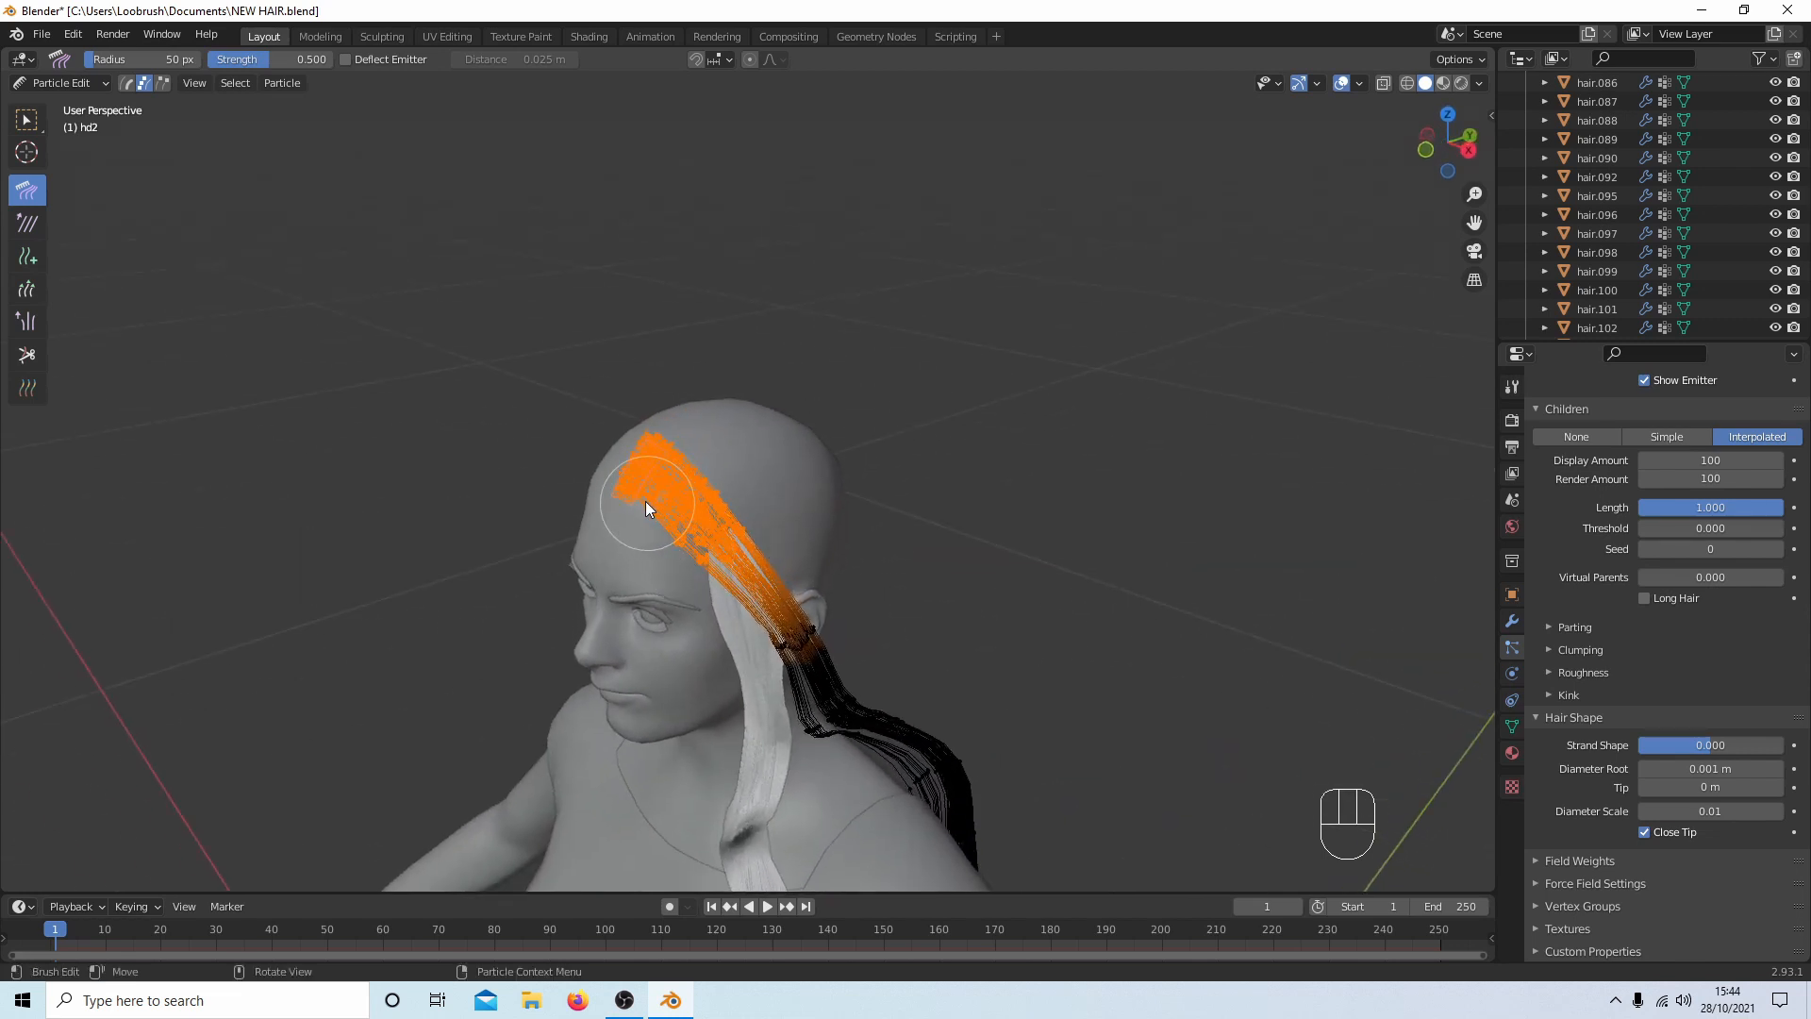
drag(646, 506, 688, 542)
Examine the combed hd2 strand from the front and side, and locate hd1 and hd2 in the Outliner.
scroll(715, 579, up, 2)
middle_drag(721, 509, 924, 409)
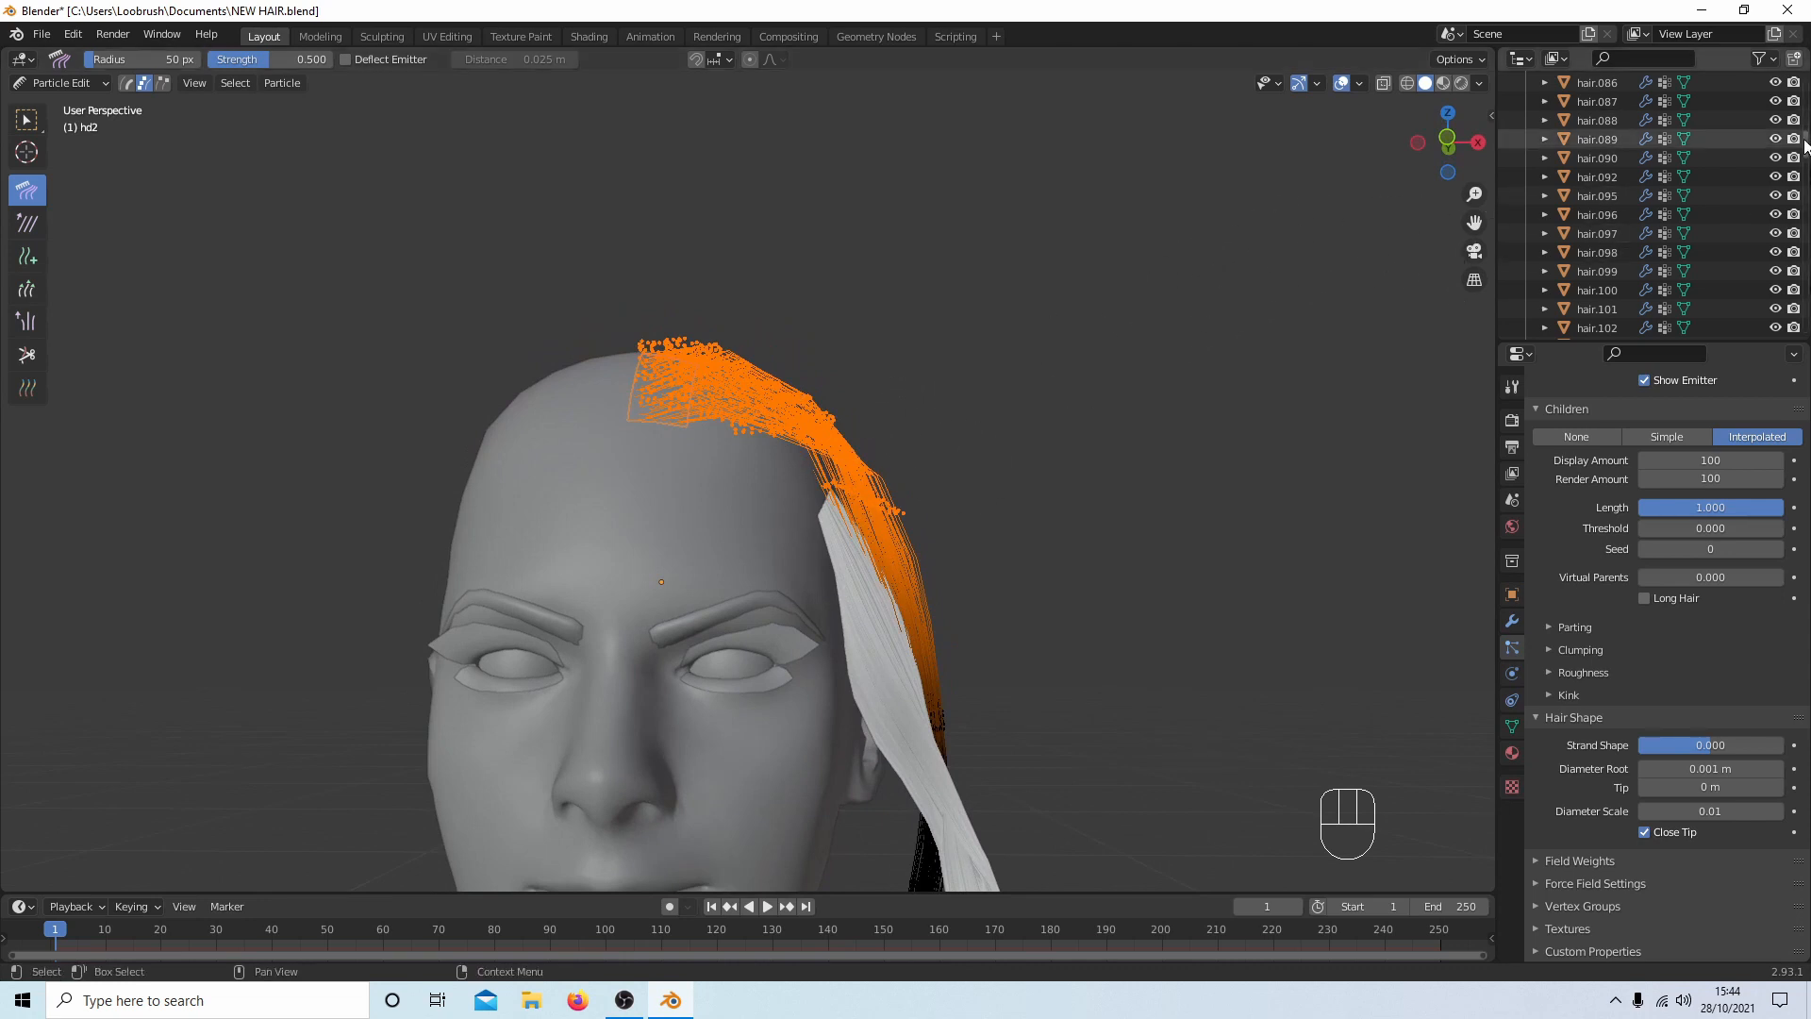
drag(1806, 144, 1805, 368)
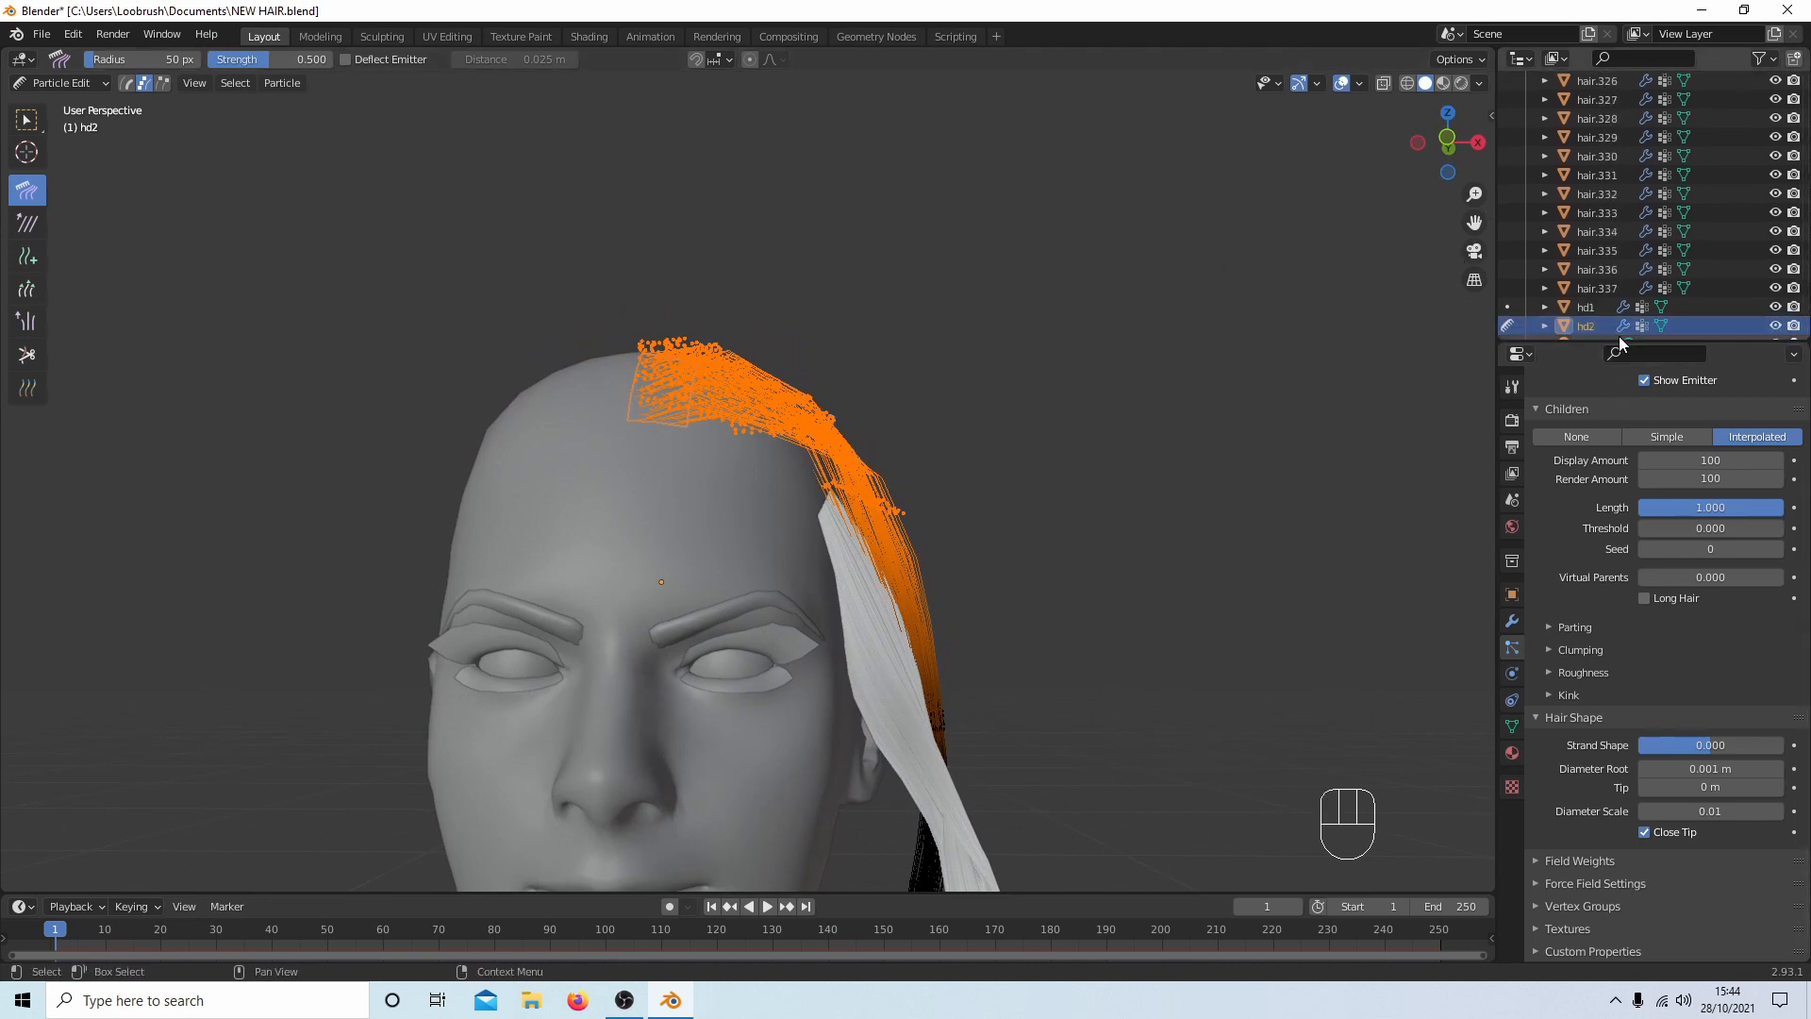
scroll(930, 534, down, 4)
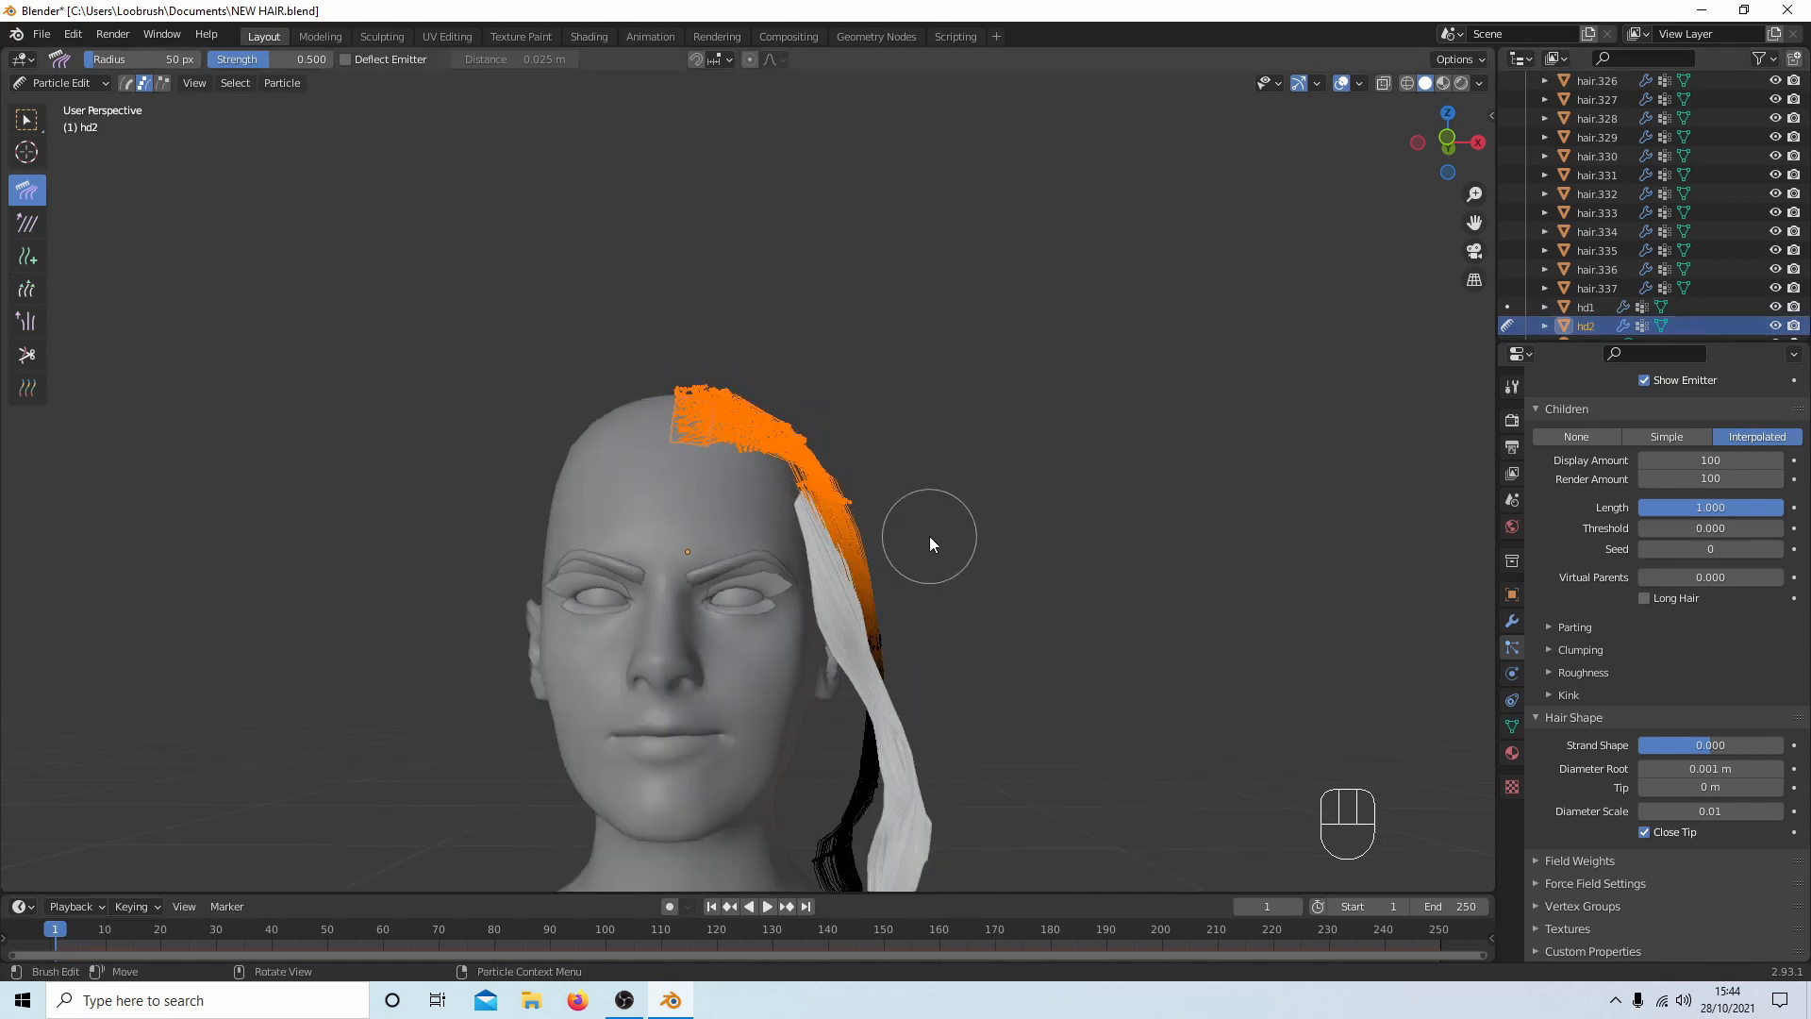
scroll(929, 541, up, 5)
mouse_move(931, 543)
middle_down()
mouse_move(1030, 559)
mouse_move(926, 555)
middle_up()
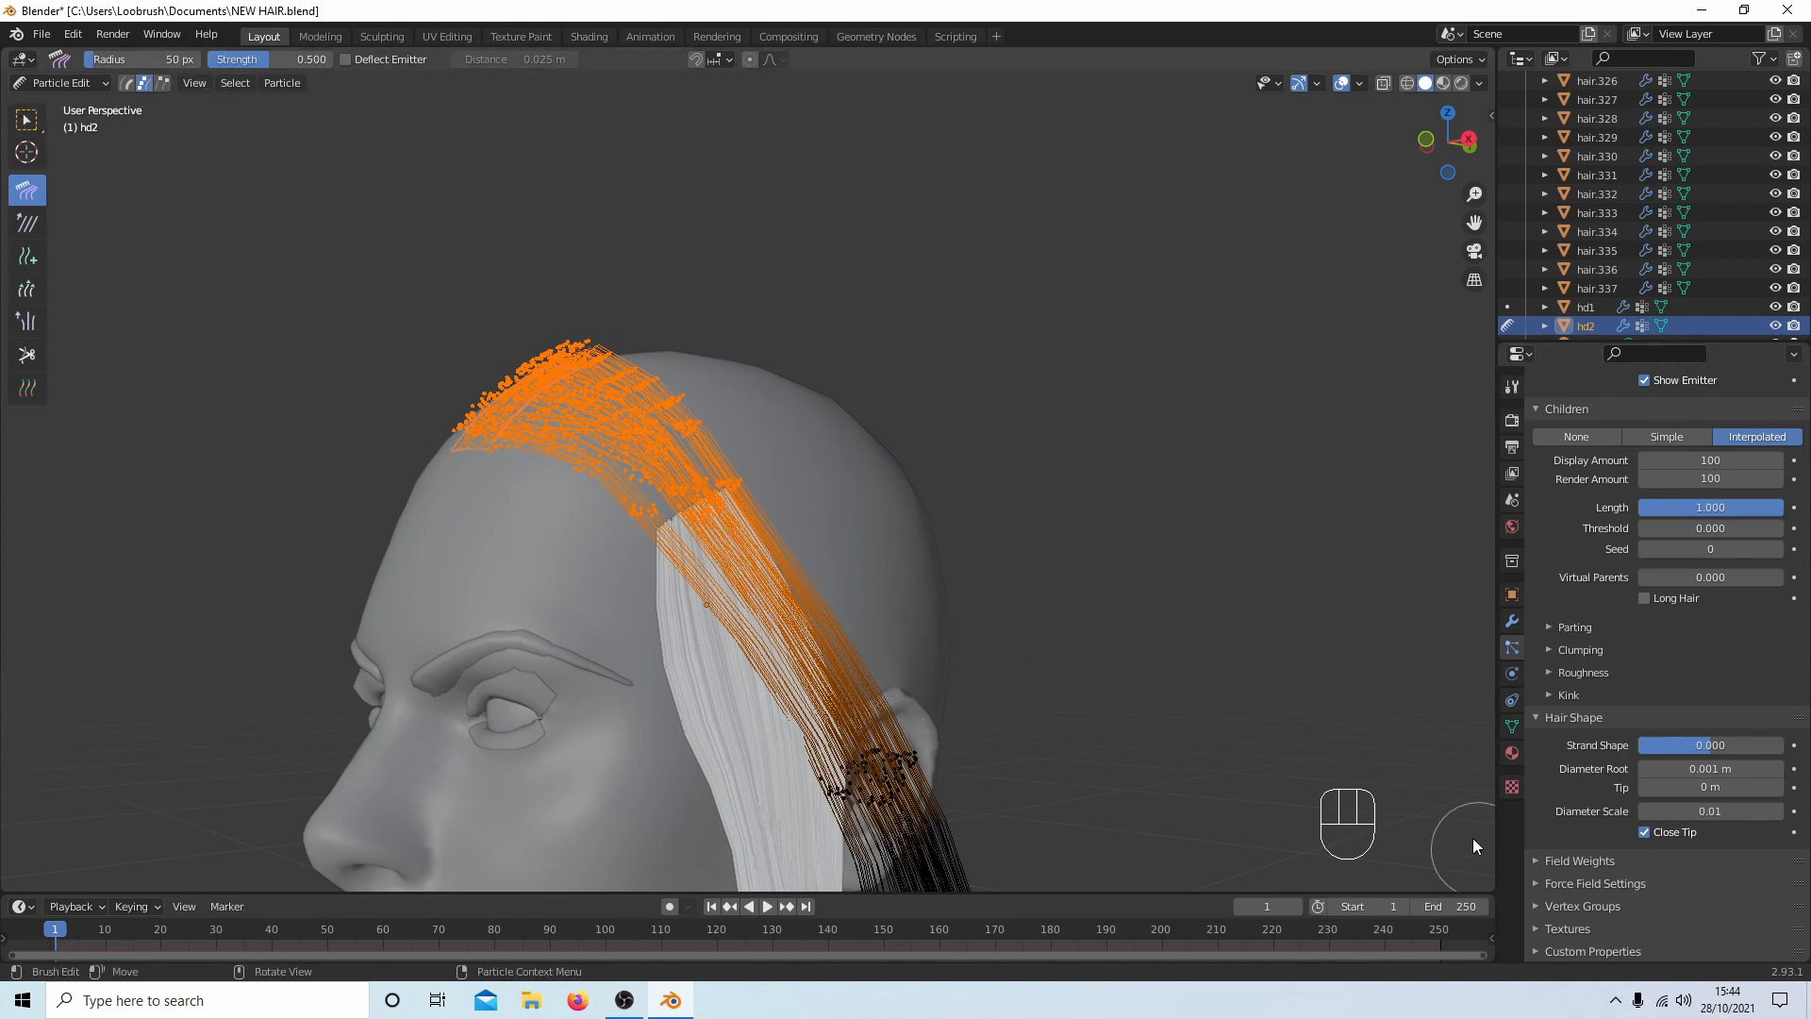
scroll(932, 500, down, 4)
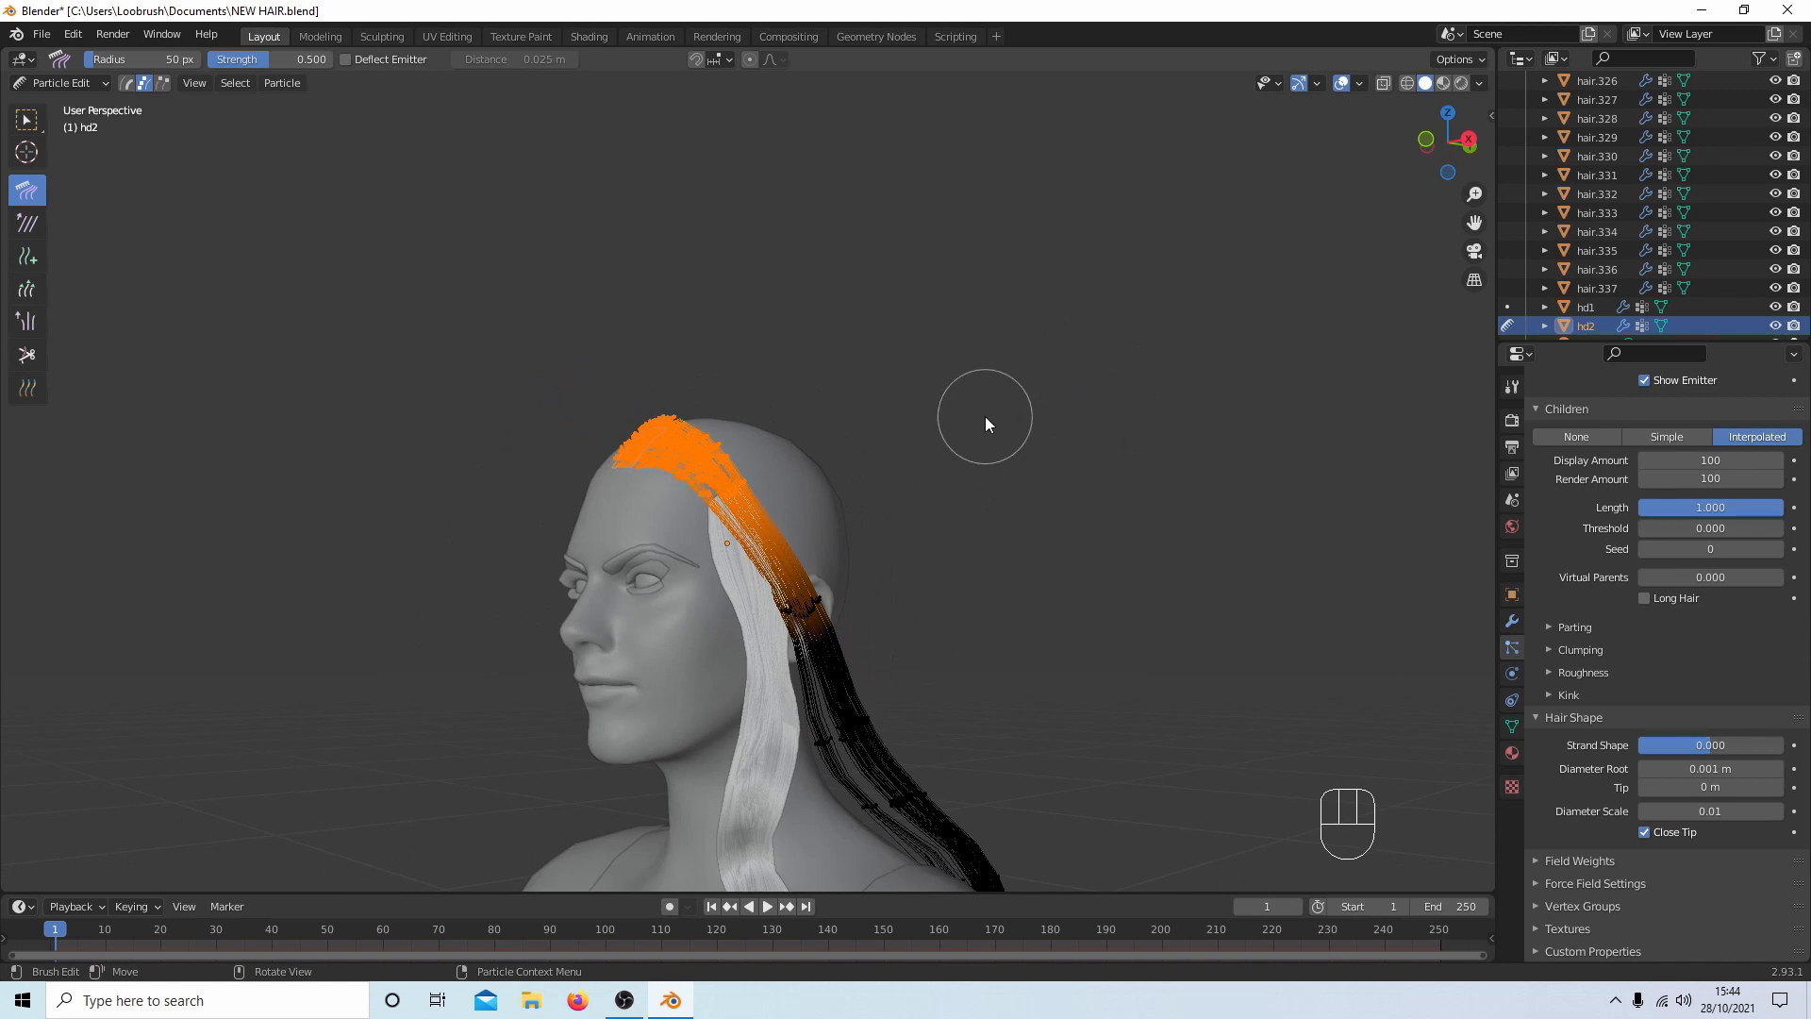
Clear the hd2 selection, select the hair points midway along the strand beside the ear, and try to rotate them.
key(alt+a)
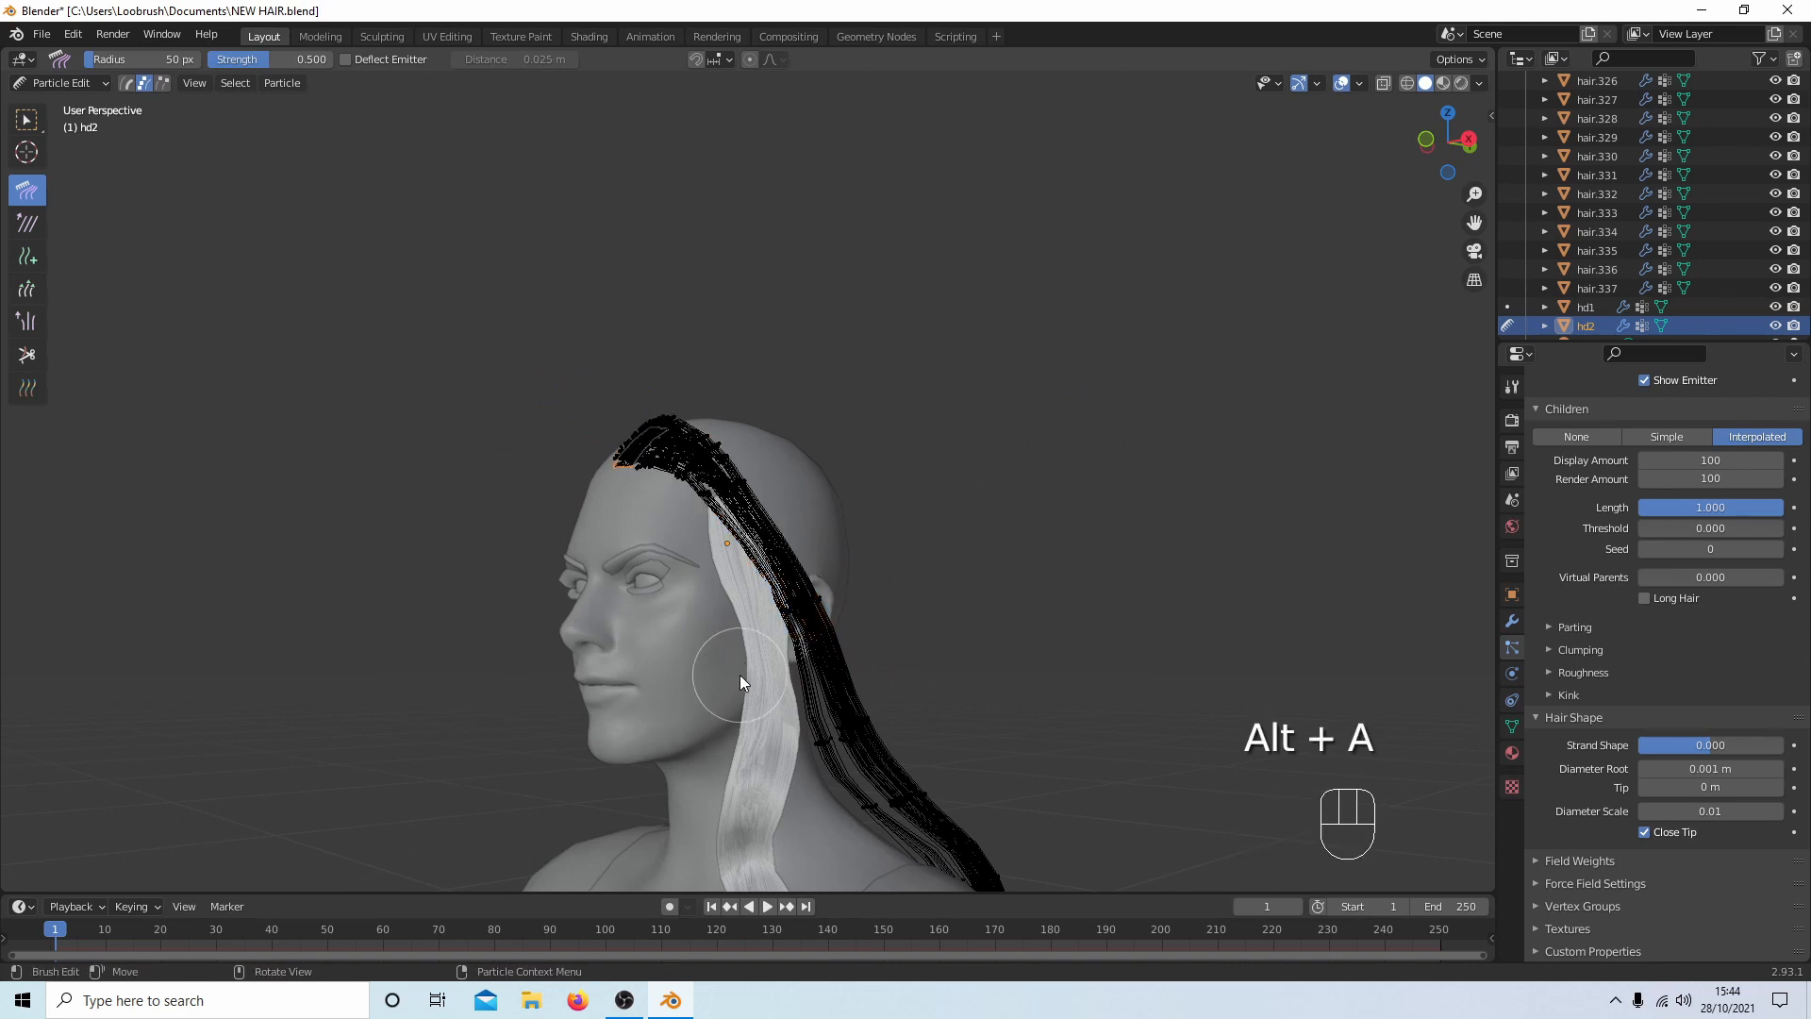
key(c)
drag(798, 613, 843, 607)
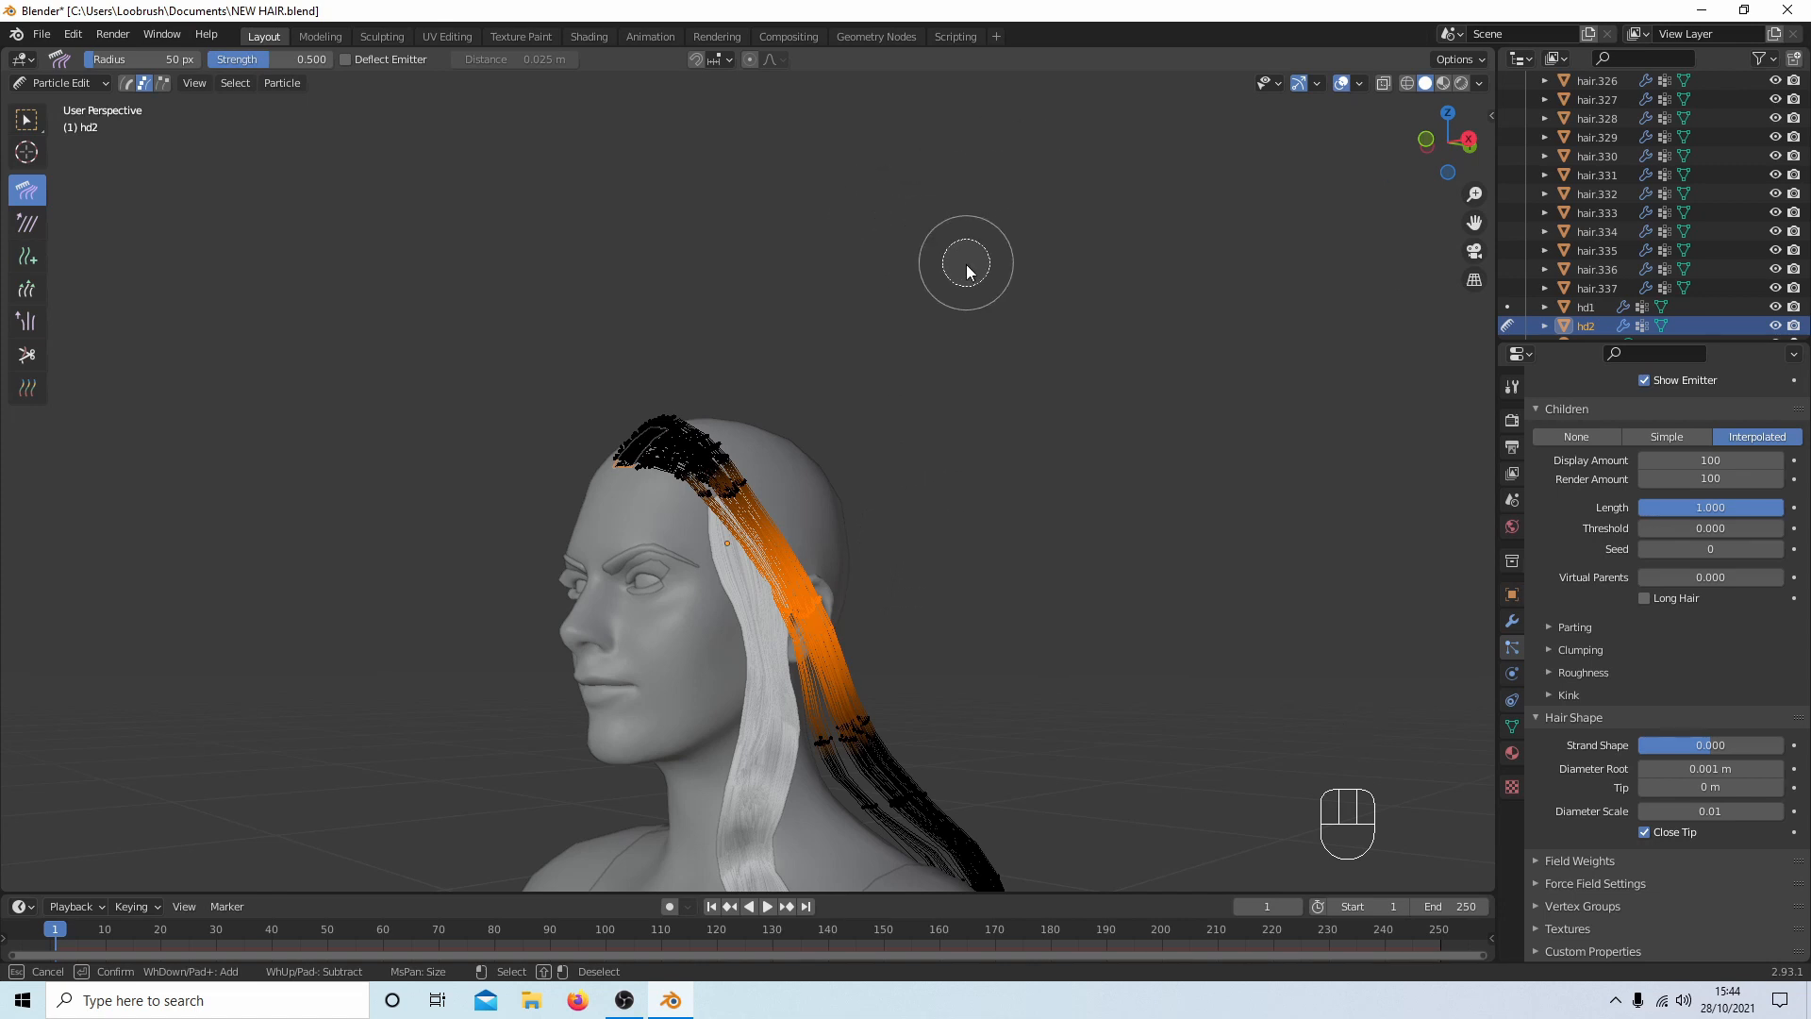
right_click(905, 309)
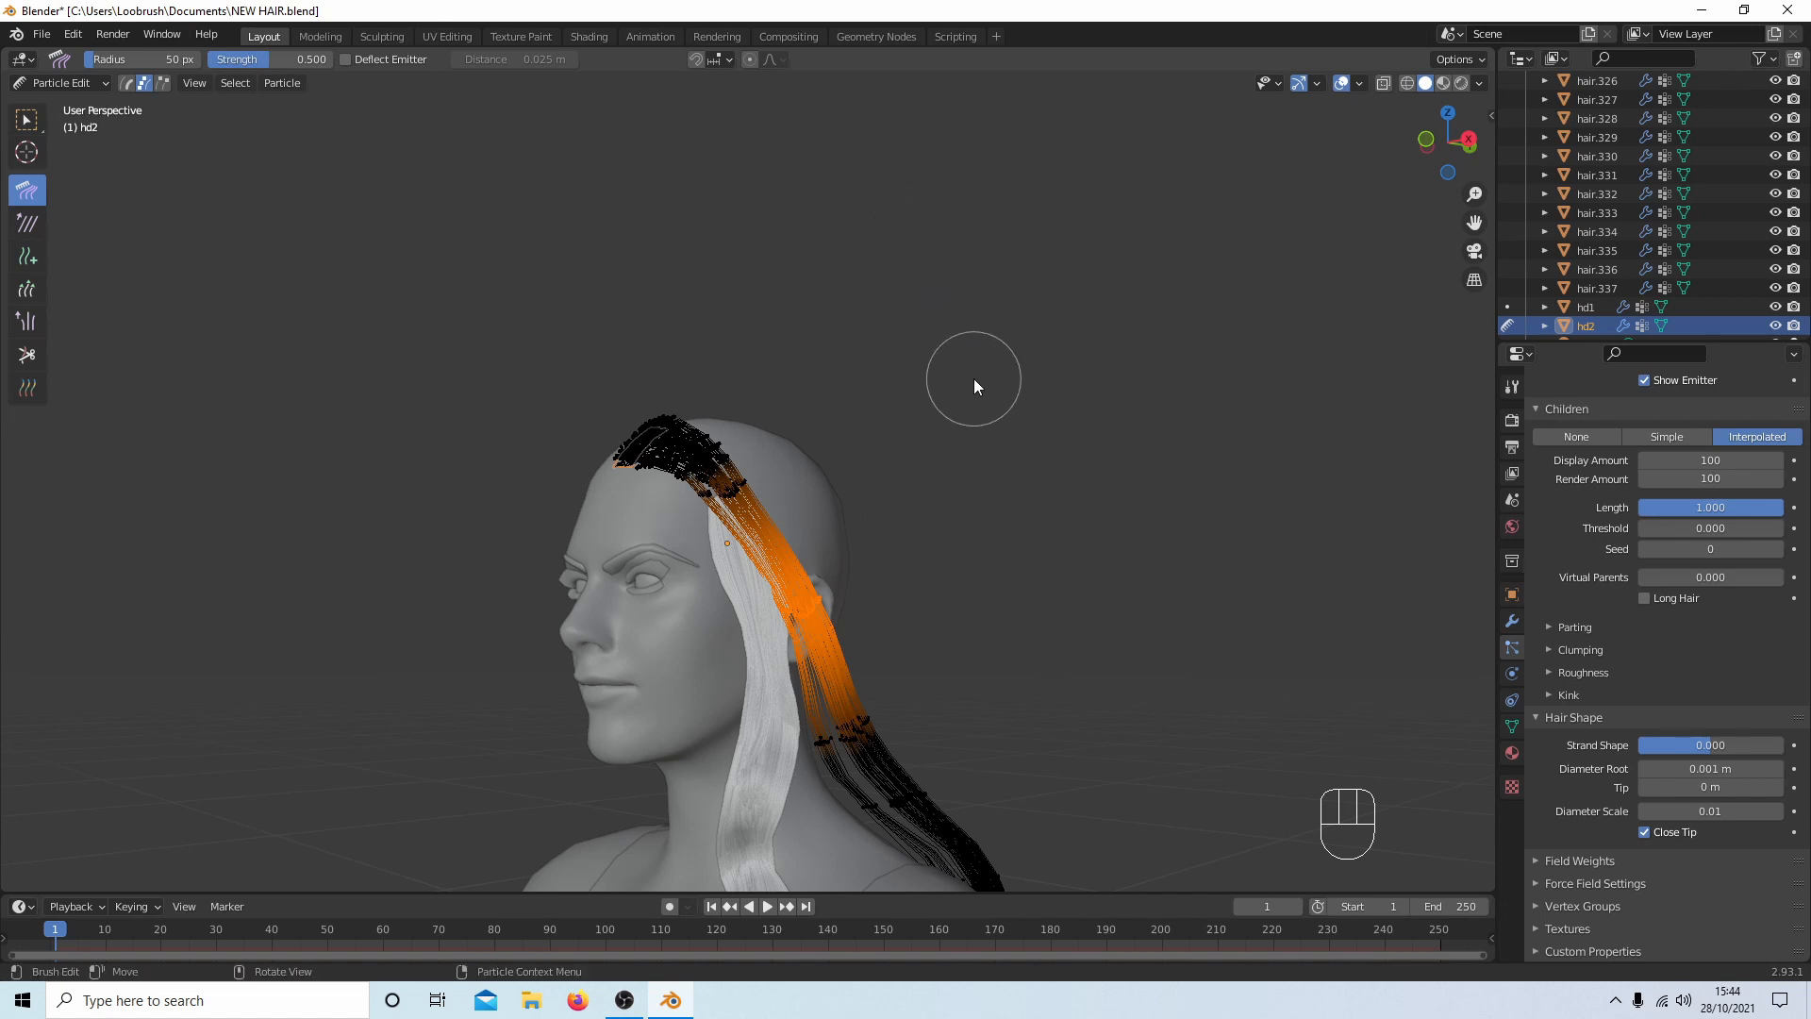
key(r)
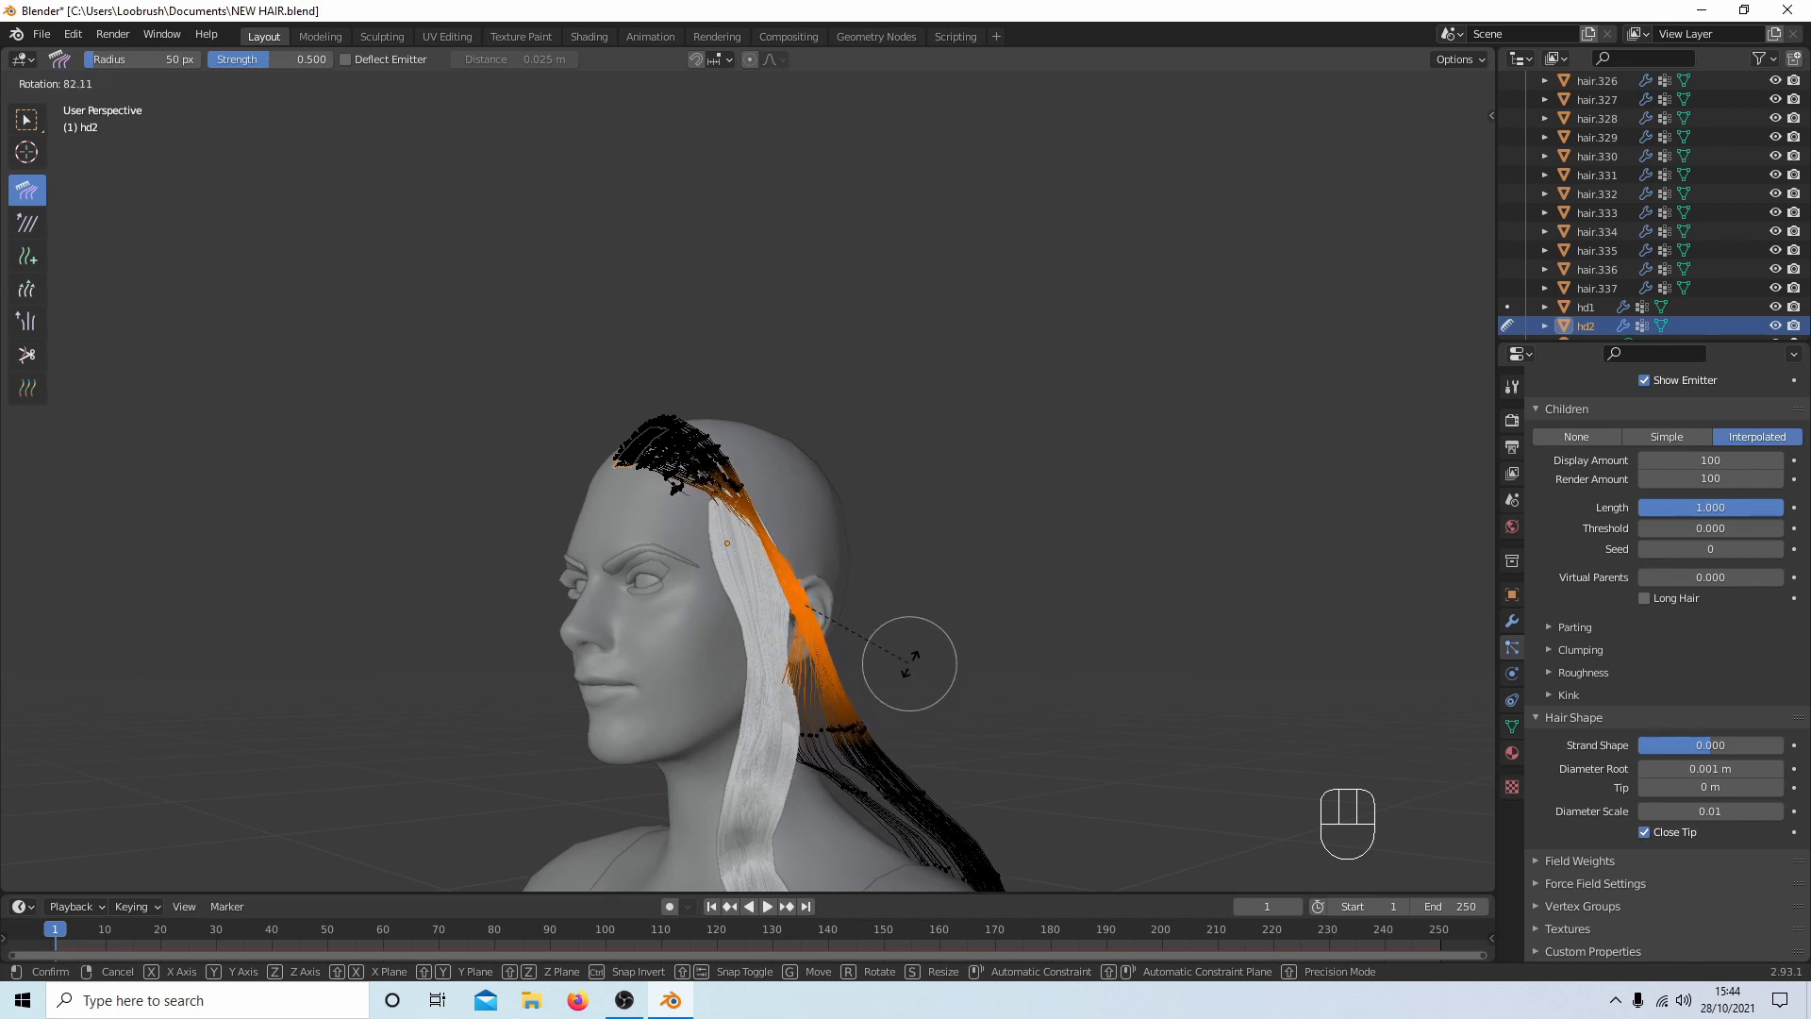
right_click(906, 593)
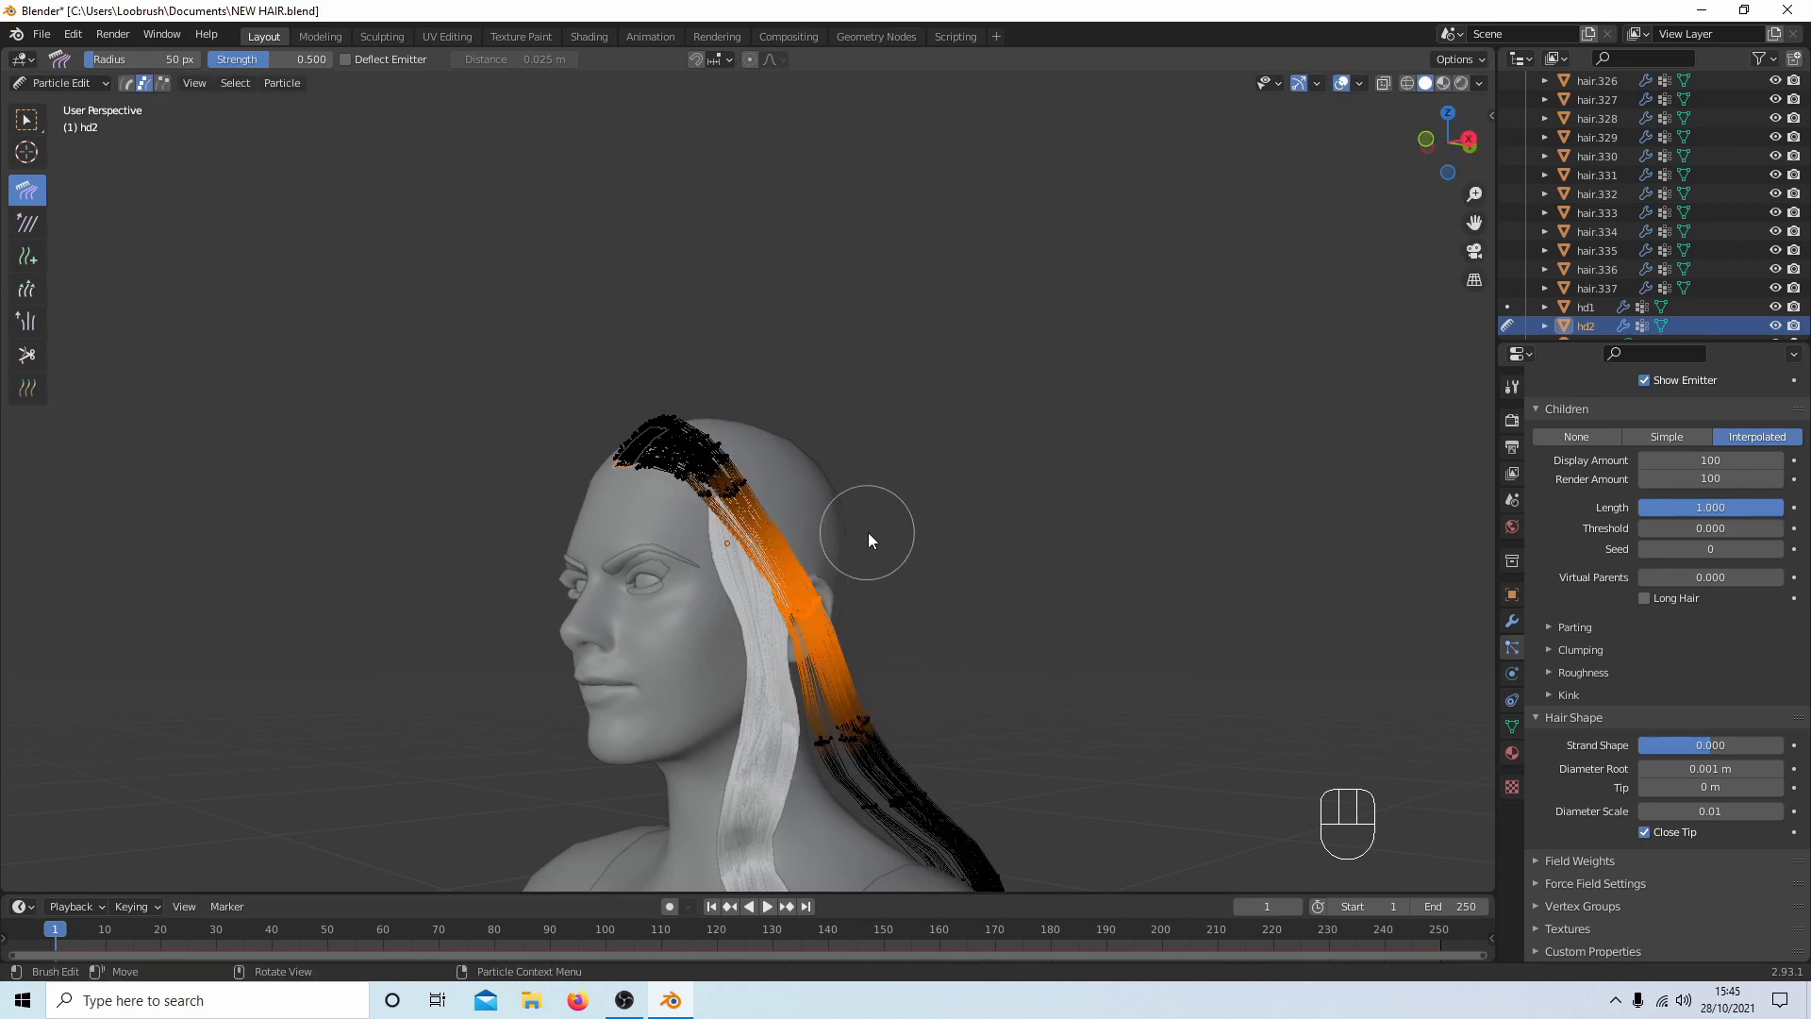
Switch to path edit mode and comb the lower hd2 strand closer to the character's back, from the shoulder down to the tips.
middle_drag(864, 568, 796, 628)
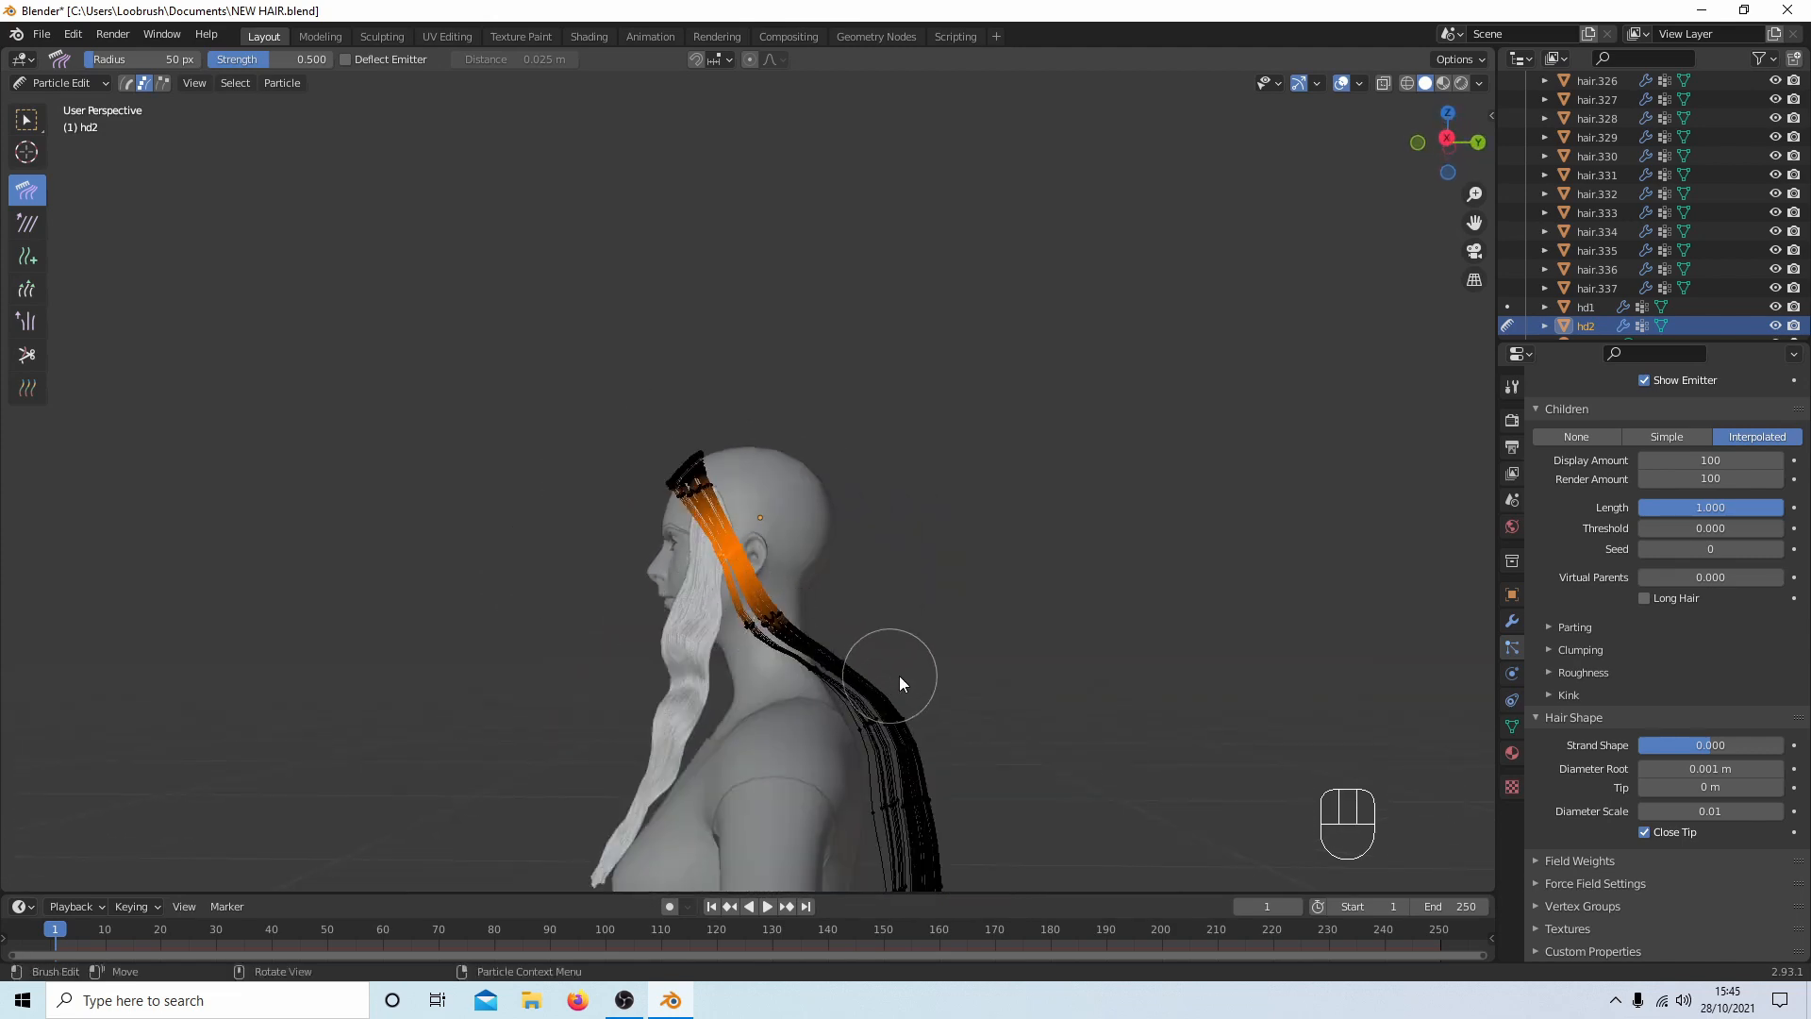
scroll(924, 685, down, 3)
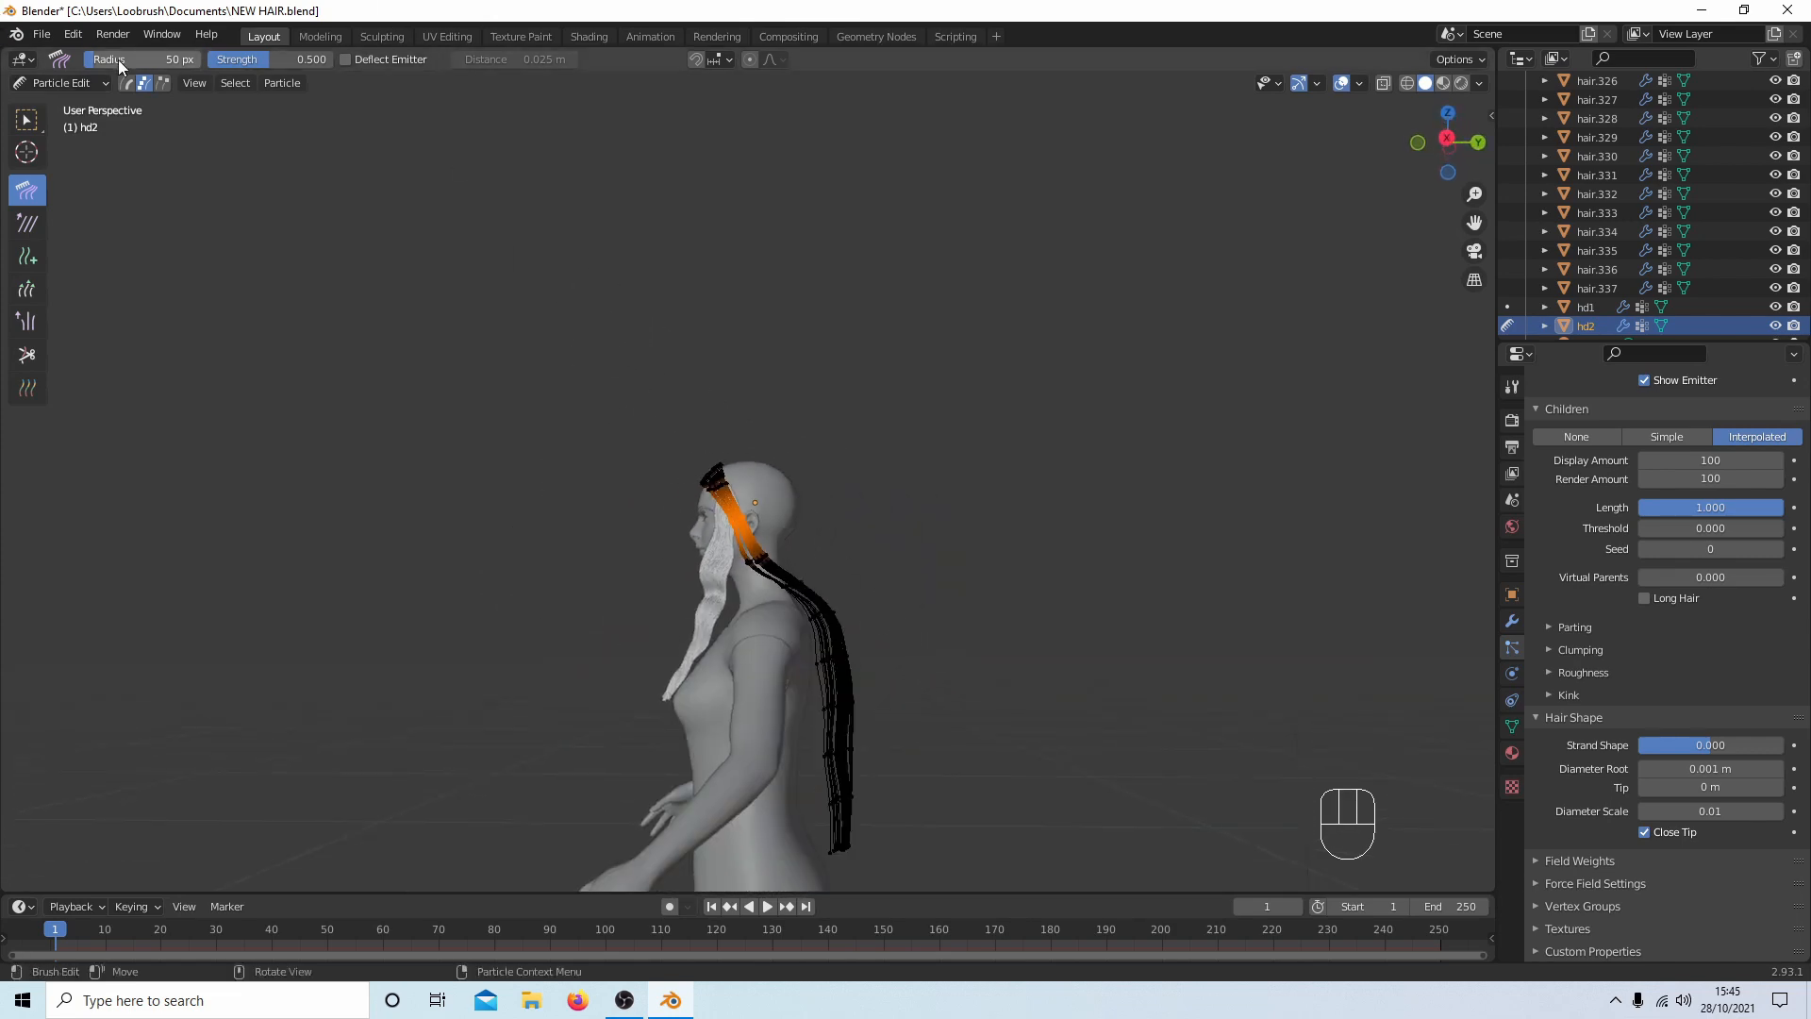
click(127, 83)
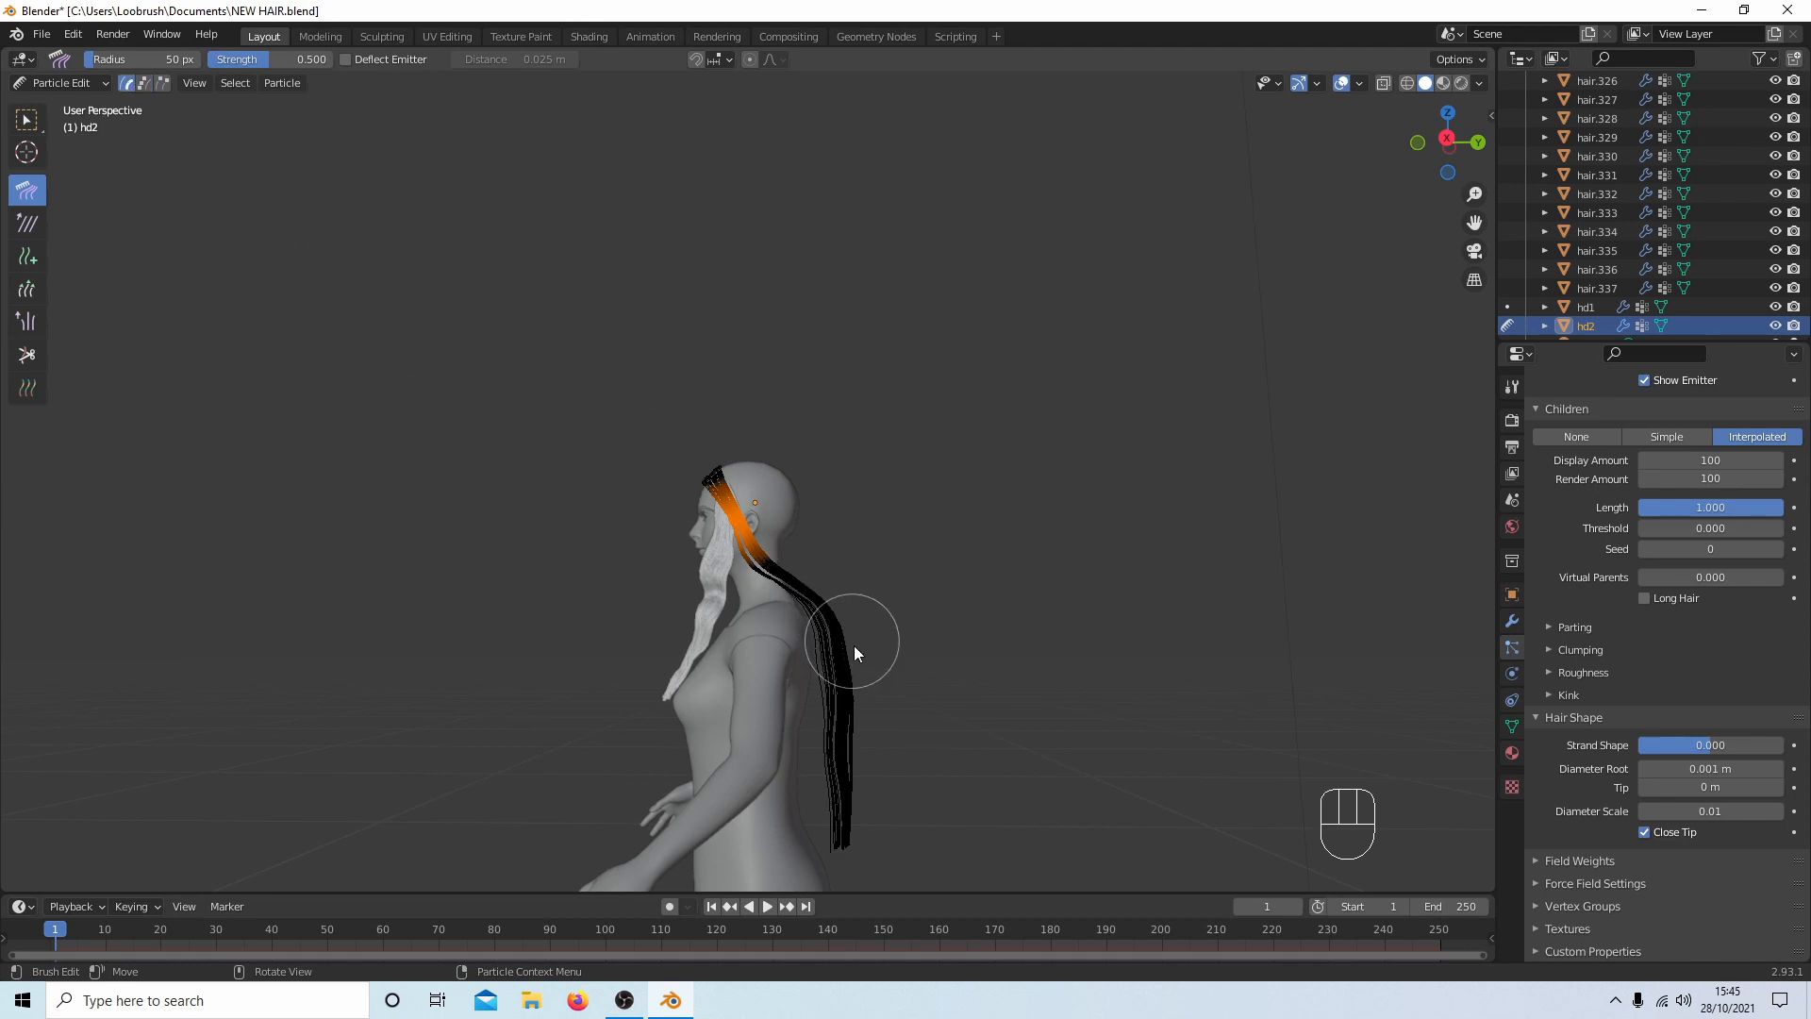
mouse_move(855, 651)
mouse_down()
mouse_move(859, 732)
mouse_move(817, 732)
mouse_move(857, 859)
mouse_up()
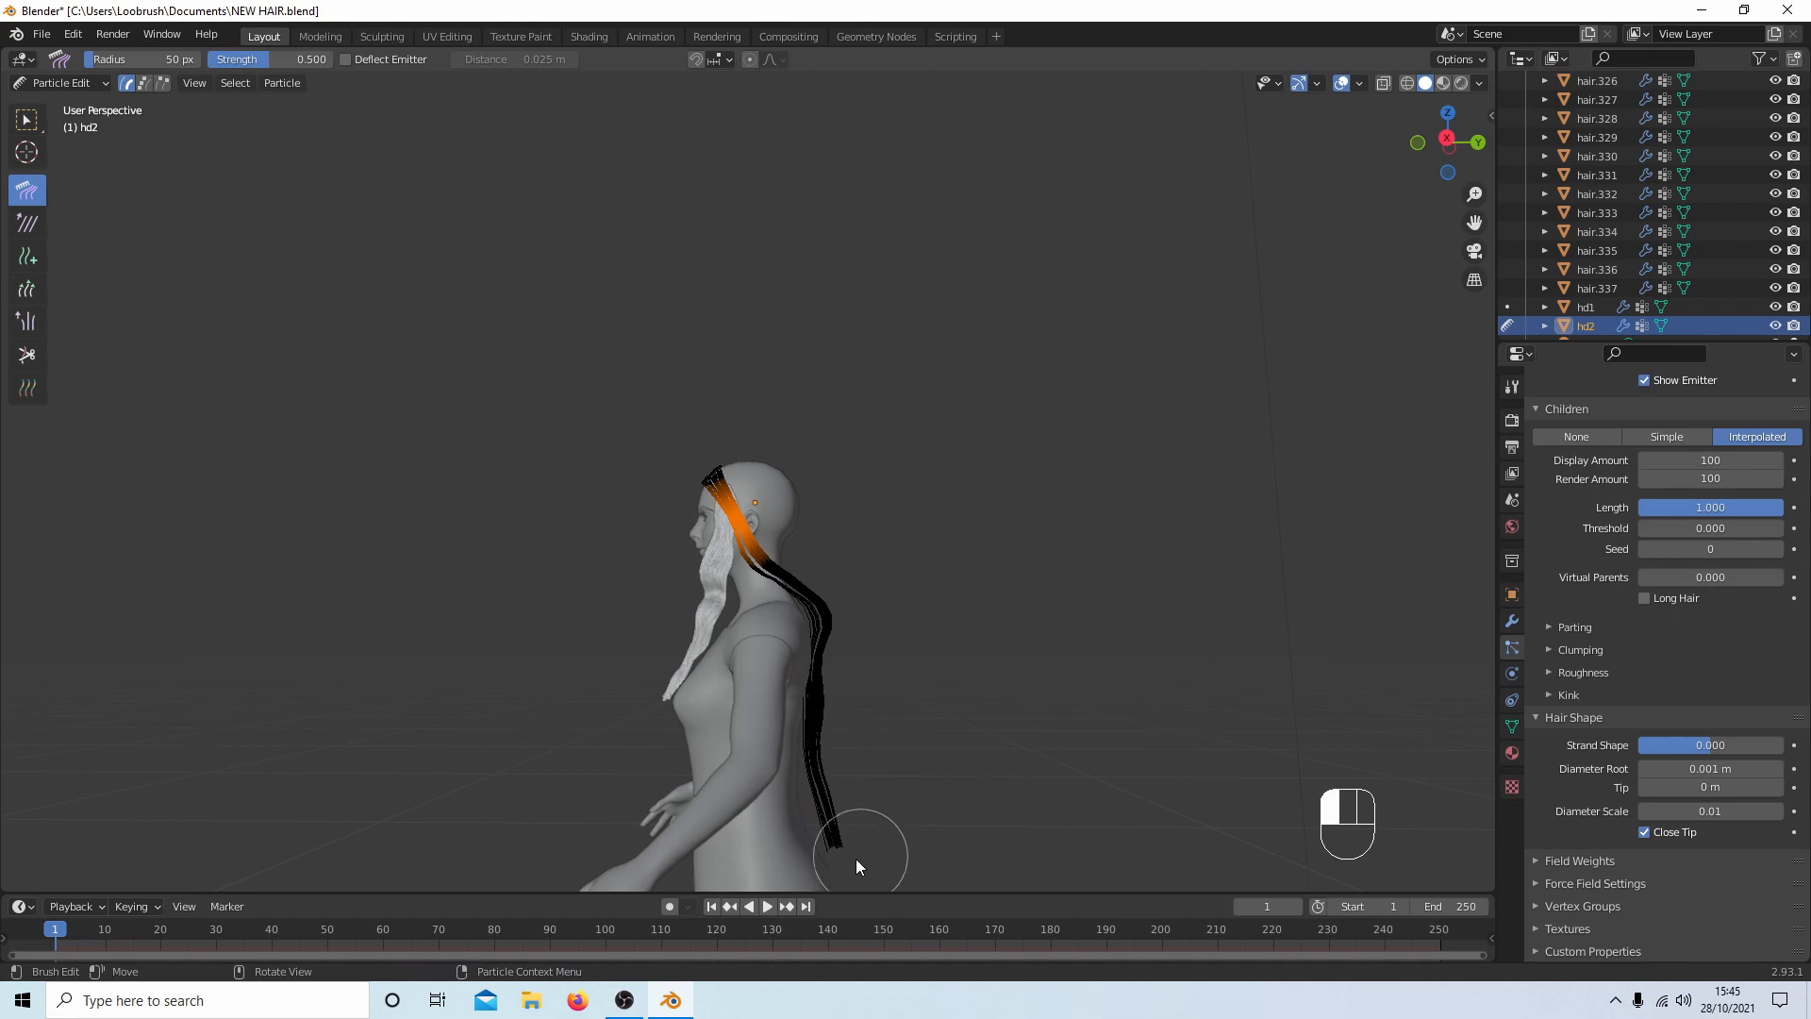
scroll(845, 815, up, 5)
middle_drag(845, 815, 1032, 761)
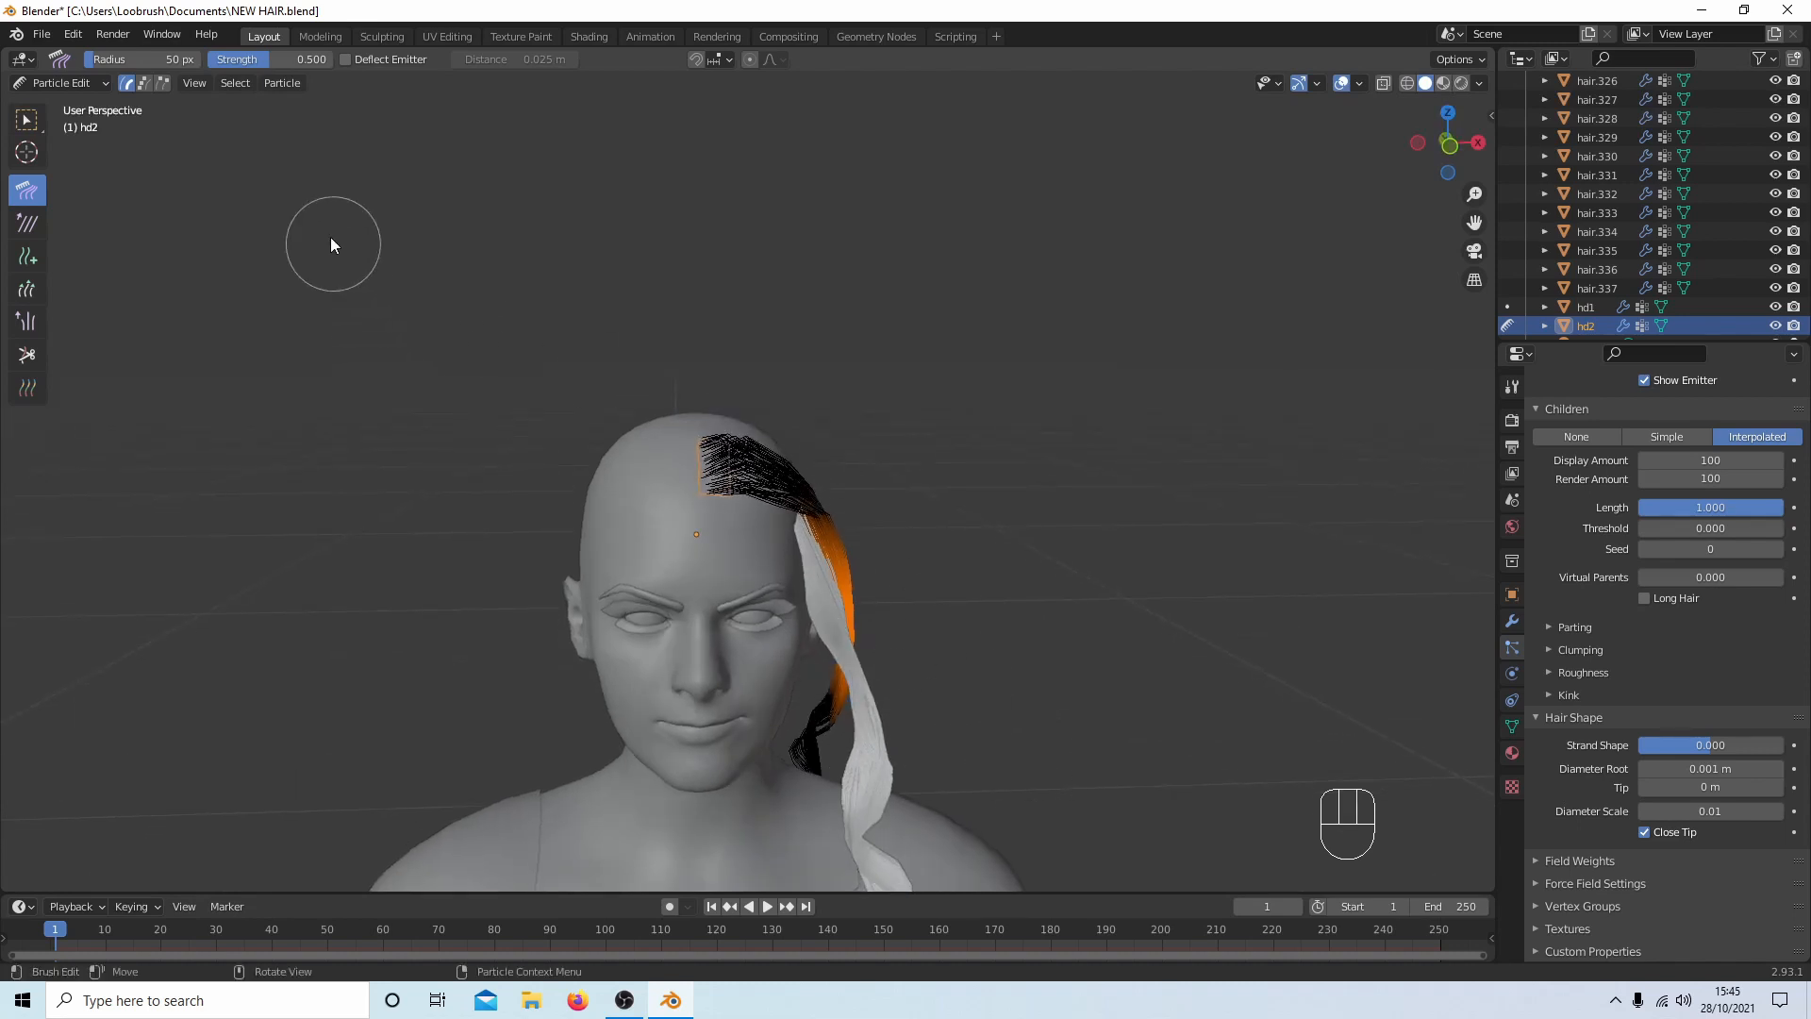